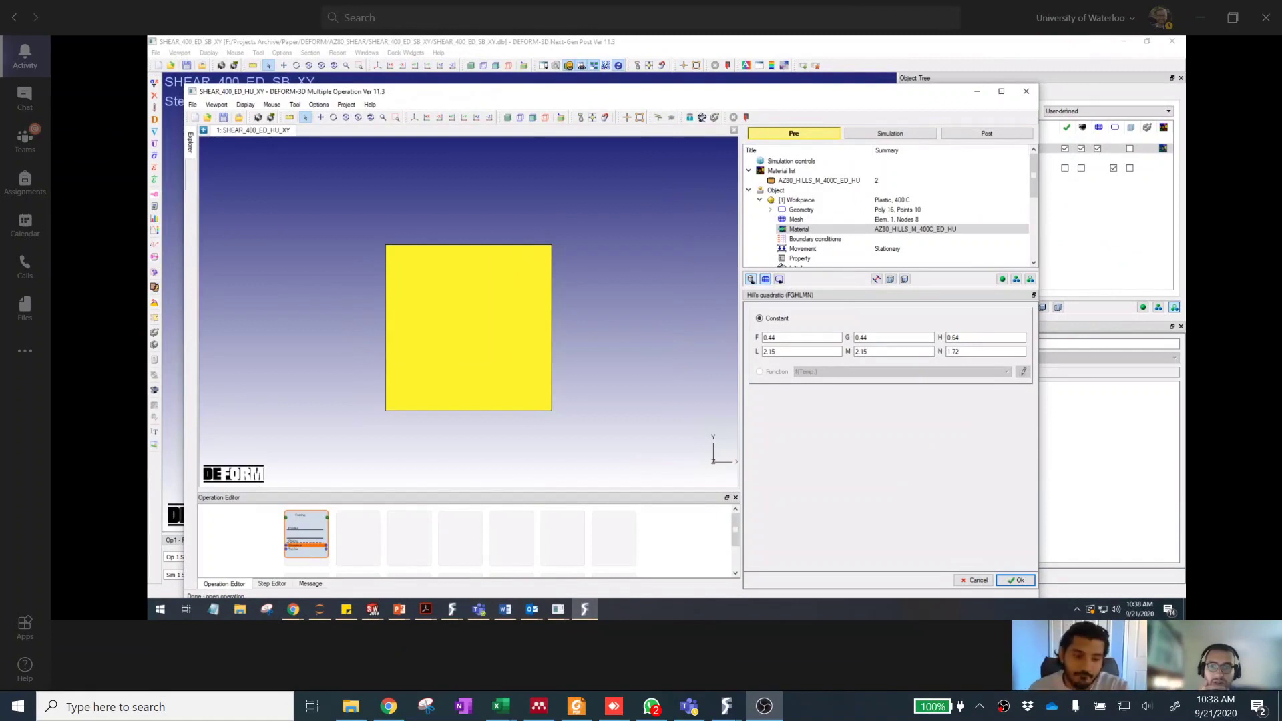
Minimize both open simulation windows and switch to the DEFORM-2D/3D main window.
mouse_move(458, 606)
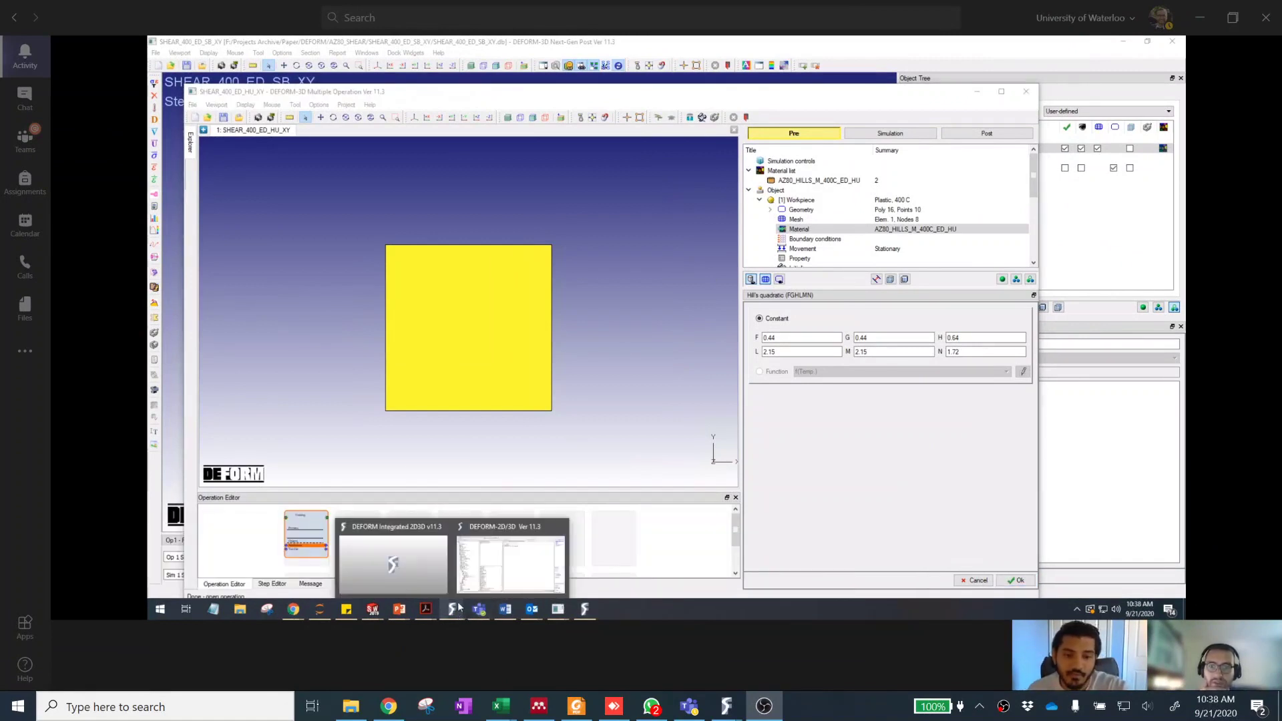
left_click(977, 93)
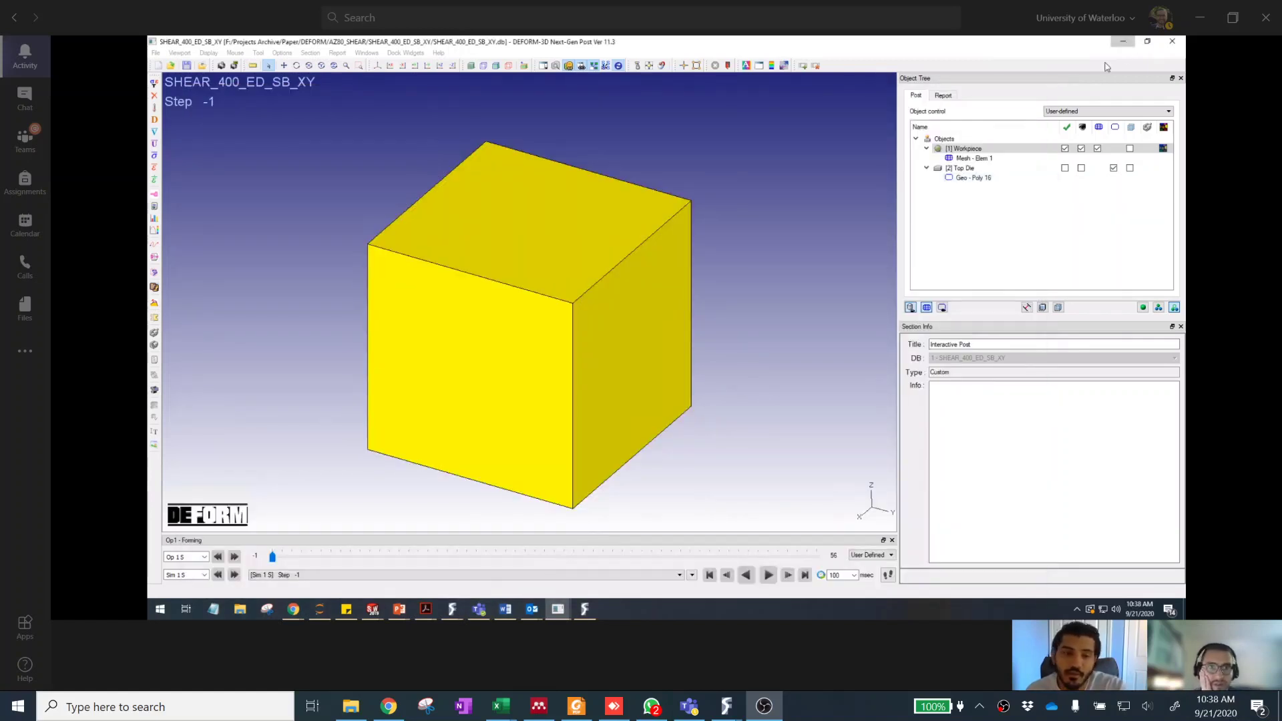
left_click(1122, 42)
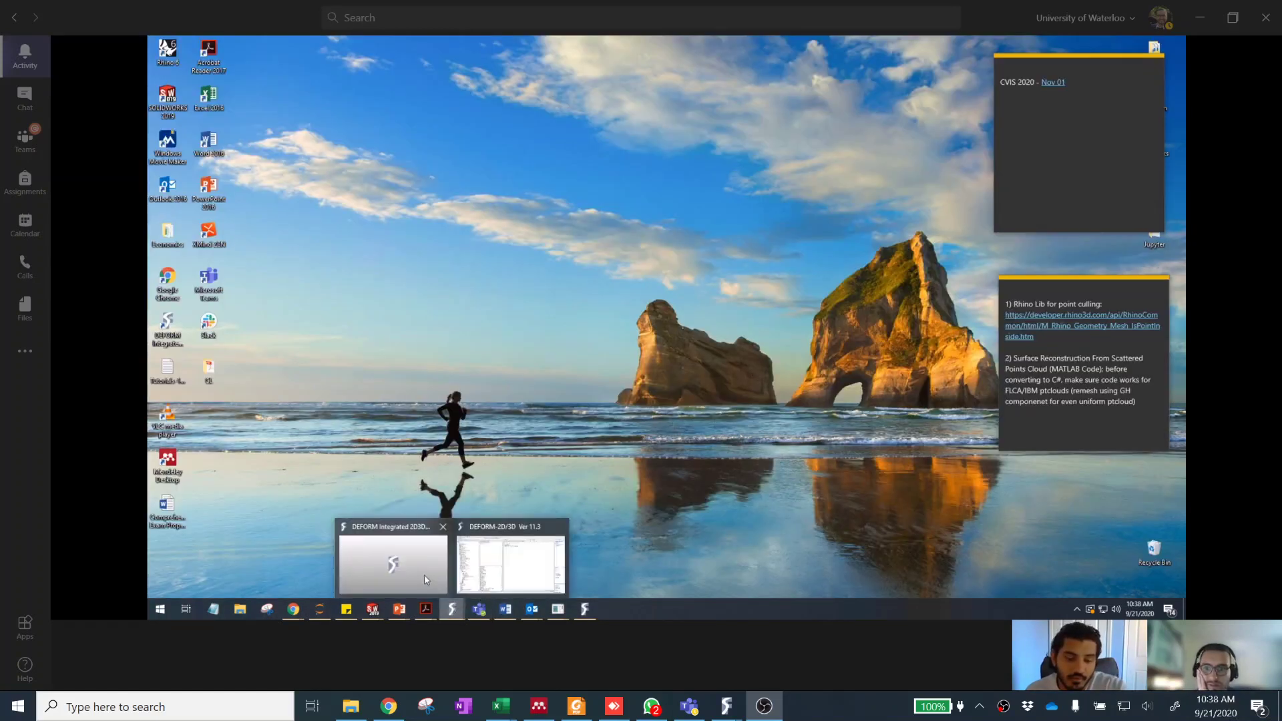
left_click_drag(1185, 154, 526, 155)
double_click(527, 153)
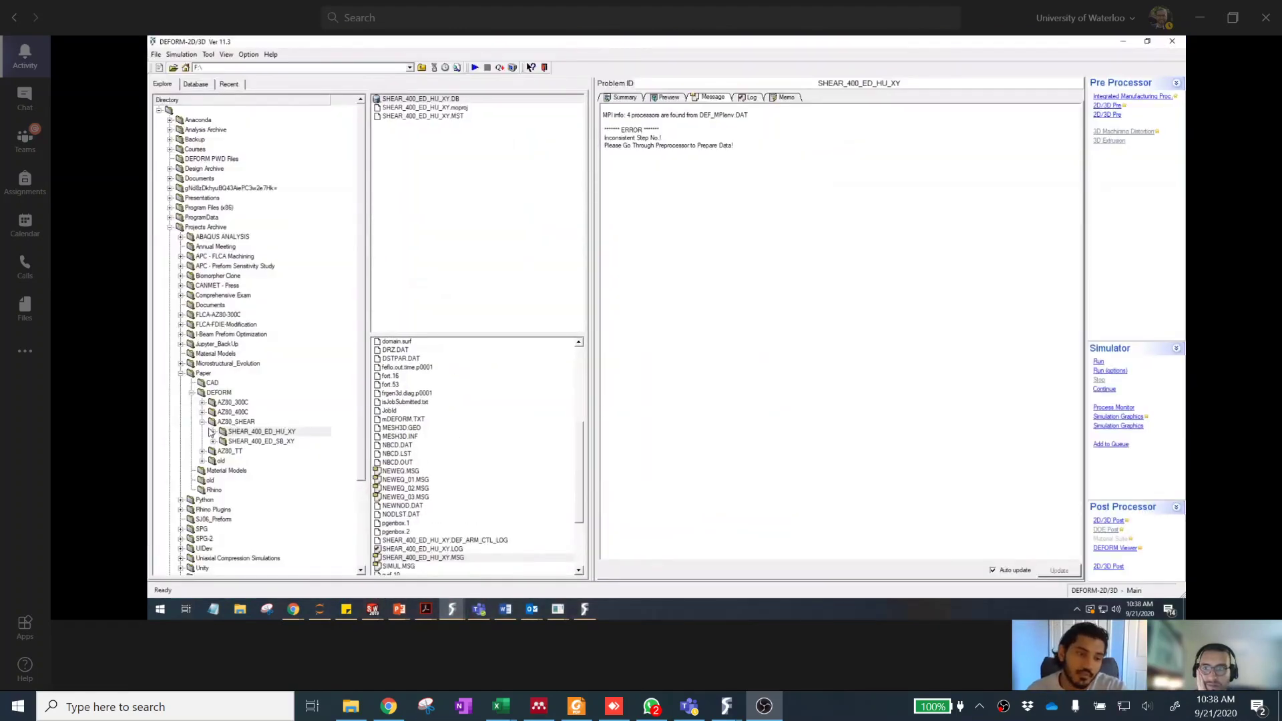
Expand the AZ80_TT project folder in the directory tree and select it as the location for a new problem.
left_click(202, 452)
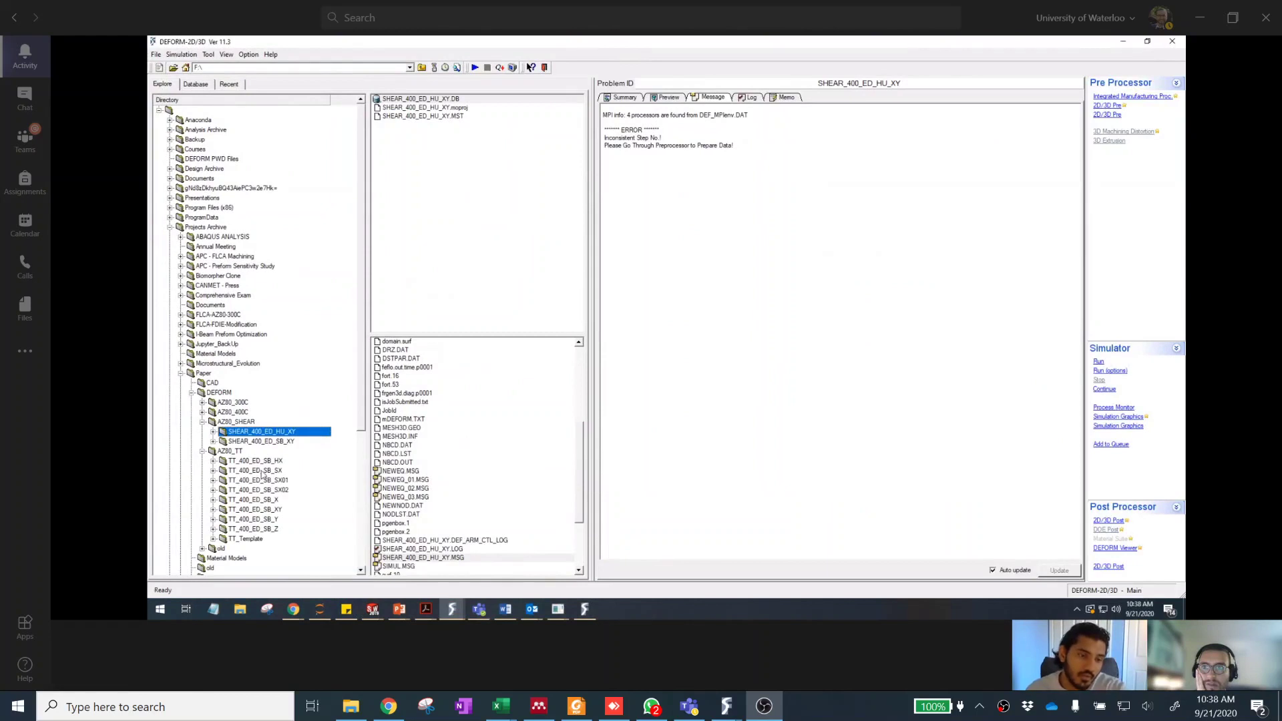
left_click(259, 500)
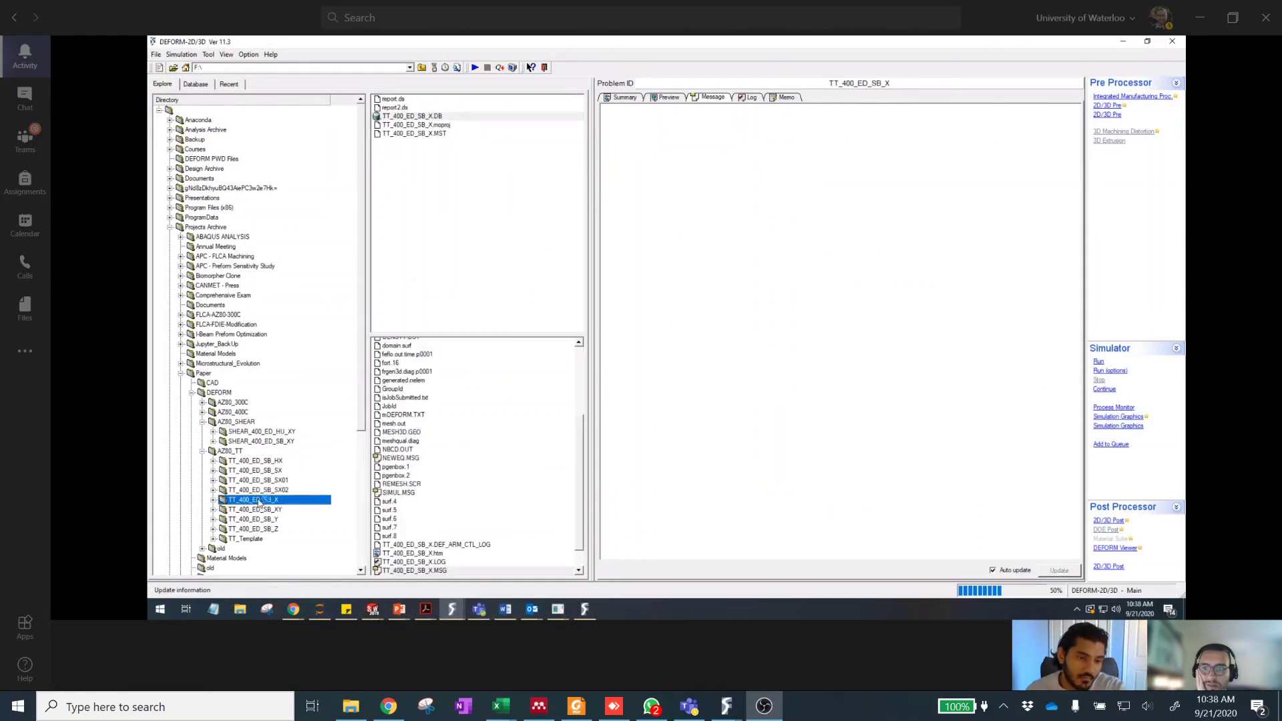
right_click(259, 501)
left_click(298, 453)
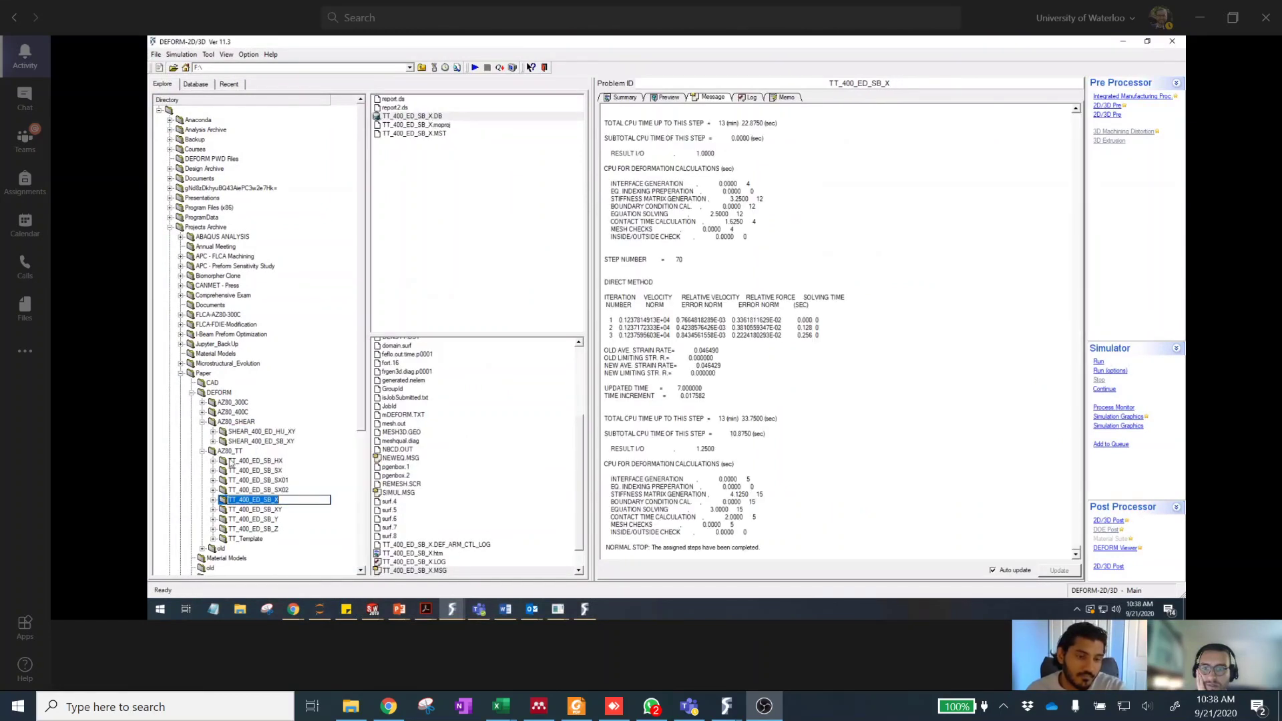
left_click(255, 452)
Create an Integrated Manufacturing Process problem in SI units named Dummy.
left_click(178, 69)
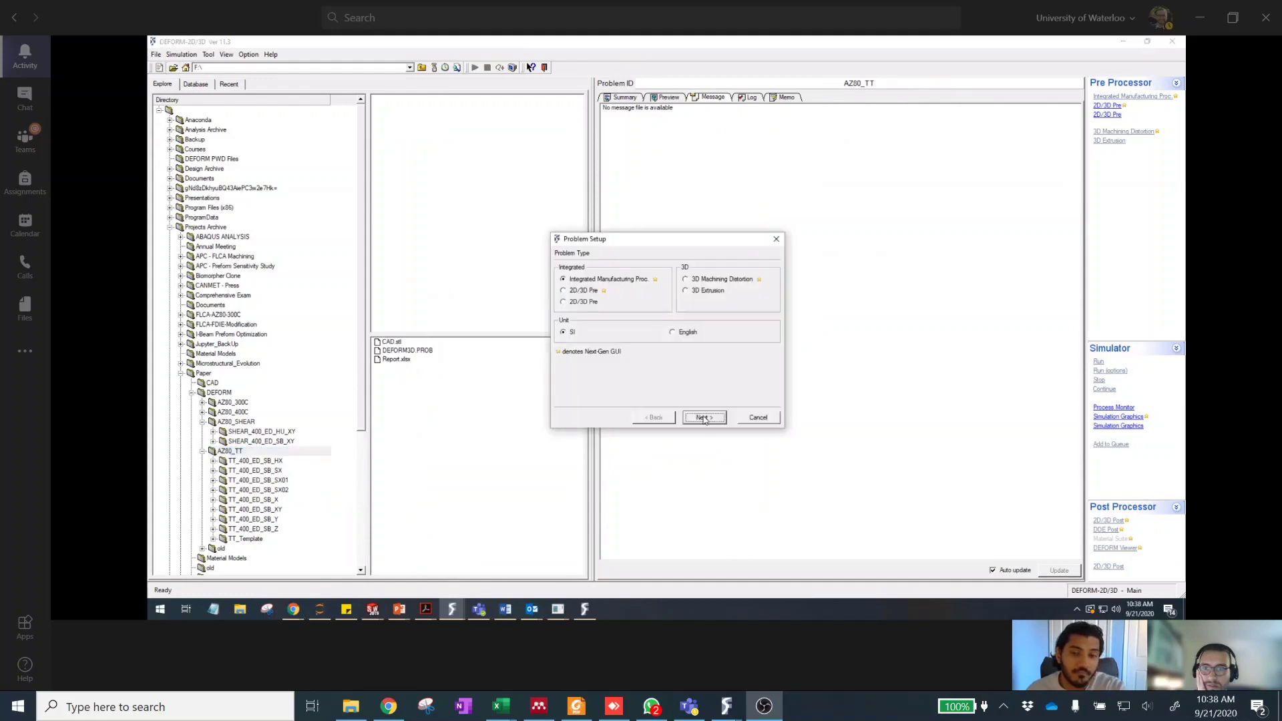
left_click(705, 418)
left_click(705, 418)
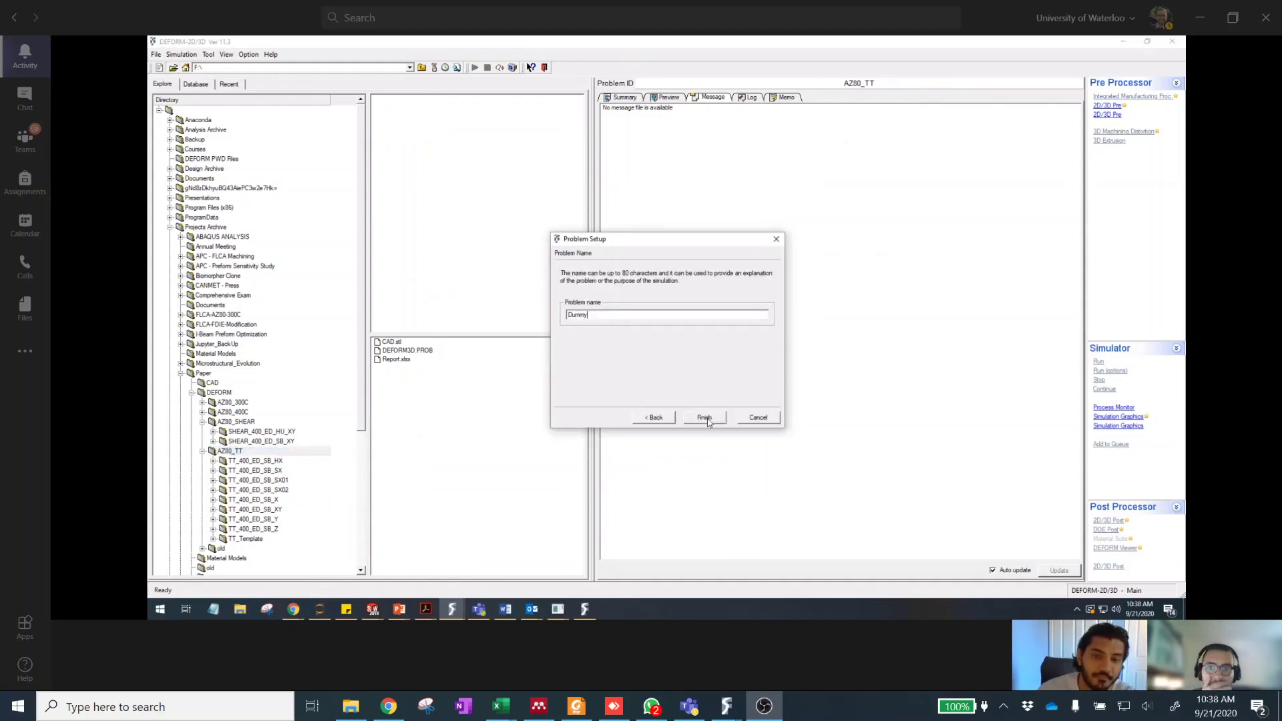
left_click(705, 418)
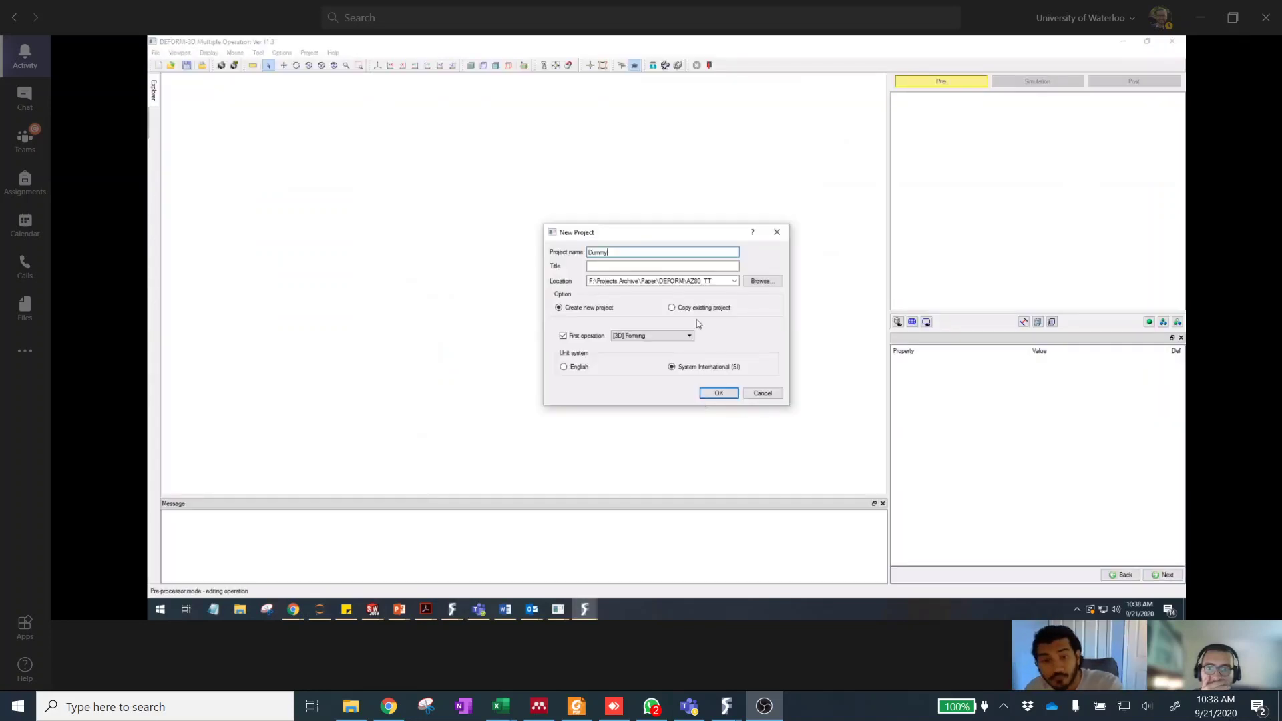
Set up the Dummy project as a copy of an existing project from the AZ80_TT folder.
left_click(722, 311)
left_click(758, 343)
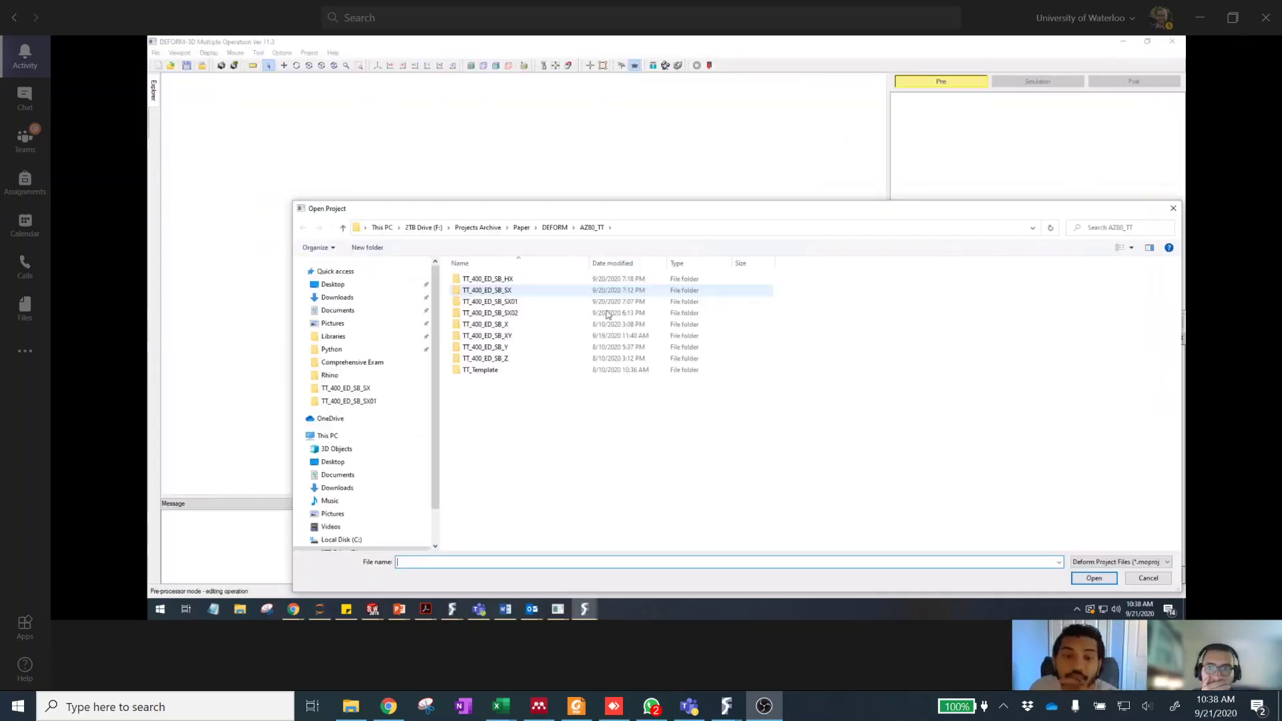
double_click(521, 358)
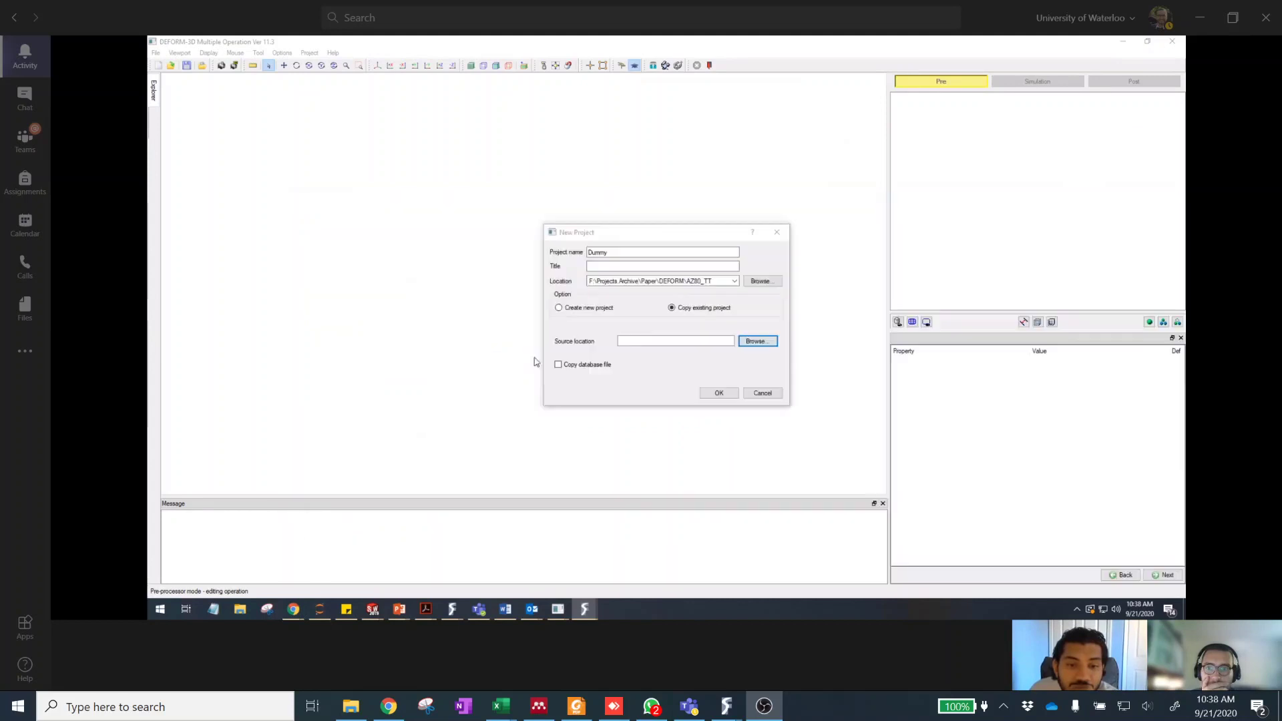
left_click(712, 392)
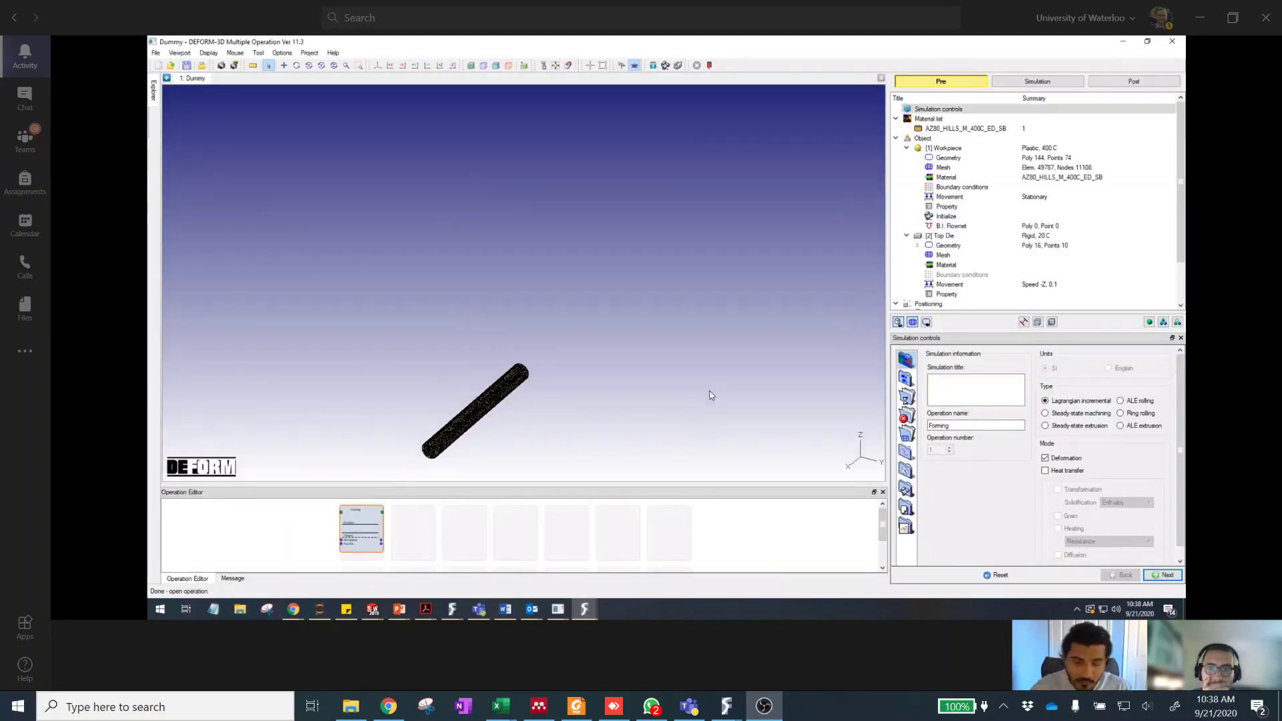
Show the Axis 1 material axes vectors from the workpiece's element data in the XY view, then close the element data.
left_click(427, 66)
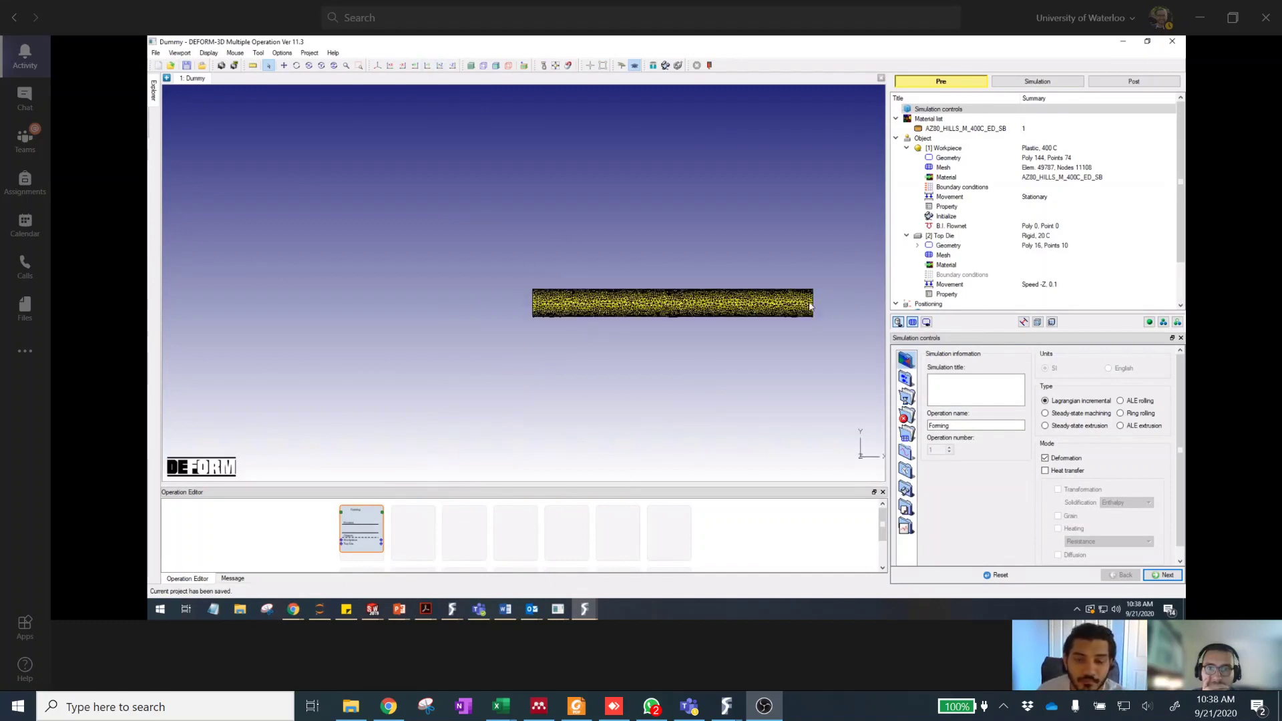
left_click(284, 65)
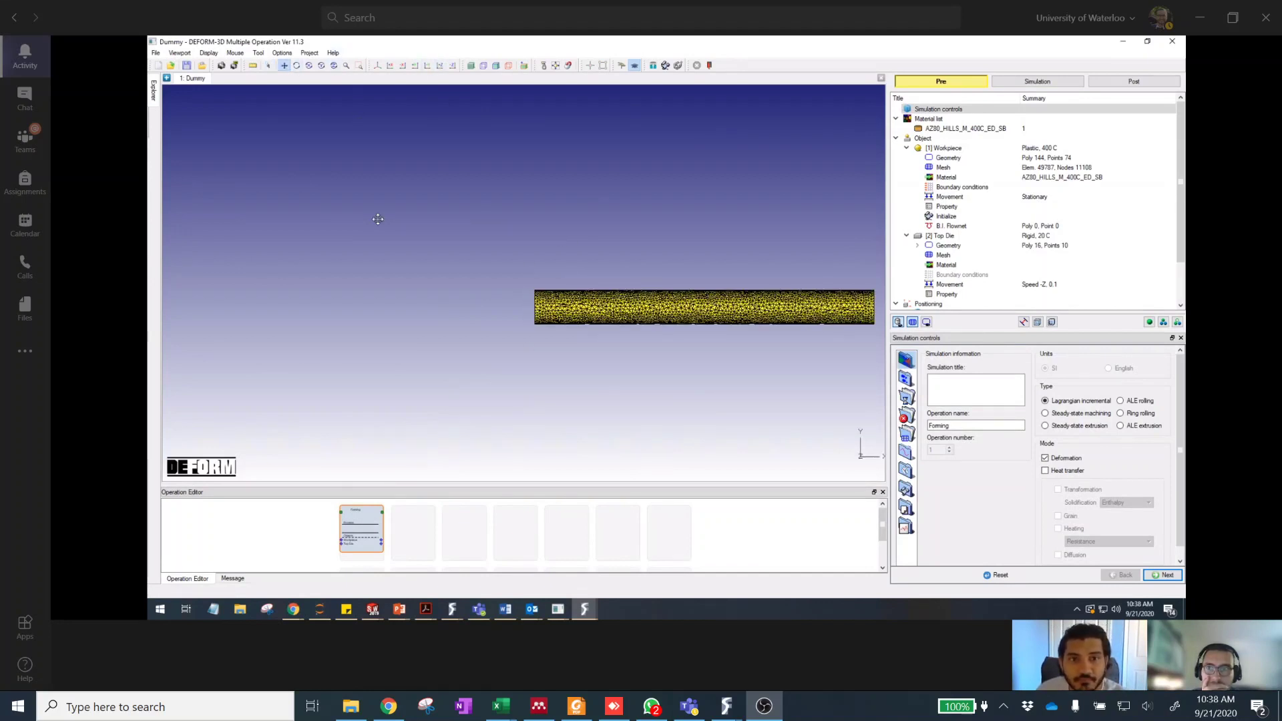
left_click_drag(378, 219, 358, 225)
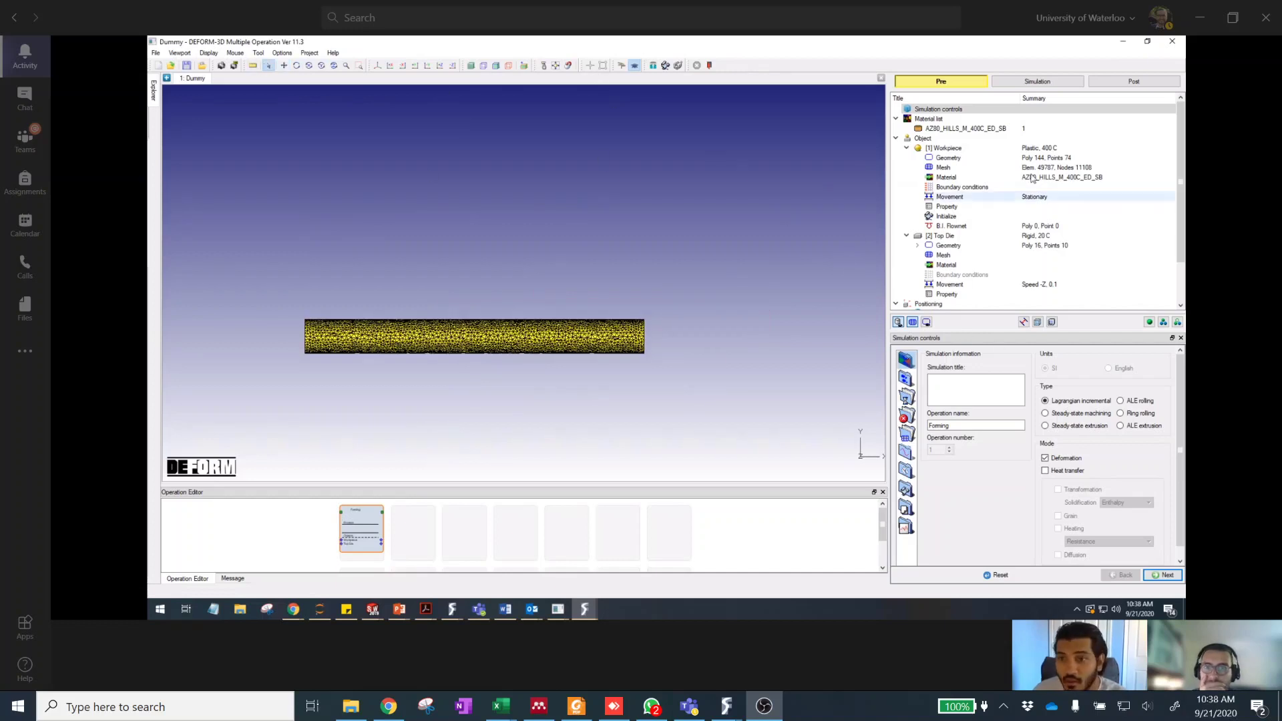
left_click(954, 147)
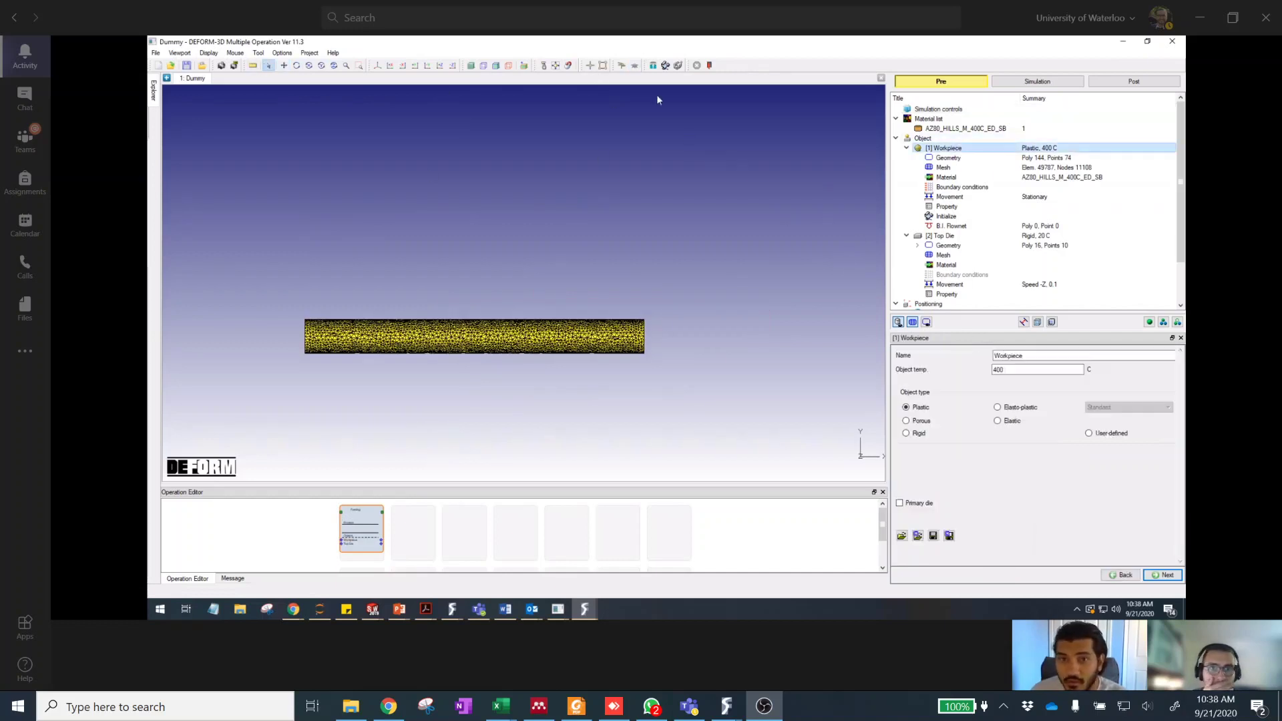
left_click(603, 66)
left_click(896, 405)
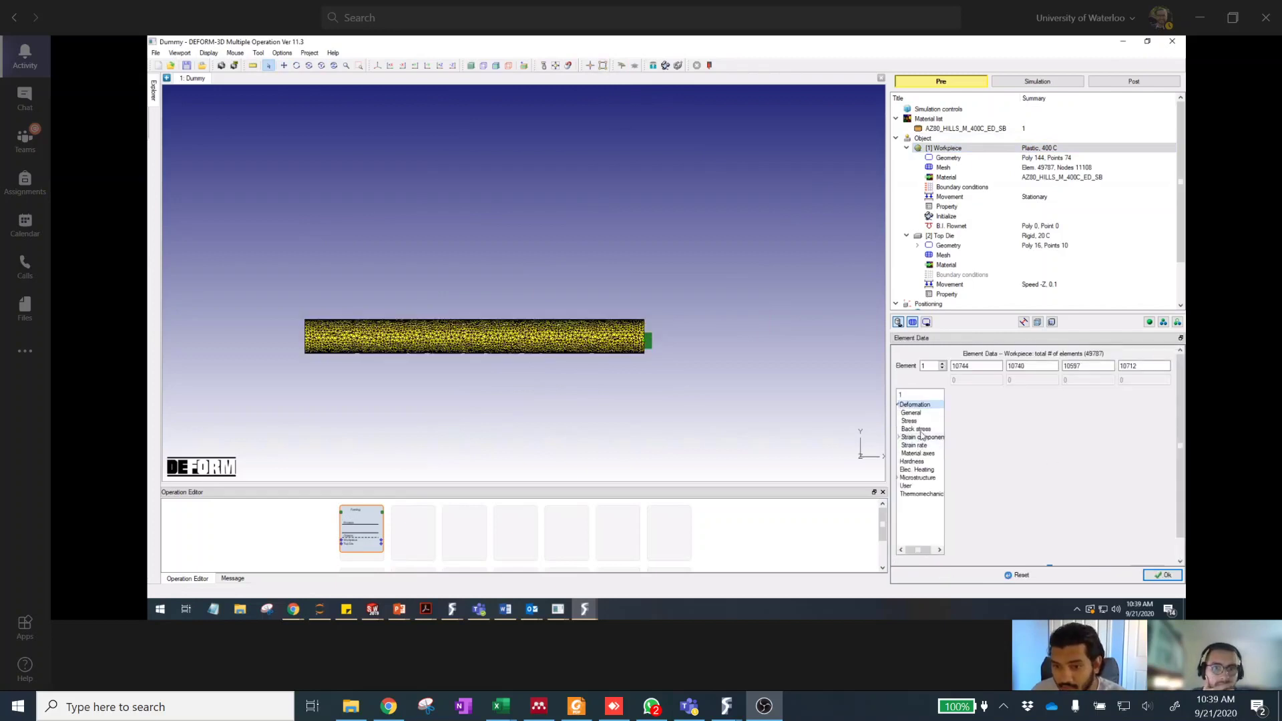
left_click(917, 453)
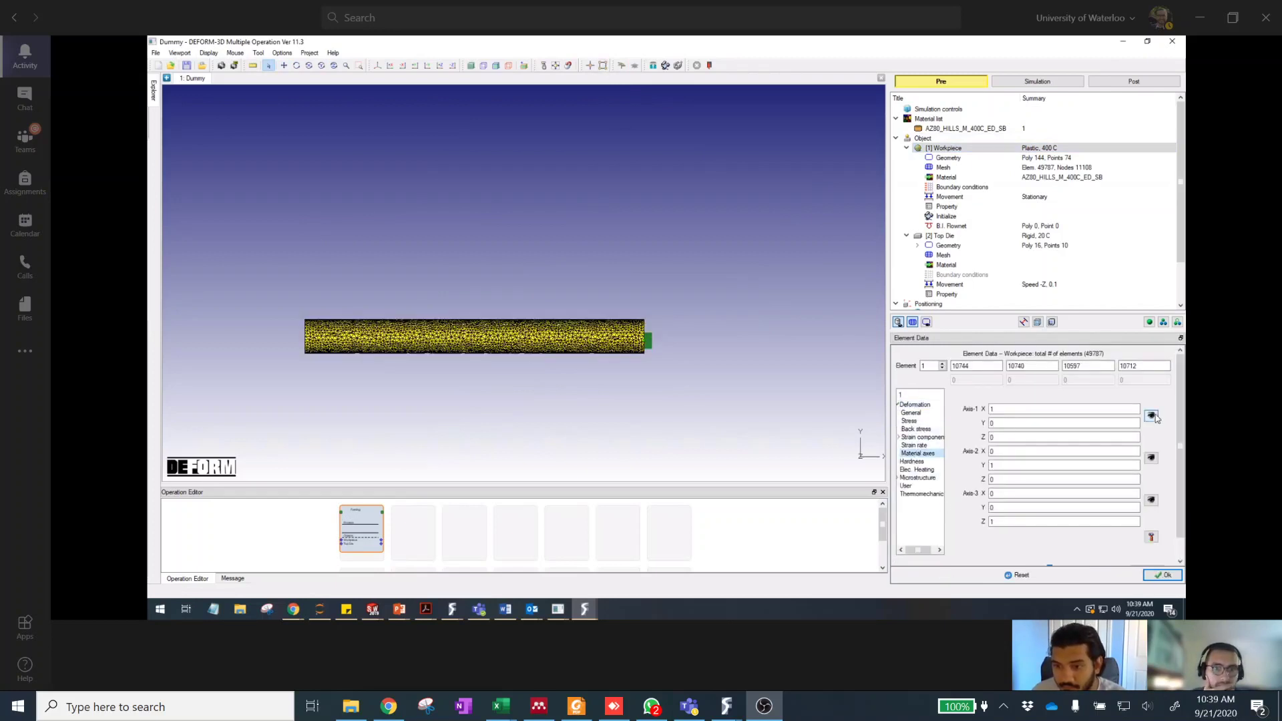
left_click(1152, 416)
scroll(639, 327, "up", 3)
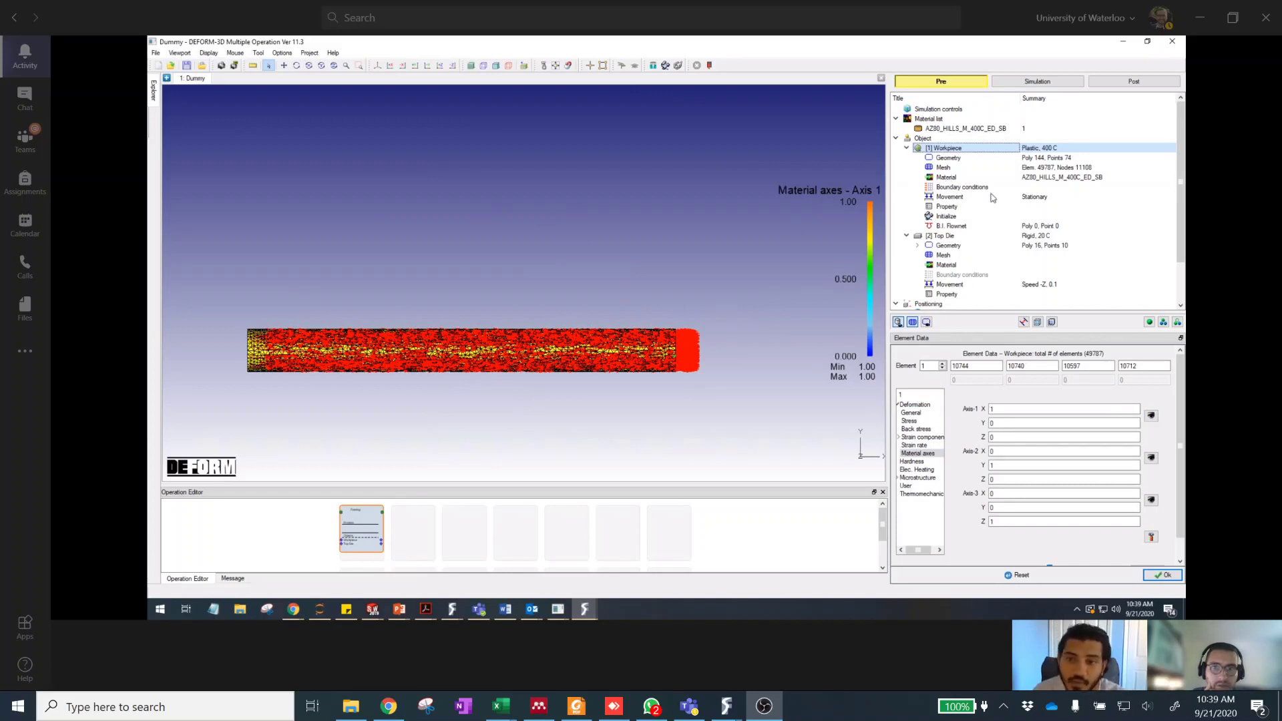
left_click(1162, 575)
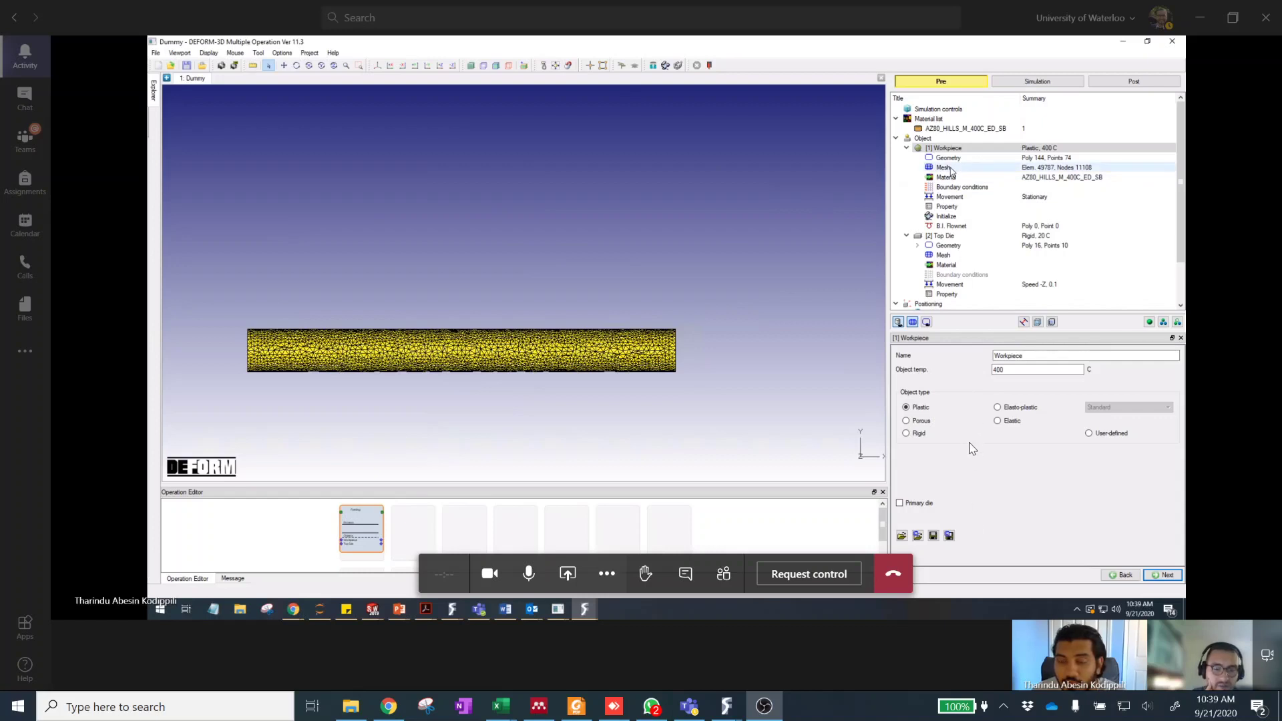
left_click(604, 65)
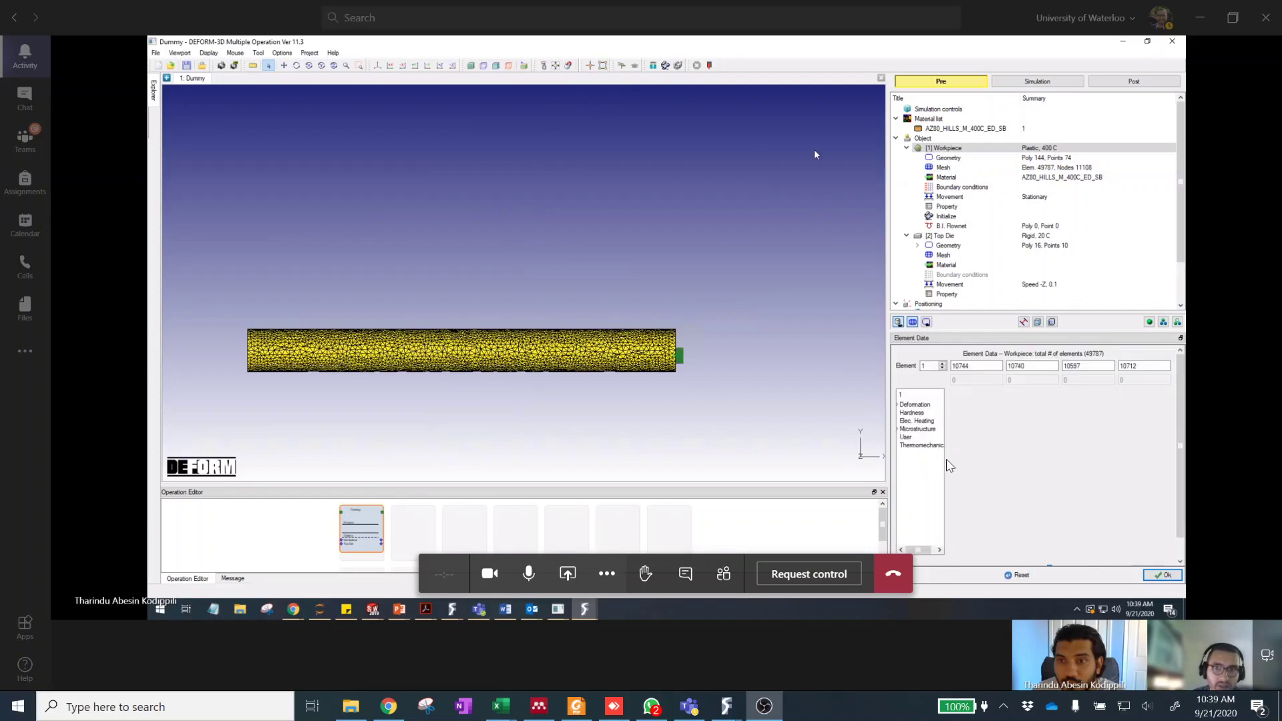
left_click(943, 167)
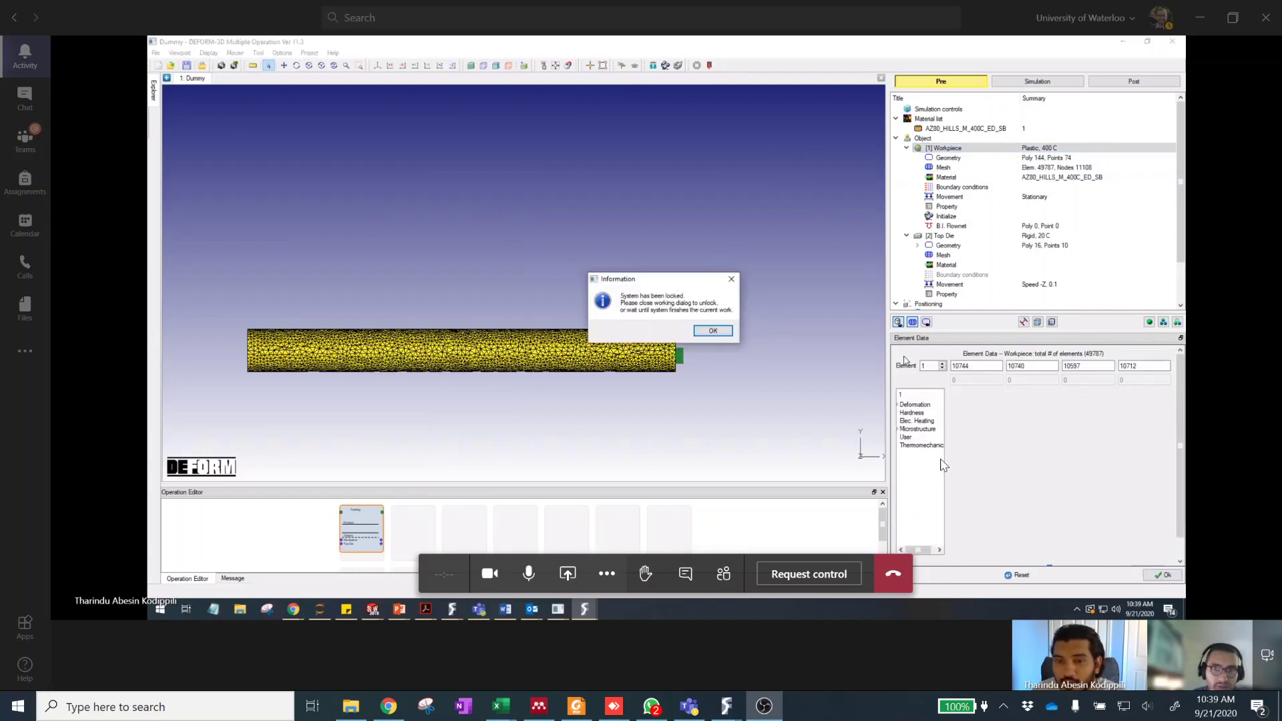
left_click(718, 333)
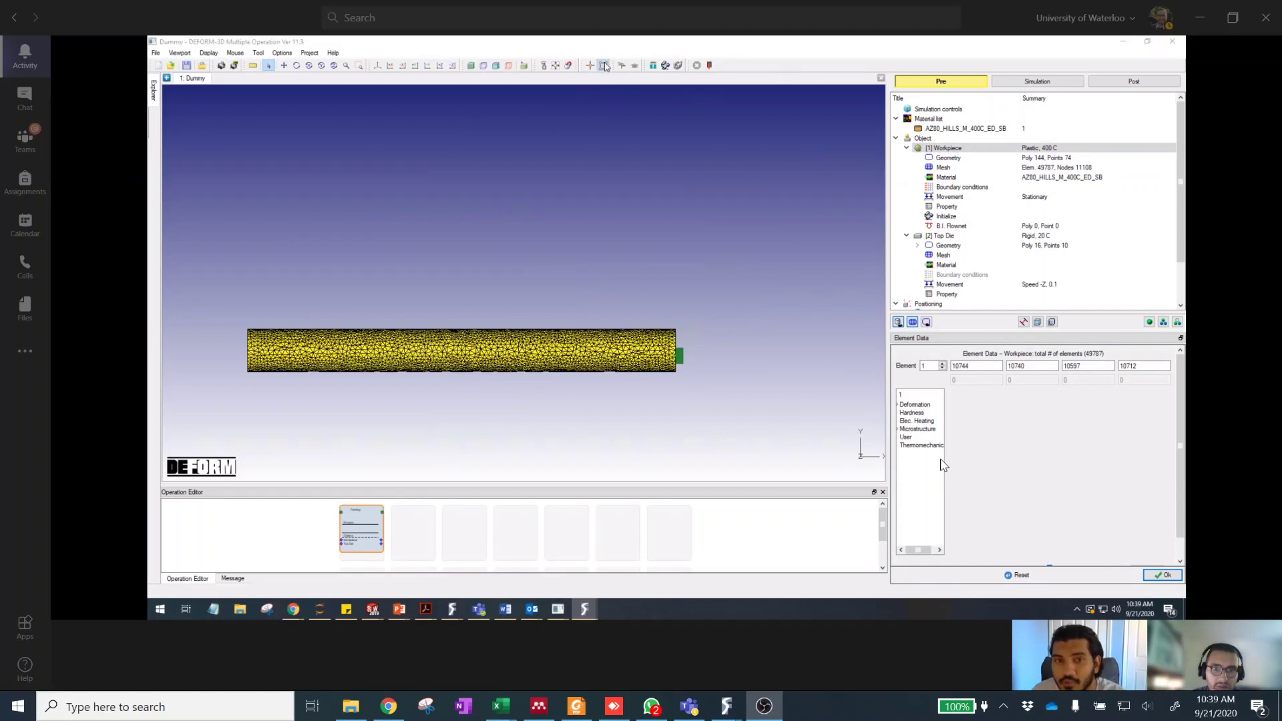
left_click(603, 66)
left_click(715, 333)
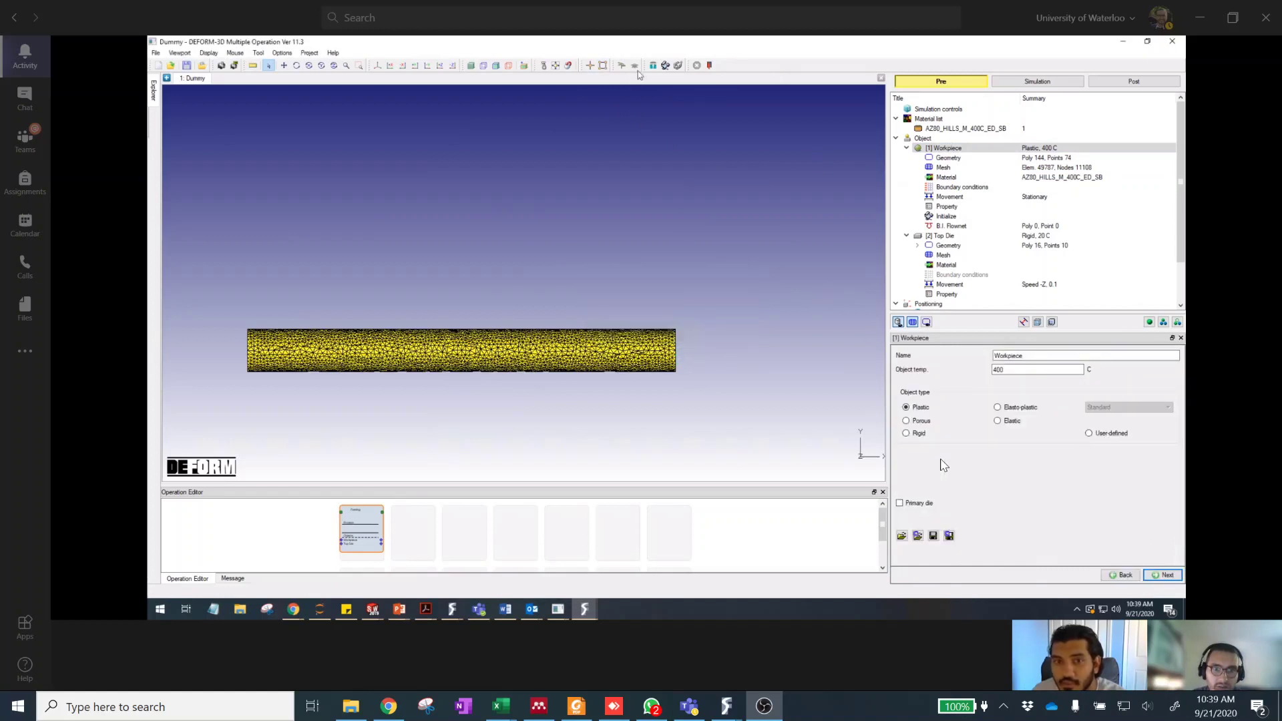
Go to element 3 in the workpiece's element data, expand its Deformation category, and close the element data.
left_click(602, 65)
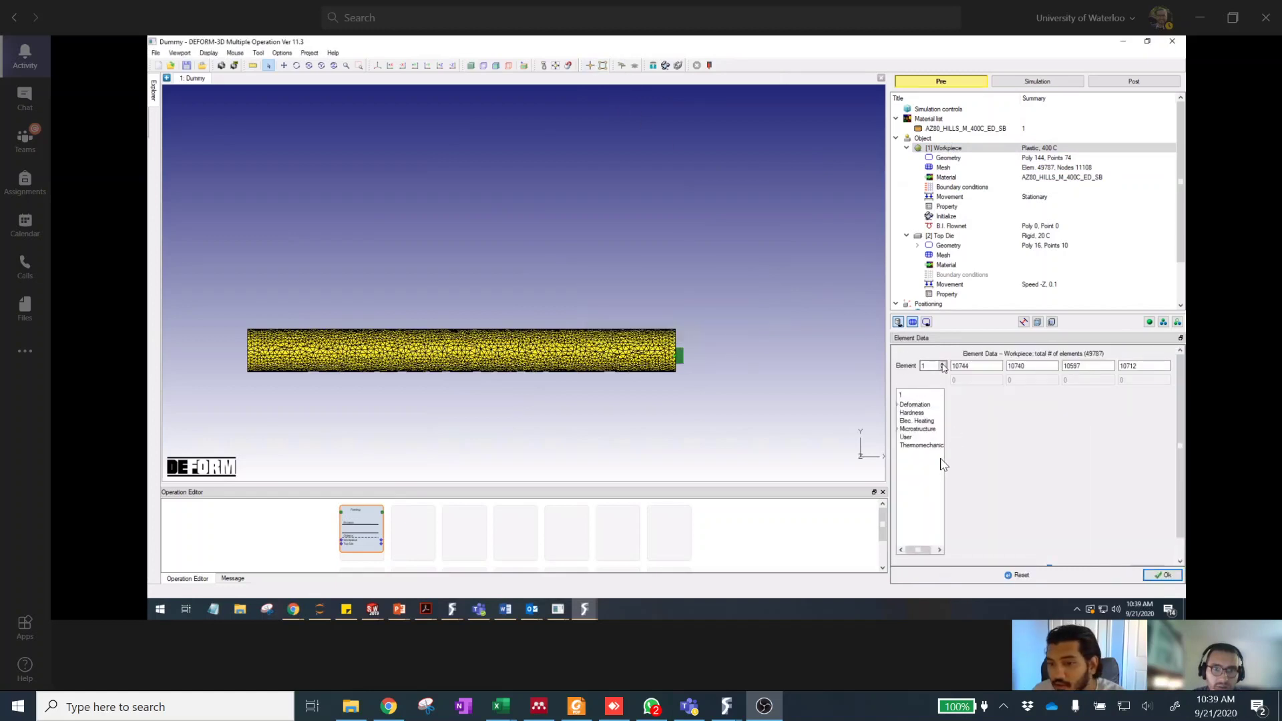
left_click(942, 364)
left_click(942, 364)
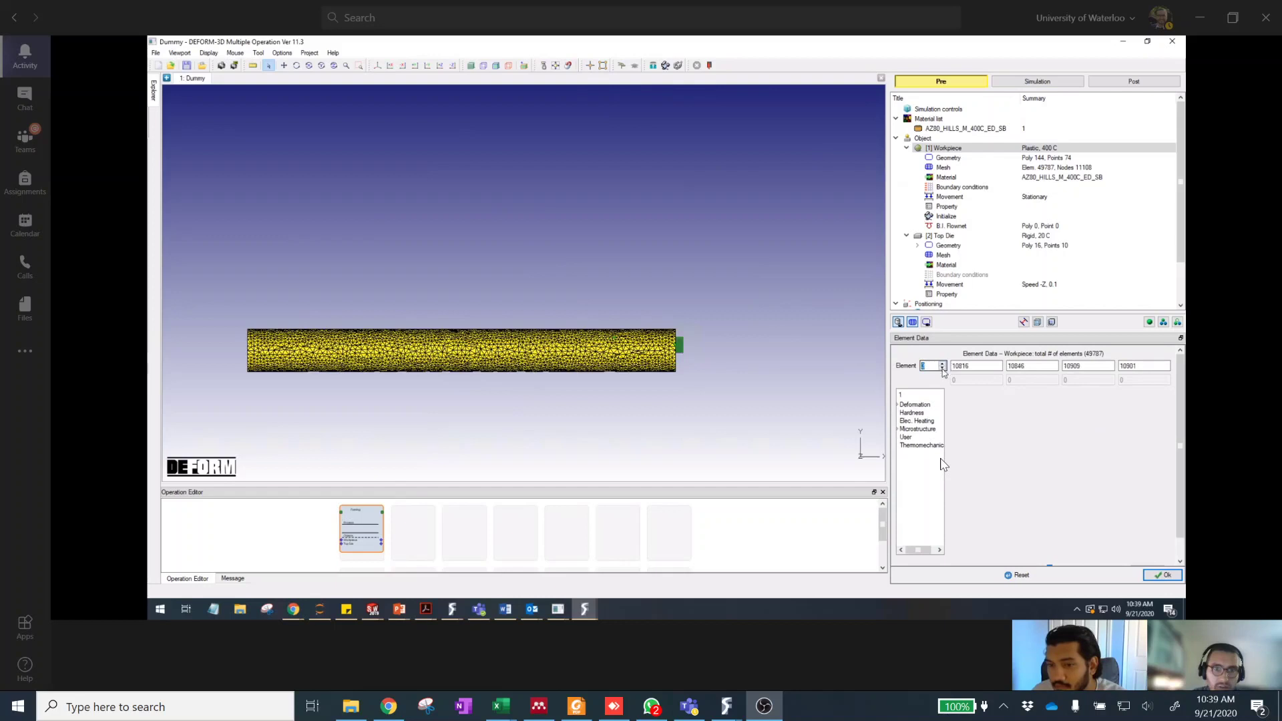
double_click(914, 405)
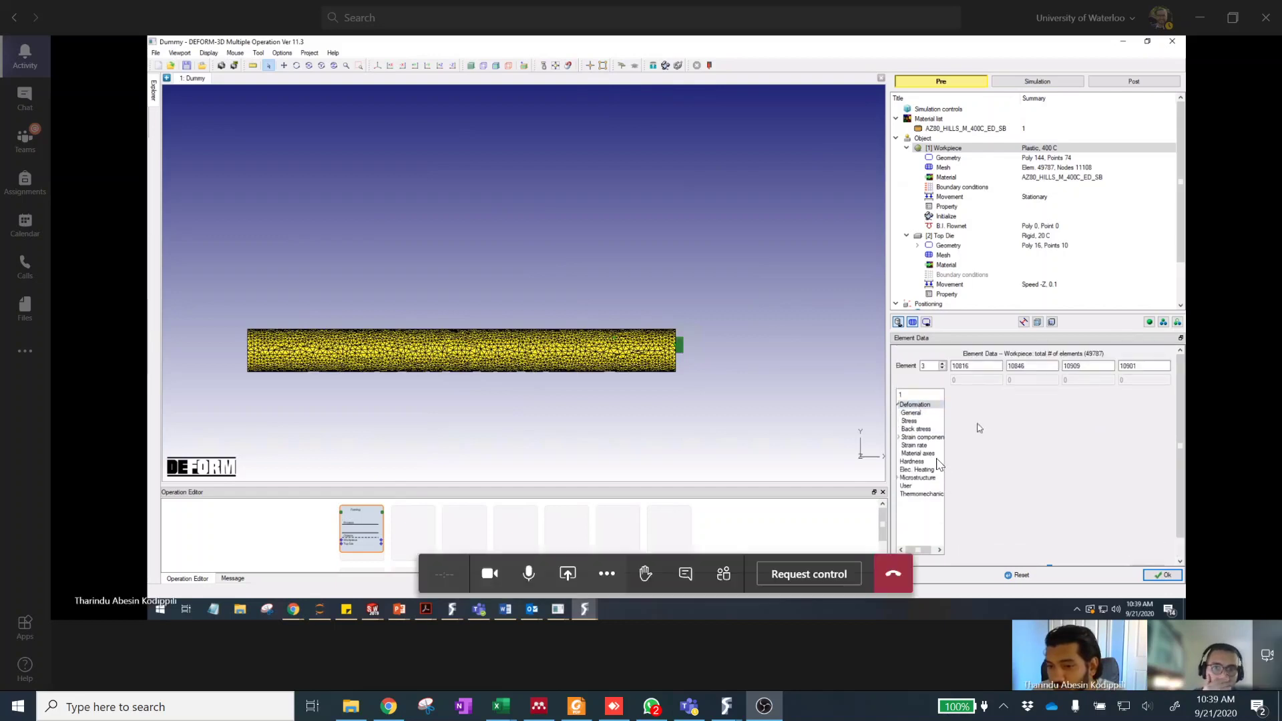
left_click(1162, 574)
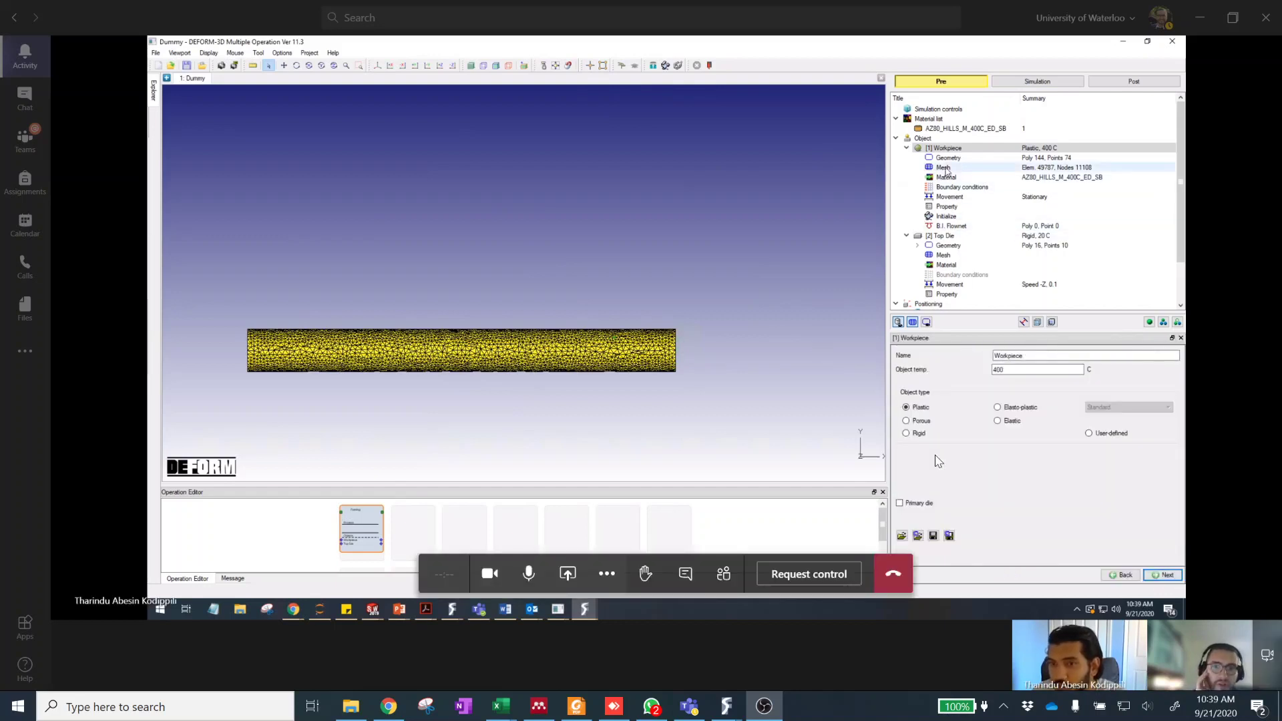
Regenerate the workpiece's tetrahedral mesh with 30000 elements and assign the default boundary conditions.
left_click(943, 168)
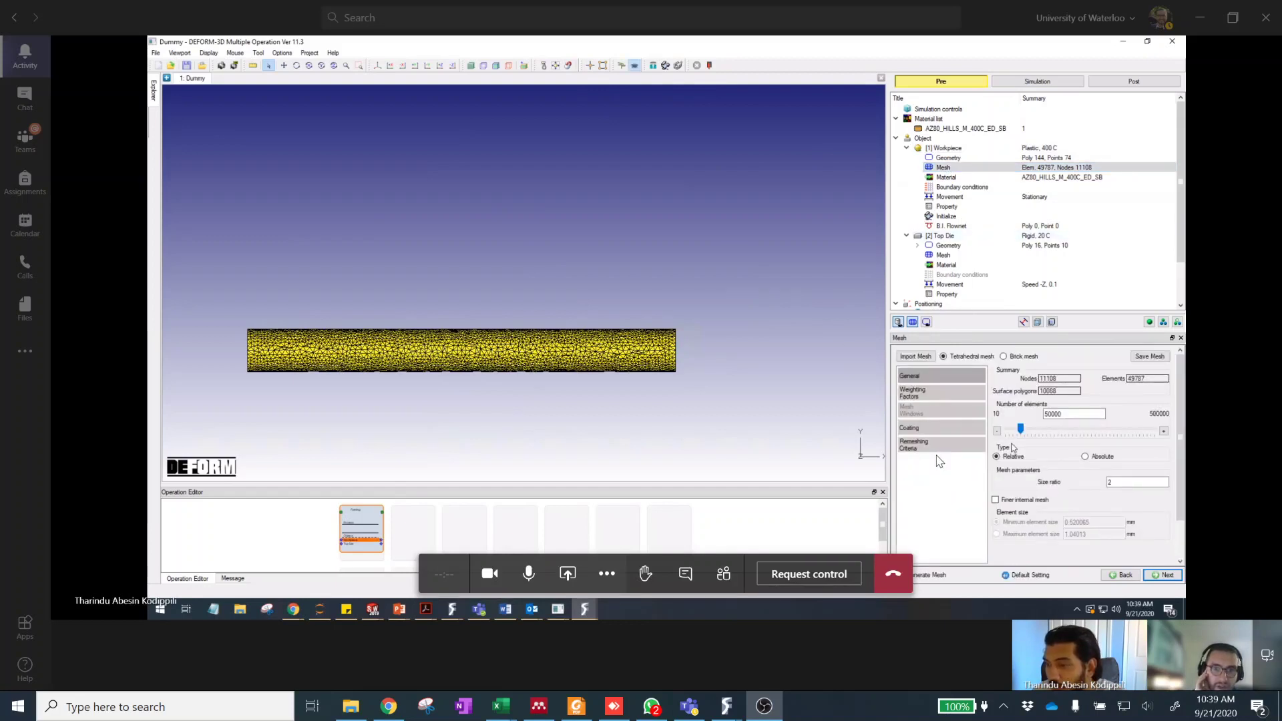
scroll(941, 464, "down", 2)
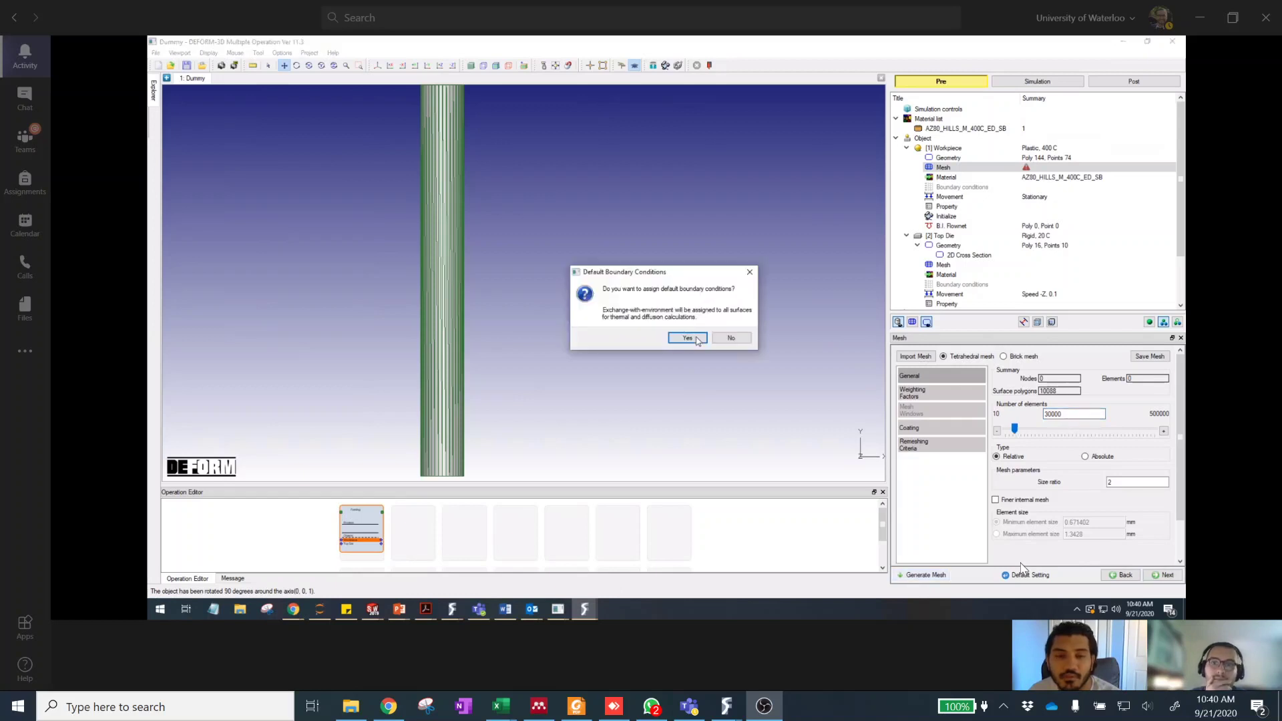
left_click(687, 338)
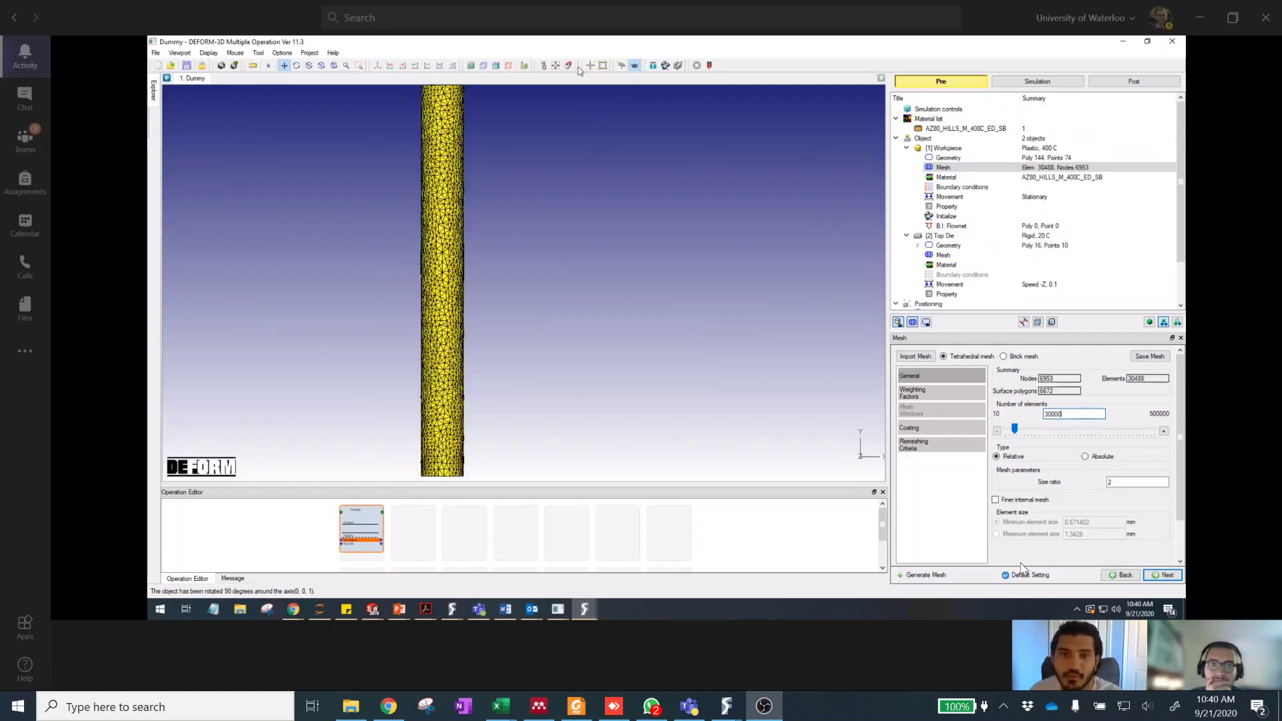
Plot the Axis 1 material axes of the remeshed workpiece from its element data and examine their direction along the bar.
left_click(603, 65)
double_click(915, 404)
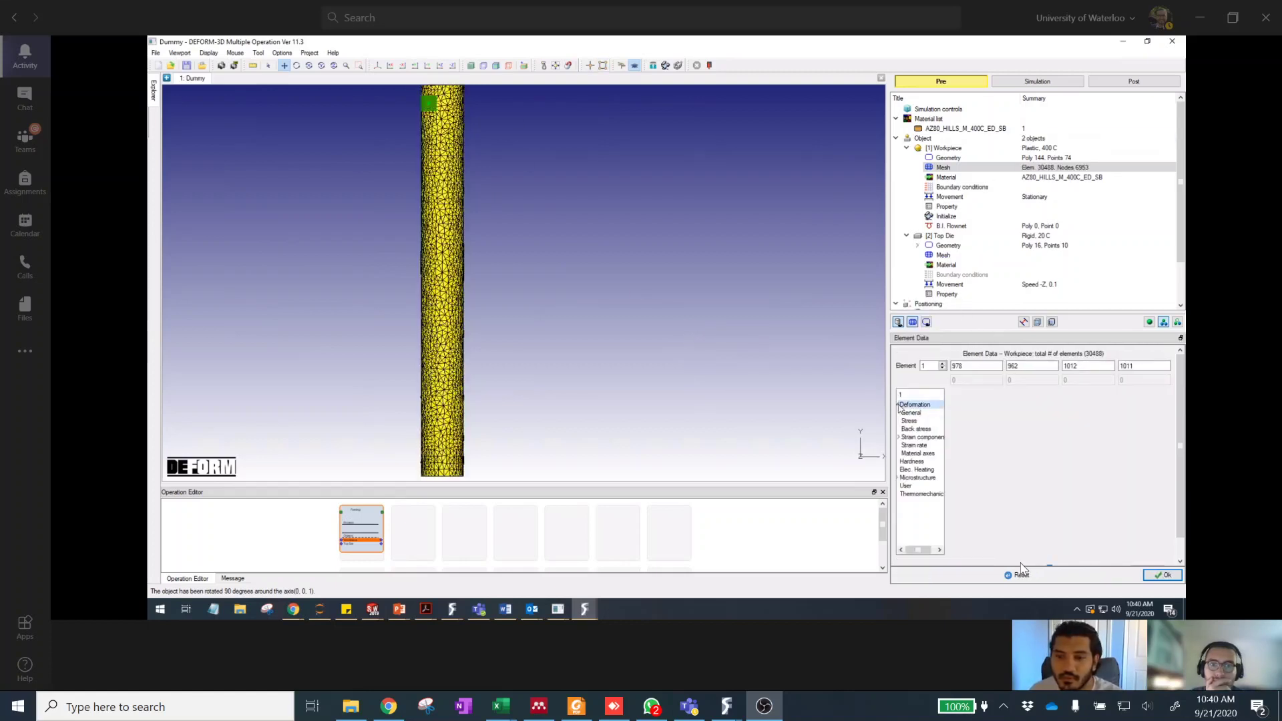
left_click(917, 453)
left_click(1150, 415)
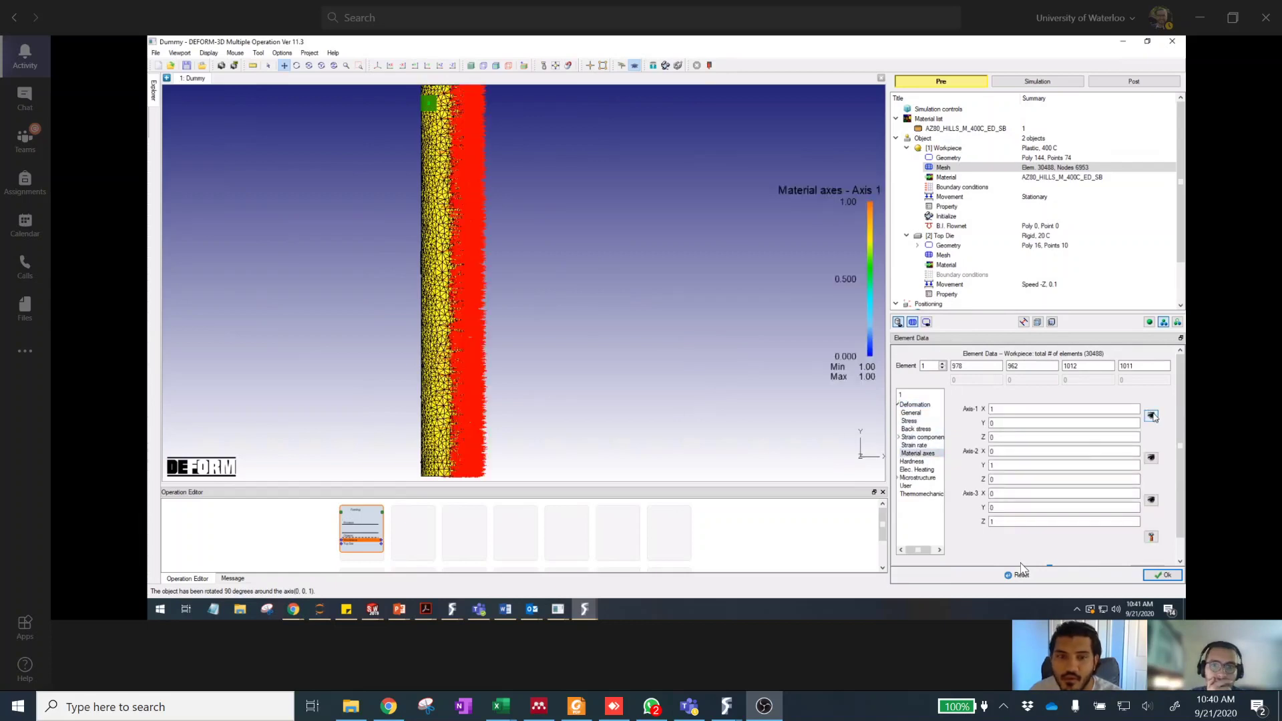
left_click_drag(543, 172, 545, 235)
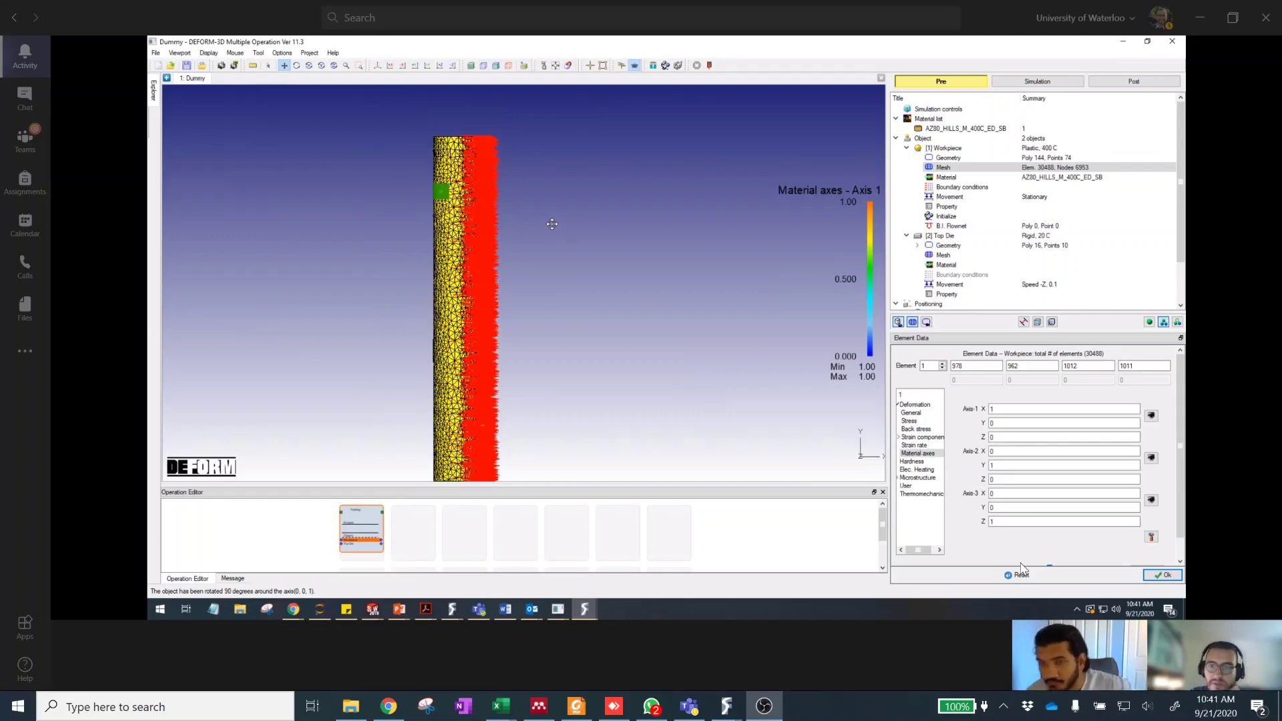
Switch to the SHEAR_400_ED_HU_XY project, reposition and widen its window, and maximize it.
left_click(583, 609)
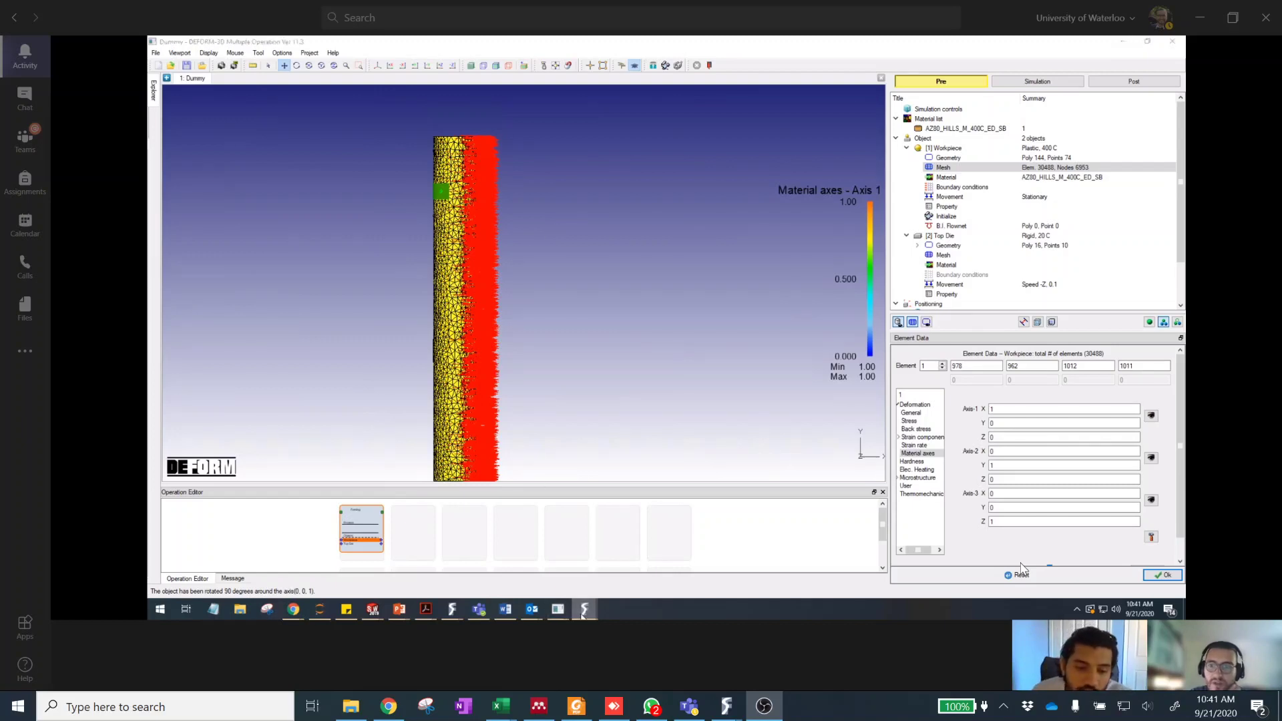
left_click(540, 578)
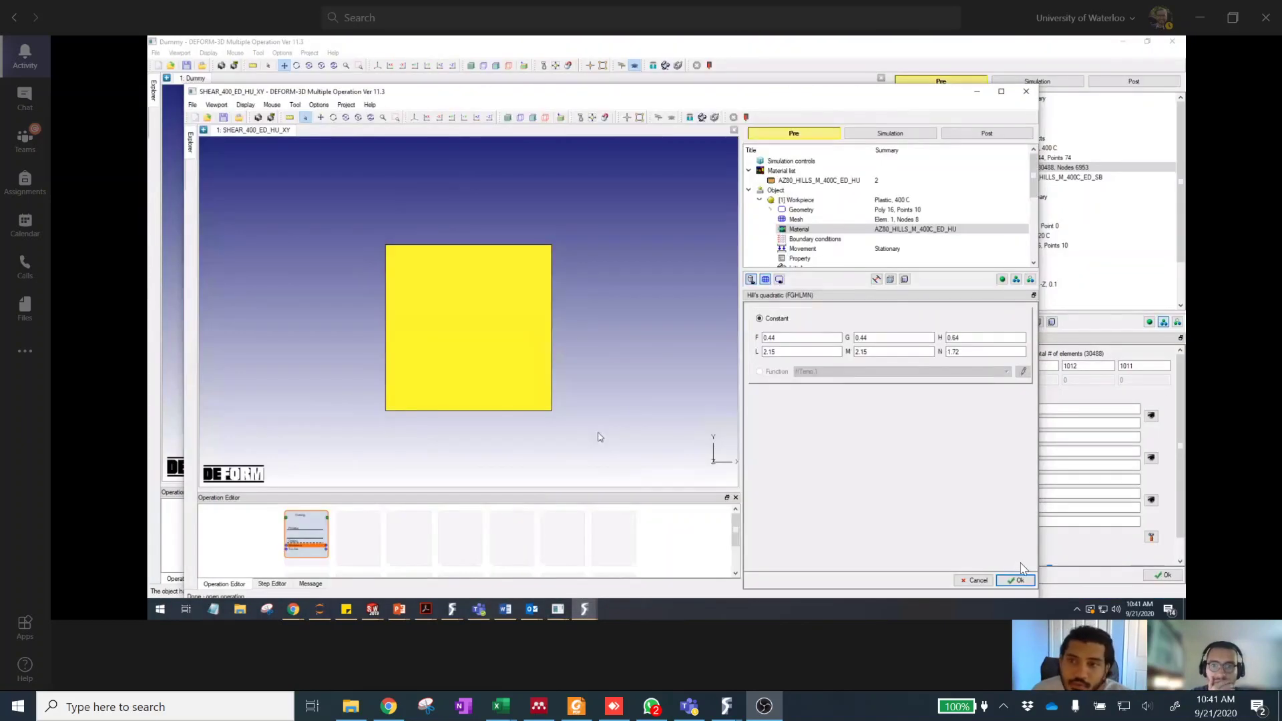
left_click_drag(979, 87, 979, 50)
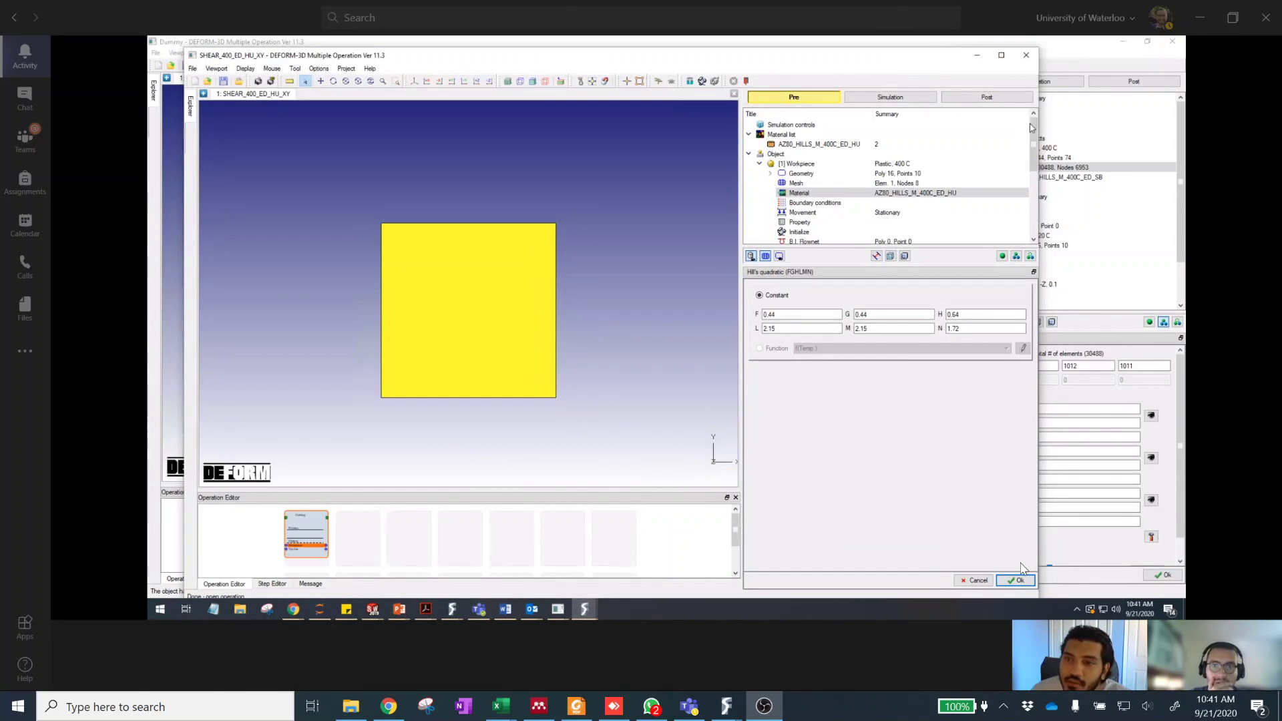
left_click_drag(1039, 119, 1136, 134)
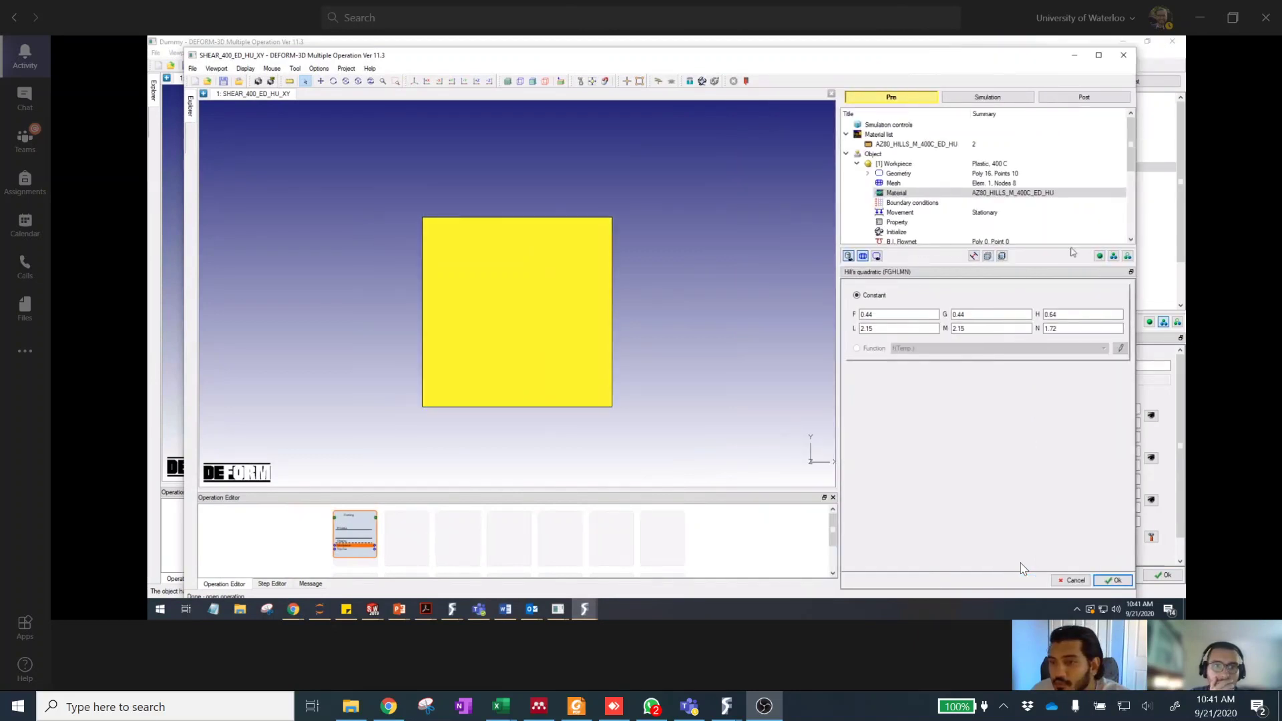
left_click(1099, 55)
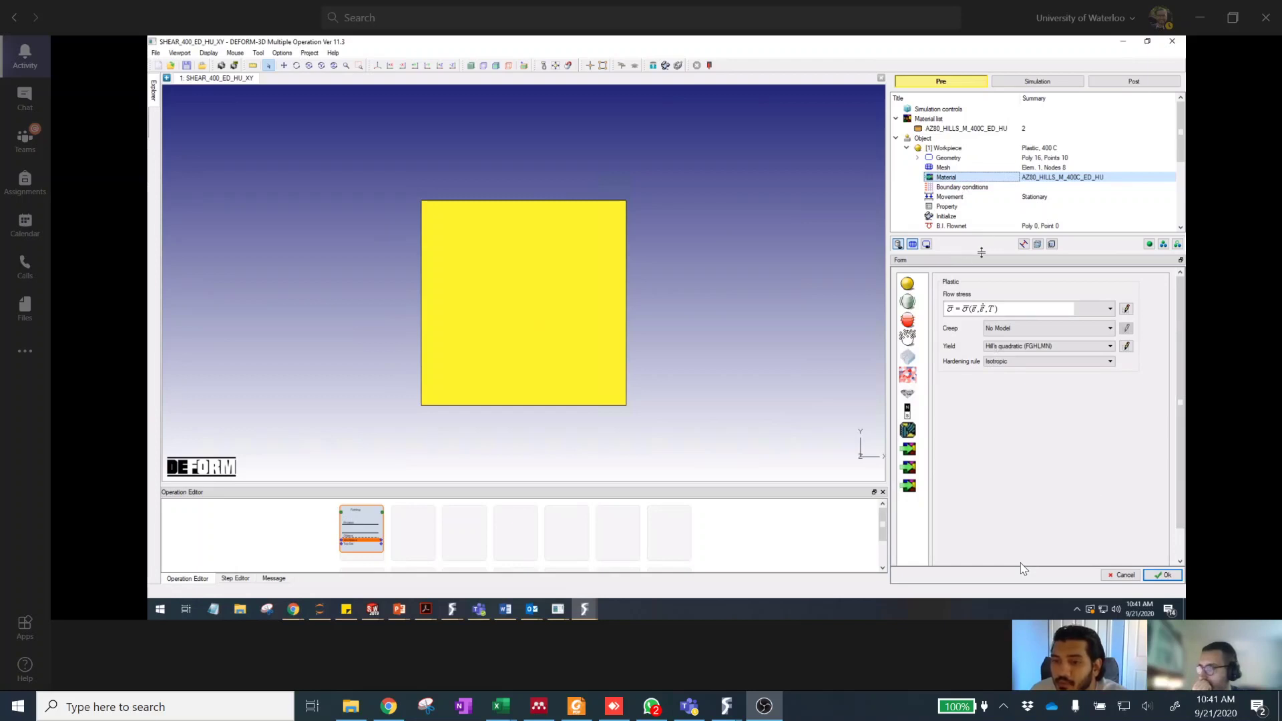
Close the workpiece's material properties form and view its boundary conditions.
left_click_drag(980, 252, 980, 370)
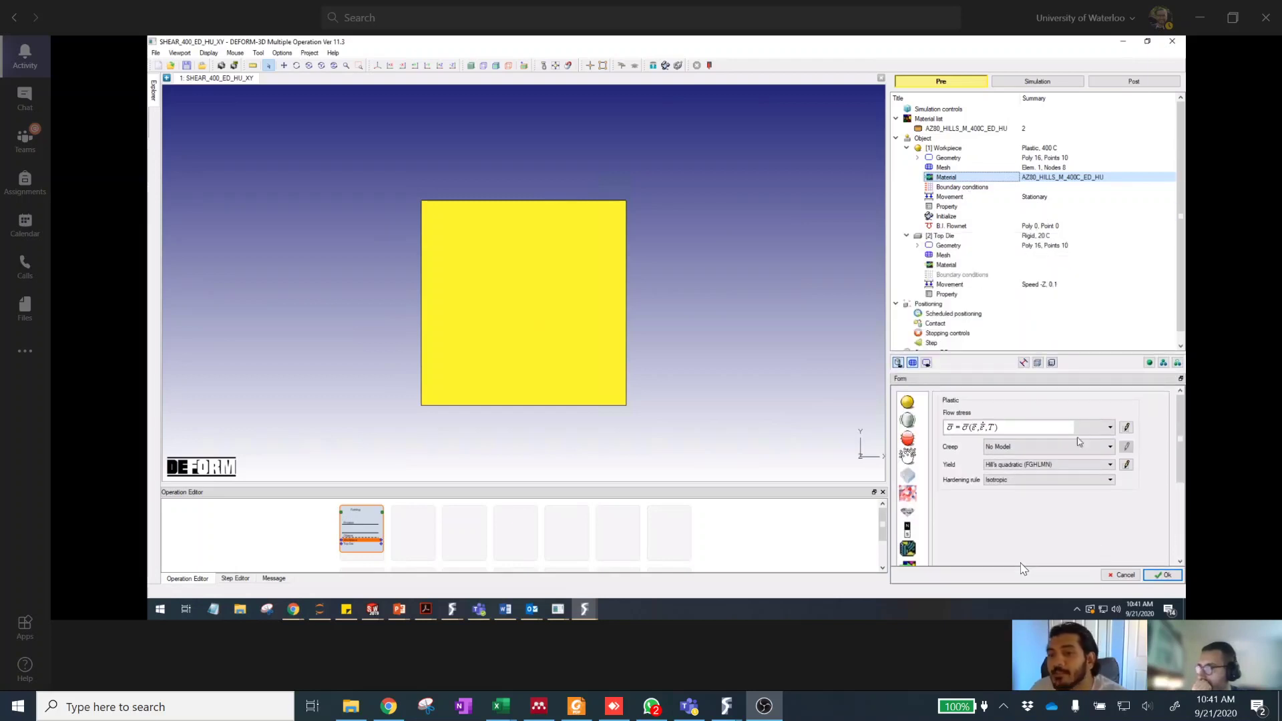
left_click(1162, 575)
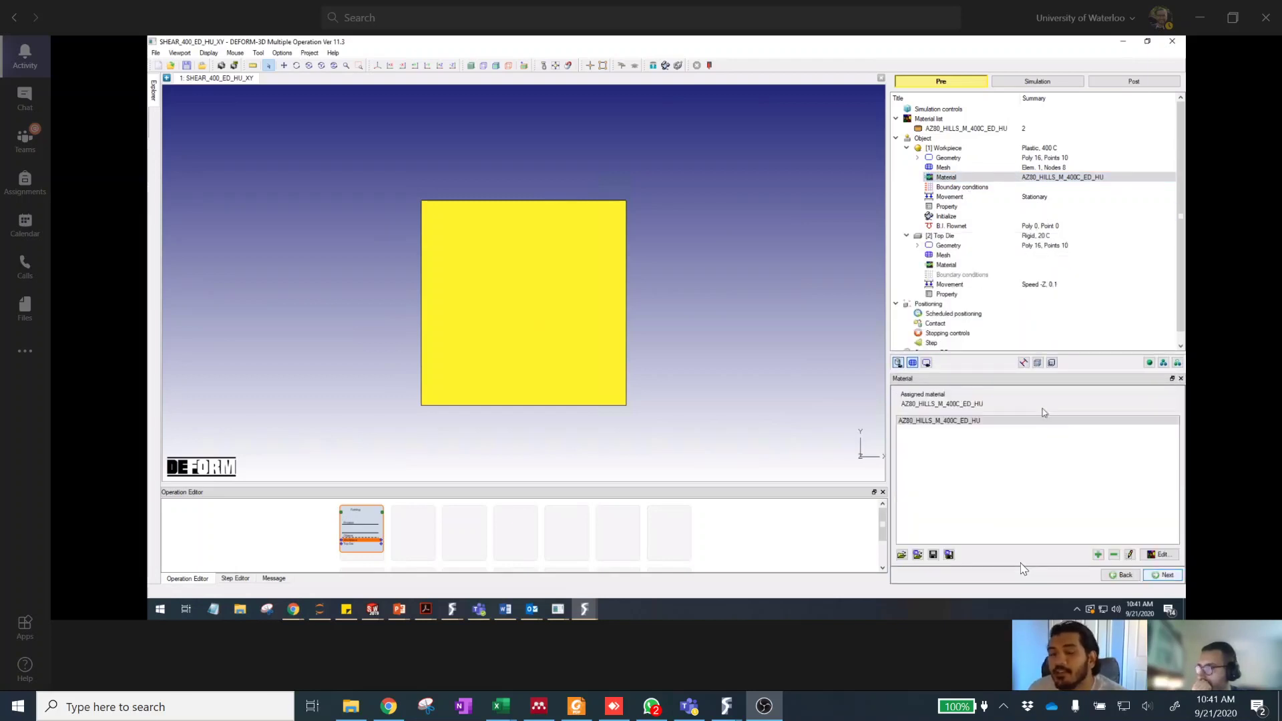
left_click(966, 189)
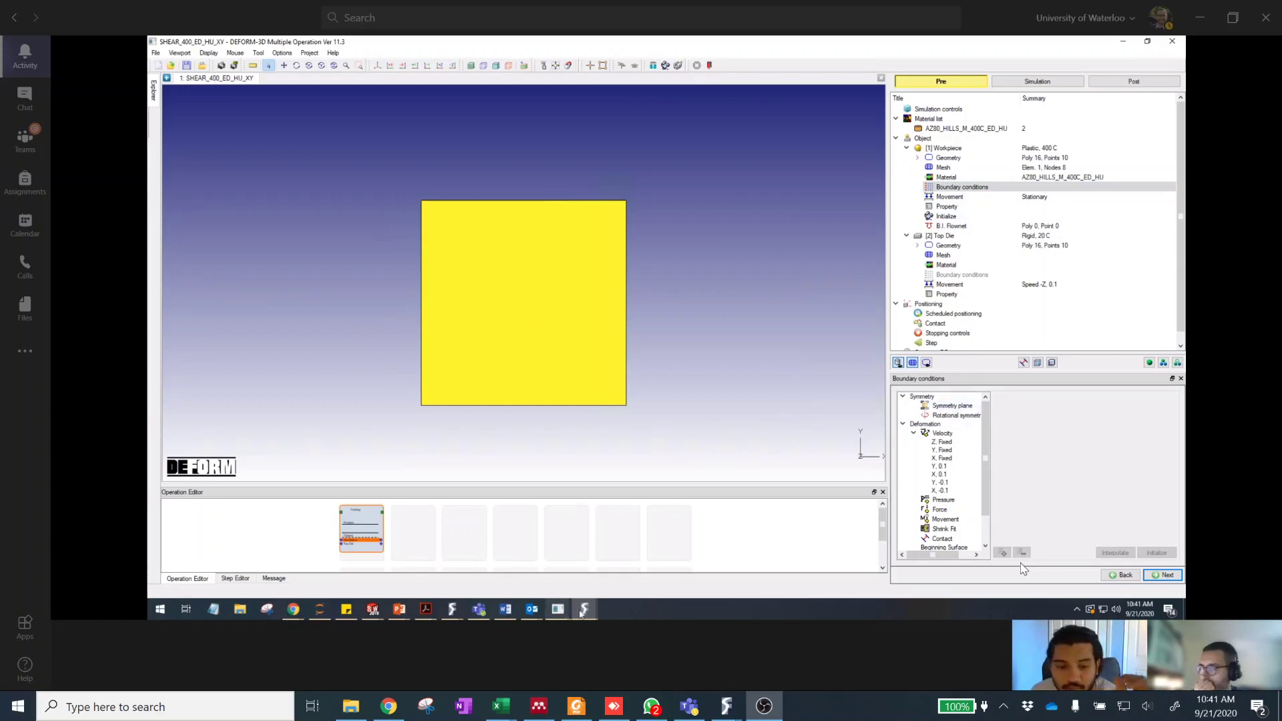
Switch to the SHEAR_400_ED_SB_XY post-processing window and show the workpiece in the XY view.
mouse_move(584, 608)
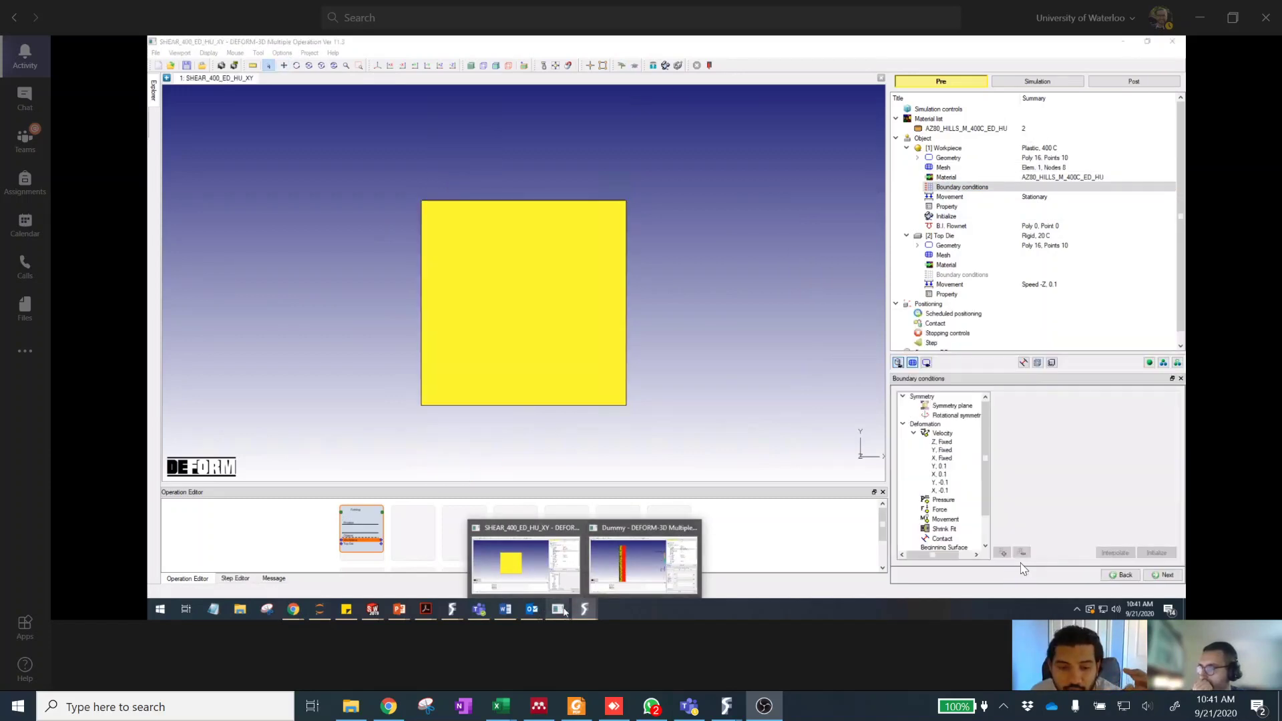
left_click(734, 561)
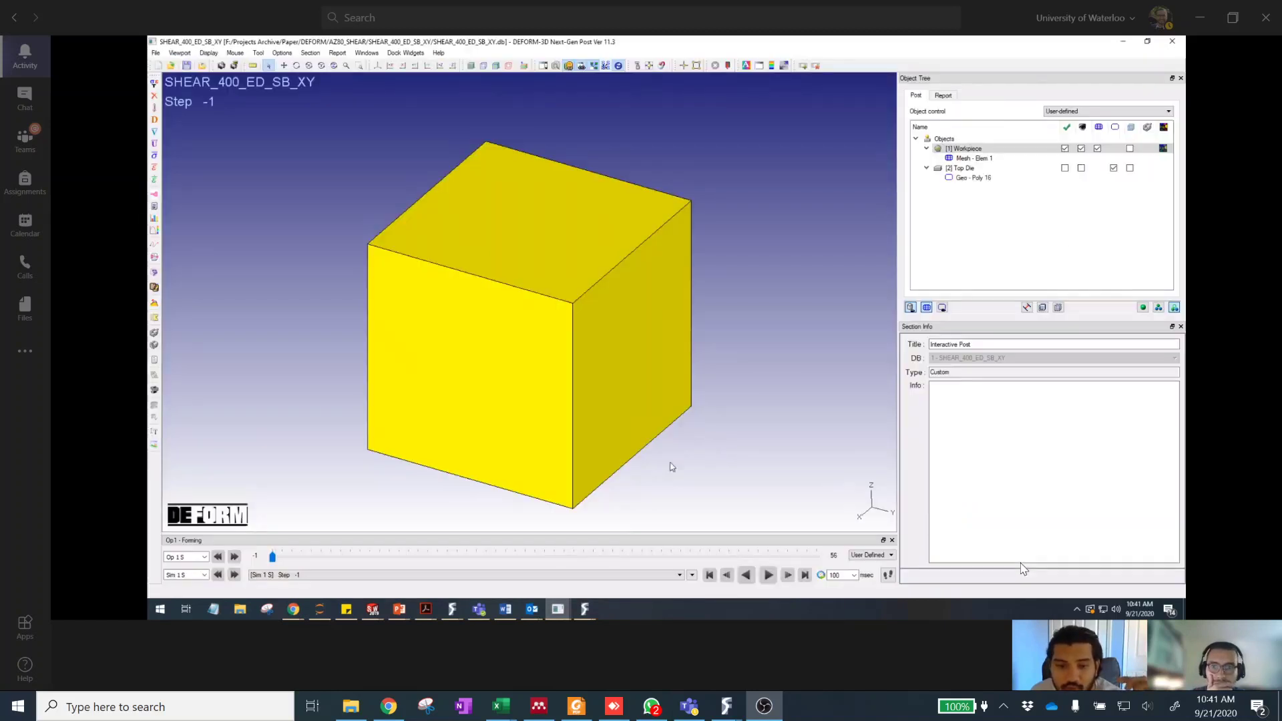
left_click(441, 66)
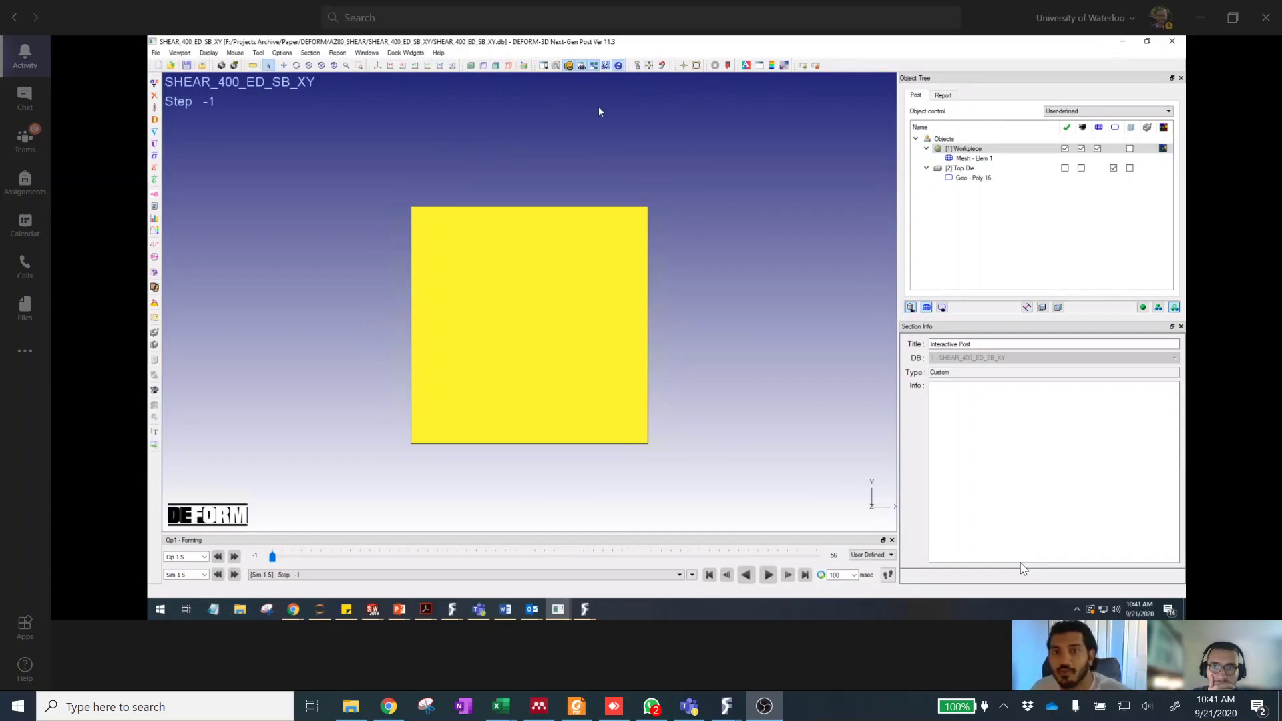
Open the workpiece's element data and move the simulation to step 24.
left_click(696, 66)
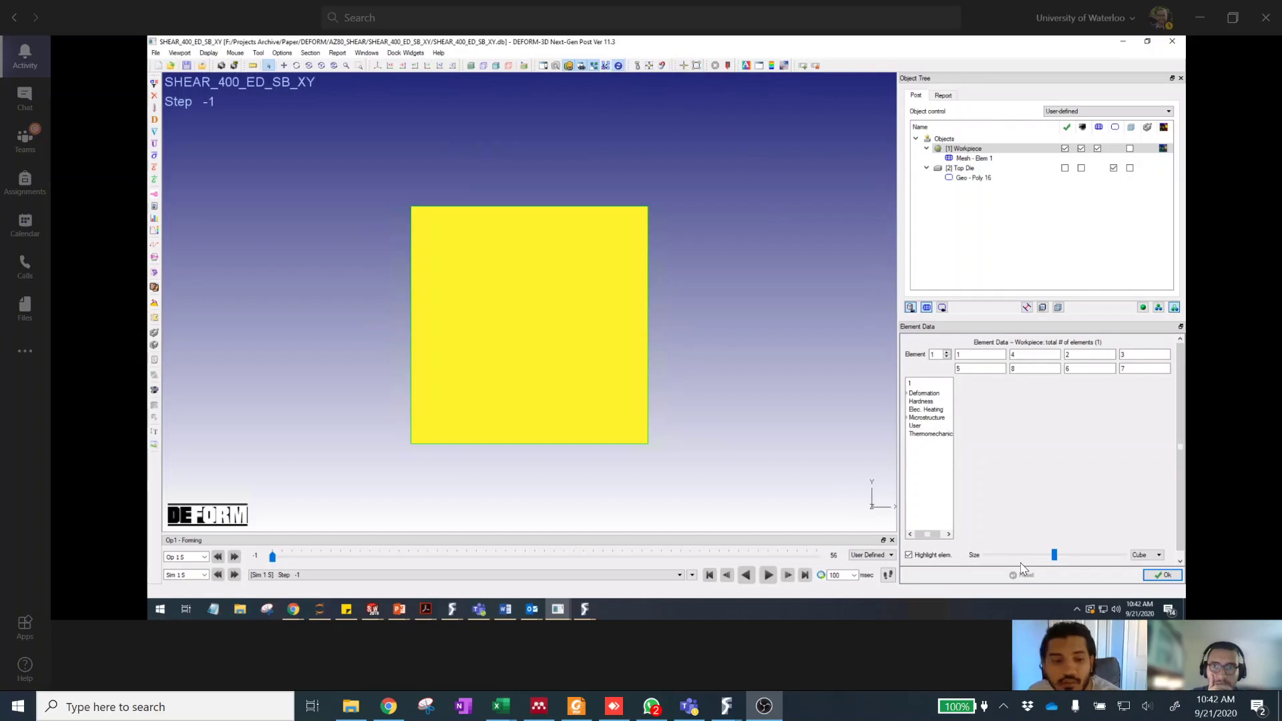
left_click_drag(534, 536, 521, 593)
left_click(604, 562)
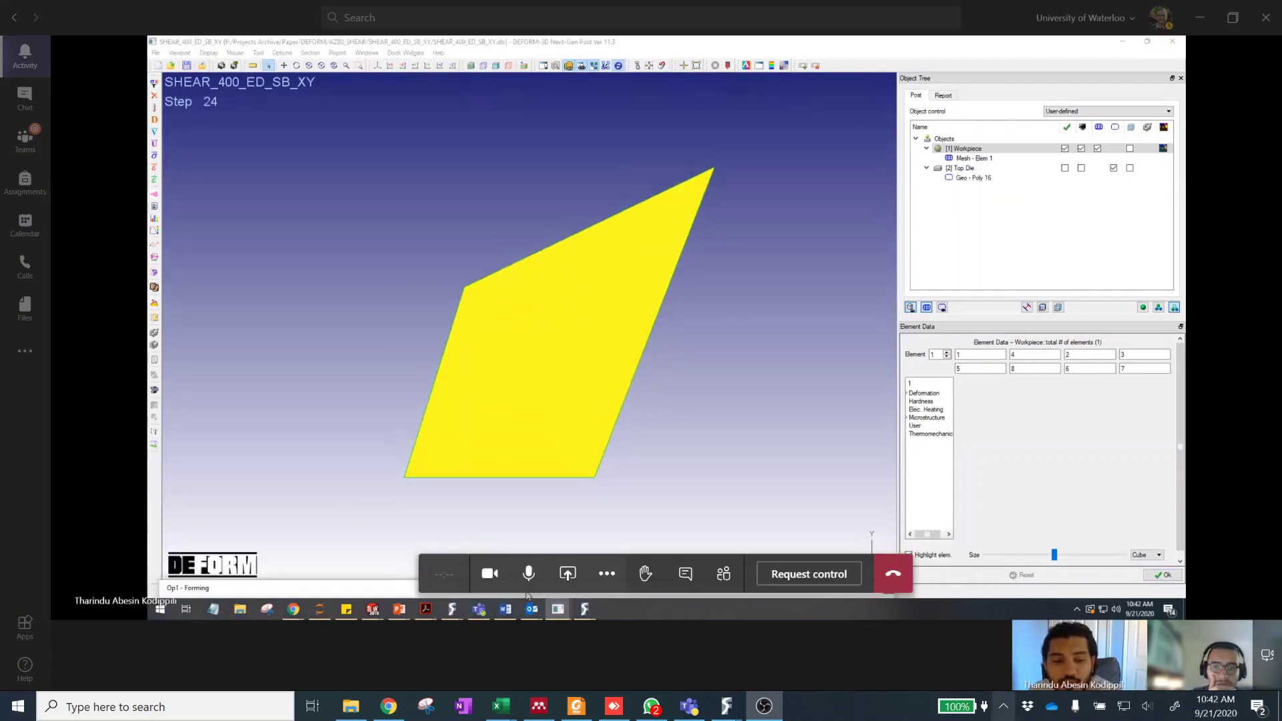
left_click(727, 707)
left_click(768, 597)
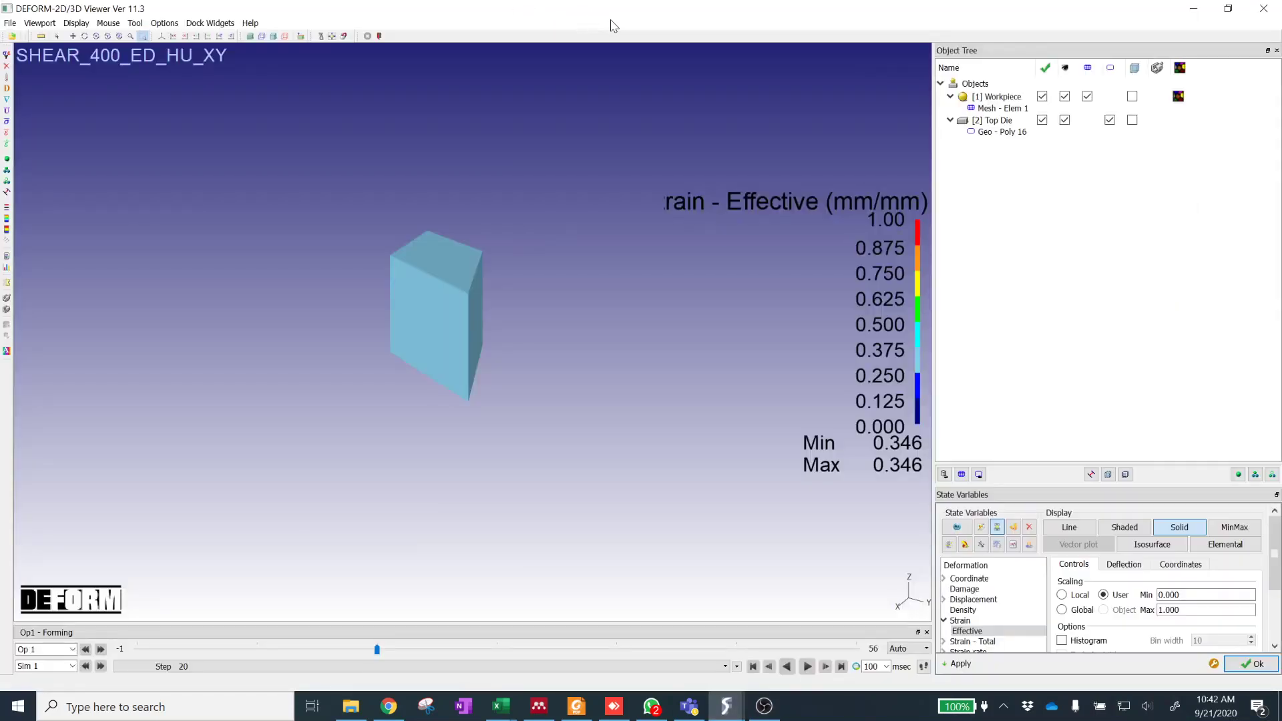
mouse_move(611, 14)
left_mouse_down()
mouse_move(618, 92)
mouse_move(592, 6)
left_mouse_up()
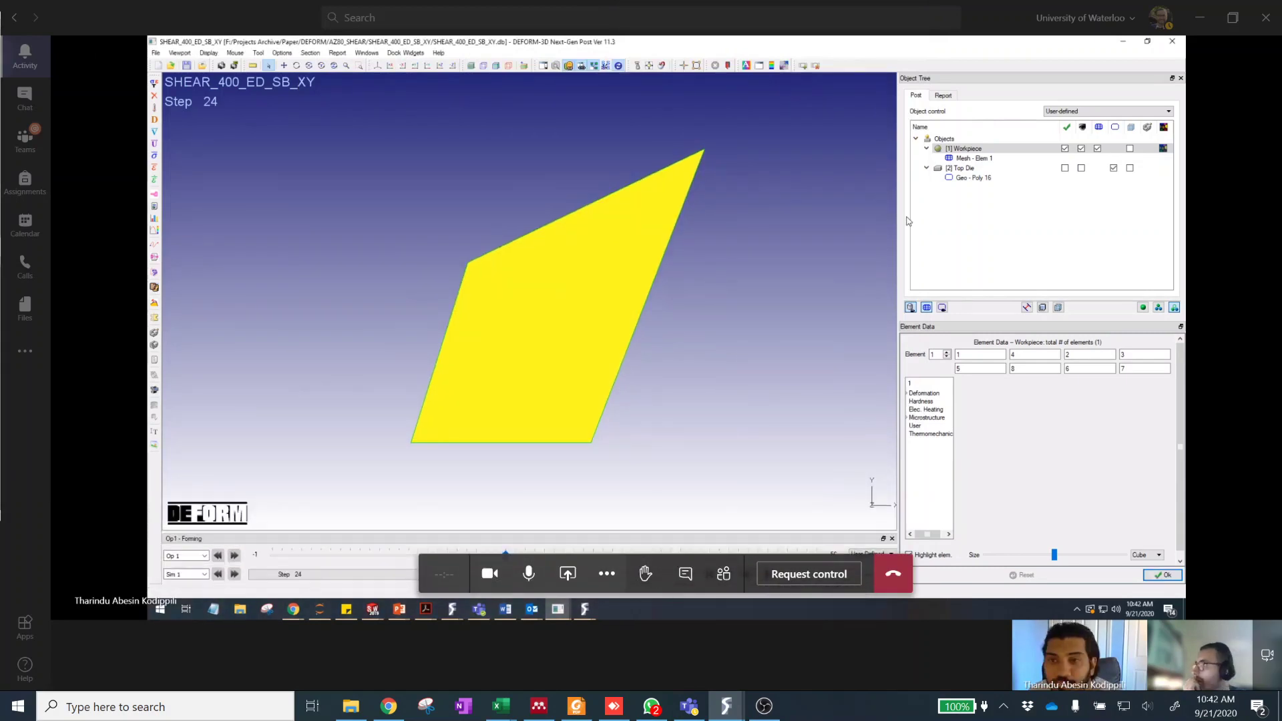
Examine the element's General and Stress deformation data, expand its strain components, and close the element data.
left_click(906, 393)
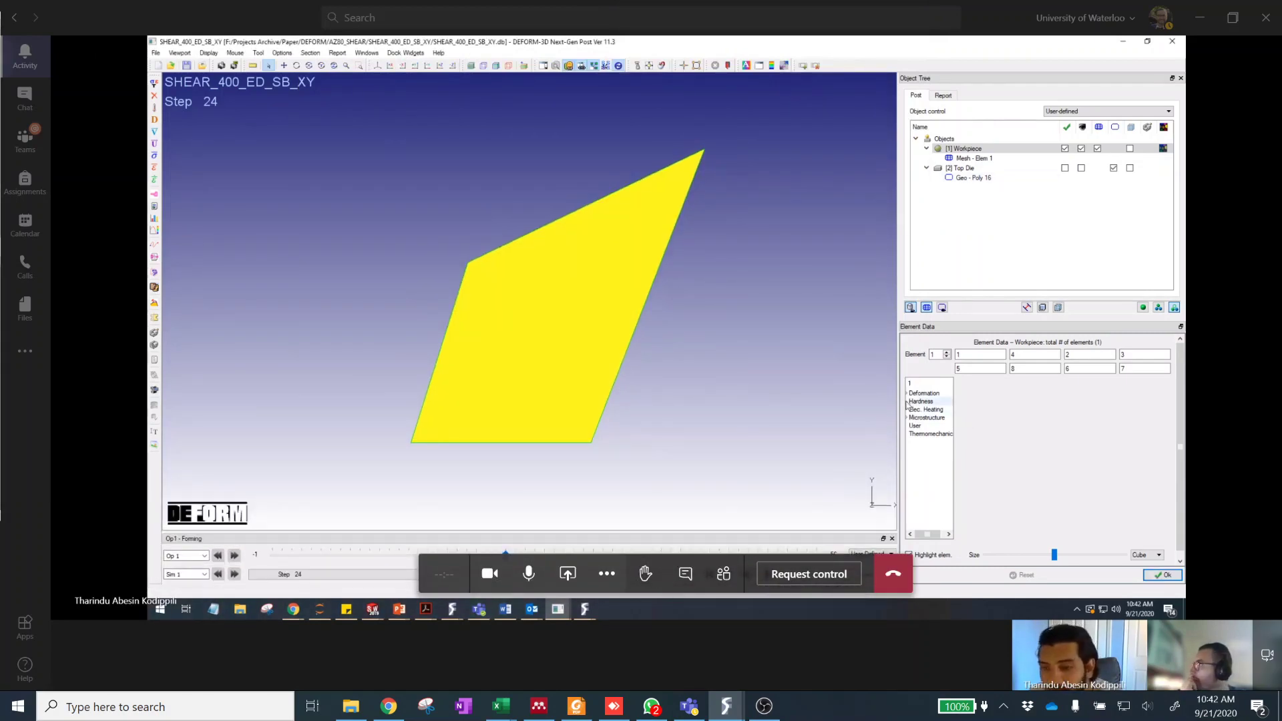
left_click(914, 402)
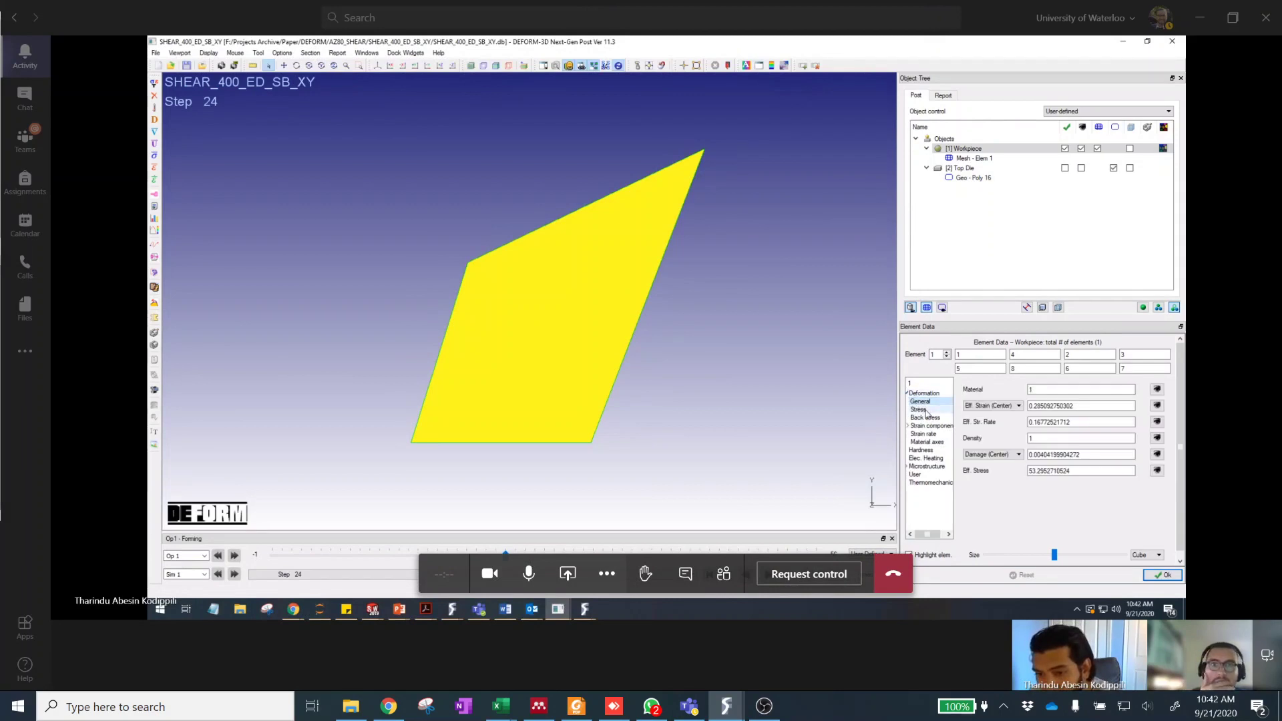
left_click(924, 409)
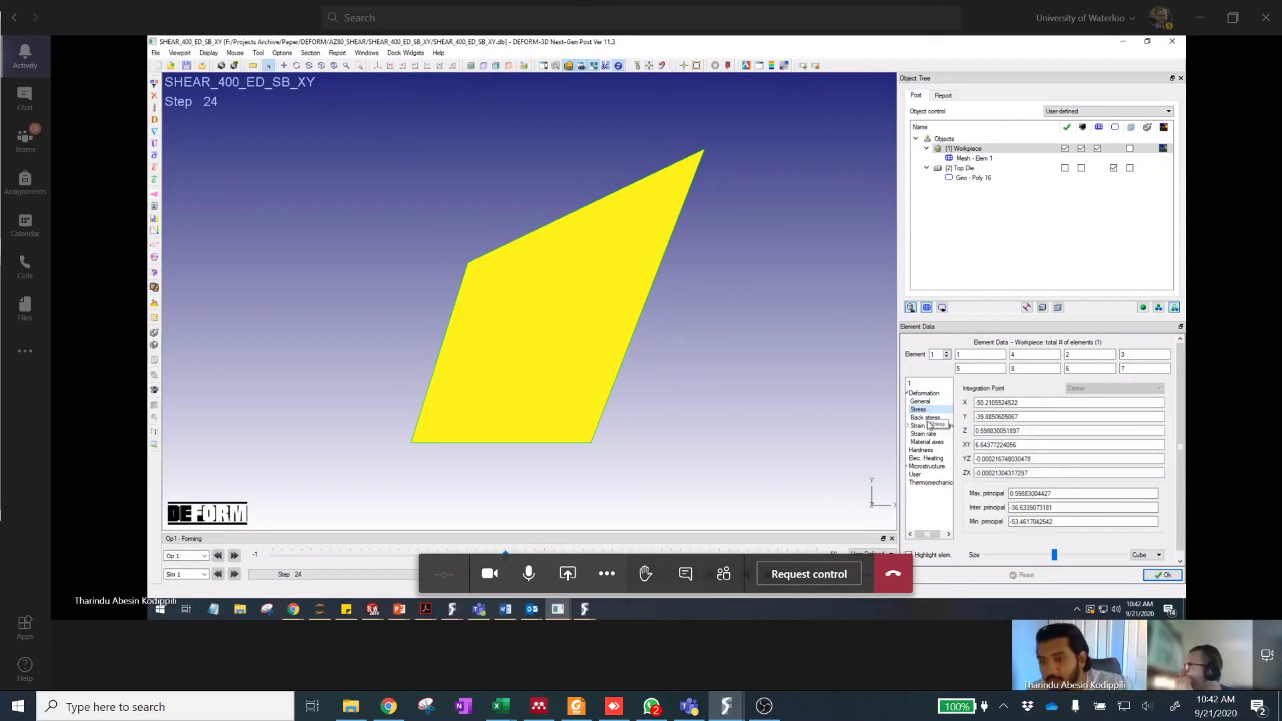
left_click(908, 425)
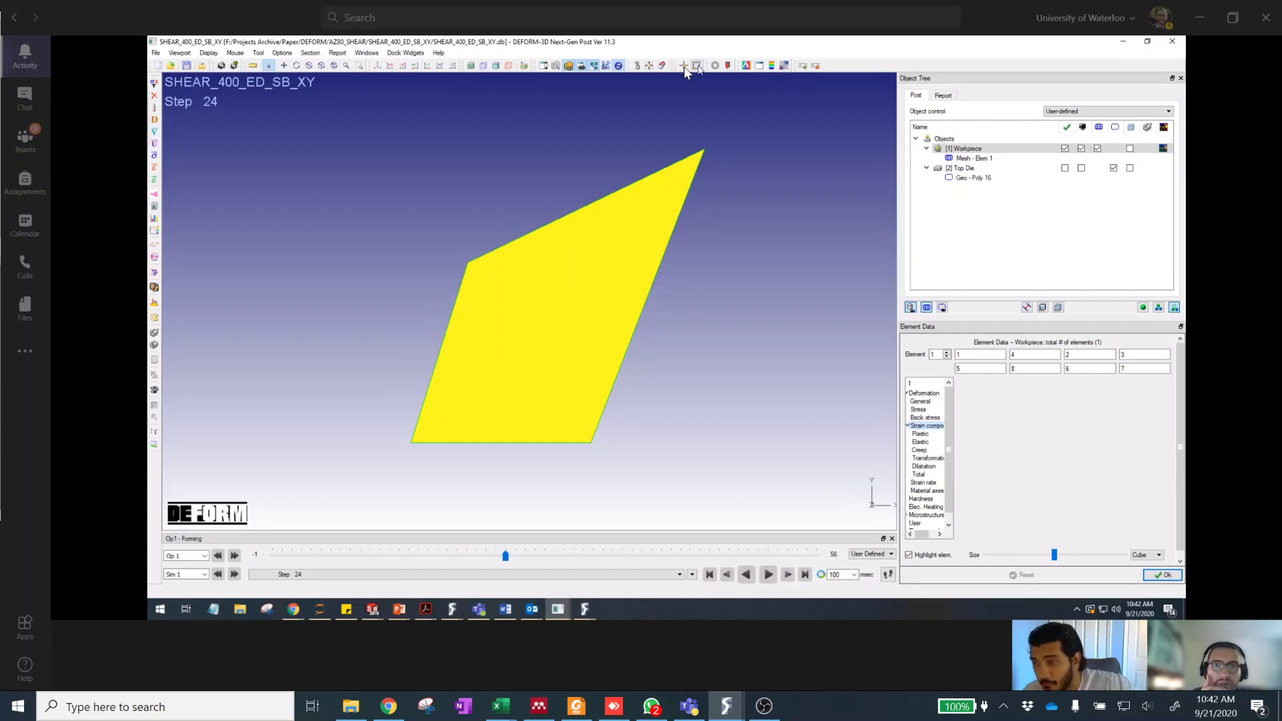
left_click(684, 66)
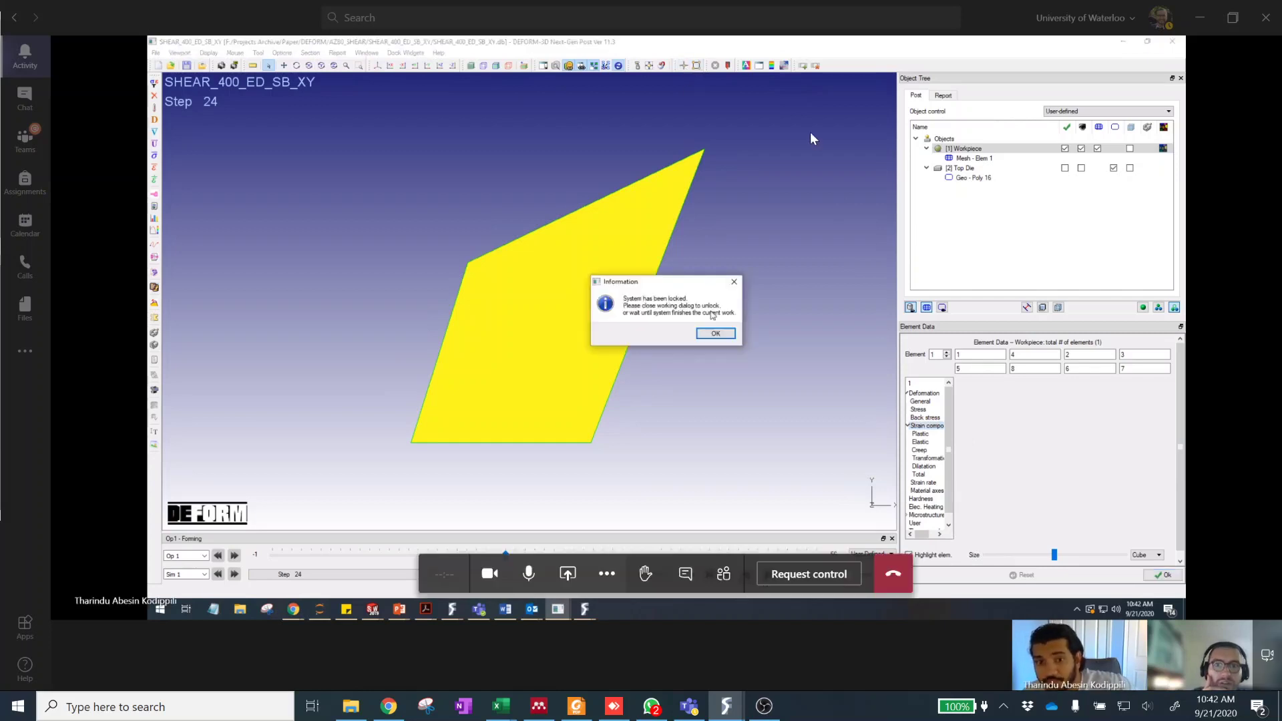
left_click(715, 333)
left_click(1145, 575)
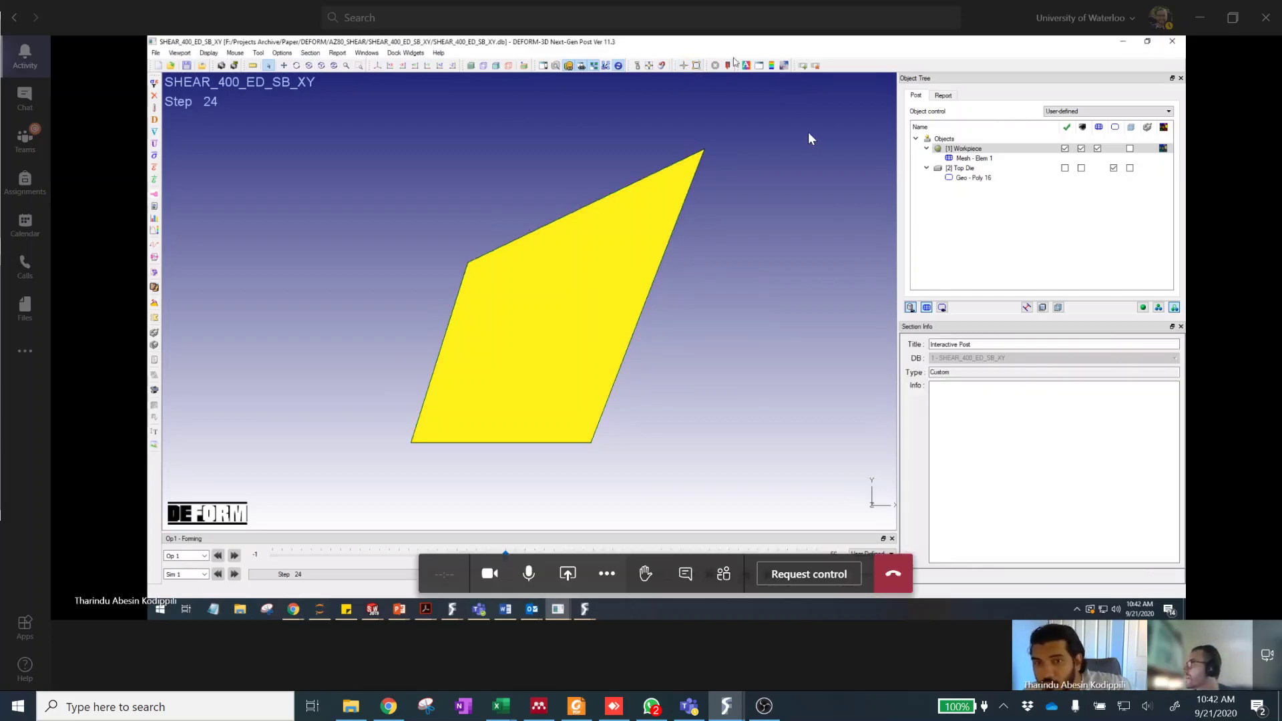
Open the workpiece's node data and plot the total displacement vectors from node 1's General deformation data.
left_click(684, 66)
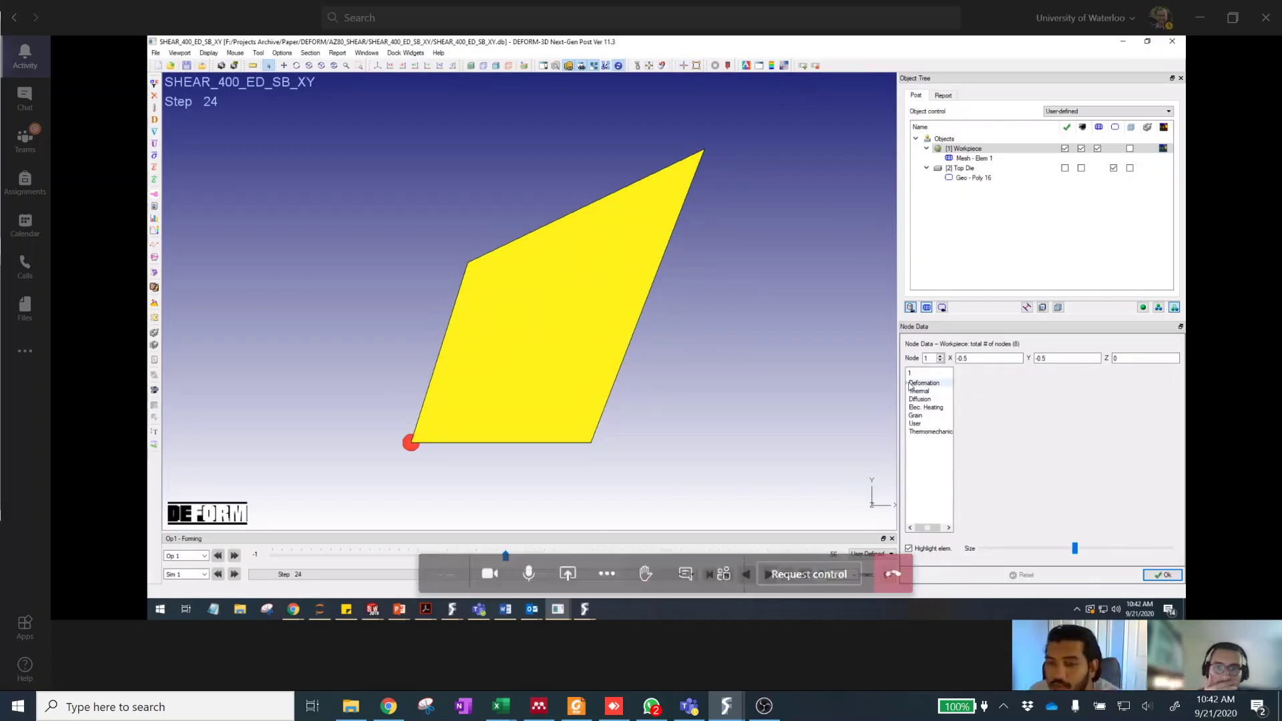
left_click(908, 383)
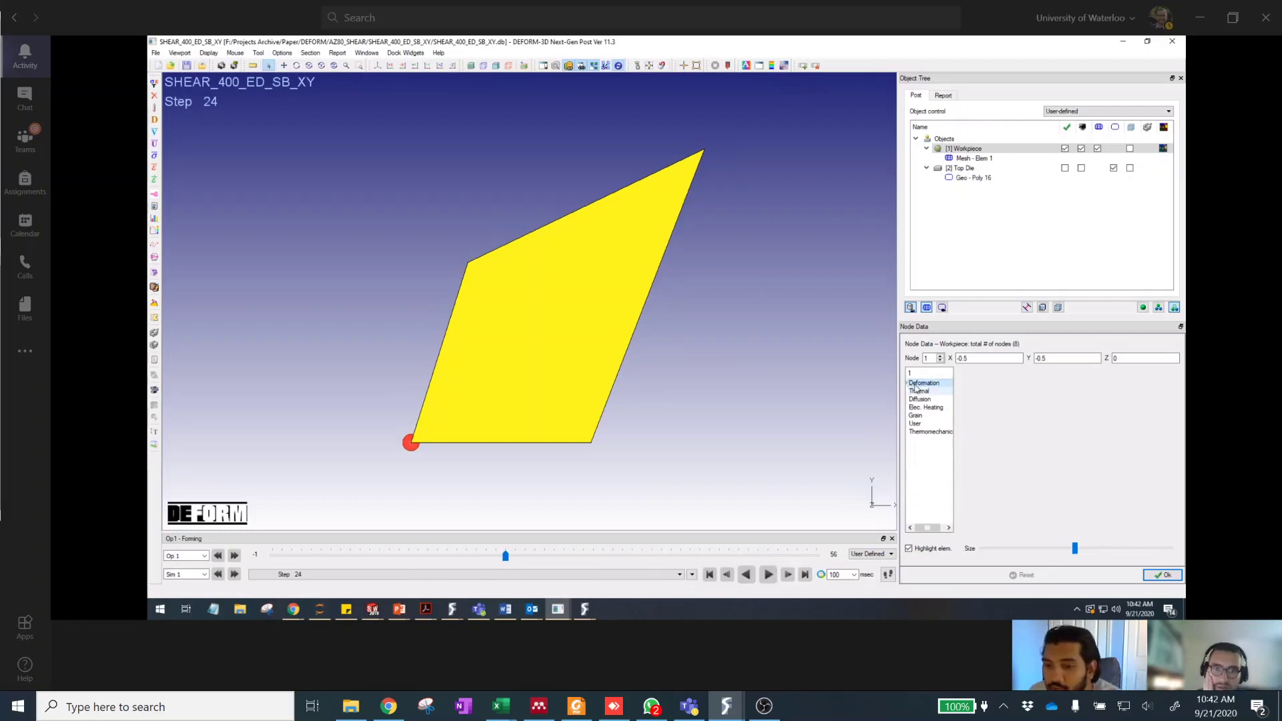
left_click(921, 391)
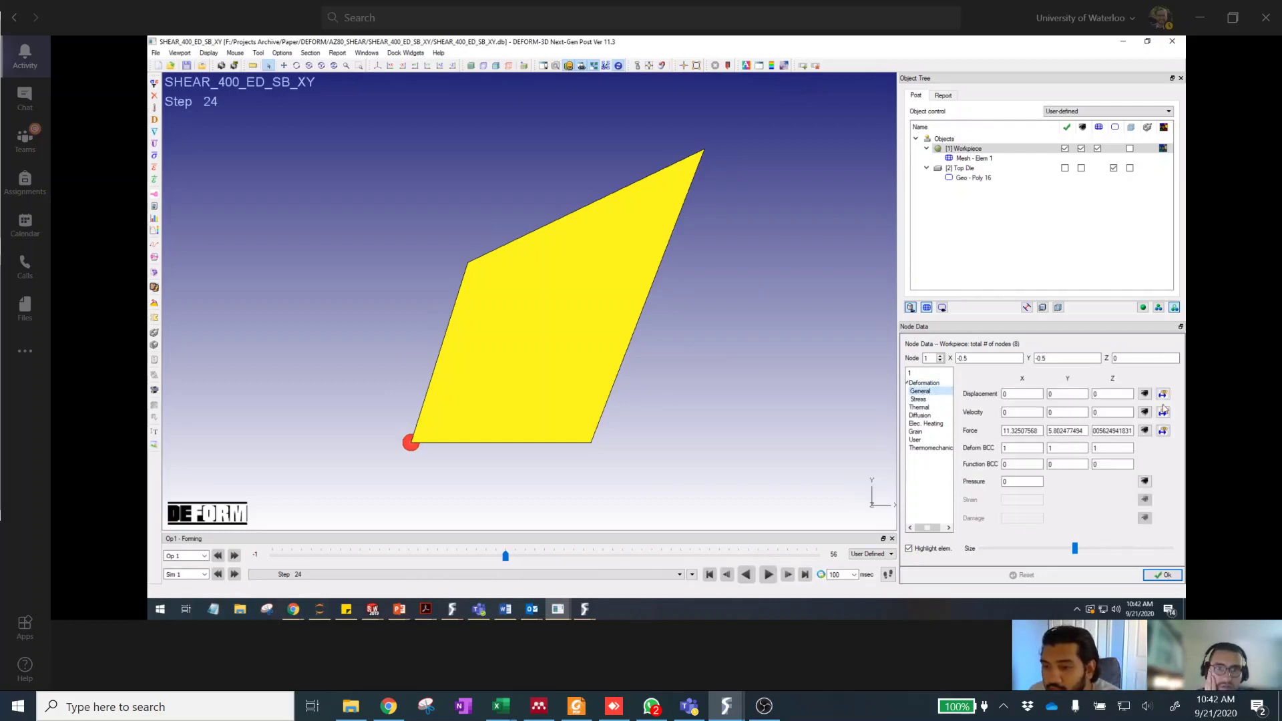
left_click(1144, 394)
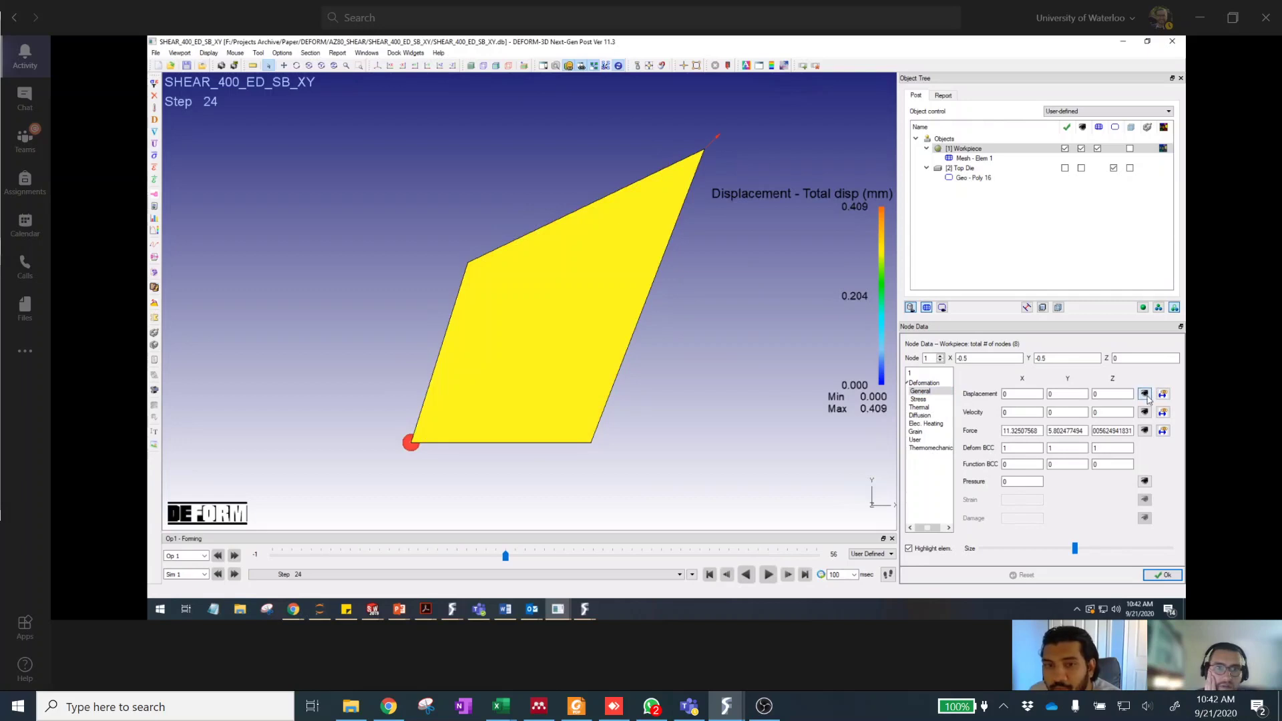
left_click(1147, 395)
left_click(1164, 395)
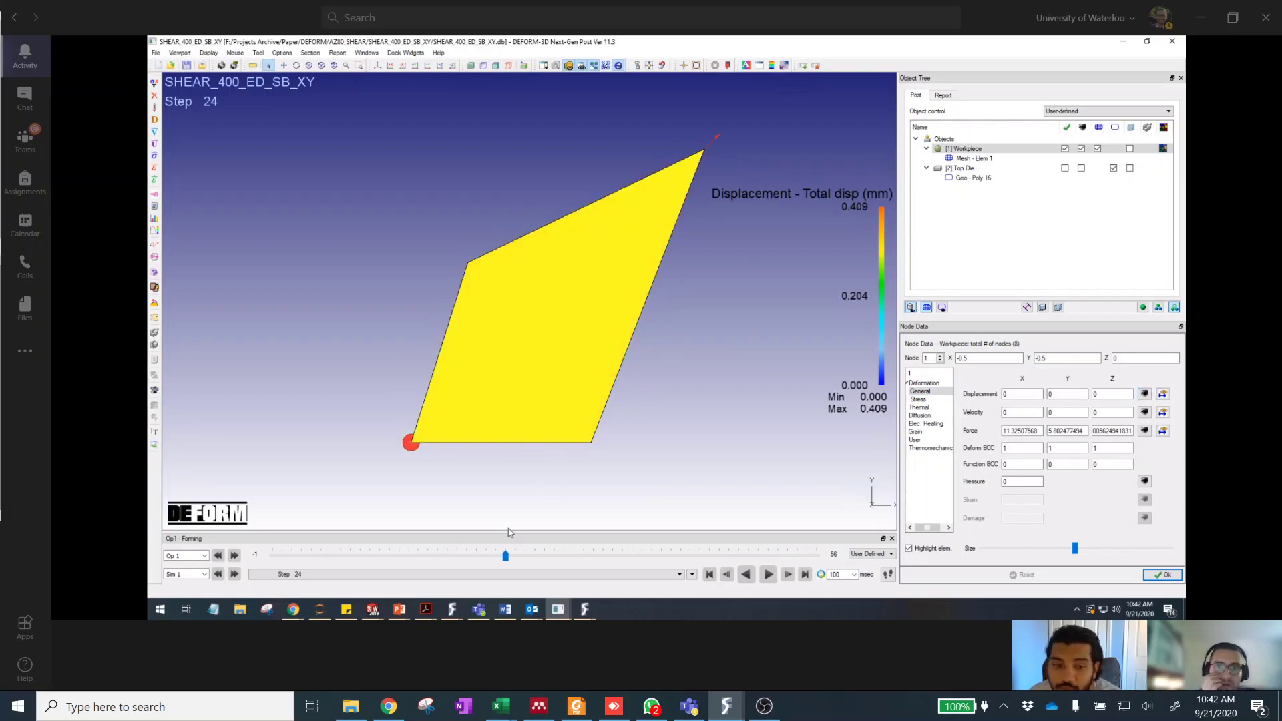
Show the total displacement as a color contour on the workpiece at step 22, then close the node data.
mouse_move(506, 556)
left_mouse_down()
mouse_move(430, 556)
mouse_move(486, 556)
left_mouse_up()
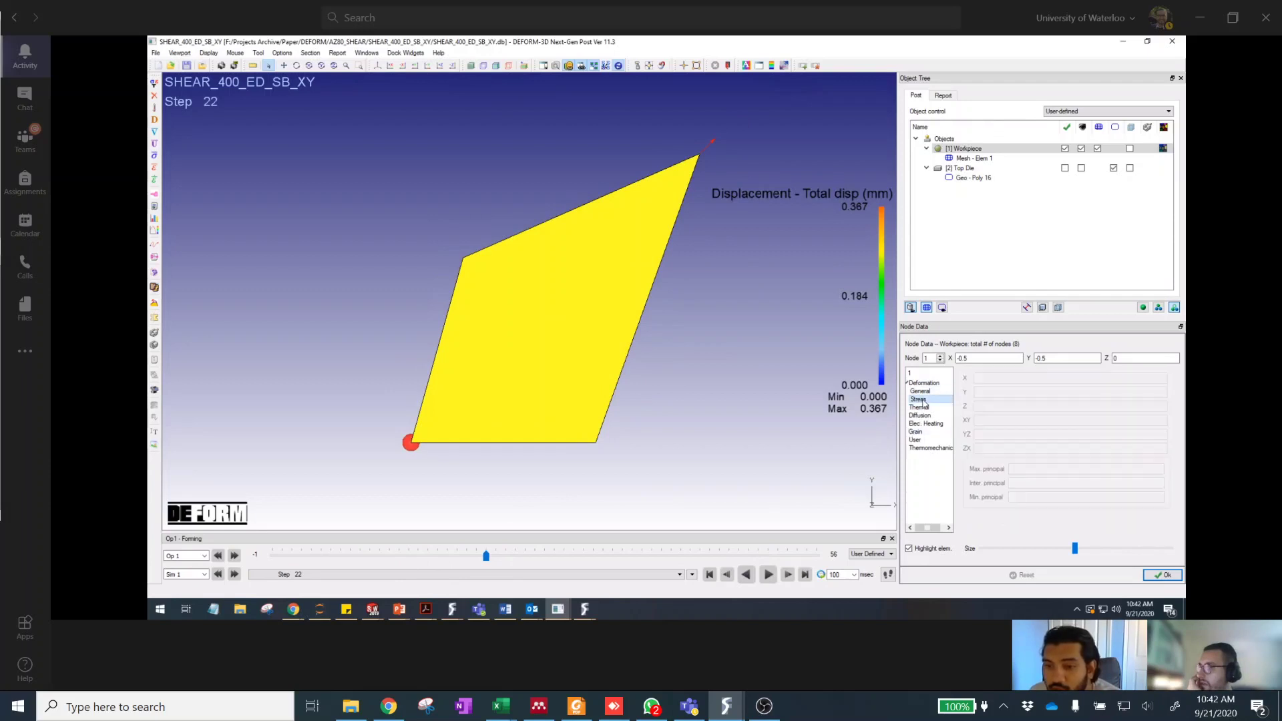
left_click(1144, 395)
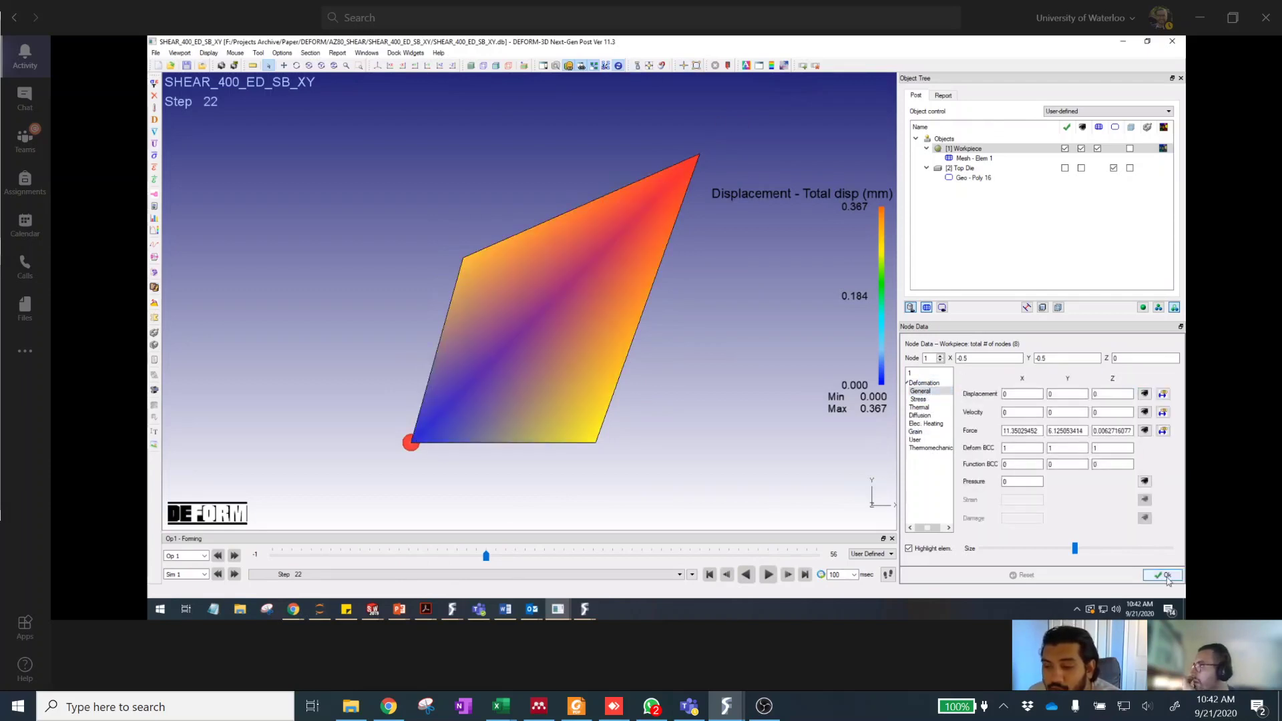
key("Return")
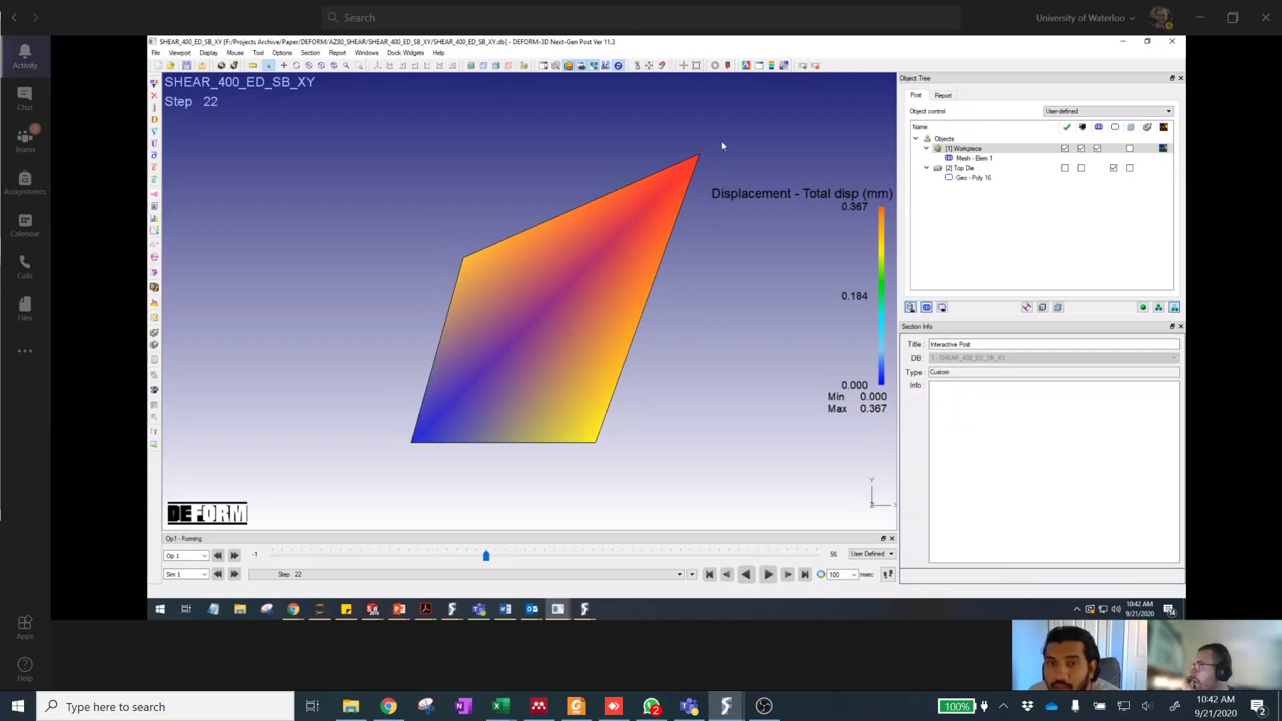
Reopen the workpiece's element data and examine element 1's General and Stress deformation values, particularly the X stress component.
left_click(696, 65)
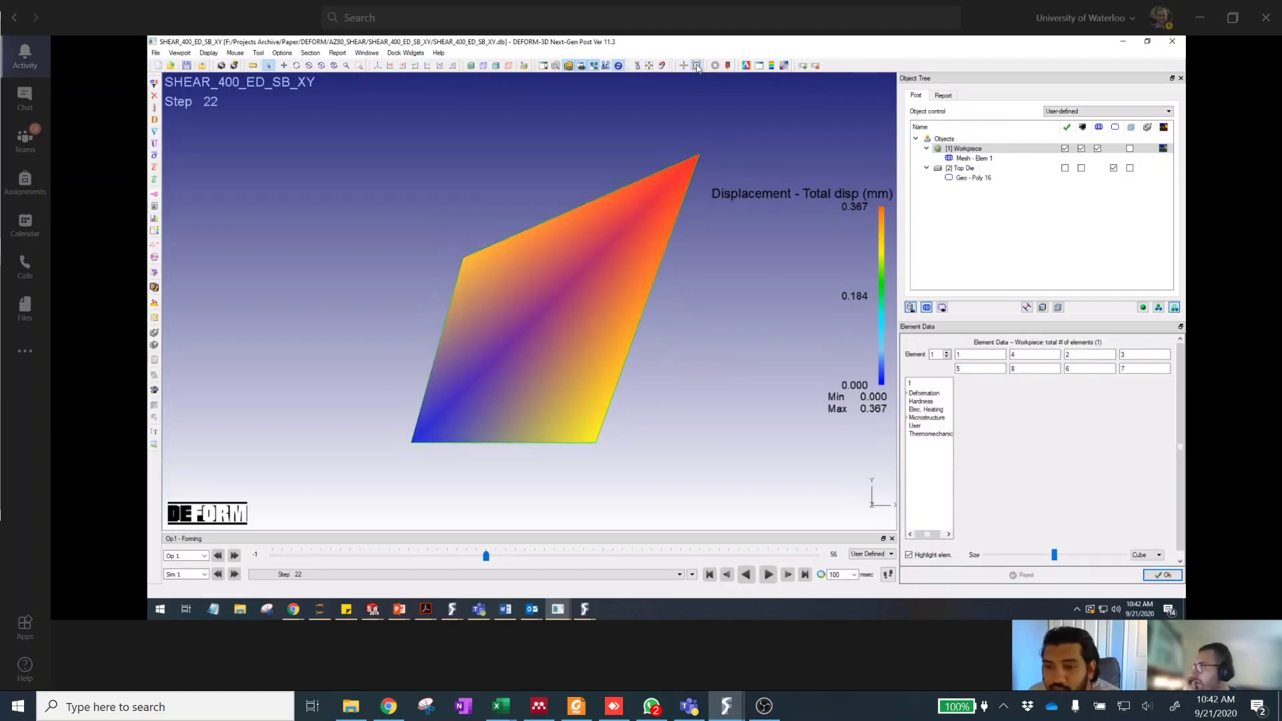
left_click(910, 395)
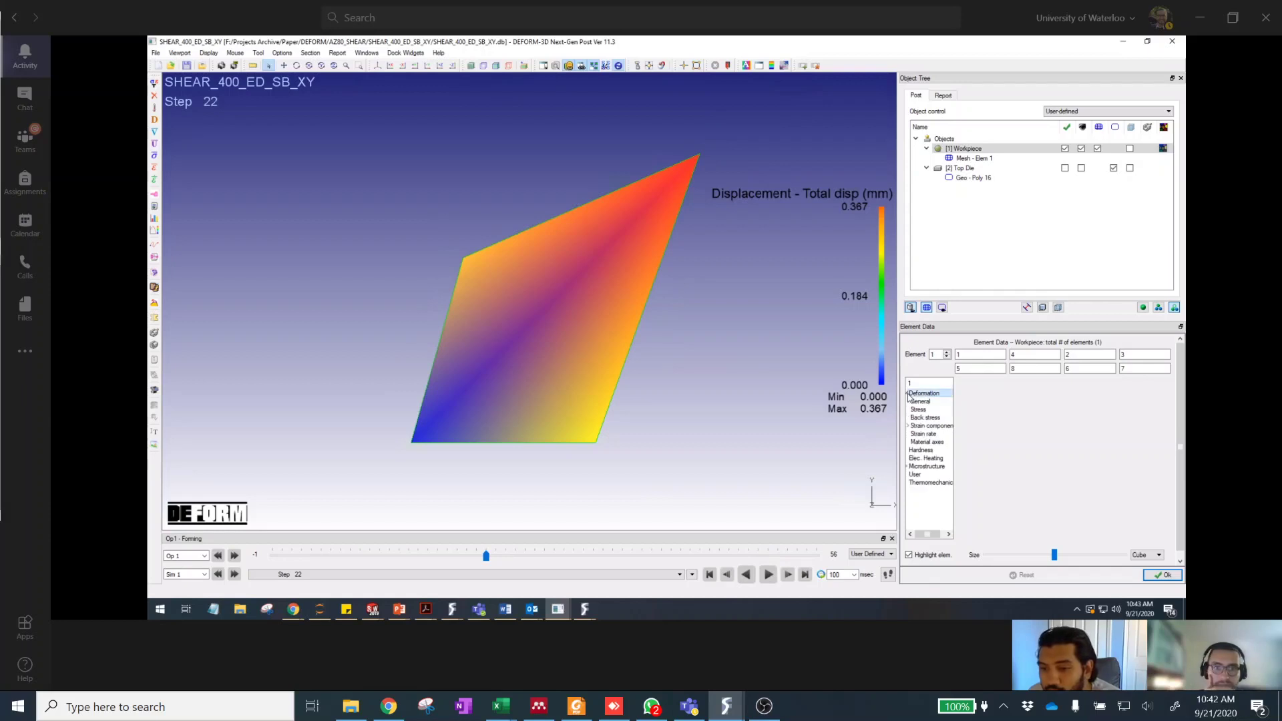
left_click(920, 401)
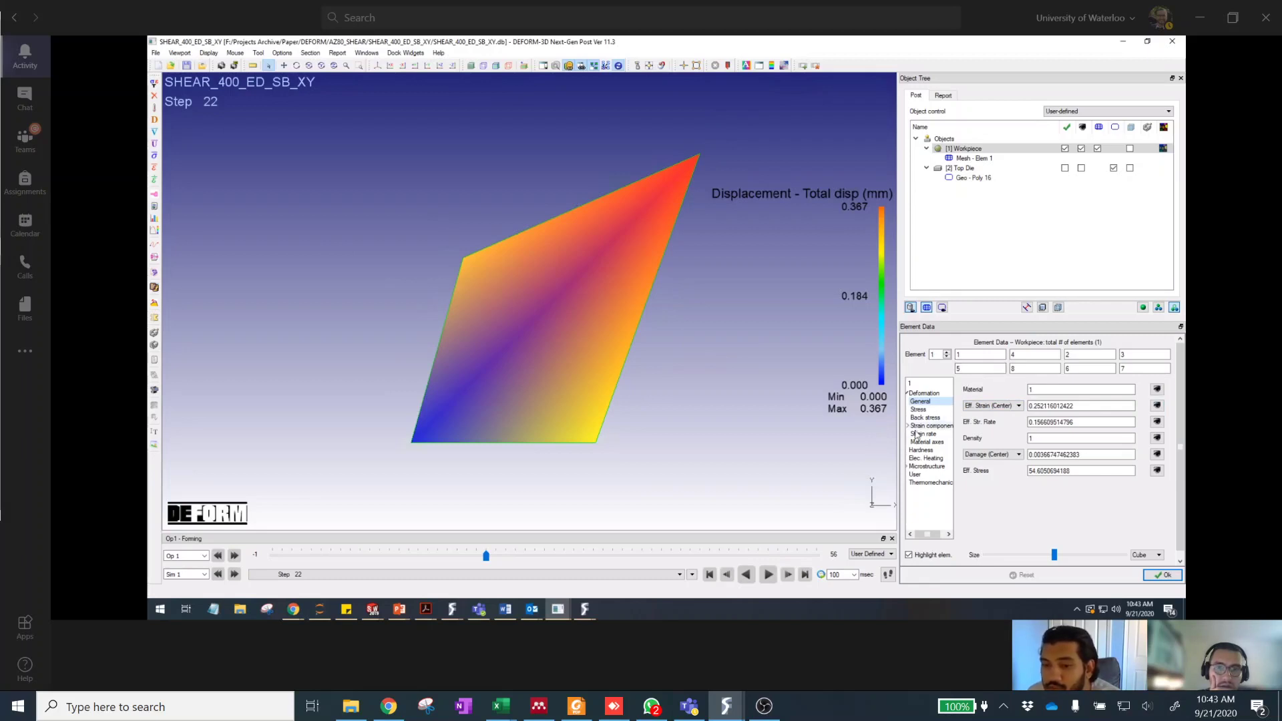
left_click(921, 410)
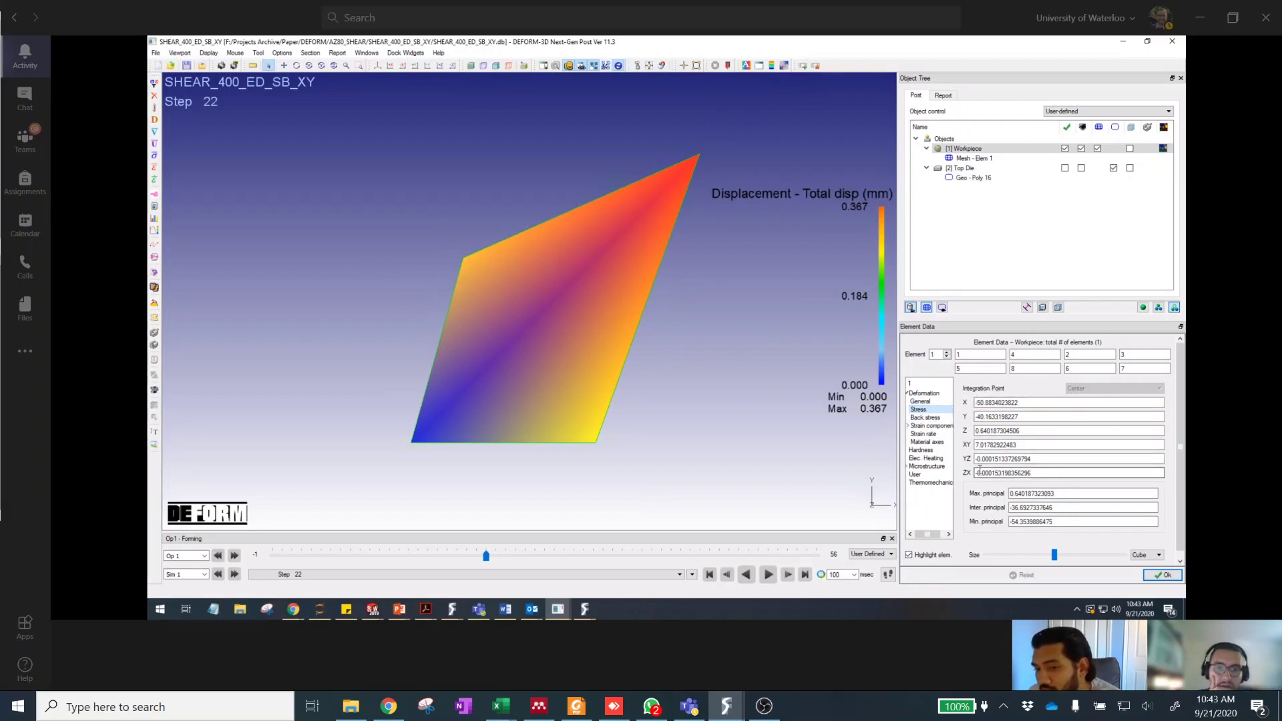
double_click(1026, 403)
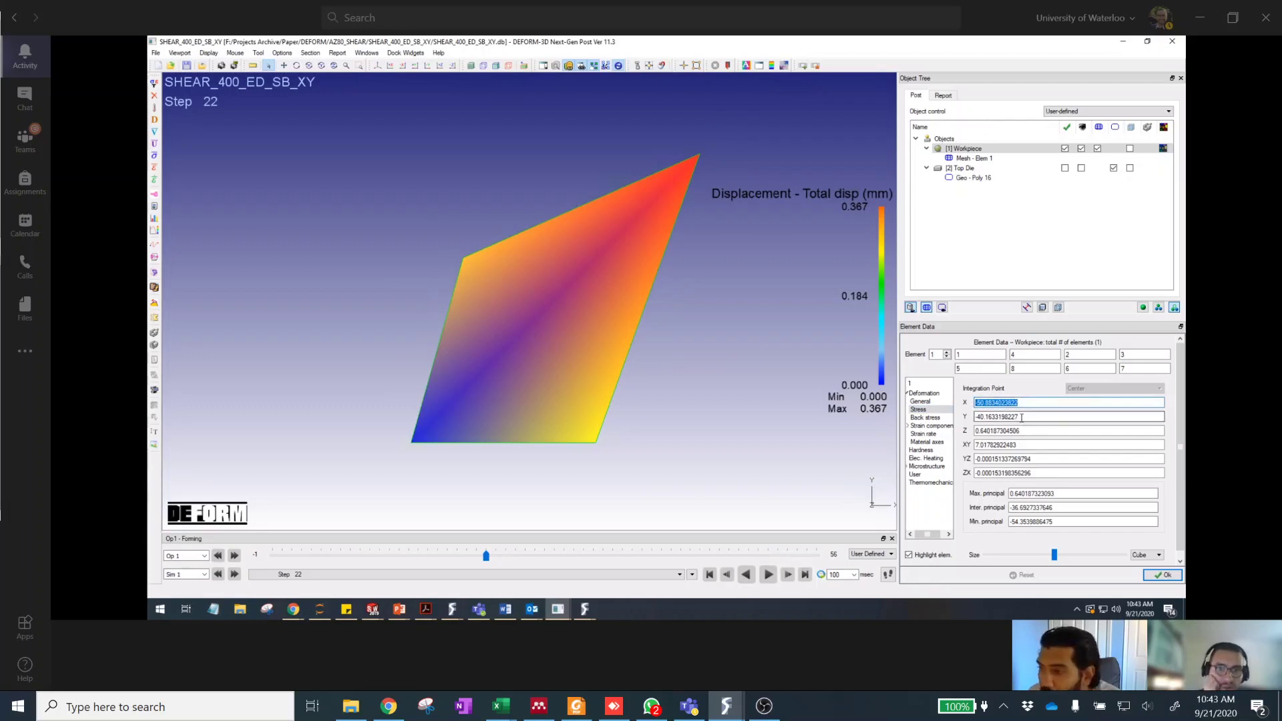
left_click(967, 392)
double_click(997, 403)
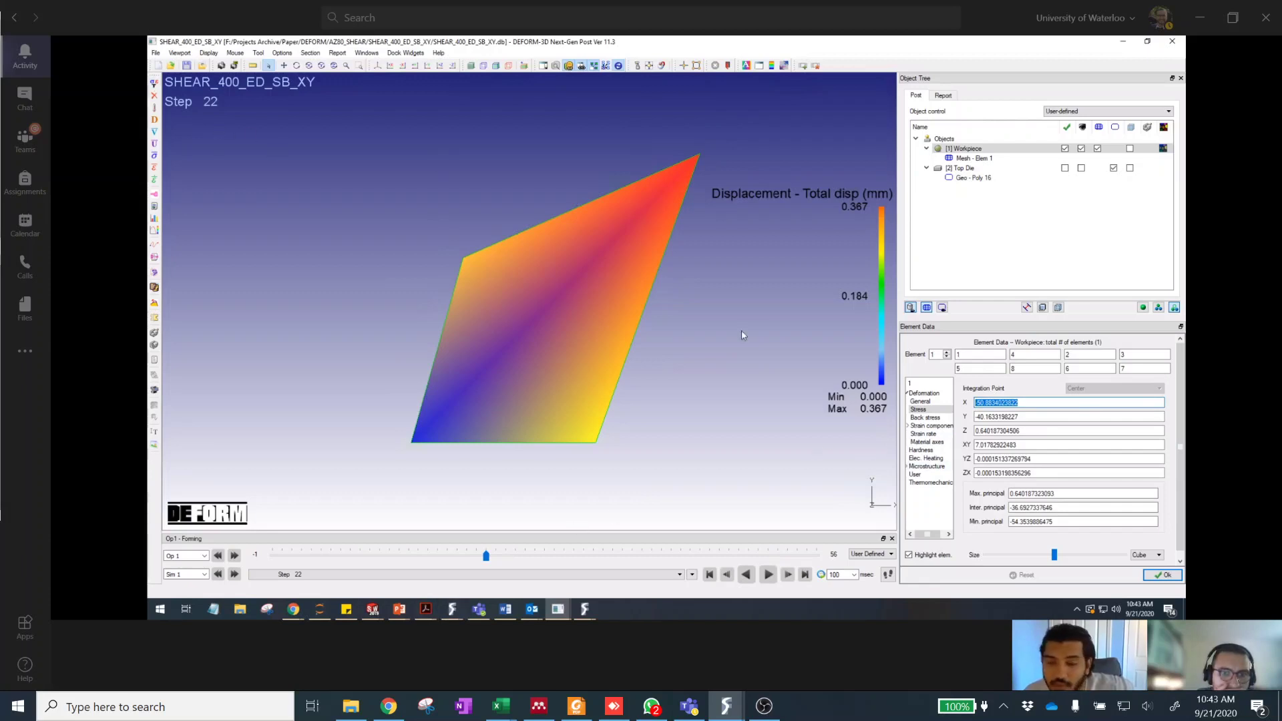
Expand element 1's strain components and examine the X, Y and Z values of the Total strain.
double_click(910, 427)
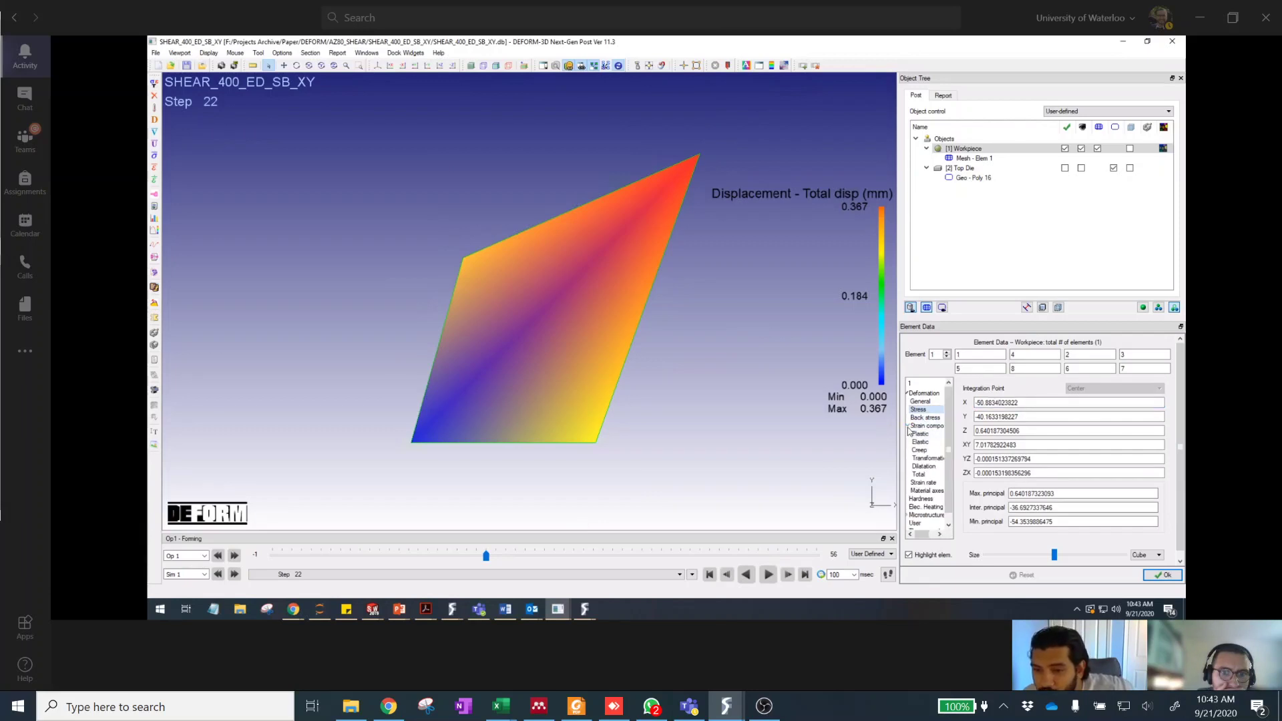
left_click(919, 474)
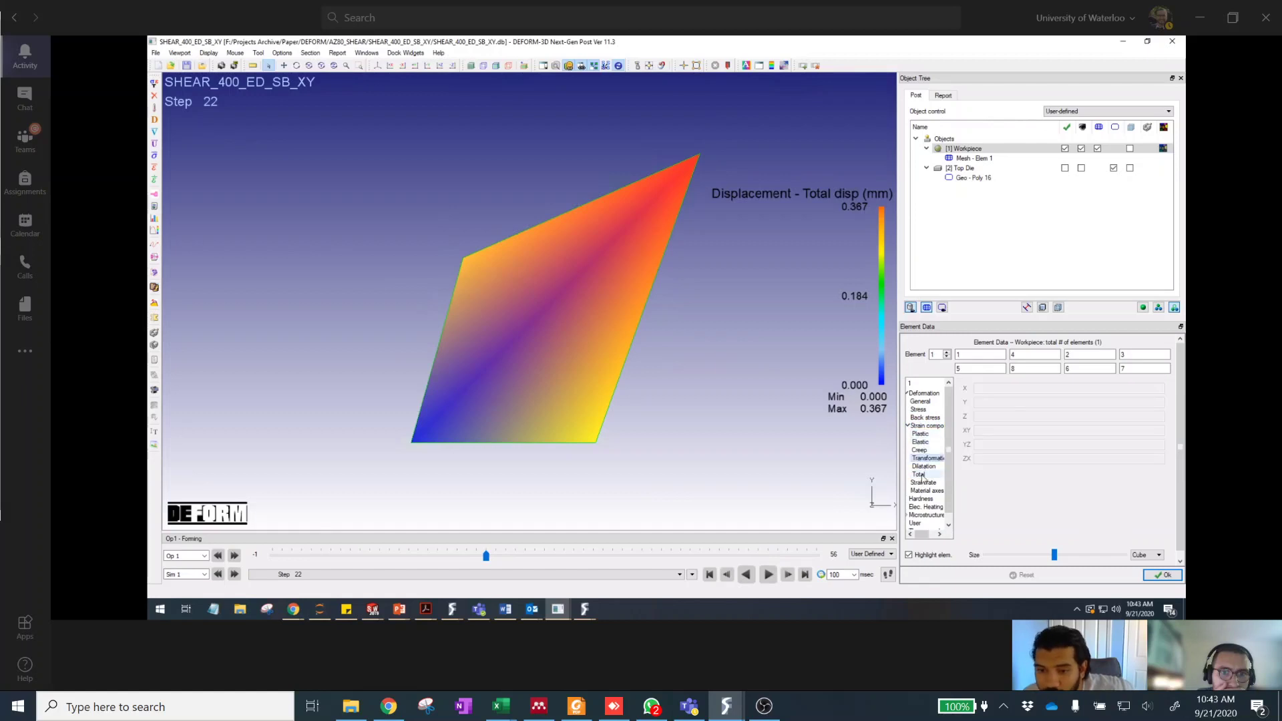
left_click(980, 401)
left_click(1021, 389)
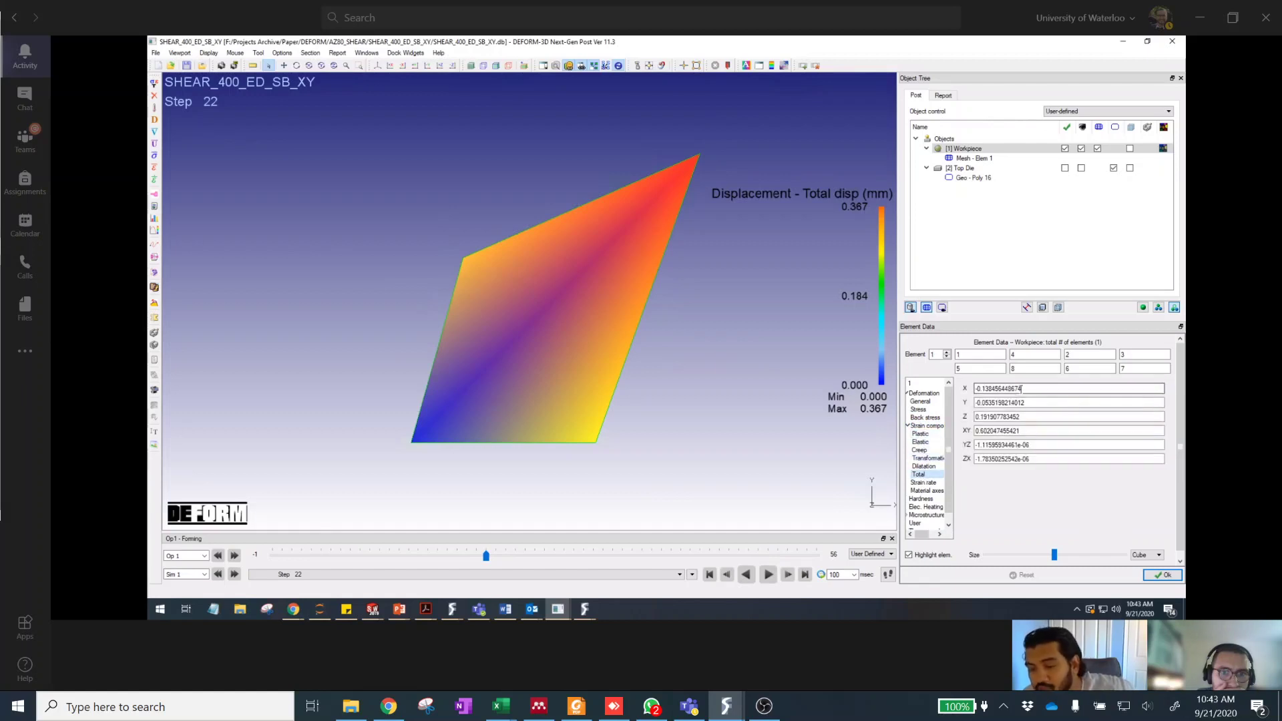
double_click(1036, 389)
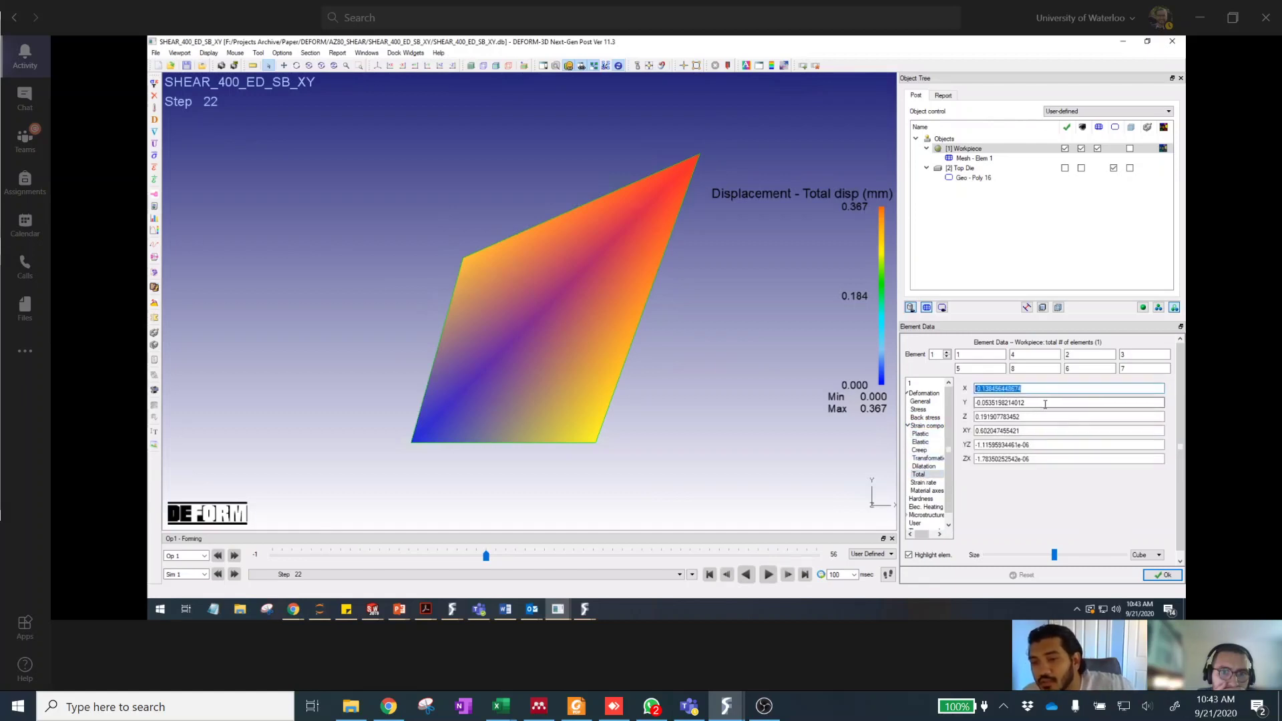
key("Tab")
key("Tab")
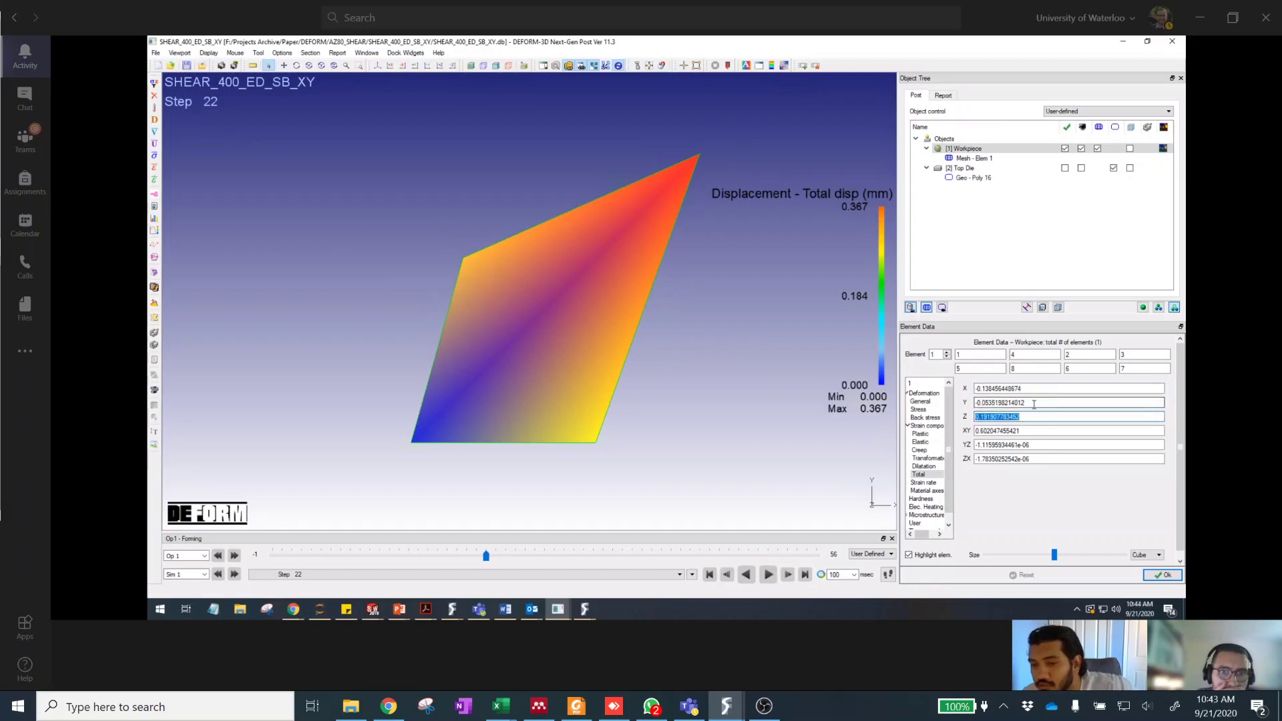
key("shift+Tab")
key("shift+Tab")
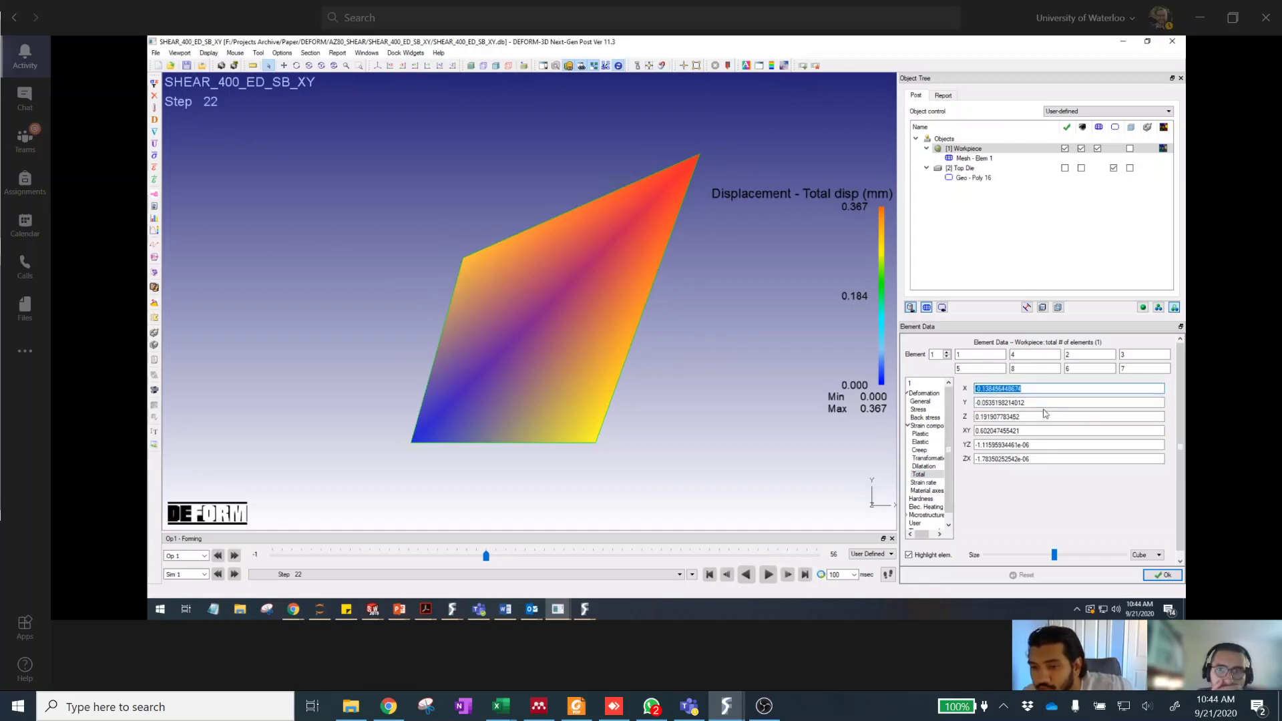
key("Tab")
key("Tab")
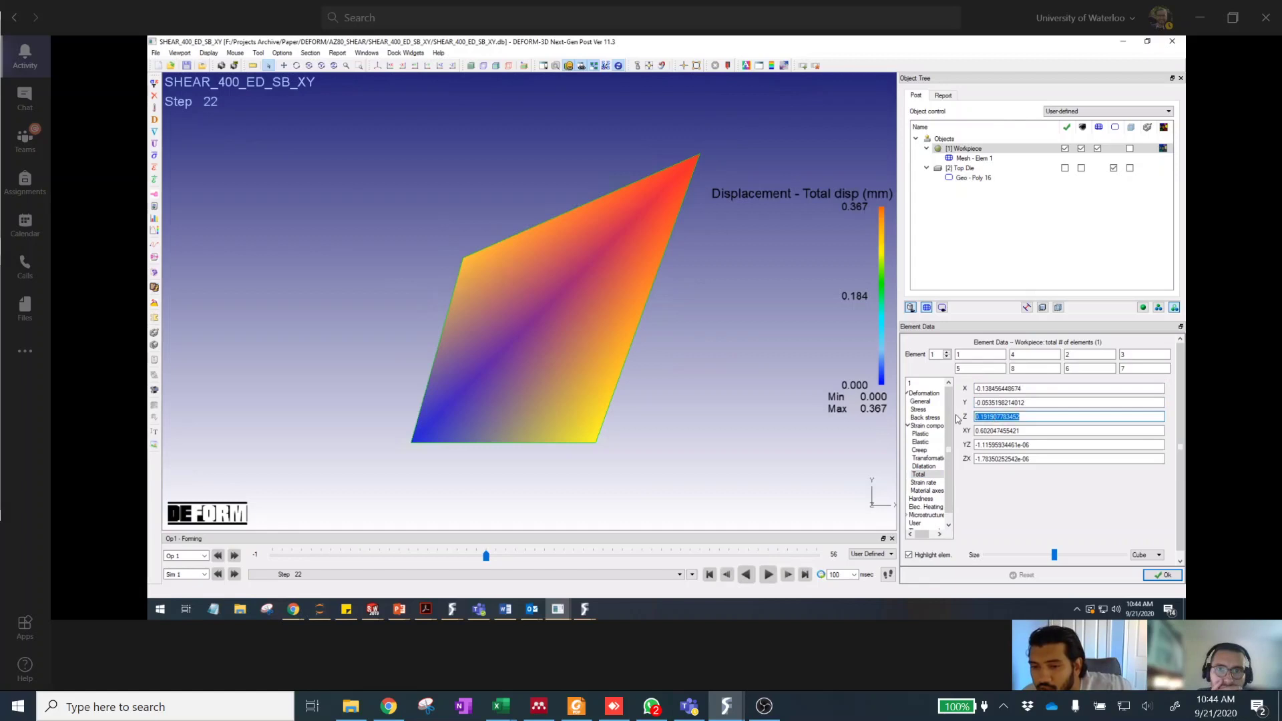
key("Tab")
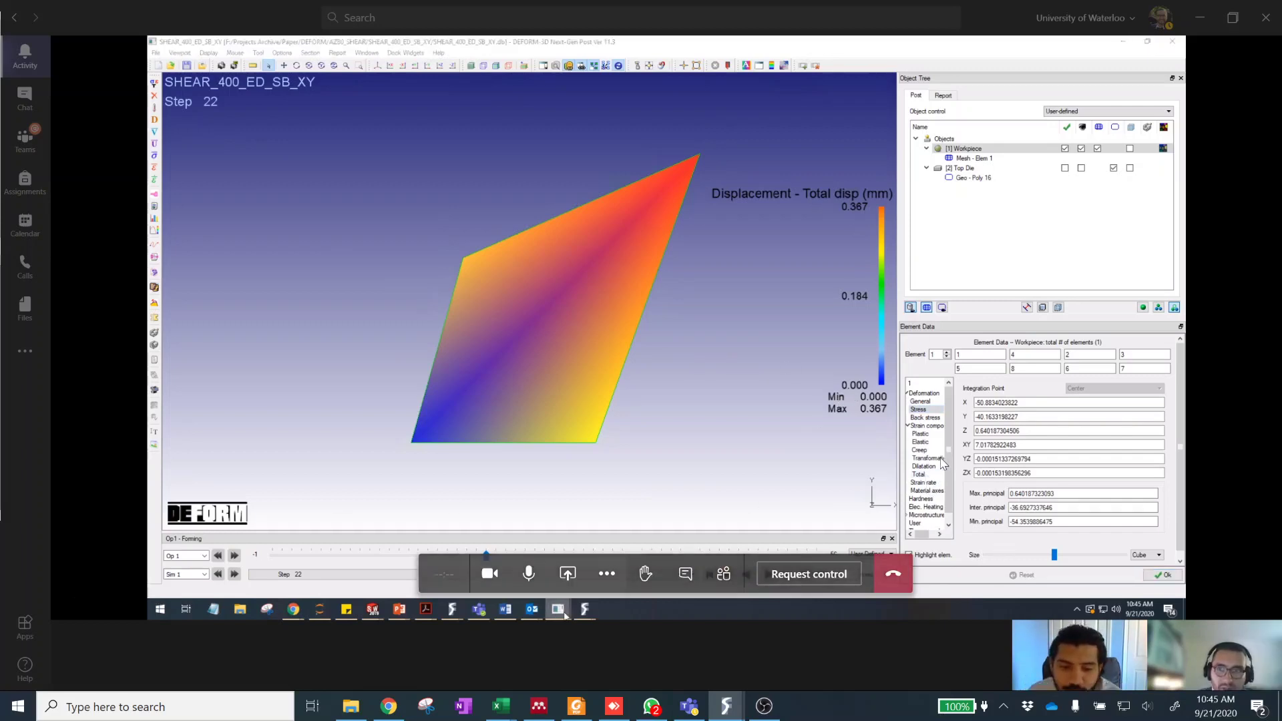
Switch to the Dummy model in the pre-processor, close its element data, and close the Dummy model's window.
mouse_move(587, 610)
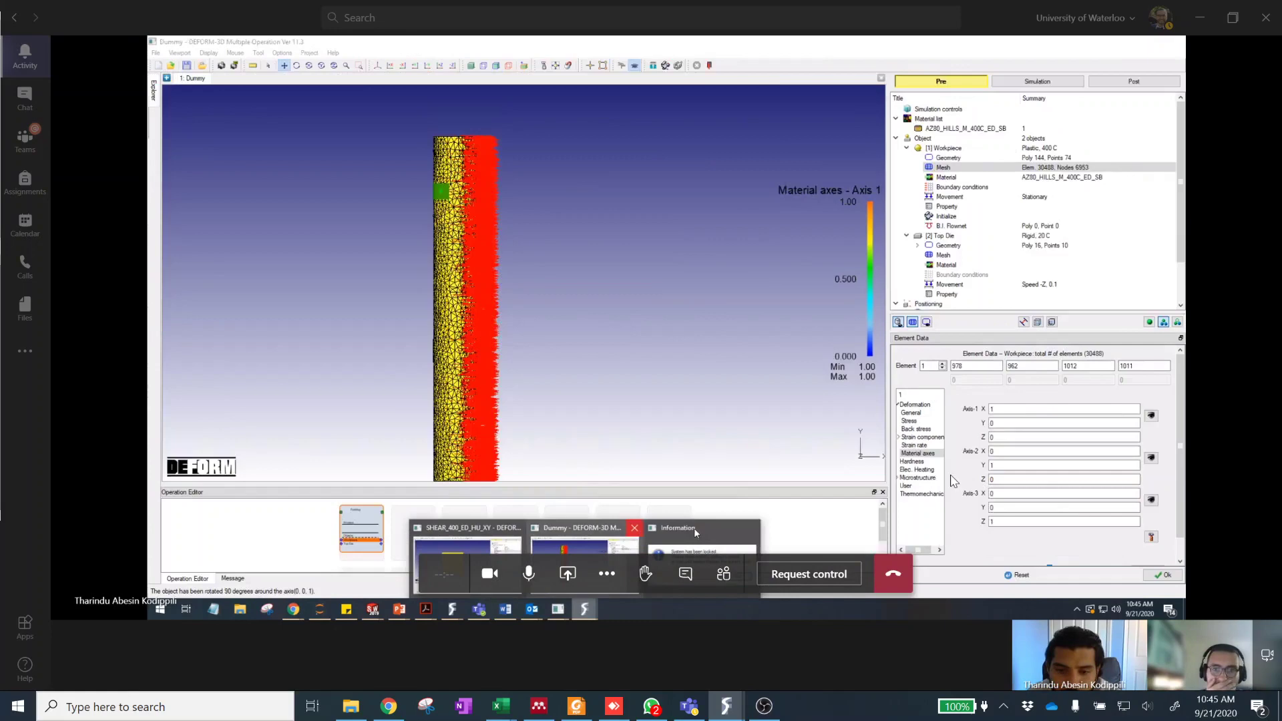
left_click(692, 528)
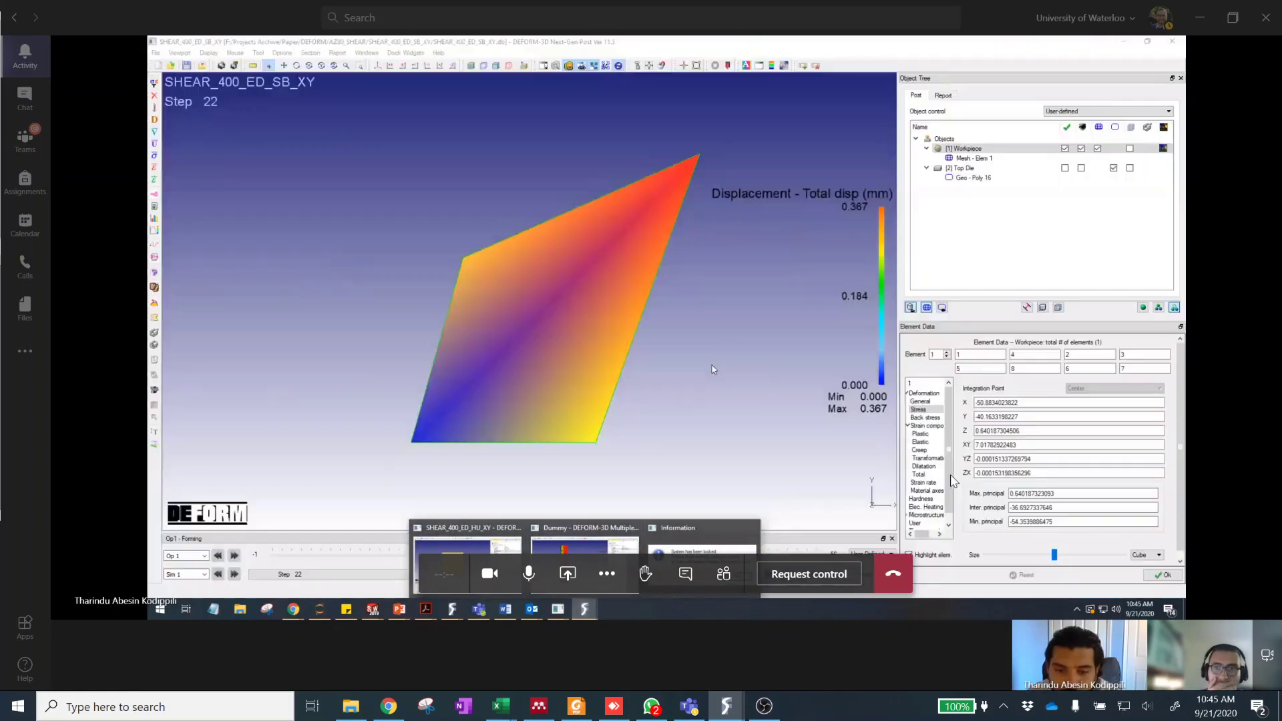
left_click(716, 334)
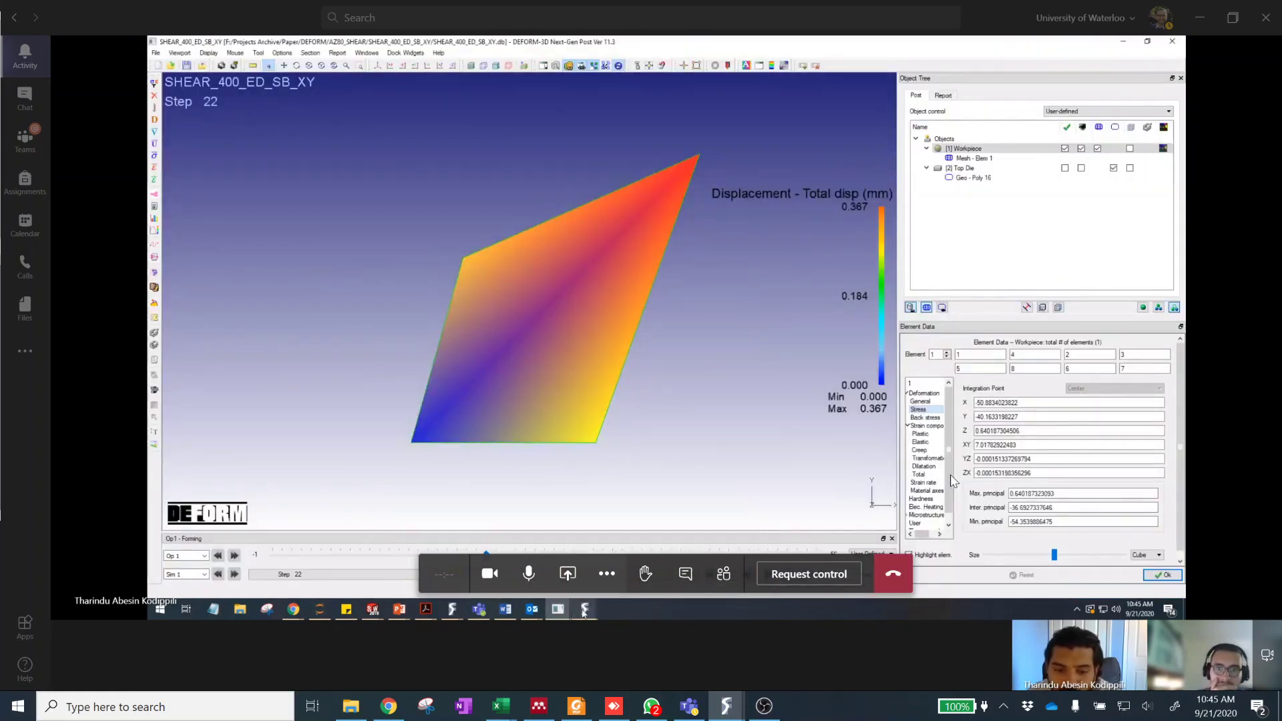
mouse_move(584, 609)
left_click(644, 538)
left_click(1162, 575)
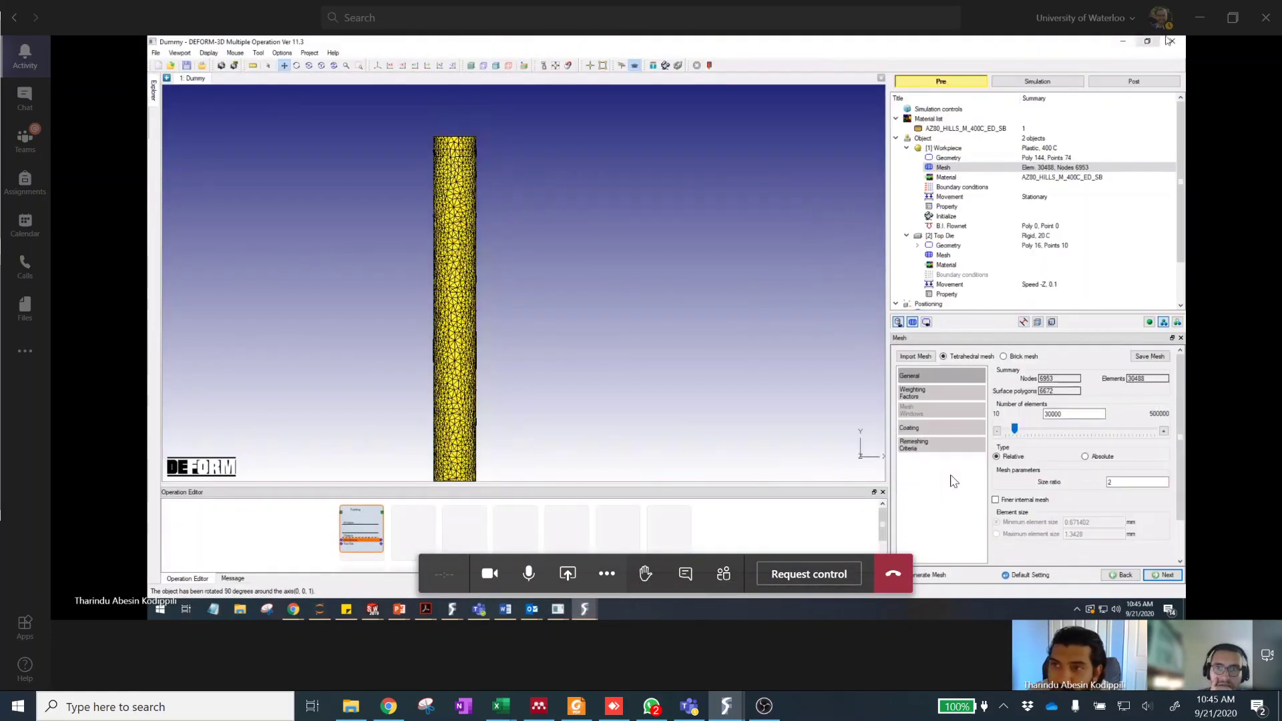
left_click(1171, 40)
left_click(728, 337)
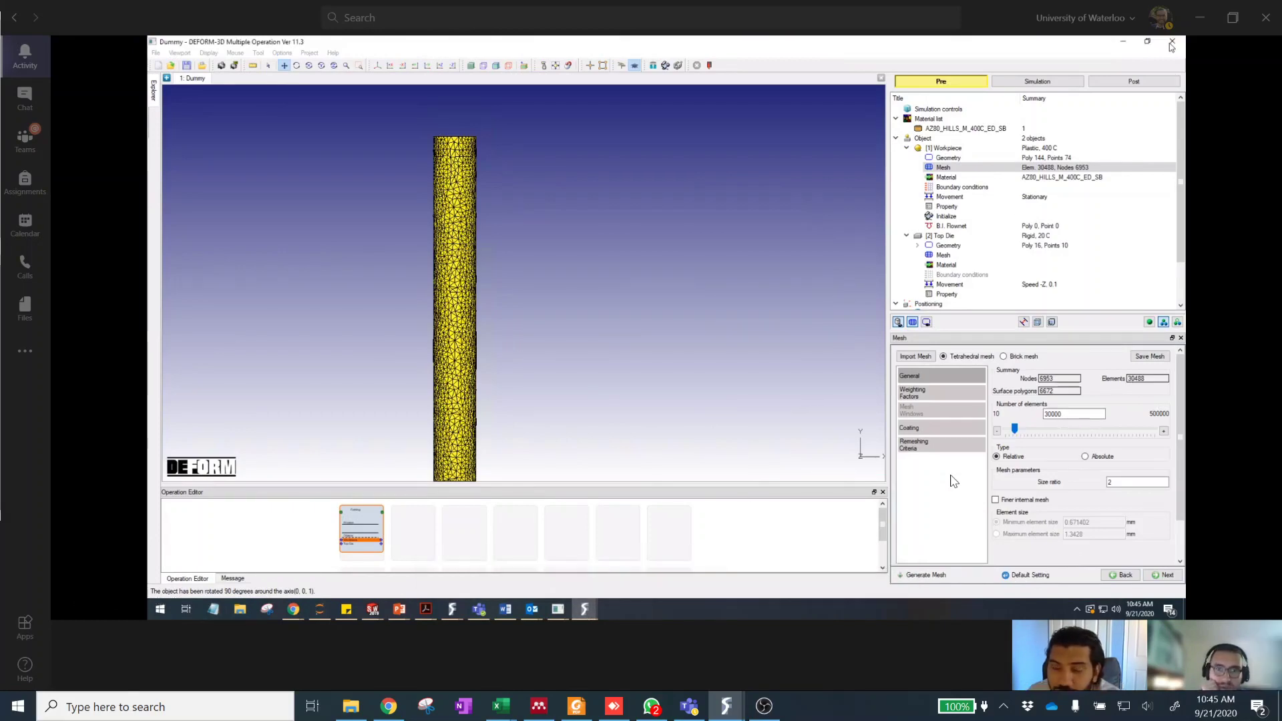
left_click(1172, 41)
Switch to the SHEAR_400_ED_HU_XY pre-processor model and examine where the Z fixed velocity condition applies on the workpiece cube.
left_click(585, 609)
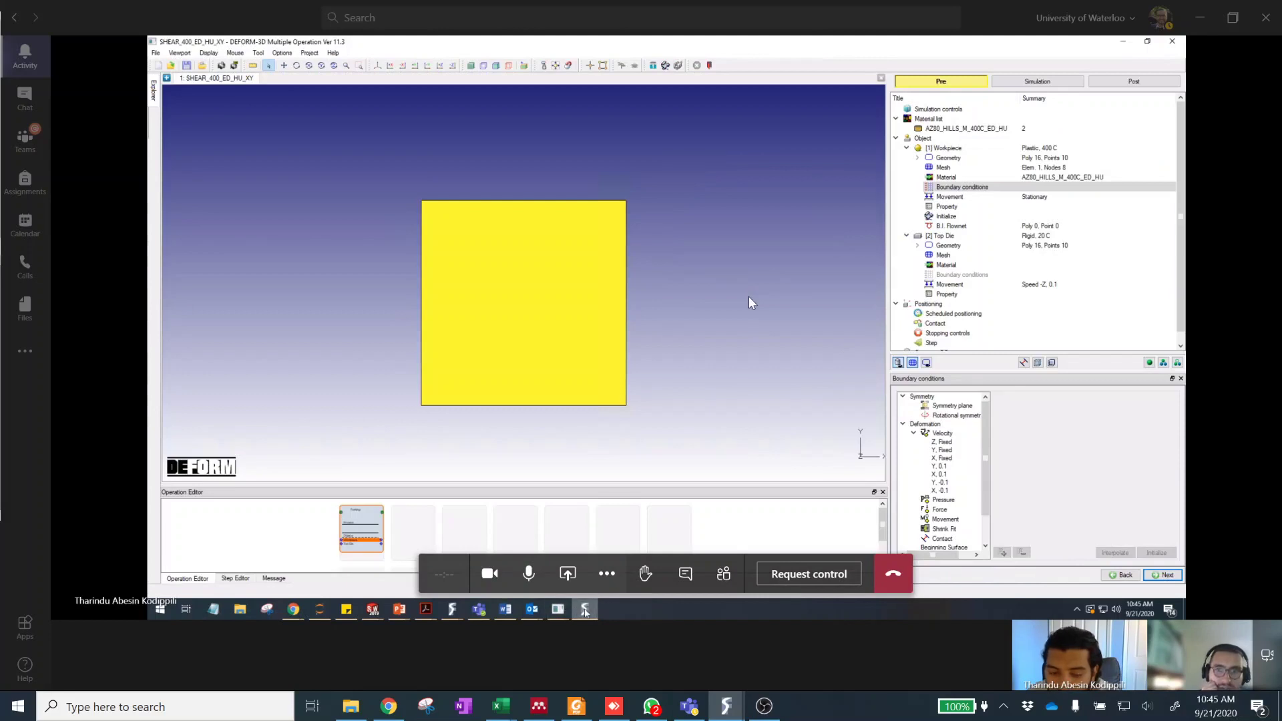
left_click(585, 610)
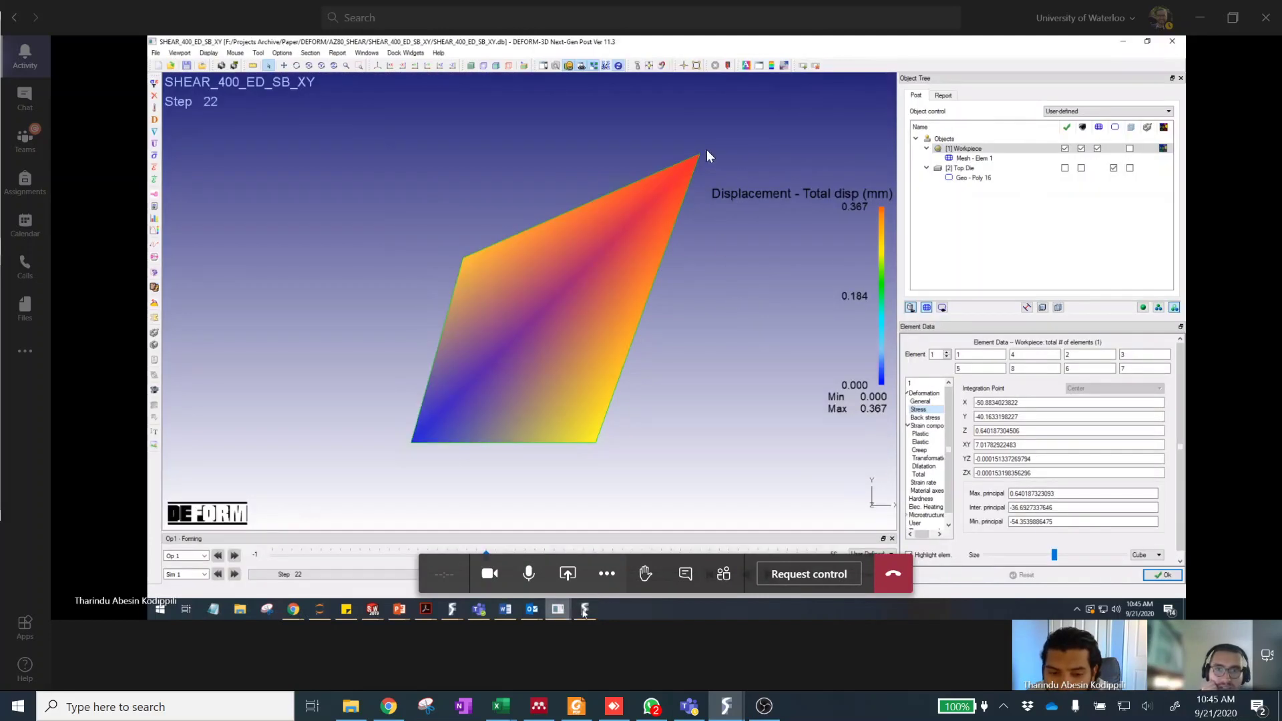
left_click(585, 609)
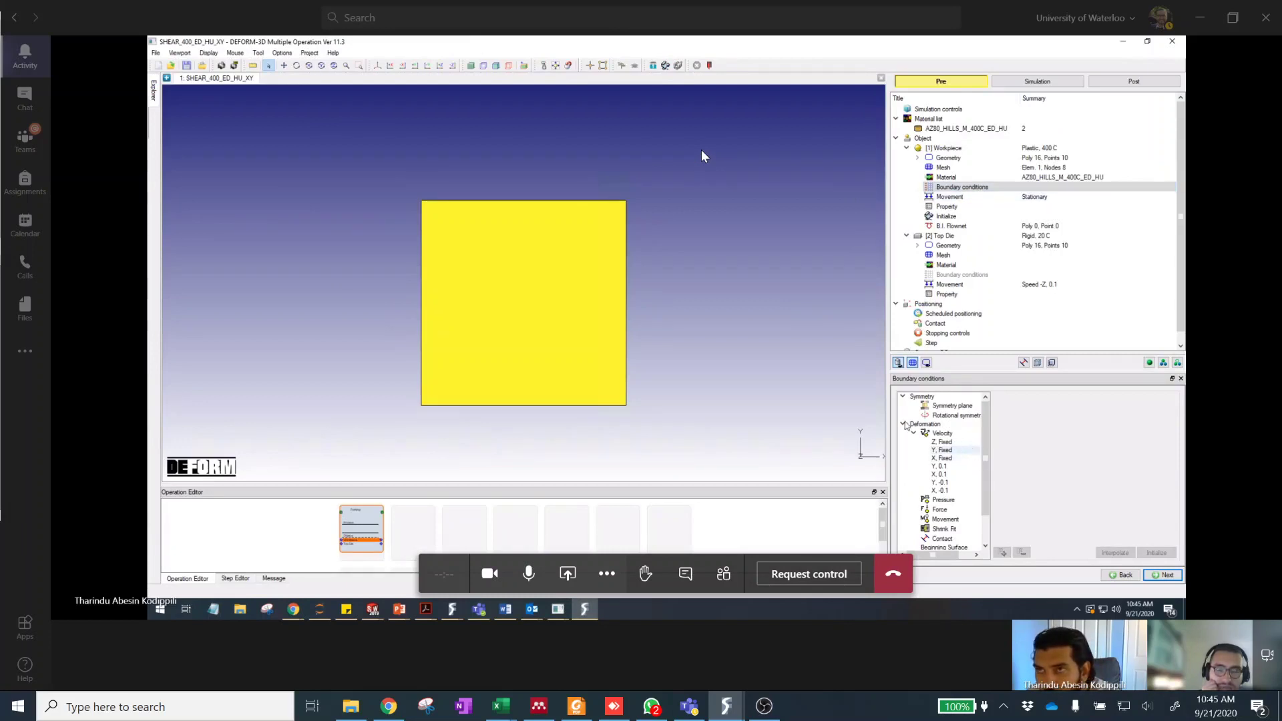
mouse_move(538, 295)
middle_mouse_down()
mouse_move(549, 311)
mouse_move(538, 314)
middle_mouse_up()
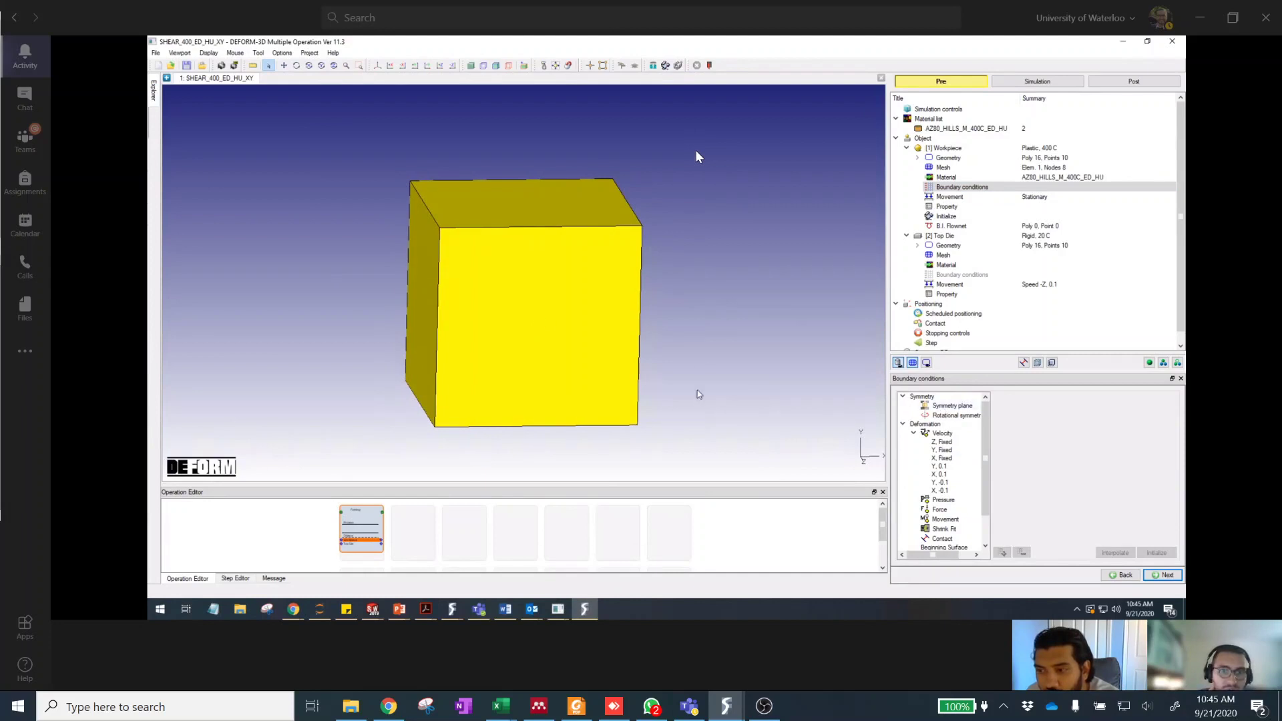
middle_click_drag(694, 393, 655, 357)
middle_click_drag(401, 297, 444, 330)
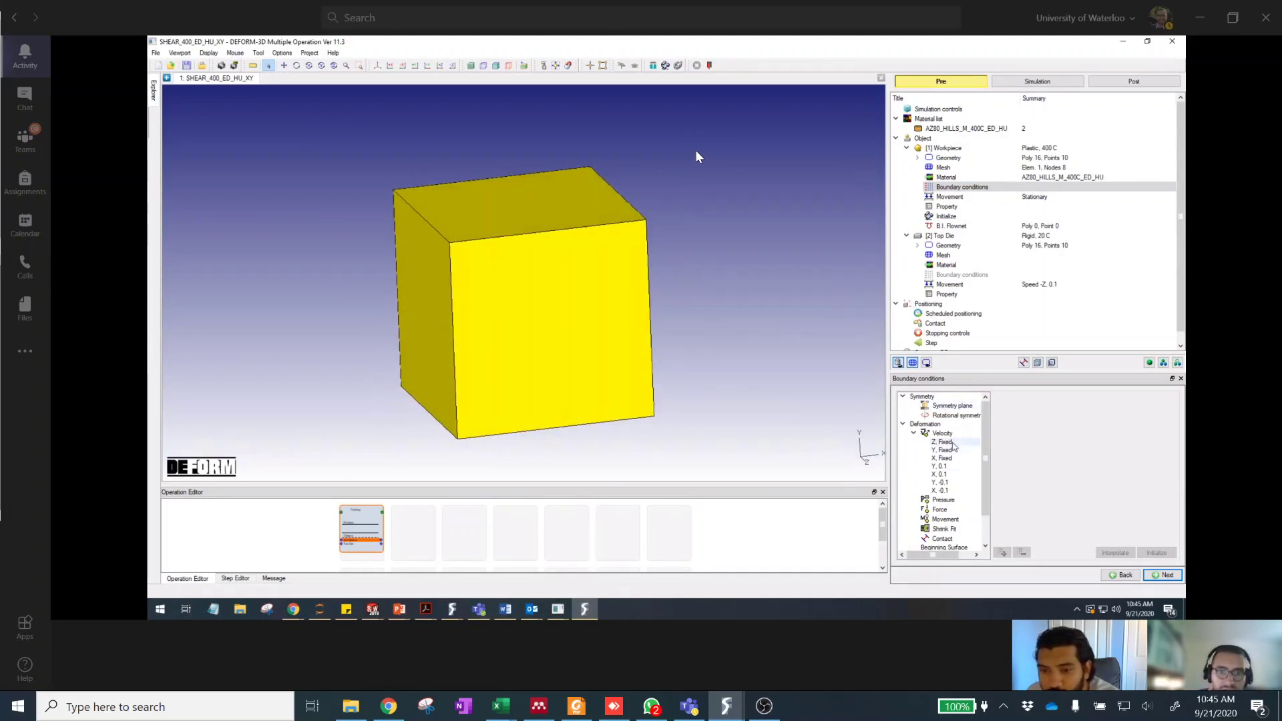
left_click(948, 442)
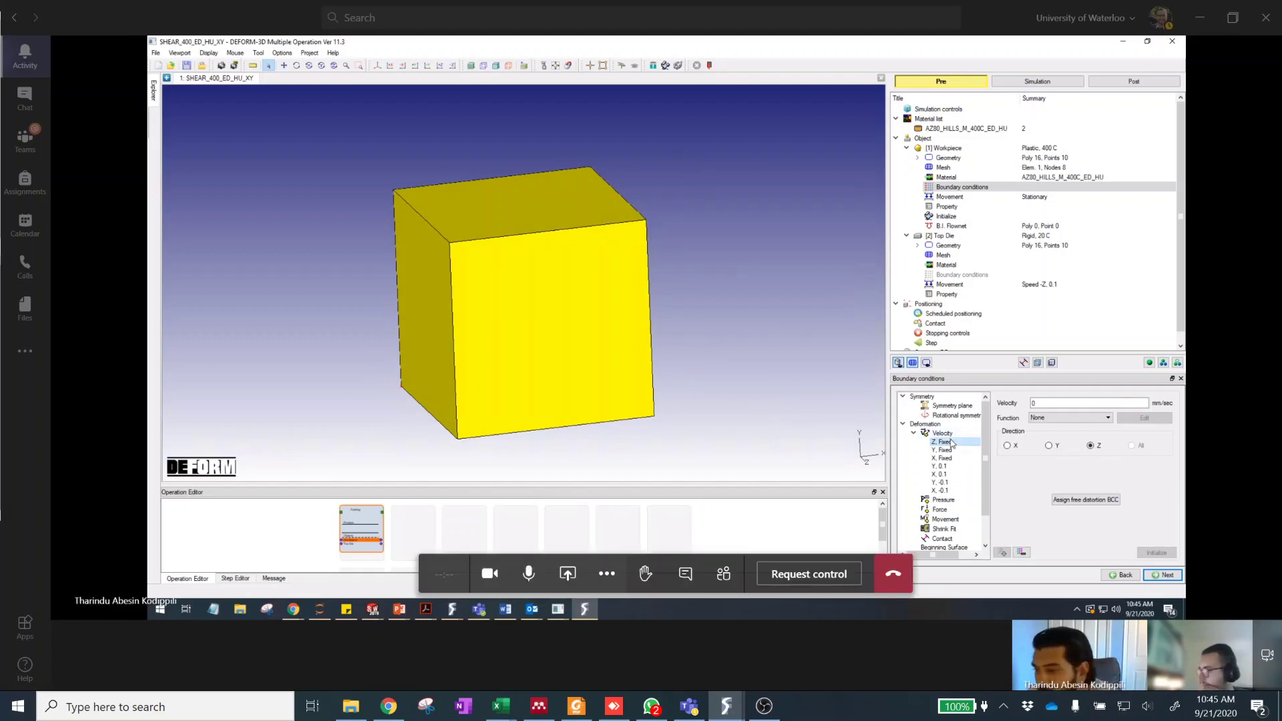
left_click_drag(1279, 47, 1174, 38)
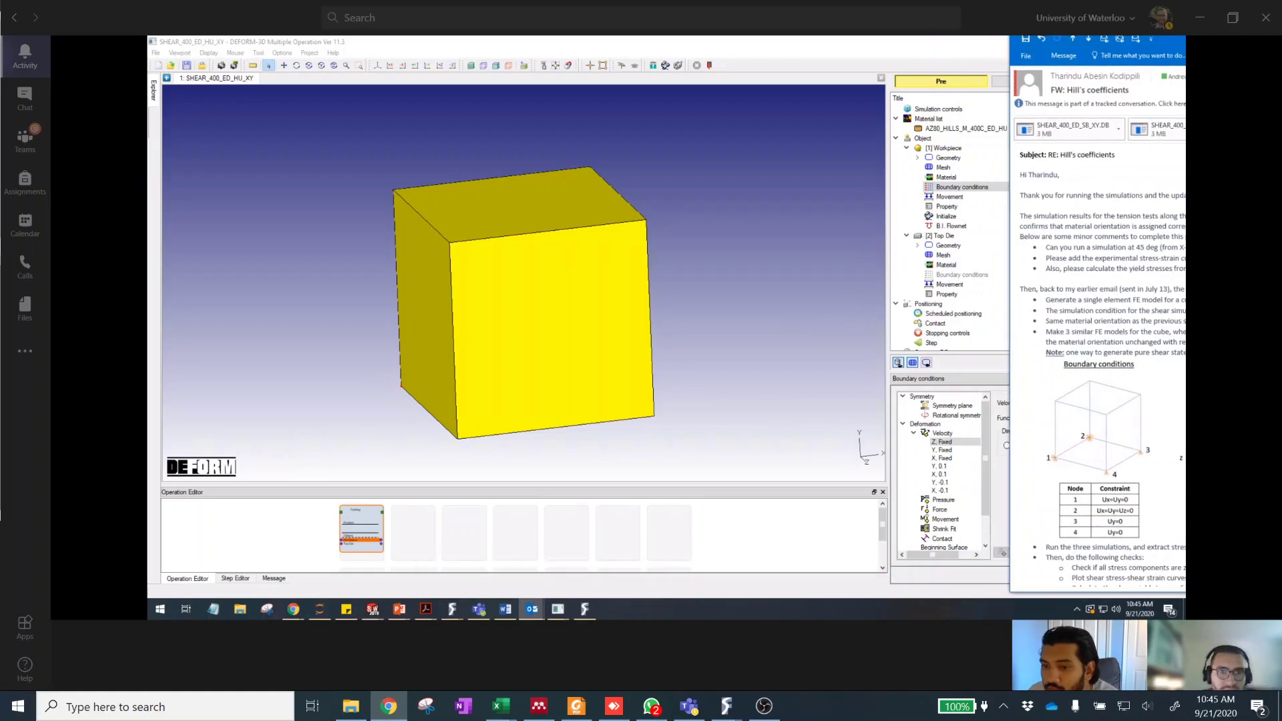
left_click(405, 401)
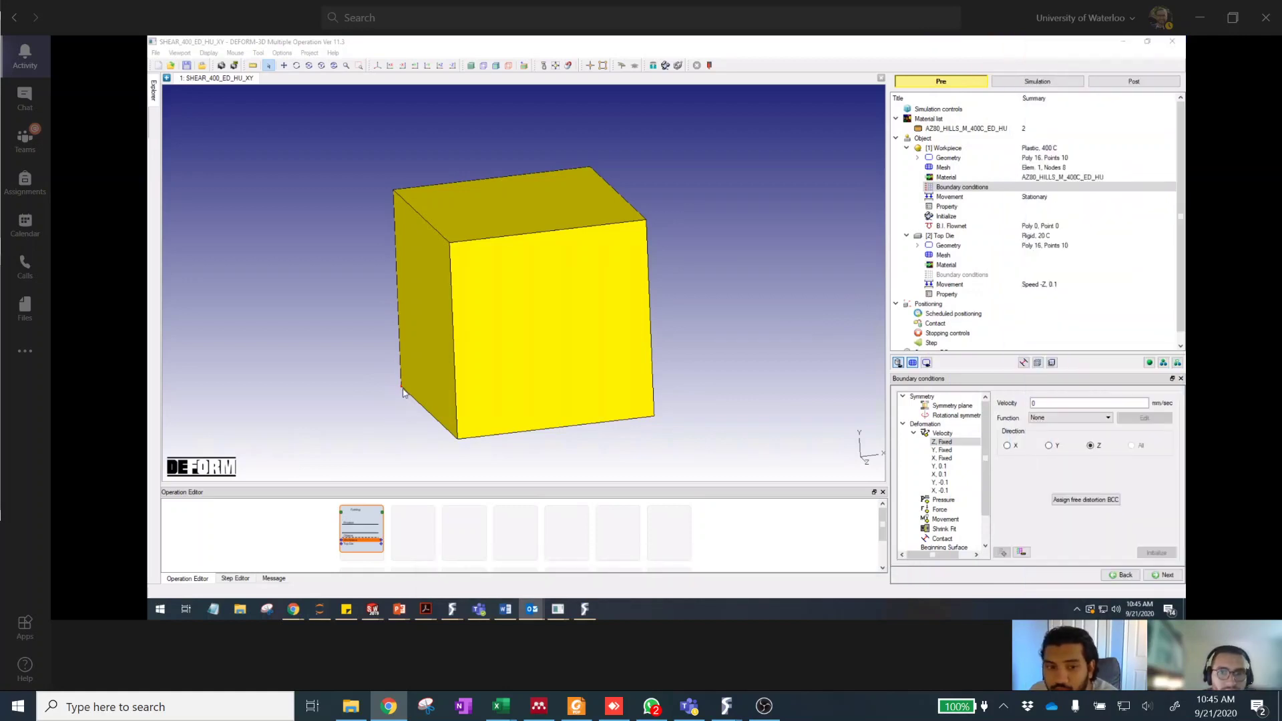
left_click_drag(424, 382, 394, 402)
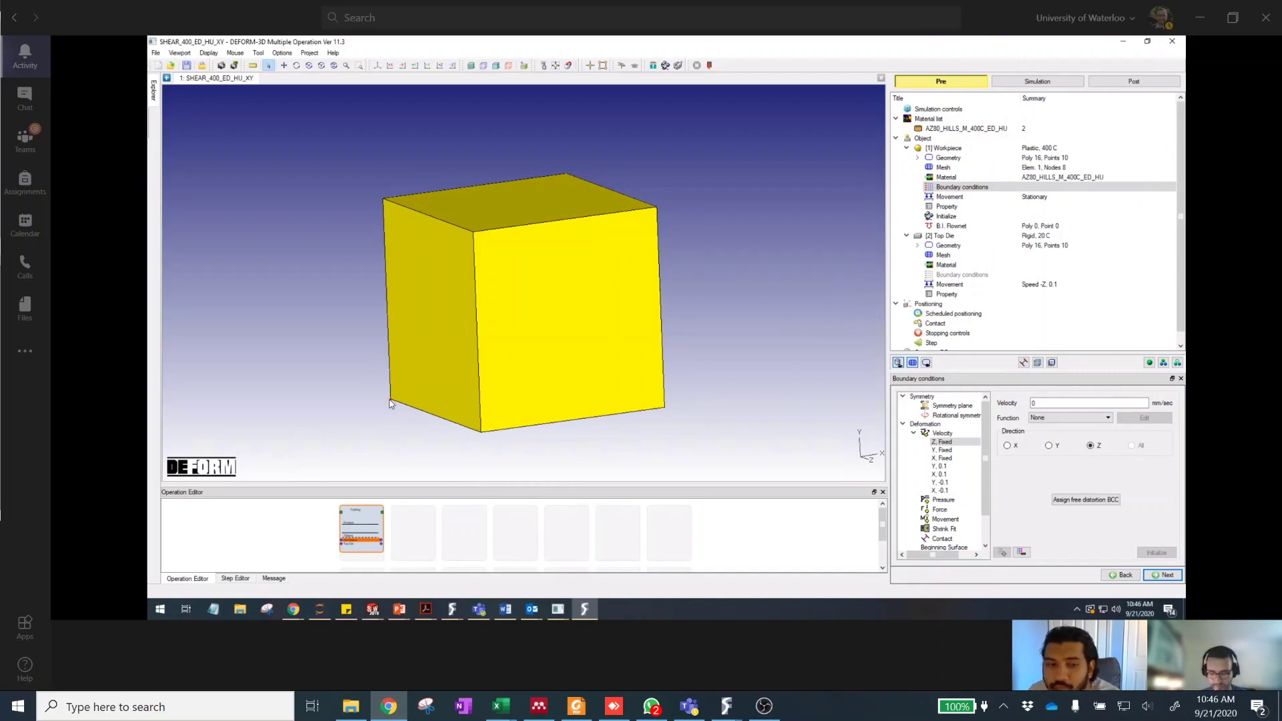
Examine the cube nodes assigned to the Y fixed, X fixed and Y 0.1 velocity boundary conditions.
left_click(949, 451)
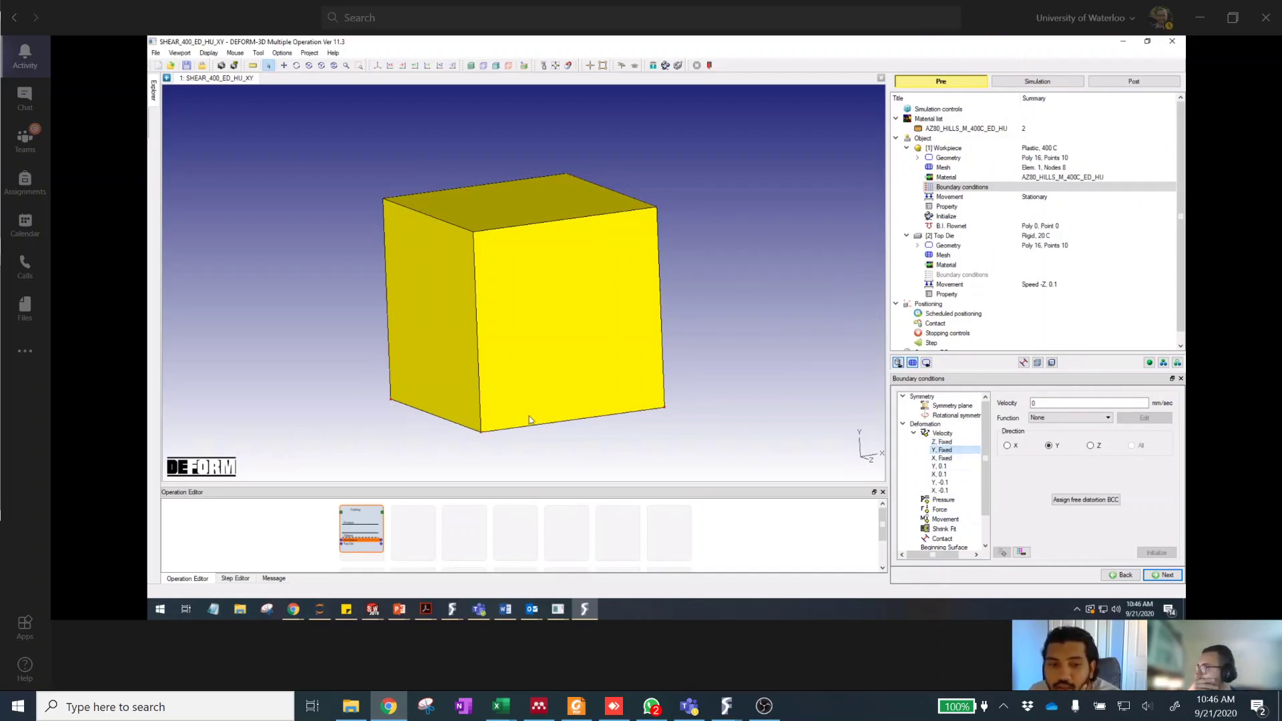
left_click_drag(540, 405, 535, 395)
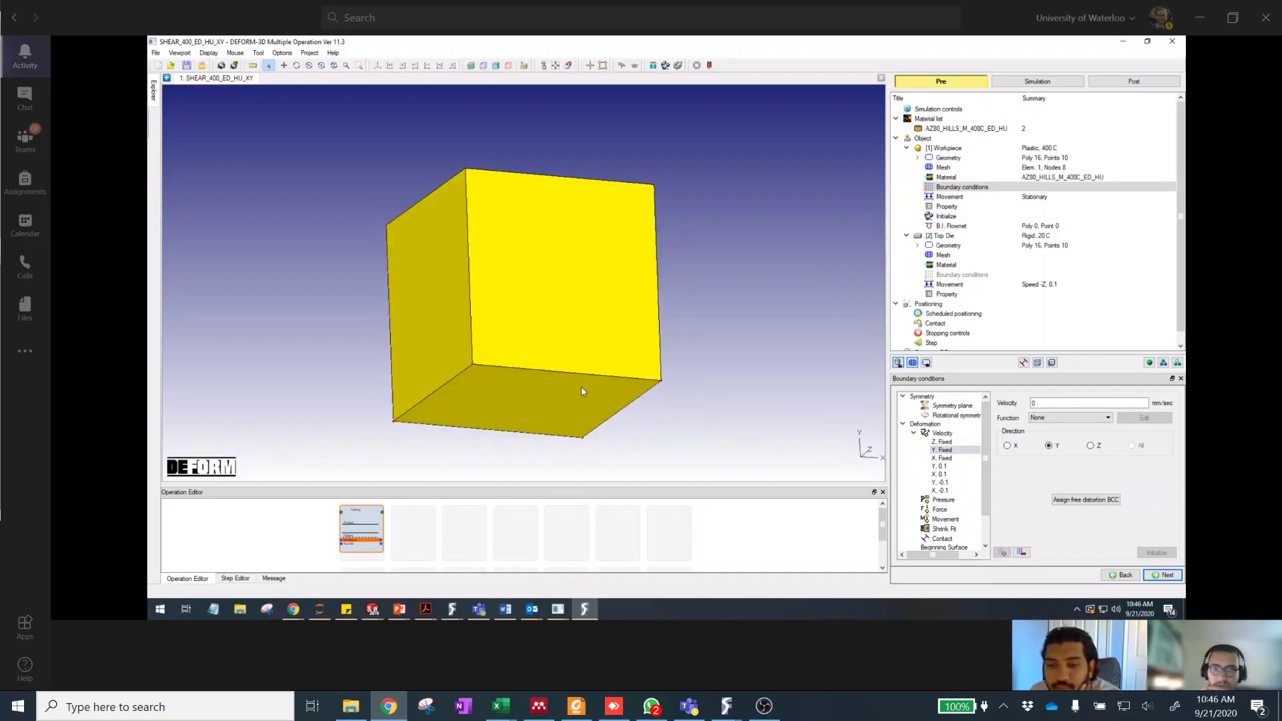
left_click(951, 458)
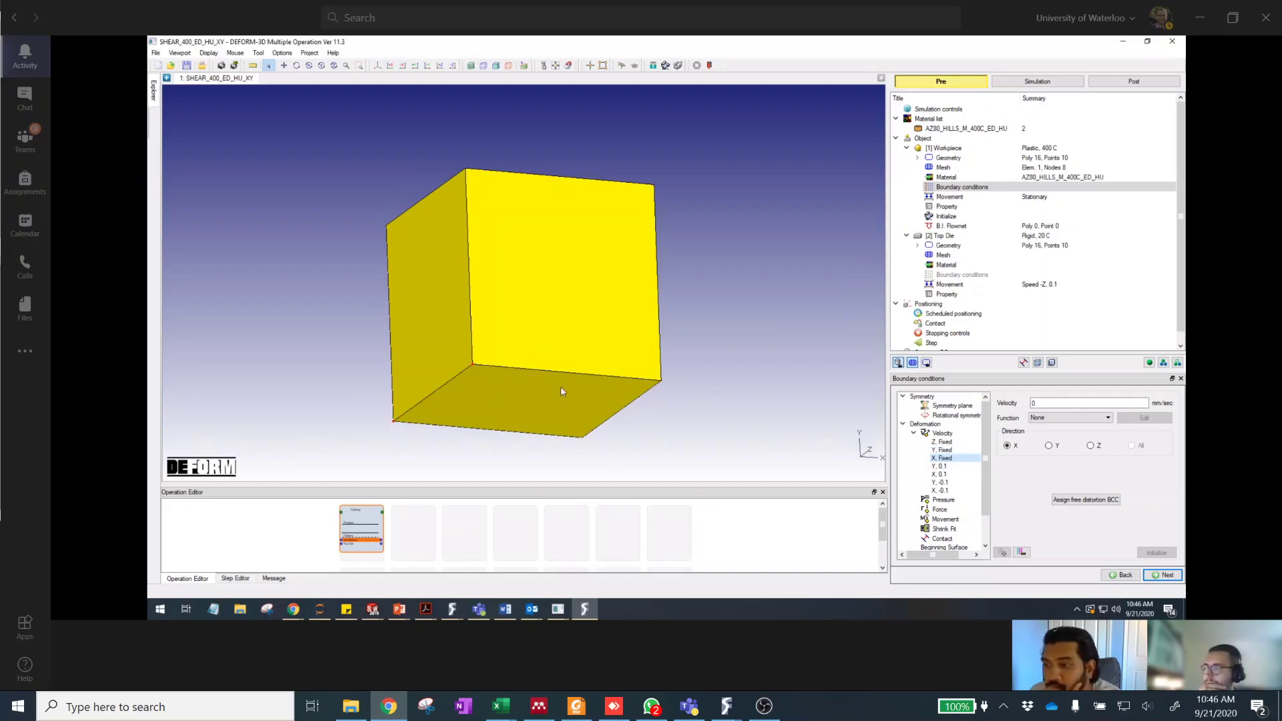
left_click_drag(547, 298, 491, 332)
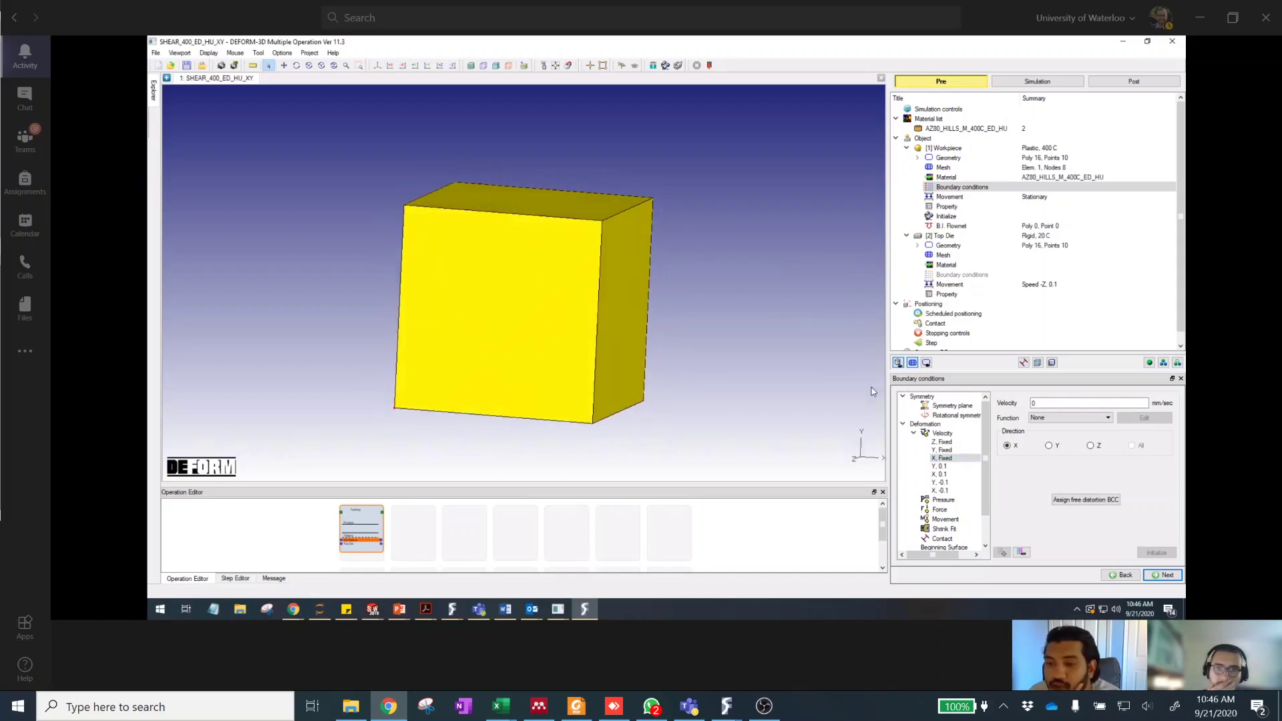
left_click(939, 466)
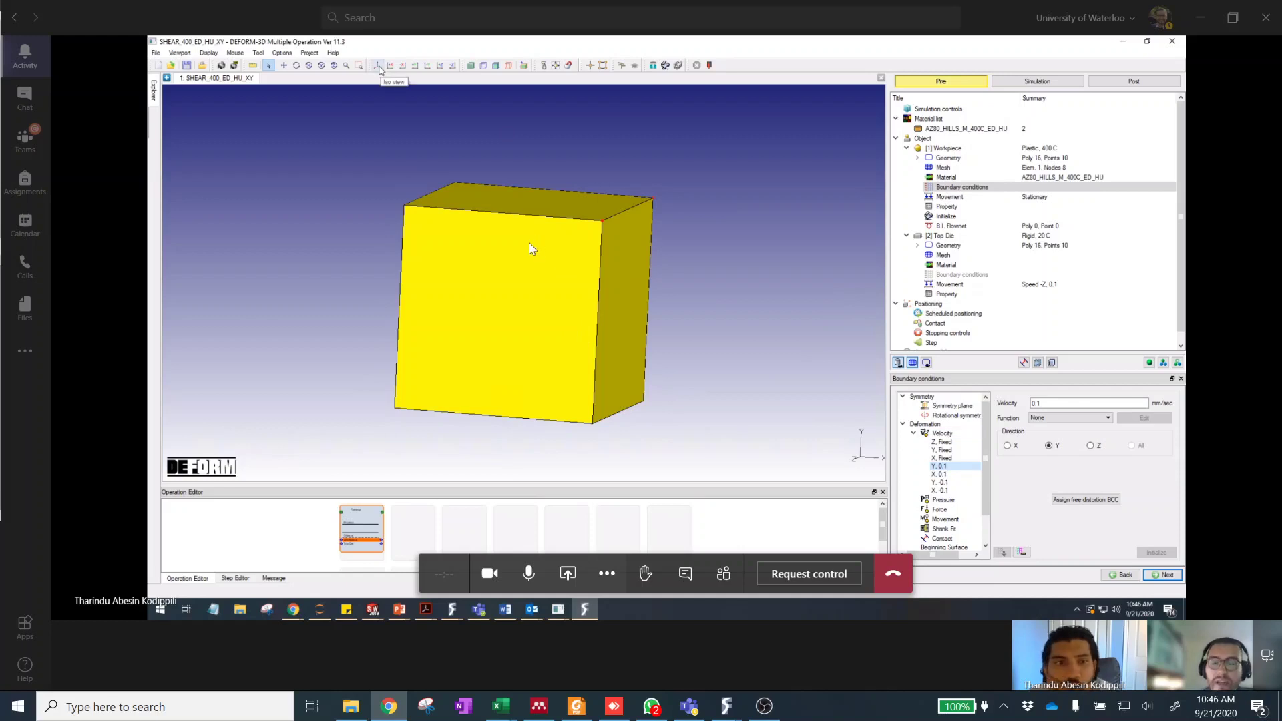
Display the workpiece cube as a wireframe, oriented so that all of its corner nodes can be seen.
left_click(377, 67)
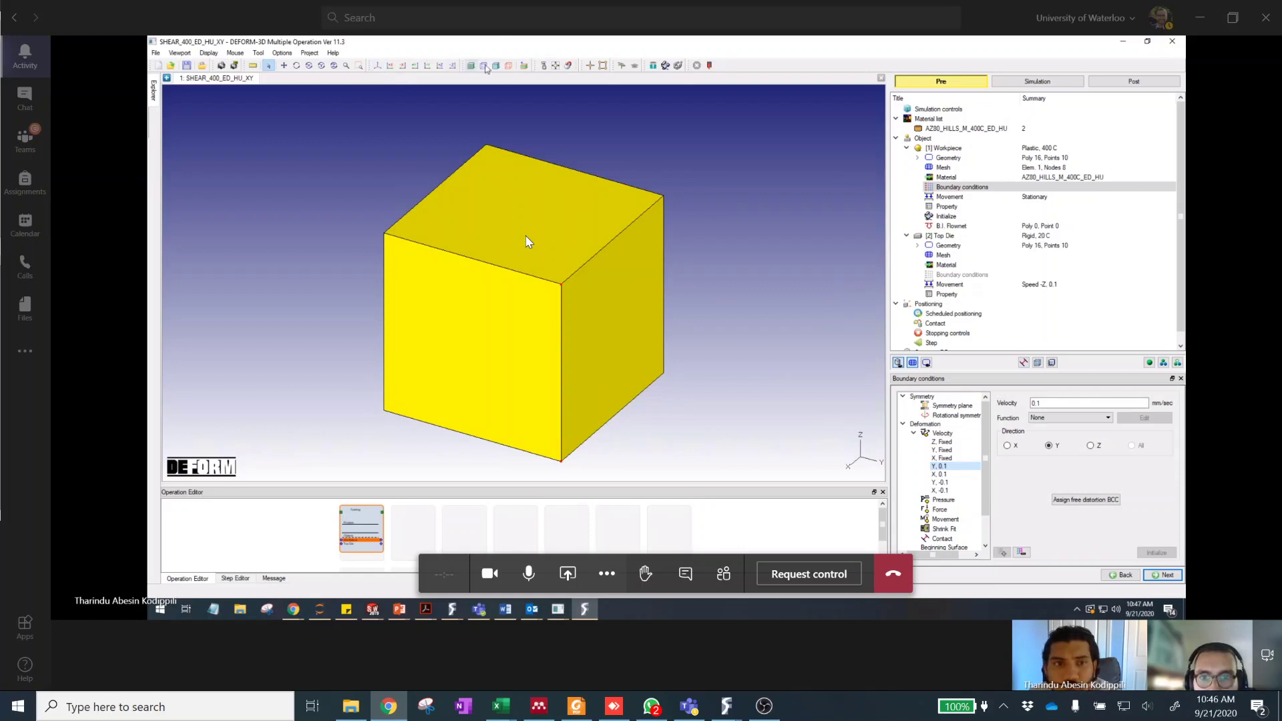
left_click(508, 65)
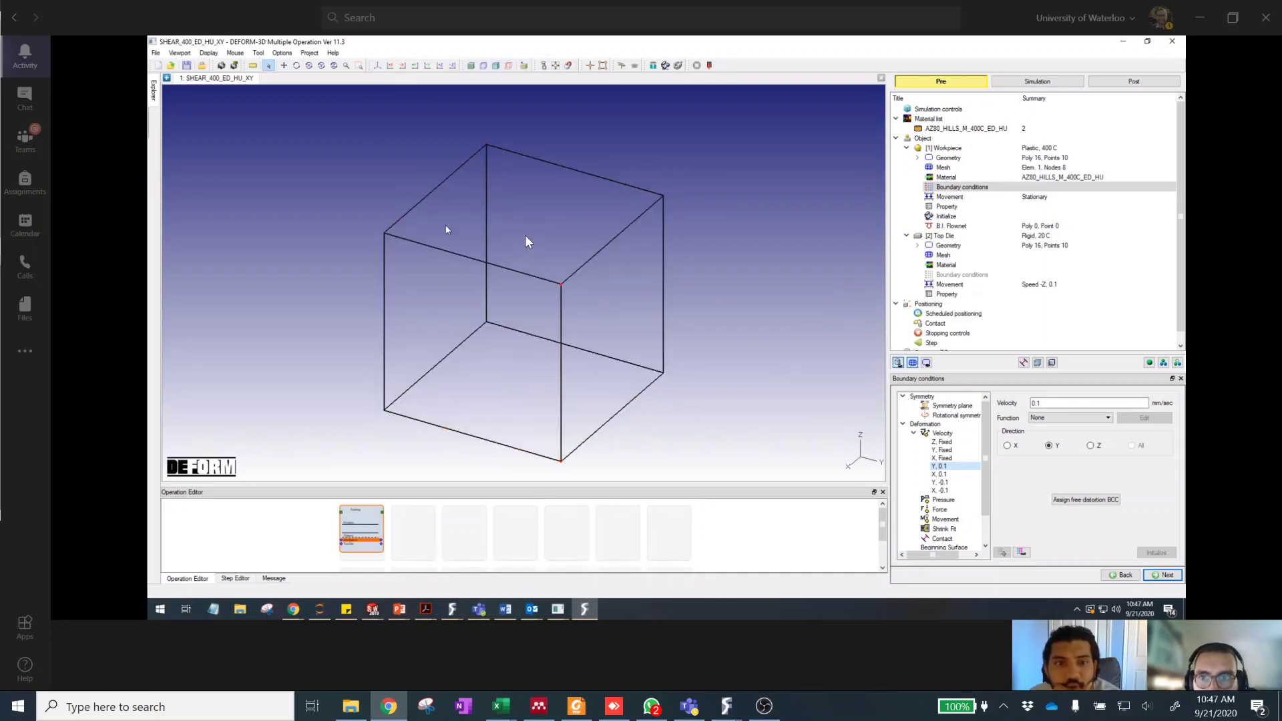
middle_click_drag(463, 342, 462, 312)
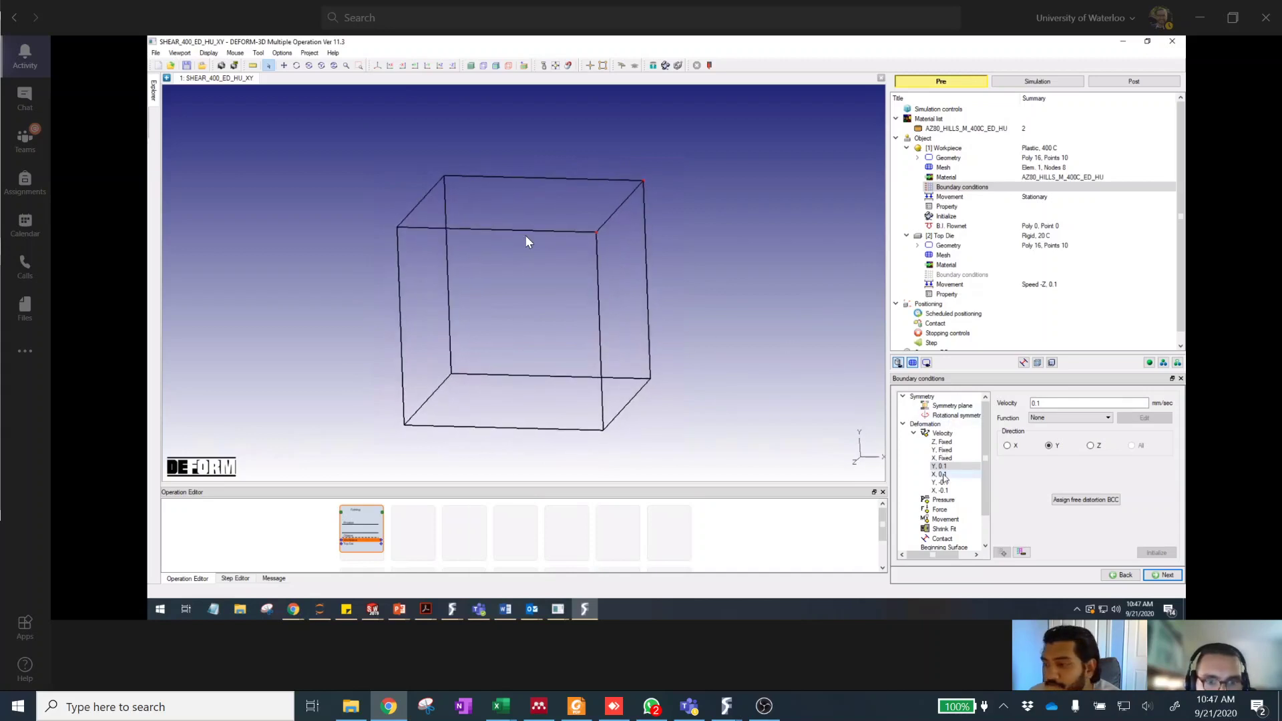
Compare the bottom nodes constrained by the Z, Y and X fixed velocity conditions on the wireframe cube.
left_click(944, 442)
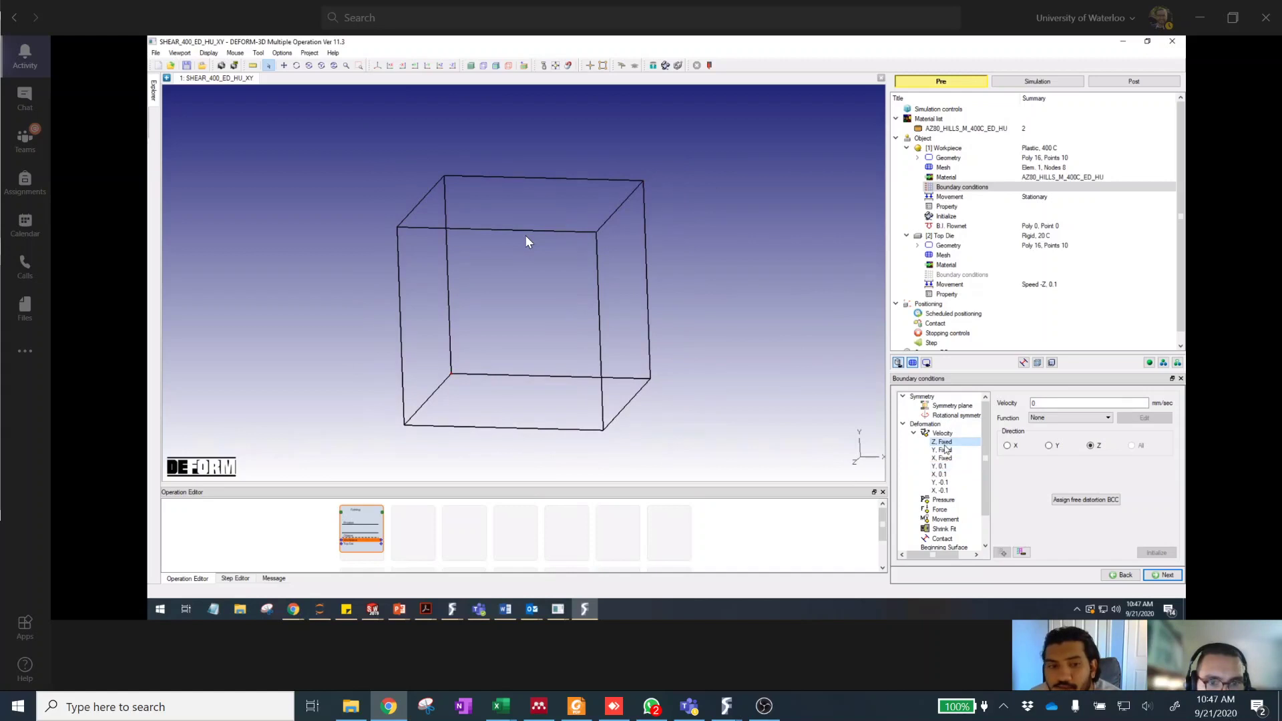
left_click(943, 450)
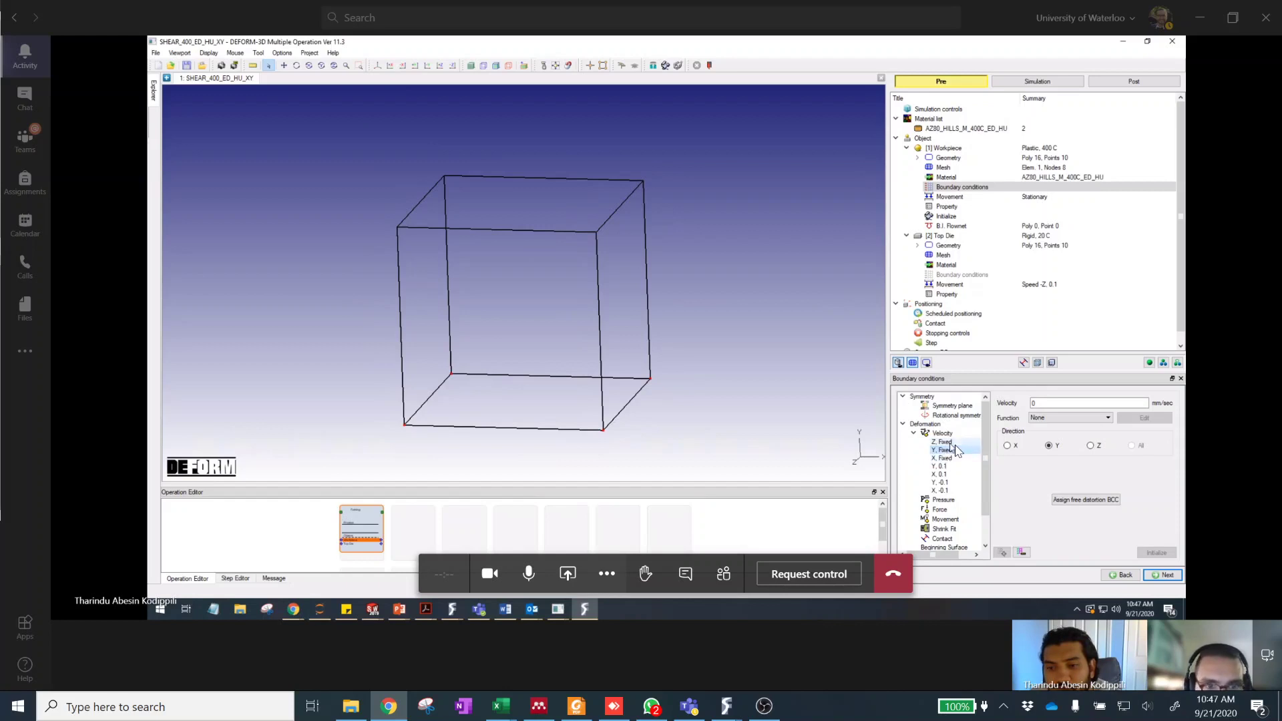
left_click(944, 443)
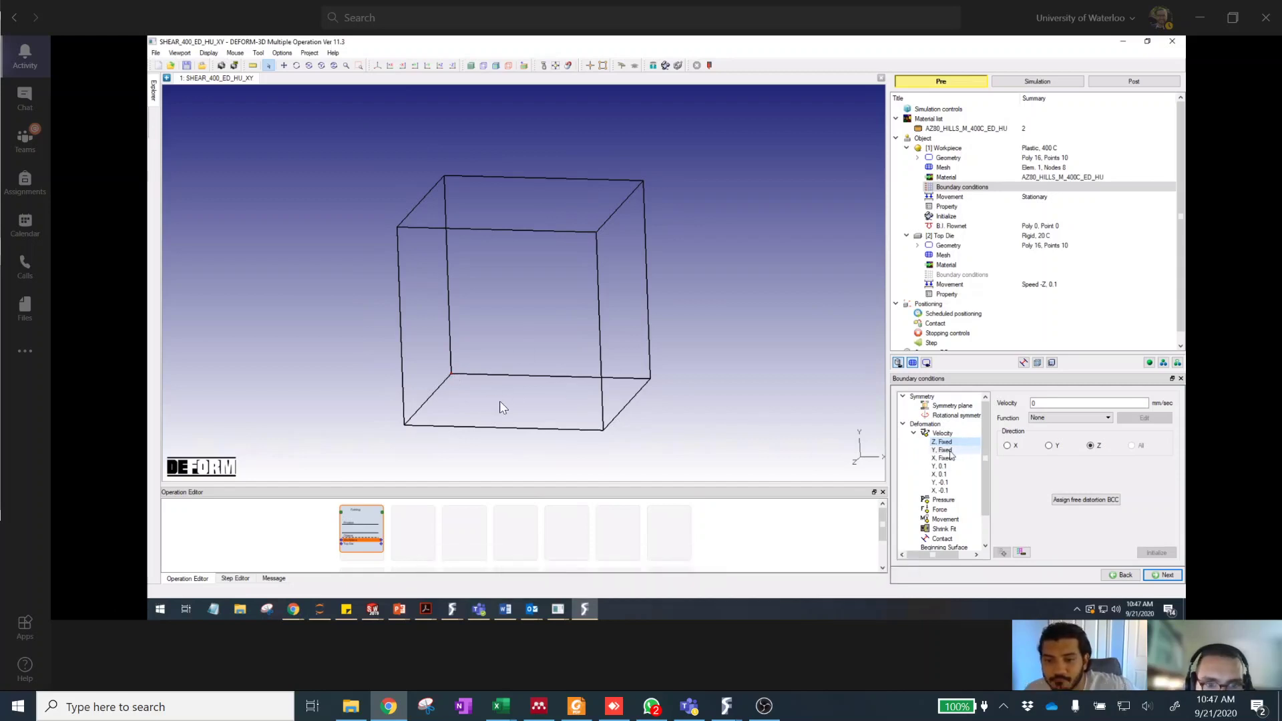
left_click(944, 450)
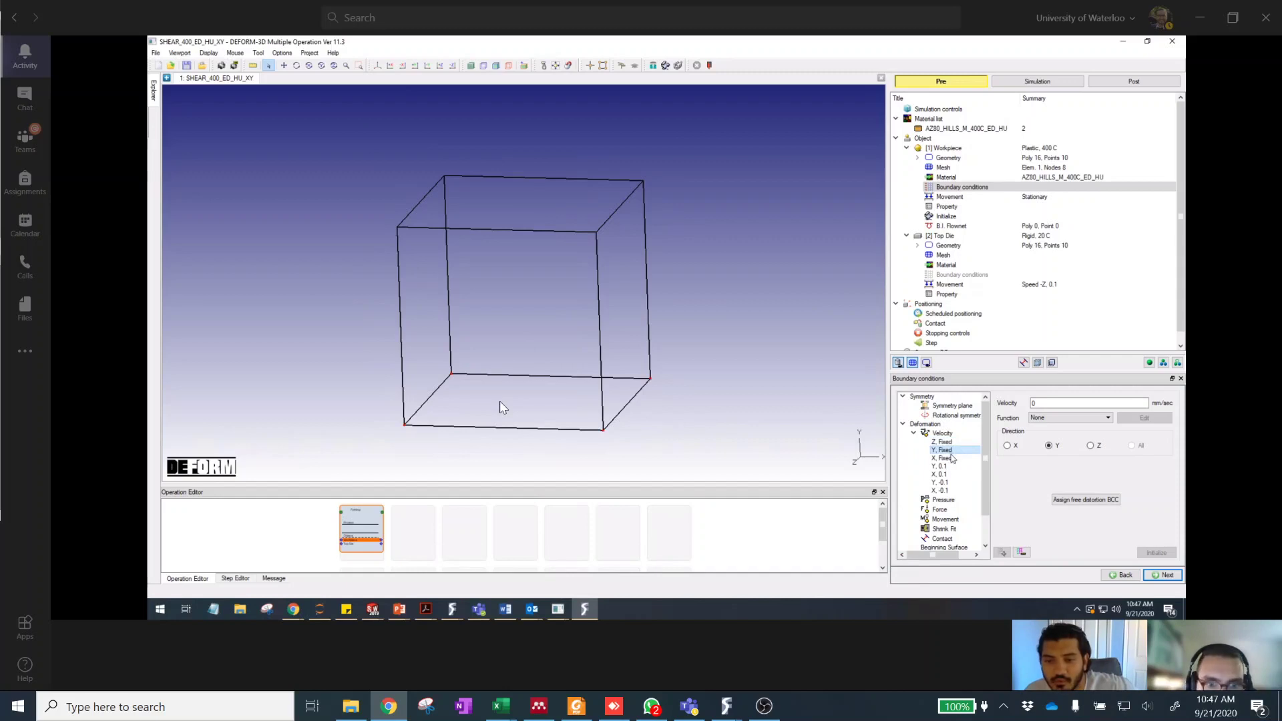
left_click(944, 458)
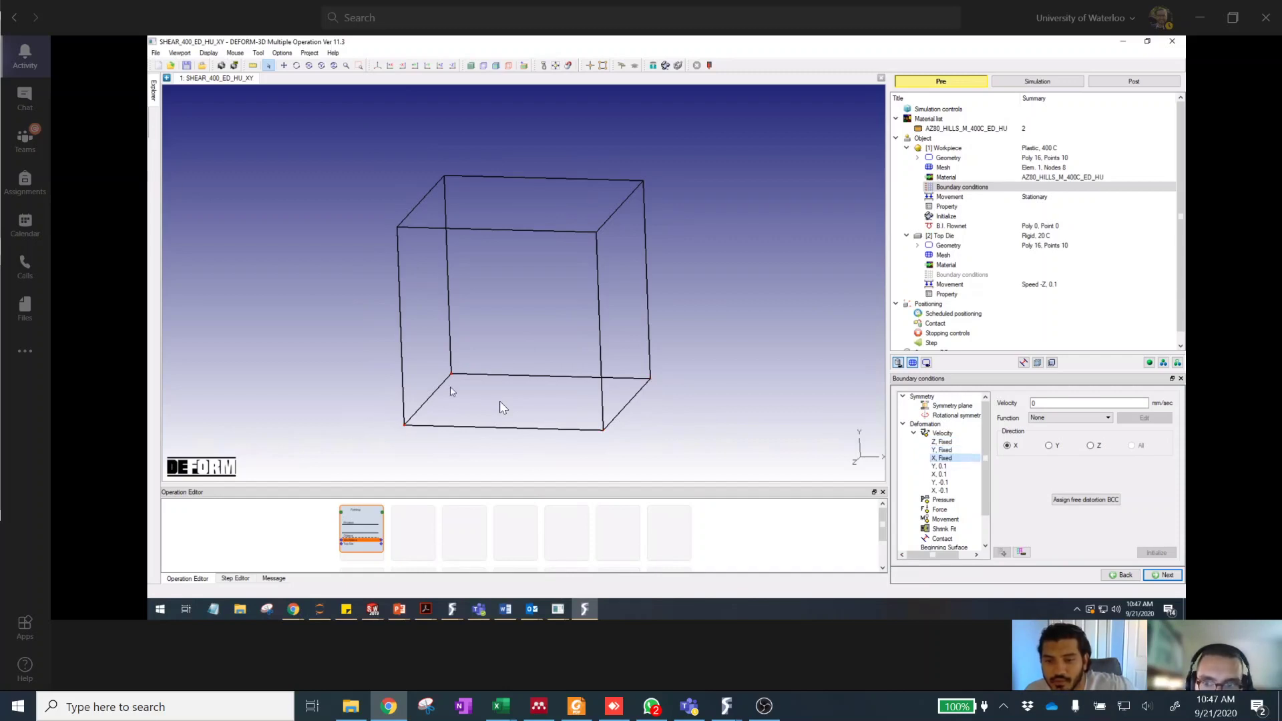
Compare the cube nodes assigned to the Y 0.1, X fixed and X 0.1 velocity boundary conditions.
left_click(944, 466)
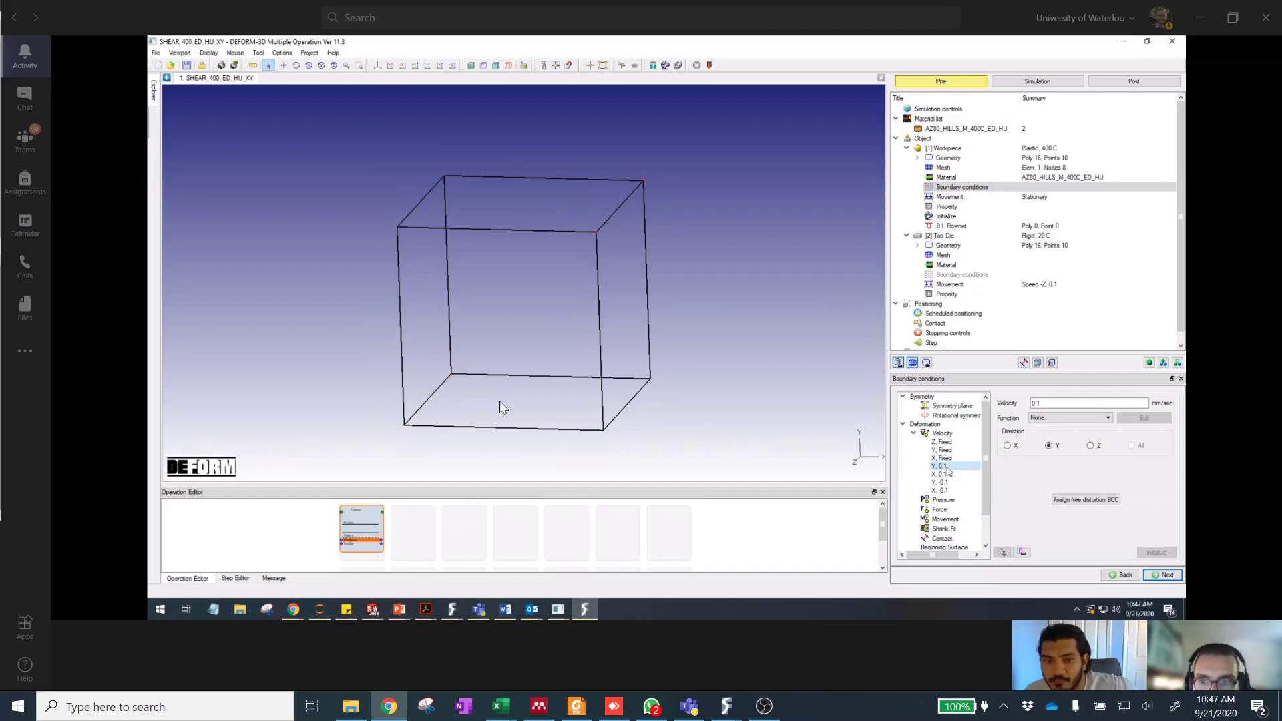
left_click(944, 458)
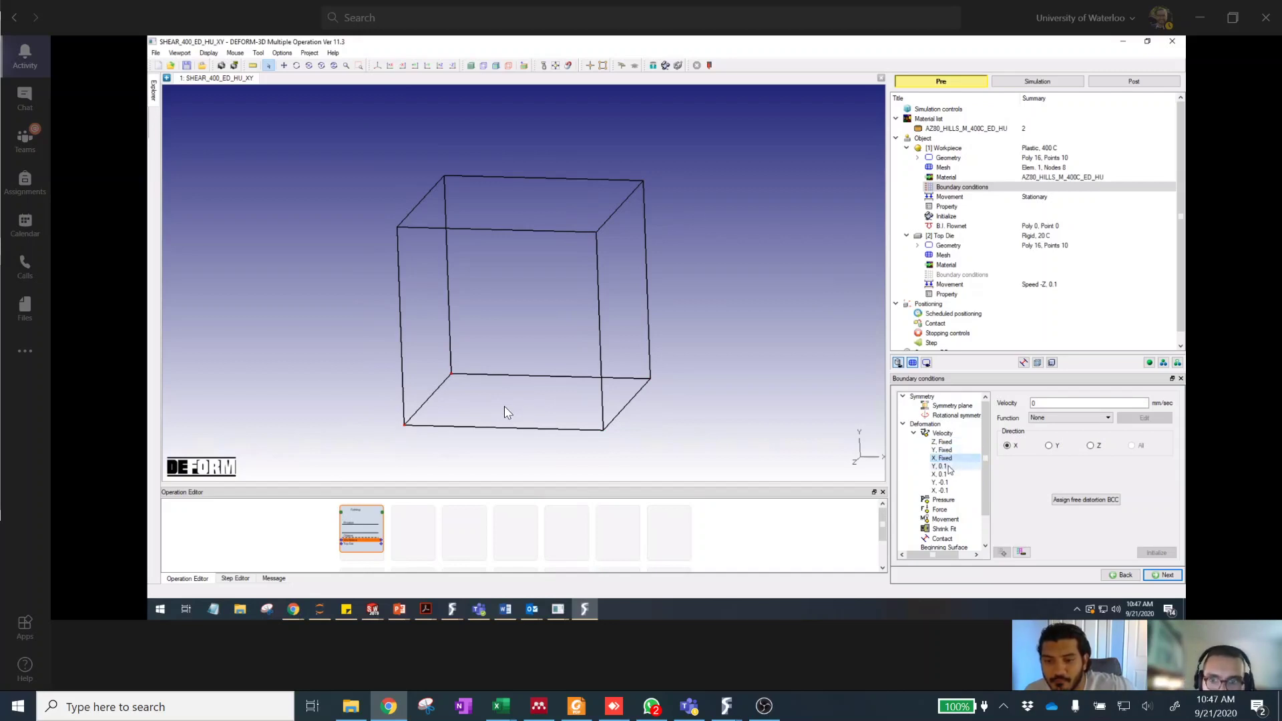
left_click(941, 466)
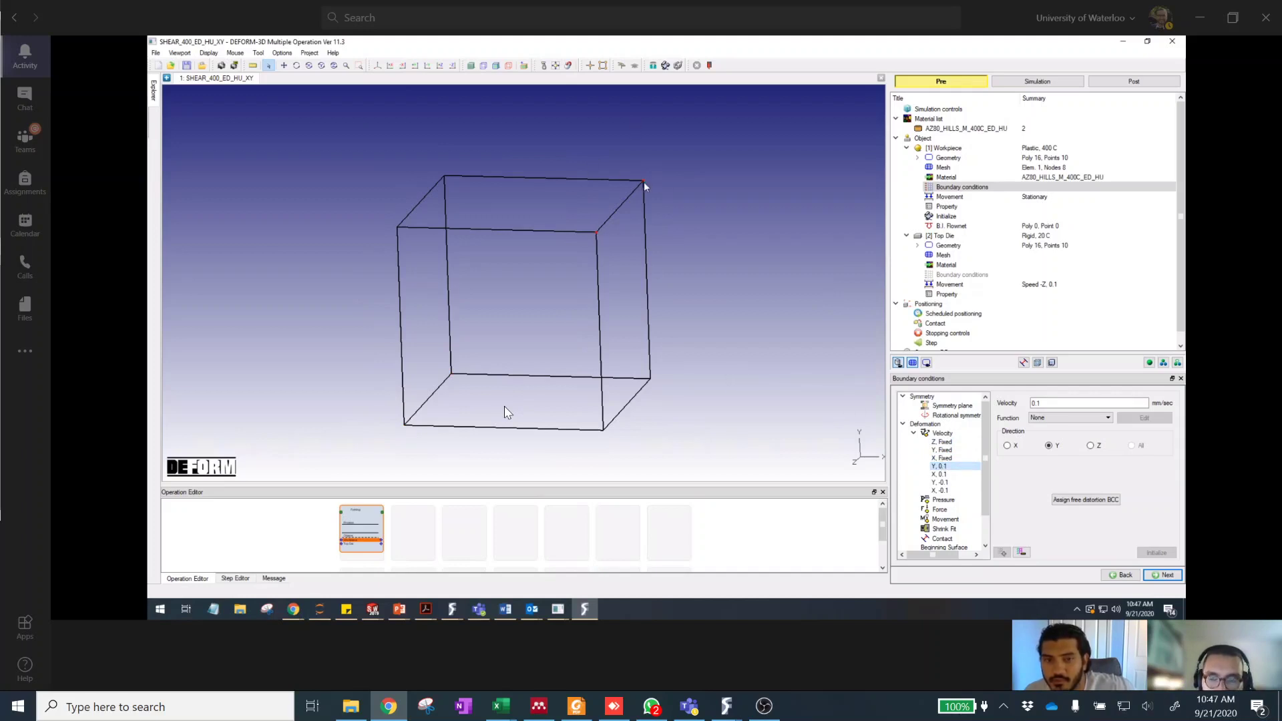
left_click(942, 474)
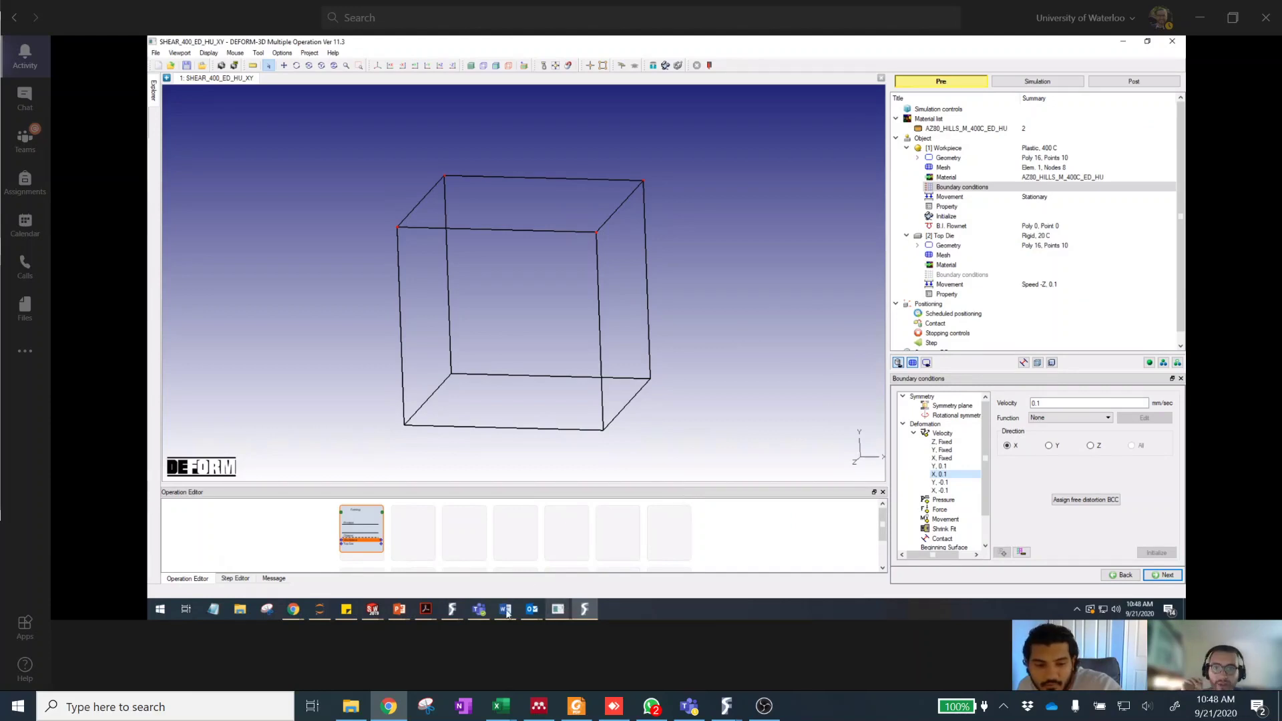
Bring up the main DEFORM-2D/3D window, minimize it, and dismiss the License error dialog.
left_click(457, 607)
left_click(502, 552)
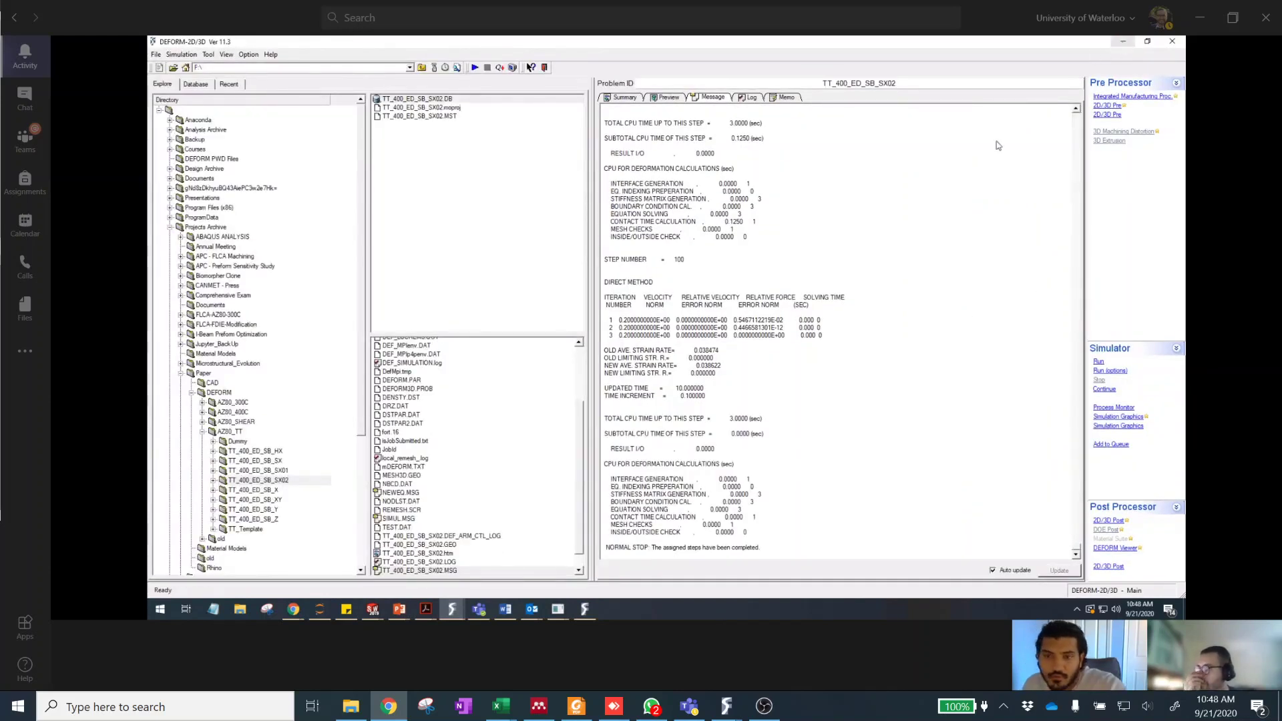
left_click(1123, 44)
left_click(558, 609)
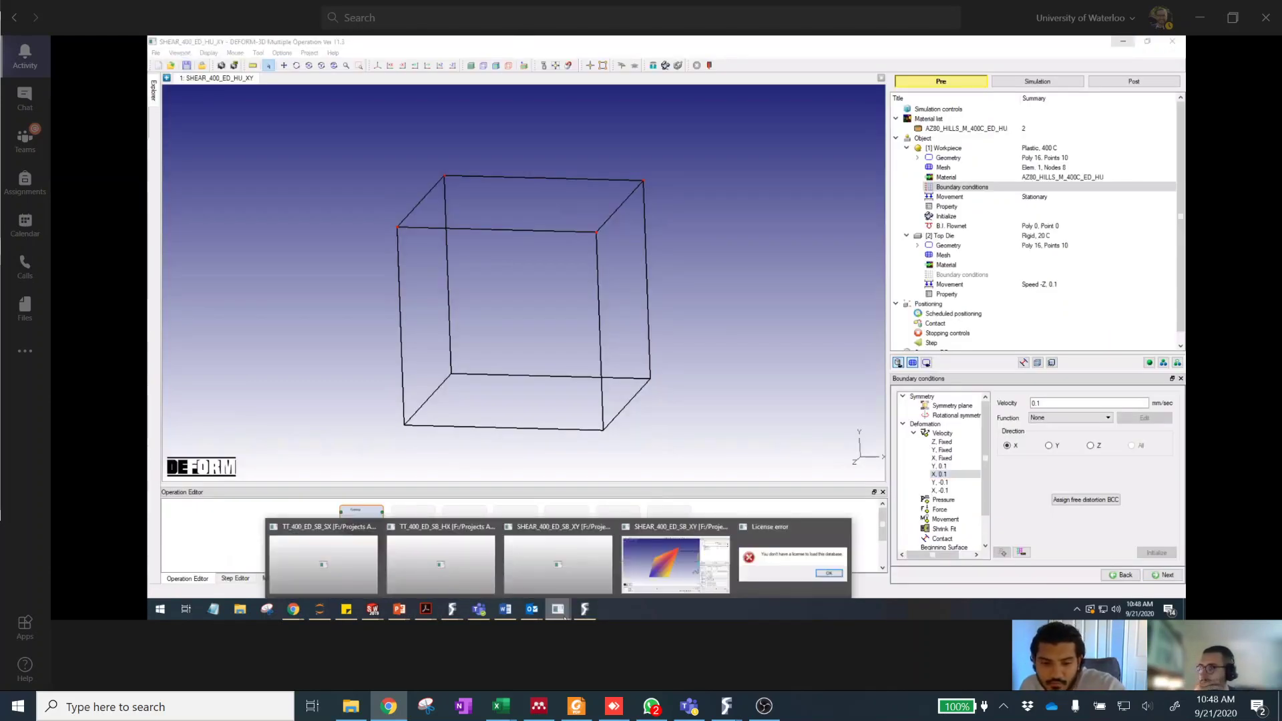
left_click(764, 567)
left_click(718, 330)
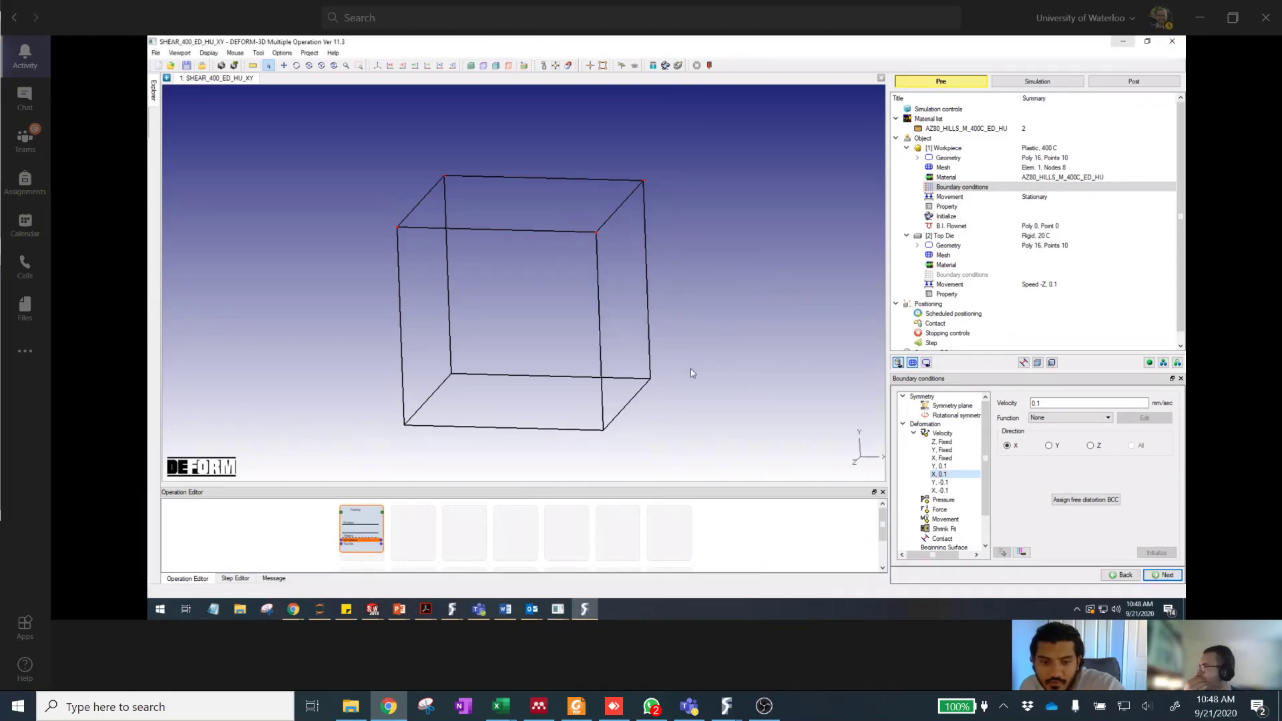
left_click(718, 330)
Minimize the post-processor window loading TT_400_ED_SB_SX02 and dismiss its Information dialog.
left_click(557, 610)
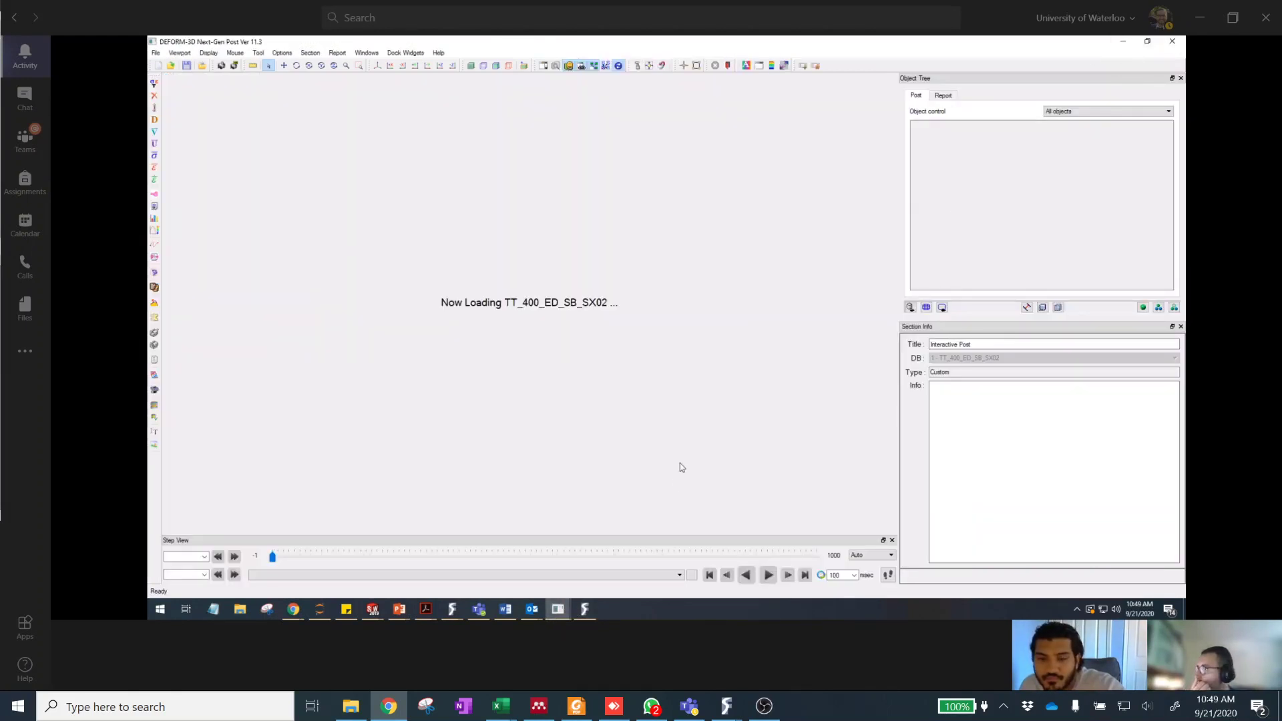
left_click(1123, 42)
left_click(558, 609)
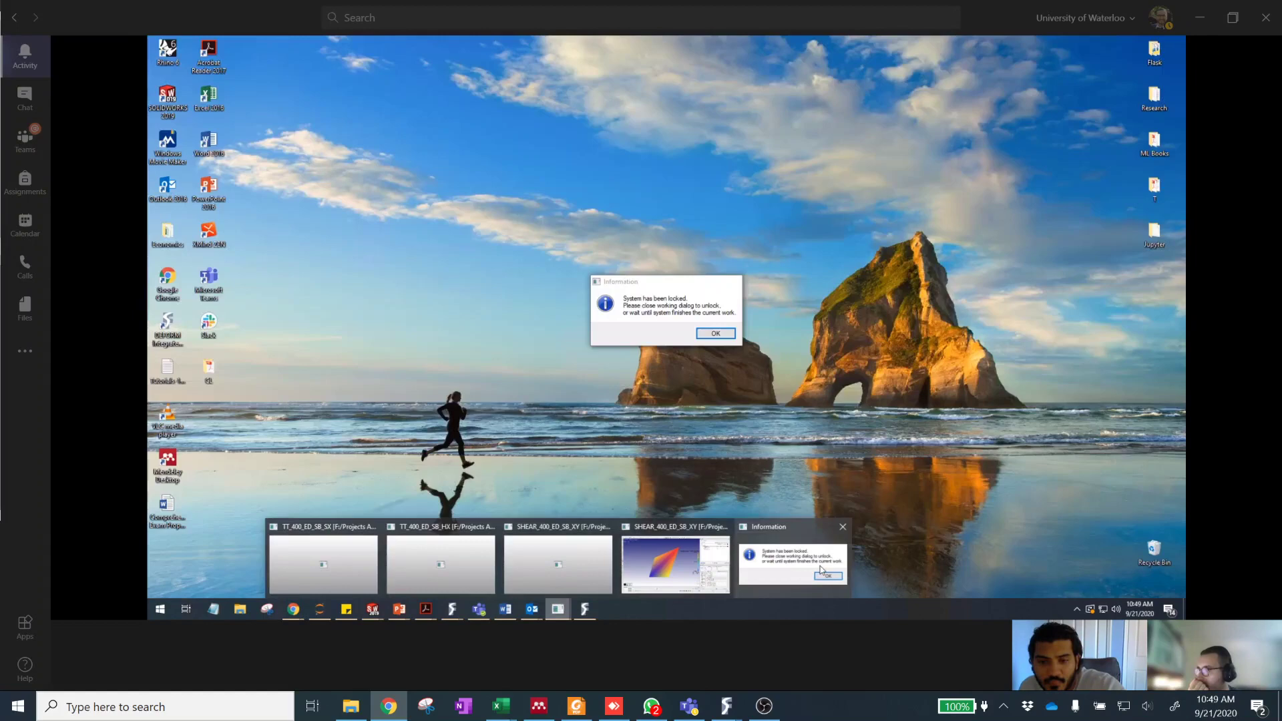
left_click(789, 562)
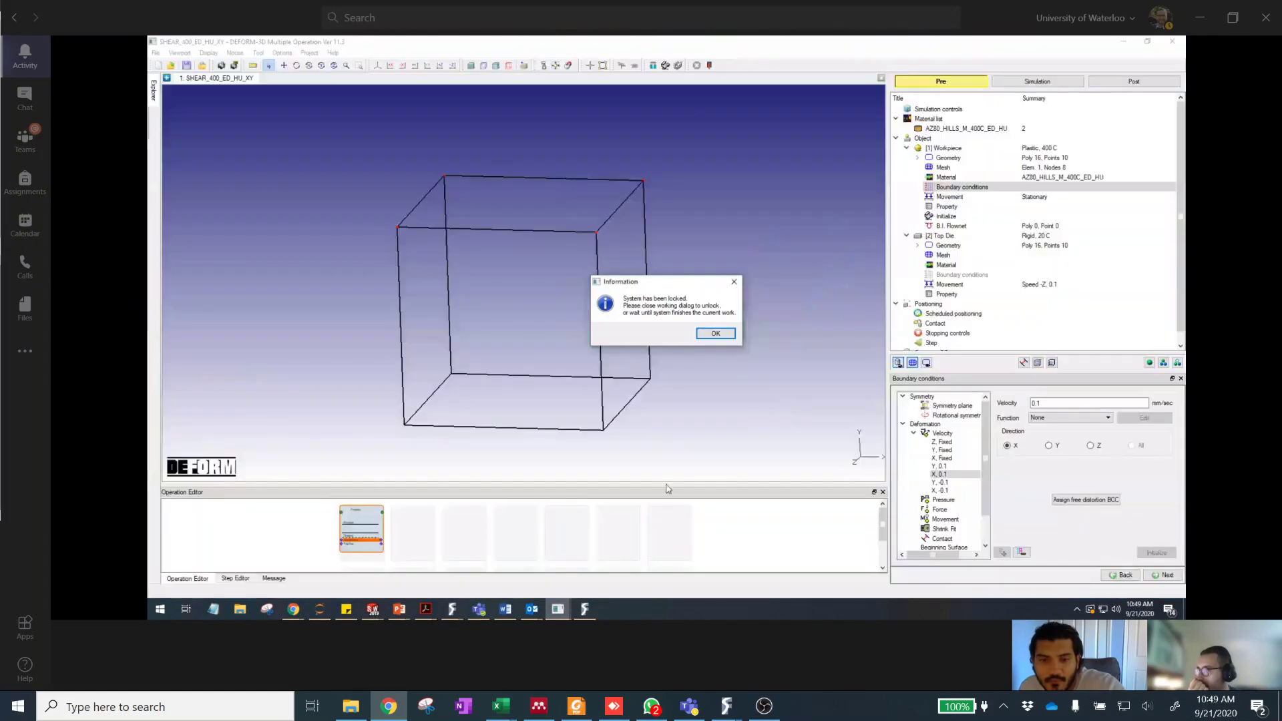
left_click(713, 334)
left_click(730, 552)
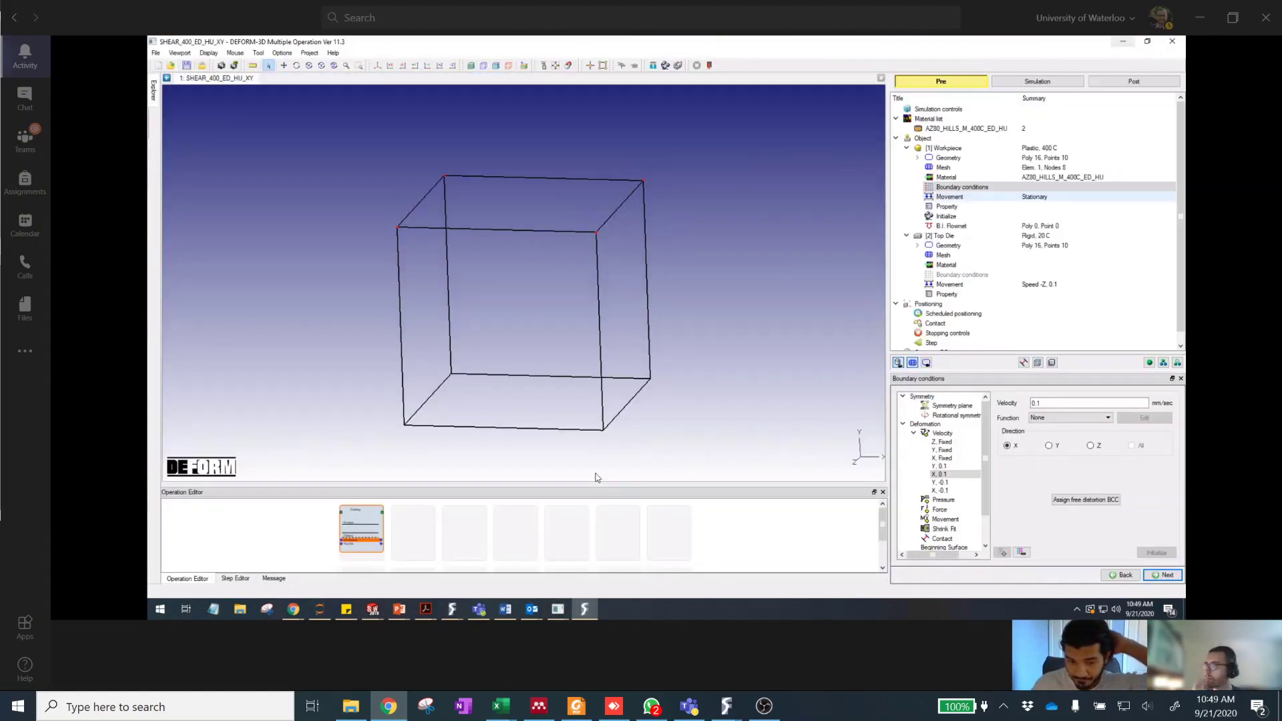
Close the element data and the post-processor window of the TT_400_ED_SB_HX result.
left_click(556, 610)
left_click(556, 615)
left_click(534, 557)
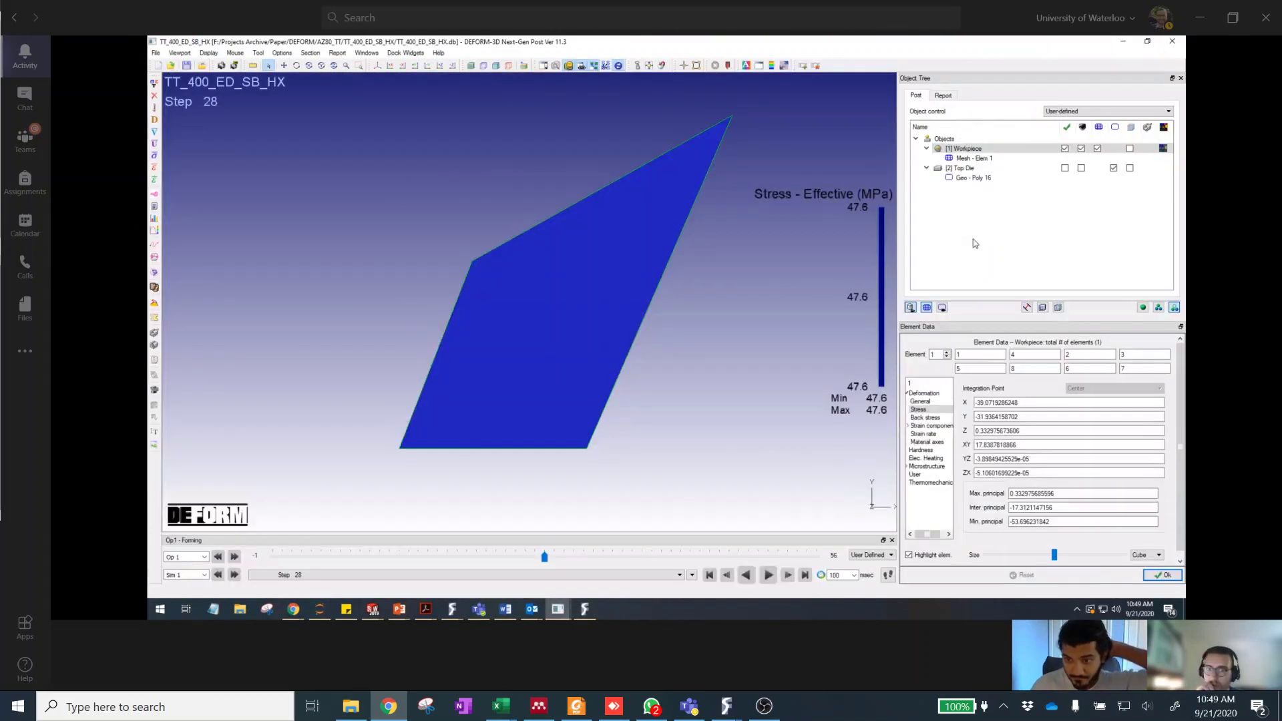
left_click(1170, 41)
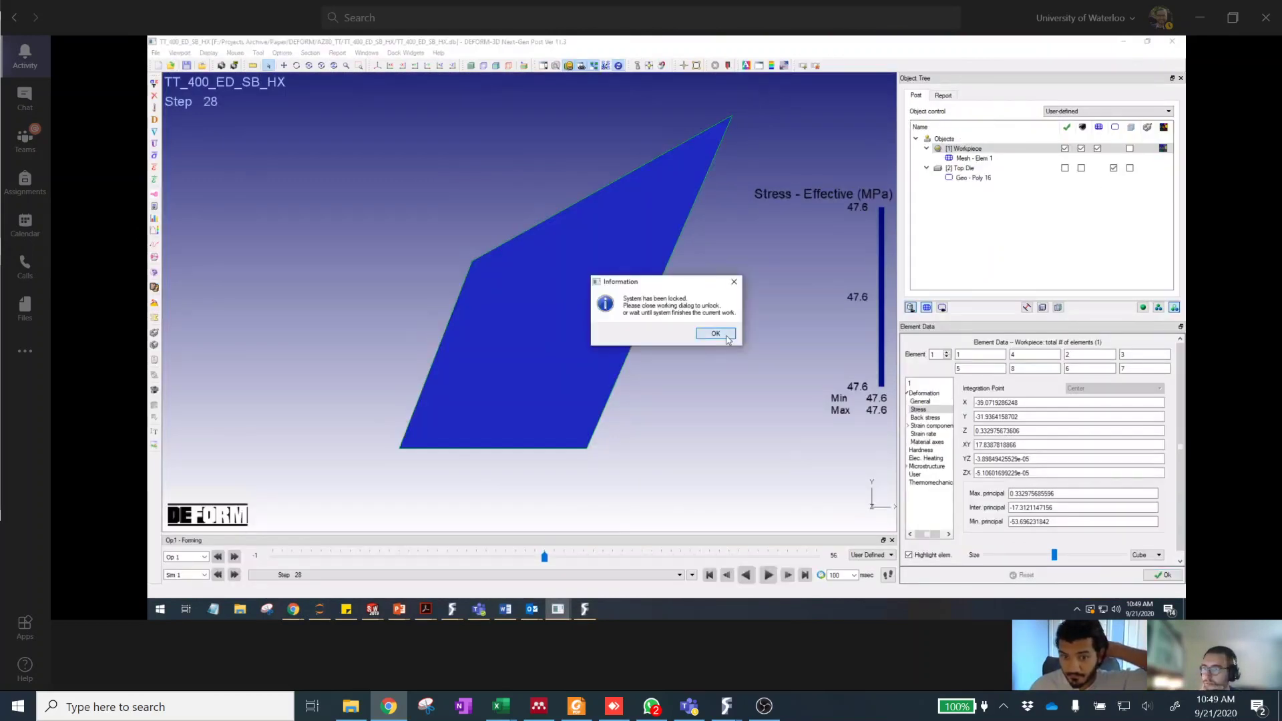
left_click(716, 333)
left_click(1162, 575)
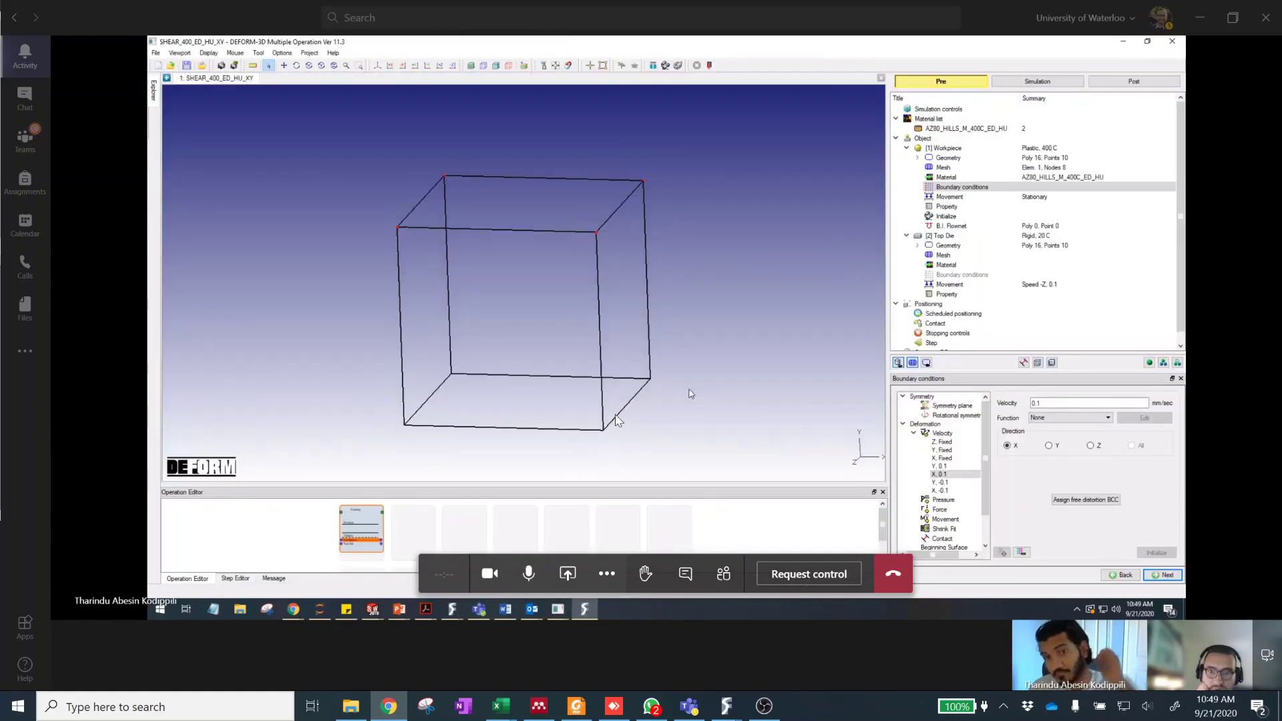
Request control of the shared screen in the Teams meeting, clear the notice and request control again.
left_click(792, 578)
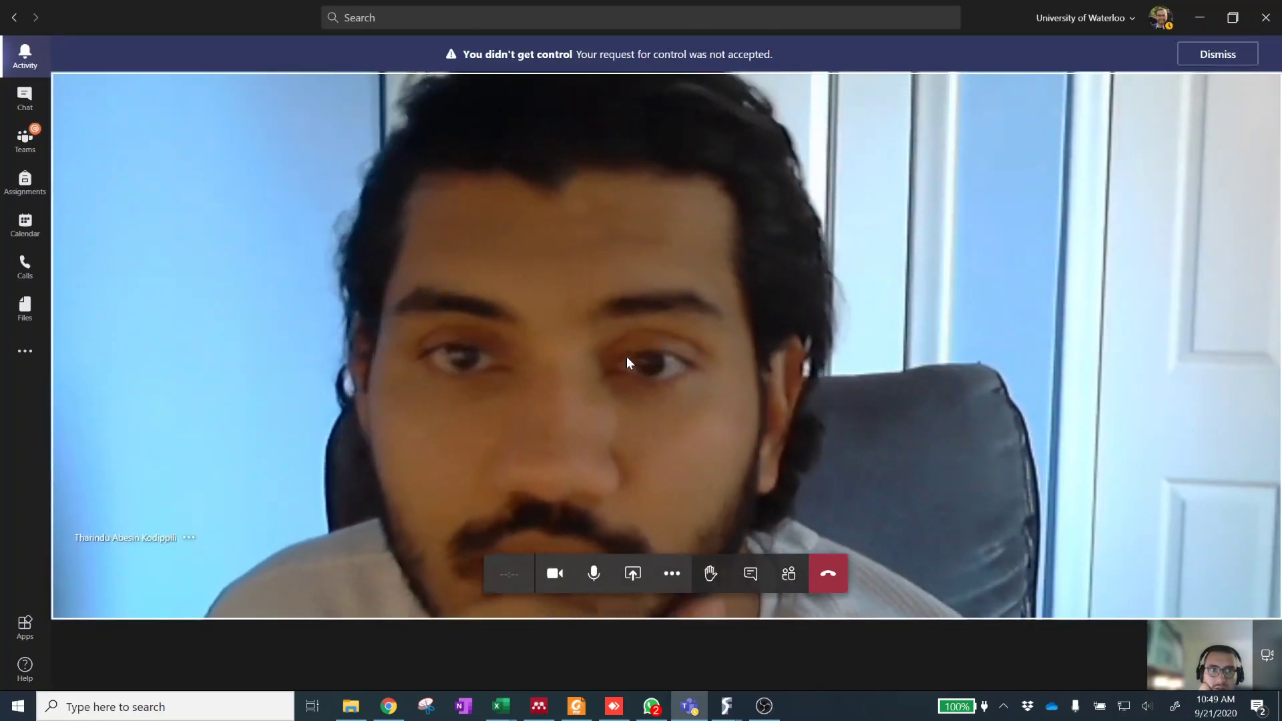
left_click(1208, 54)
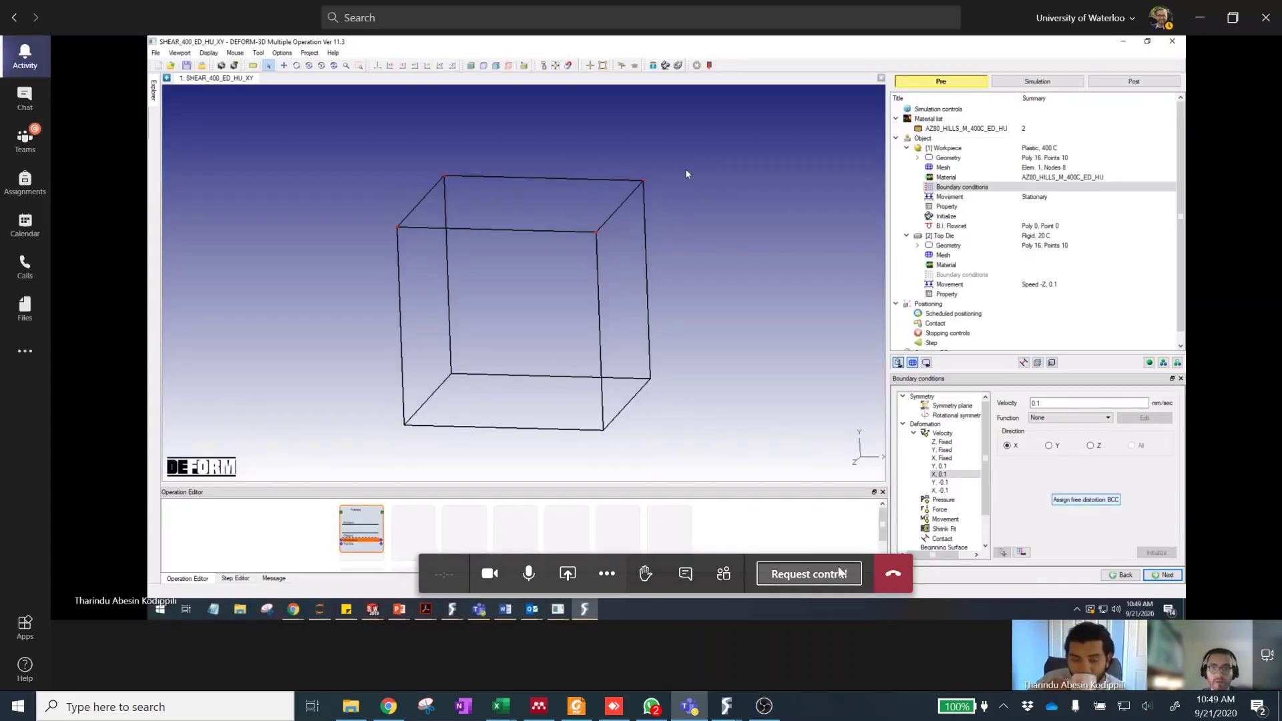
left_click(840, 575)
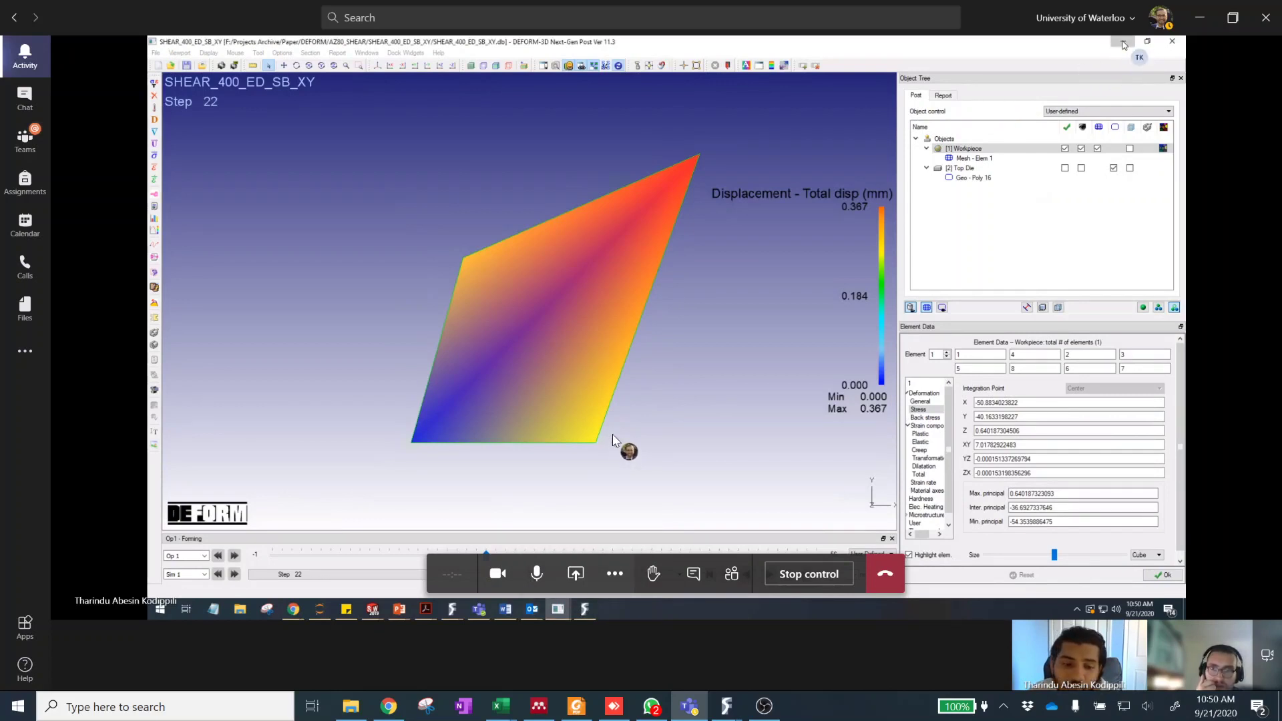
Minimize the SHEAR_400_ED_SB_XY result and open the TT_400_ED_SB_SX01 database in the 2D/3D post-processor.
left_click(1121, 42)
mouse_move(451, 609)
left_click(513, 534)
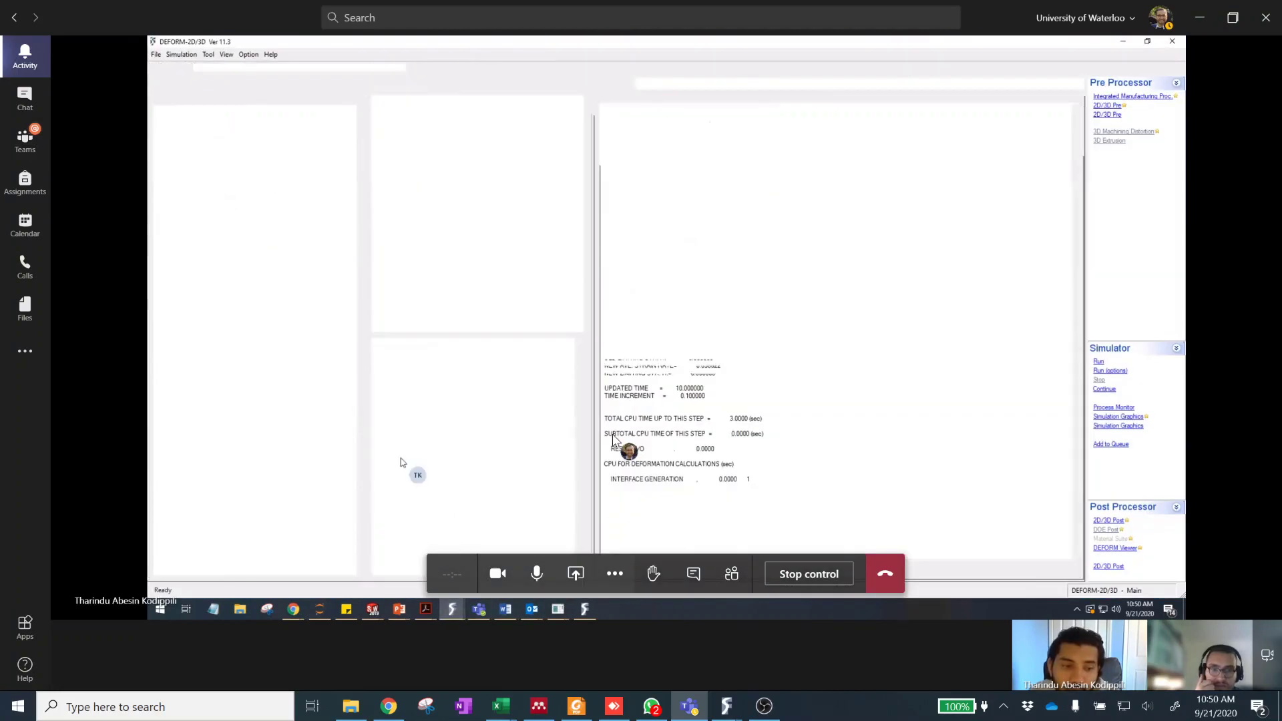
left_click(501, 575)
left_click(1107, 521)
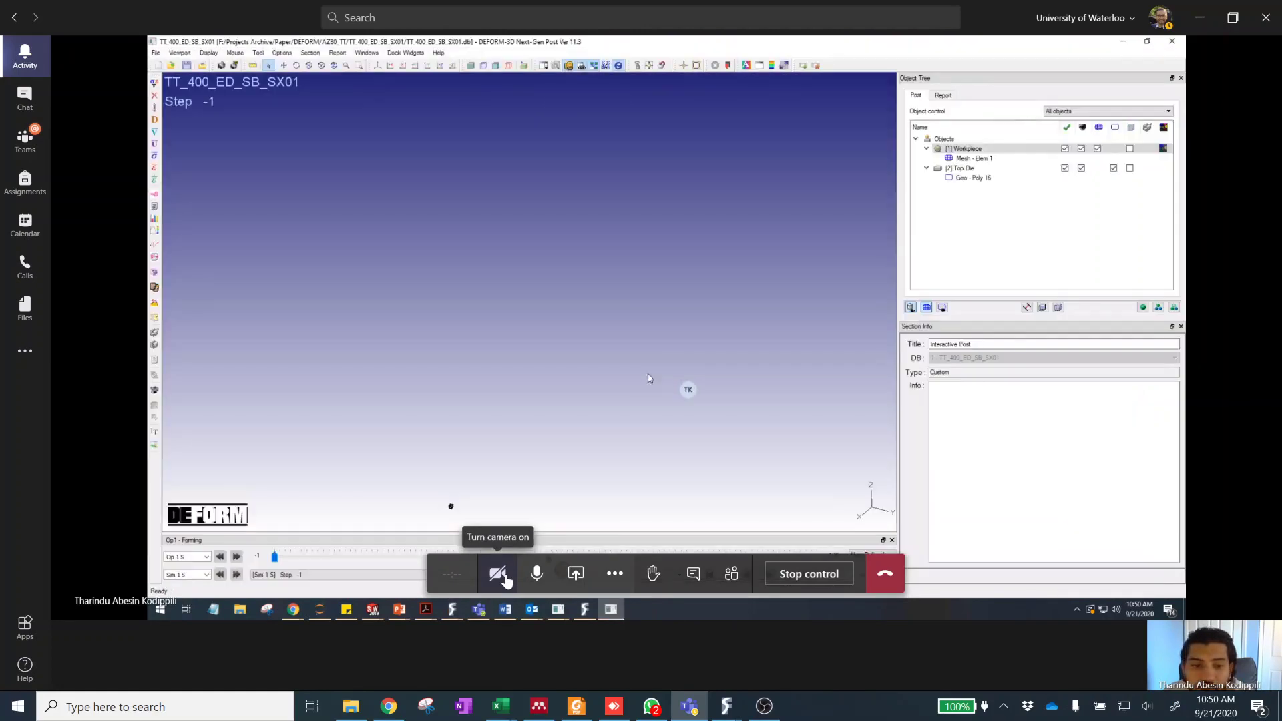
Hide the top die and examine the total strain components of the single workpiece element at step 14.
left_click(1064, 167)
left_click(1080, 168)
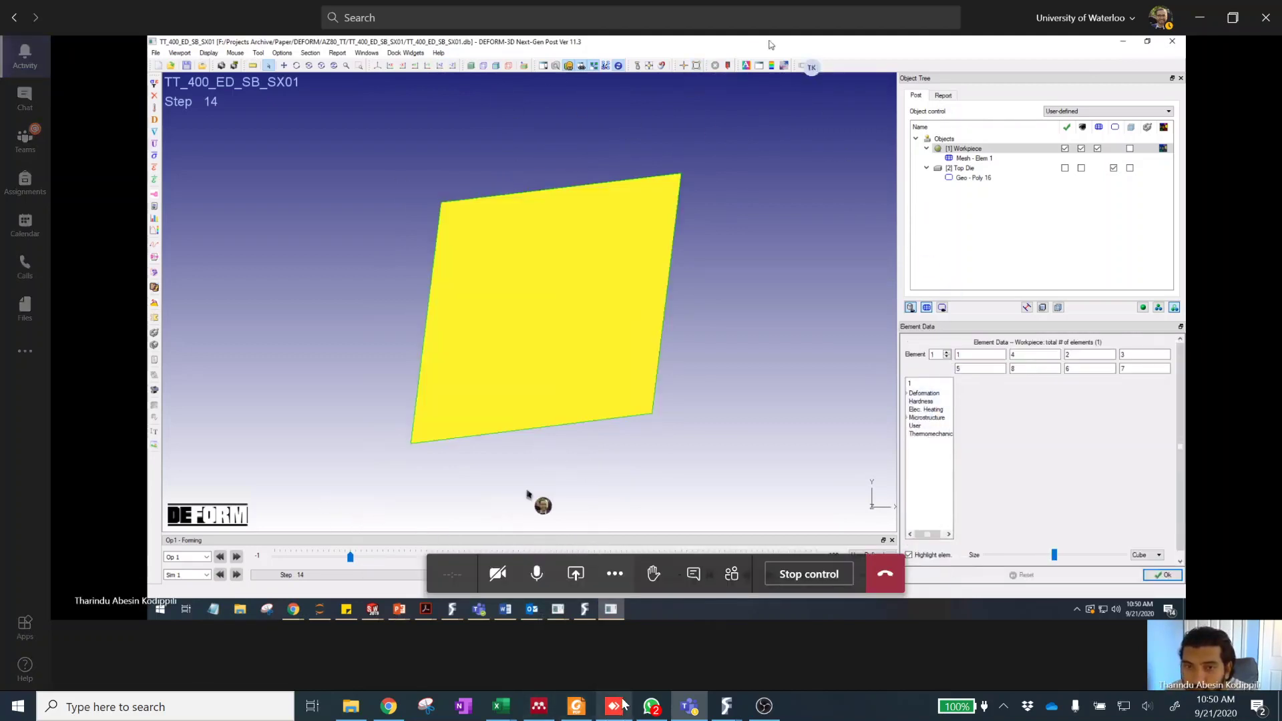
left_click(498, 580)
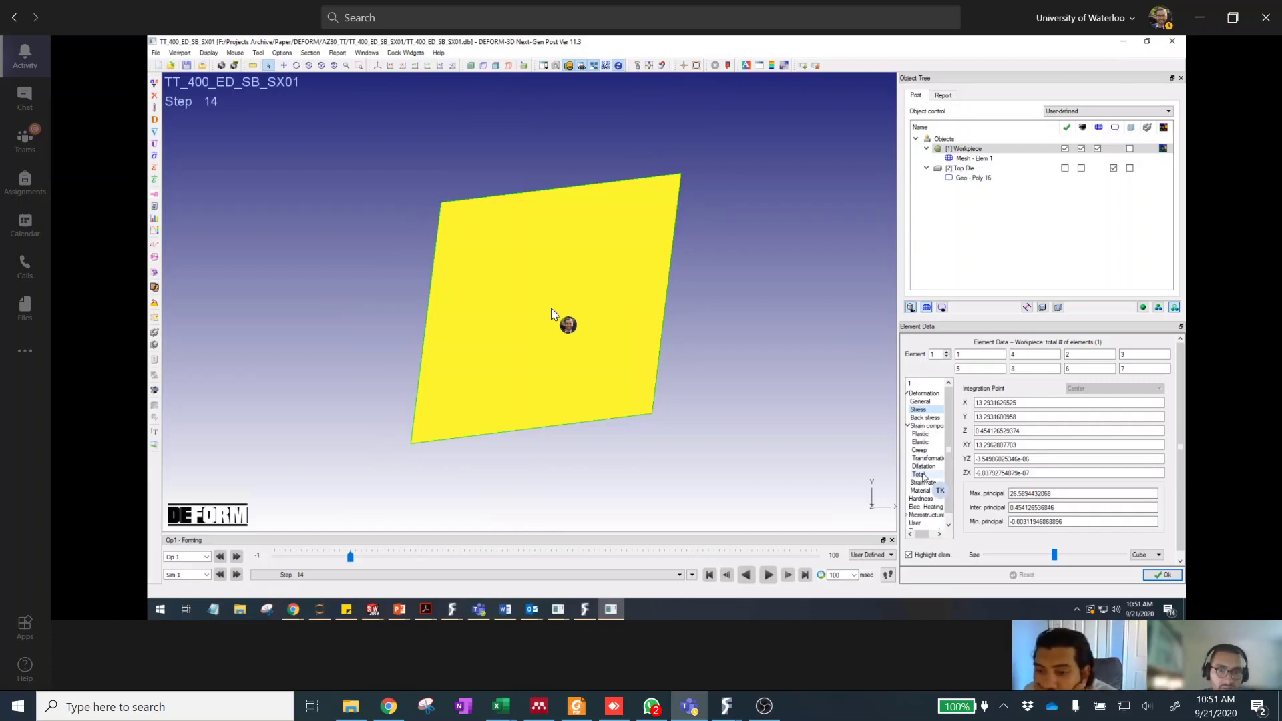
left_click(920, 474)
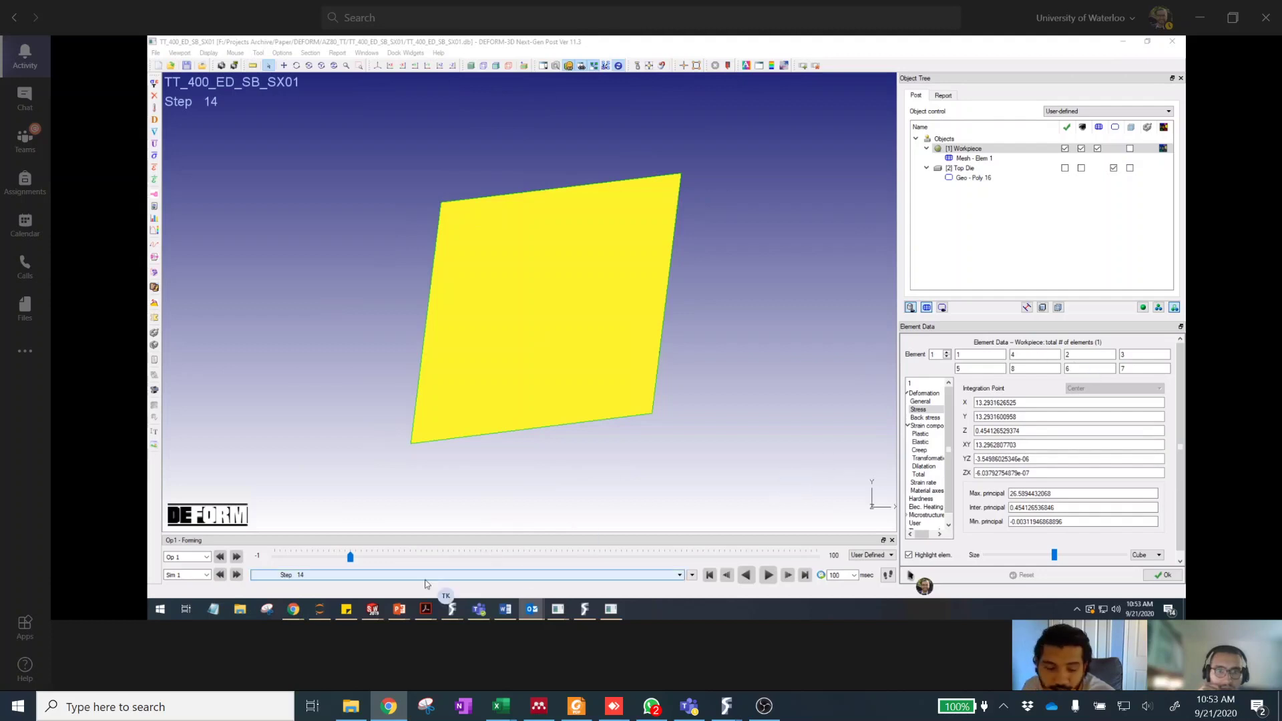
Search Windows for Excel 2016 and open one of its recent workbooks.
left_click(159, 609)
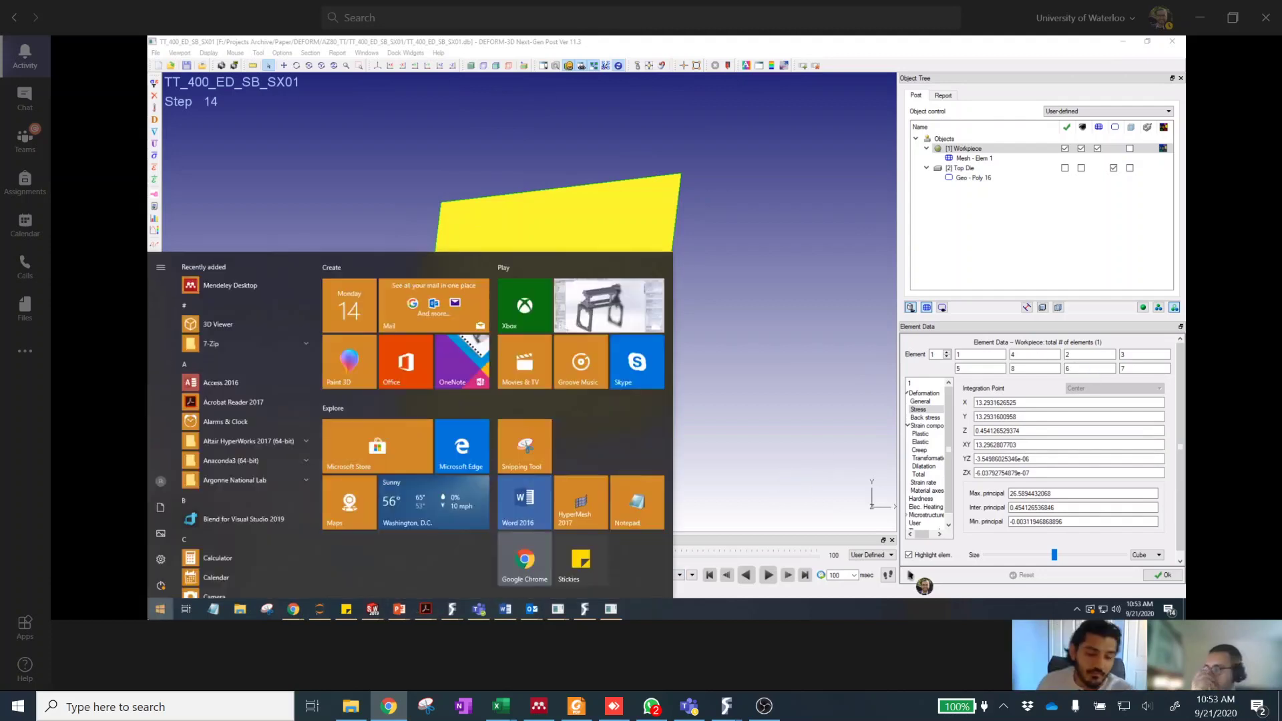
type("excel 2016")
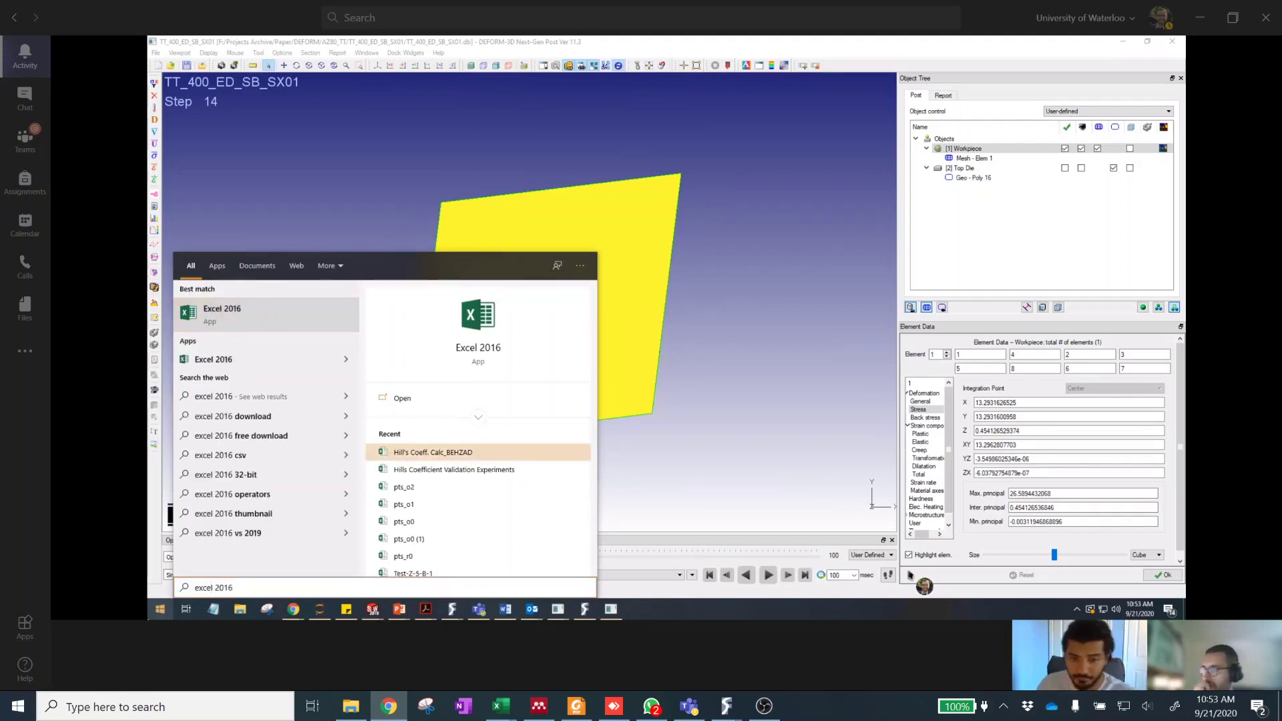
left_click(472, 506)
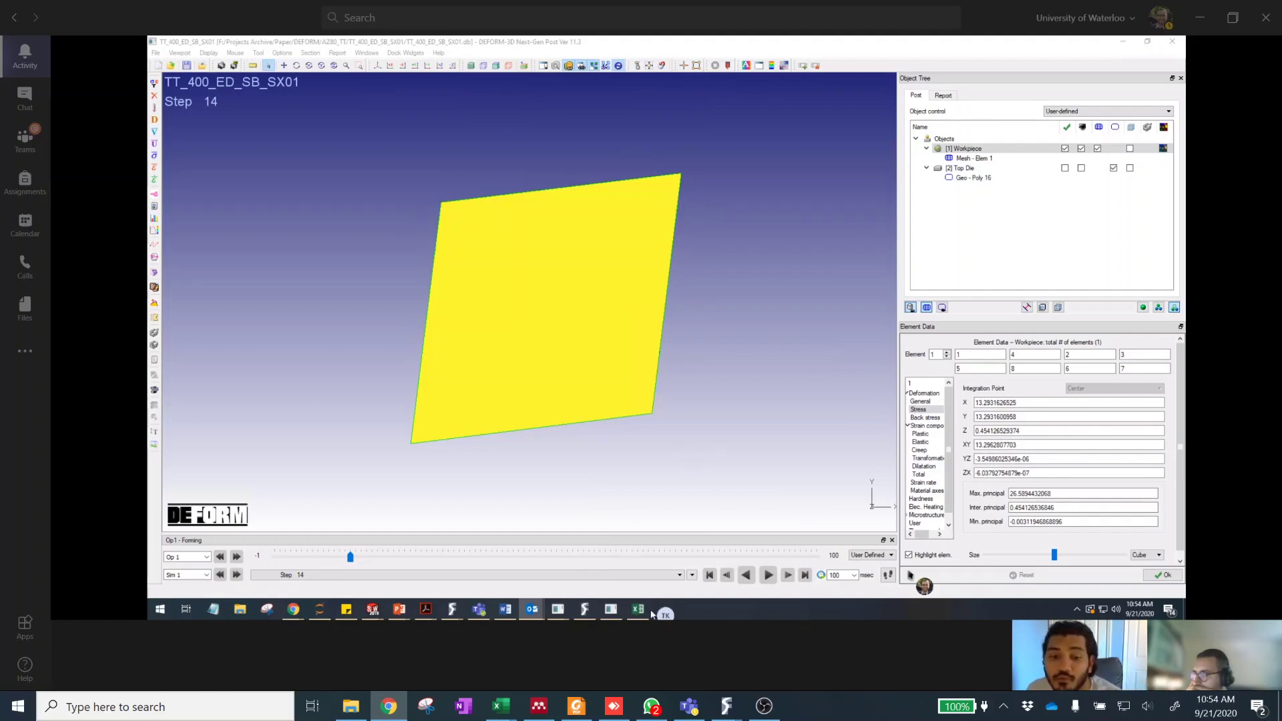
Switch to the DEFORM-2D/3D main window, select the AZ80_TT folder and move the window partly off the post-processor view.
mouse_move(589, 609)
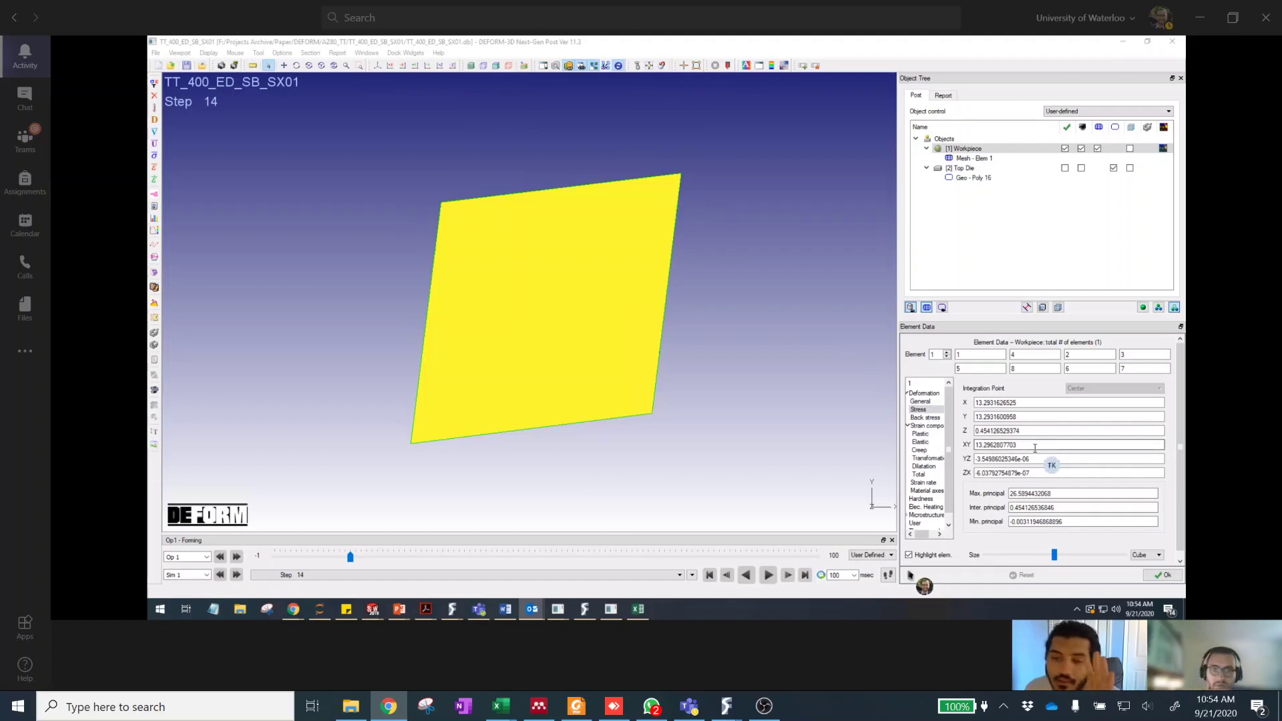
mouse_move(452, 607)
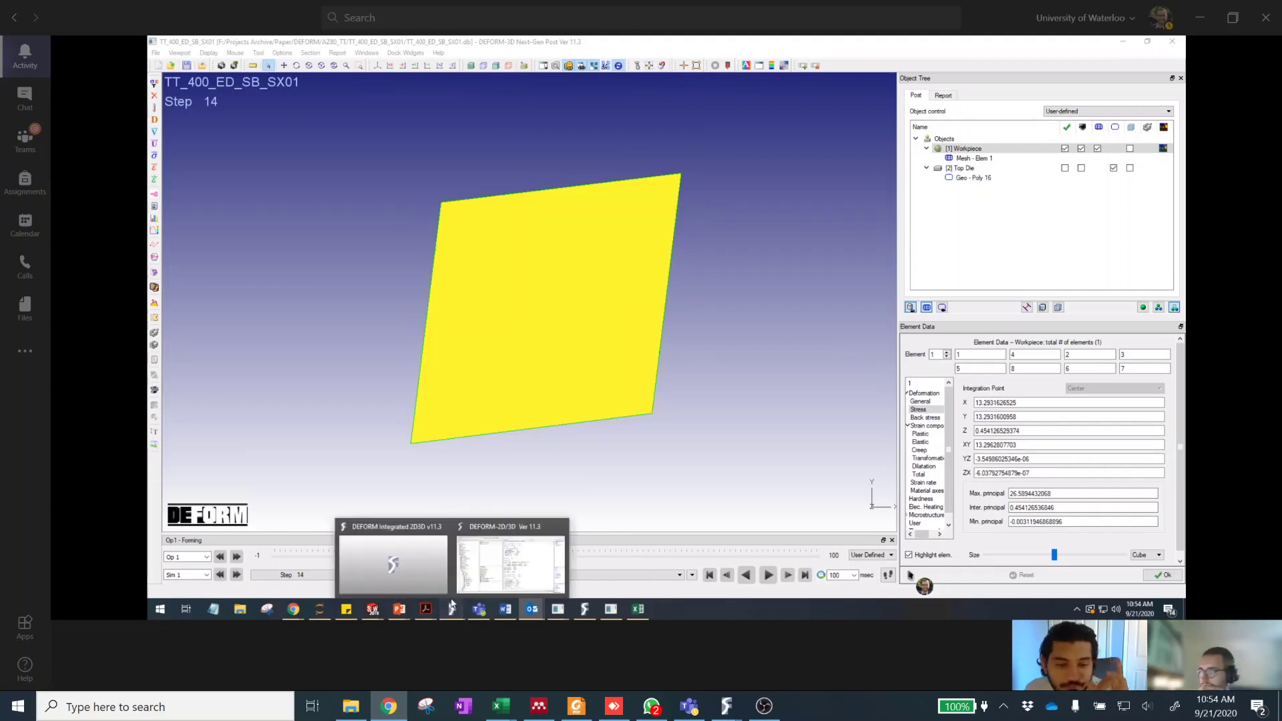
left_click(473, 569)
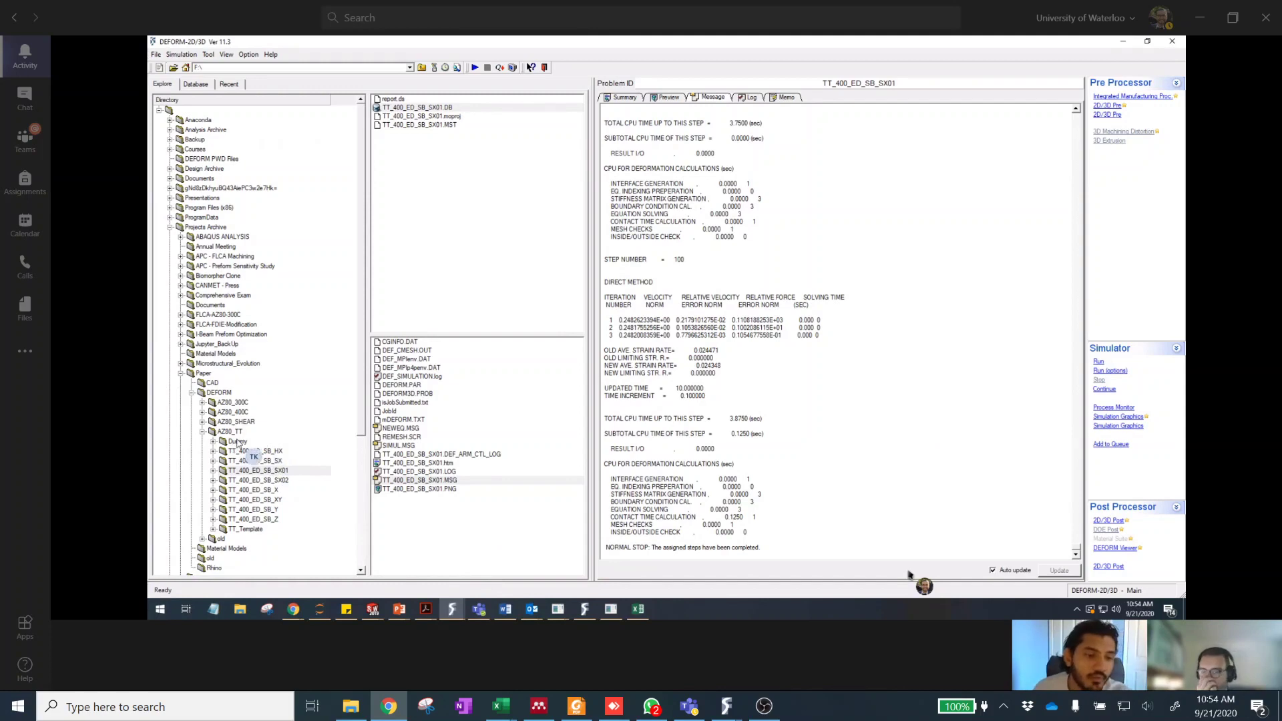
left_click(265, 433)
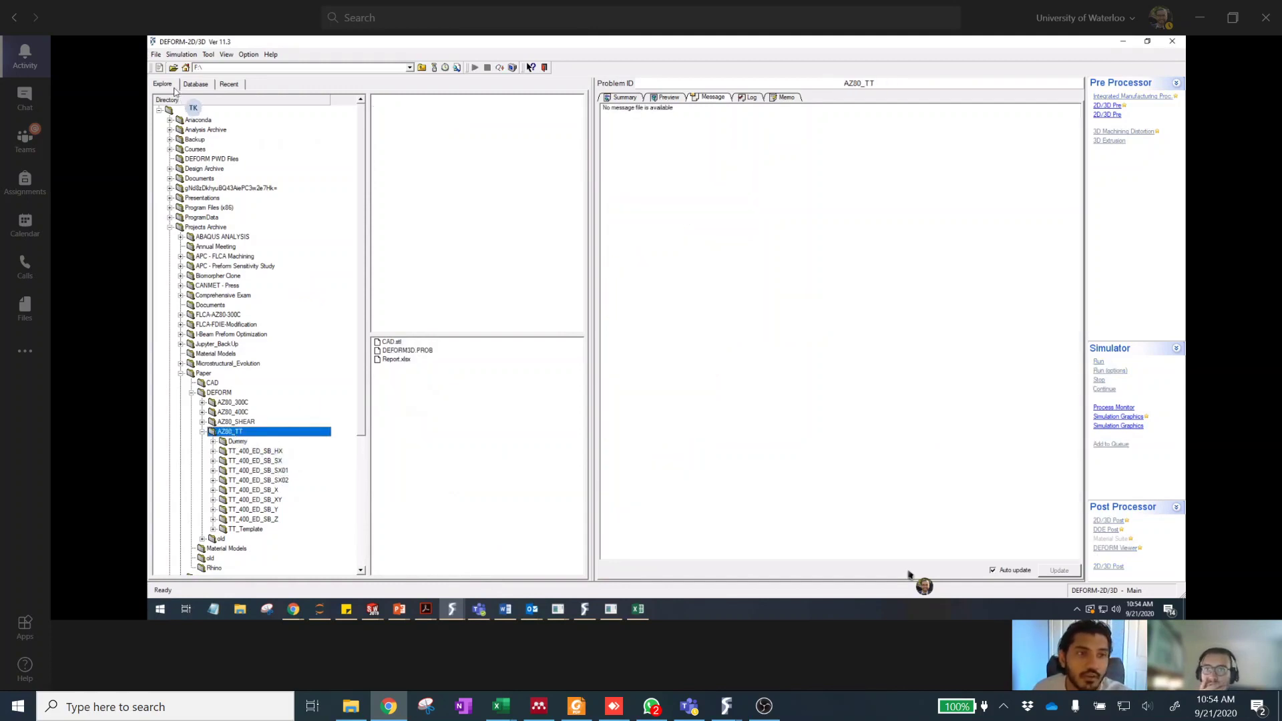
left_click_drag(264, 47, 391, 100)
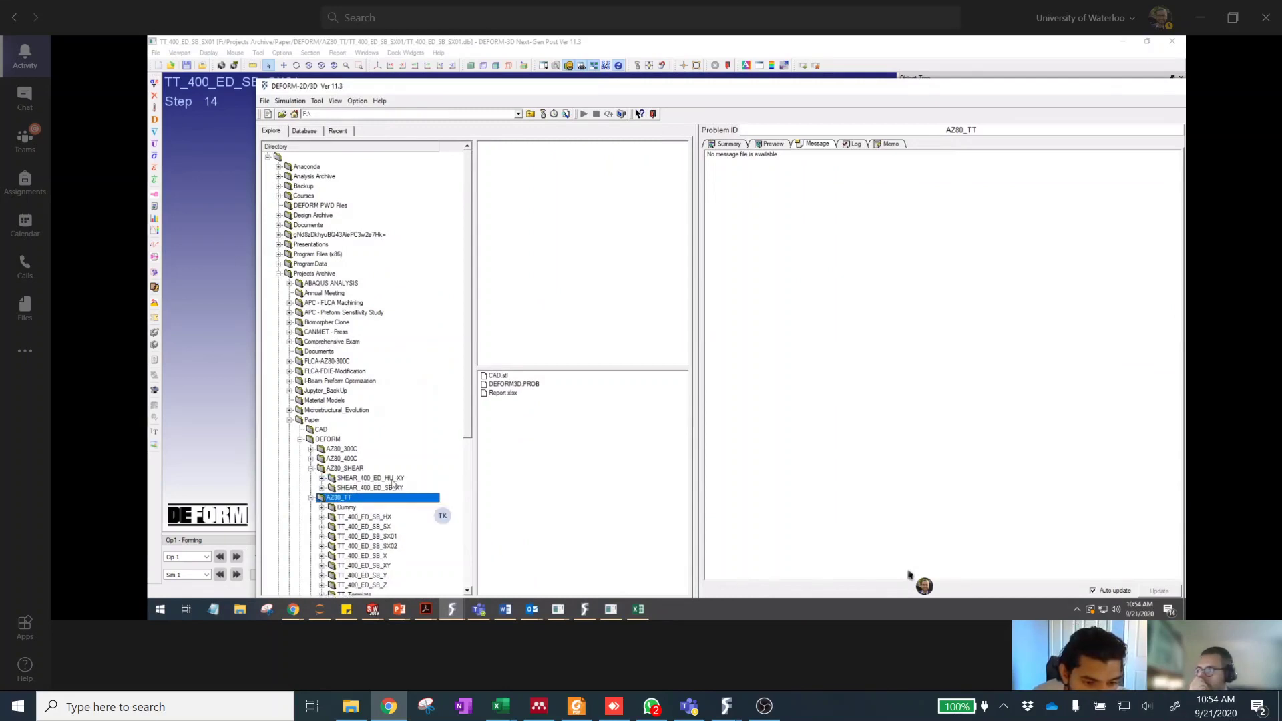
Create a new problem named SHEAR_400_ED_HU_PURE_XY inside the AZ80_SHEAR folder.
right_click(352, 469)
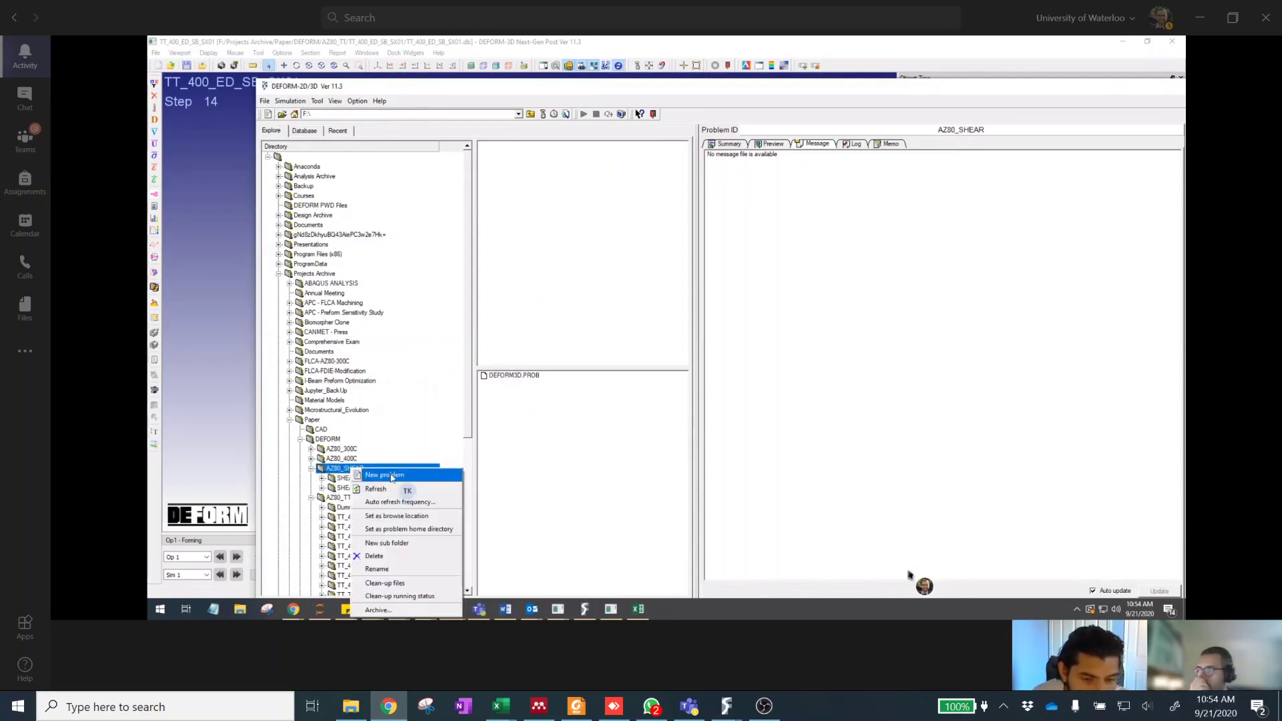
left_click(632, 94)
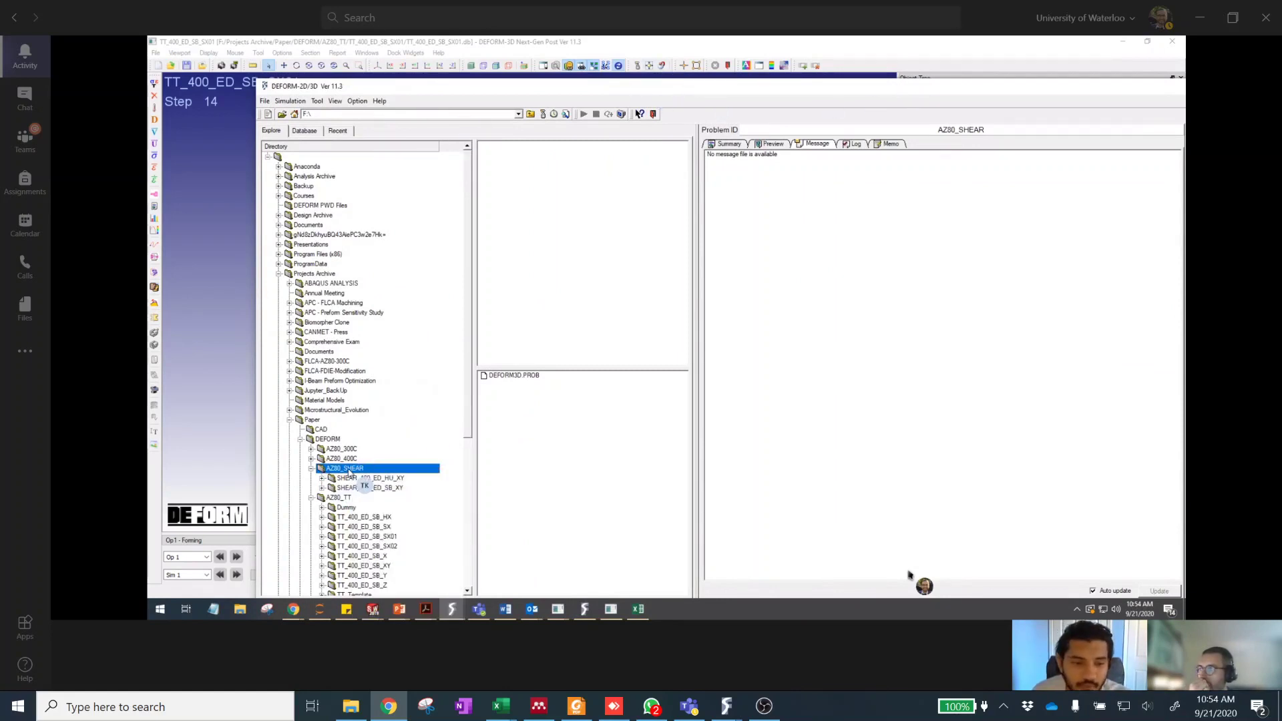
right_click(350, 469)
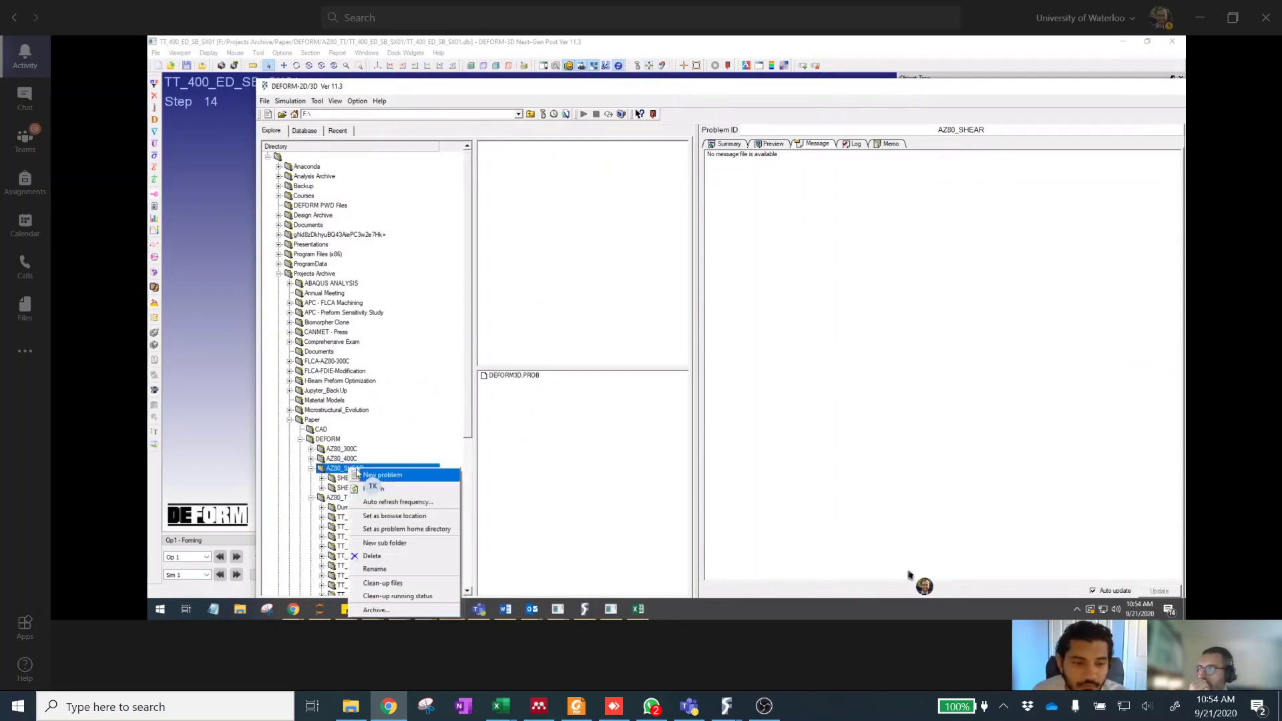
left_click(404, 475)
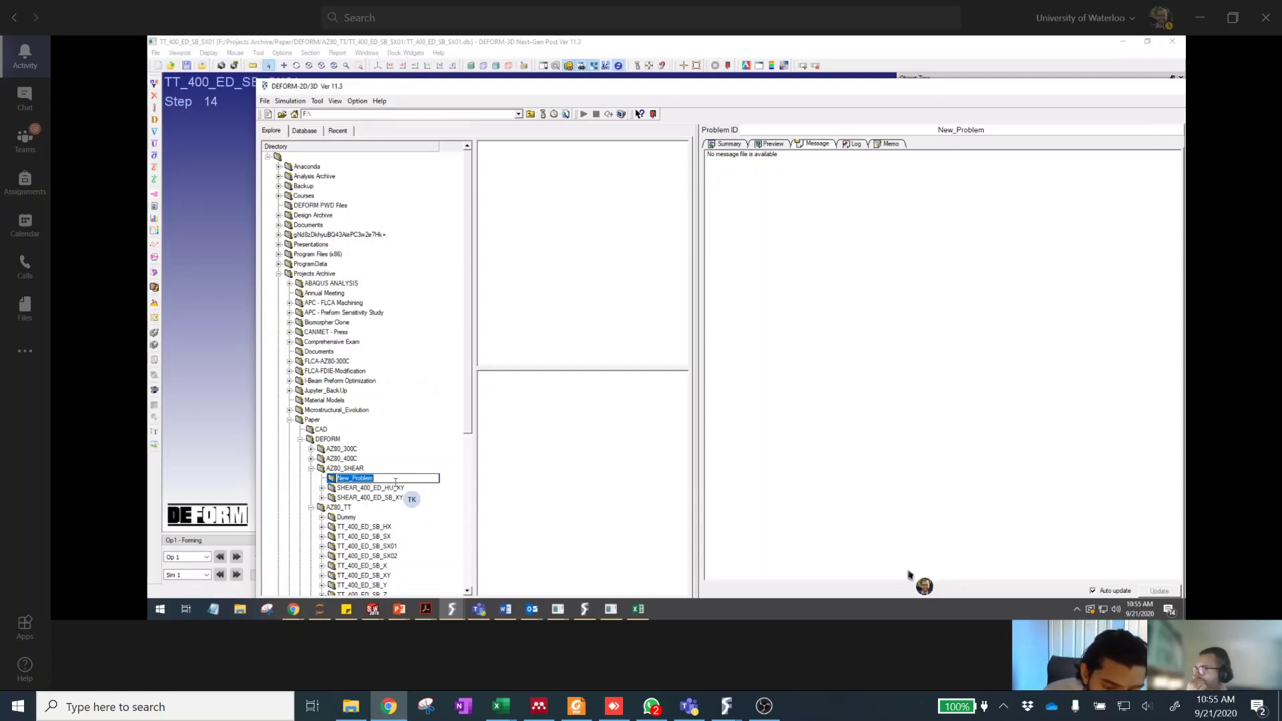
type("SH")
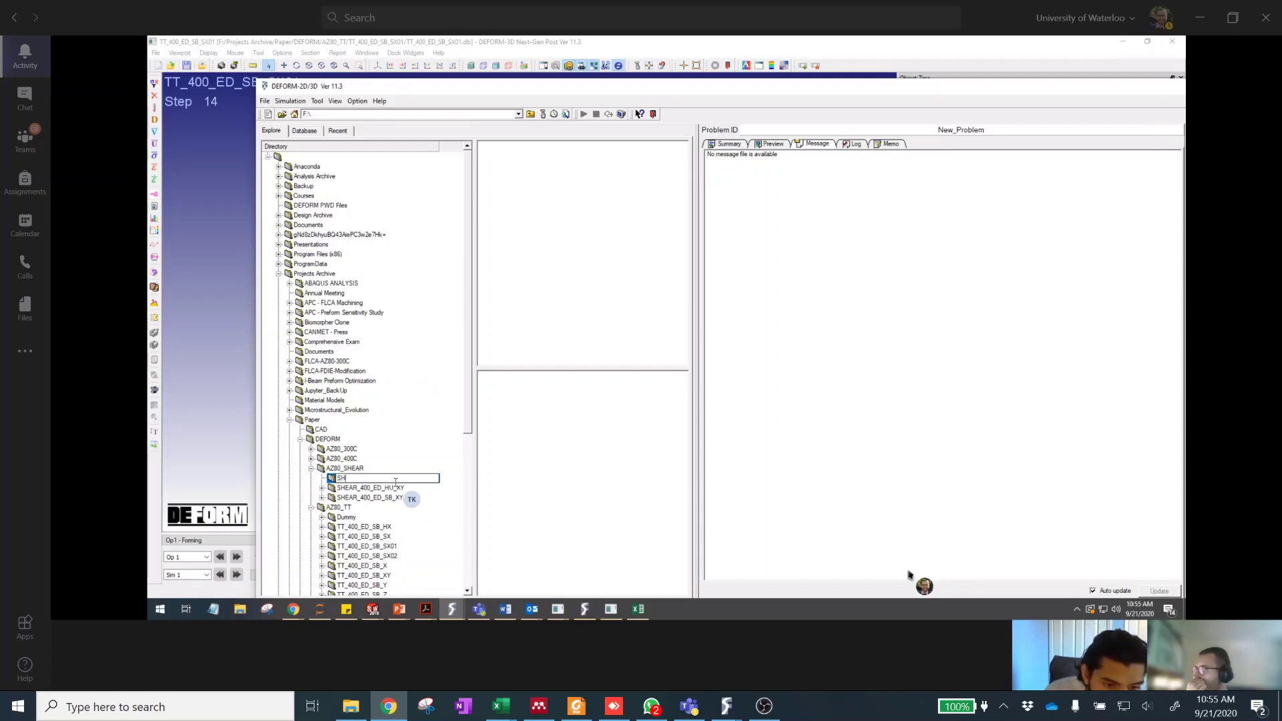
type("EAR_400_ED_HU_XY_S")
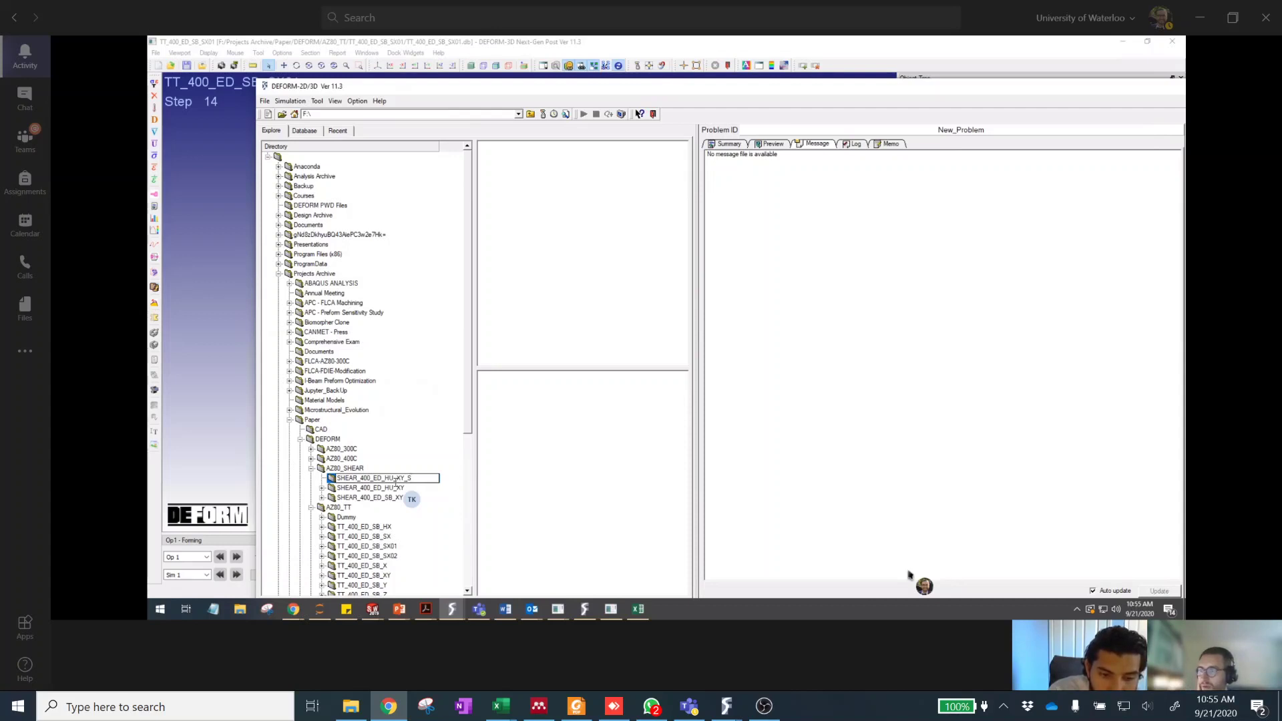
key("BackSpace")
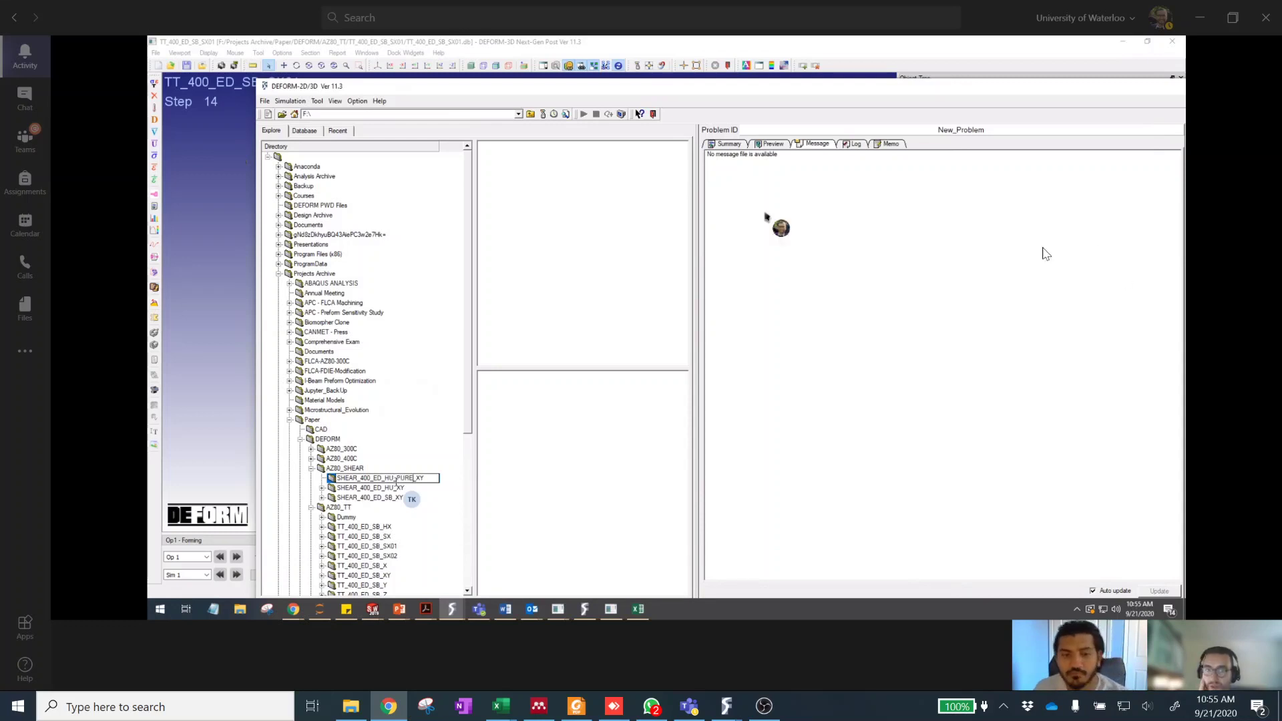
key("Return")
key("Up")
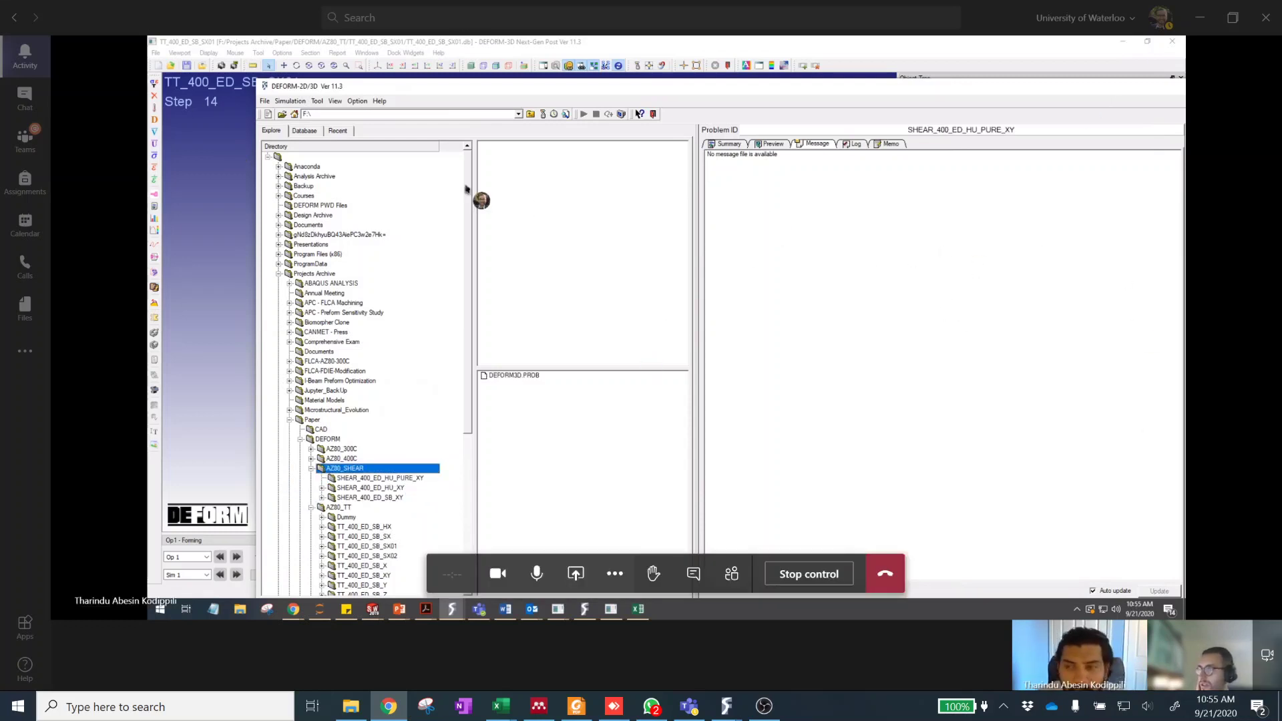
Minimize the DEFORM-2D/3D main window and return to the TT_400_ED_SB_SX01 post-processor result.
left_click(1184, 86)
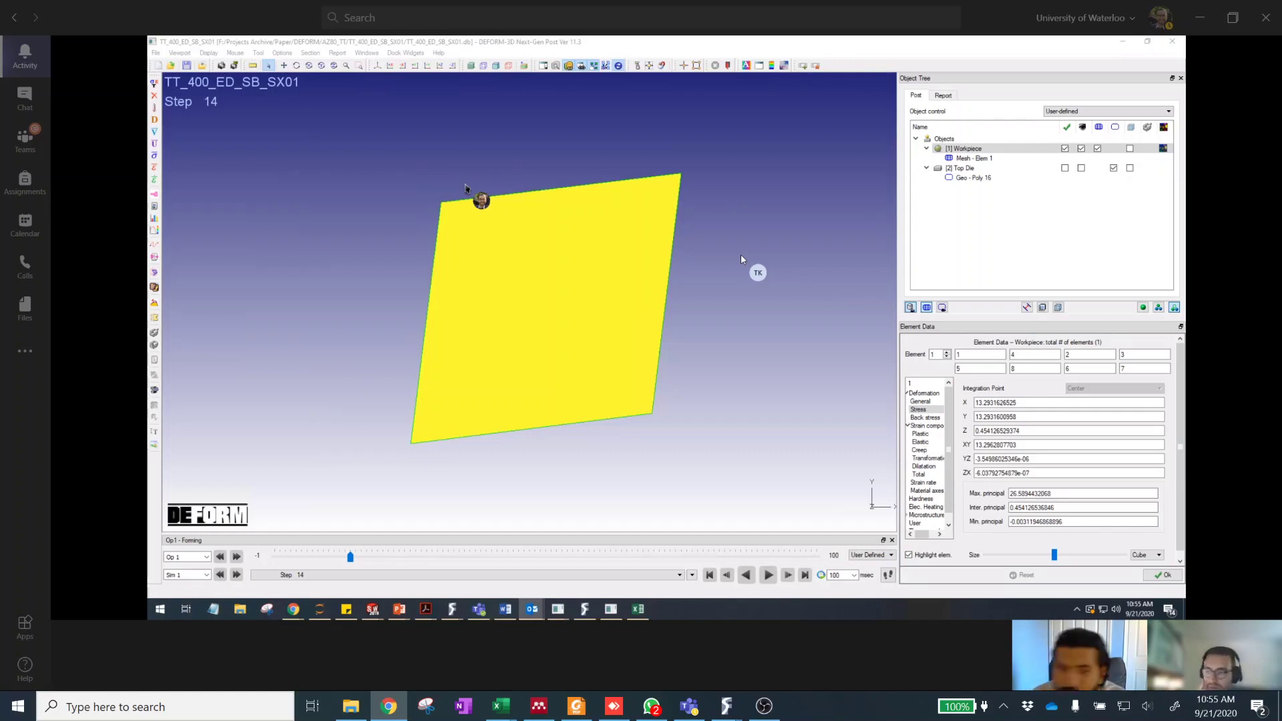
left_click(611, 609)
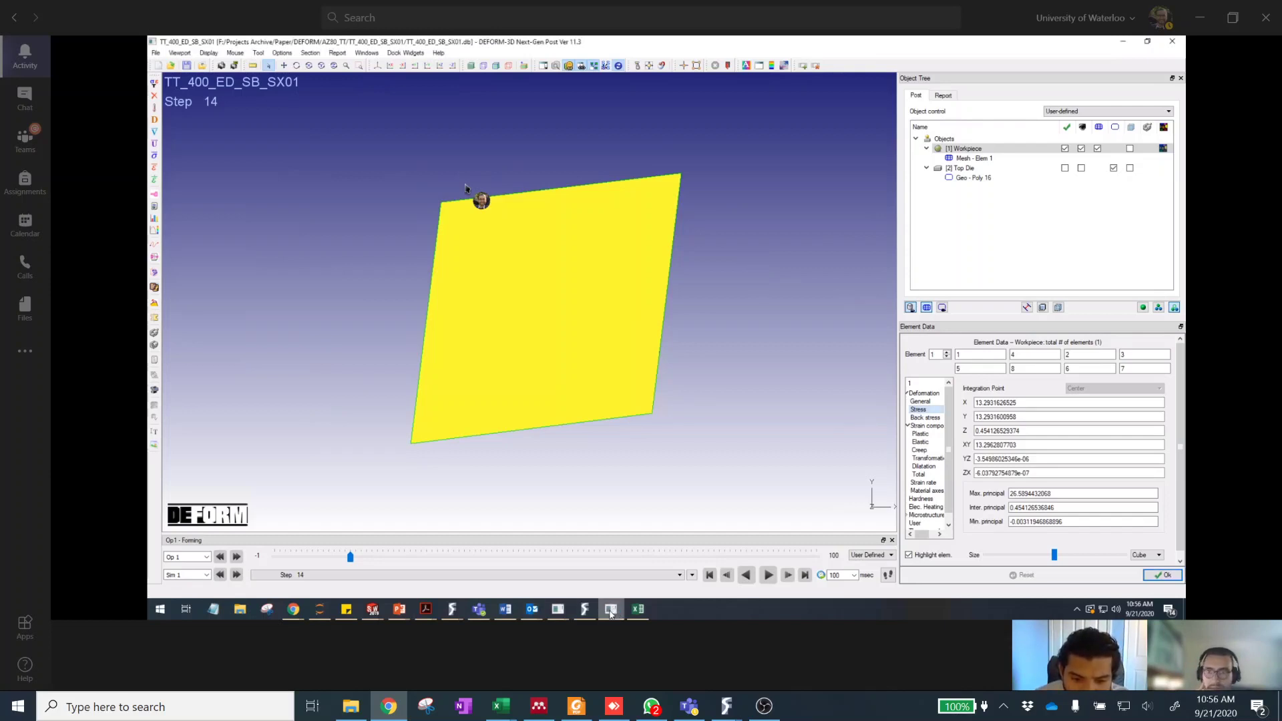
left_click(610, 612)
left_click(610, 612)
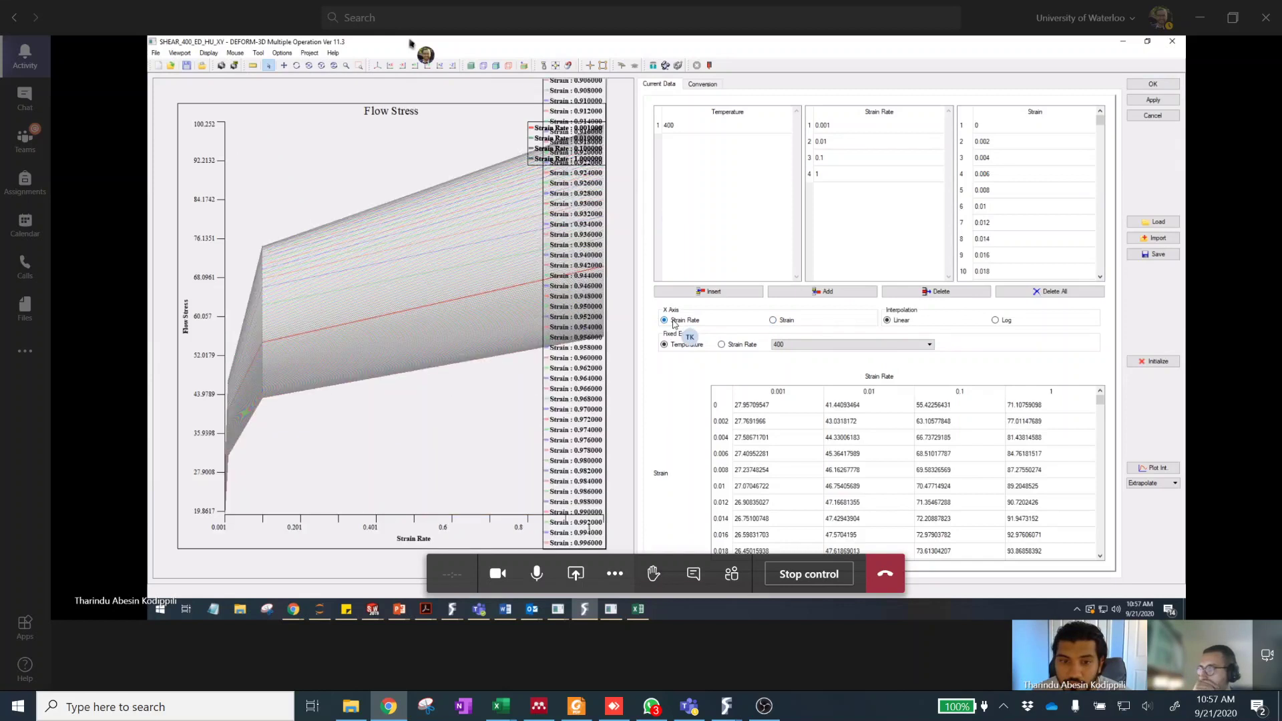
Plot the material's flow stress against strain and inspect the 0.1 strain rate data at temperature 400.
left_click(786, 321)
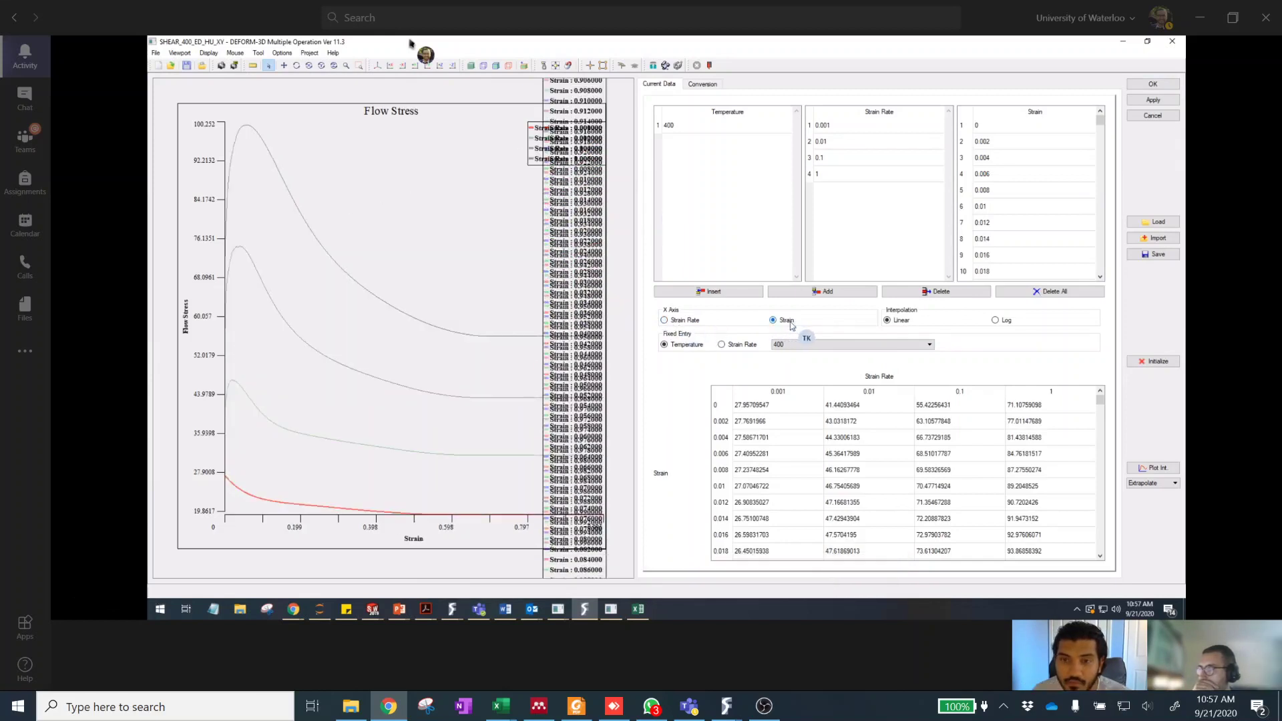
left_click(836, 142)
left_click(836, 160)
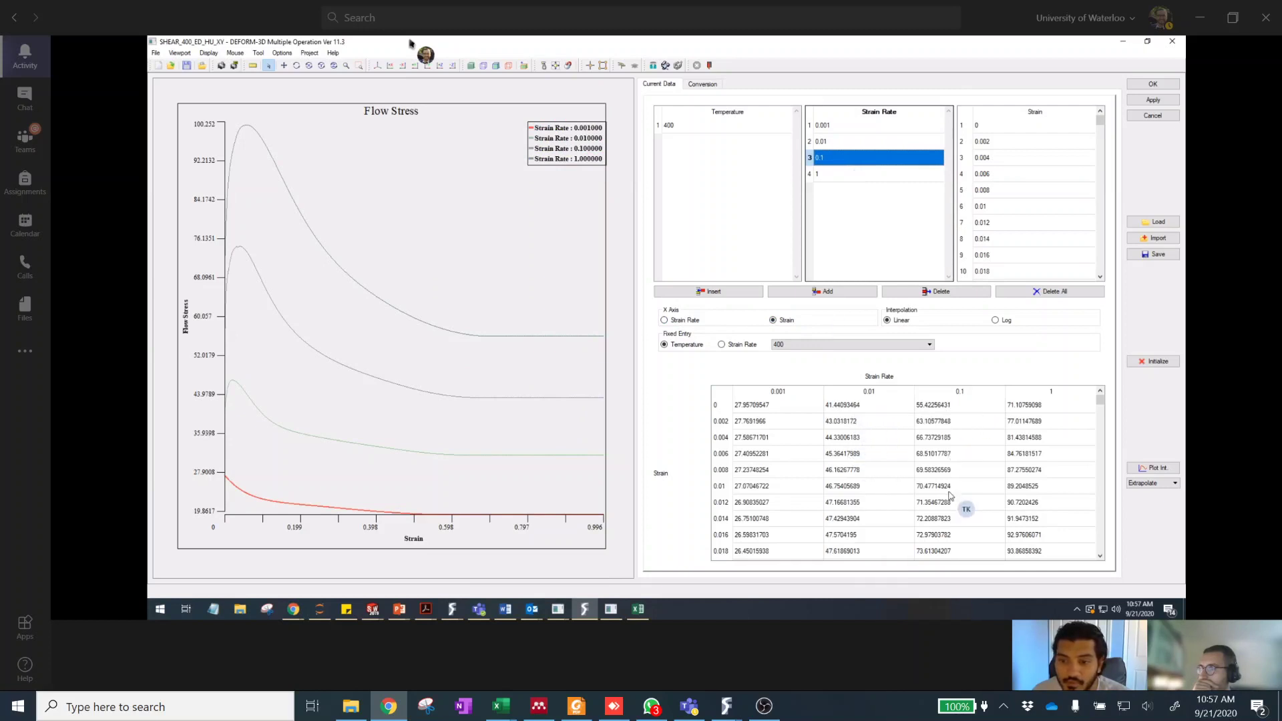
left_click(965, 393)
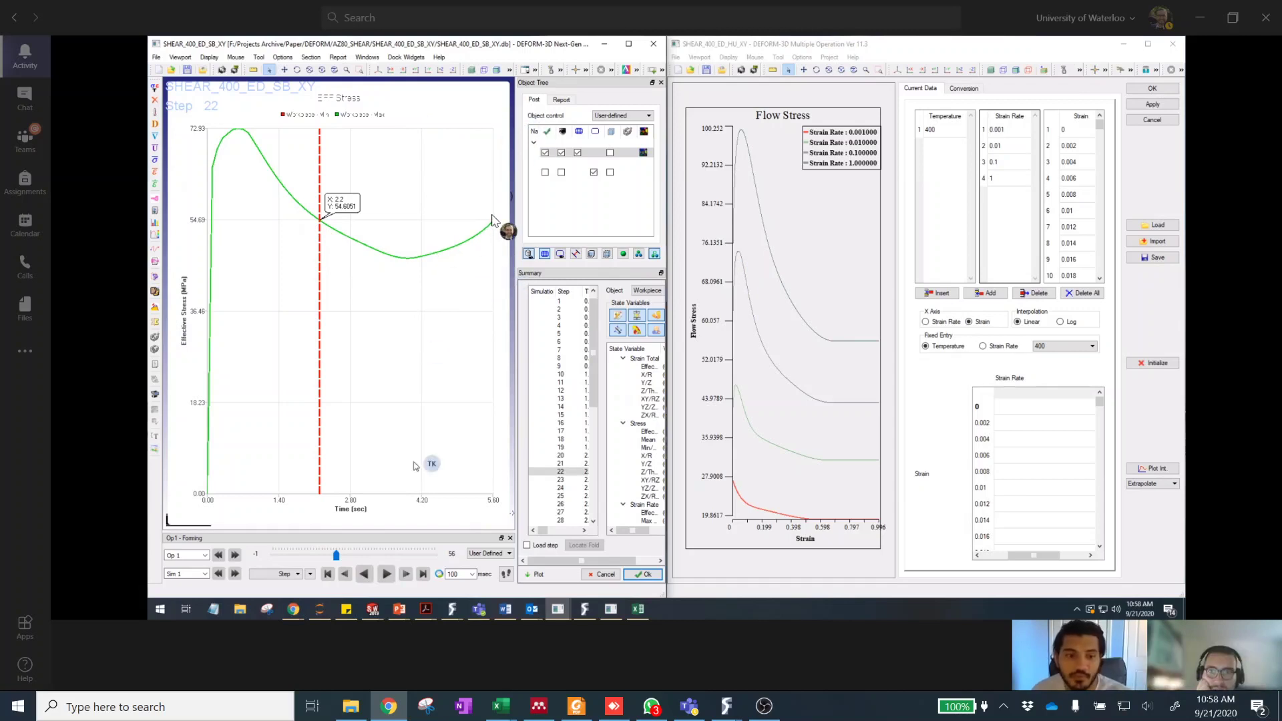
Check the SHEAR_400_ED_SB_XY effective stress curve at steps 40 and 41, and delete the graph.
left_click(404, 556)
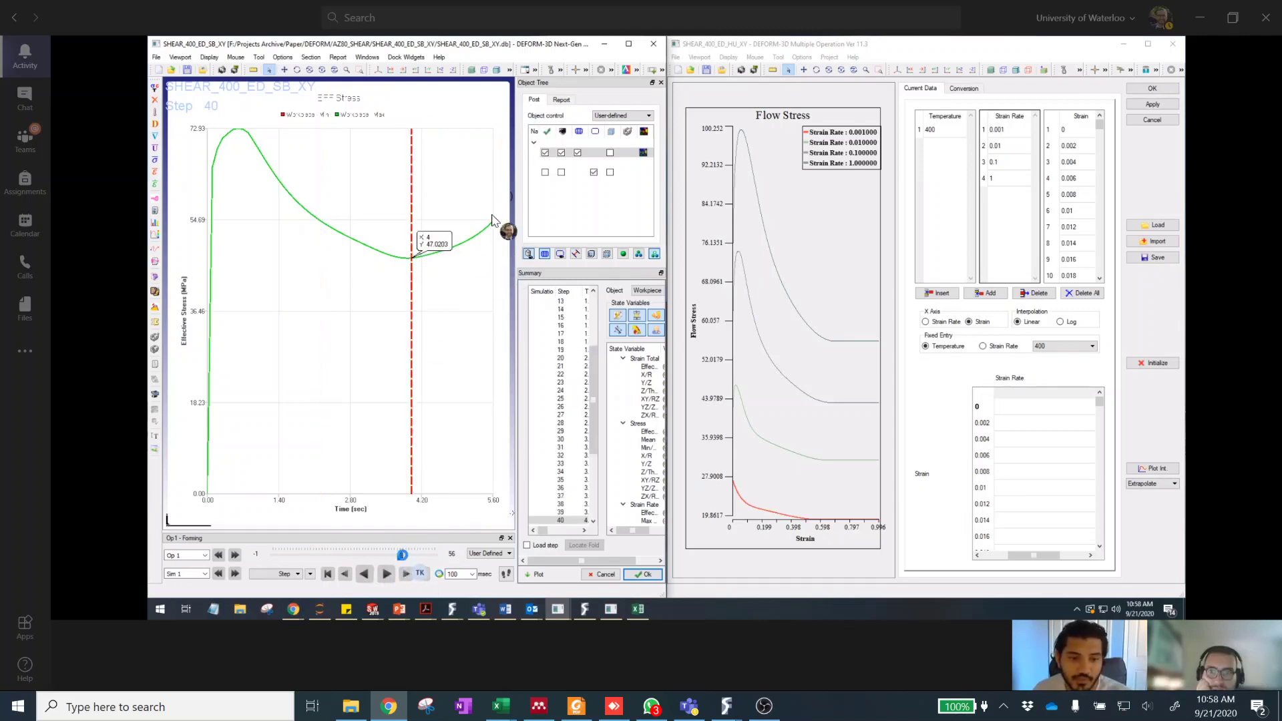
left_click_drag(397, 556, 391, 556)
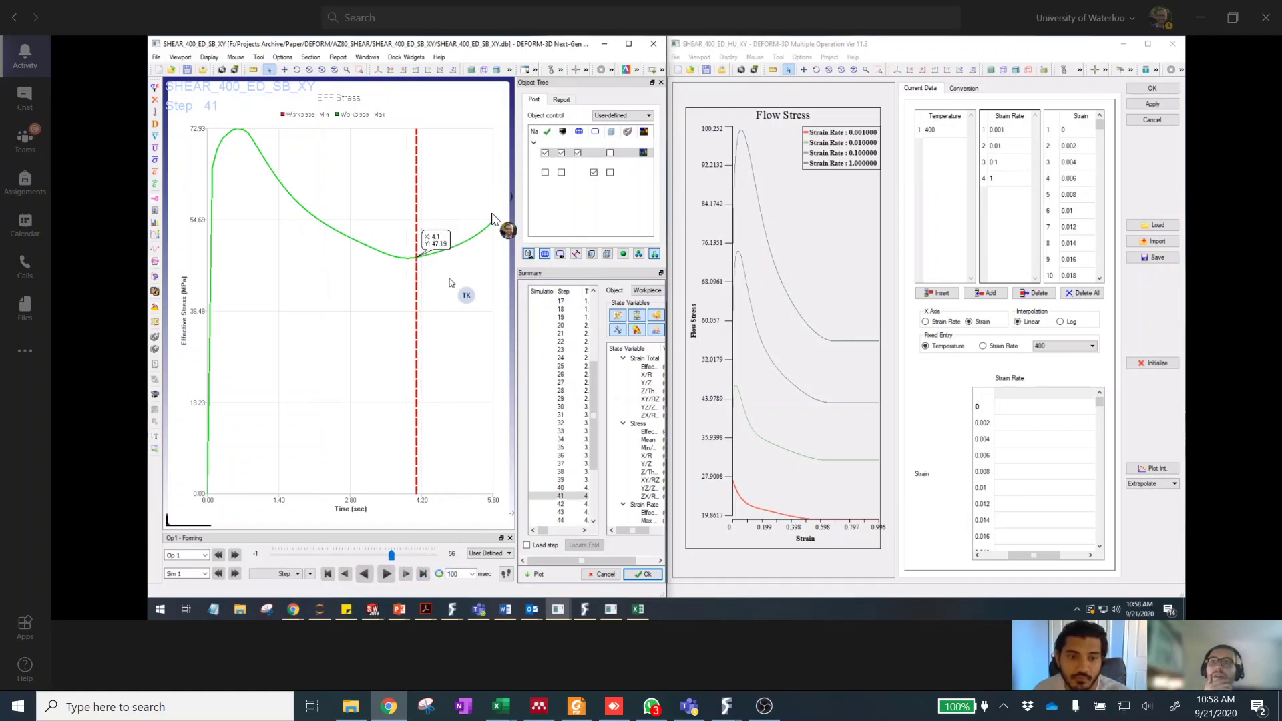
right_click(490, 94)
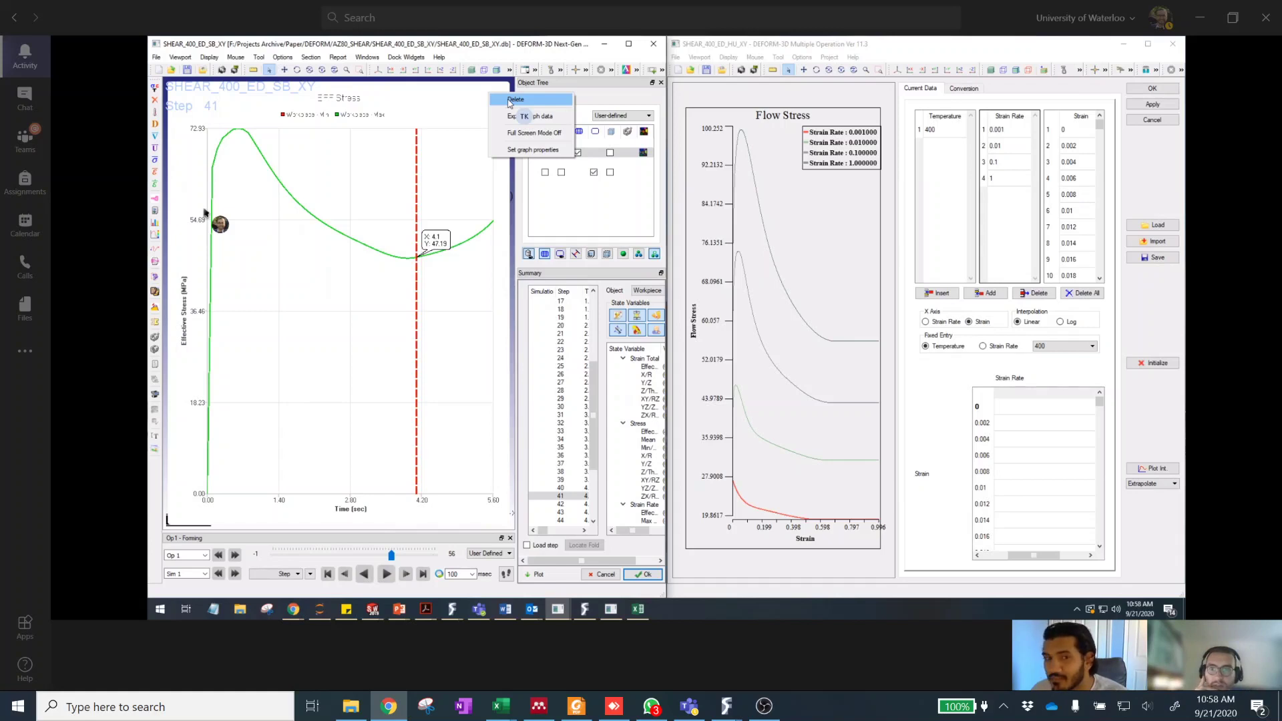
left_click(509, 100)
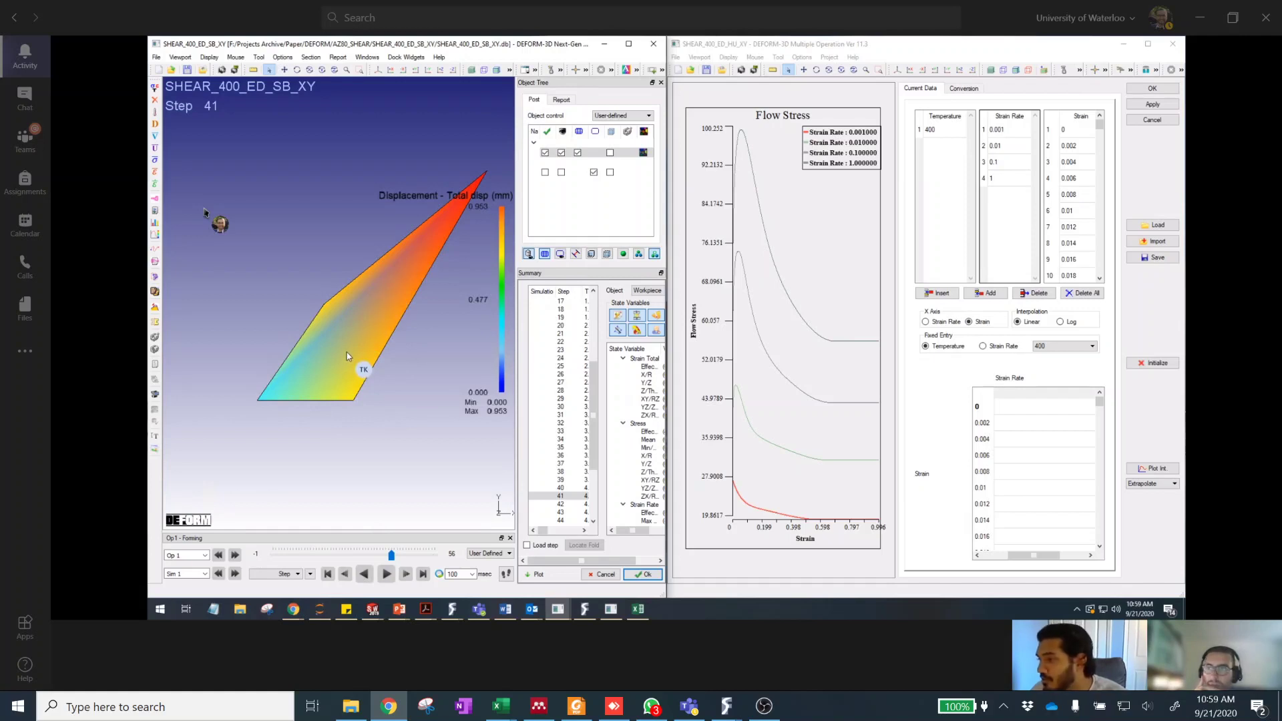
Minimize the SHEAR_400_ED_SB_XY result, cancel the maximized flow stress editor and switch to the TT_400_ED_SB_SX01 result.
left_click(605, 45)
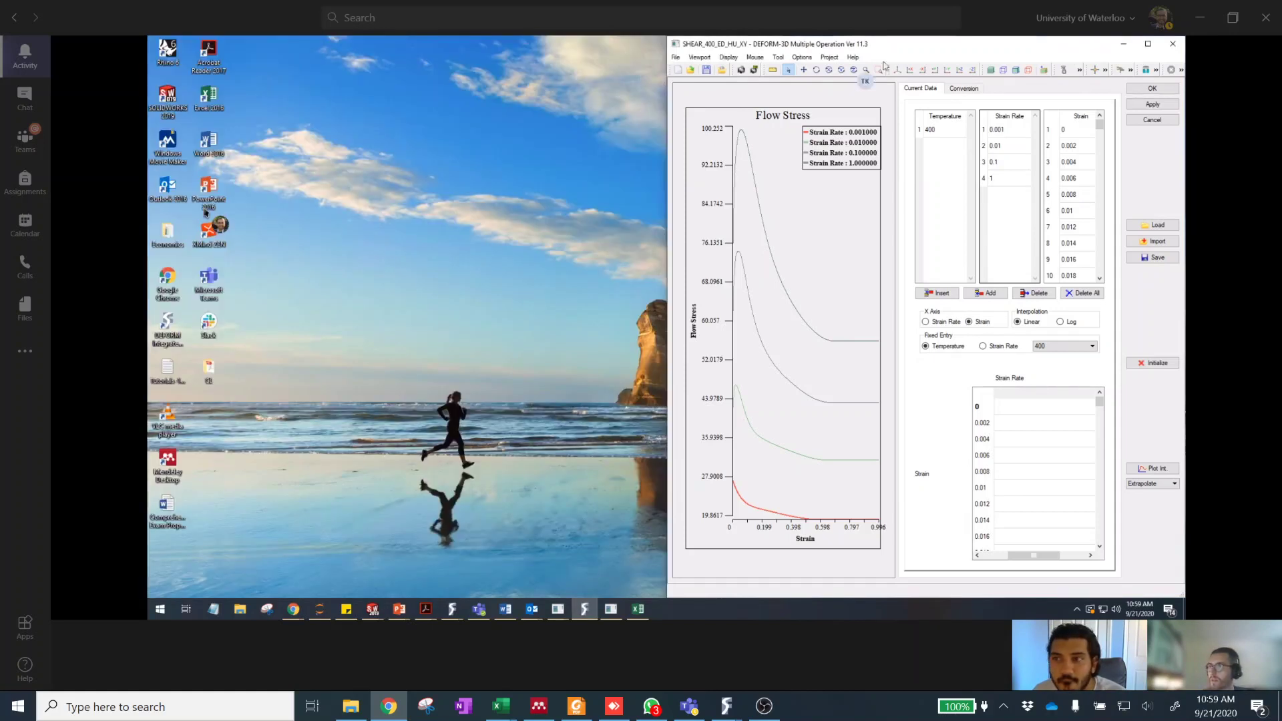
left_click(1147, 44)
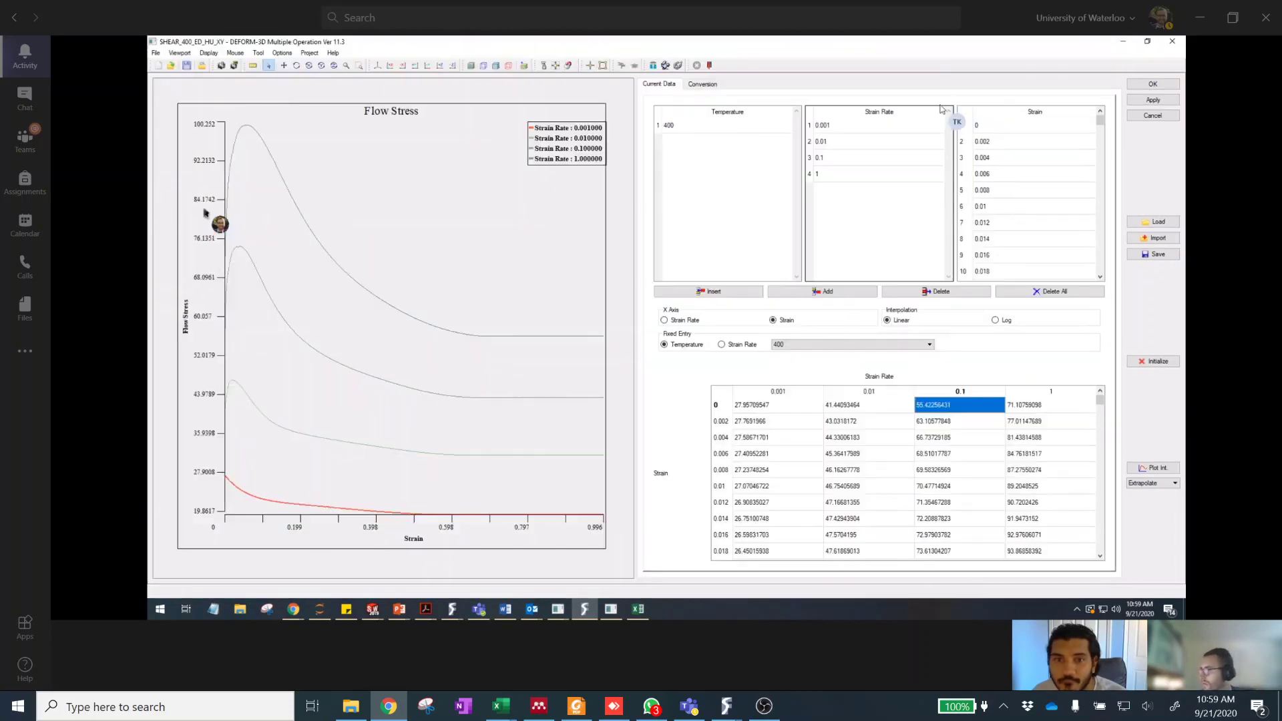
left_click(1154, 117)
left_click(610, 608)
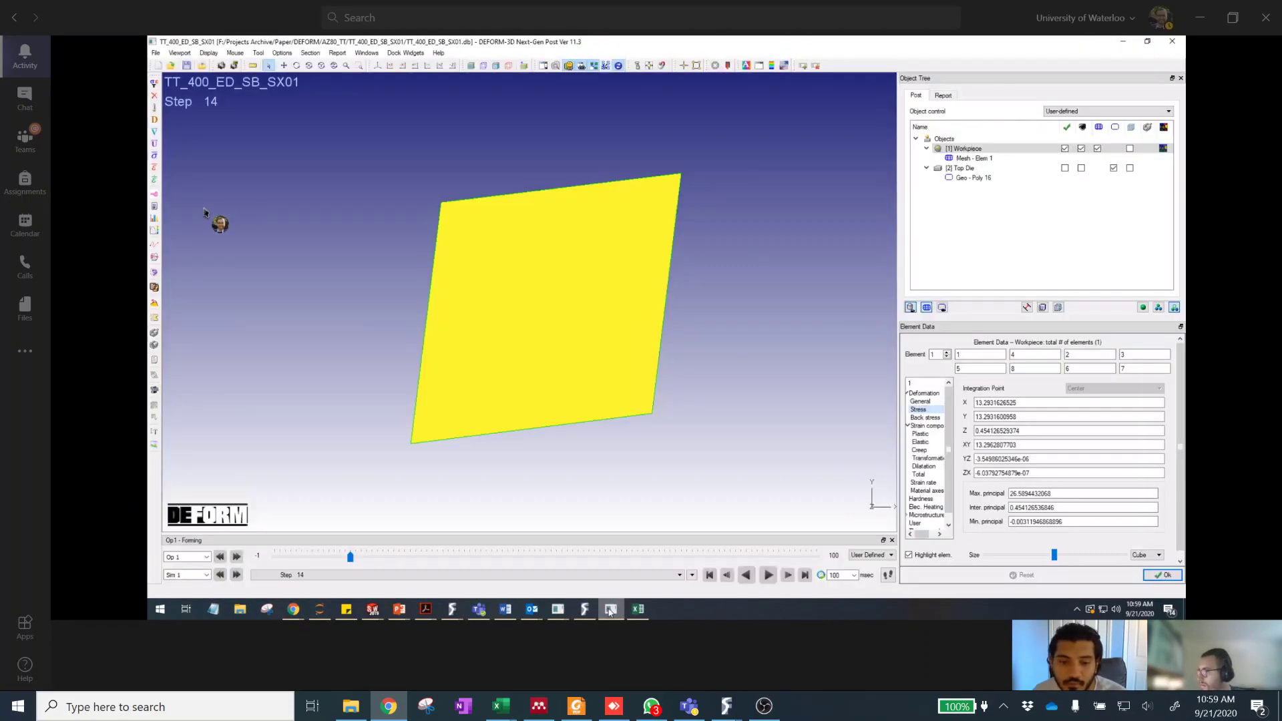
mouse_move(609, 610)
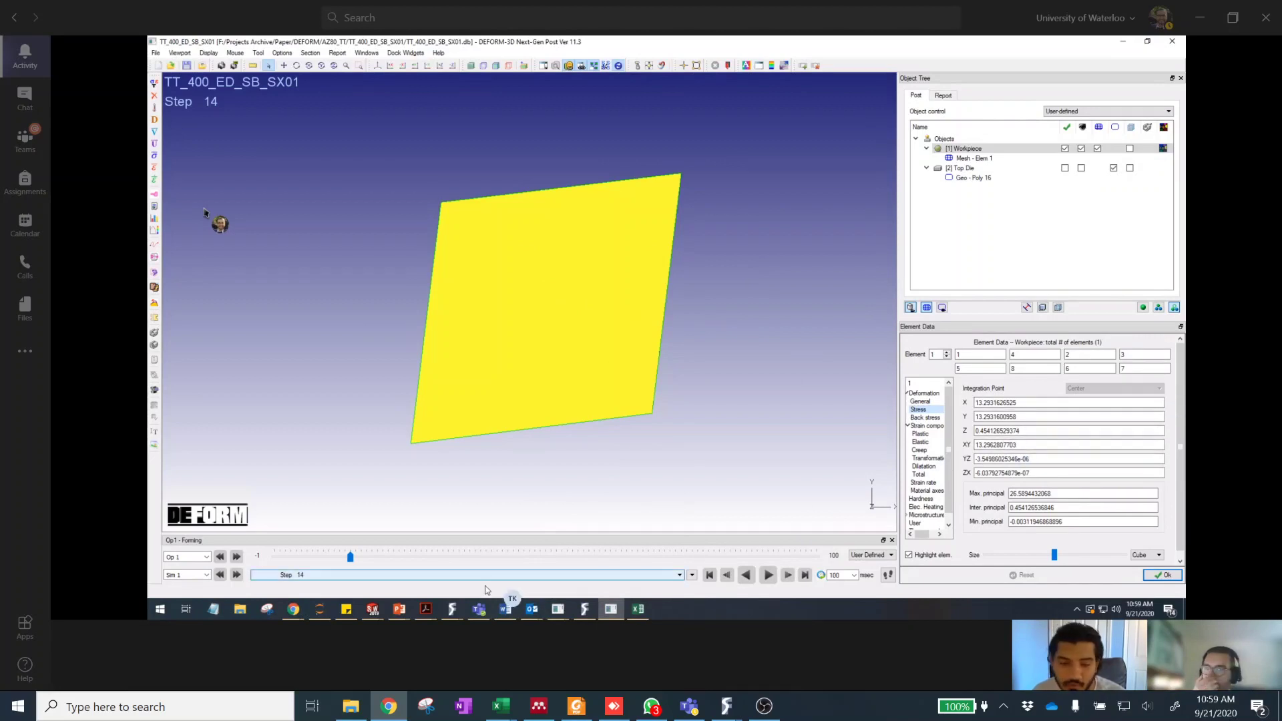
Switch to the DEFORM-2D/3D main window, reposition it and copy the name of the SHEAR_400_ED_HU_PURE_XY problem.
left_click(524, 526)
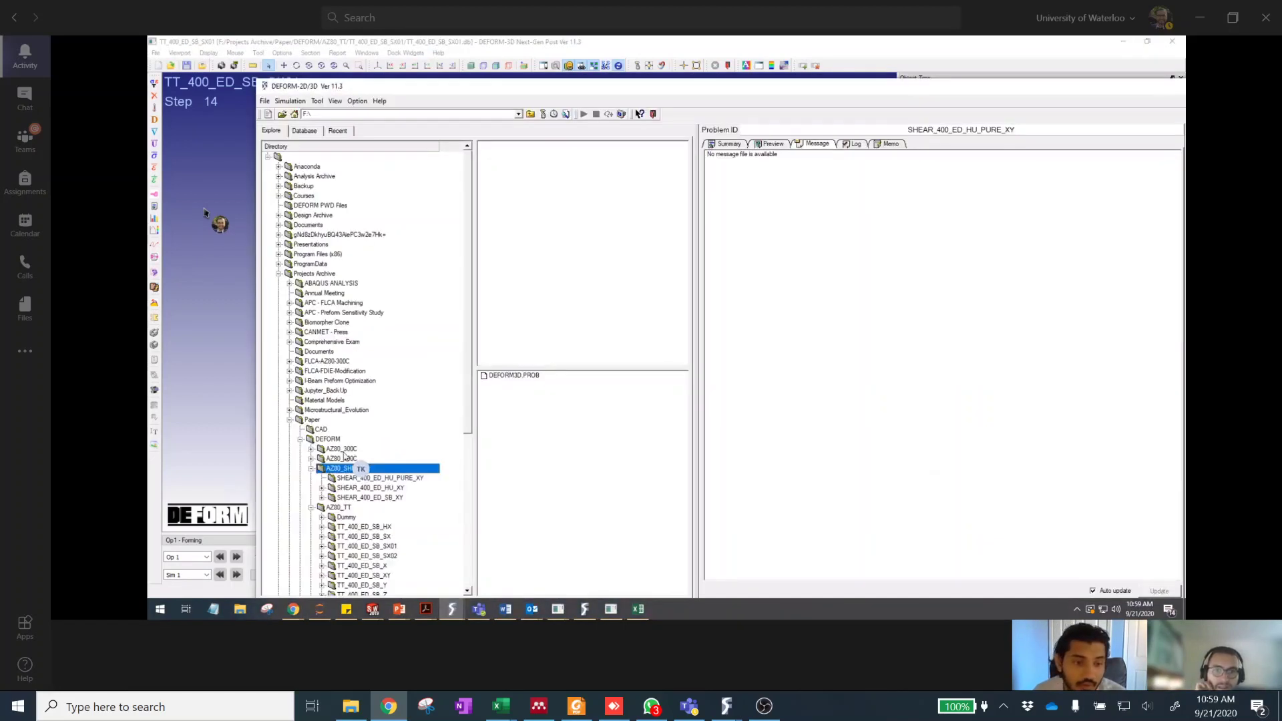
left_click(417, 479)
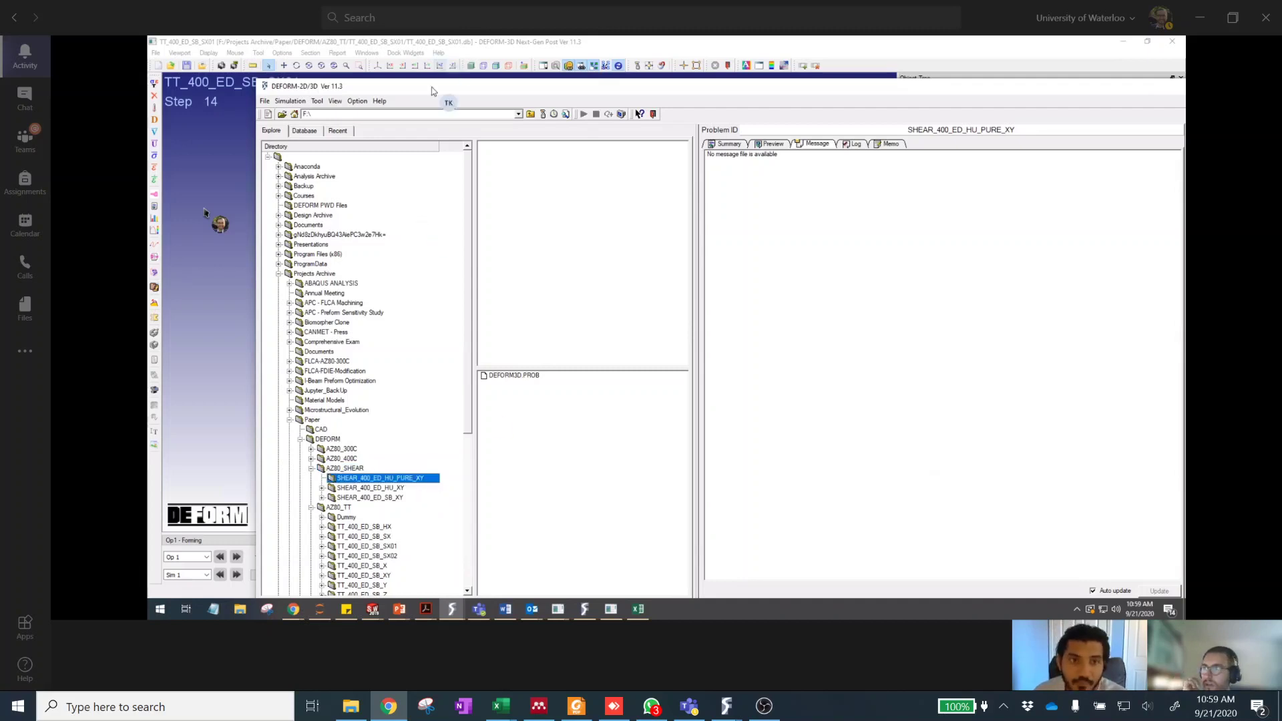
left_click_drag(432, 88, 382, 39)
right_click(339, 435)
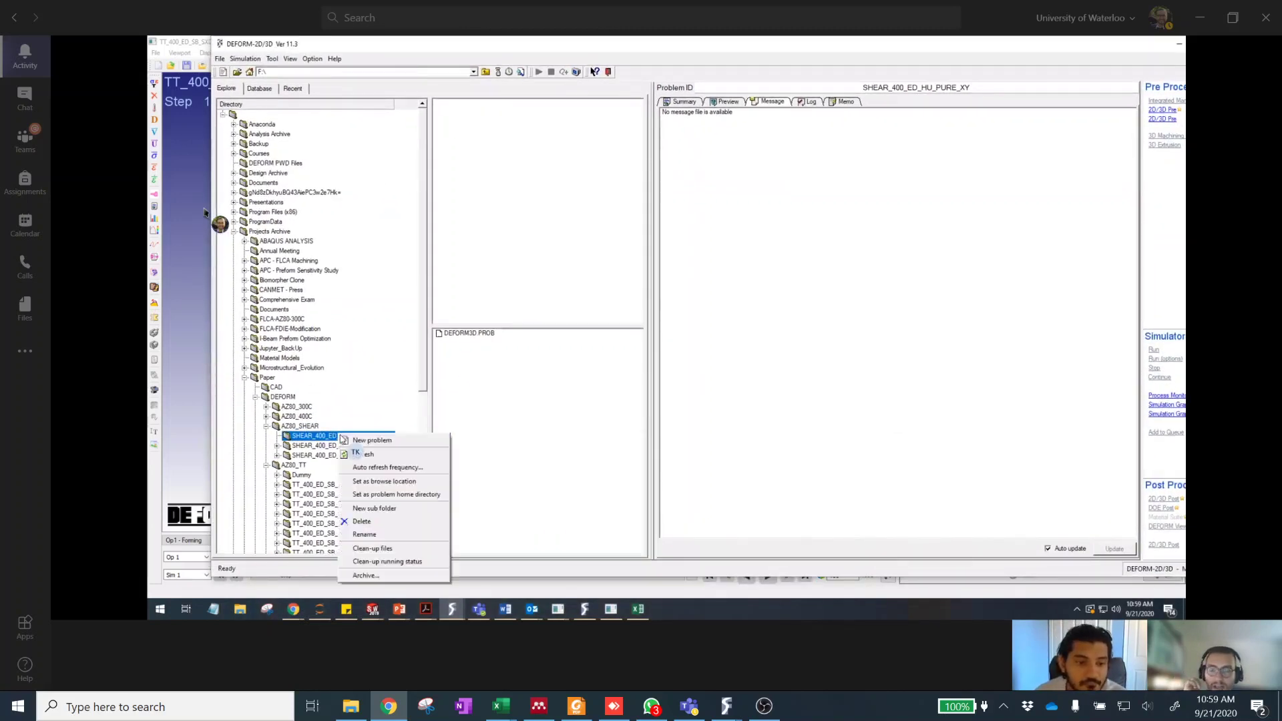
left_click(384, 534)
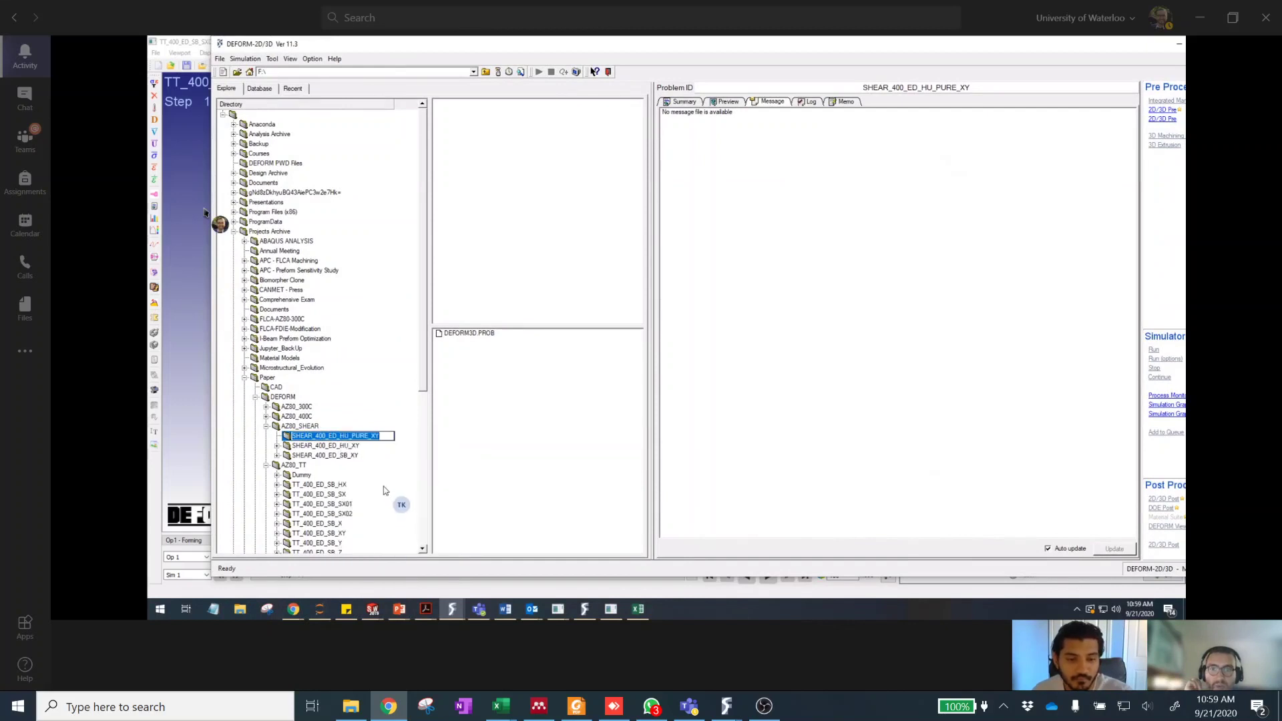
key("Return")
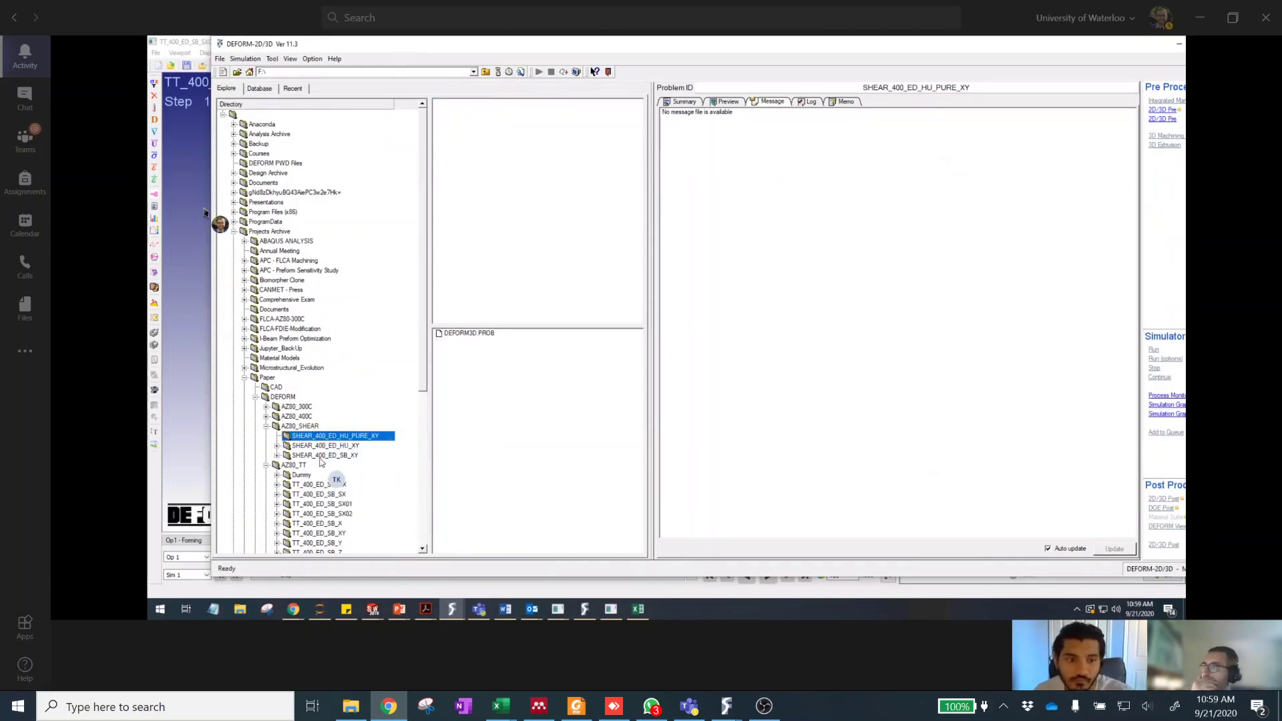
Delete the SHEAR_400_ED_HU_PURE_XY problem directory from AZ80_SHEAR.
right_click(323, 435)
left_click(353, 521)
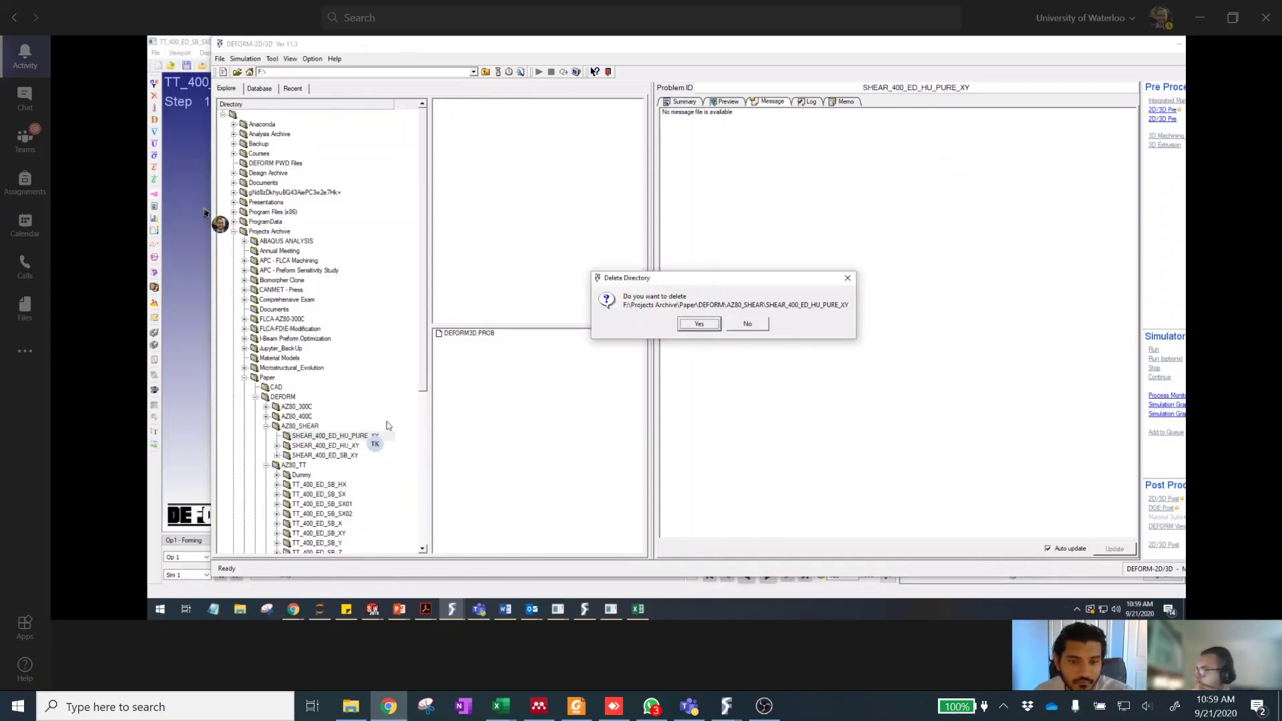
left_click(699, 323)
Set up a new problem under the AZ80_SHEAR directory with the project name SHEAR_400_ED_HU_PURE_XY.
left_click(347, 426)
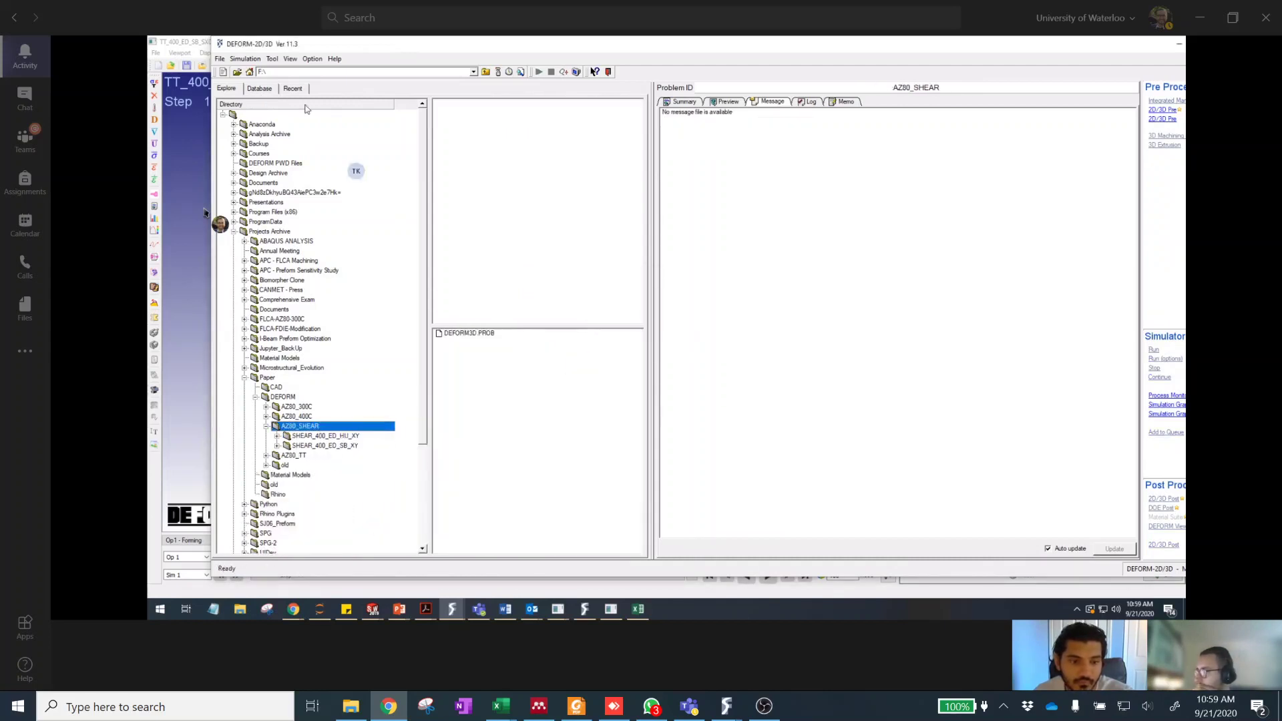
left_click(223, 71)
left_click(762, 408)
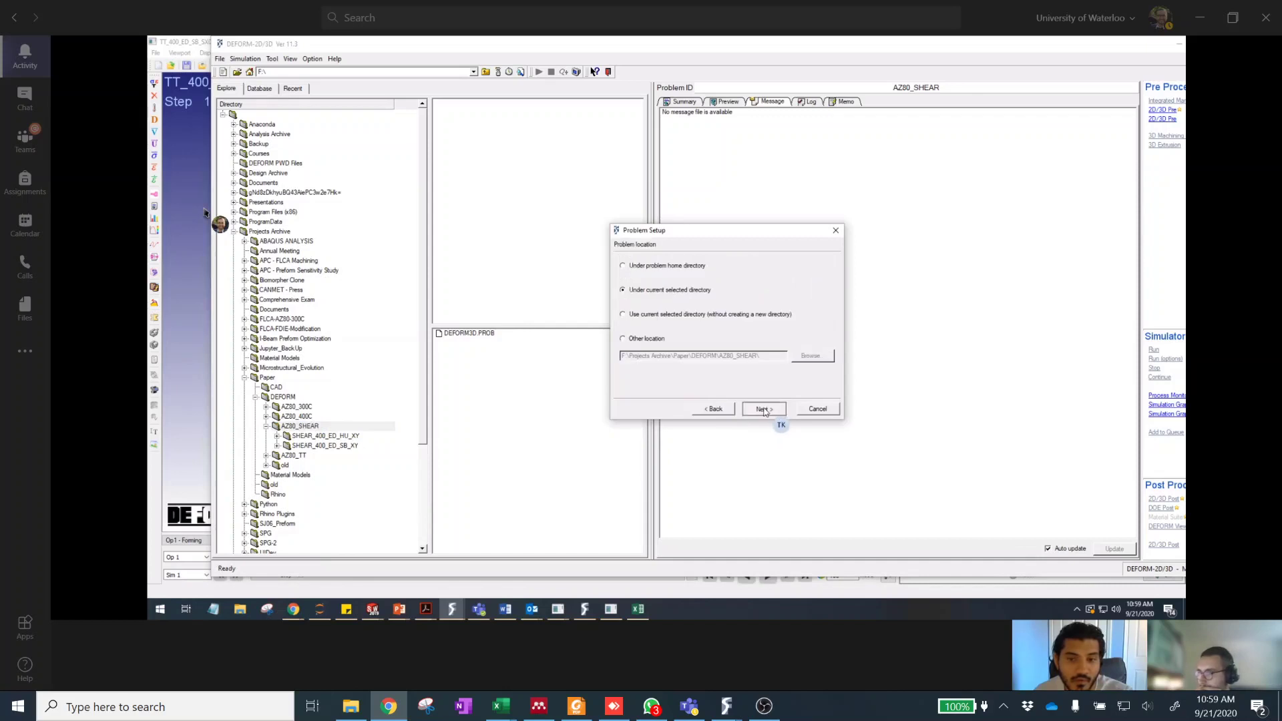
left_click(763, 409)
left_click(763, 408)
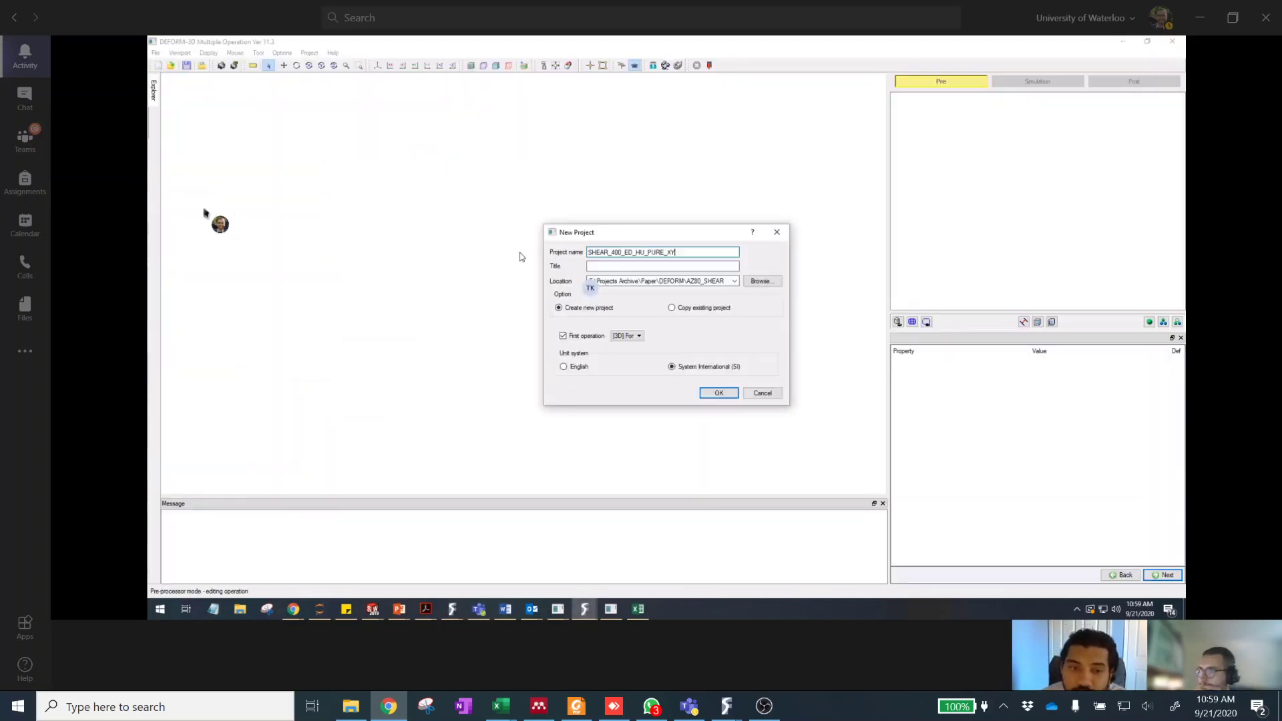
Create the new project as a copy of TT_400_ED_SB_SX01.moproj from the AZ80_TT folder and open it in the preprocessor.
left_click(715, 309)
left_click(757, 342)
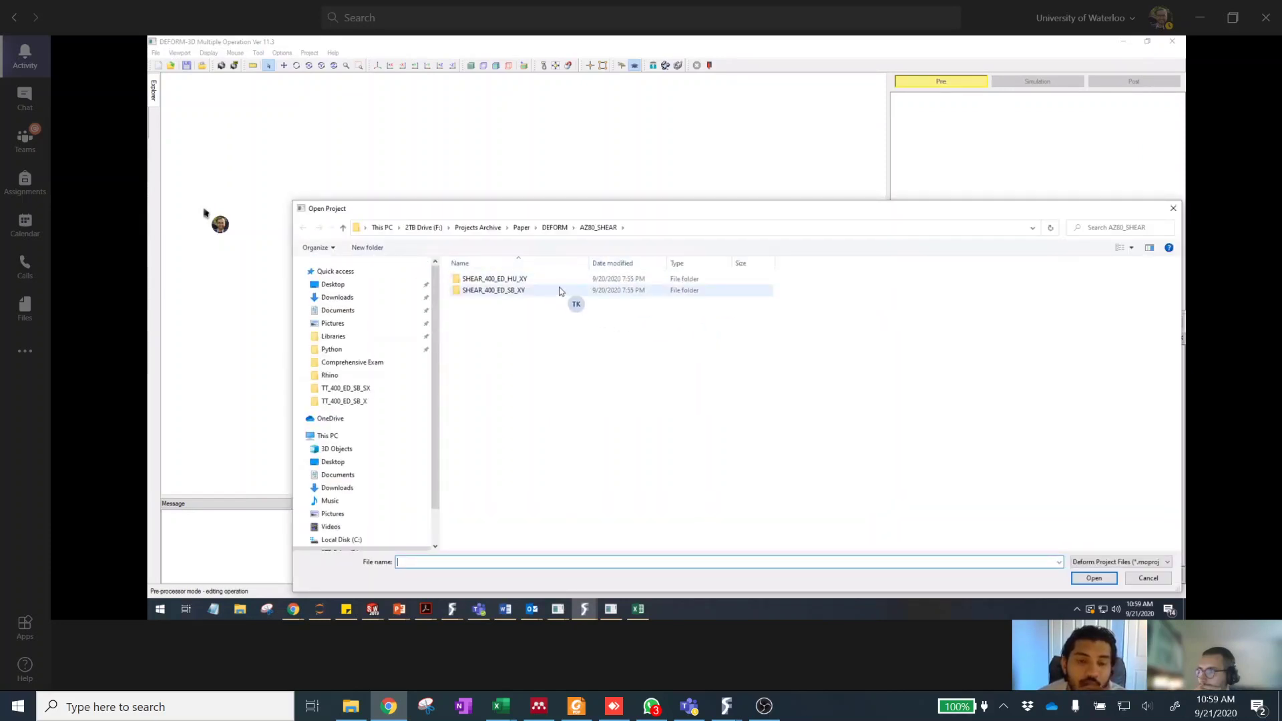
left_click(554, 227)
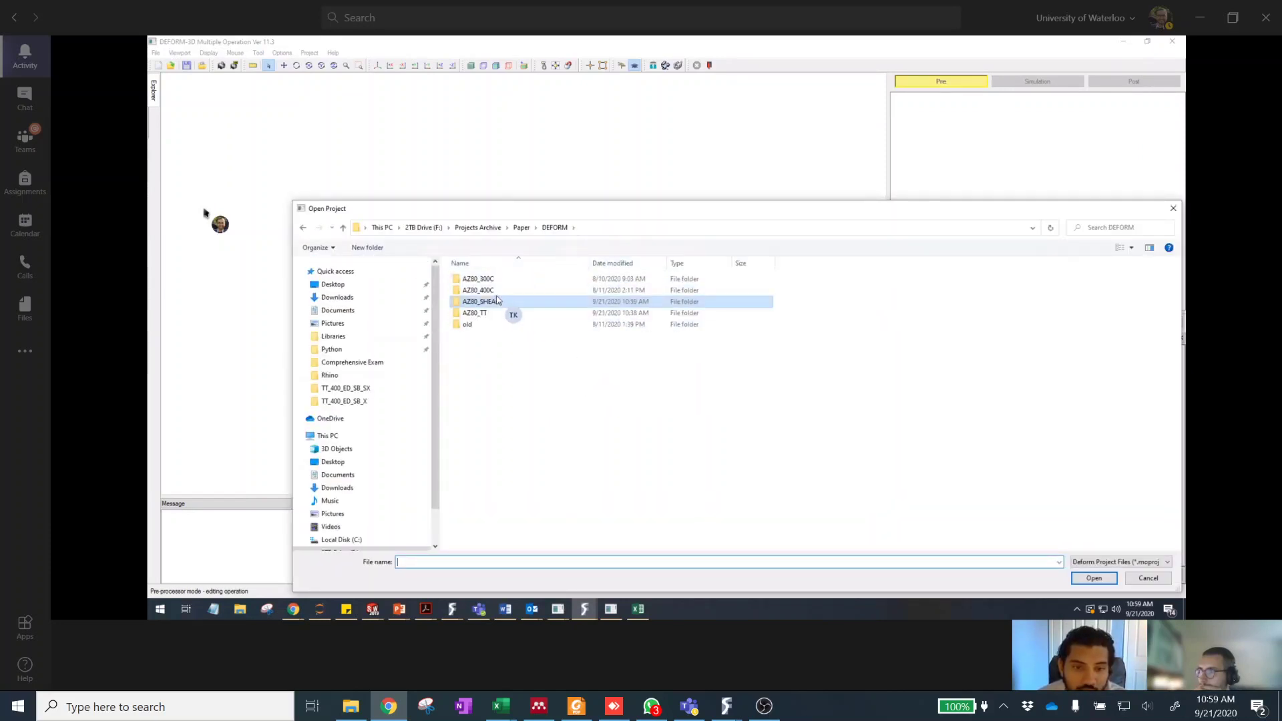
double_click(475, 312)
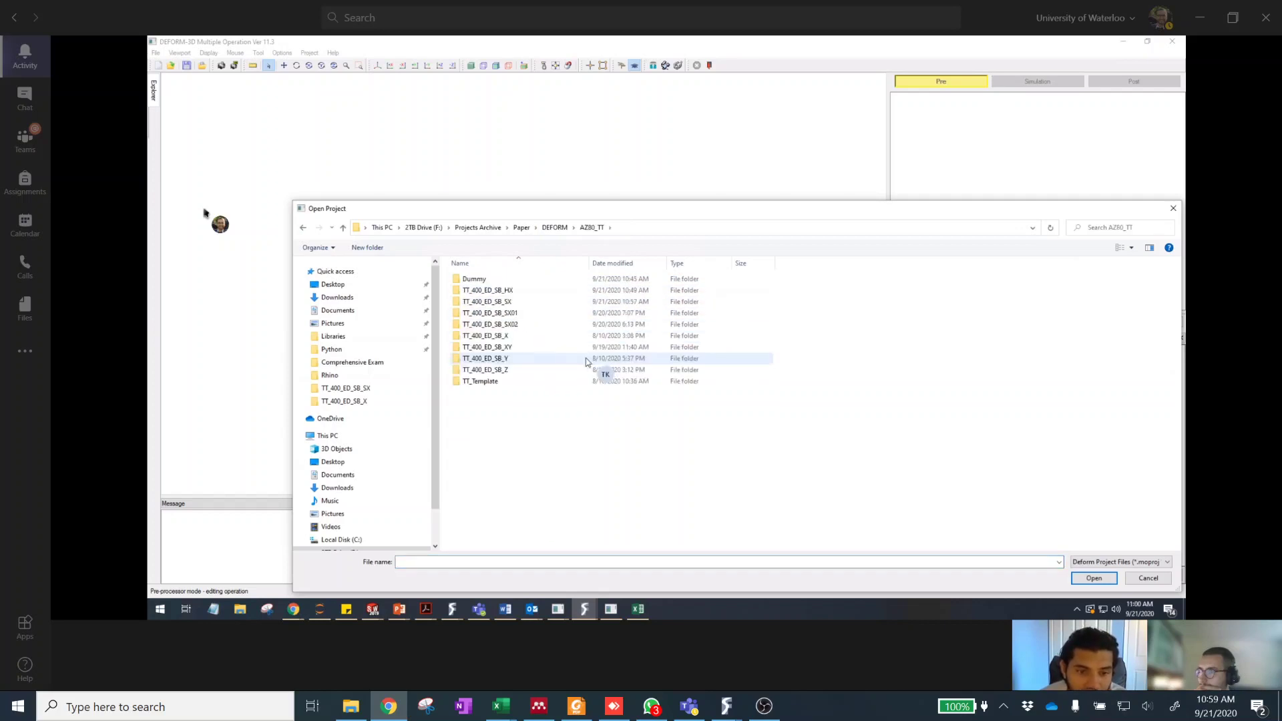
double_click(531, 325)
key("alt+Left")
double_click(509, 313)
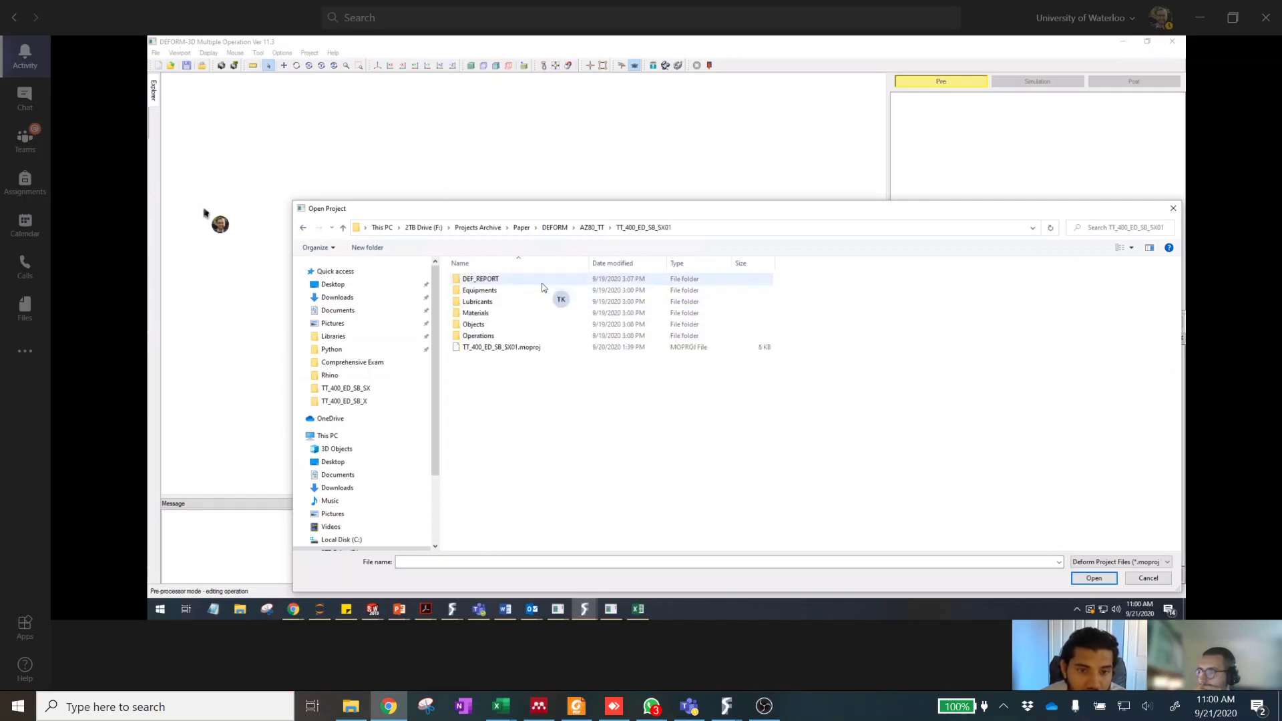
double_click(520, 346)
left_click(729, 393)
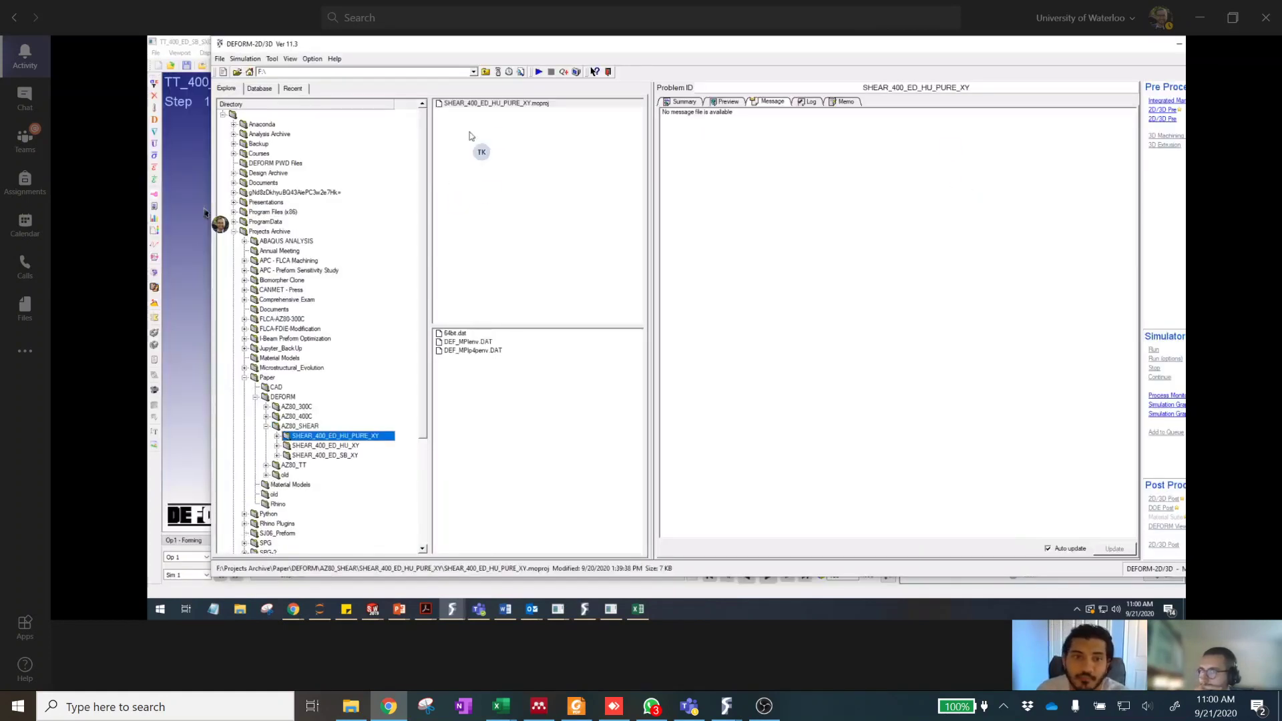
left_click(1172, 108)
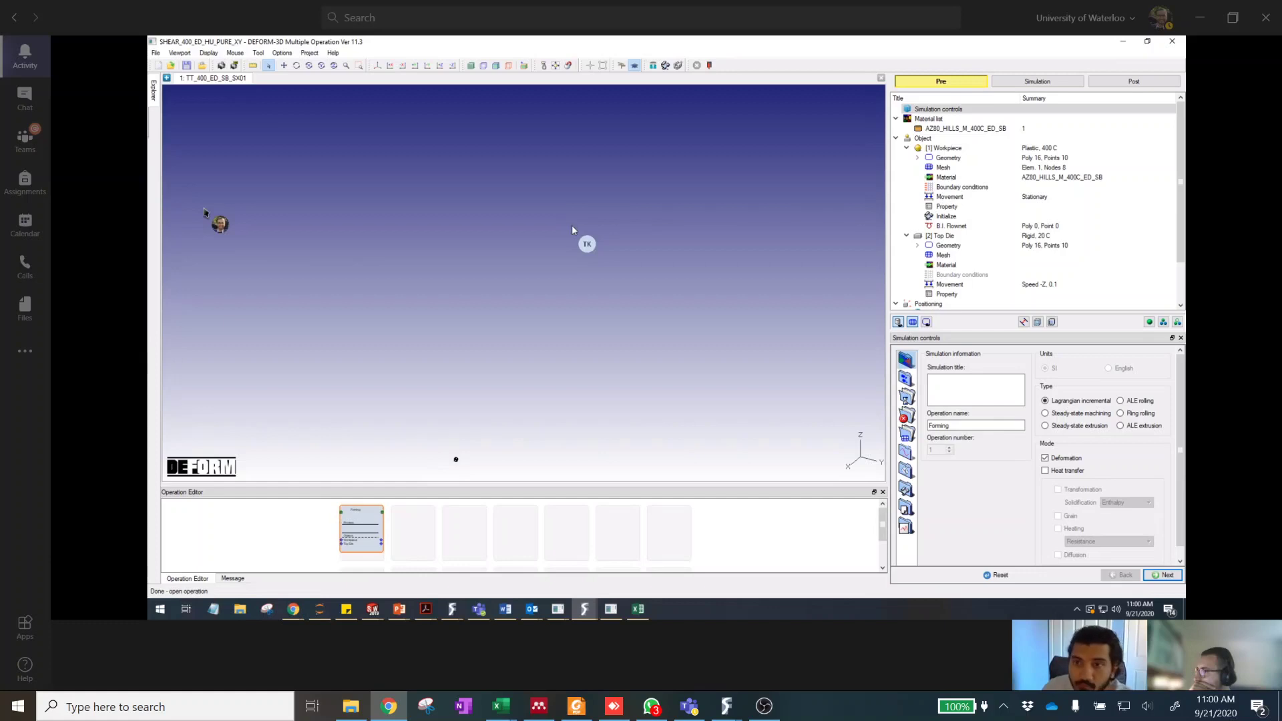
Open the workpiece's boundary conditions, view the element in the XY plane and check the 0.1 mm/sec Y and X velocities.
key("Down")
key("Down")
key("Down")
key("Down")
key("Down")
key("Down")
key("Down")
key("Down")
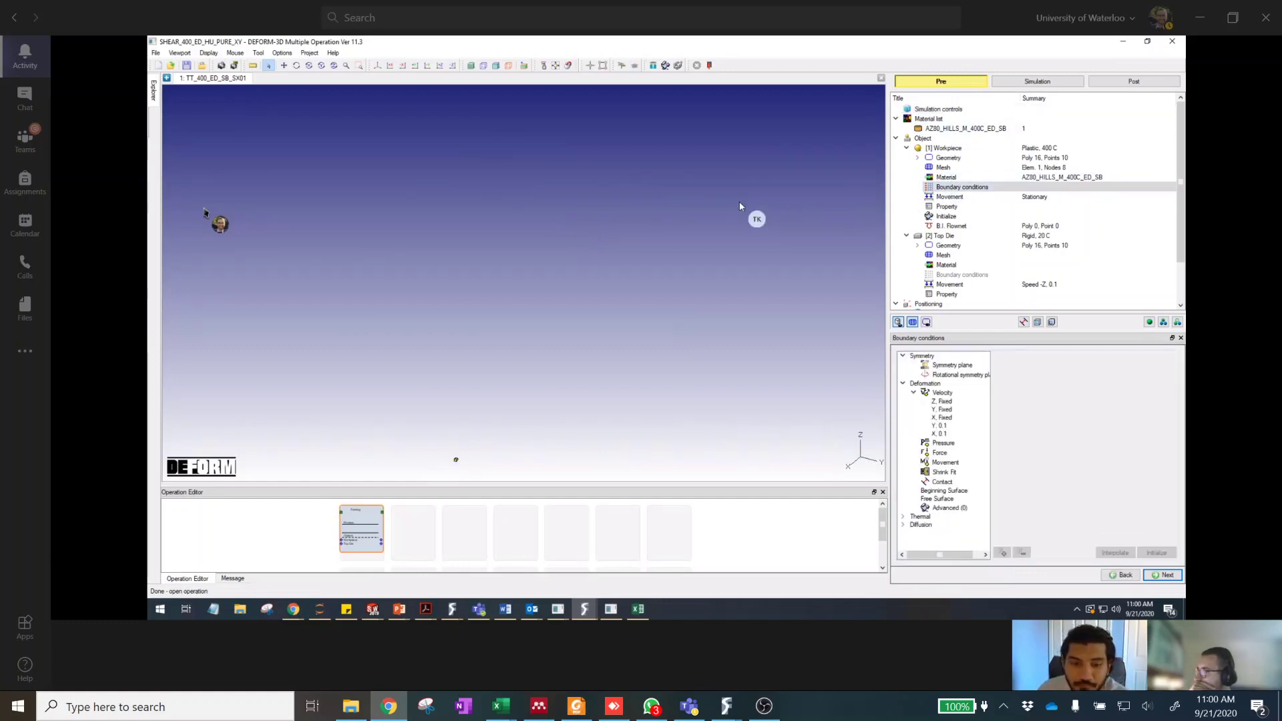
left_click(377, 65)
left_click(439, 66)
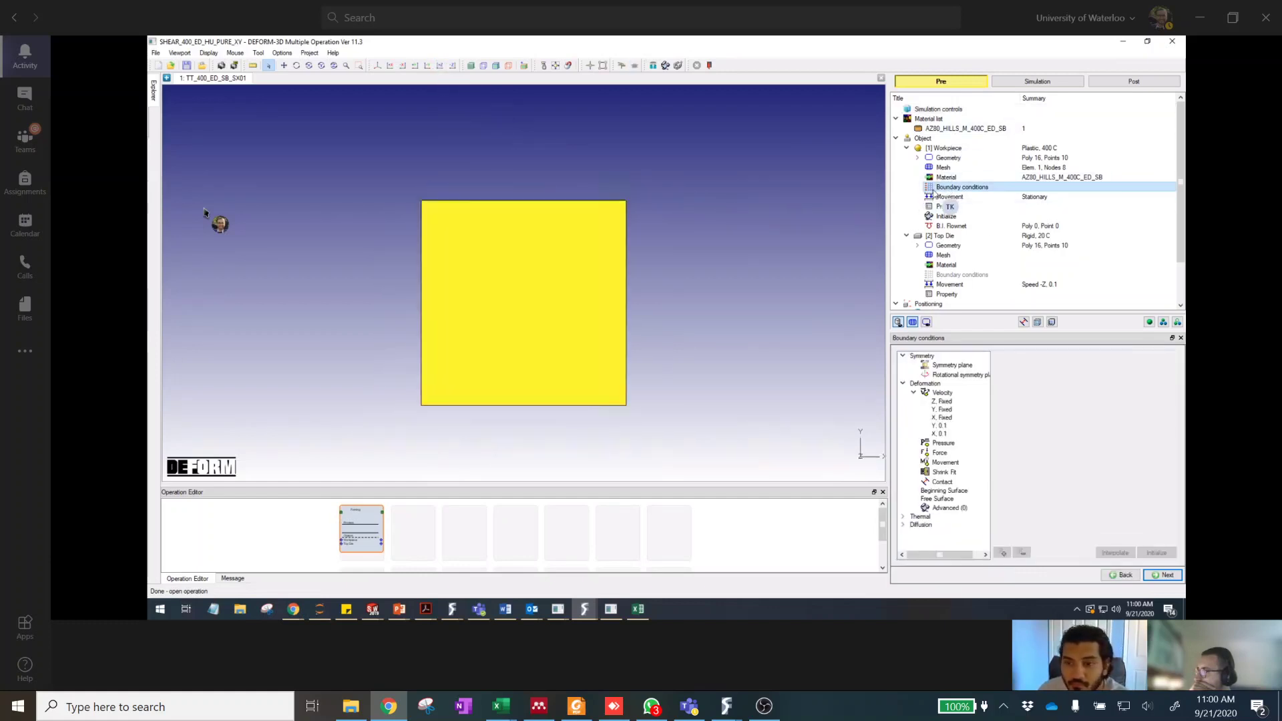
left_click(939, 425)
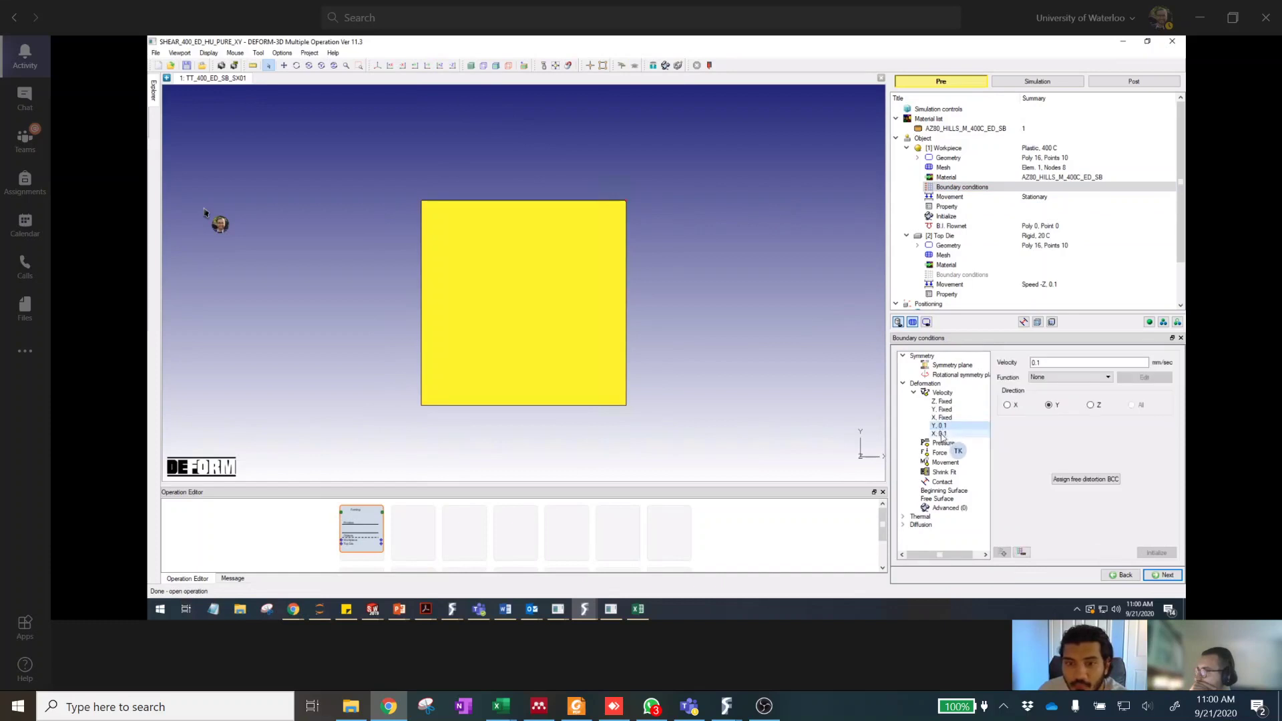
left_click(940, 434)
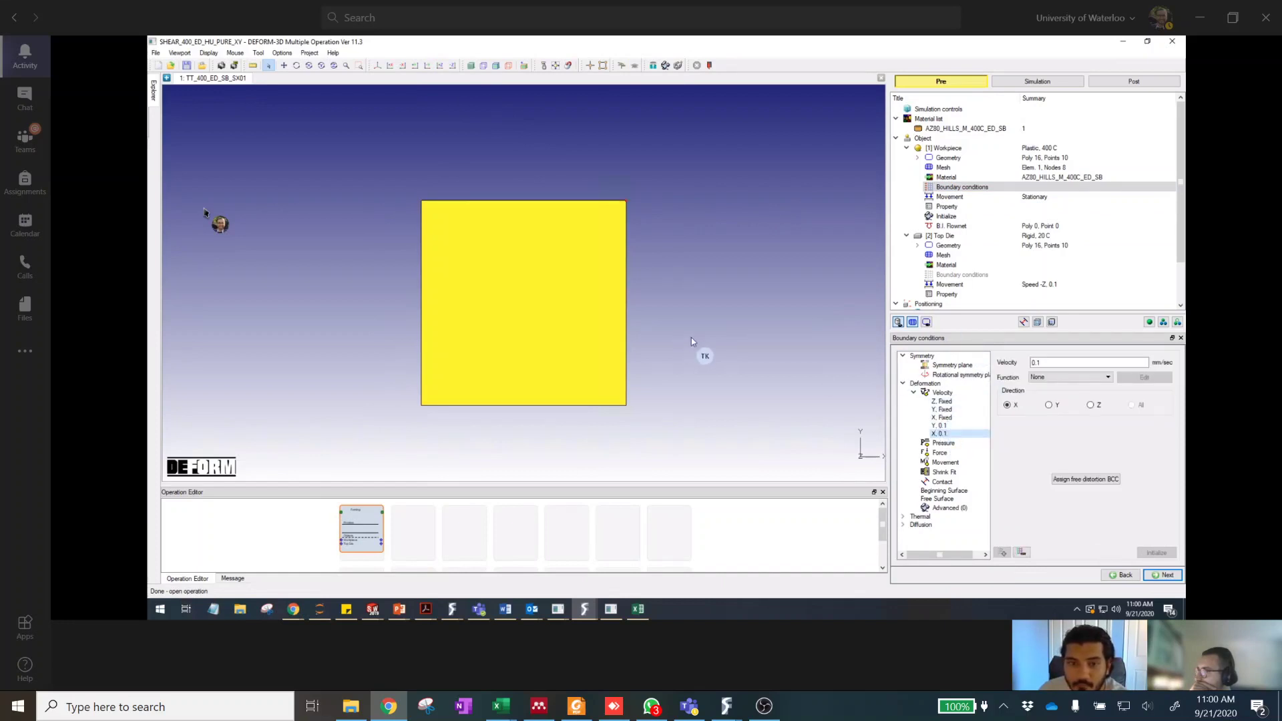
Display the element as a wireframe and examine which nodes carry the fixed X, Y and Z velocities and the 0.1 X velocity.
left_click(377, 65)
left_click(508, 65)
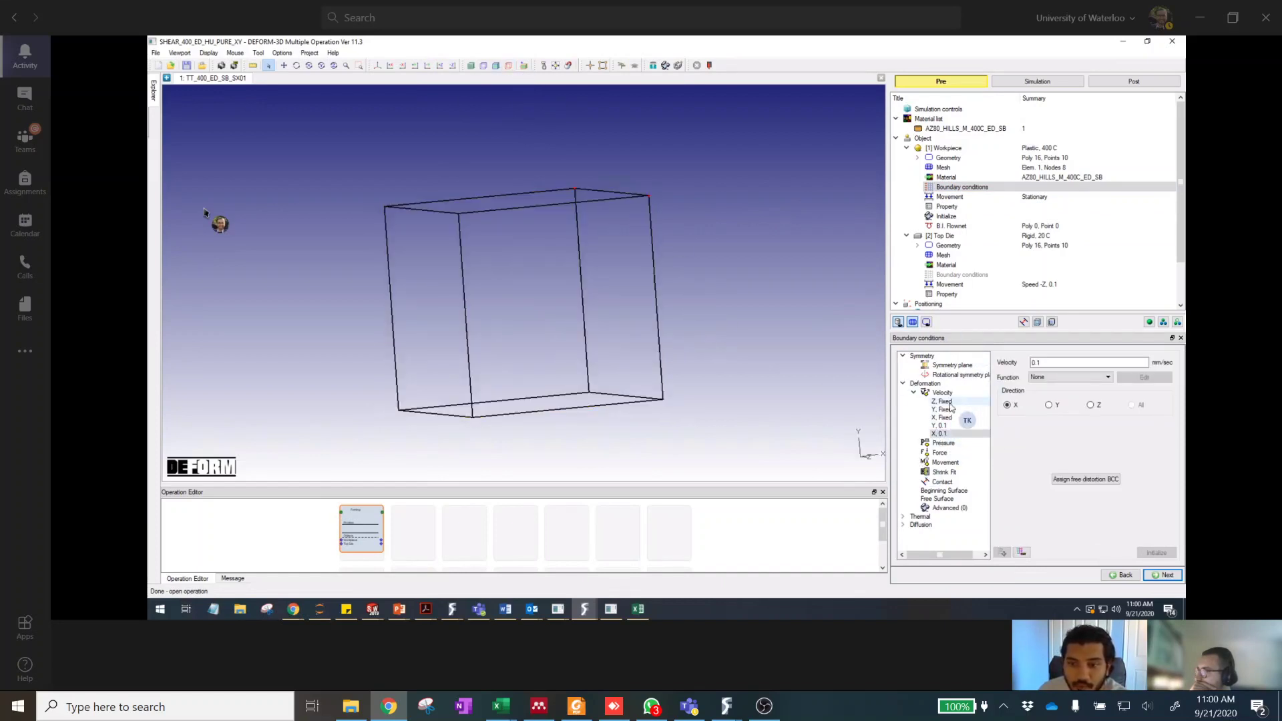
left_click(949, 410)
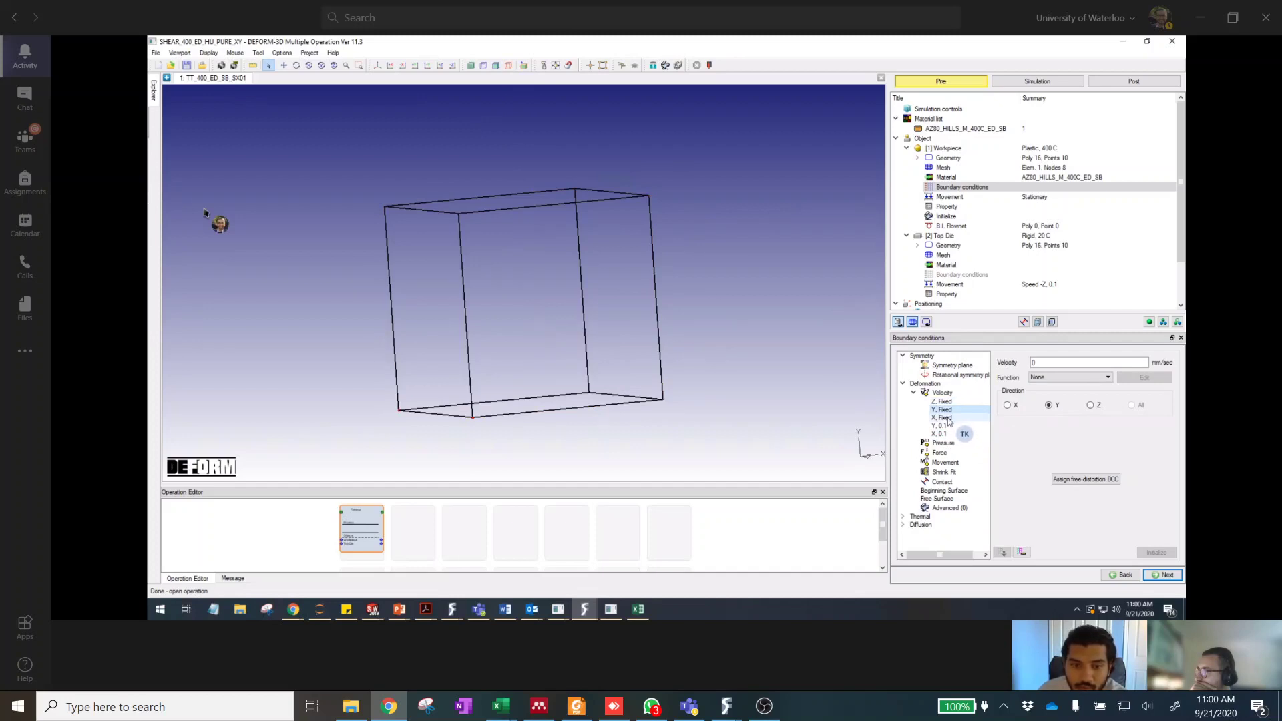
left_click(945, 402)
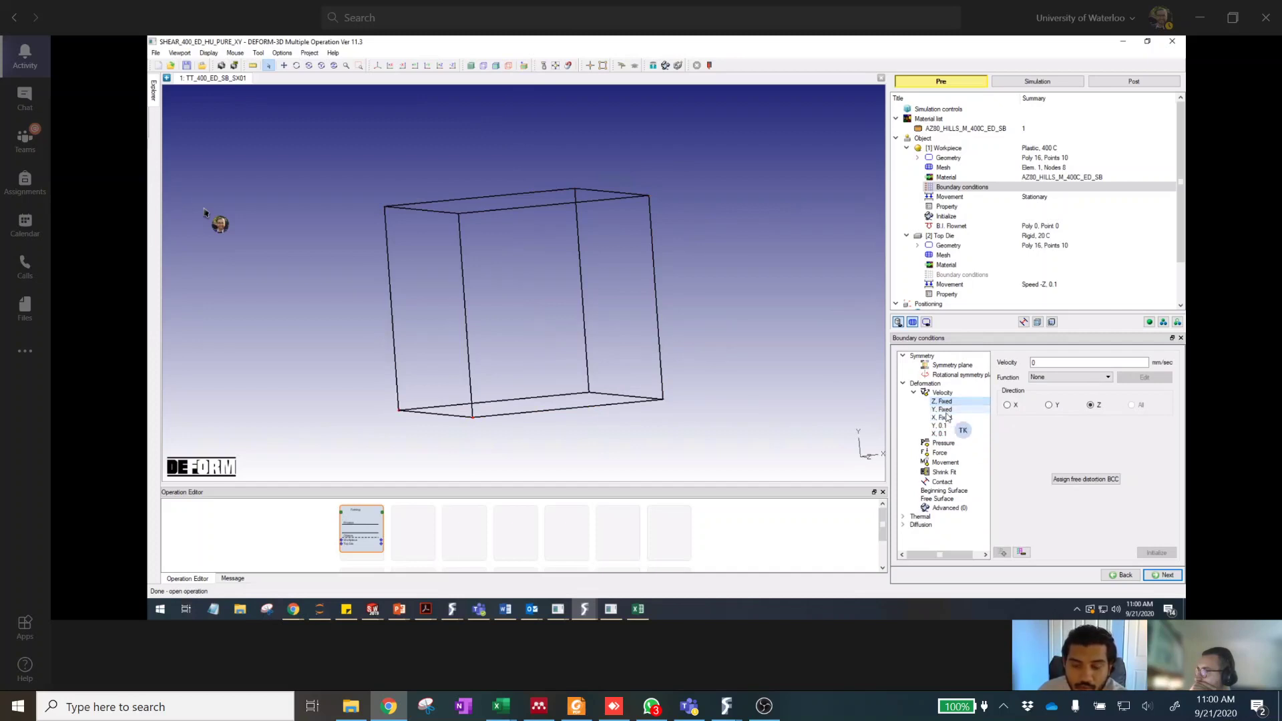
left_click(948, 418)
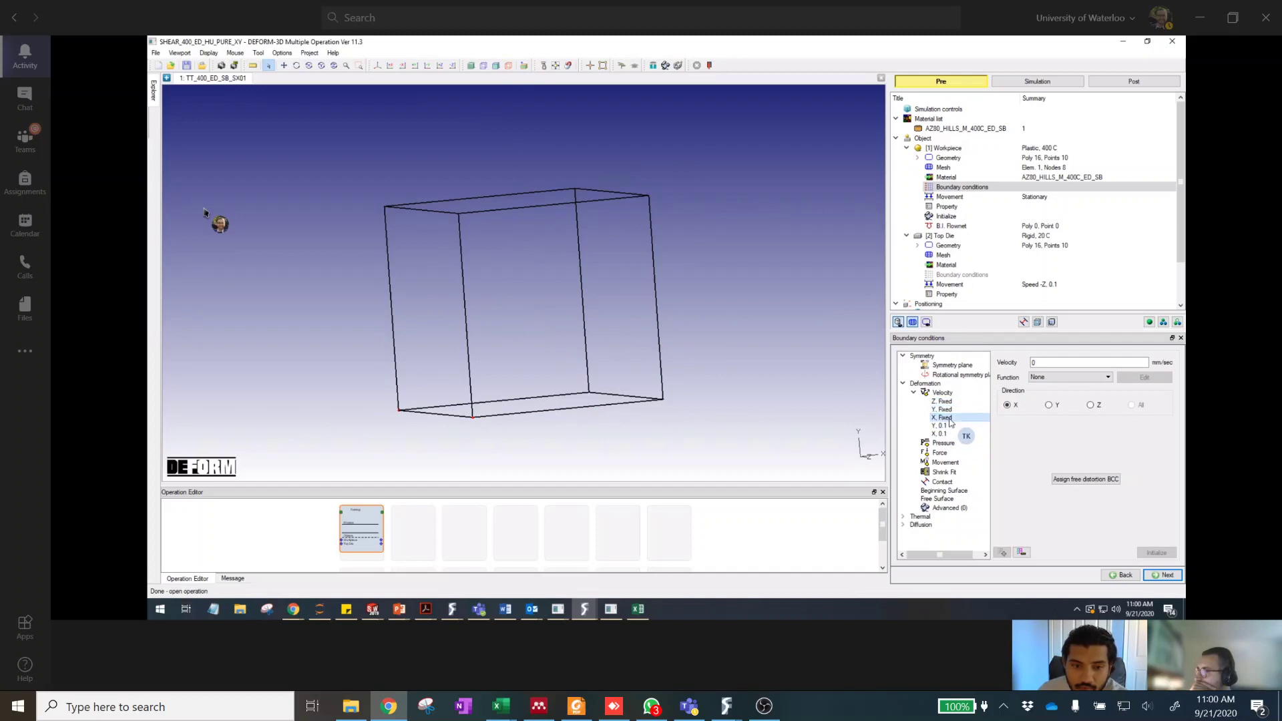
left_click(948, 433)
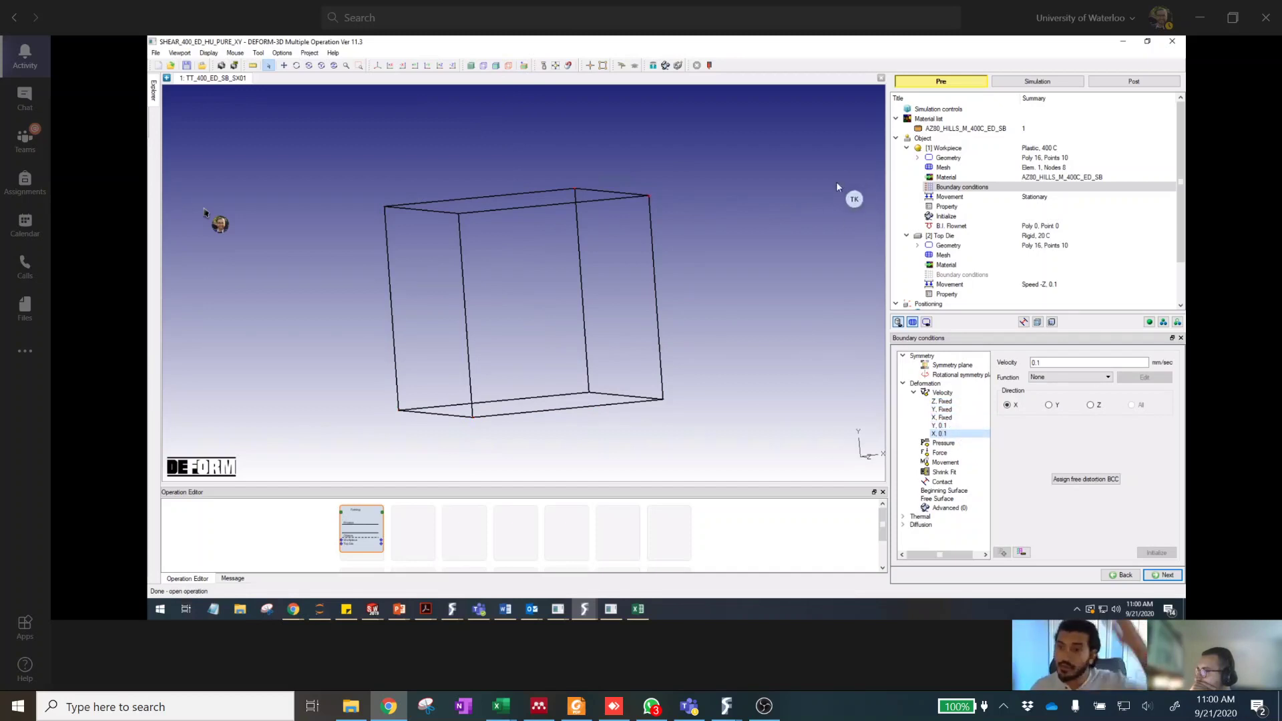
Import the workpiece material from AZ80_HILLS_M_400C_ED_HU.key in the Paper project's Material Models folder.
left_click(948, 177)
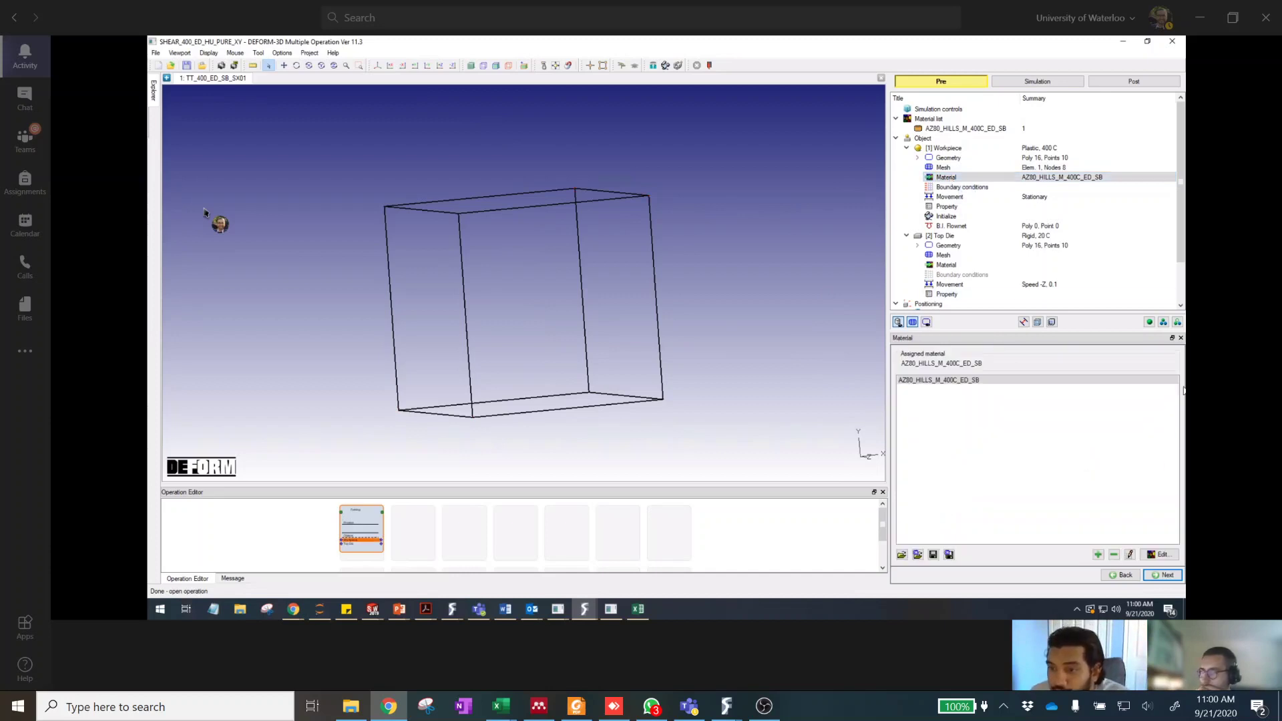
left_click(947, 556)
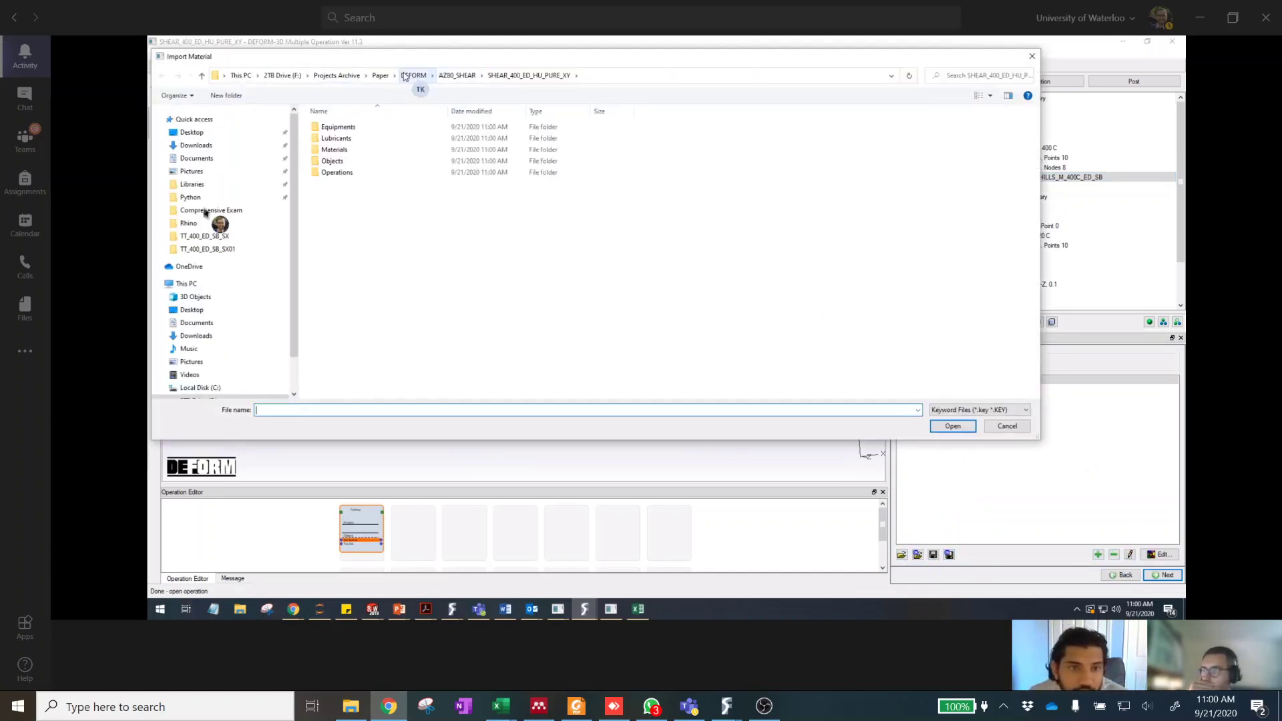
left_click(413, 75)
left_click(379, 75)
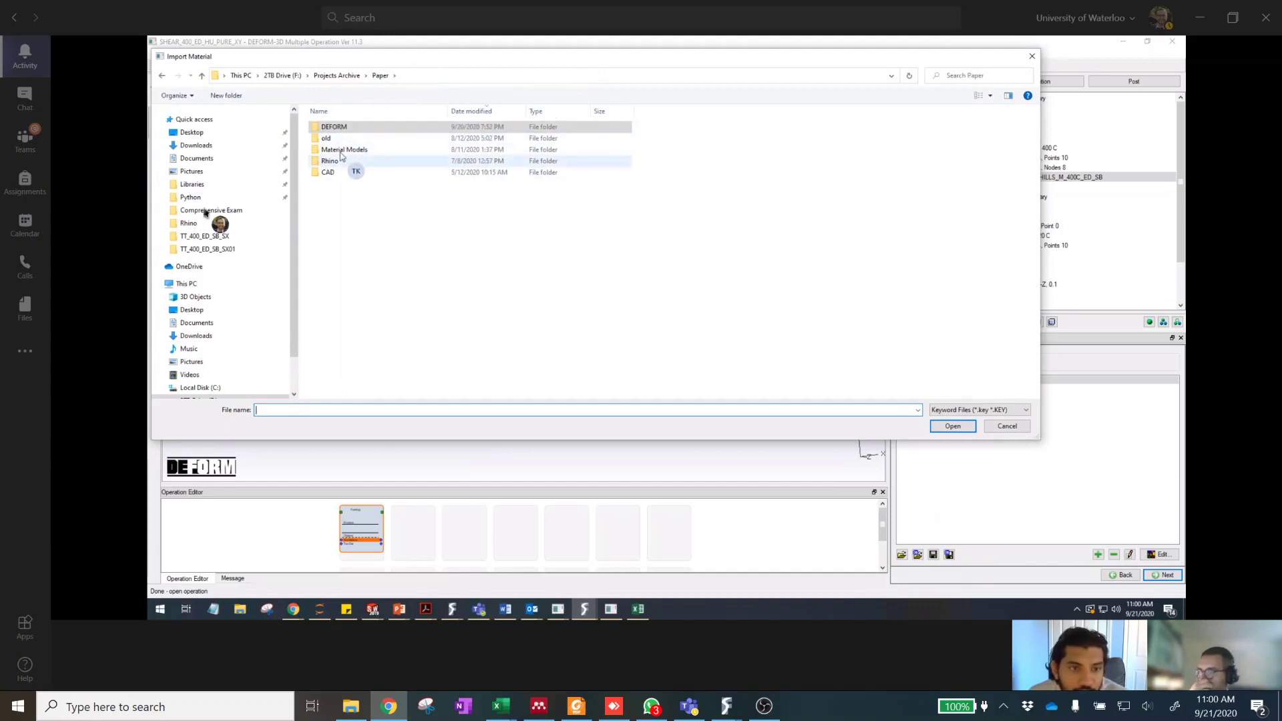
double_click(342, 149)
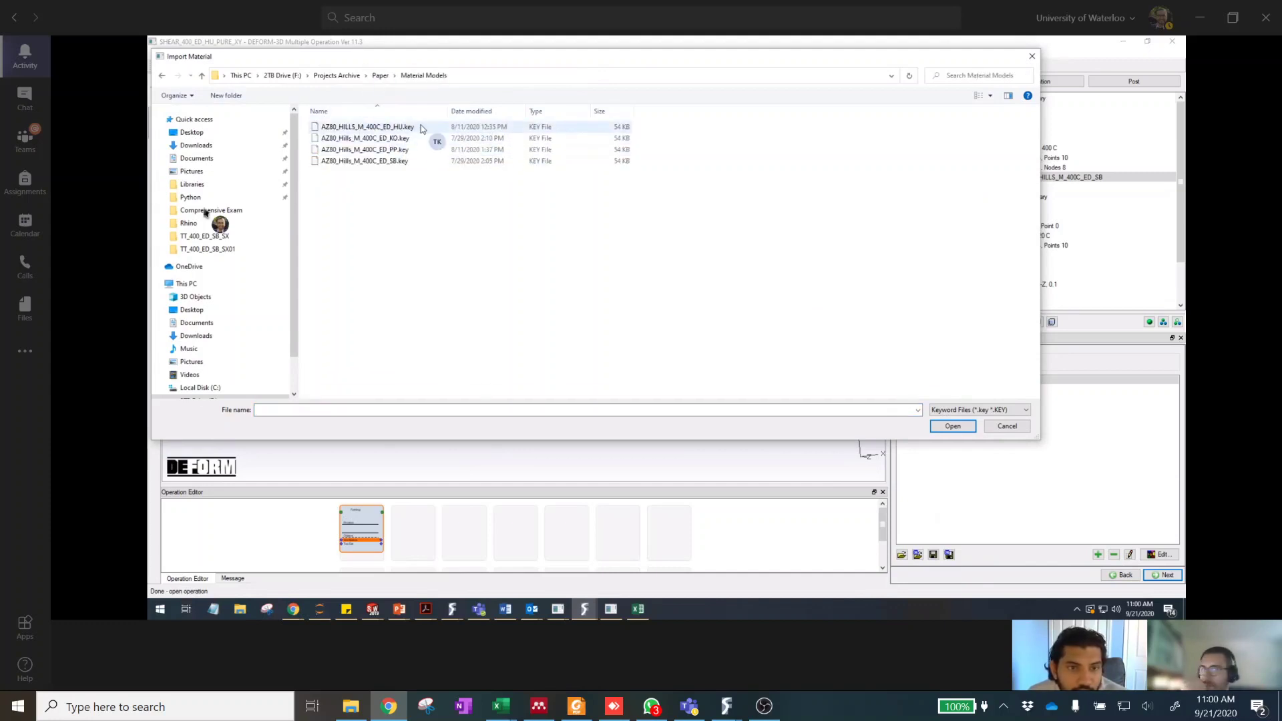
double_click(404, 127)
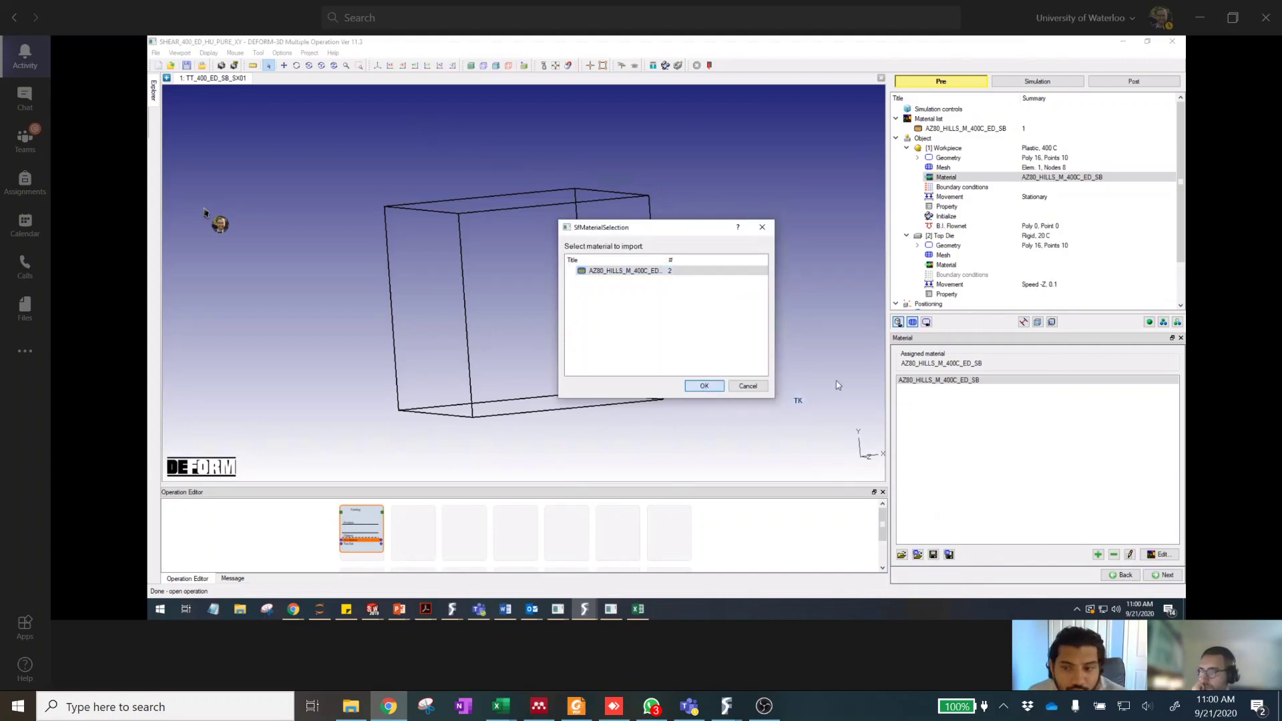
left_click(704, 386)
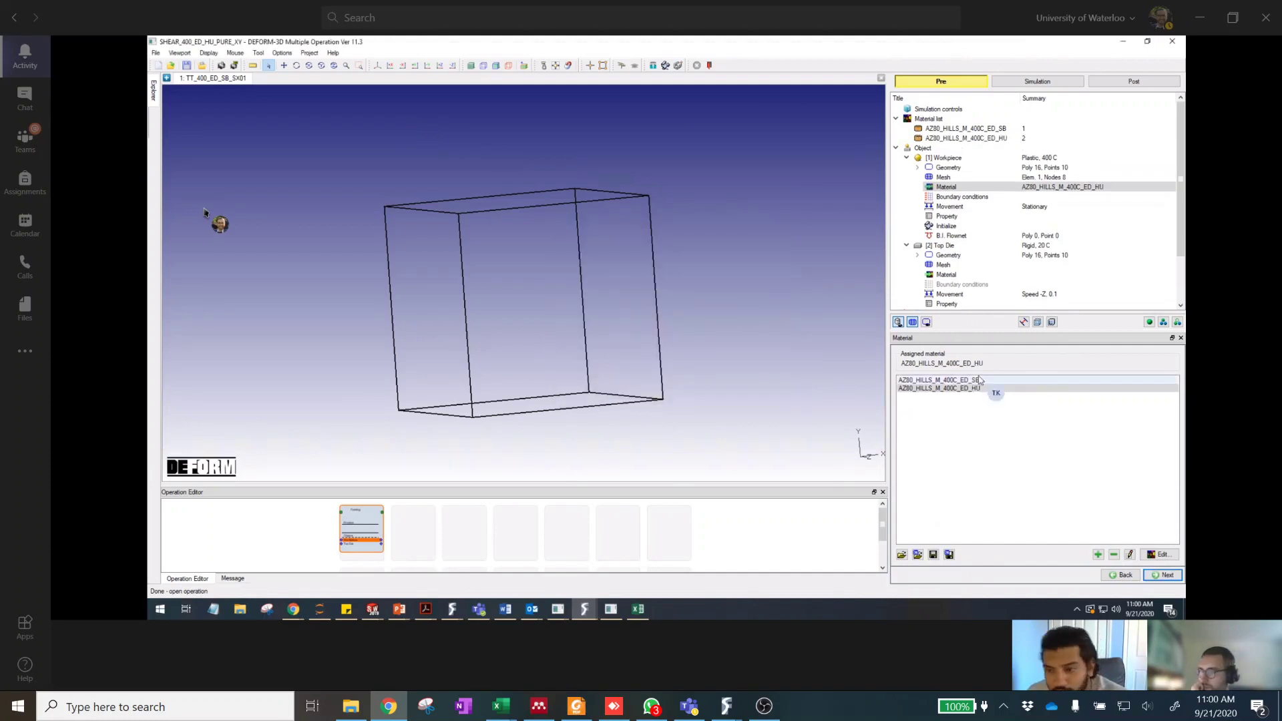
Remove the AZ80_HILLS_M_400C_ED_SB material and assign AZ80_HILLS_M_400C_ED_HU to the workpiece.
left_click(1113, 554)
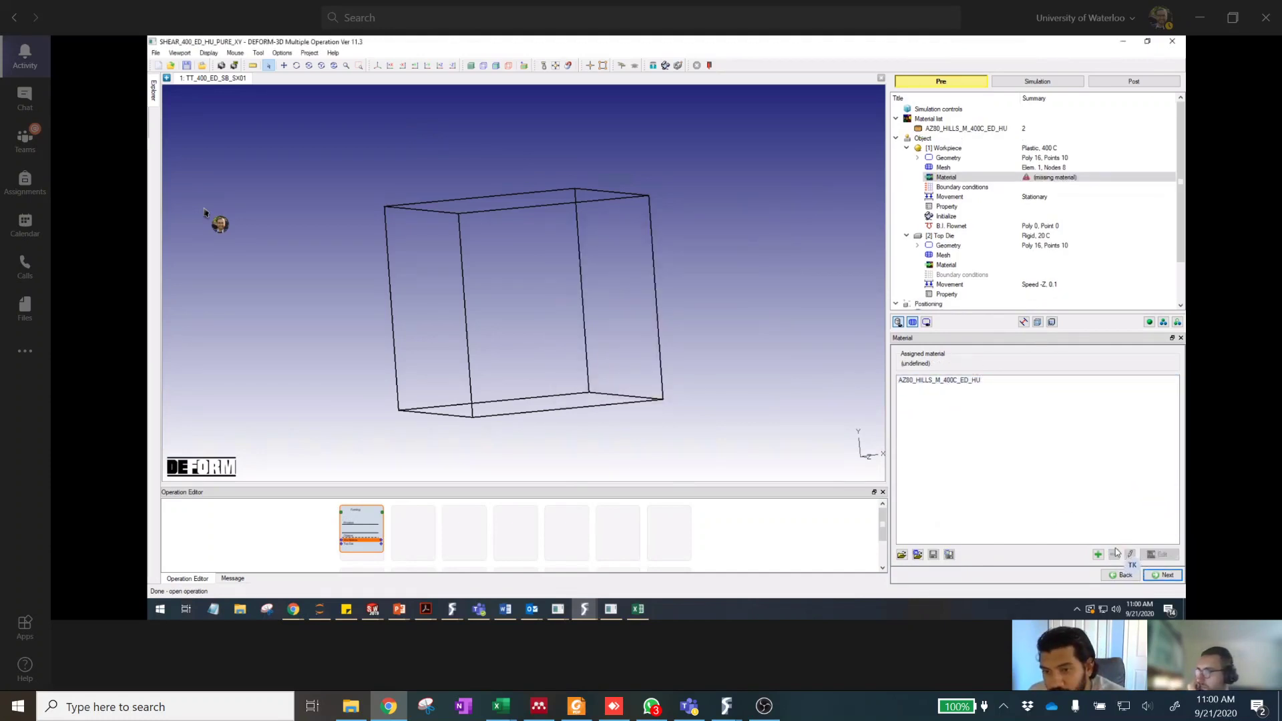
left_click(1154, 572)
left_click(962, 177)
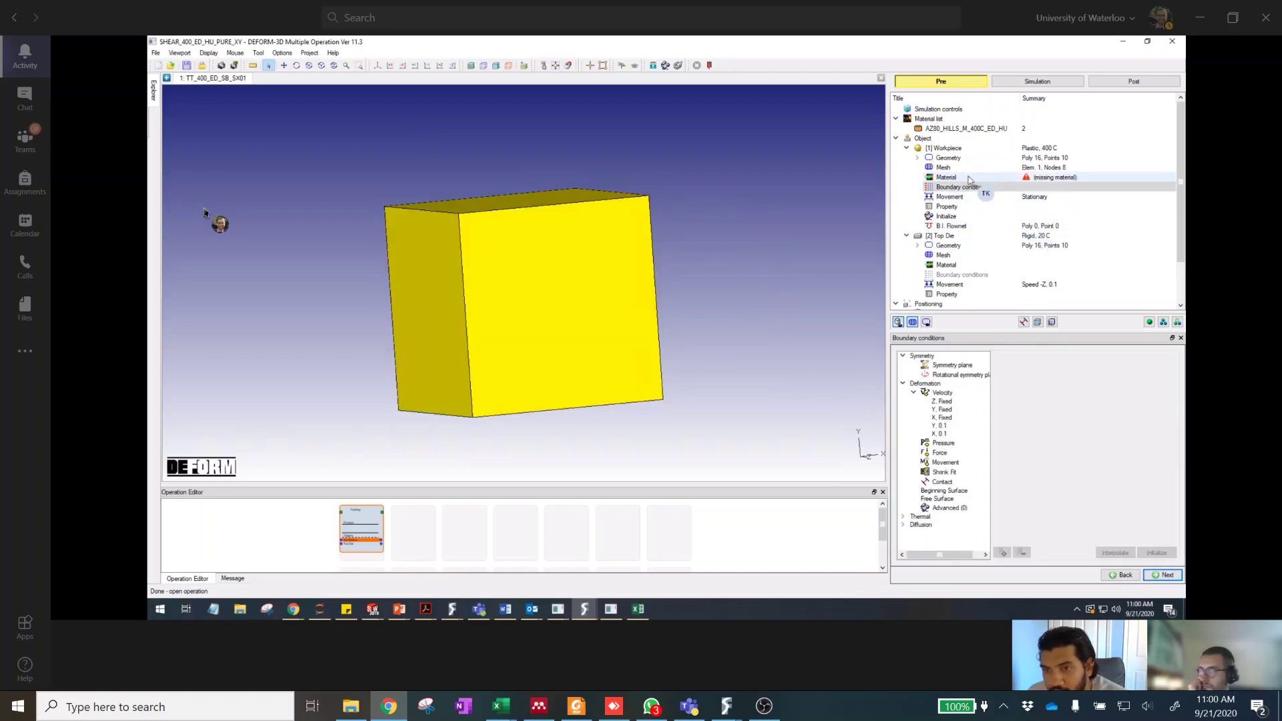
left_click(963, 382)
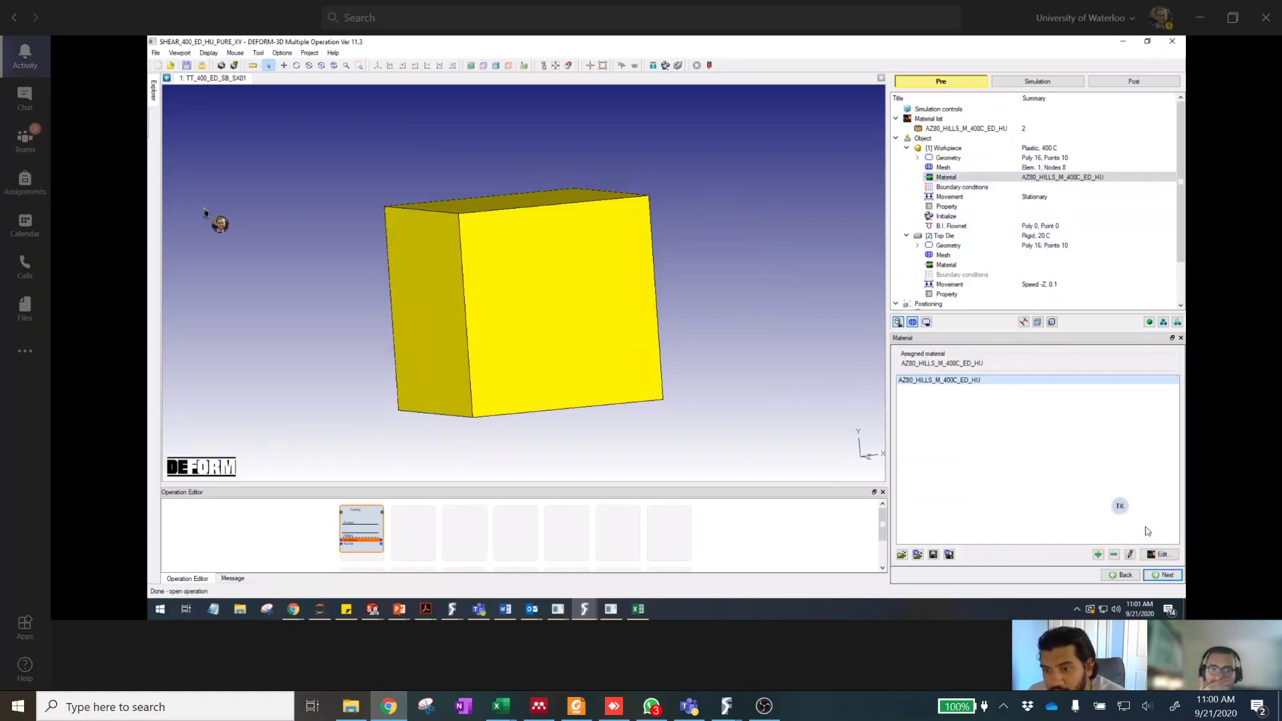
left_click(1165, 575)
Examine the plastic flow stress and yield settings of the workpiece's assigned material.
left_click(975, 177)
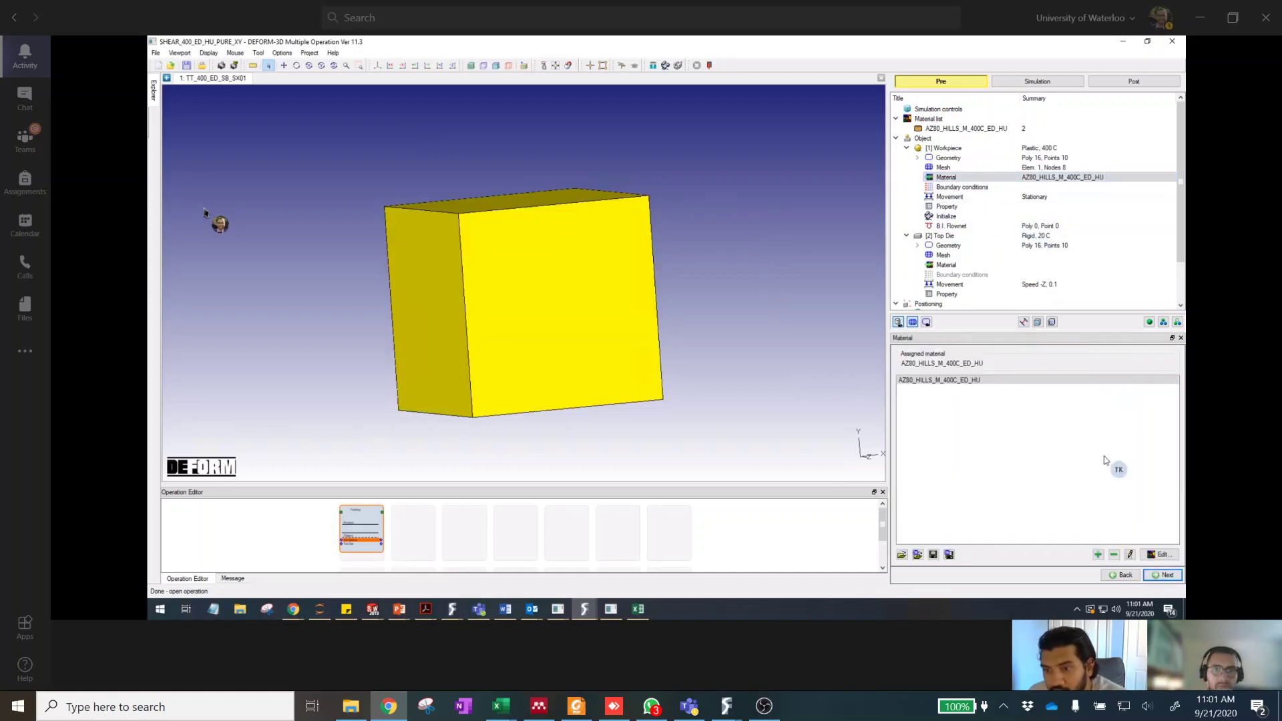
left_click(1158, 554)
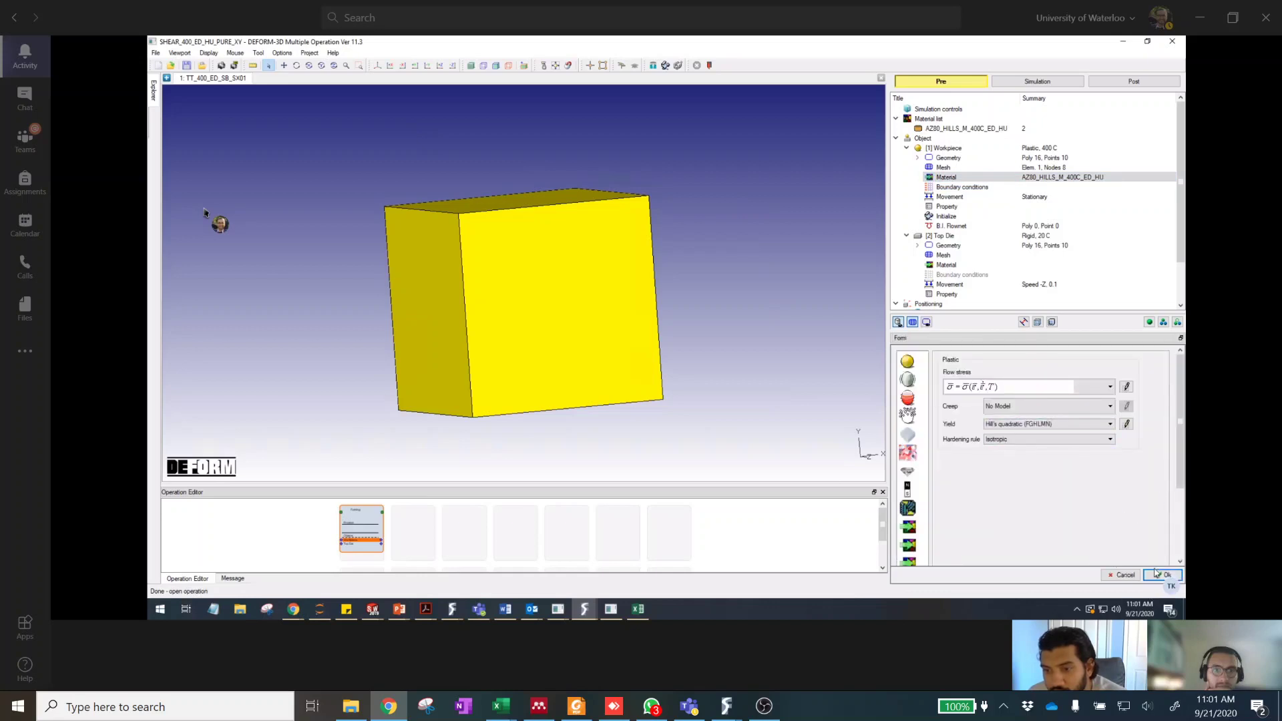
left_click(1160, 575)
Check the operation data and generate the simulation database.
scroll(1034, 251, "down", 2)
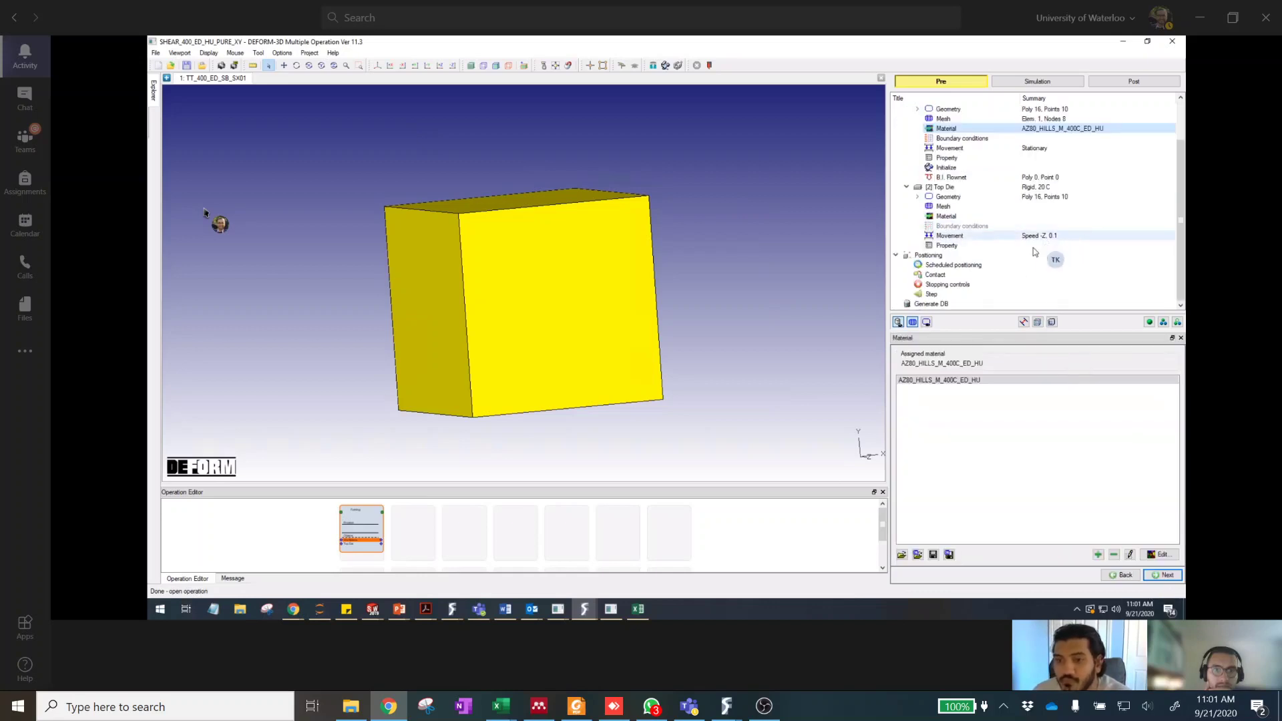
left_click(931, 303)
left_click(935, 390)
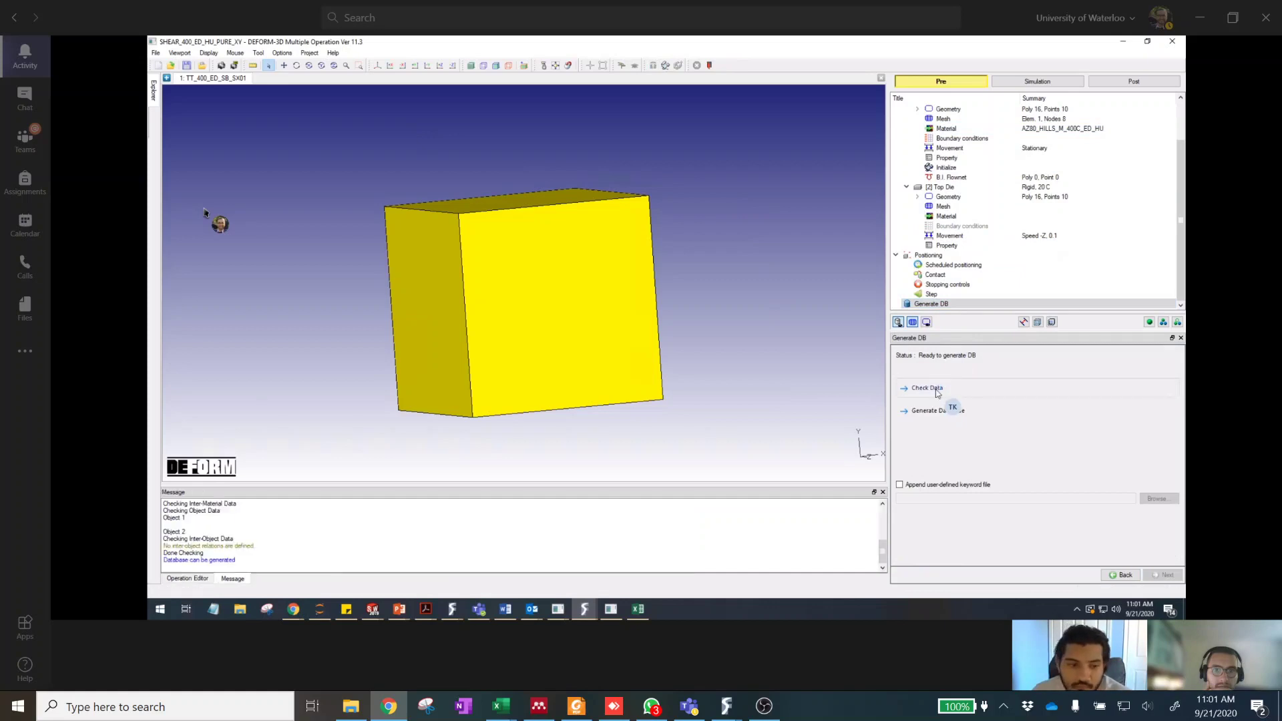
left_click(942, 411)
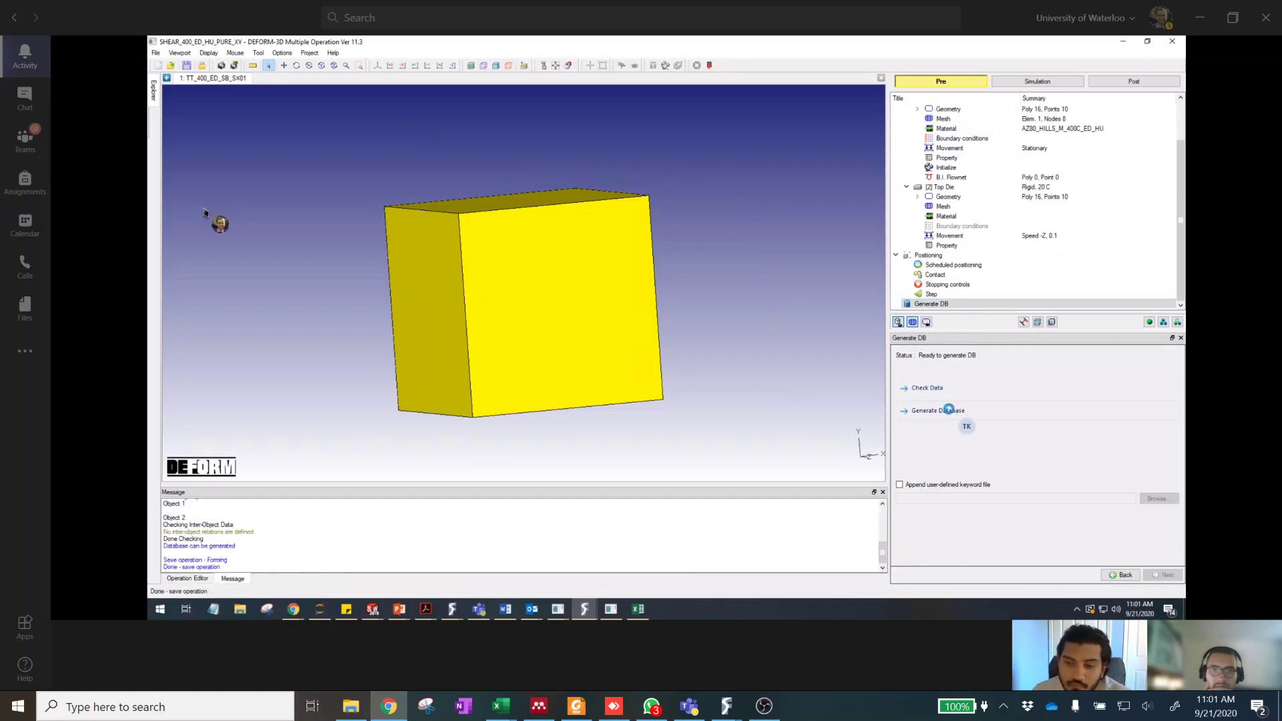
Switch to the DEFORM-2D/3D main window, refresh the problem files and run the SHEAR_400_ED_HU_PURE_XY.DB simulation.
left_click(1123, 41)
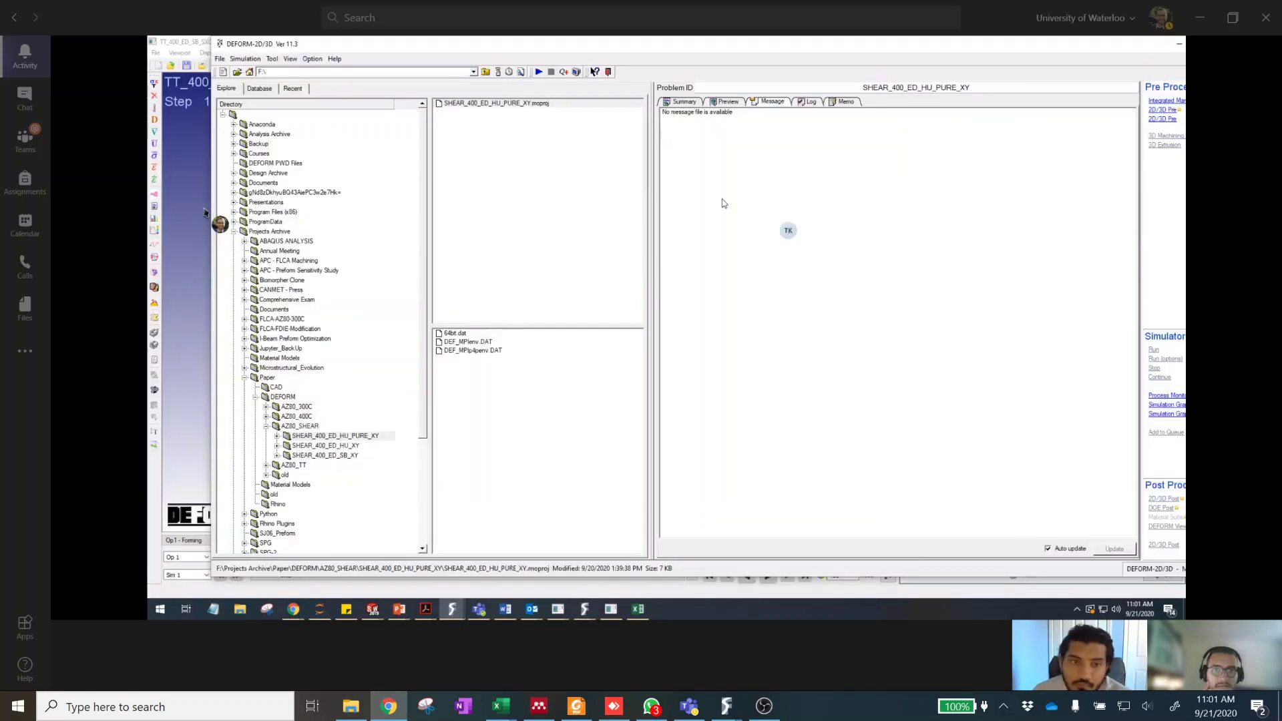
left_click(498, 72)
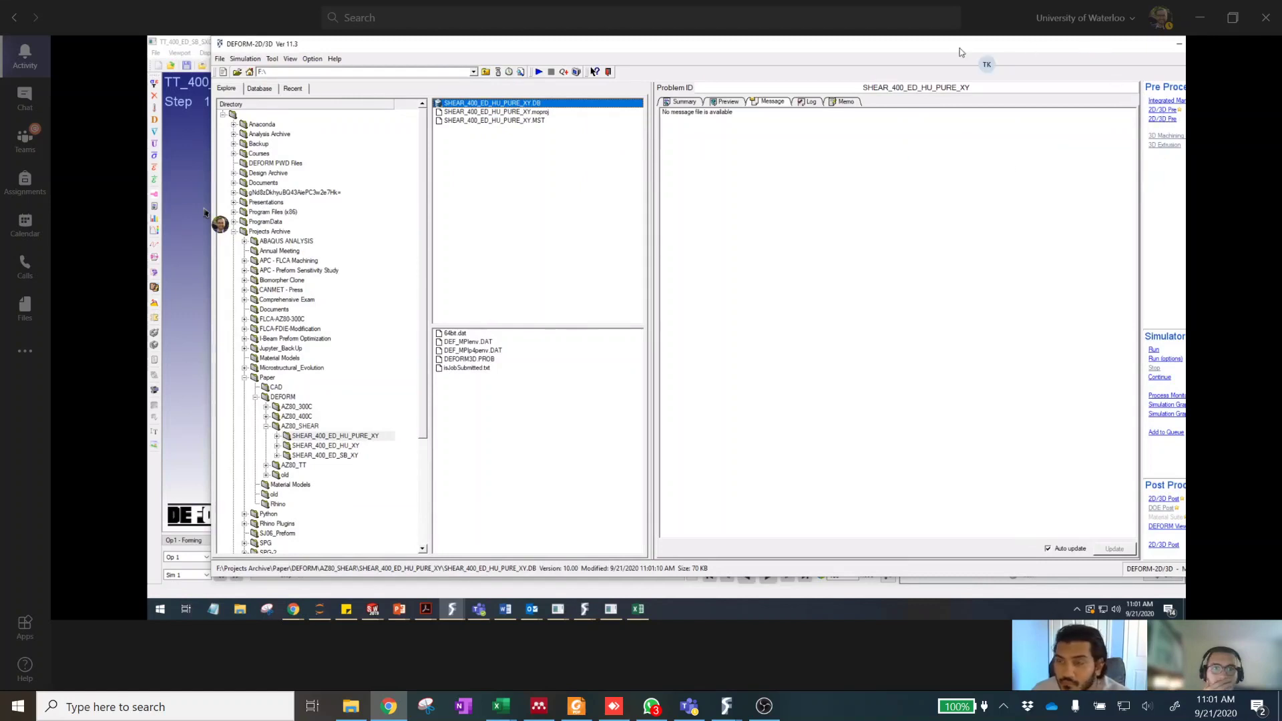
left_click_drag(959, 48, 833, 54)
left_click(1028, 356)
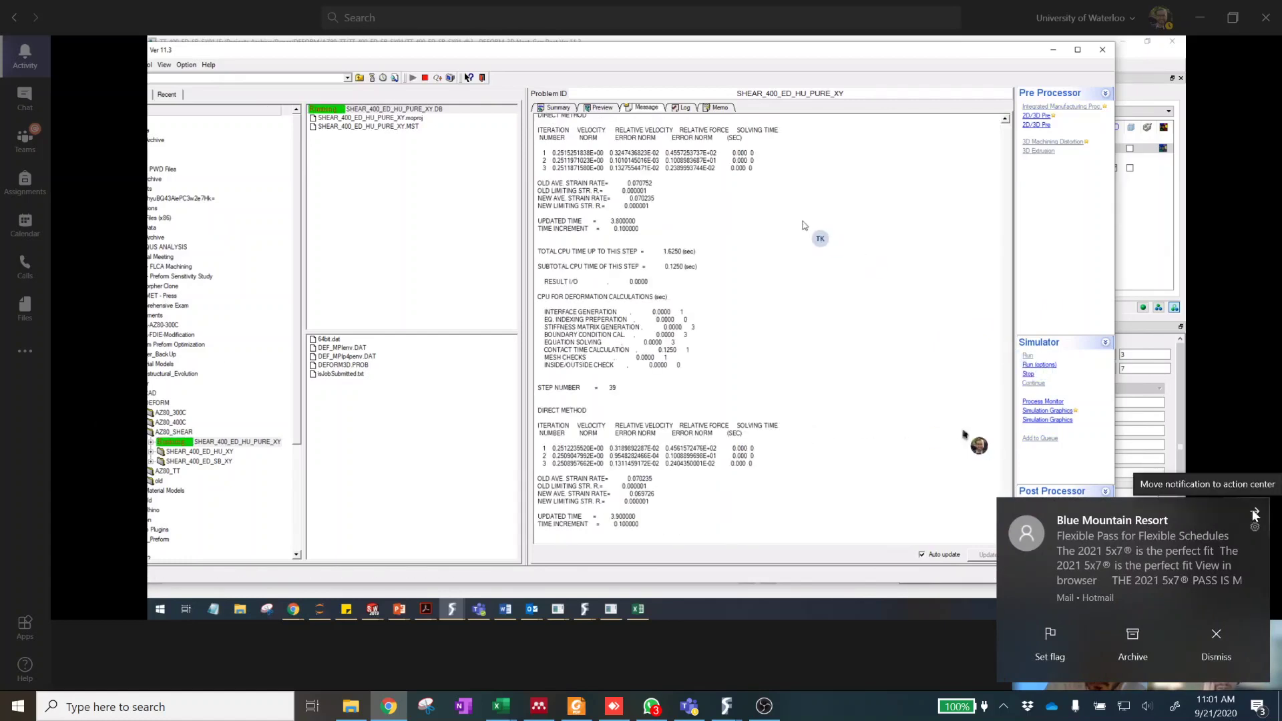
left_click(1255, 513)
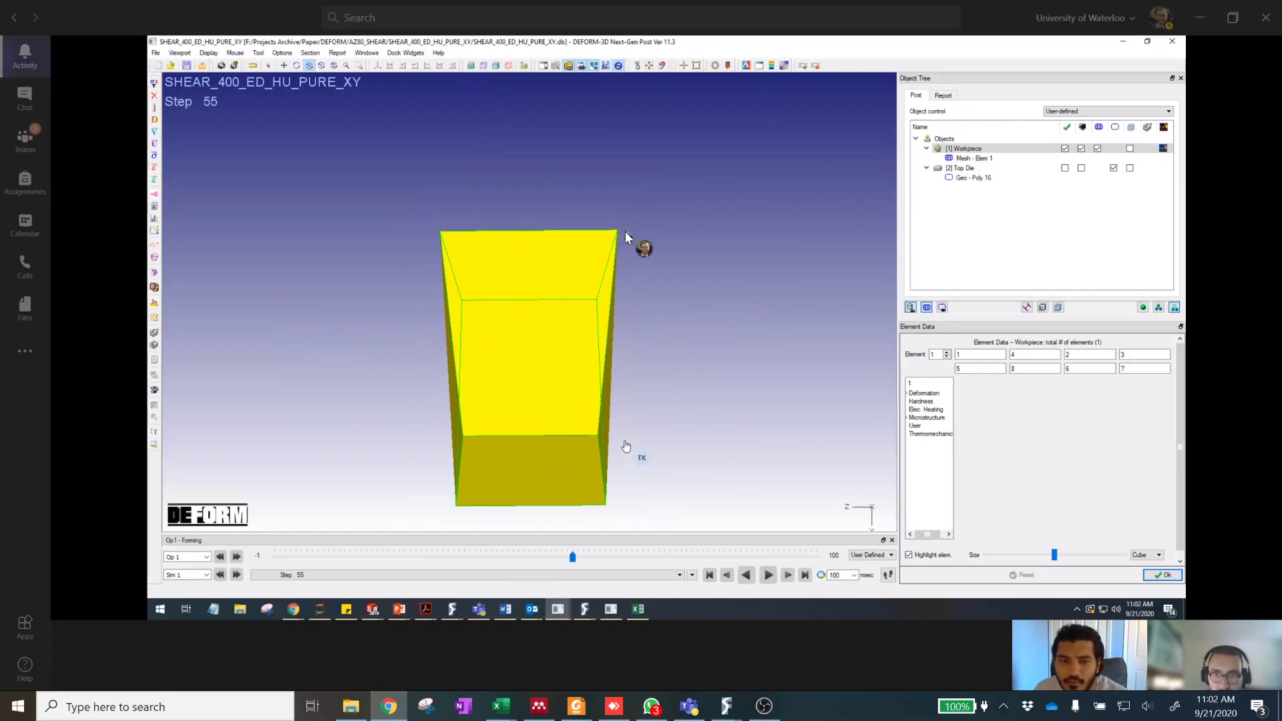
Rotate the deformed SHEAR_400_ED_HU_PURE_XY element at step 55 to examine its shape.
left_click_drag(589, 454, 444, 301)
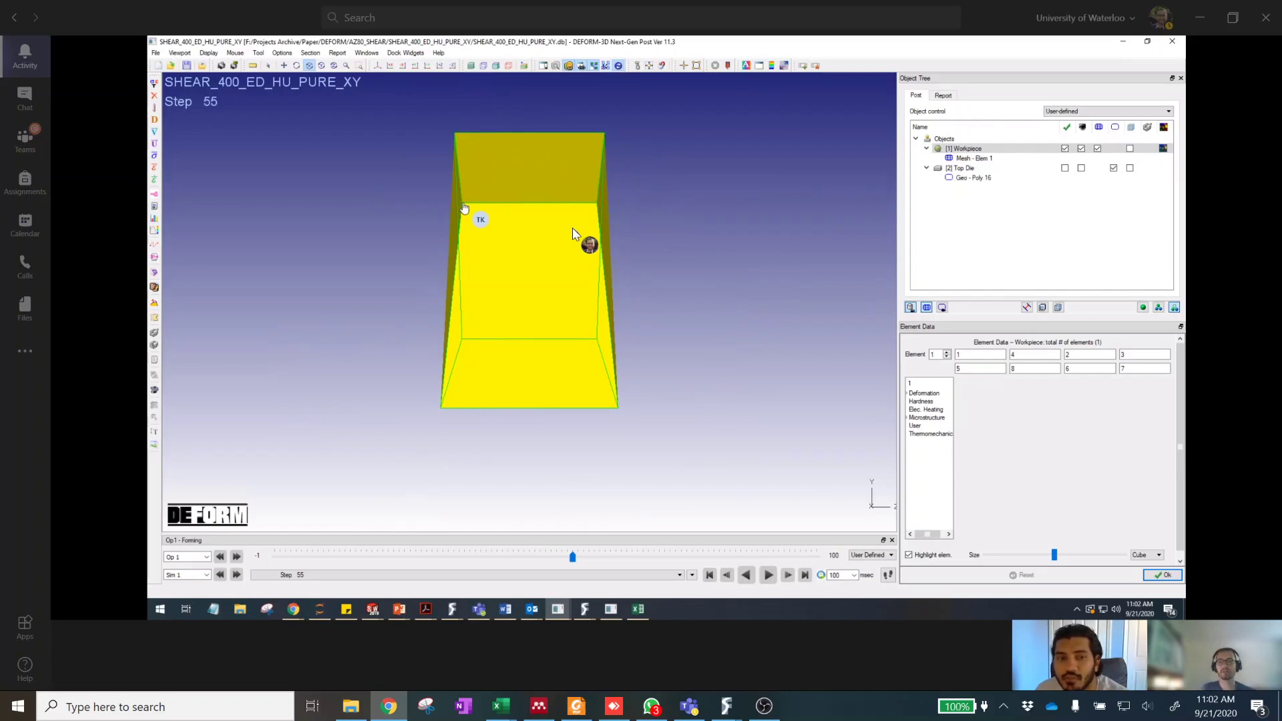
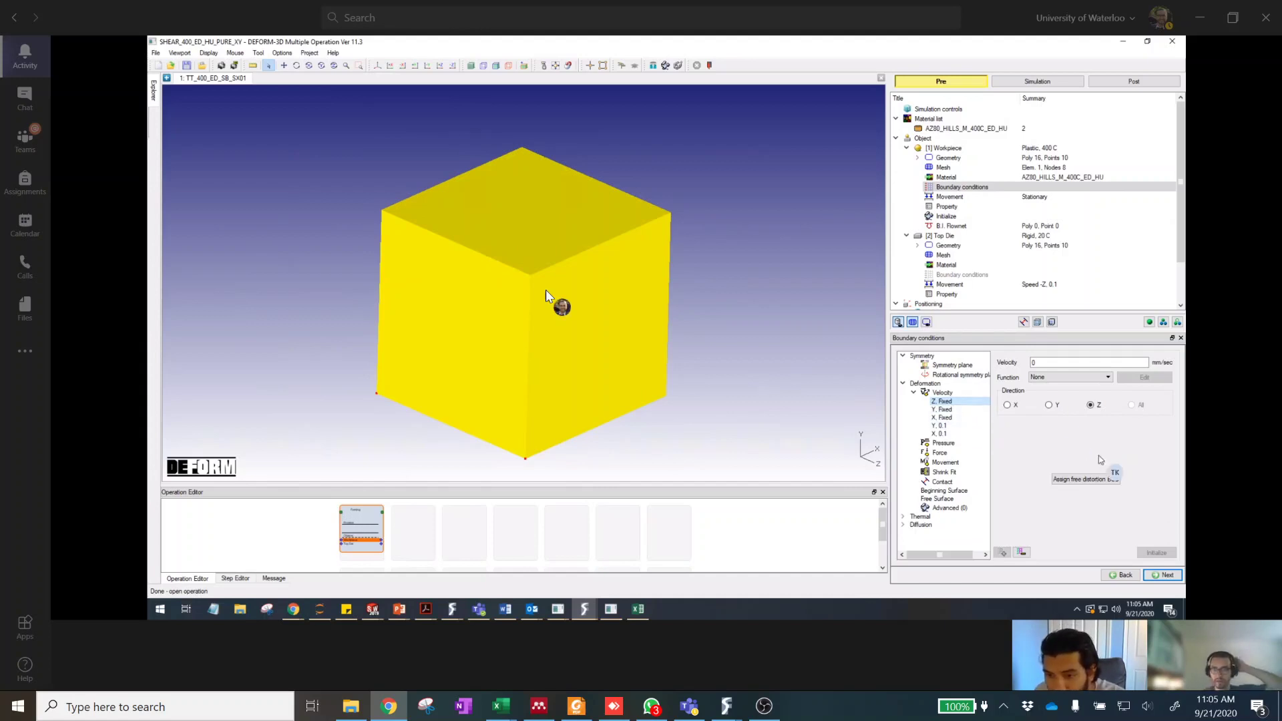
Delete the workpiece's existing Z-fixed velocity condition and assign zero Z velocity to the nodes of the cube's rear Z face.
left_click(1022, 553)
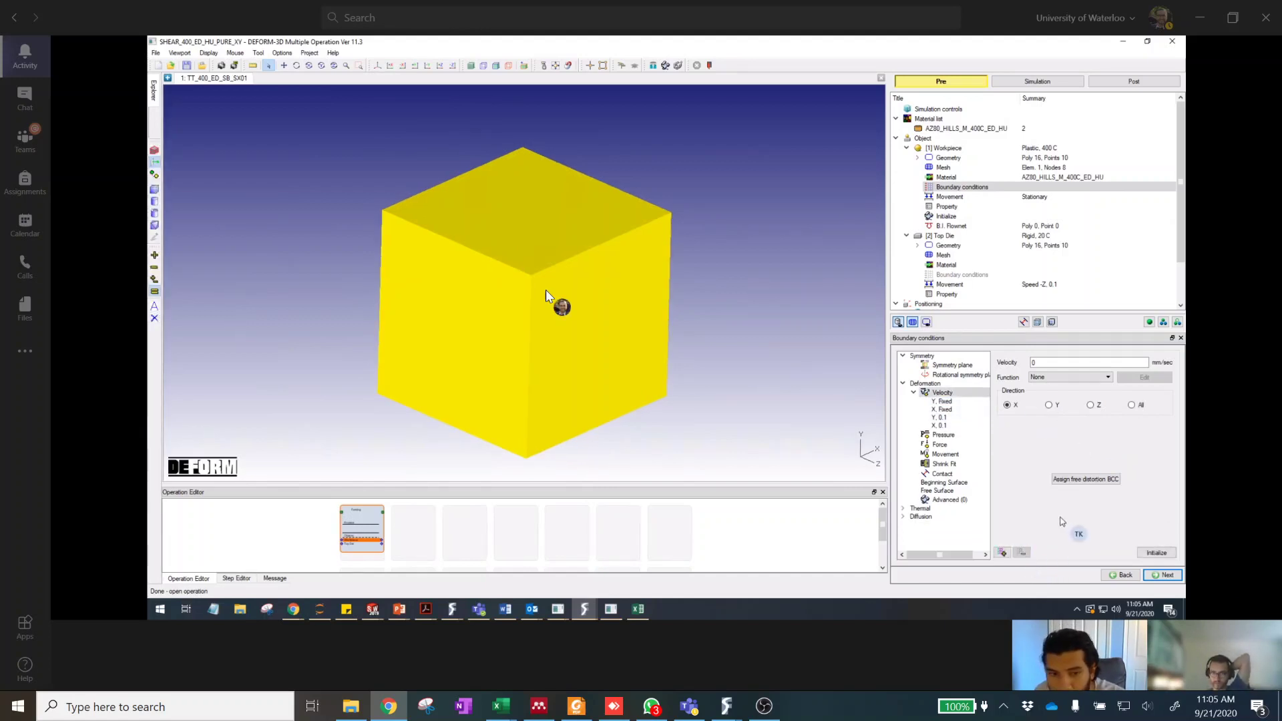
middle_click_drag(478, 298, 459, 277)
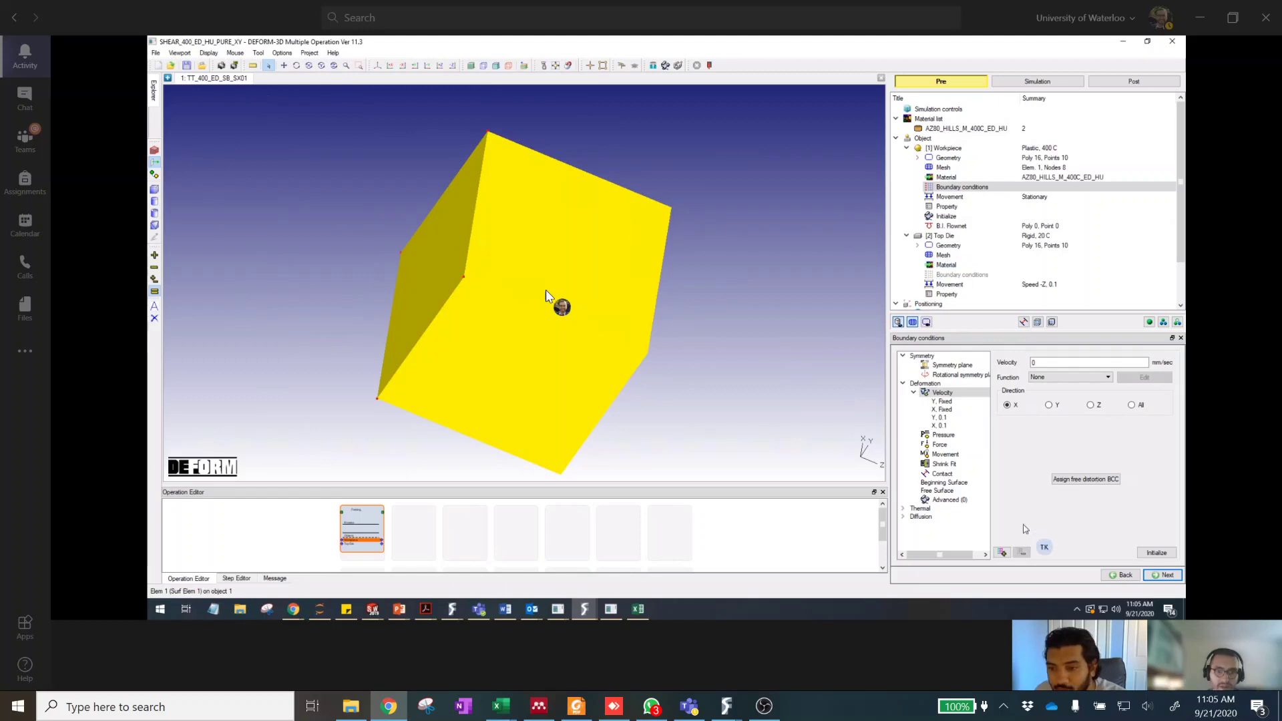
left_click(1090, 404)
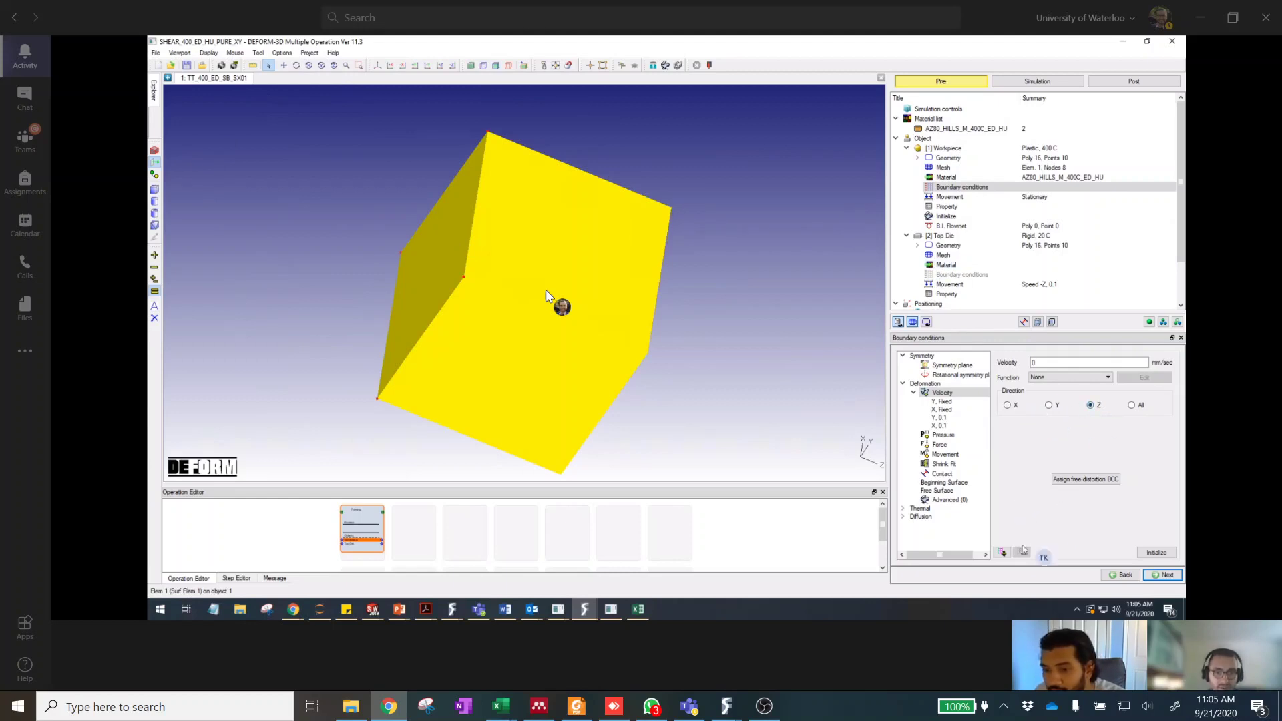
left_click(1001, 554)
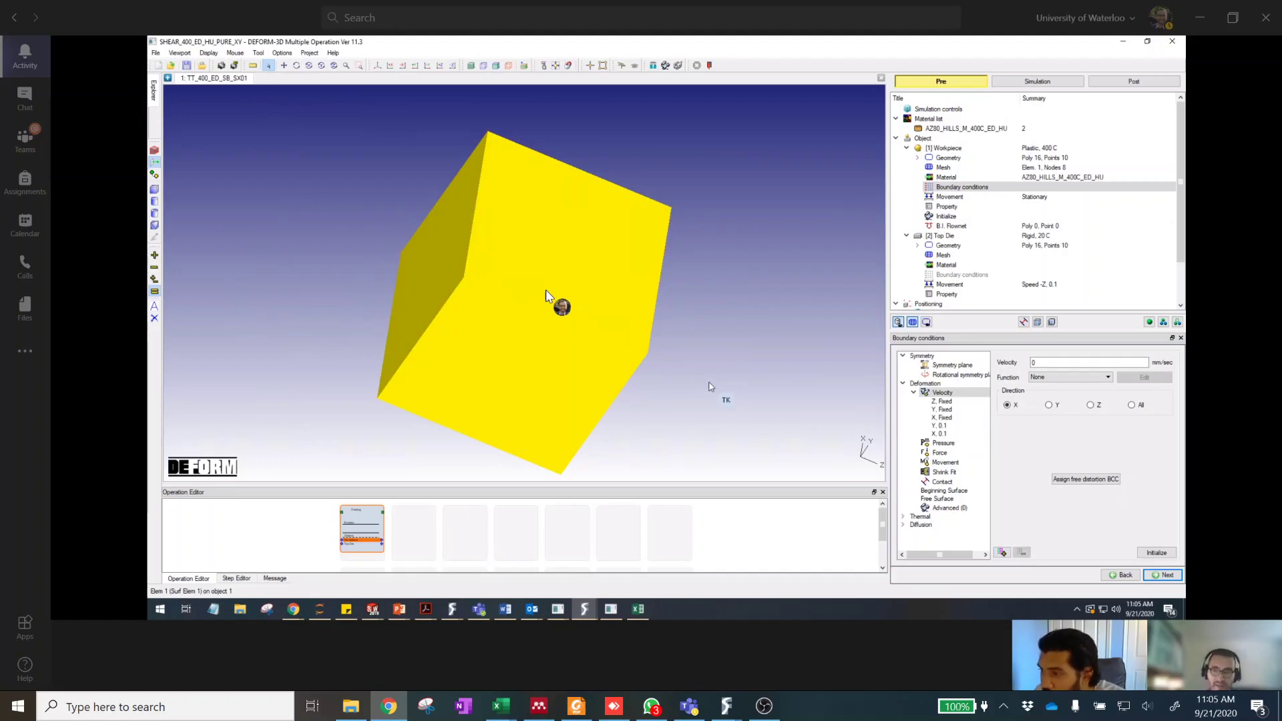
Show the cube as a wireframe and examine which nodes carry the reassigned Z-fixed condition.
middle_click_drag(698, 389, 632, 347)
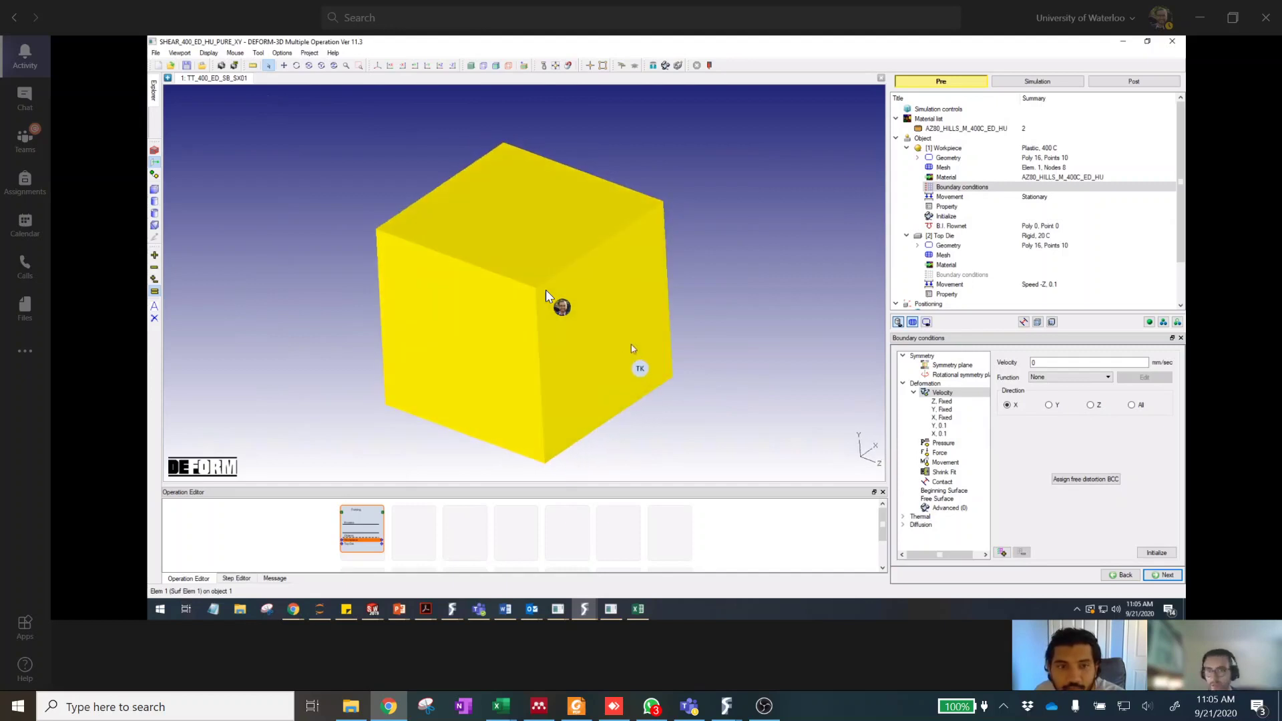
left_click(508, 65)
mouse_move(433, 310)
middle_mouse_down()
mouse_move(434, 294)
mouse_move(431, 306)
middle_mouse_up()
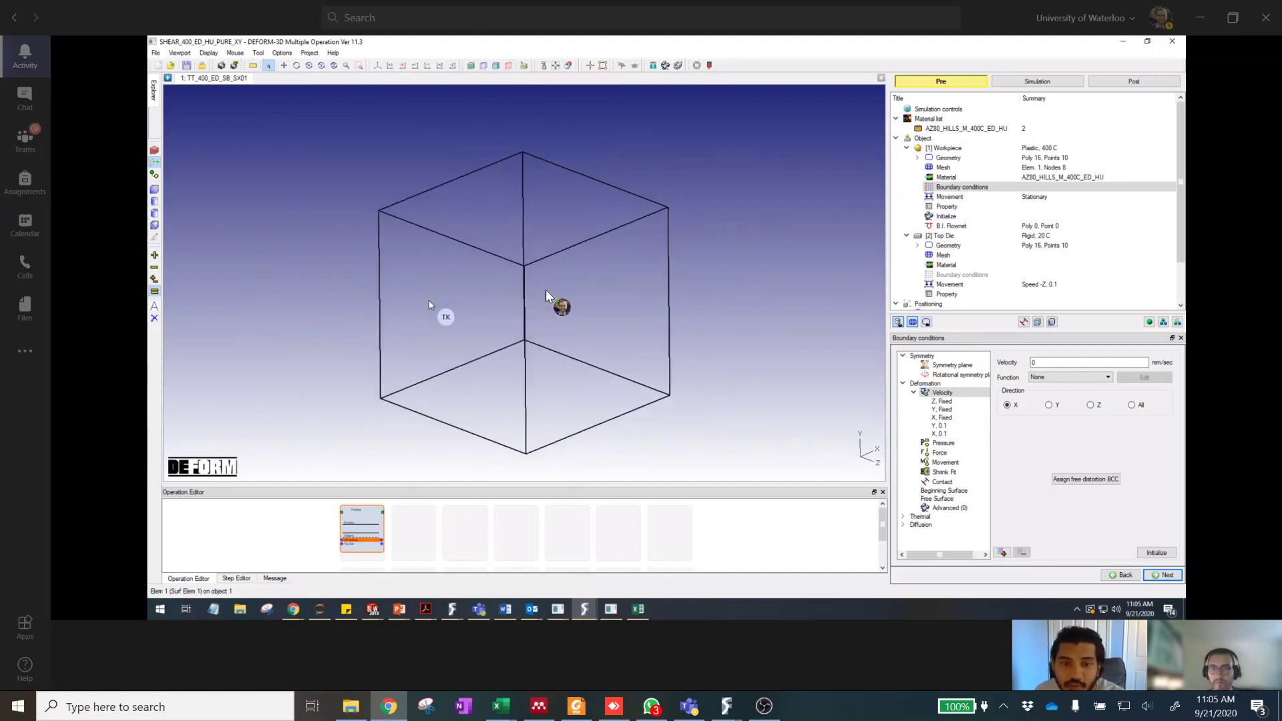
left_click(945, 401)
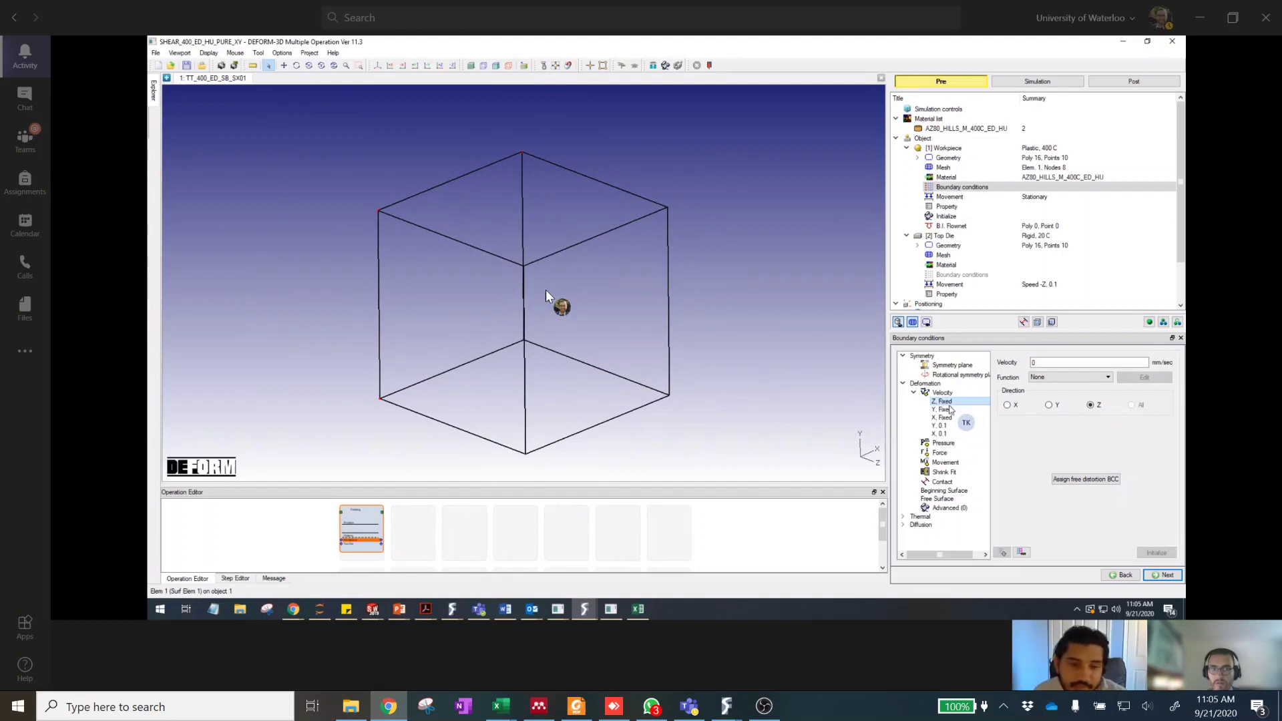
left_click(944, 409)
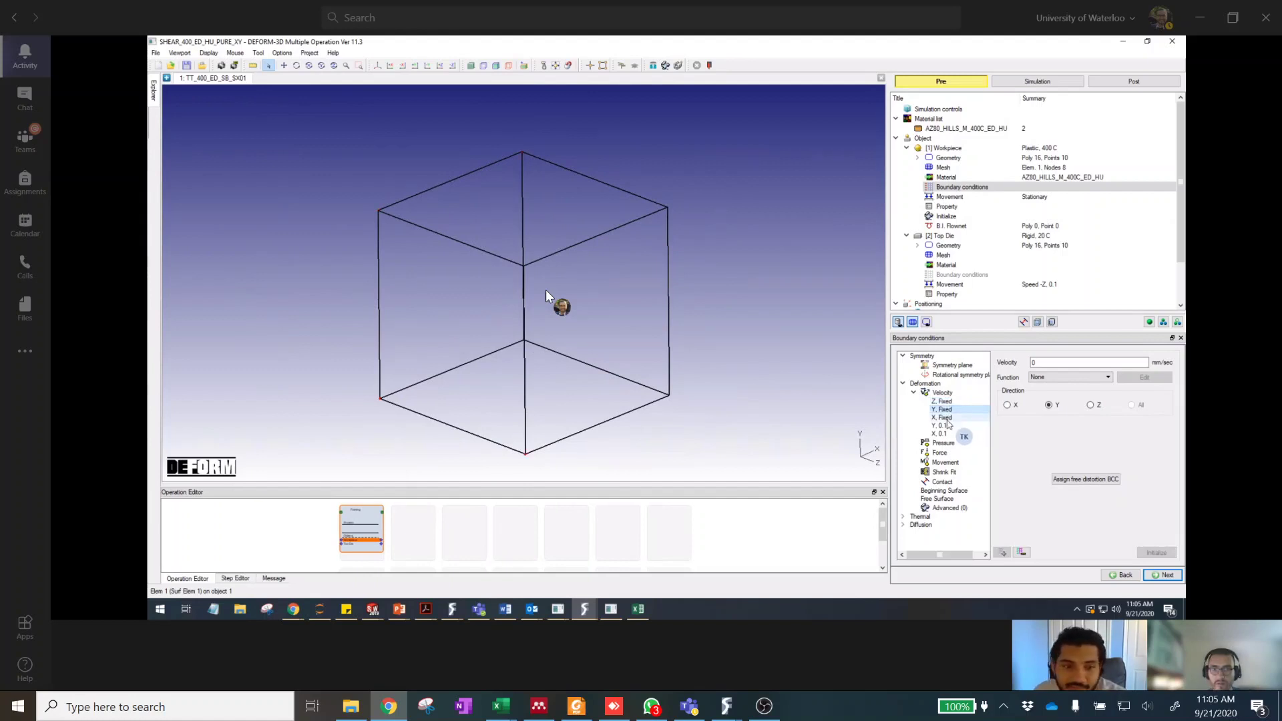
left_click(945, 401)
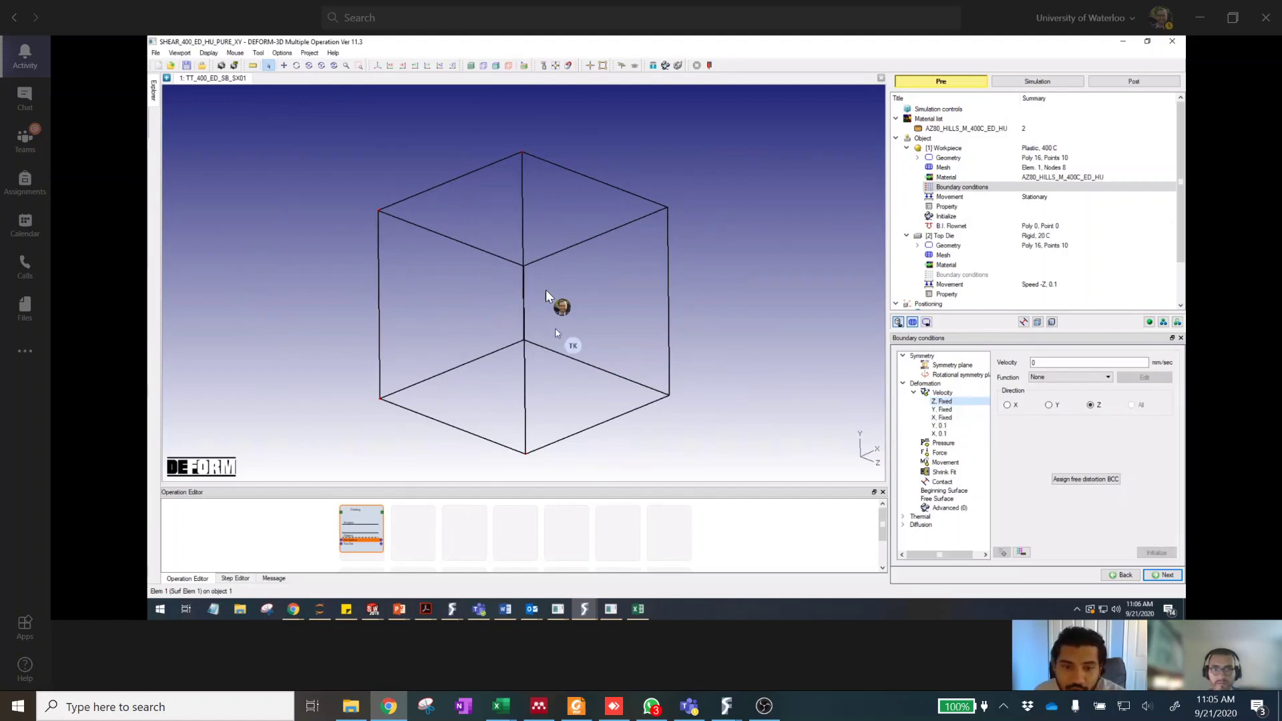
middle_click_drag(556, 333, 413, 286)
Check the nodes assigned to the Y-fixed, X-fixed, Y 0.1 and X 0.1 velocity conditions.
left_click(944, 409)
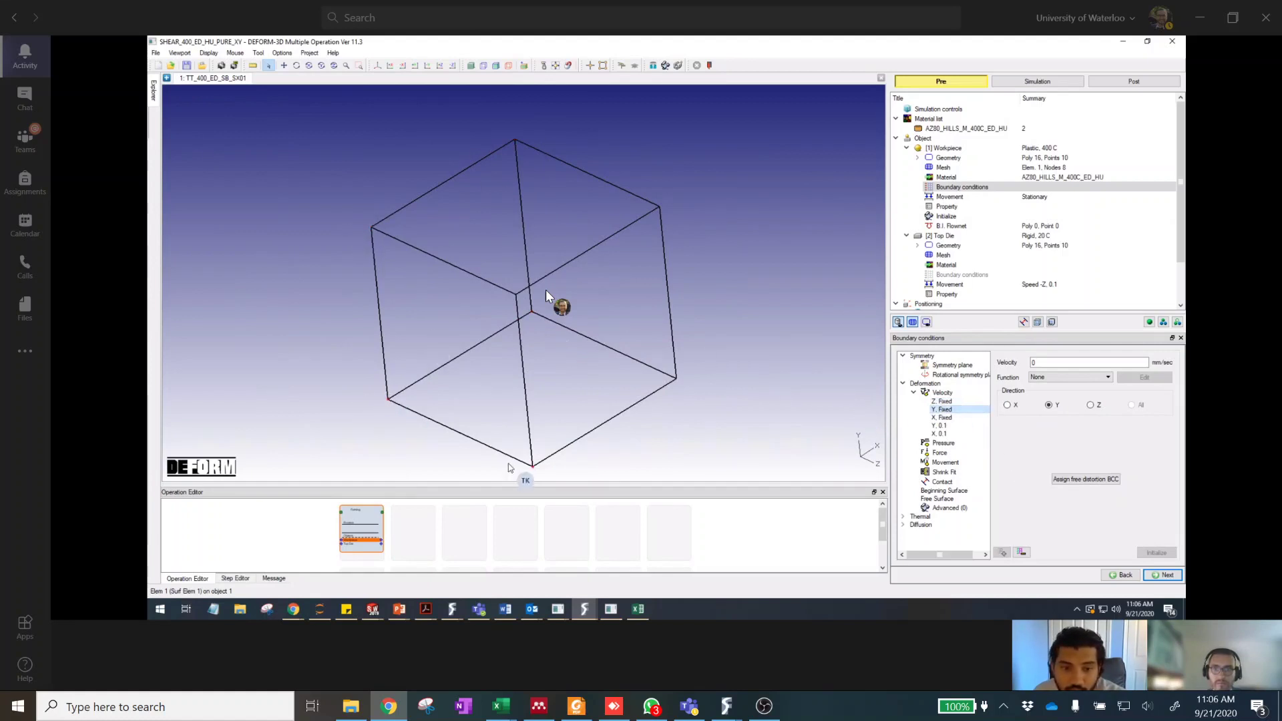
left_click(945, 418)
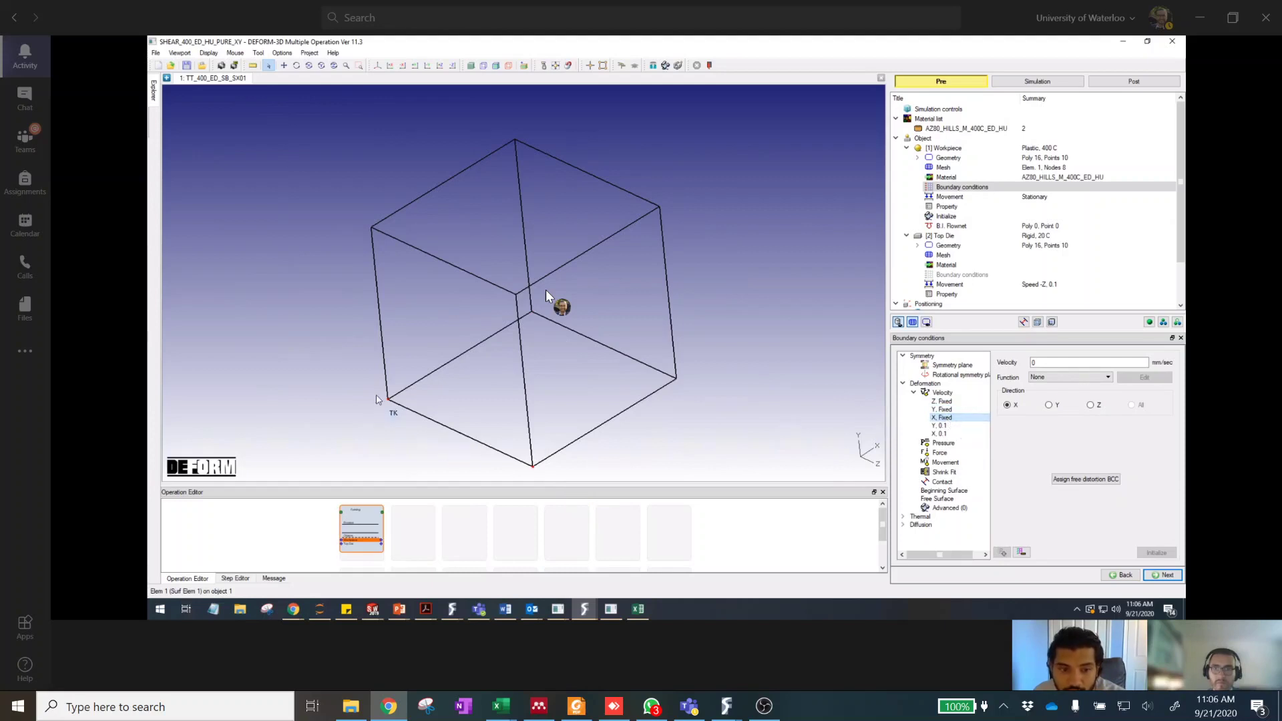
left_click(946, 424)
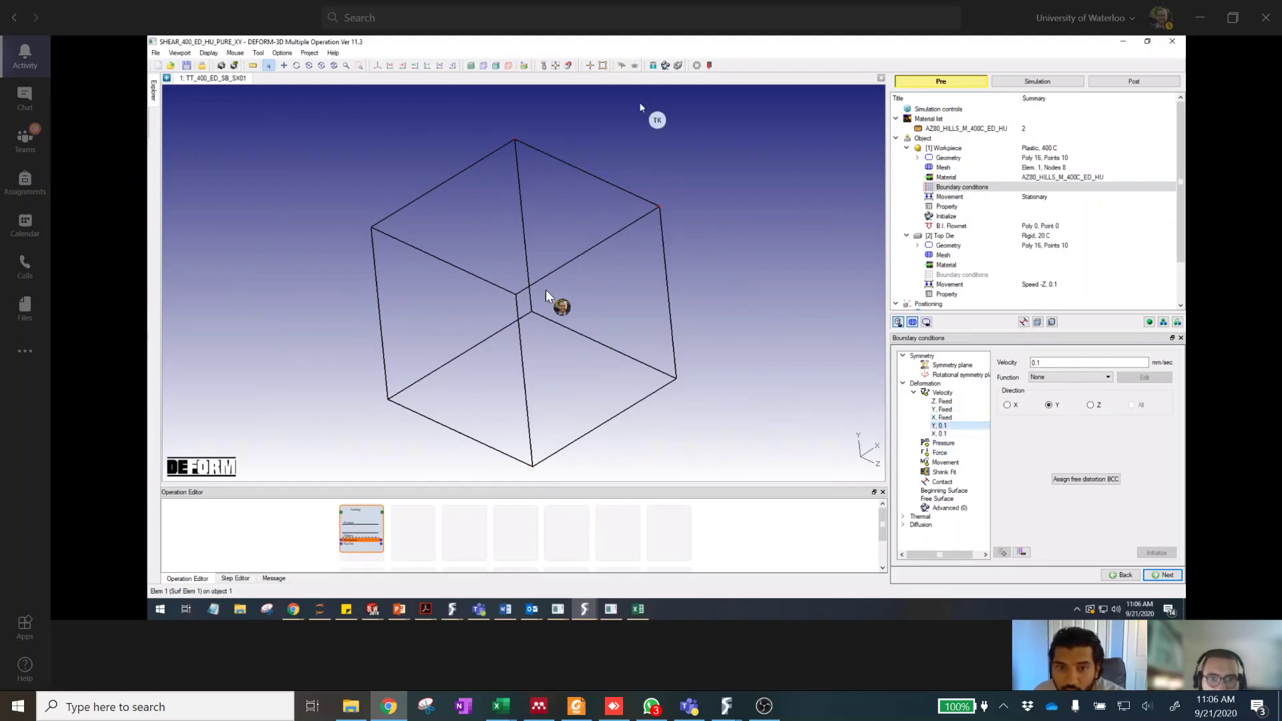
left_click(948, 434)
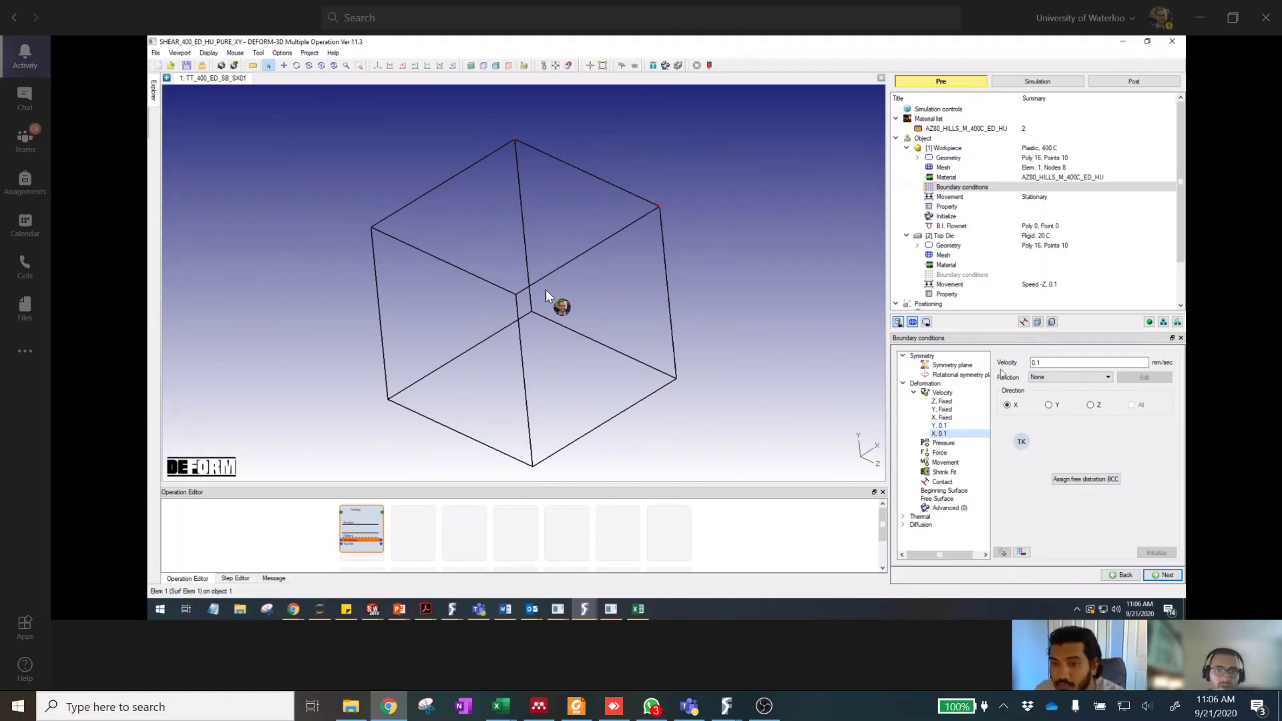
scroll(972, 287, "down", 2)
scroll(972, 294, "up", 2)
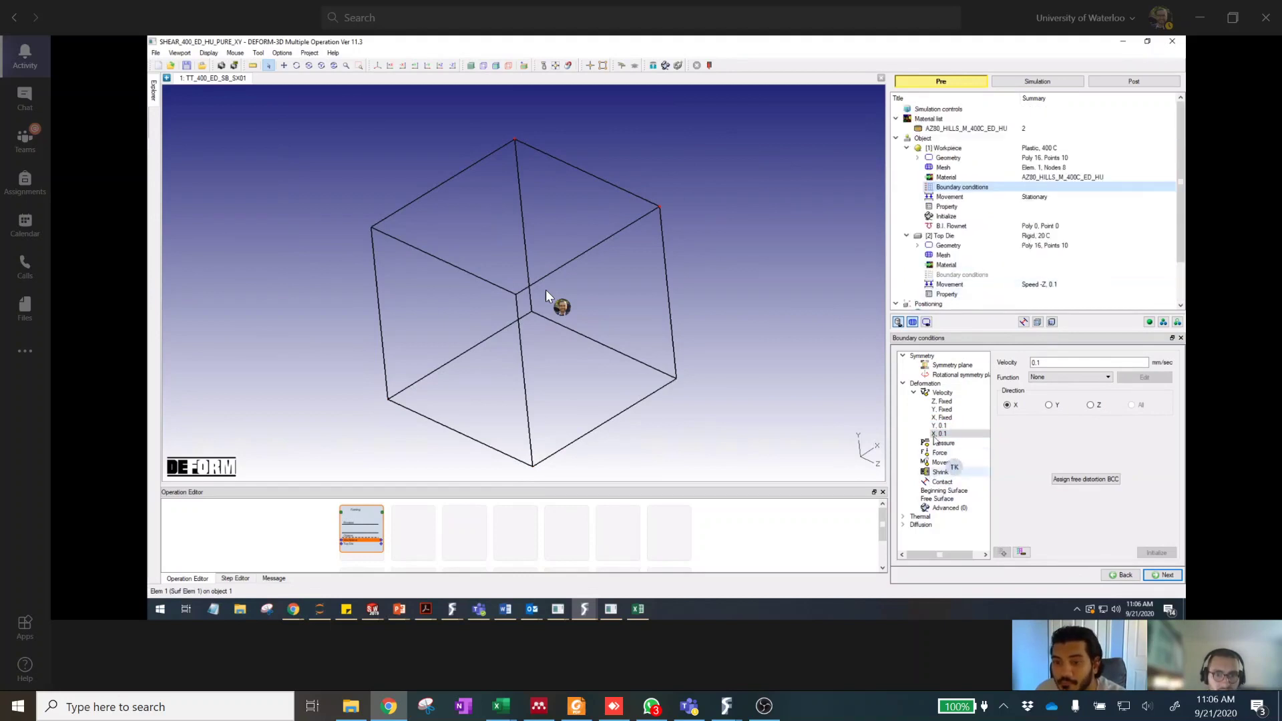
left_click(942, 401)
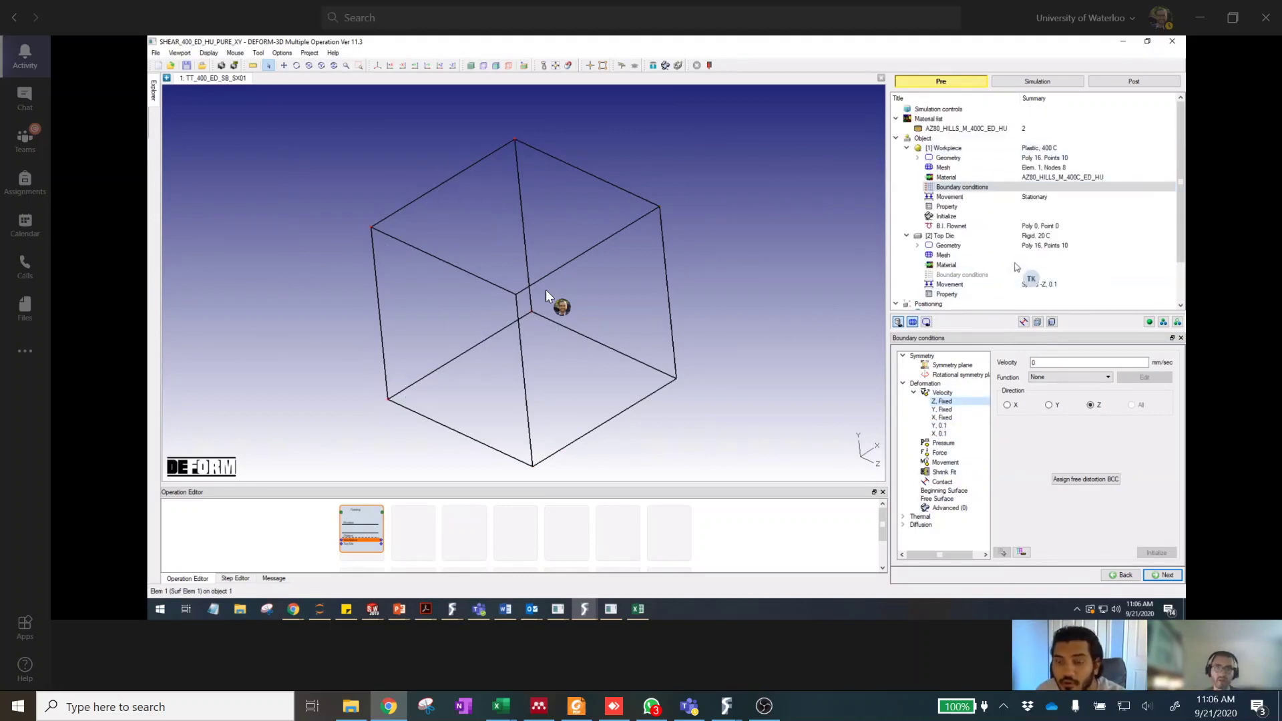
Check the data of the revised model and regenerate its simulation database.
scroll(1016, 267, "down", 3)
left_click(931, 304)
left_click(928, 387)
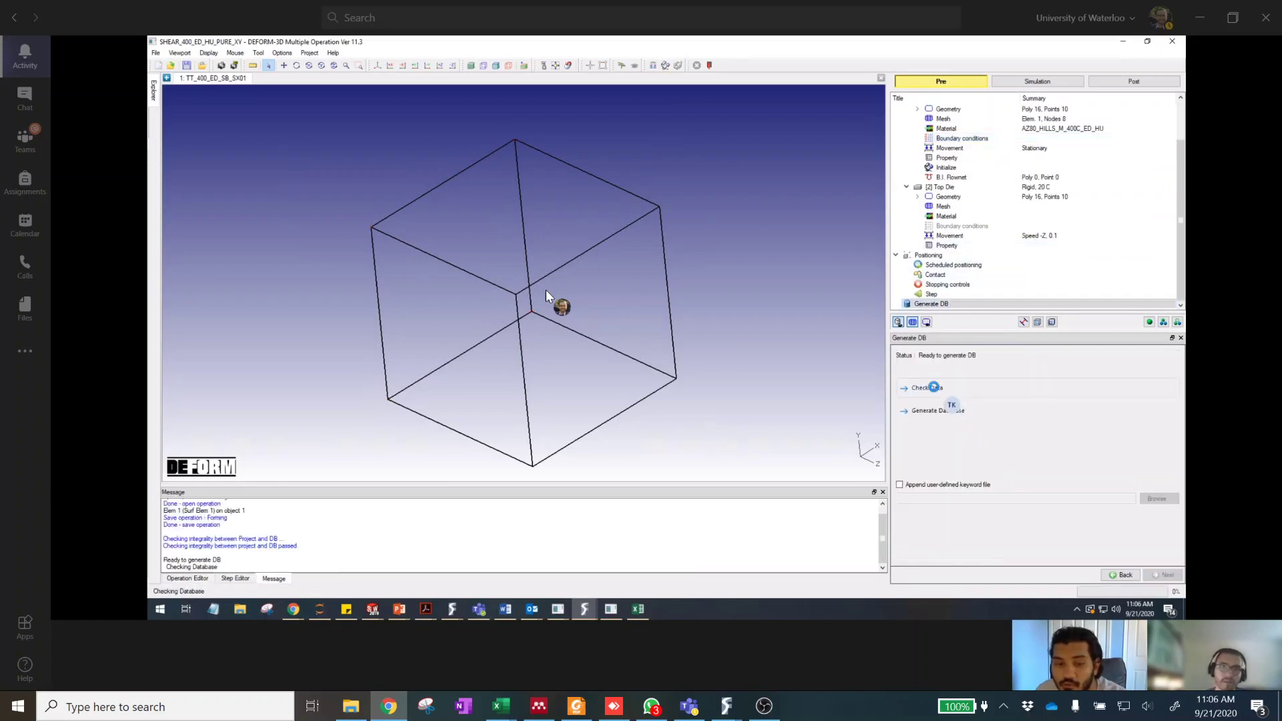
left_click(938, 409)
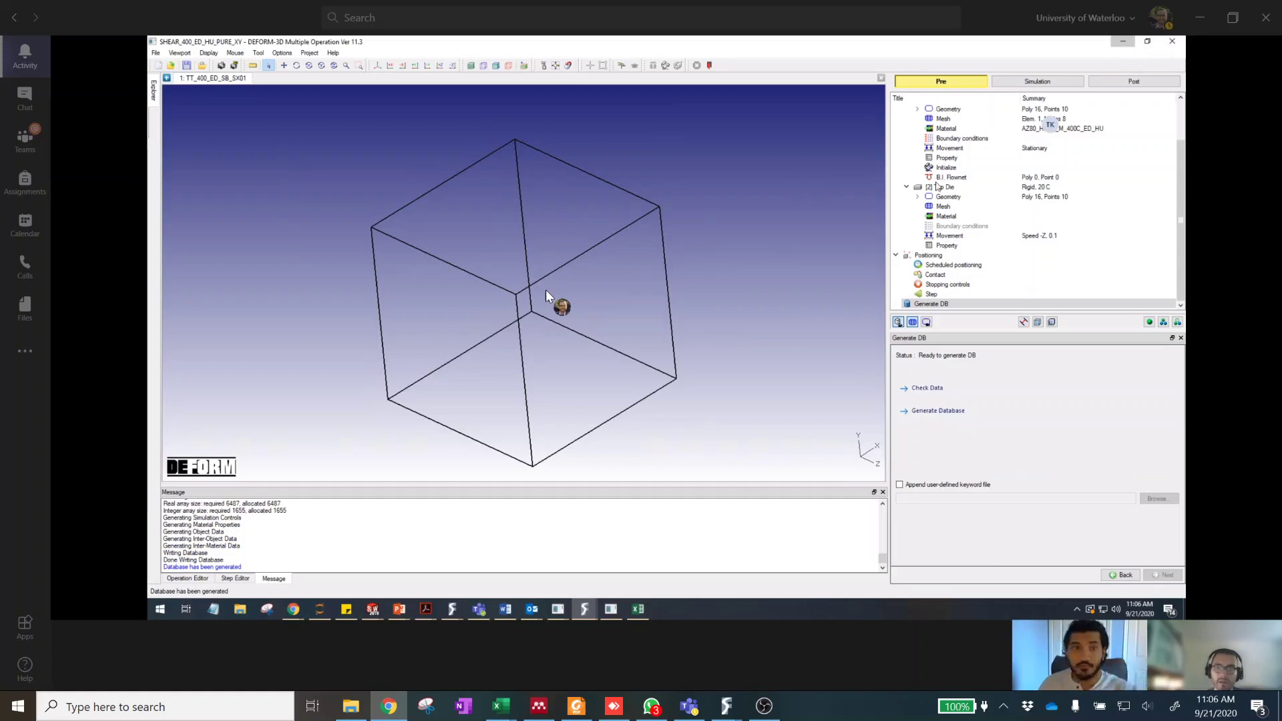
Switch to the DEFORM-2D/3D main window and rerun the SHEAR_400_ED_HU_PURE_XY.DB simulation.
key("alt+Tab")
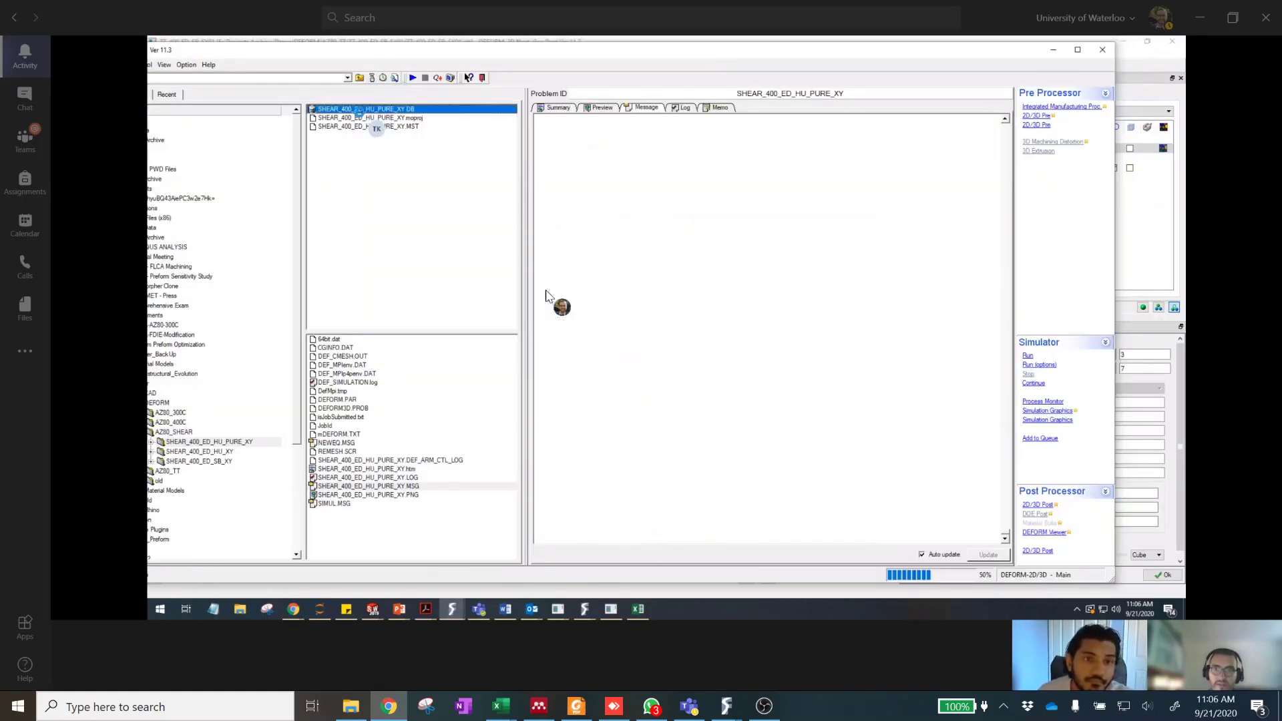
left_click(1028, 356)
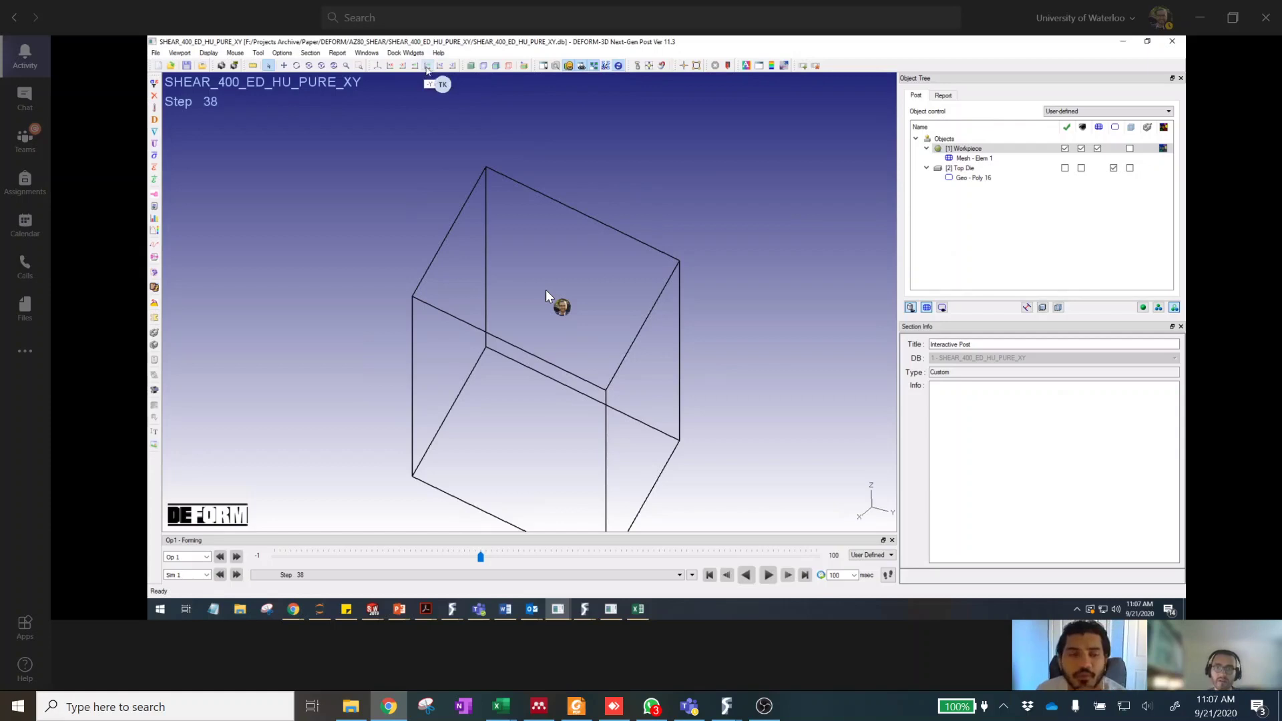
View the sheared element face-on in the XY plane and advance the results to step 59.
left_click(404, 66)
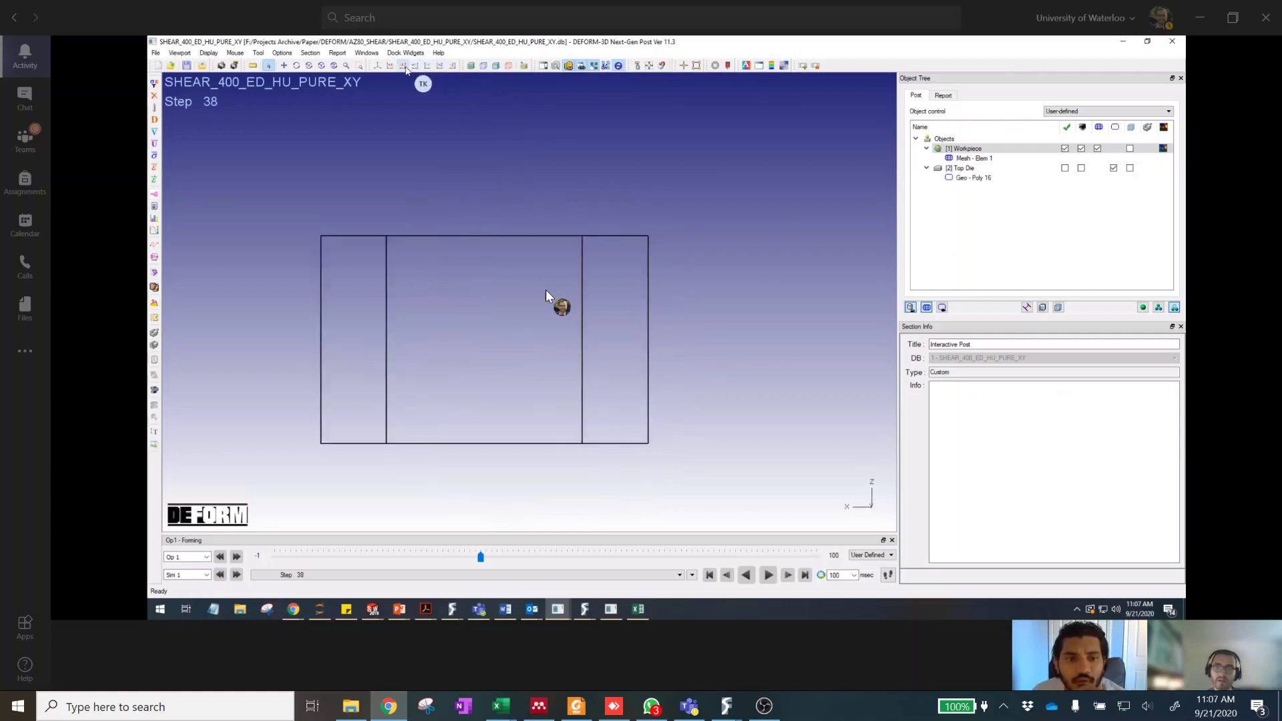
left_click(427, 65)
left_click(440, 65)
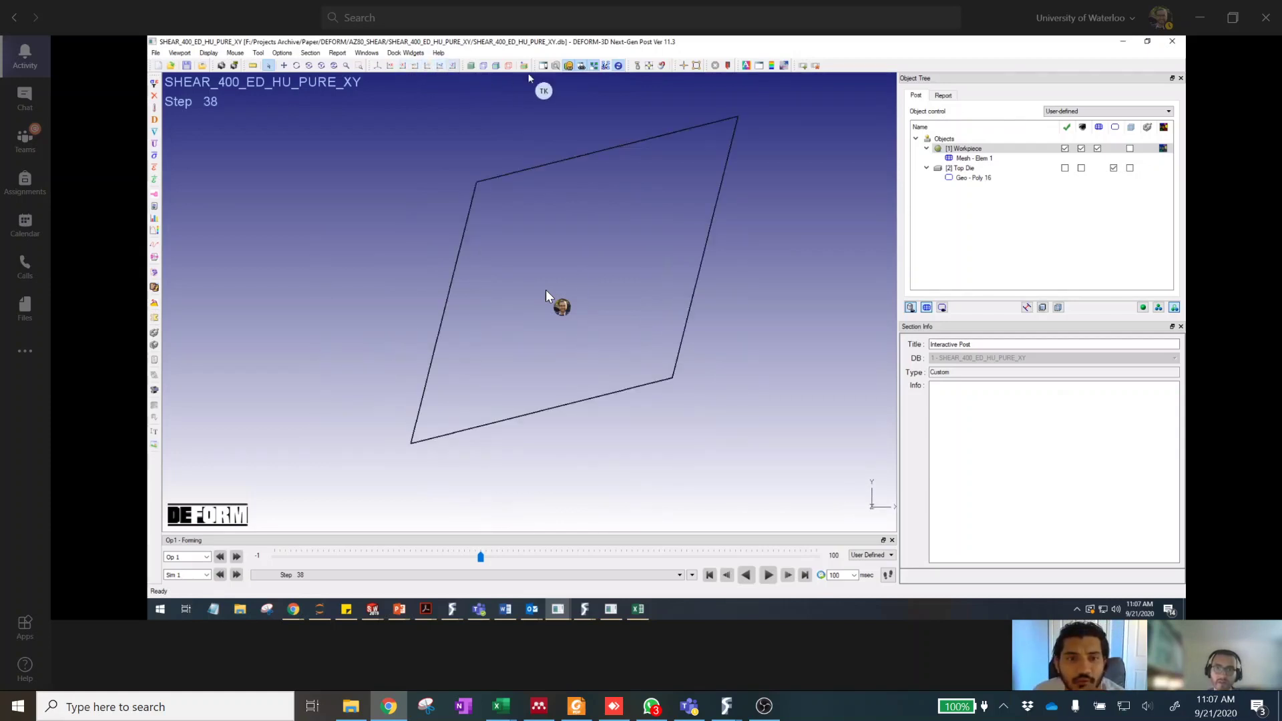
left_click(594, 556)
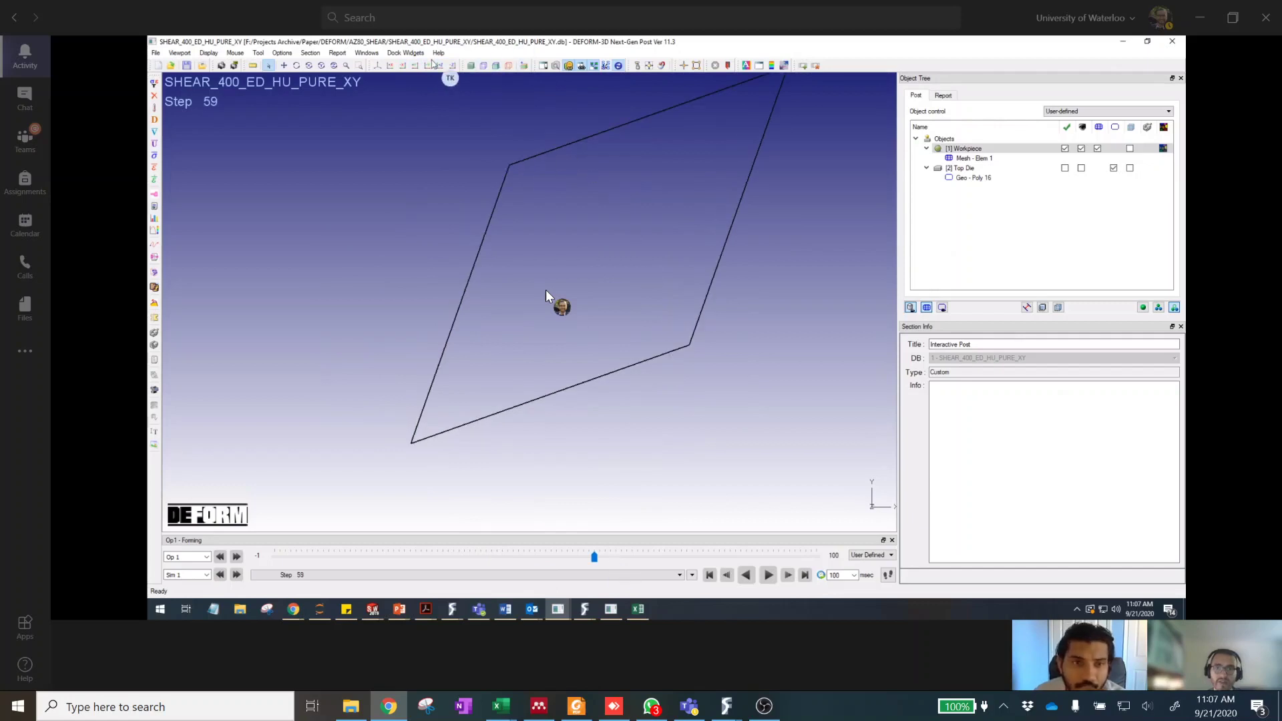
Open the element data for workpiece element 1 and examine its Y and XY stress components.
left_click(683, 66)
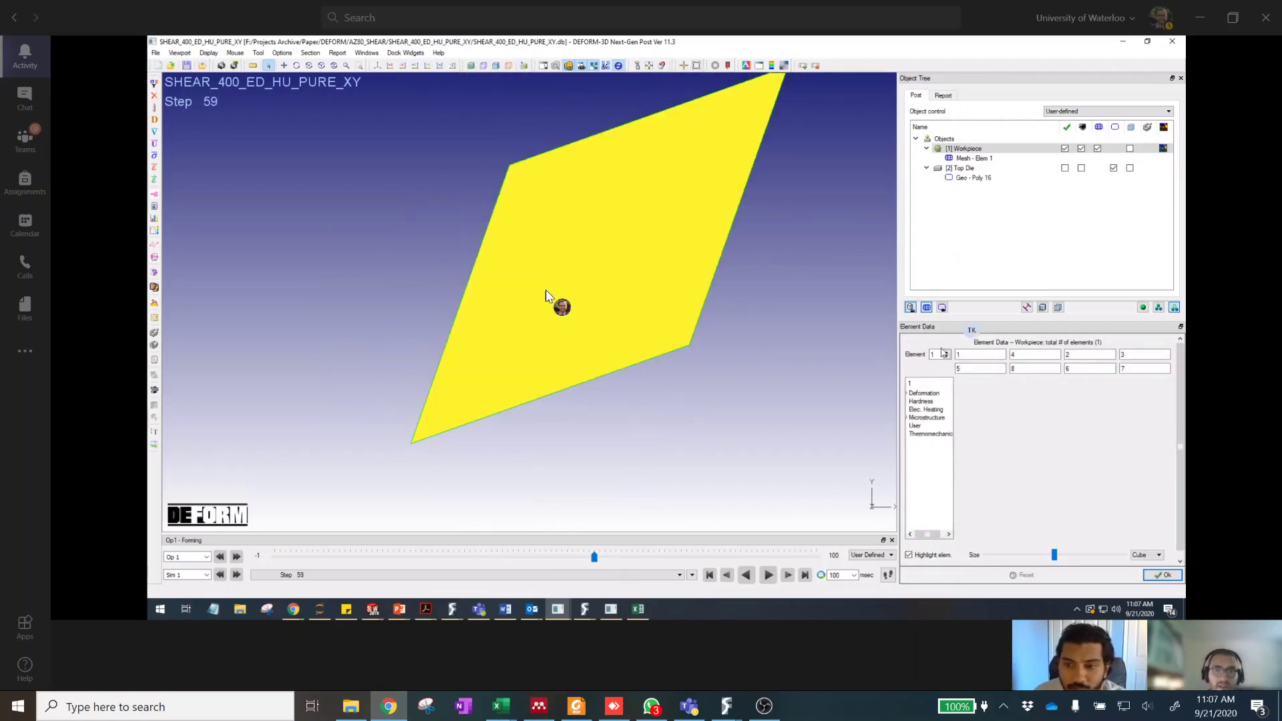
left_click(919, 409)
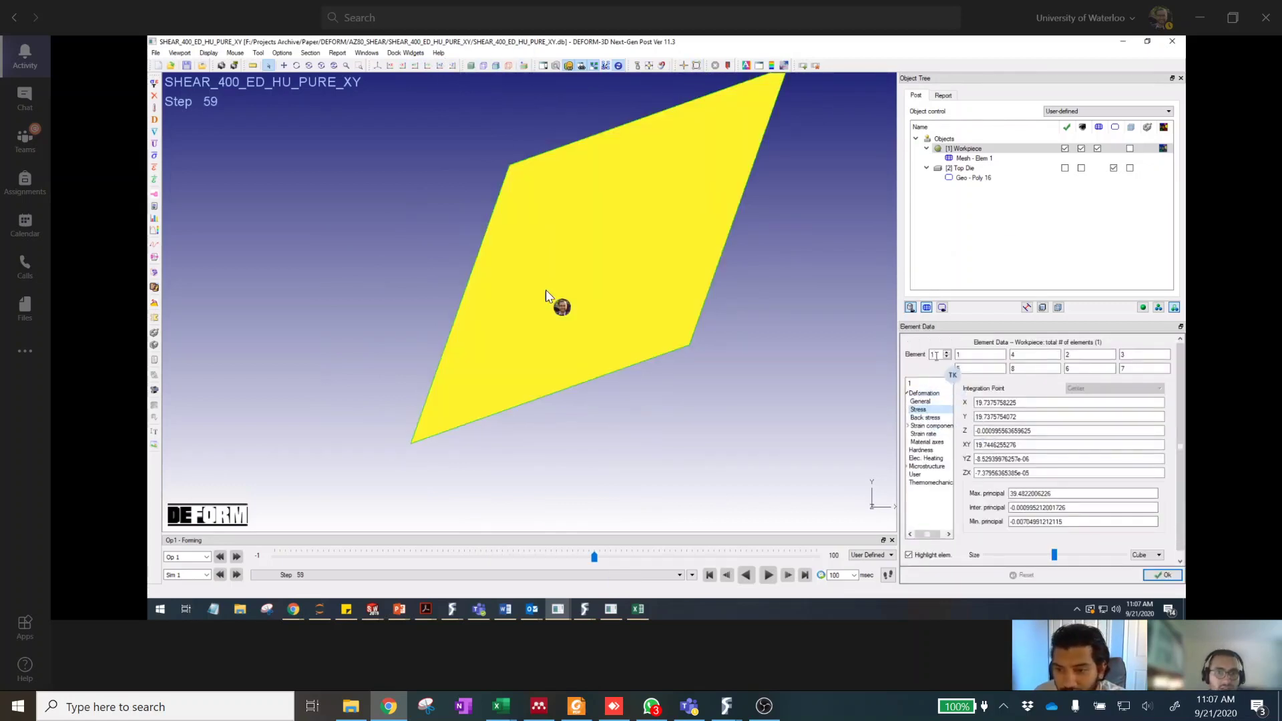
double_click(998, 417)
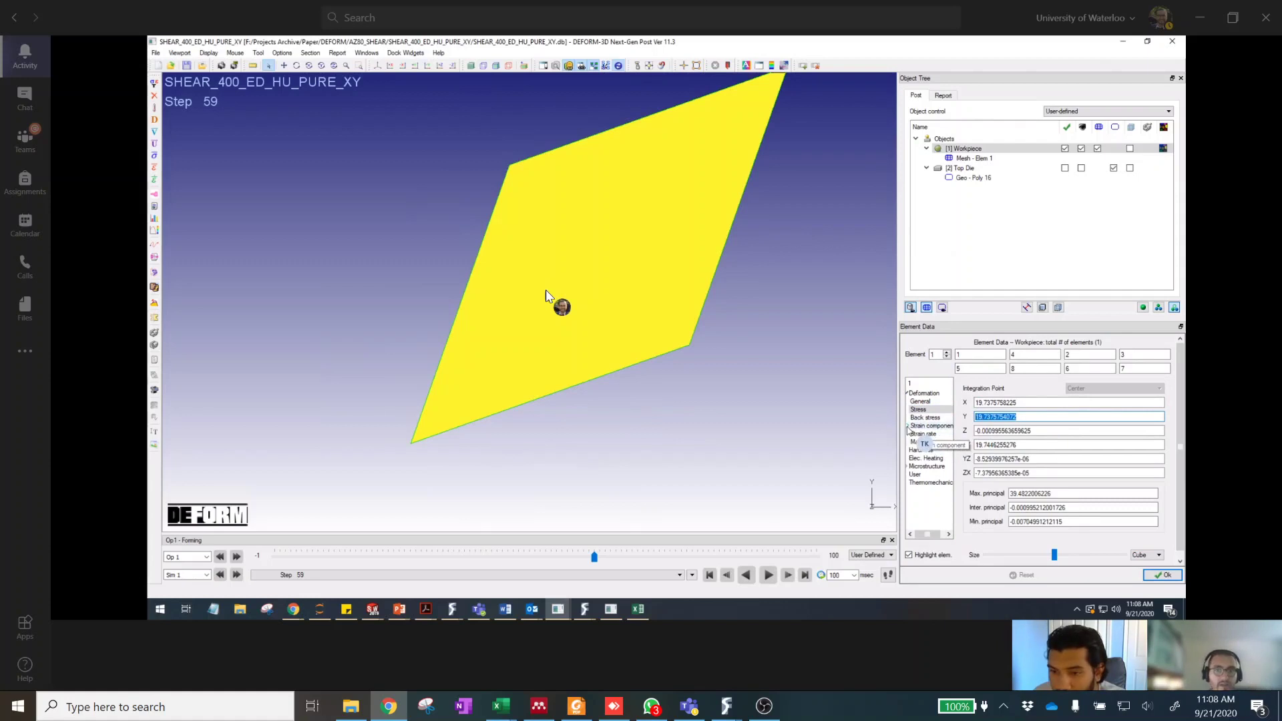
double_click(995, 444)
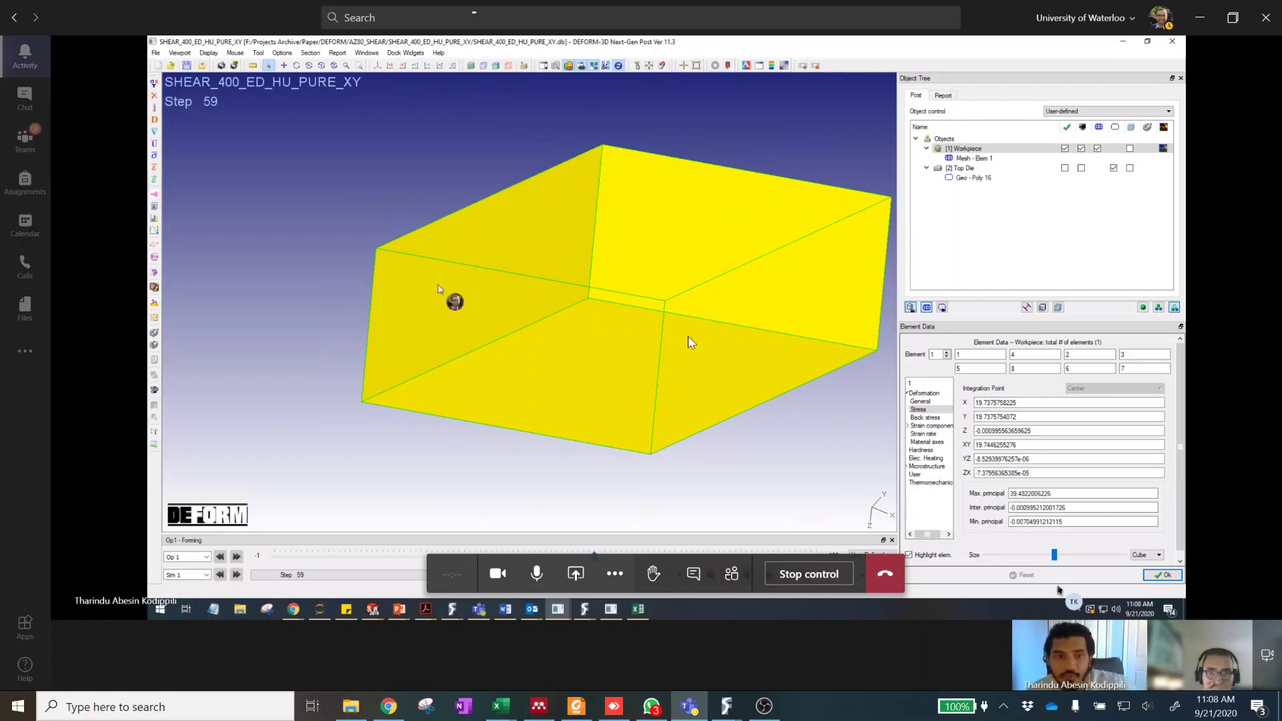
Examine the deformed element at step 59 from several orientations, ending face-on to the XY plane.
middle_click_drag(611, 235, 498, 109)
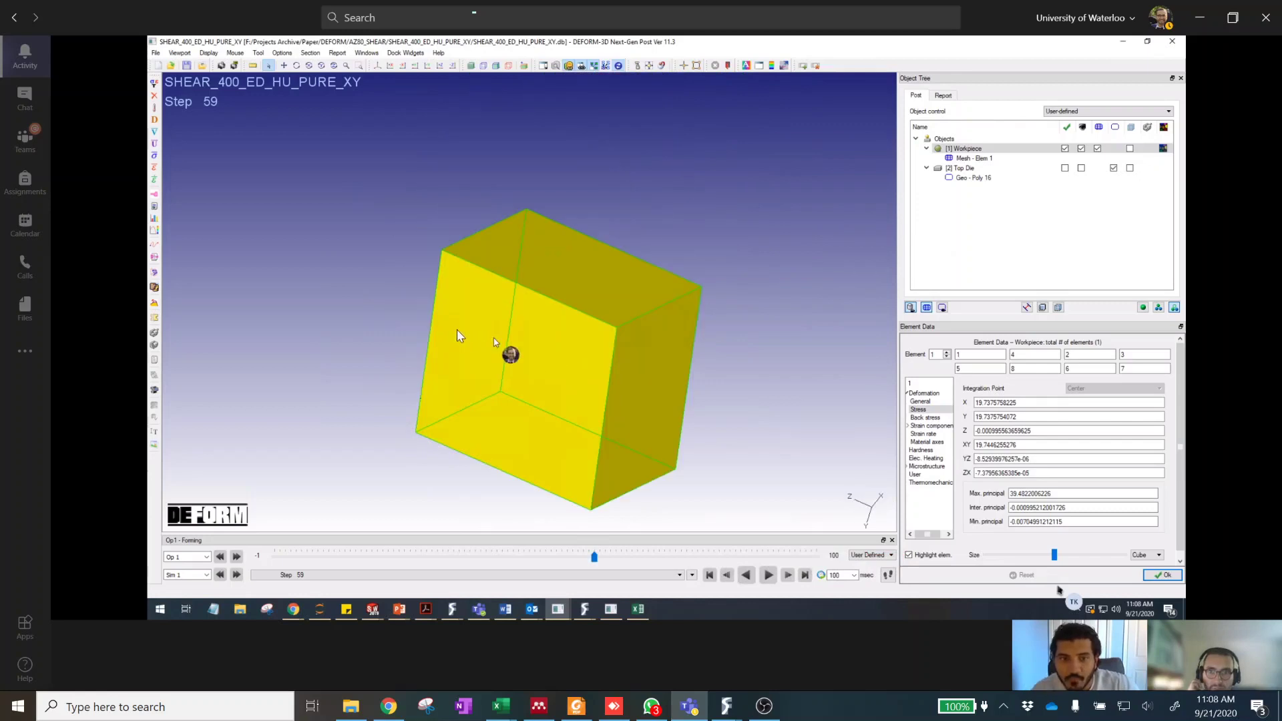
middle_click_drag(457, 331, 653, 233)
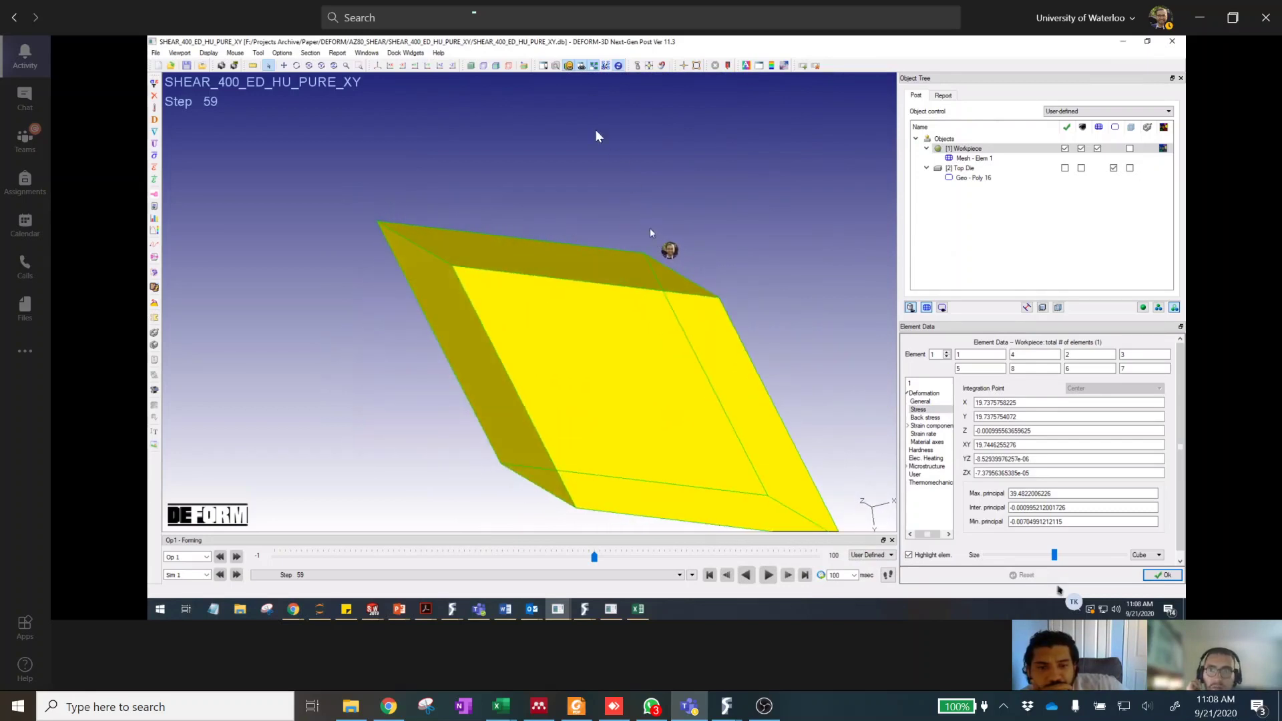
left_click(400, 67)
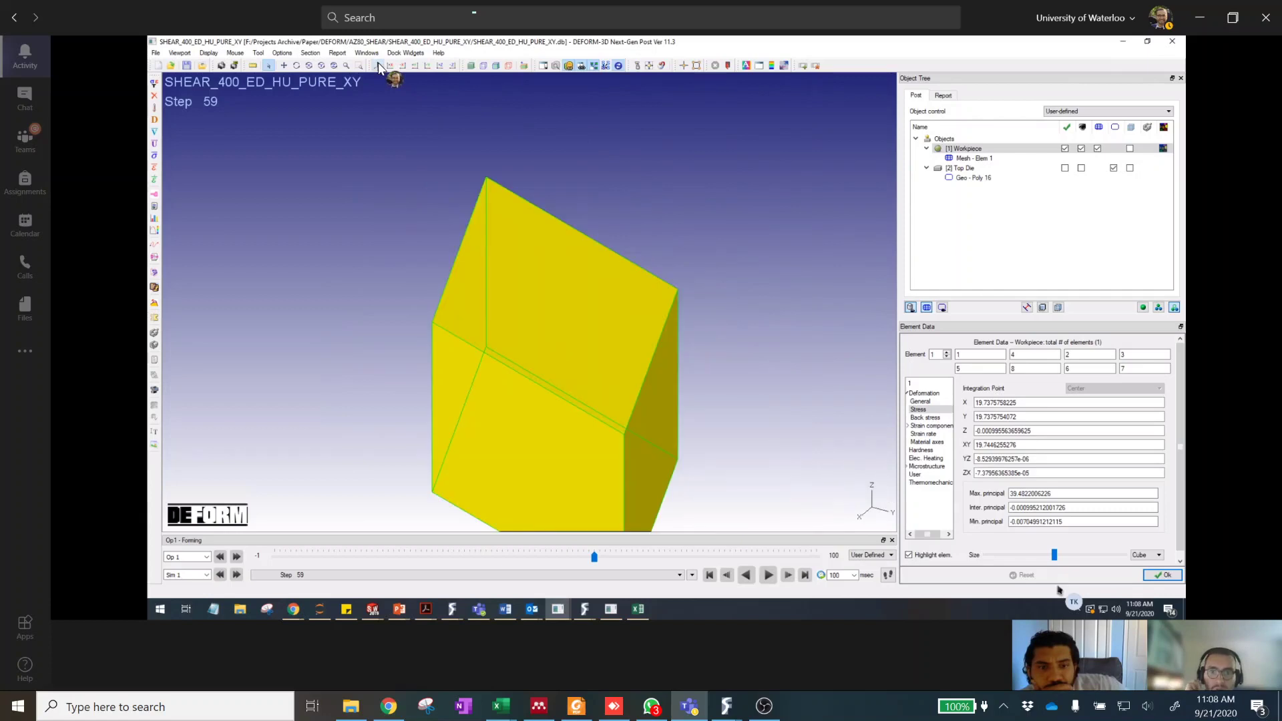
scroll(550, 256, "down", 3)
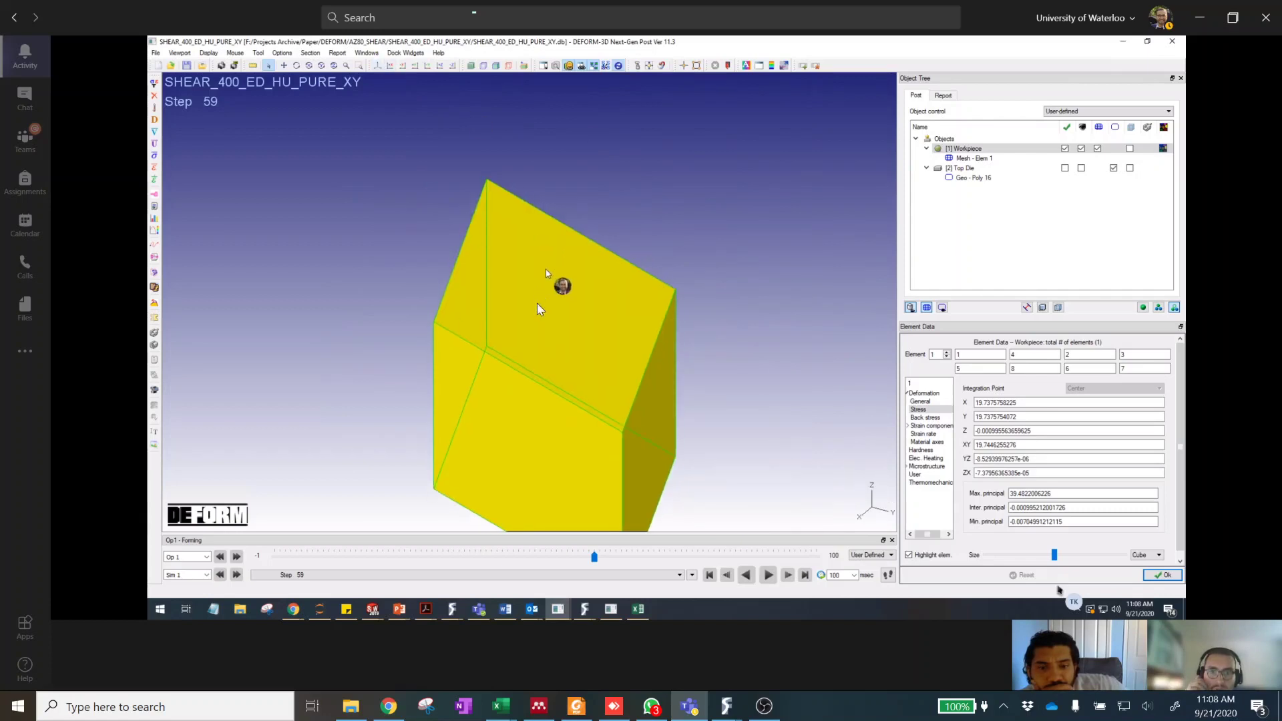
scroll(534, 494, "down", 1)
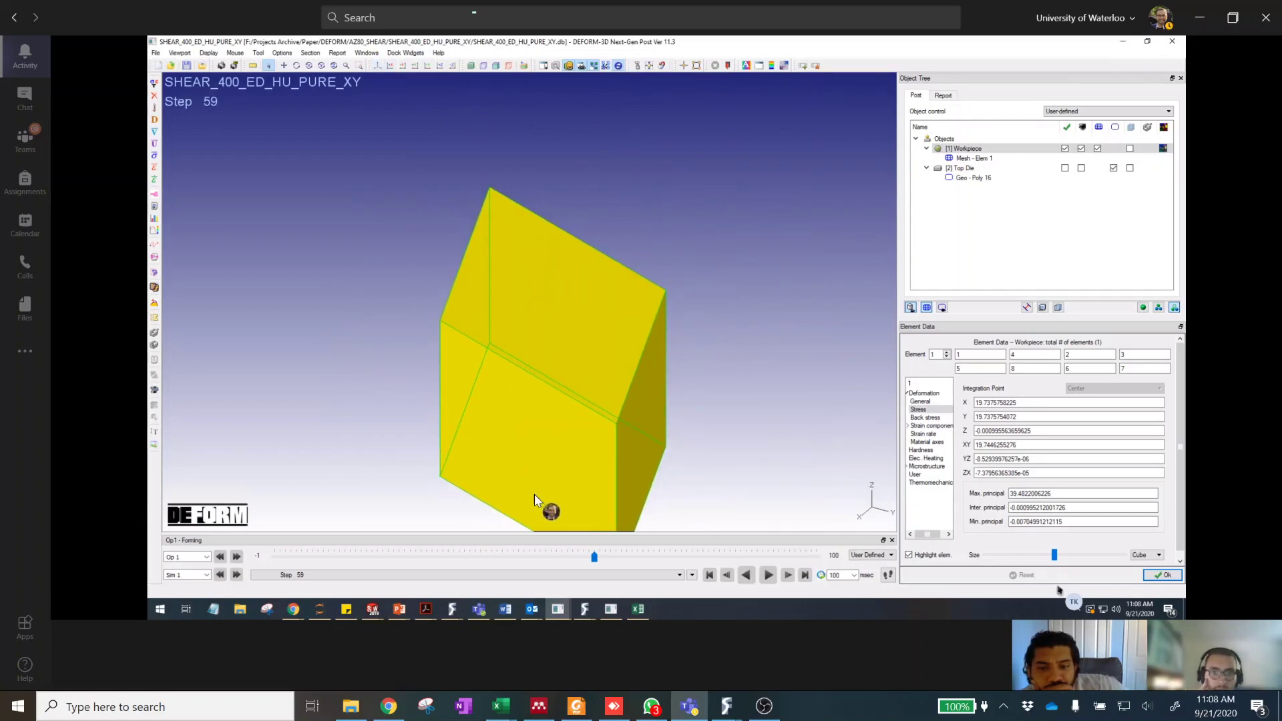
scroll(534, 494, "down", 3)
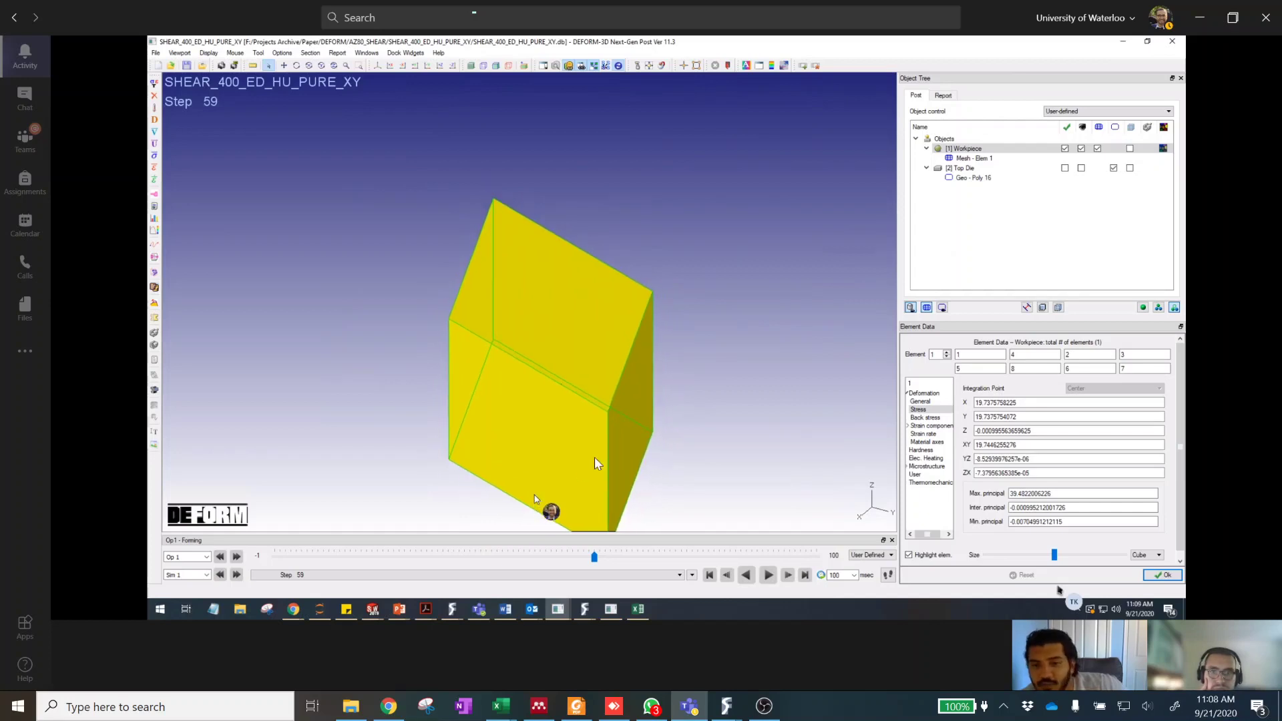
middle_click_drag(557, 431, 535, 332)
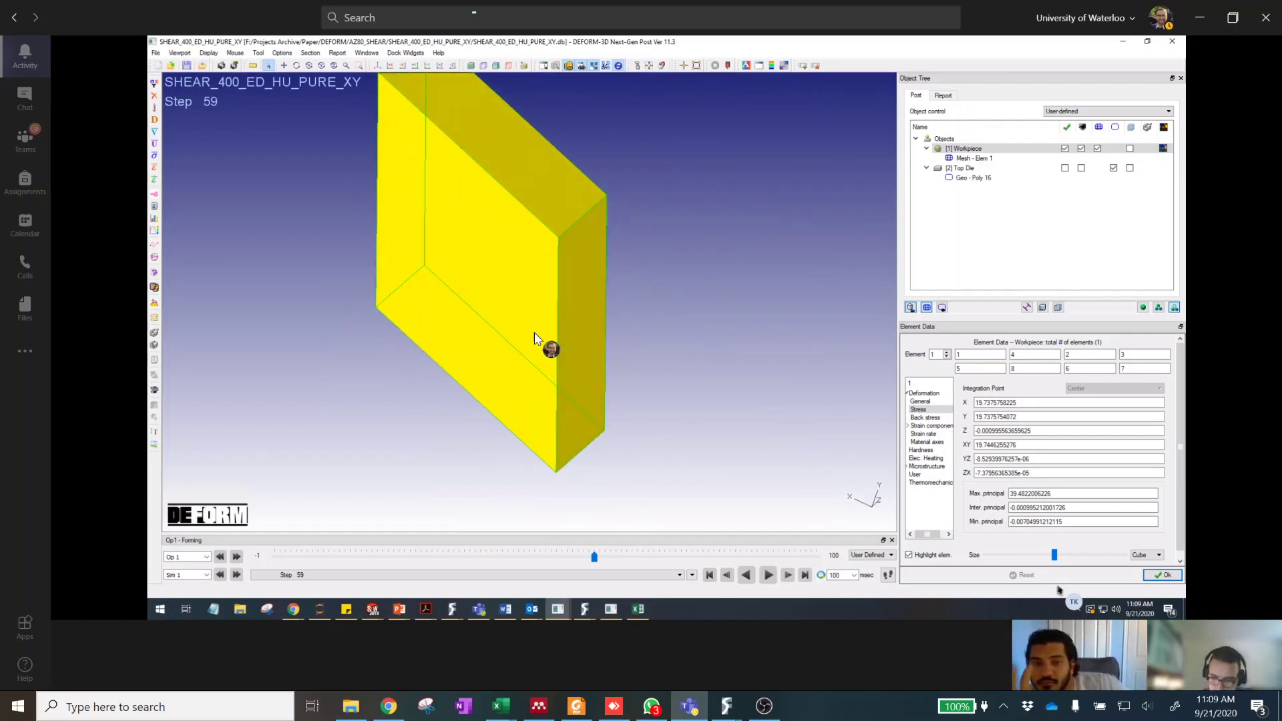
key("f")
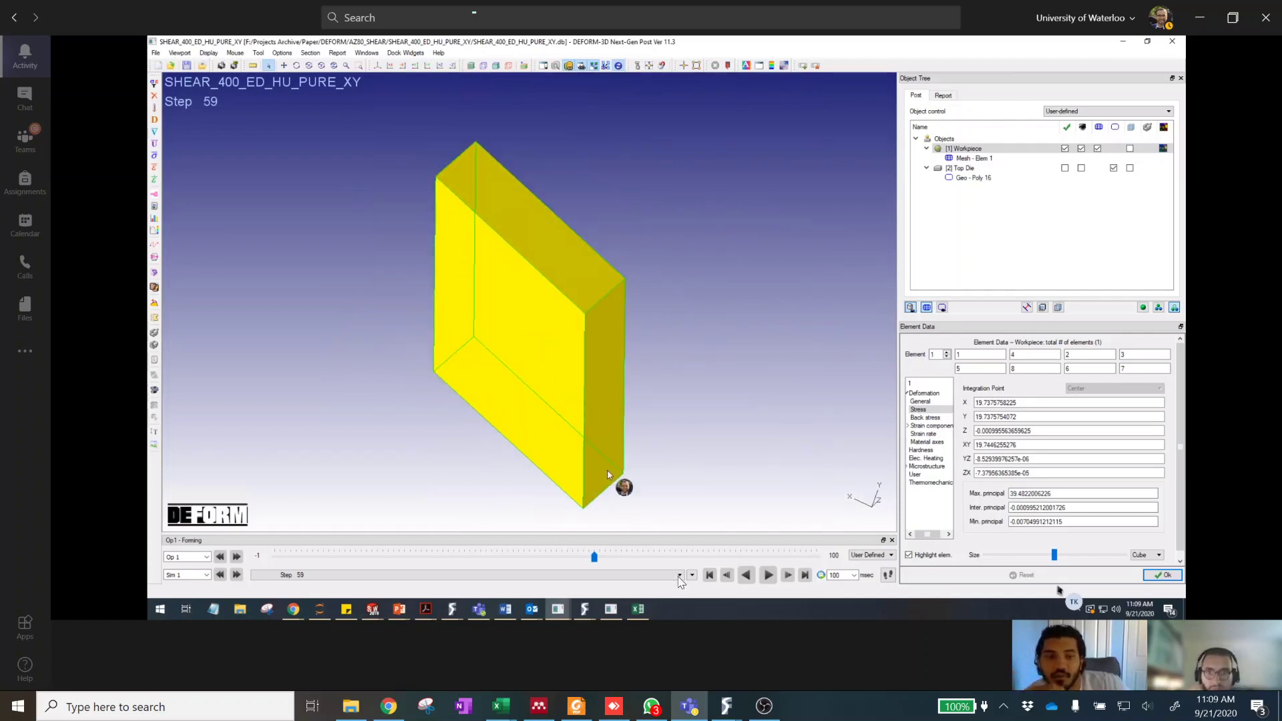
mouse_move(652, 393)
middle_mouse_down()
mouse_move(549, 388)
mouse_move(633, 393)
middle_mouse_up()
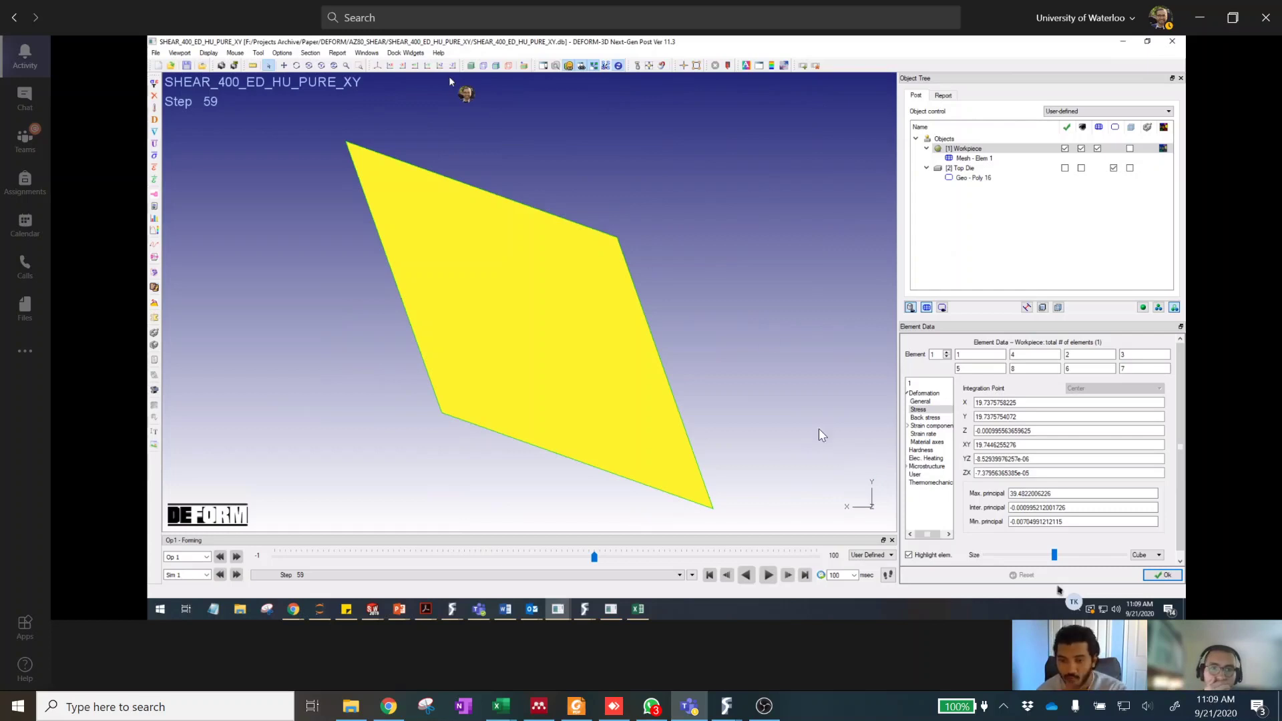
Examine the element's material axes, stress, general and strain rate data at step 59.
left_click(930, 442)
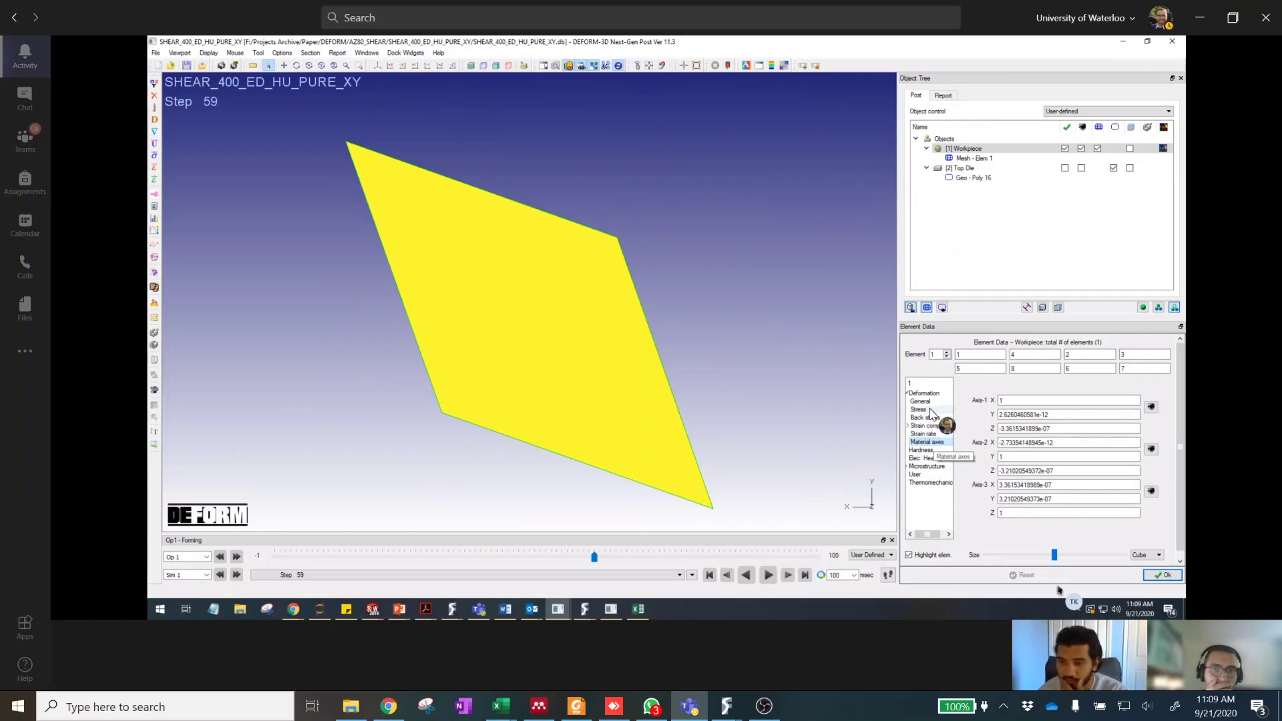
left_click(930, 409)
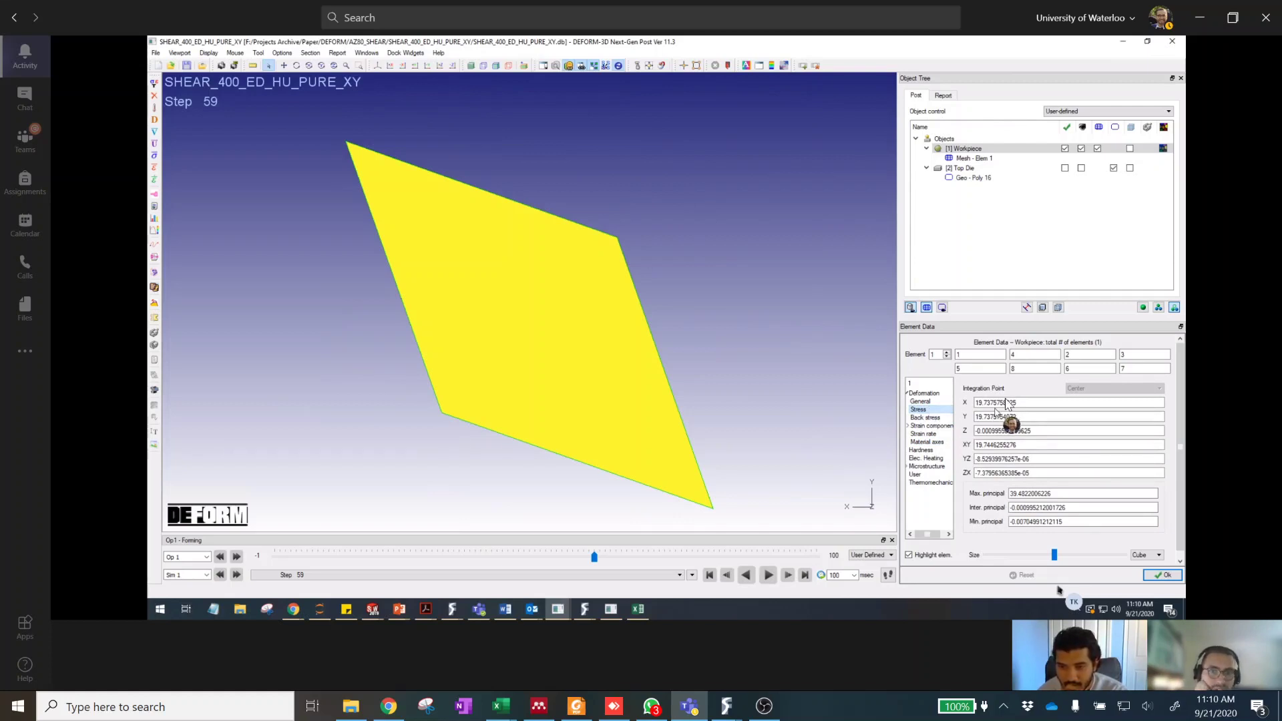
left_click(1009, 416)
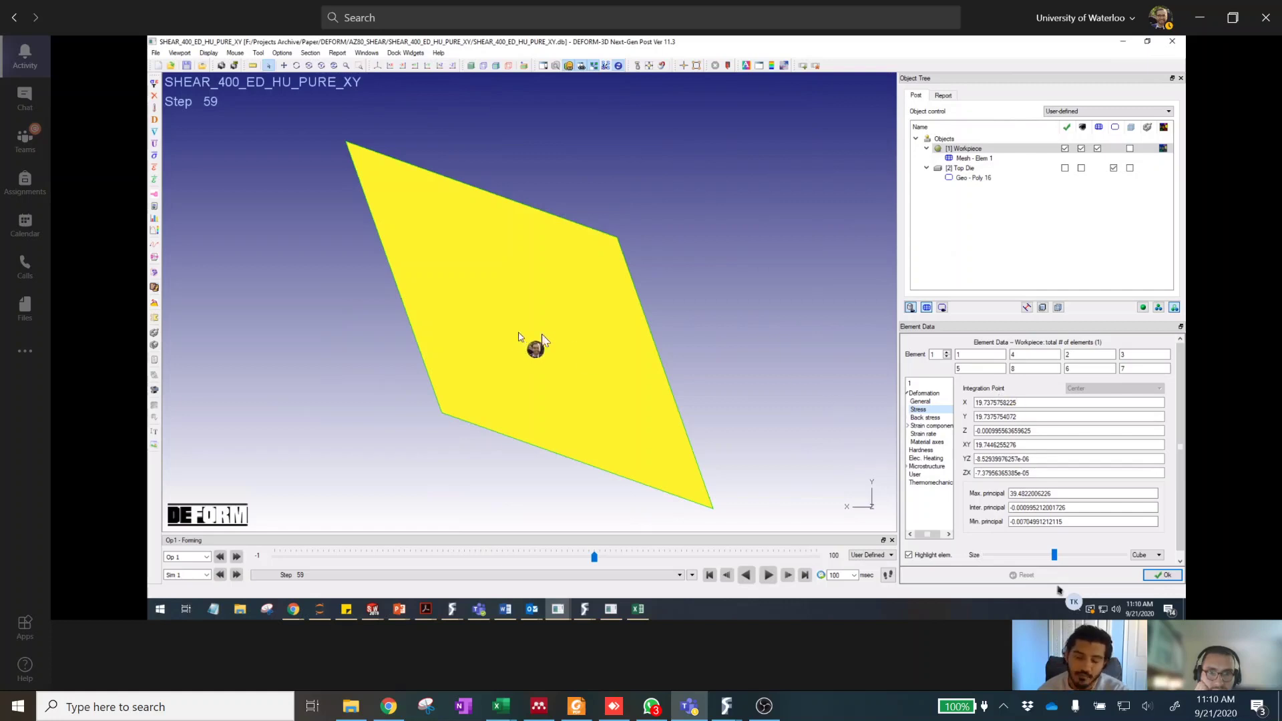
left_click(924, 401)
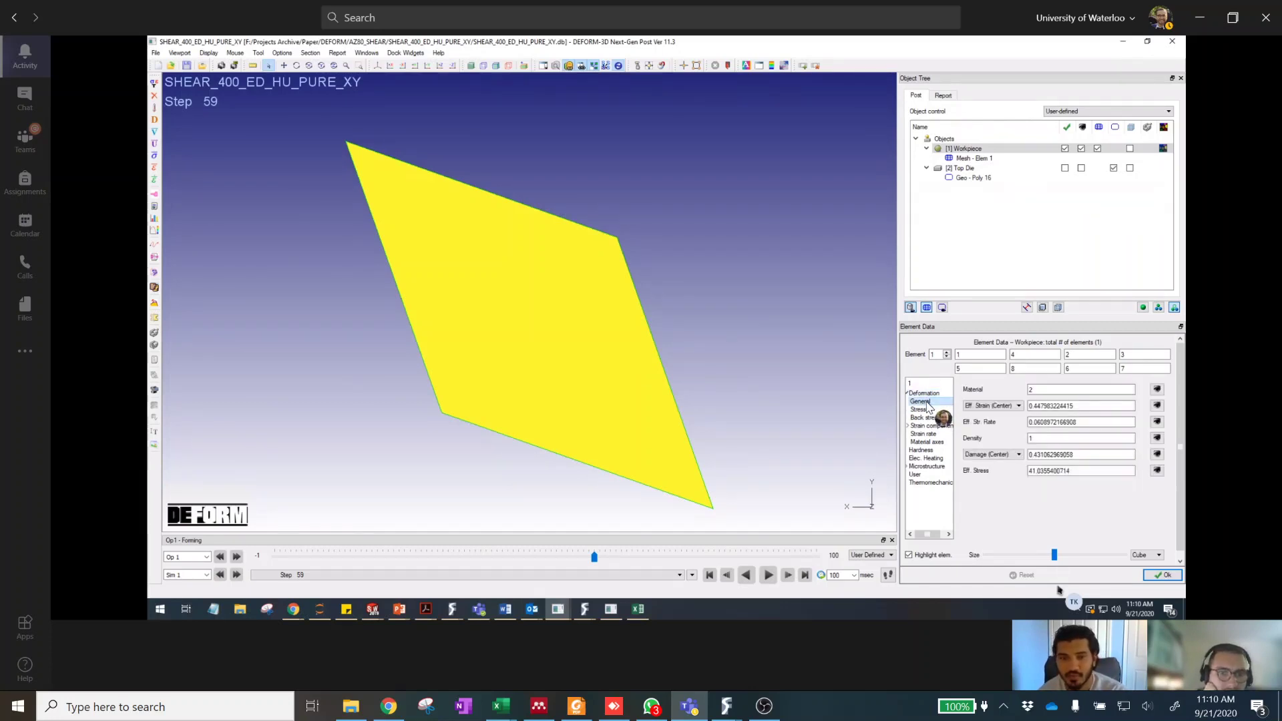
left_click(923, 433)
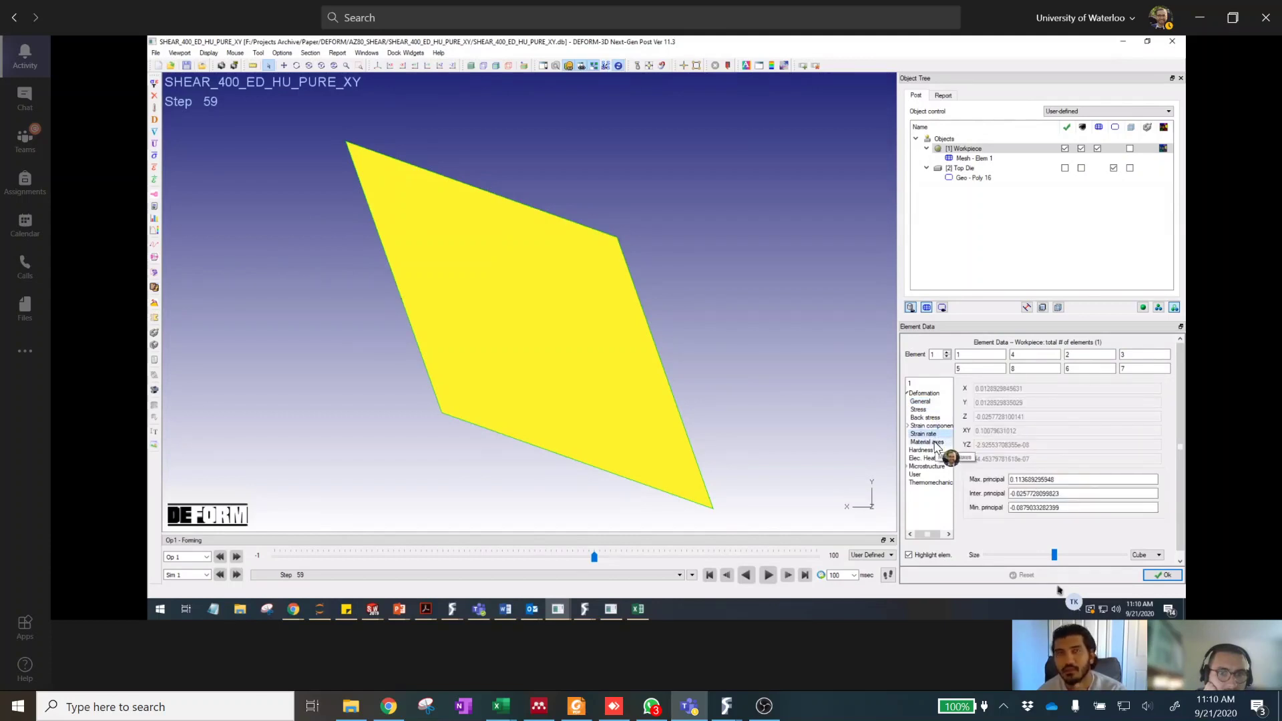
left_click(925, 442)
left_click(936, 435)
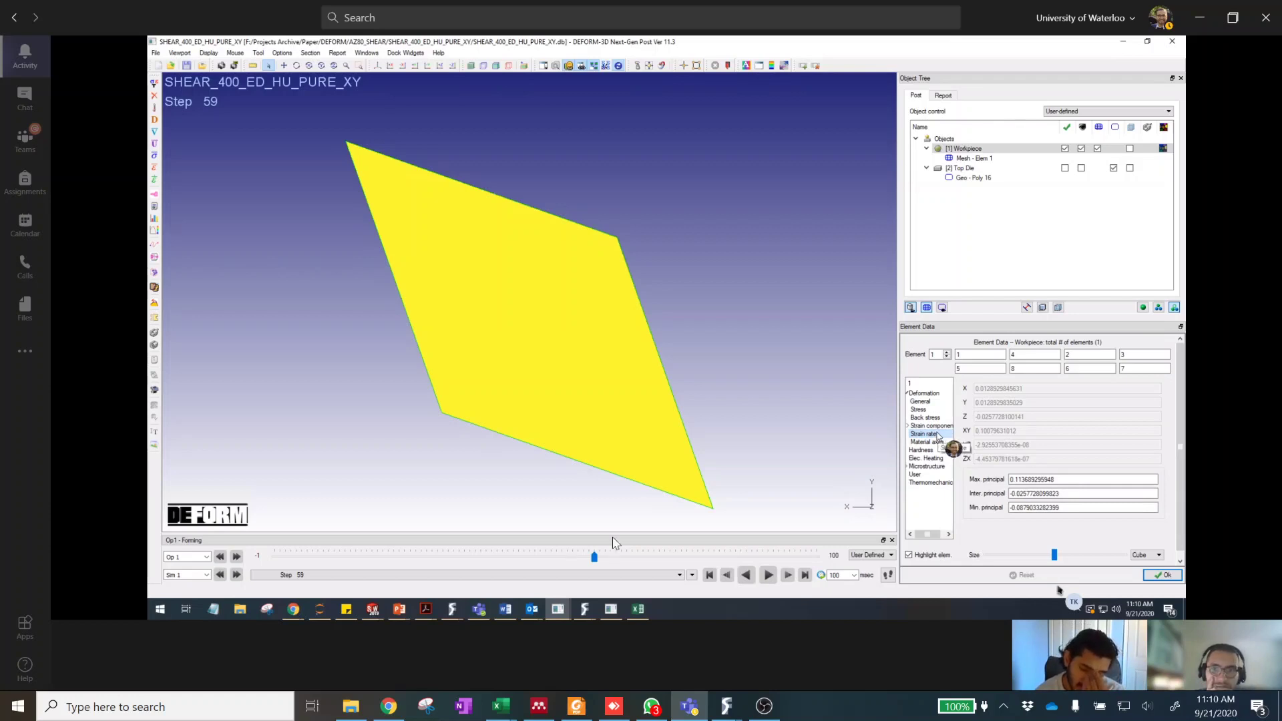
Compare the element's strain rates at steps 49, 20, 24 and 75, ending at step 44.
left_click(531, 556)
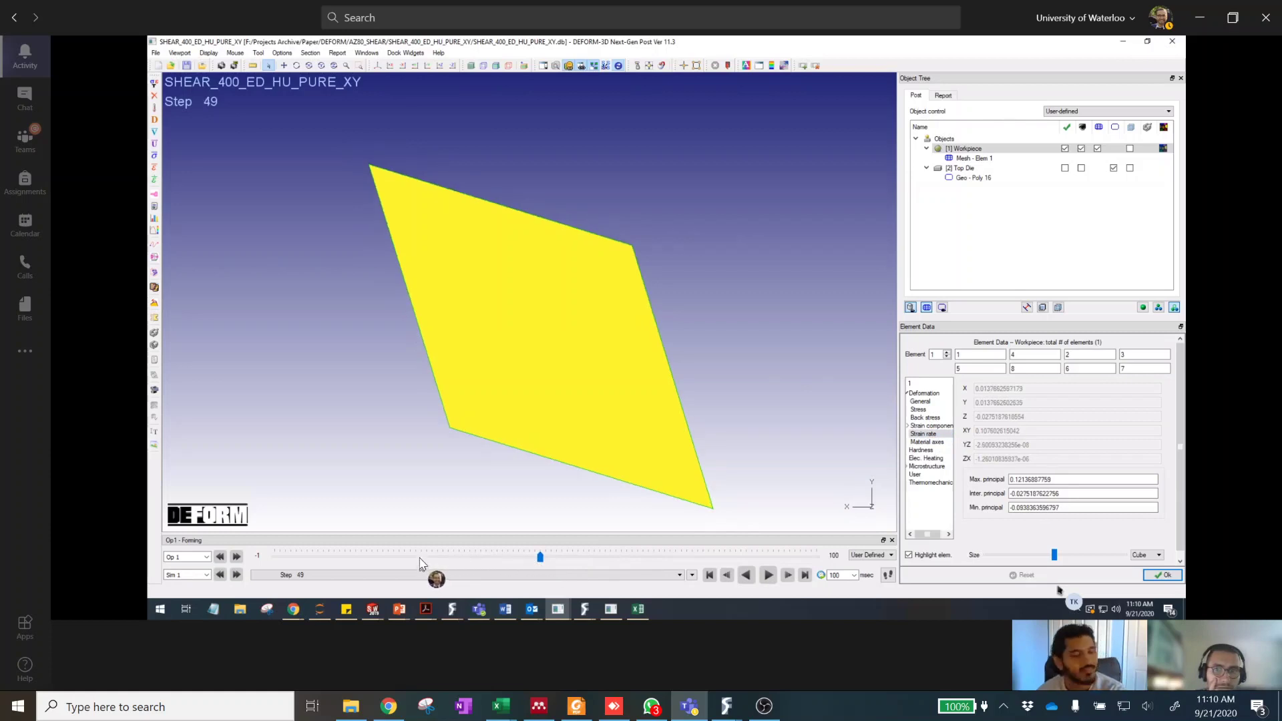
left_click_drag(540, 556, 382, 559)
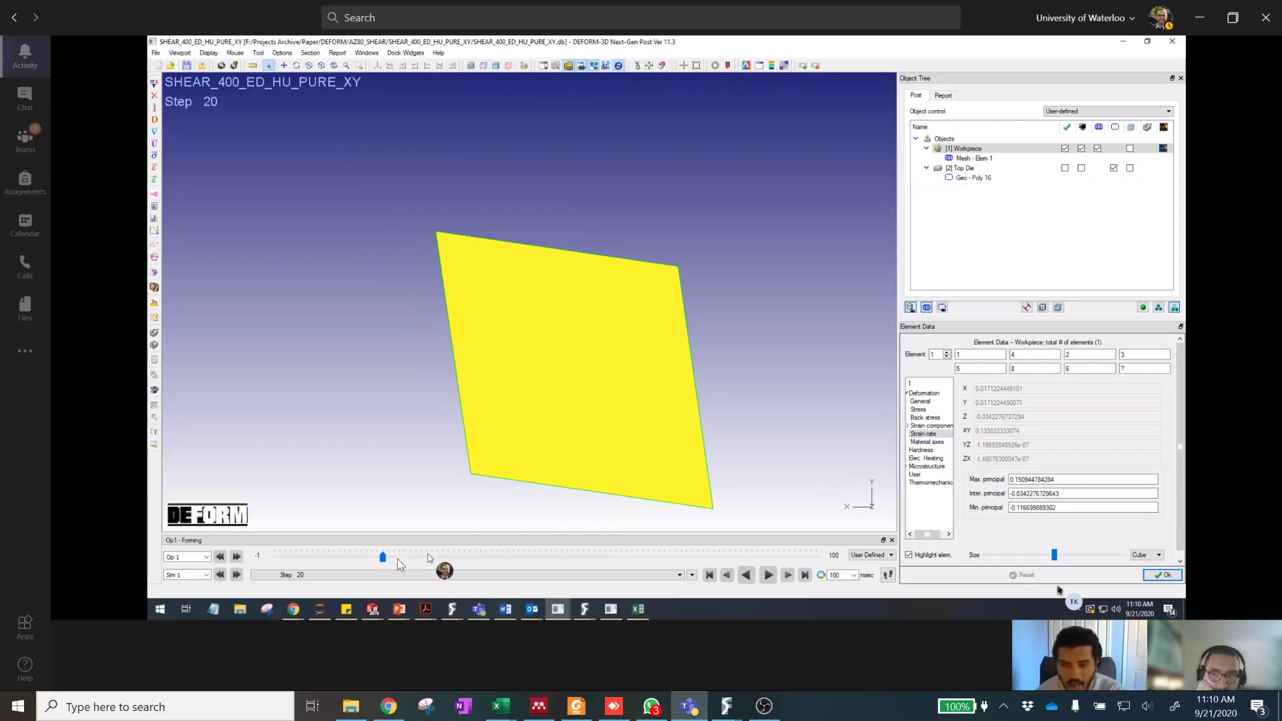
mouse_move(382, 560)
left_mouse_down()
mouse_move(309, 552)
mouse_move(404, 556)
left_mouse_up()
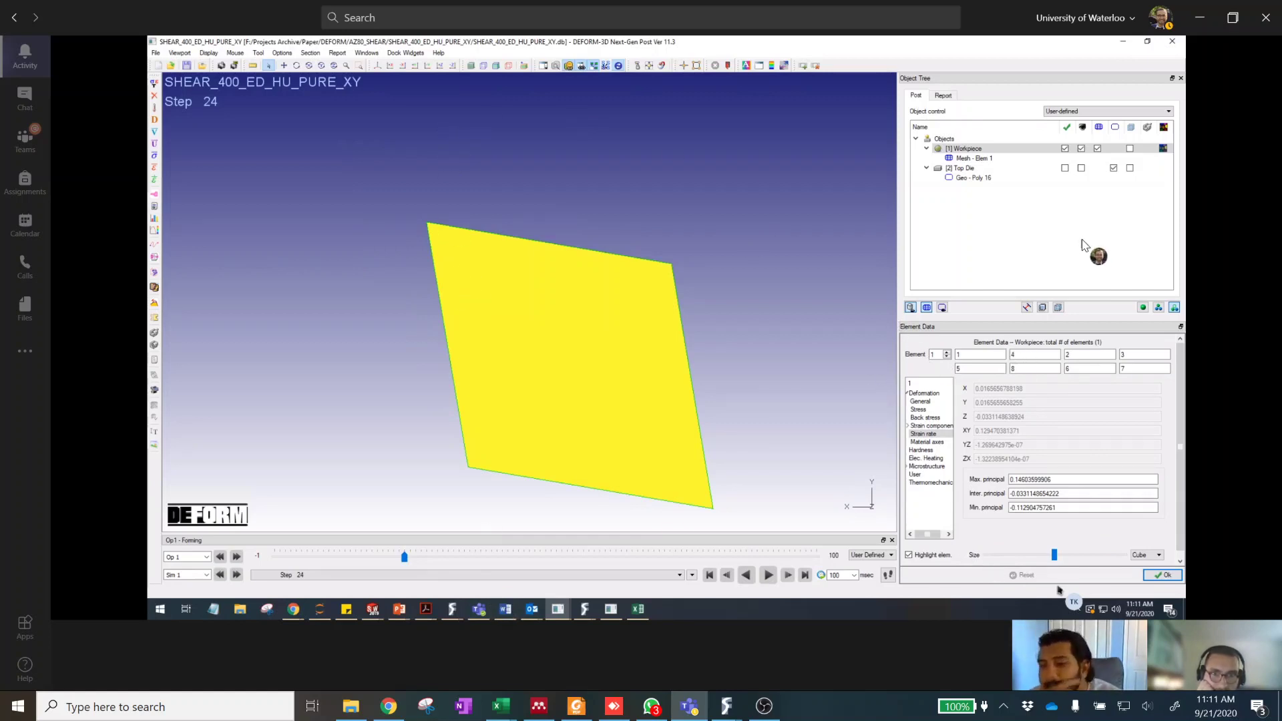
left_click_drag(403, 557, 680, 557)
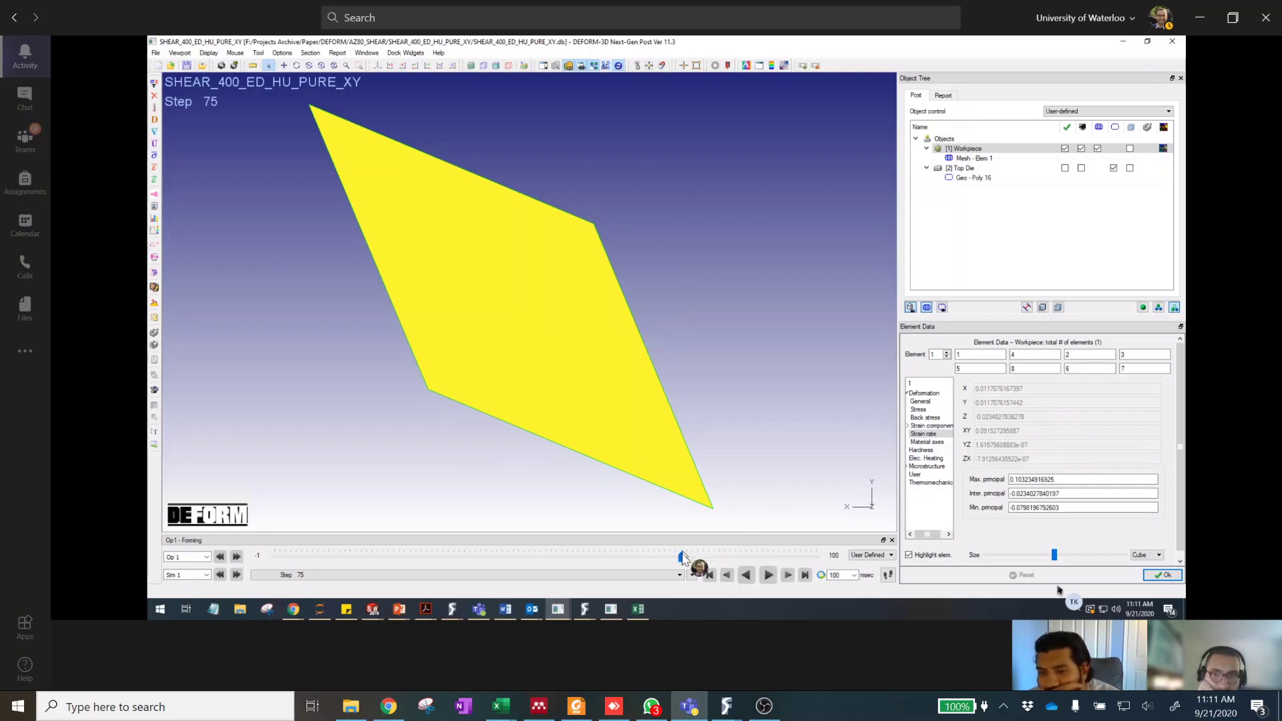
left_click_drag(681, 557, 513, 558)
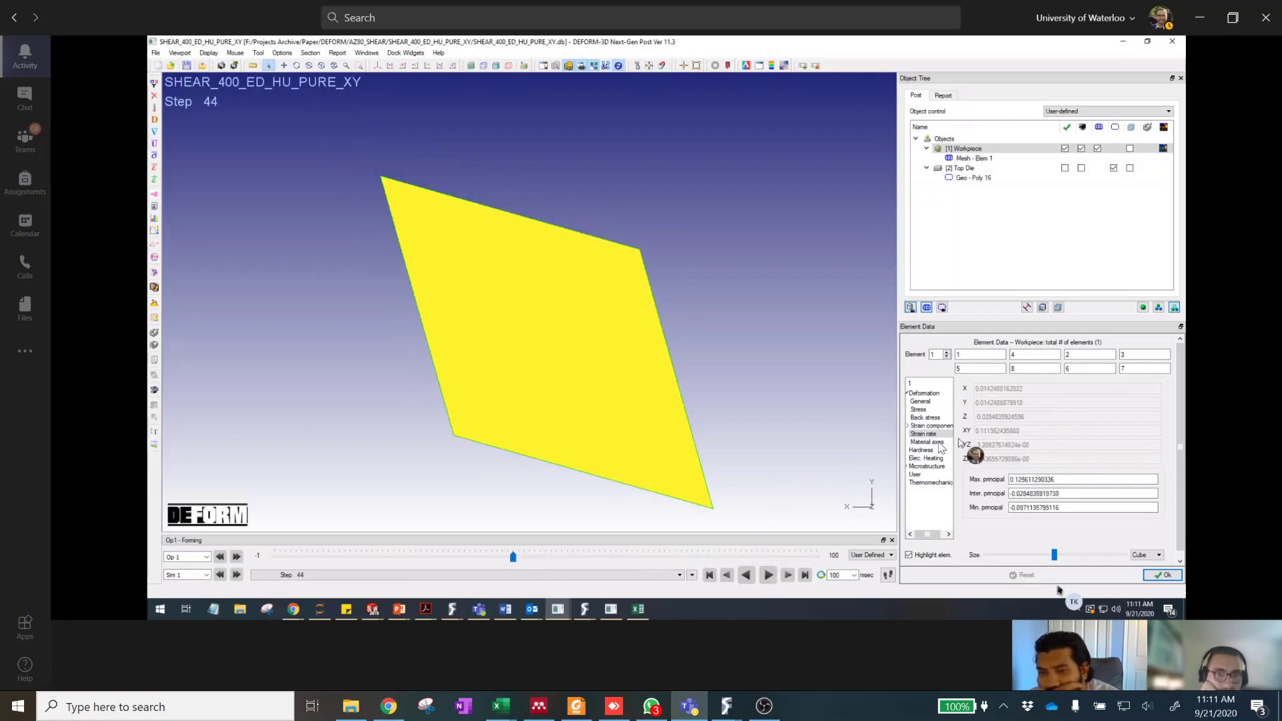
Examine the element's material axes, strain rate and stress components at step 44.
left_click(927, 441)
left_click(937, 433)
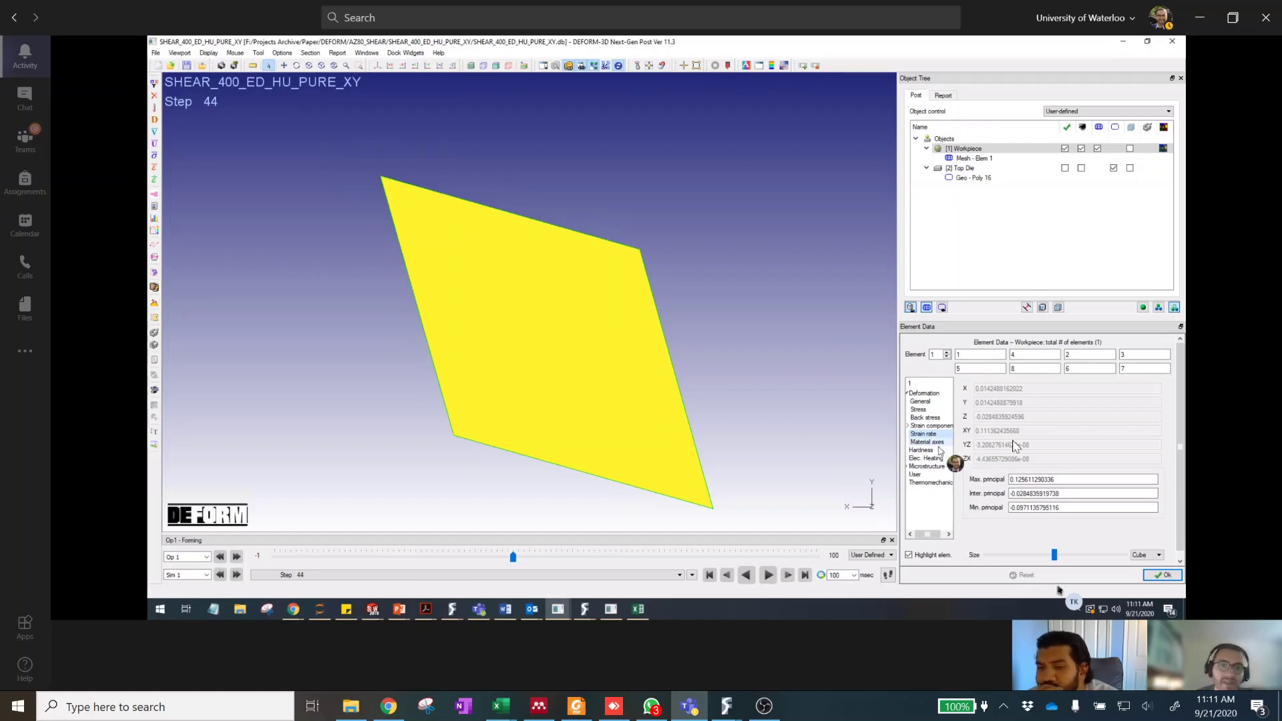
left_click(937, 410)
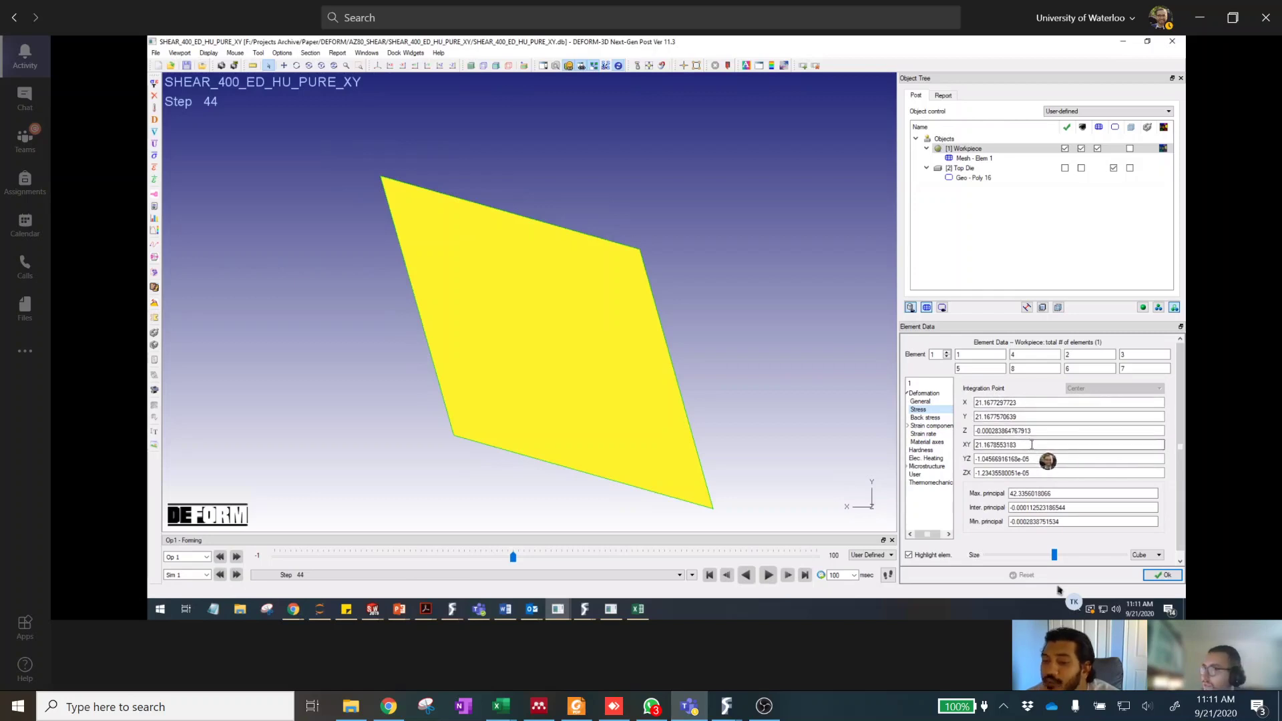
key("alt+Tab")
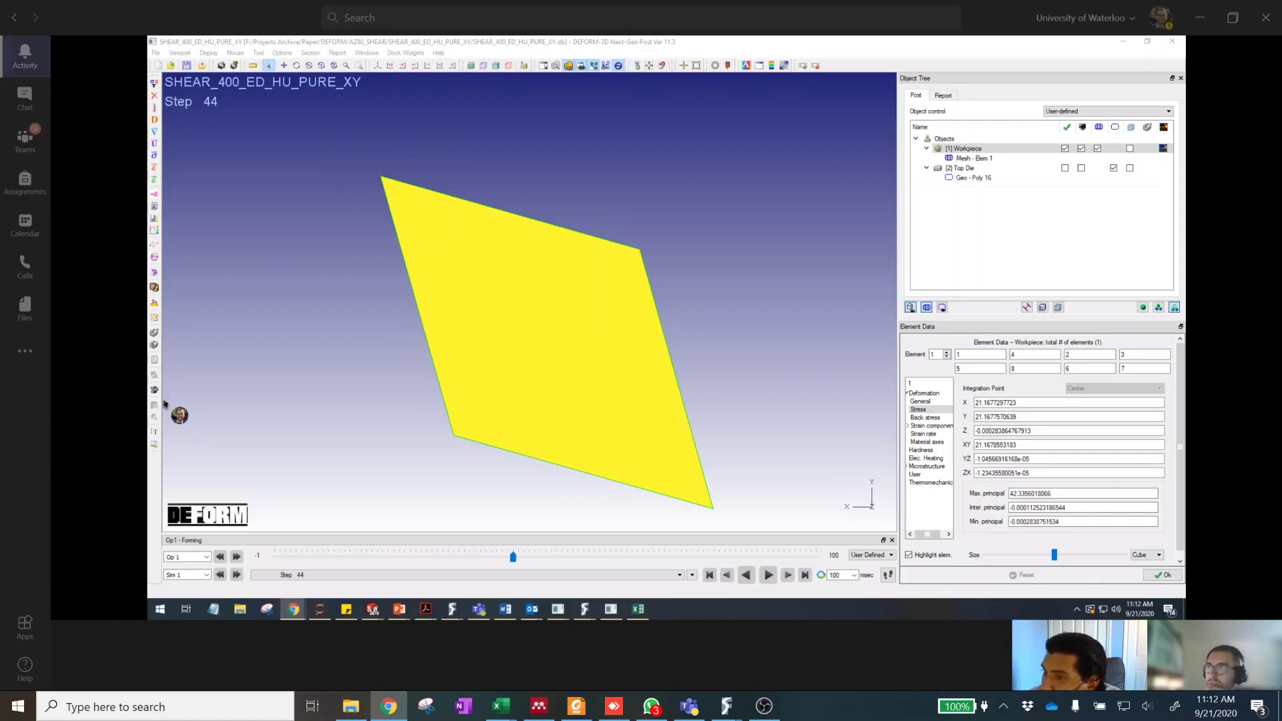
Open the element's general data and plot the effective stress on the workpiece at step 44.
left_click(923, 405)
left_click(921, 401)
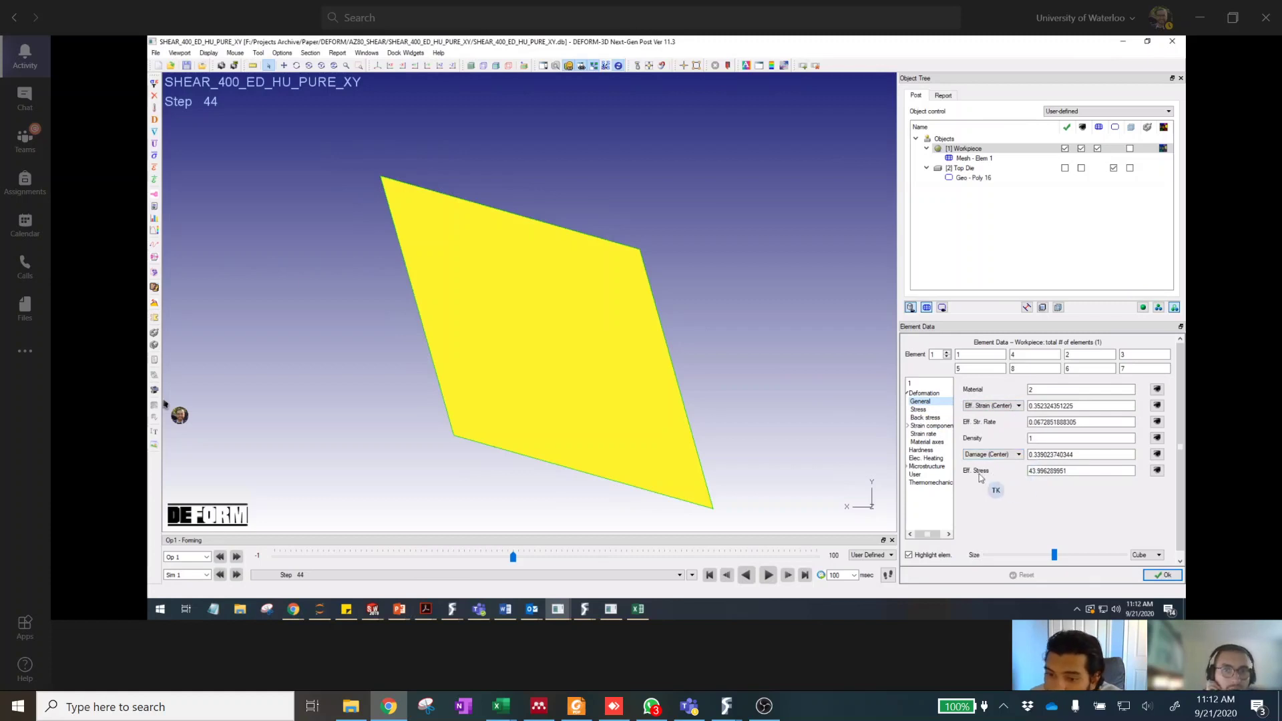
left_click(1157, 470)
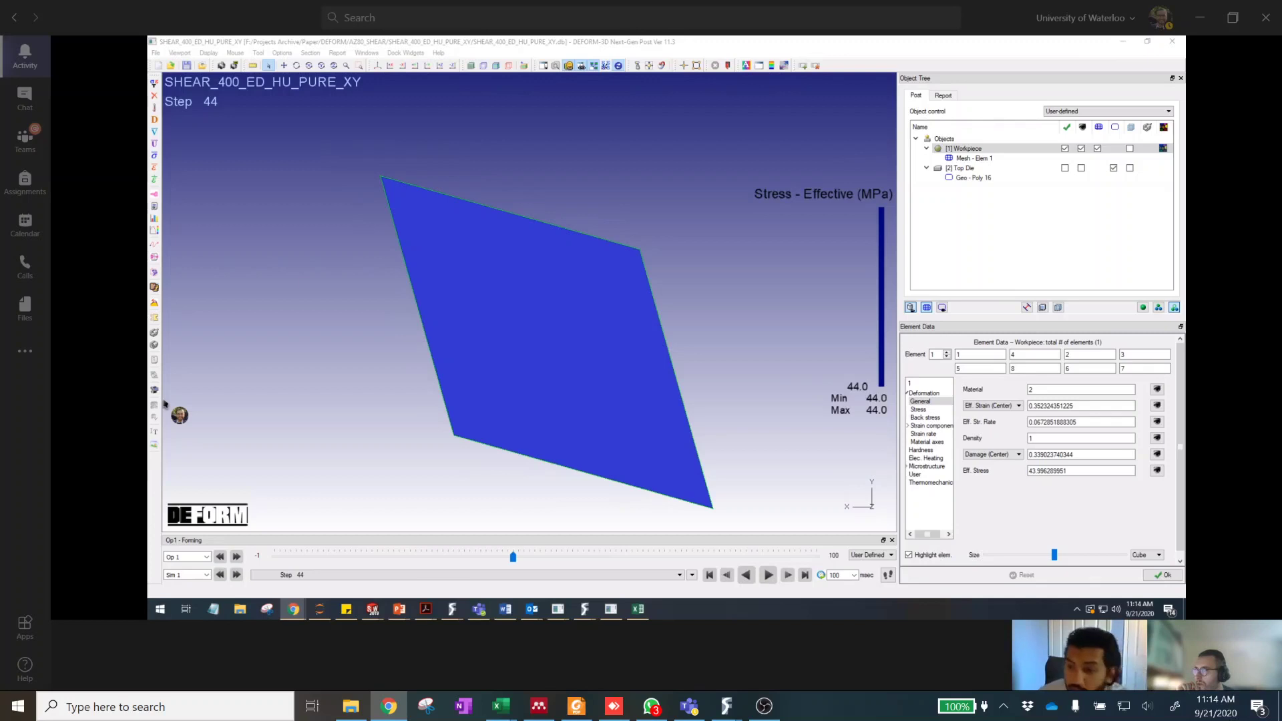
Compare the element's effective stress with its stress and back stress components at step 44.
left_click(920, 410)
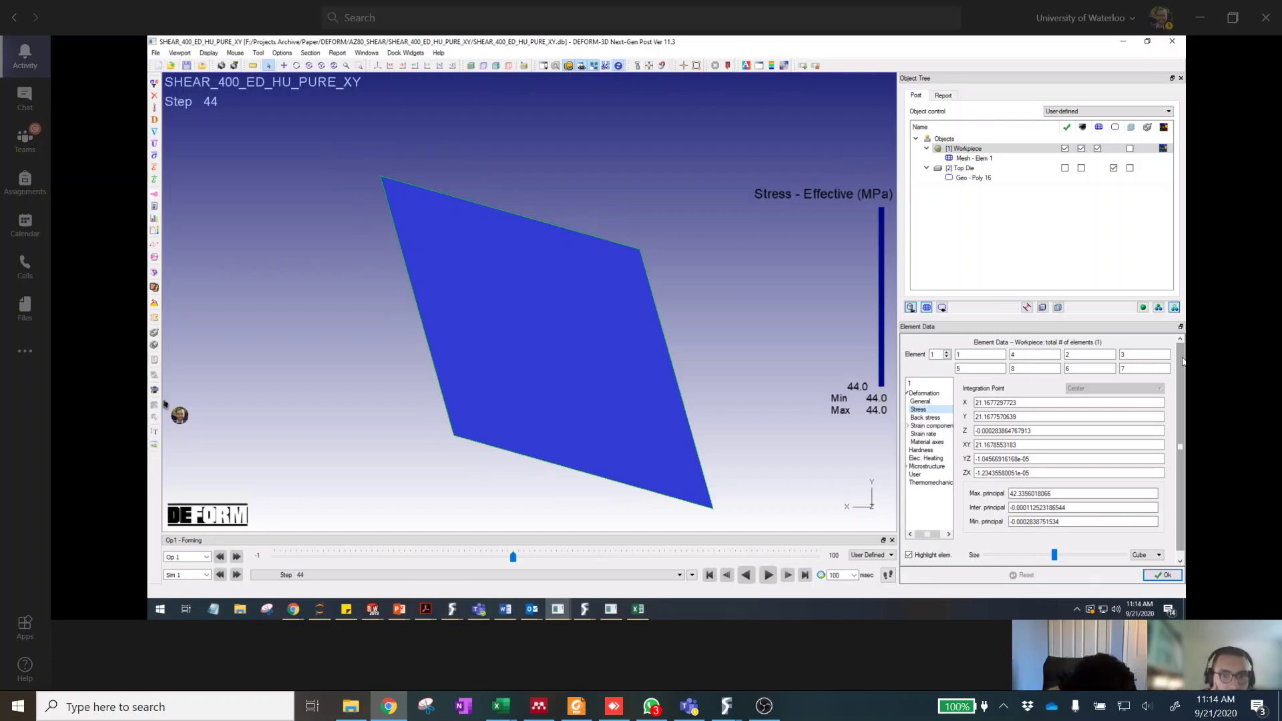
left_click(922, 403)
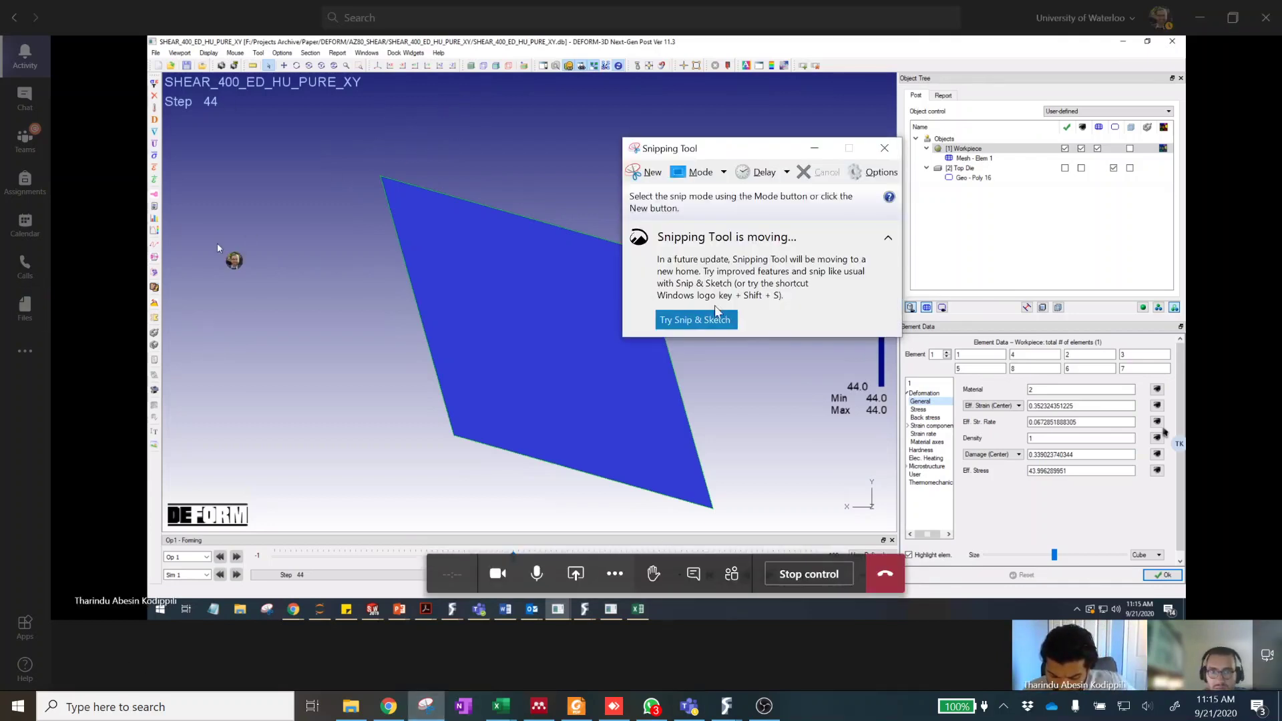
left_click(647, 172)
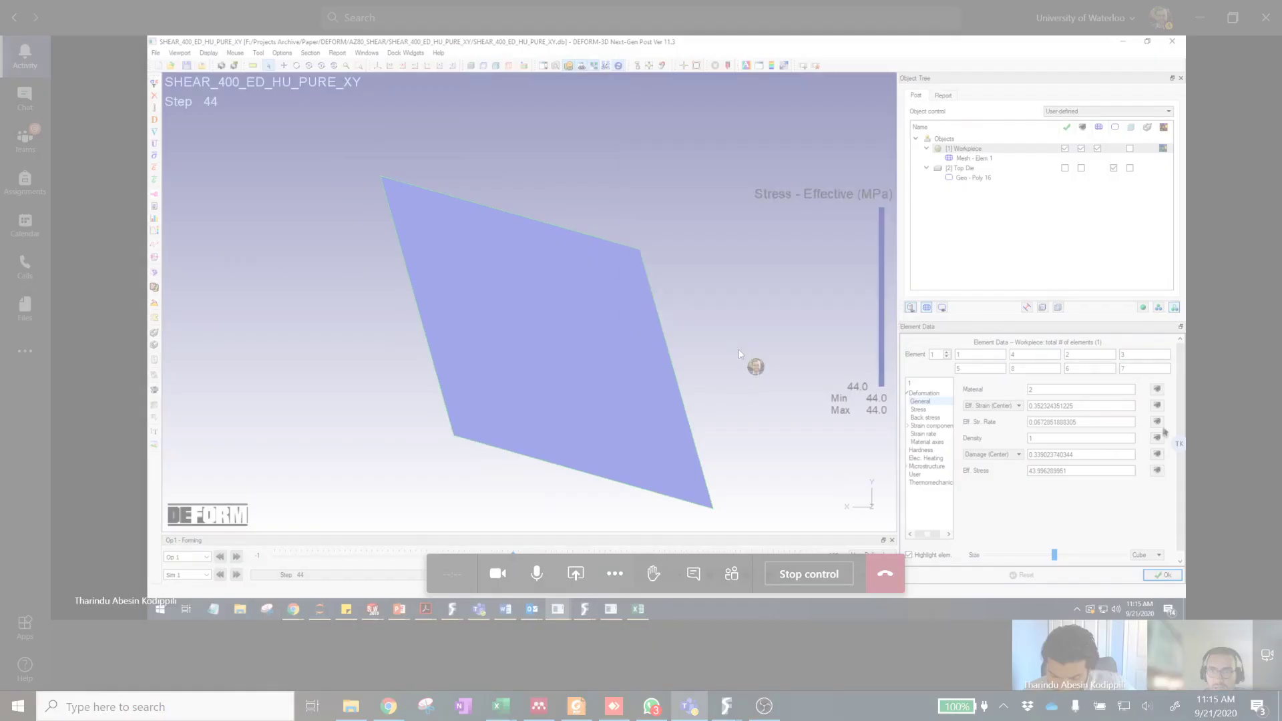
key("Escape")
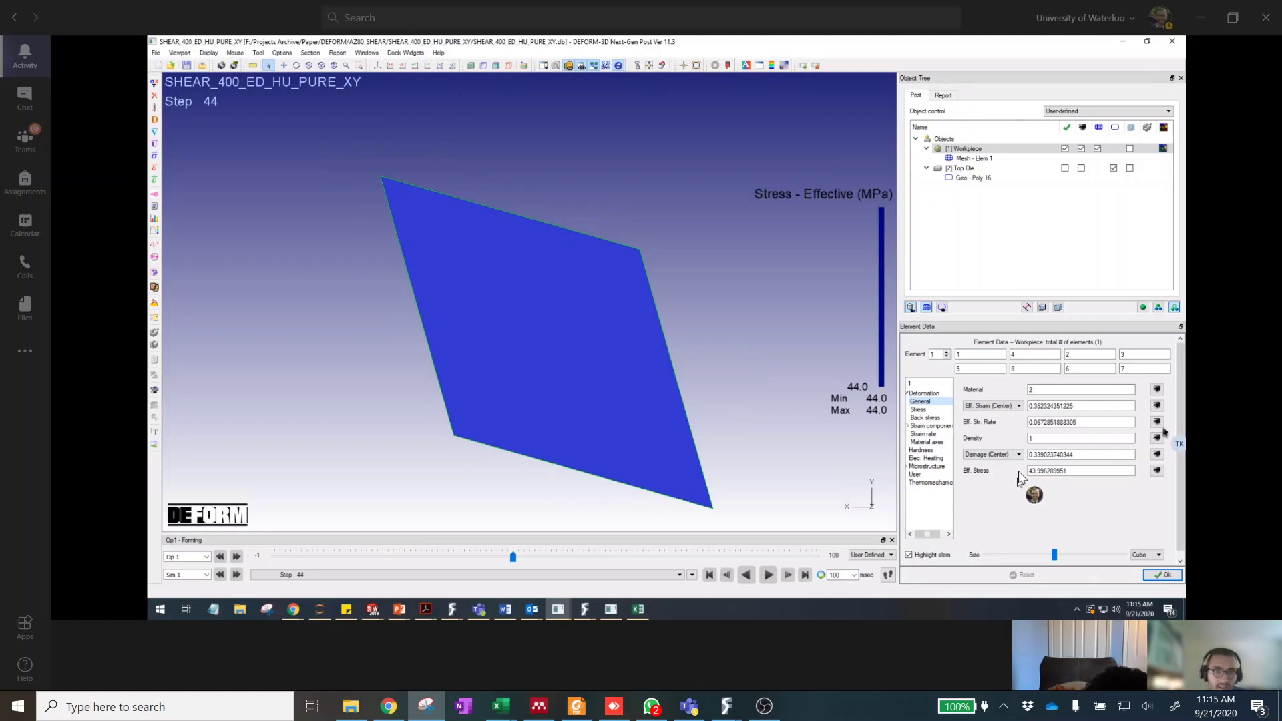
double_click(1066, 470)
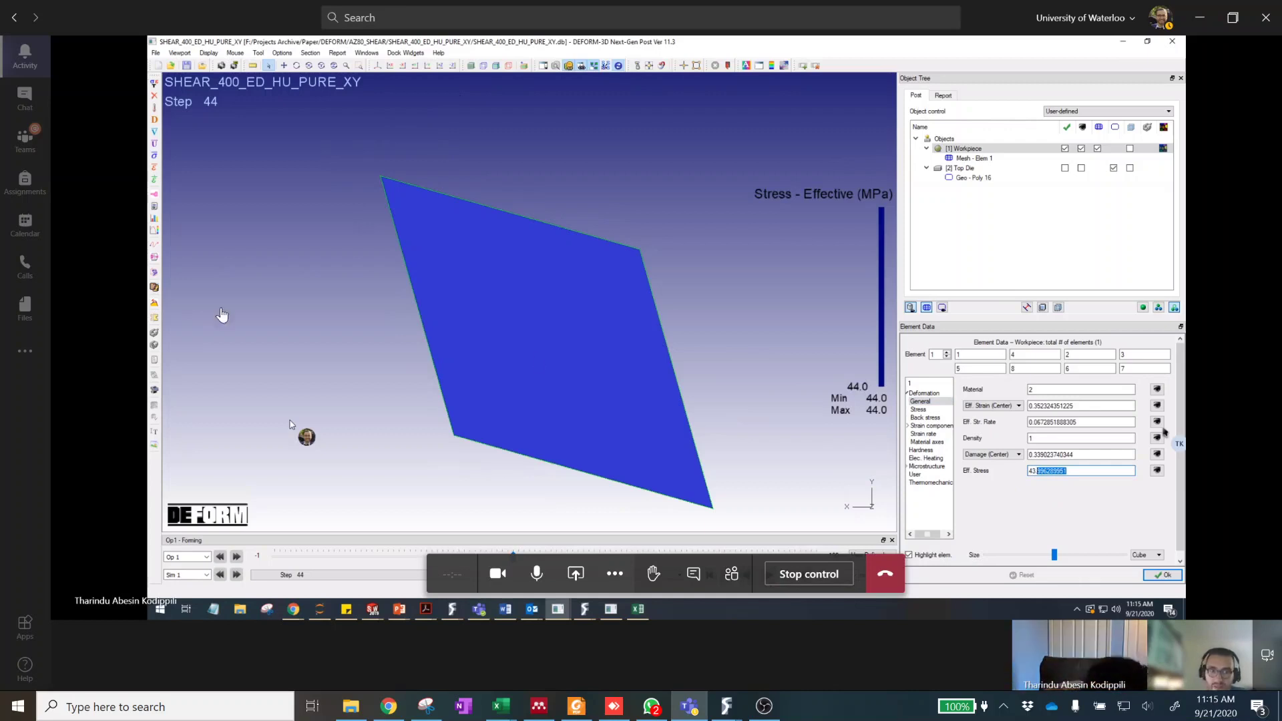
left_click(1072, 472)
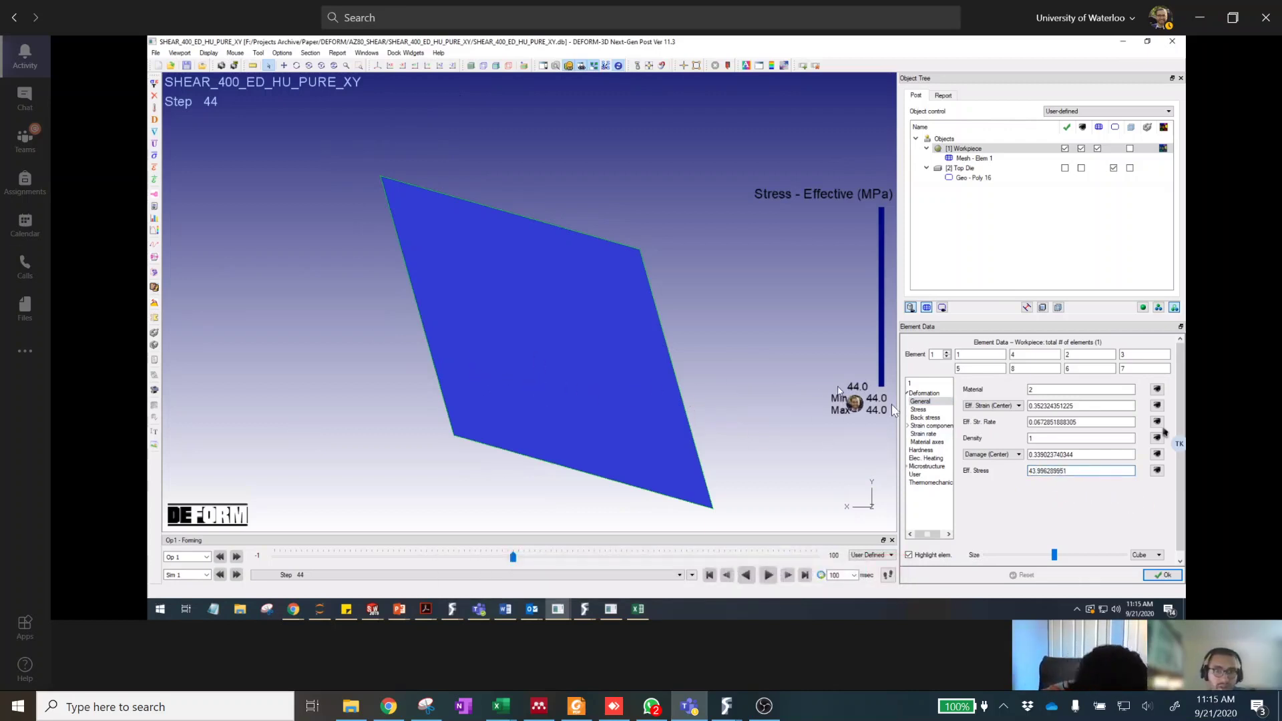
left_click(924, 416)
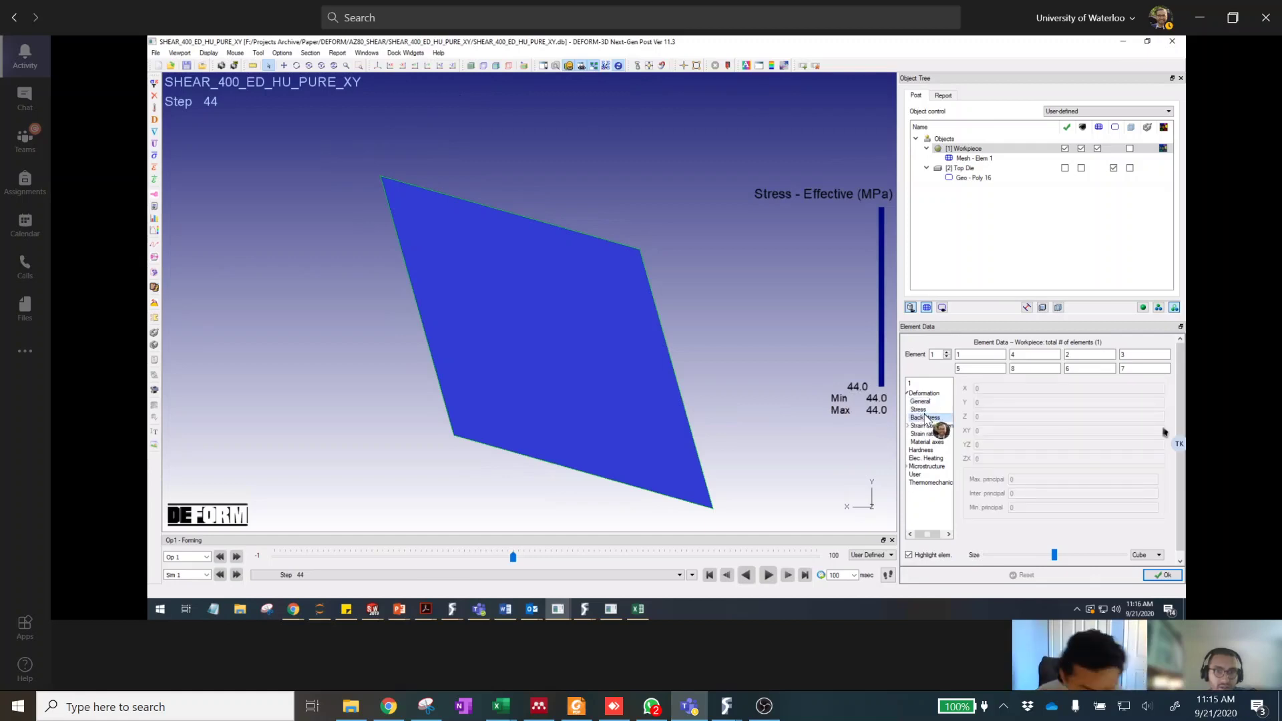
left_click(927, 412)
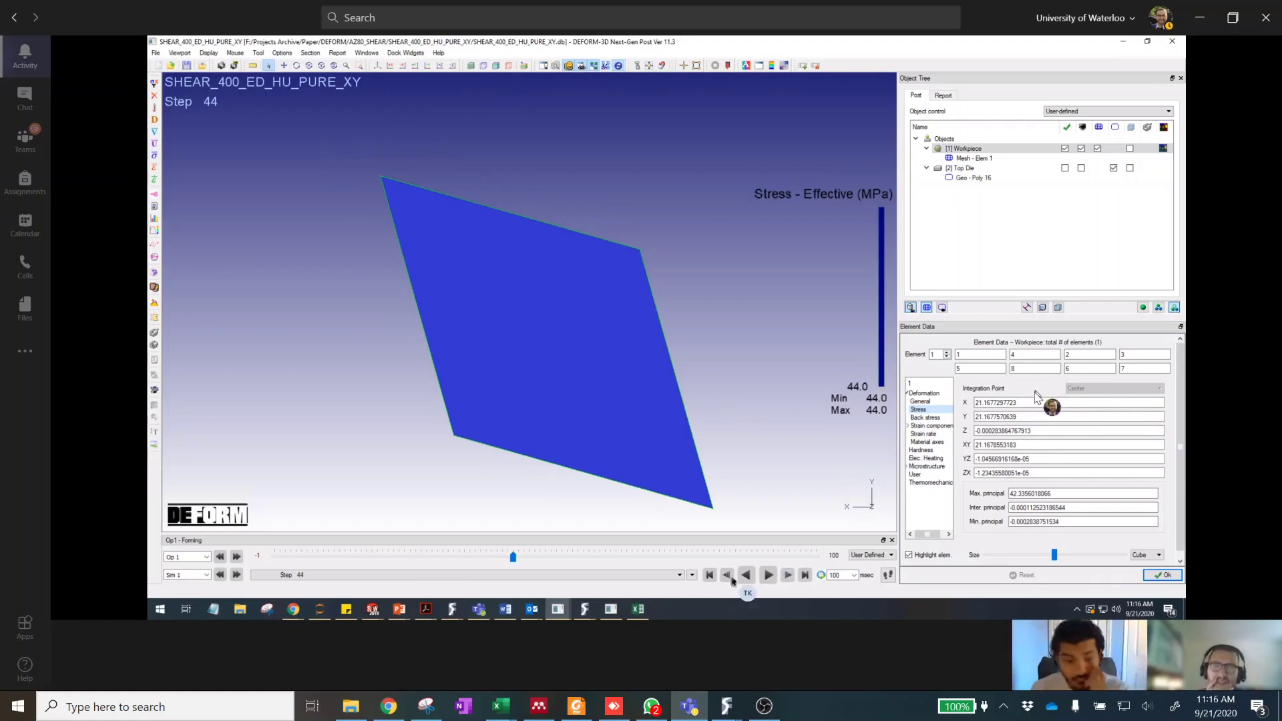
Switch to the DEFORM-3D Multiple Operation window and open the workpiece's boundary conditions.
left_click(610, 610)
left_click(584, 610)
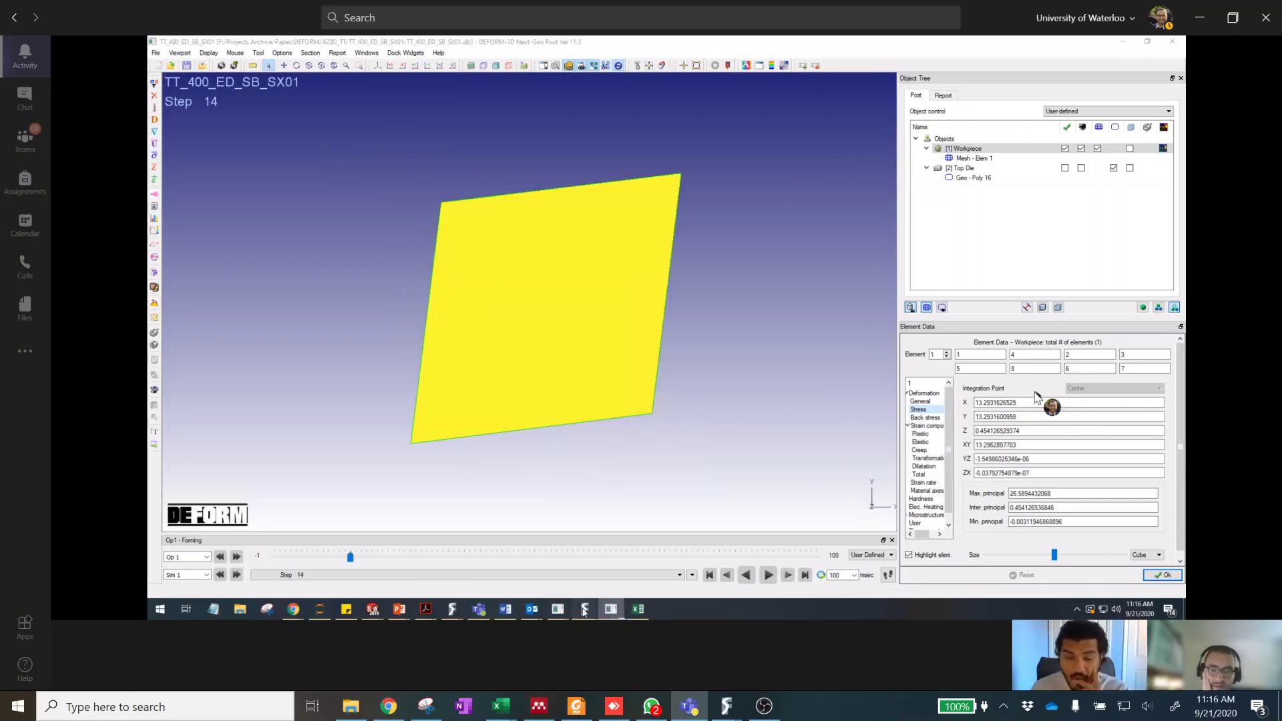
left_click(688, 566)
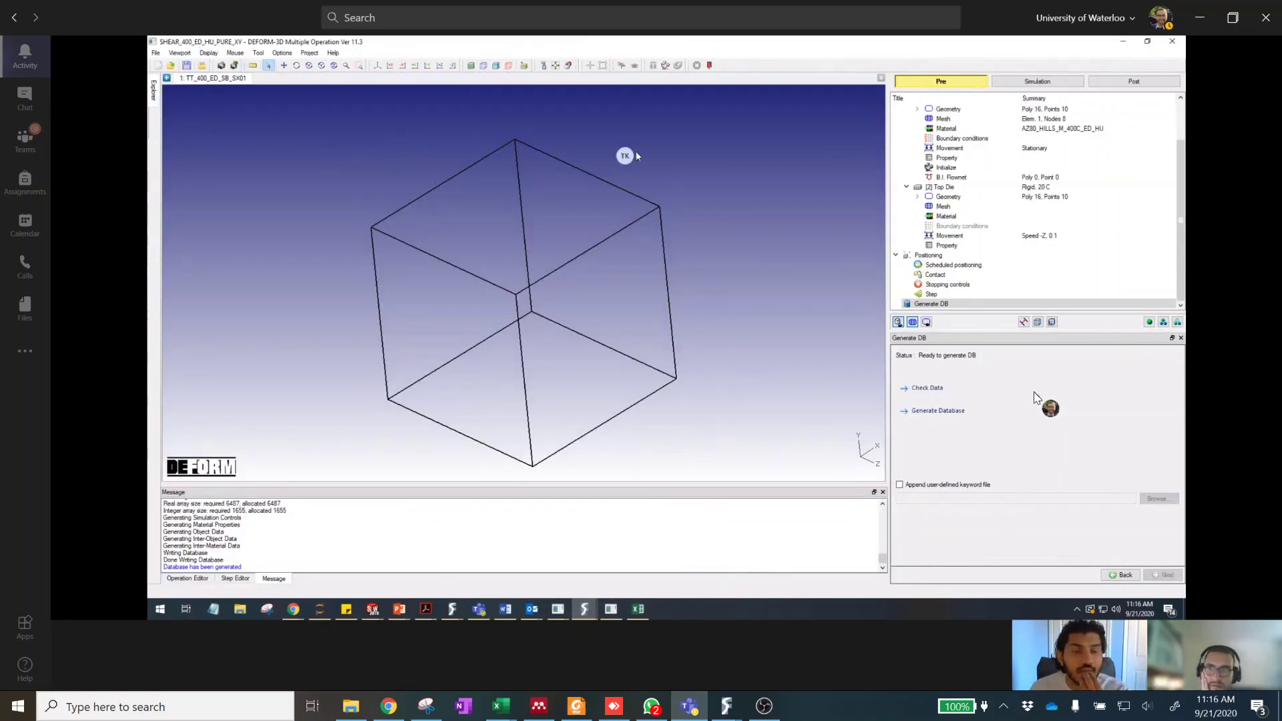
left_click(958, 138)
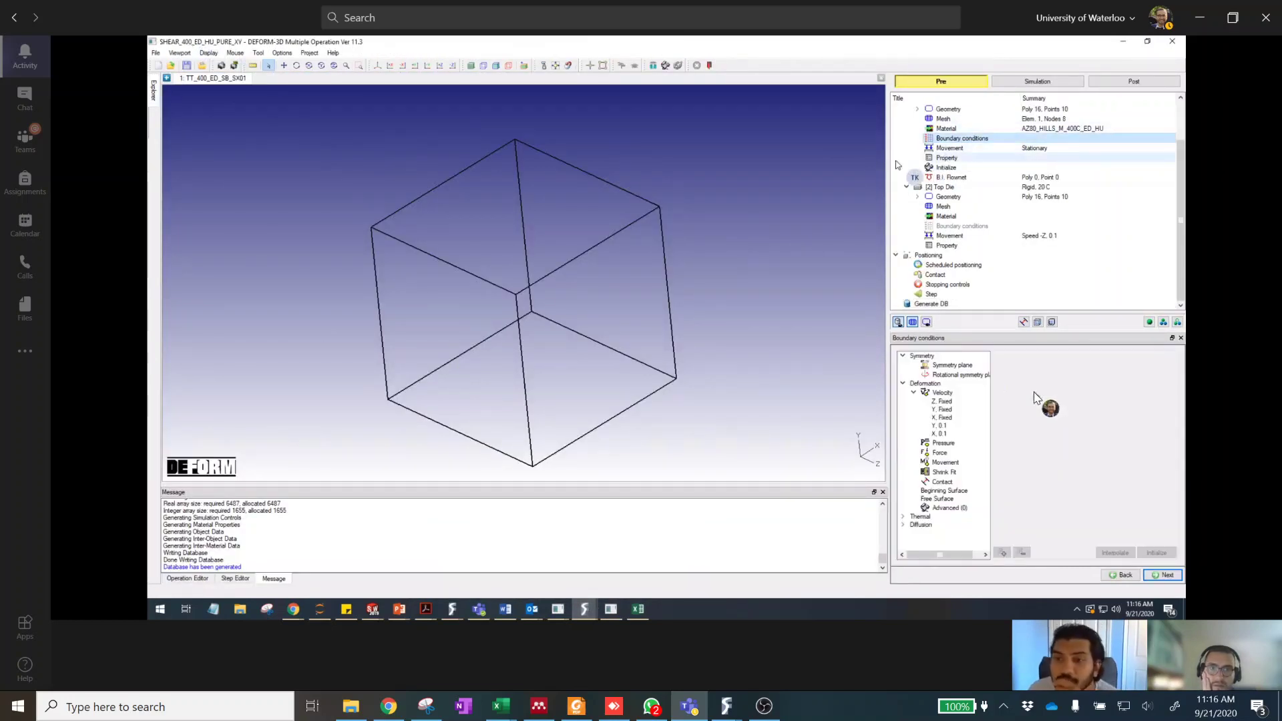
Examine the workpiece's Z-fixed, Y-fixed, Y 0.1 and X 0.1 velocity conditions, including the function setting of Y 0.1.
left_click(944, 401)
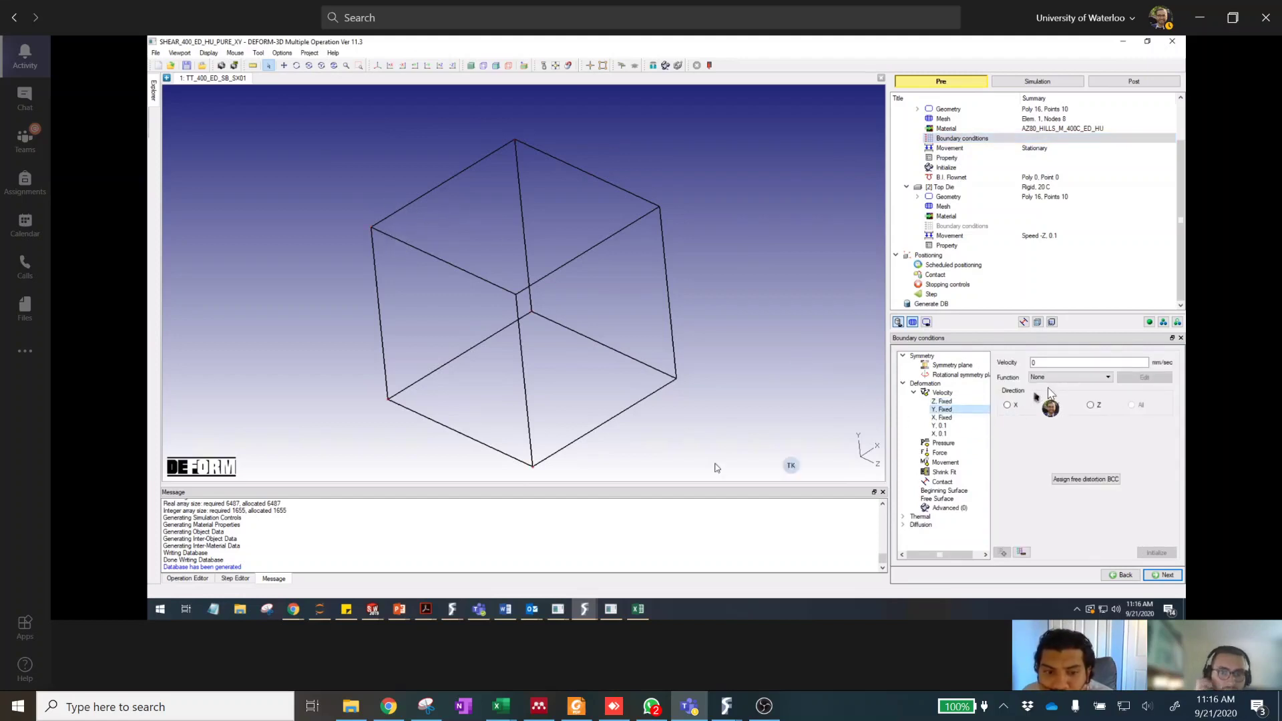
left_click(951, 410)
left_click(944, 426)
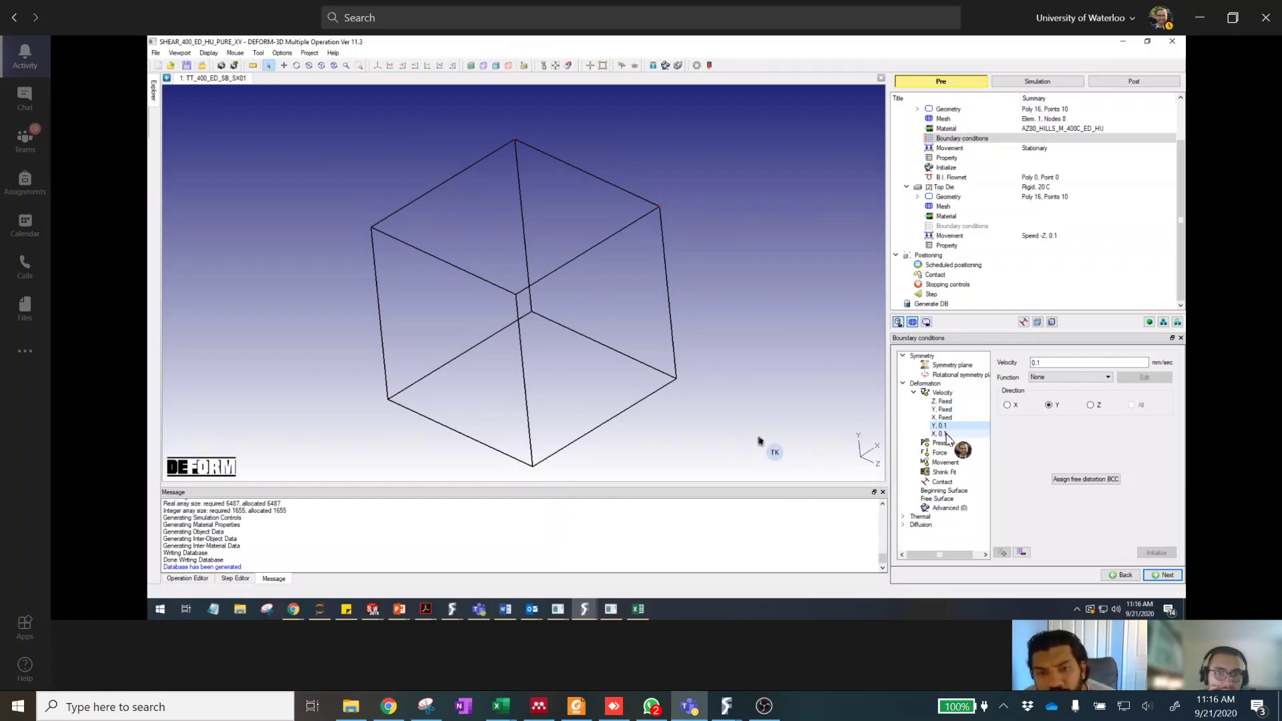
left_click(942, 434)
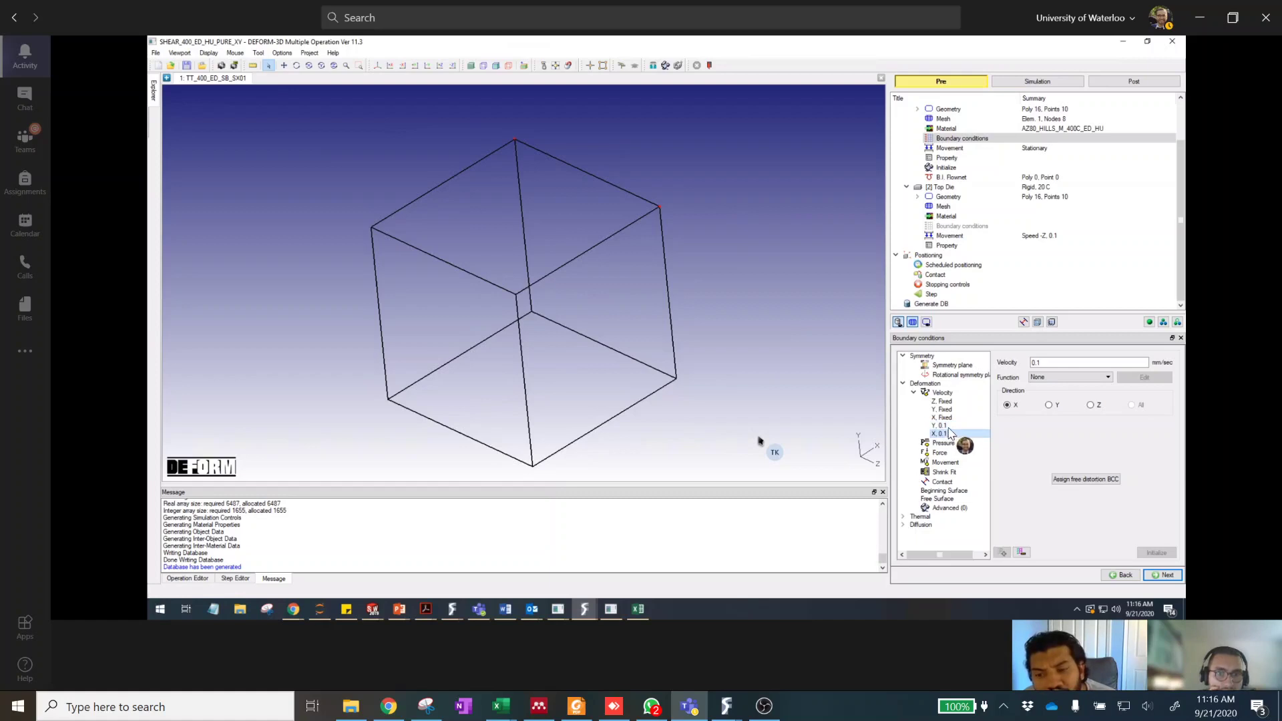
left_click(941, 425)
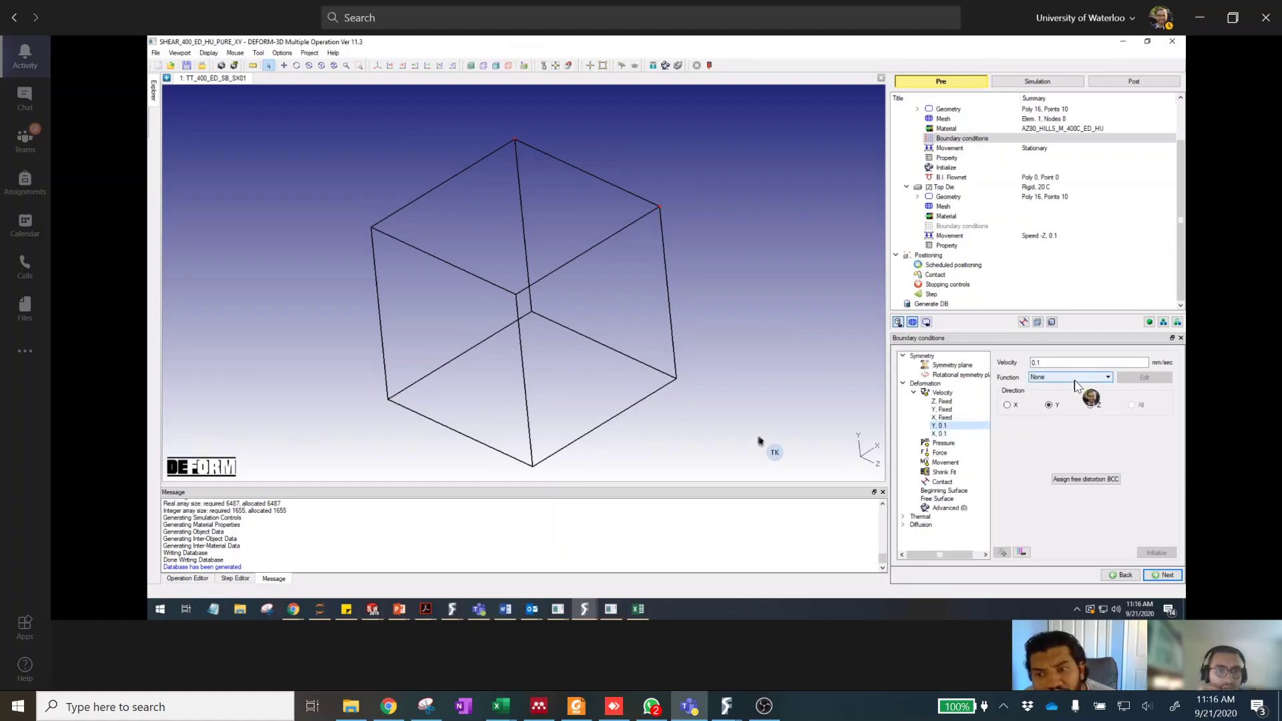
left_click(1075, 380)
left_click(1074, 386)
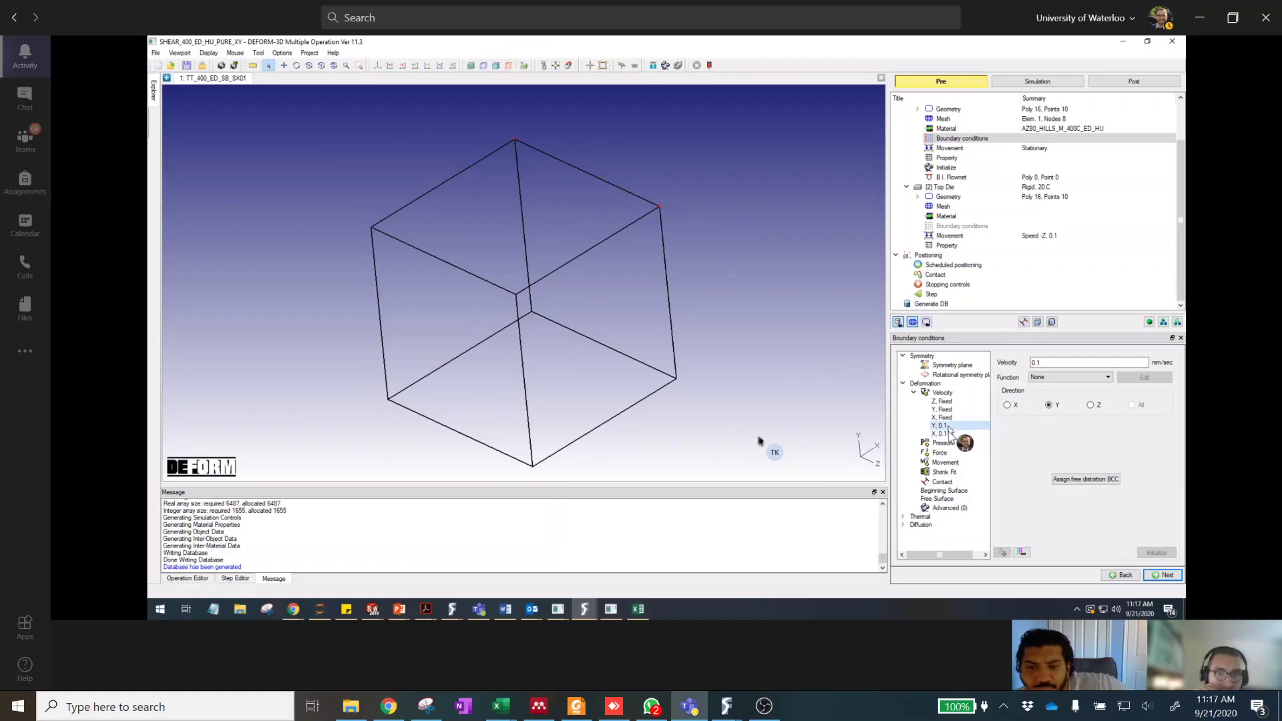
Compare the workpiece's Y 0.1 and X 0.1 velocity conditions and look at the Assign free distortion BCC setup.
left_click(948, 435)
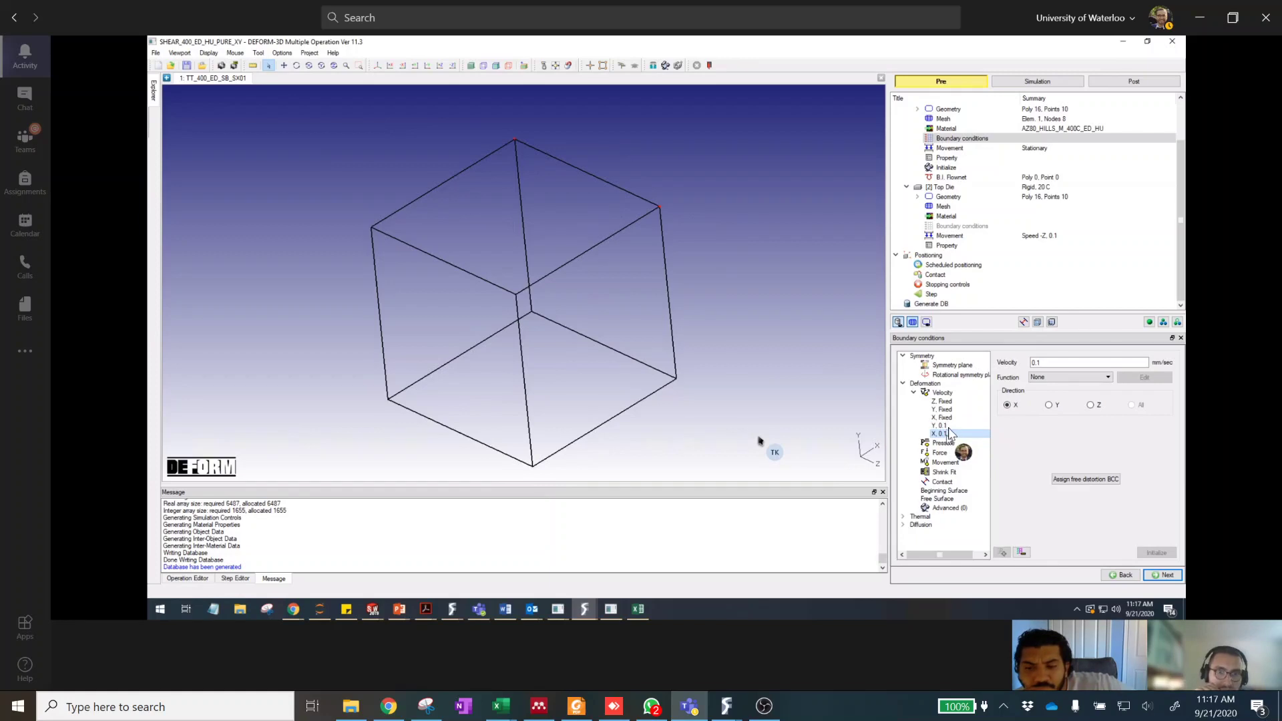
left_click(949, 428)
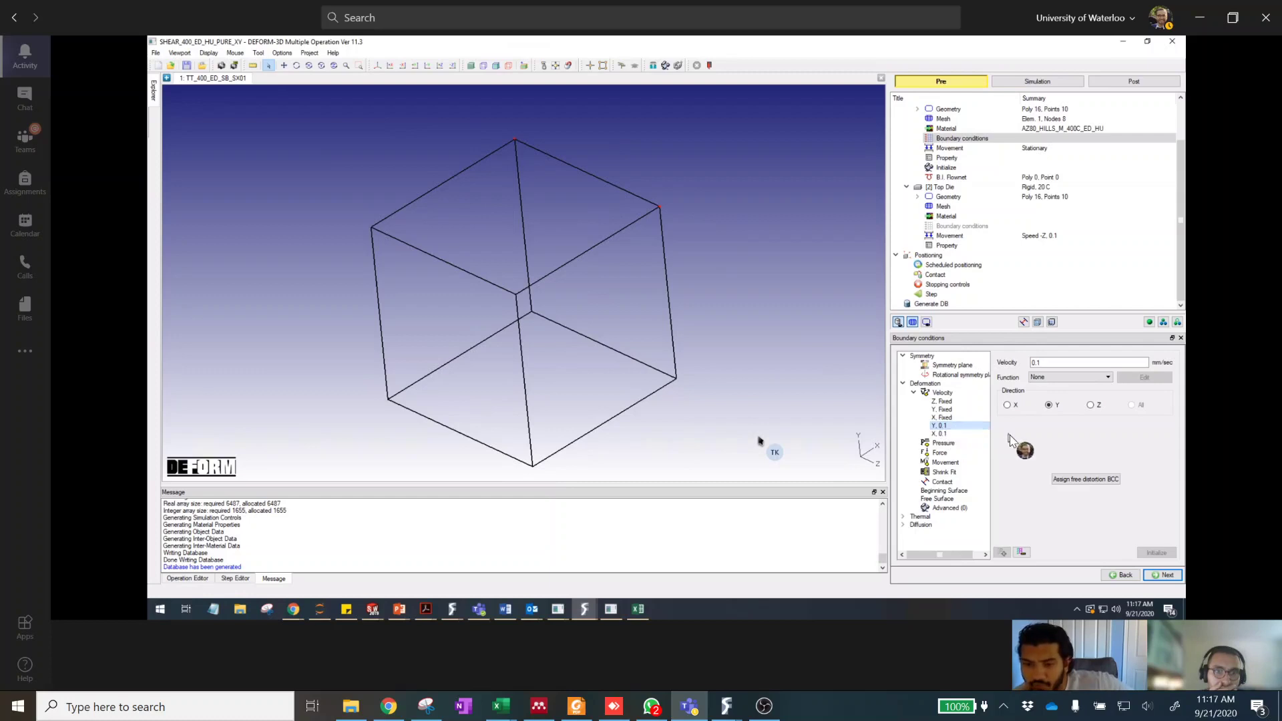
left_click(1098, 481)
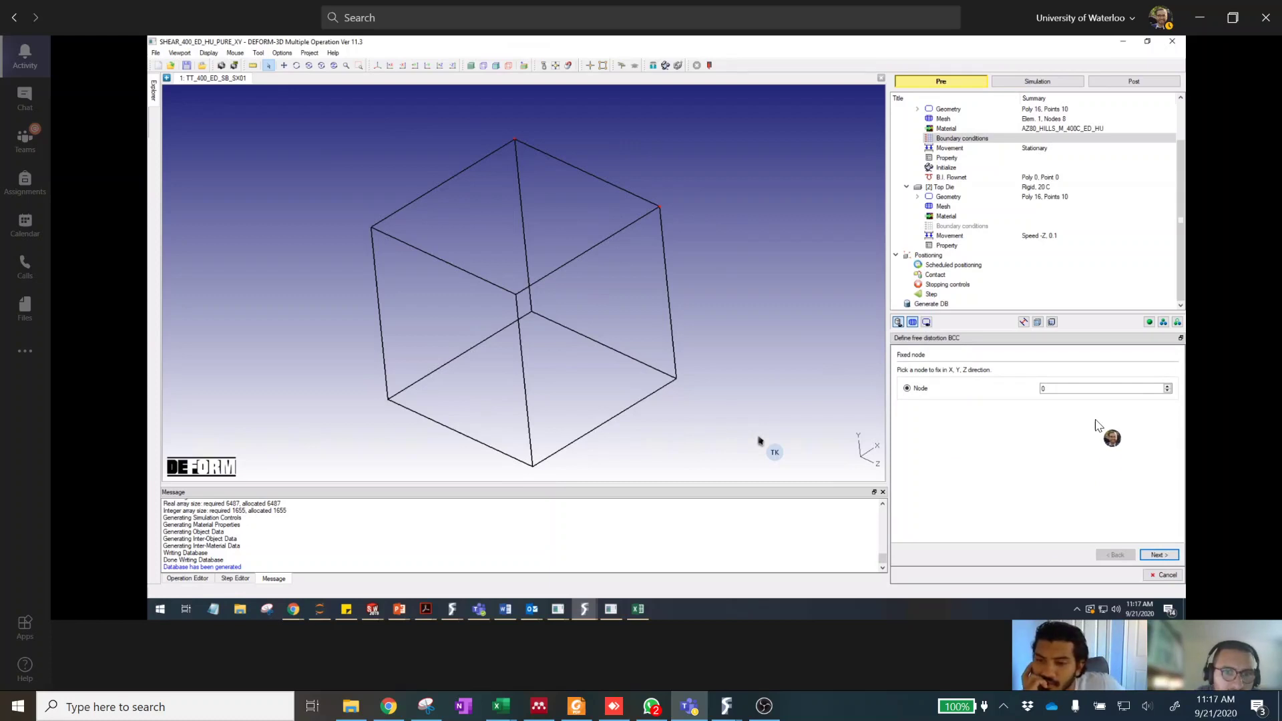
left_click(1157, 555)
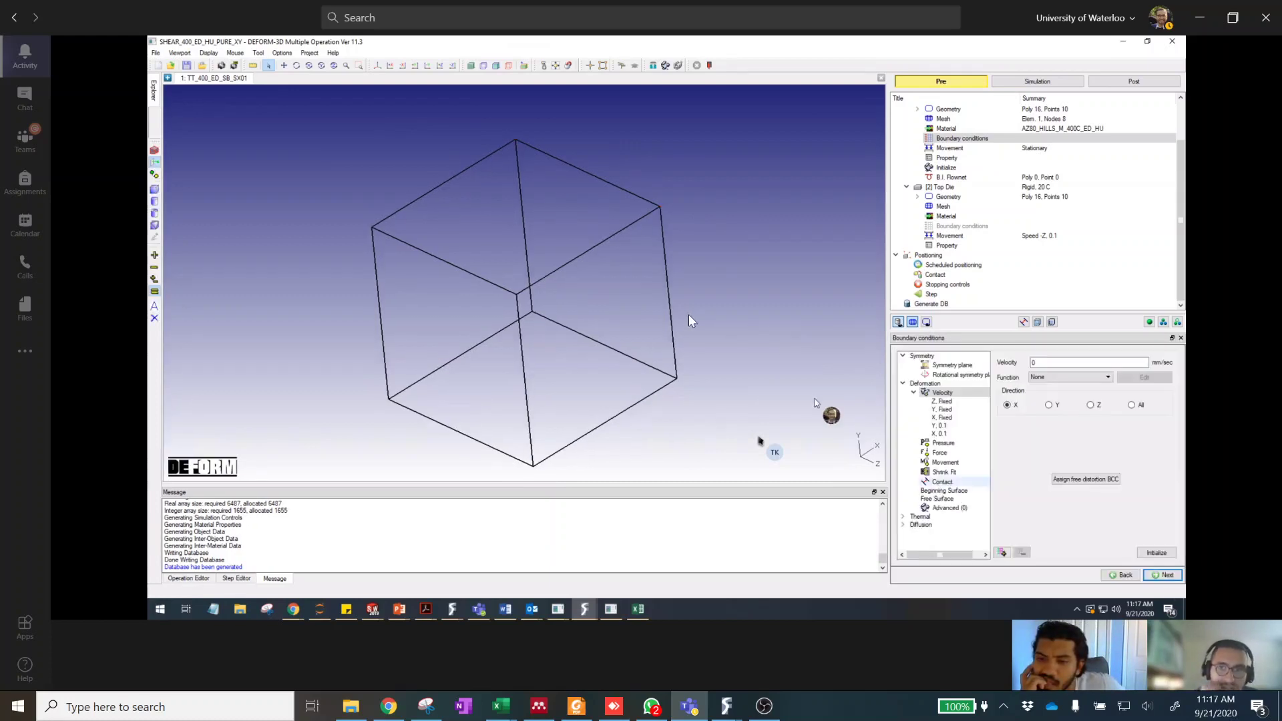
left_click(943, 426)
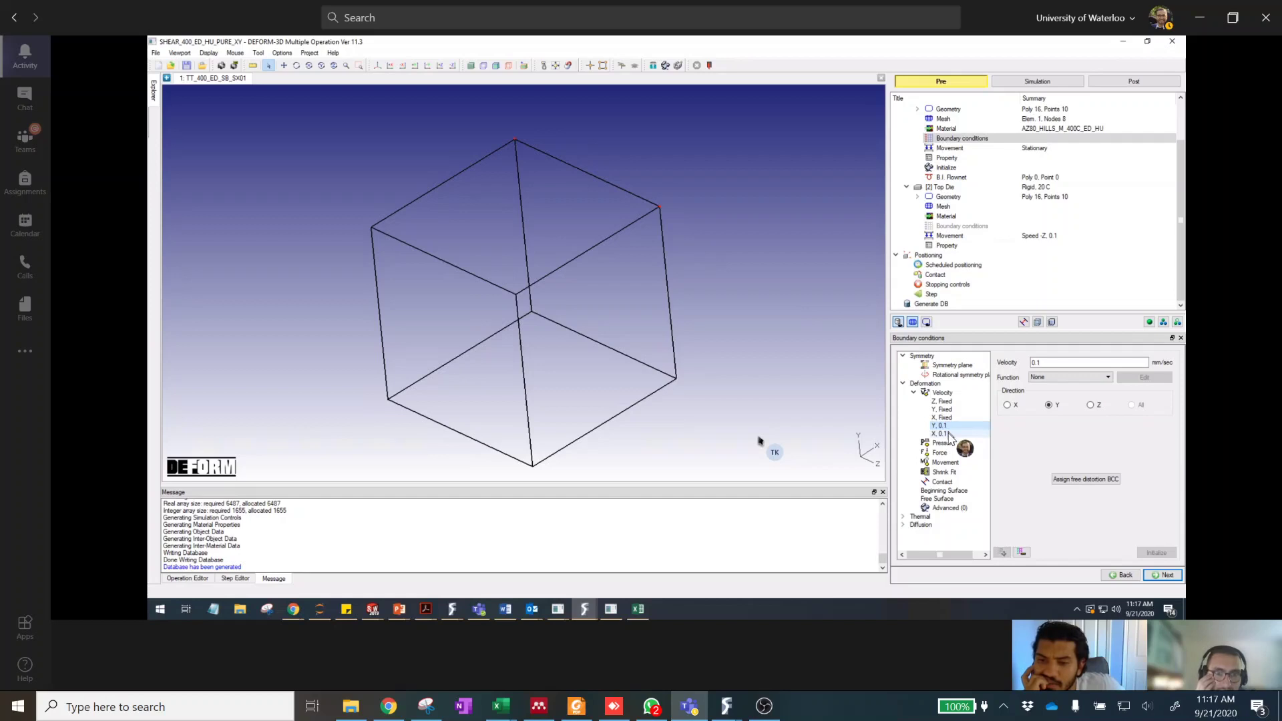
left_click(943, 434)
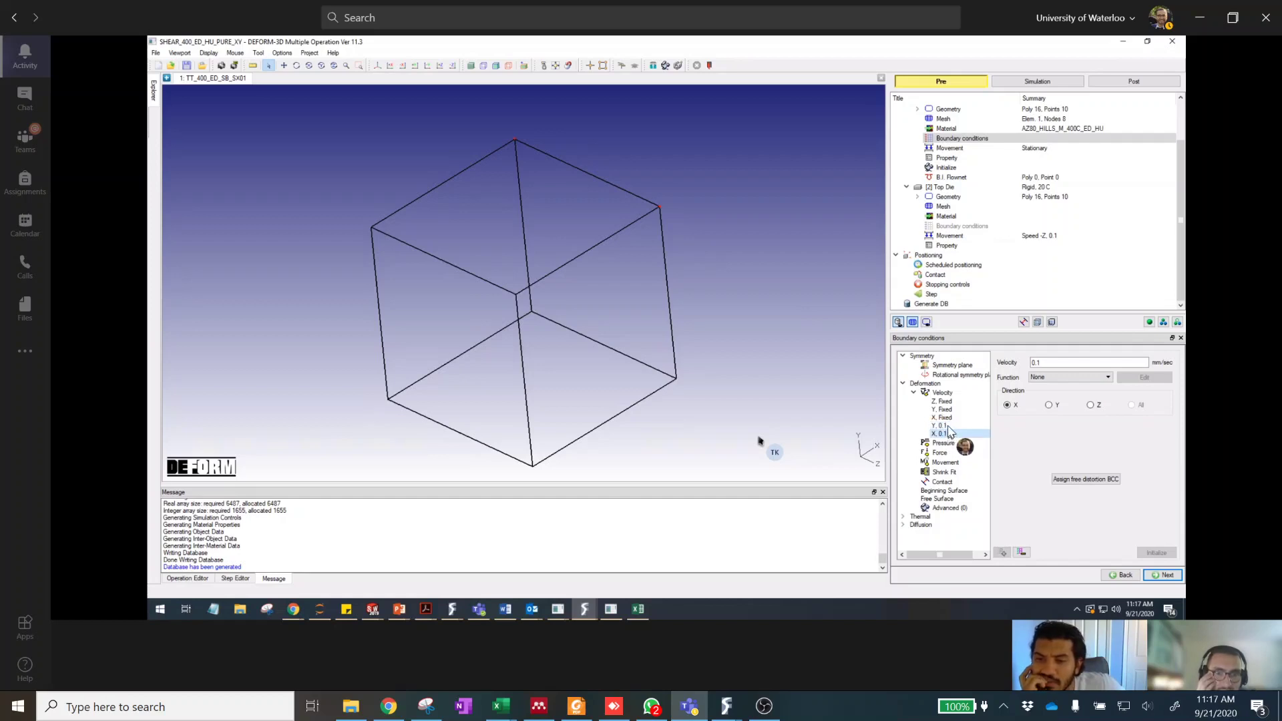
left_click(947, 426)
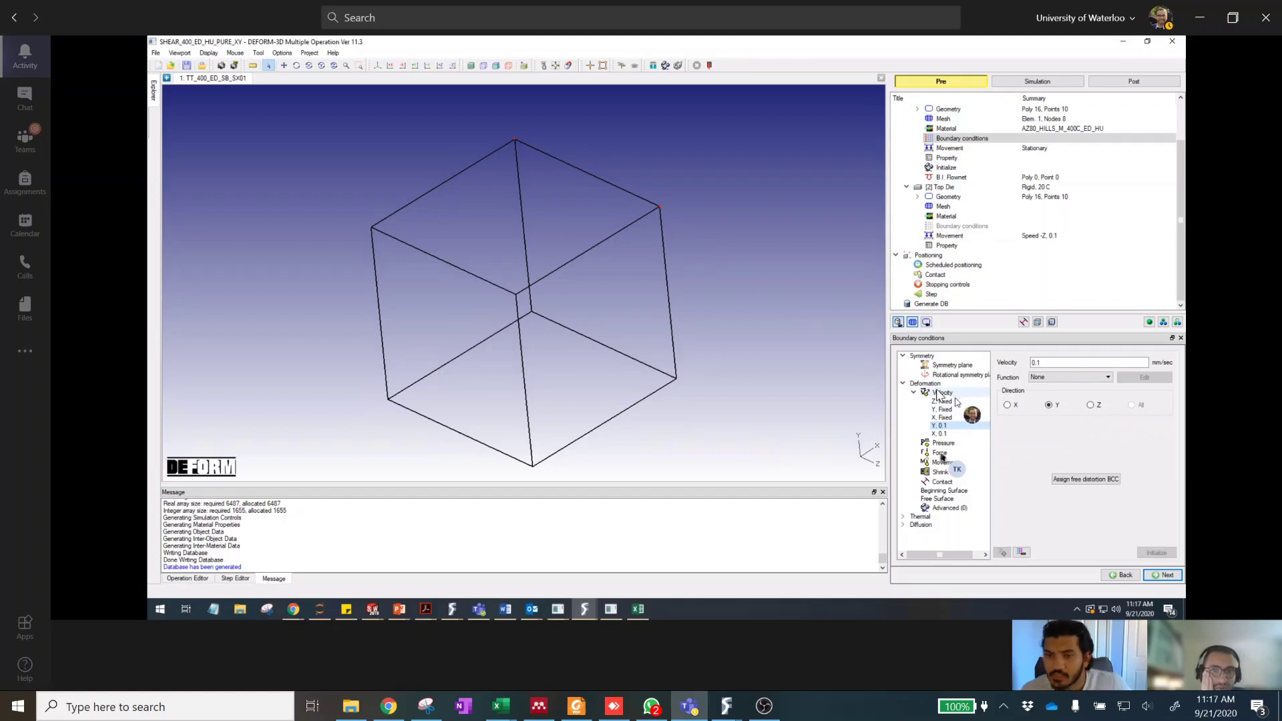
Open a new velocity boundary condition definition for the workpiece and prepare the node selection.
left_click(935, 384)
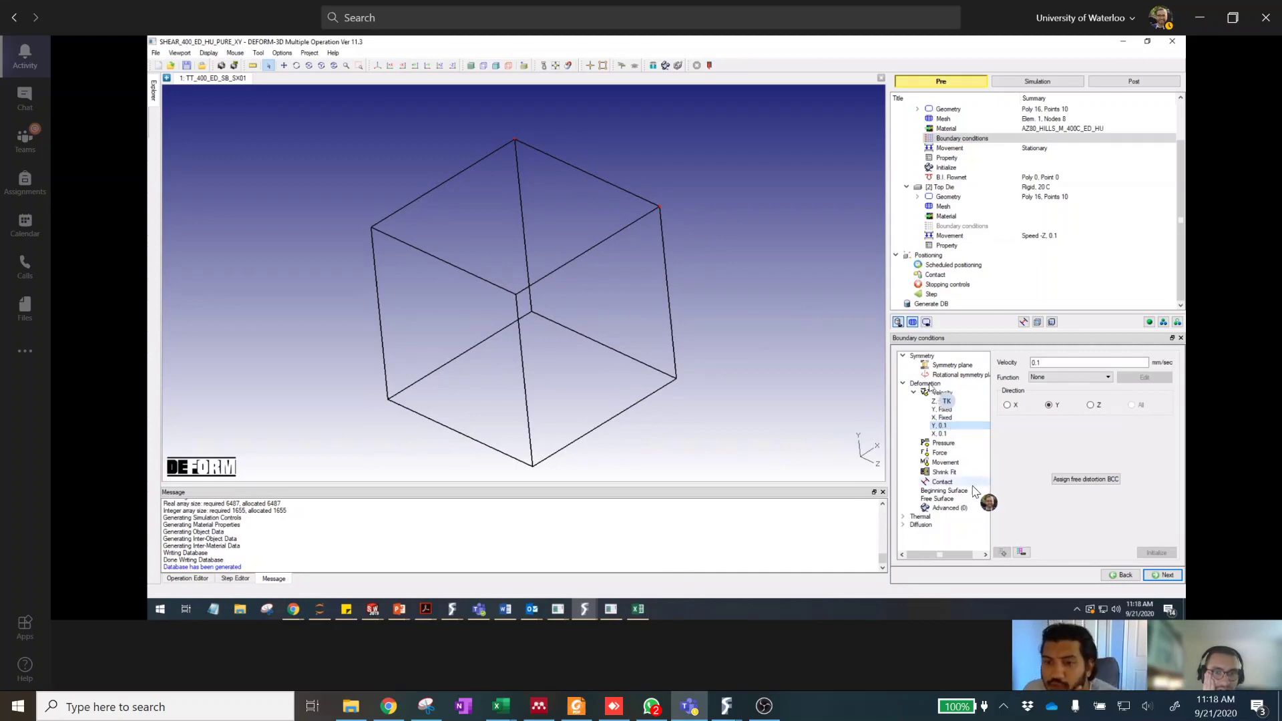
left_click(938, 393)
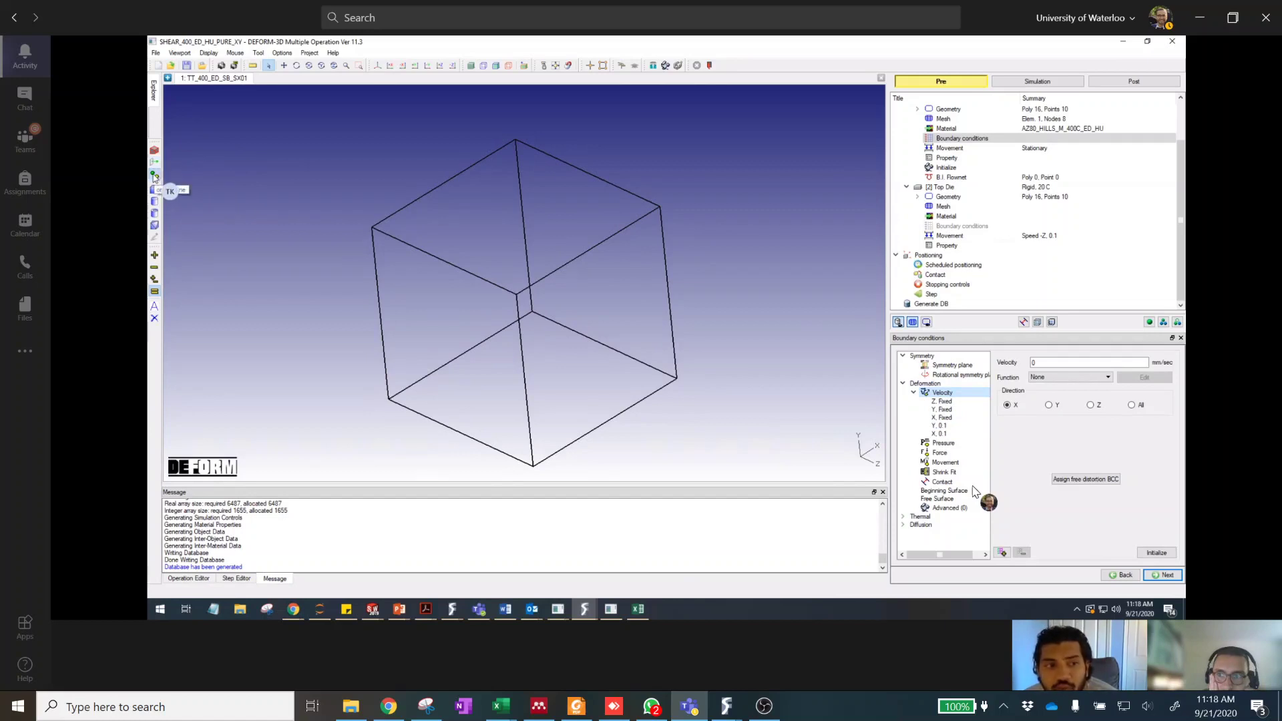
left_click(154, 293)
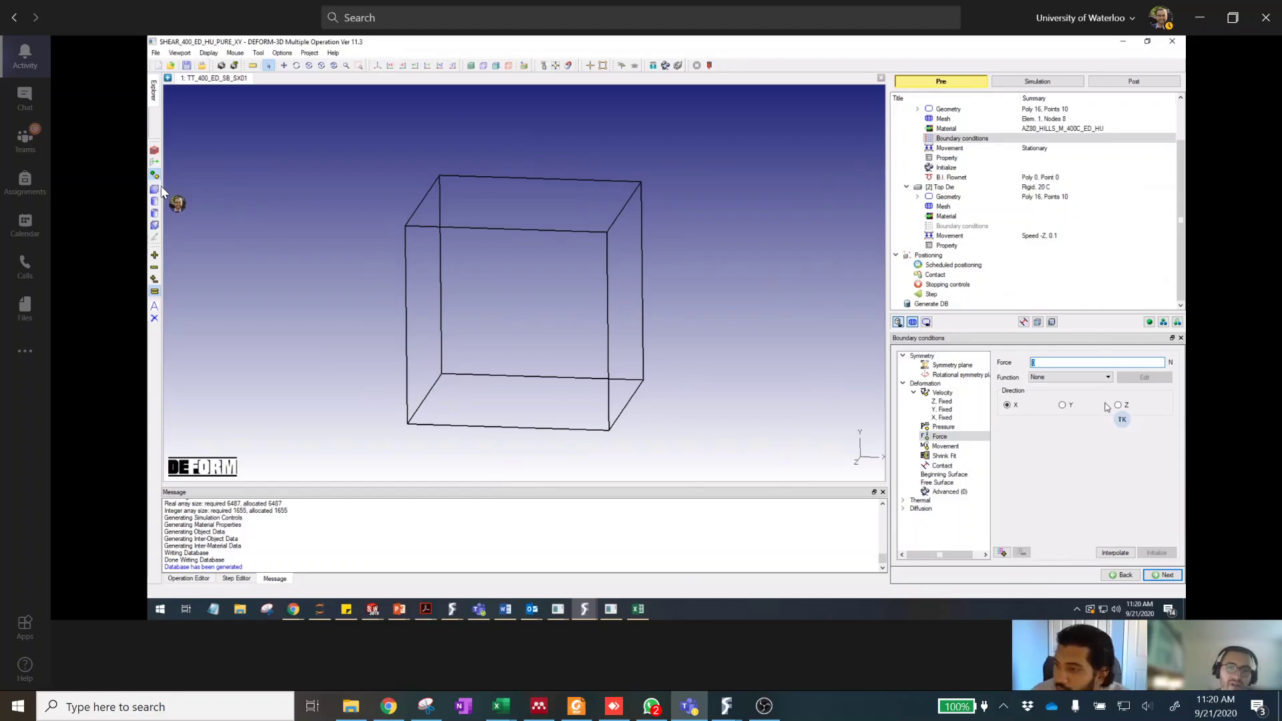
Apply a 10 N force in the X direction to nodes 6 and 2 on the cube's upper edge.
type("1")
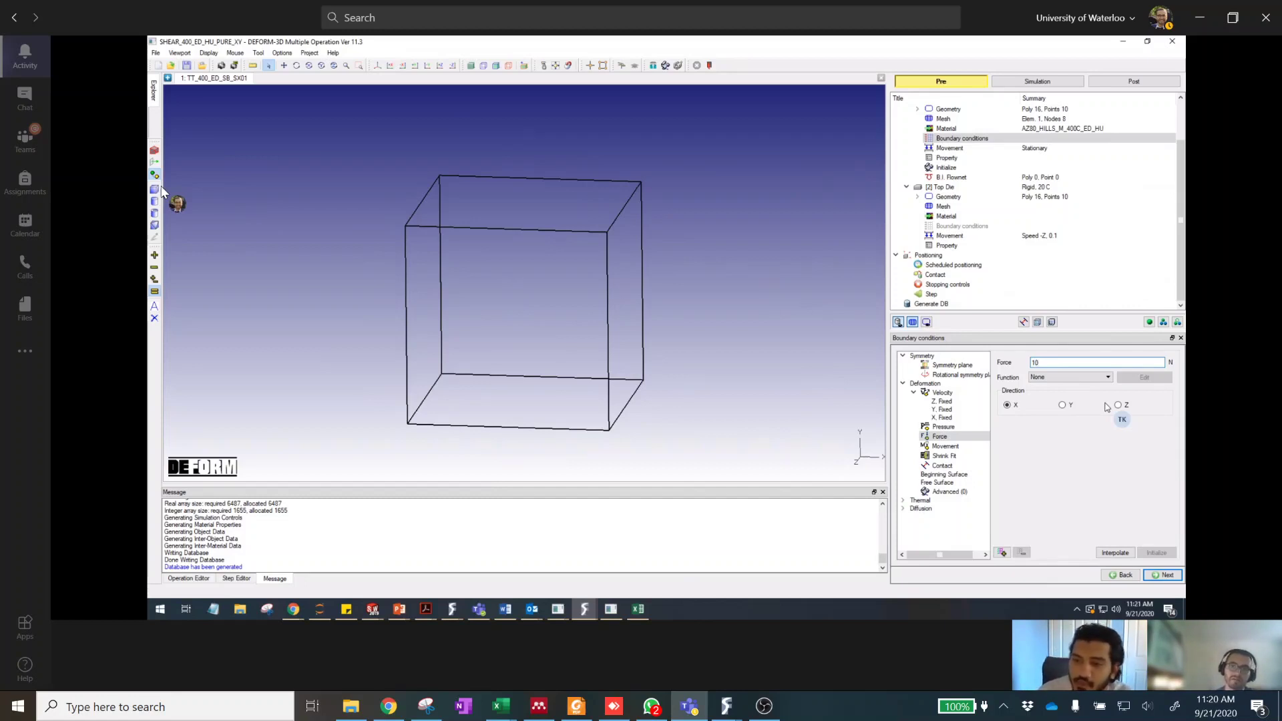
left_click(607, 231)
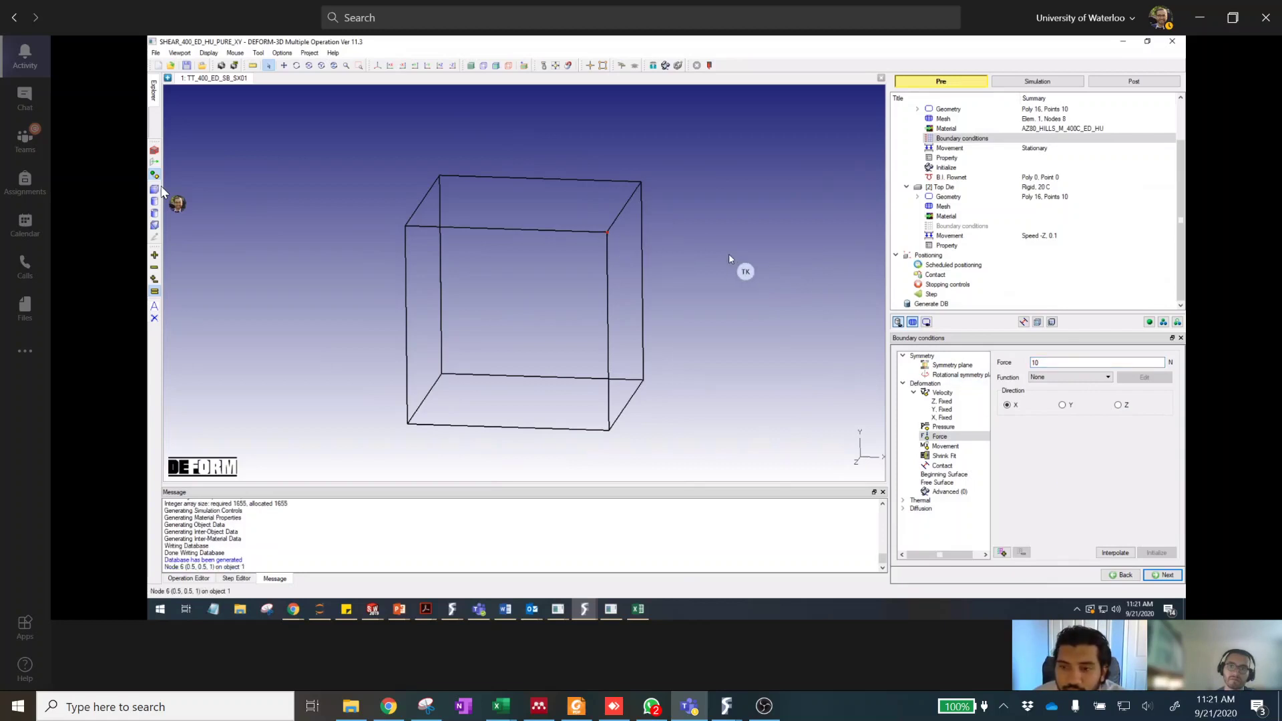
left_click(1002, 554)
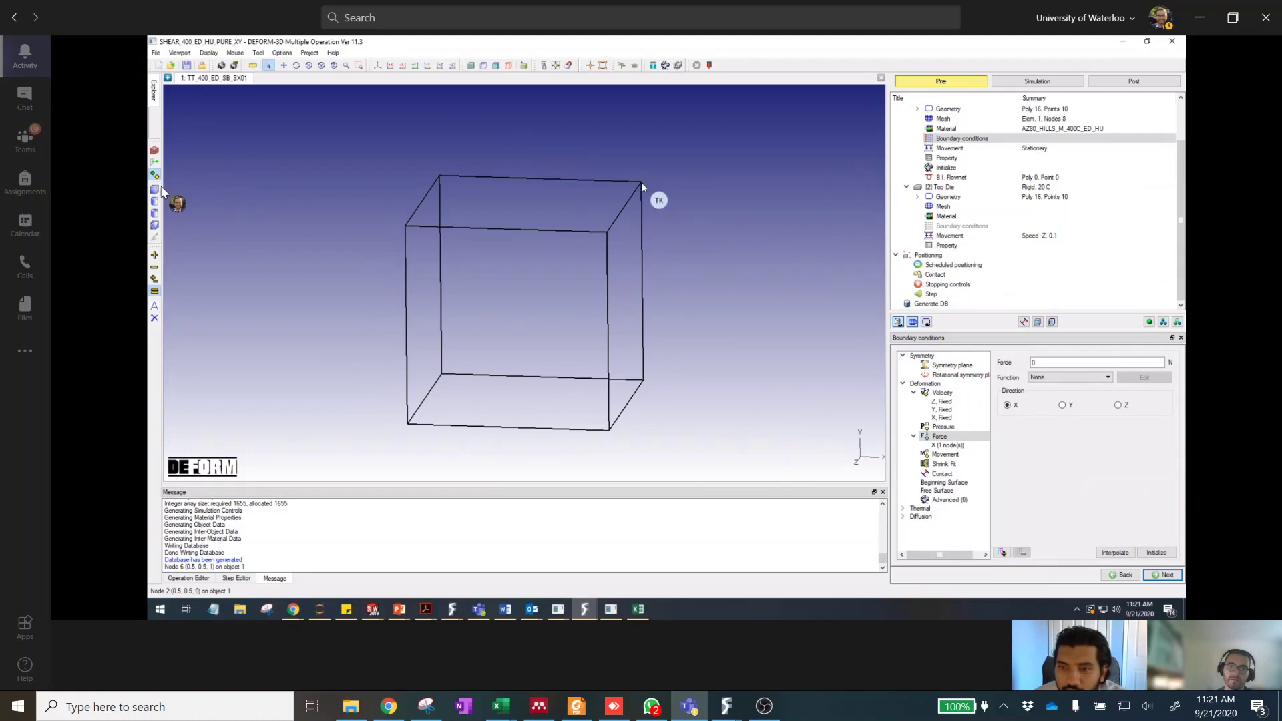
double_click(1041, 362)
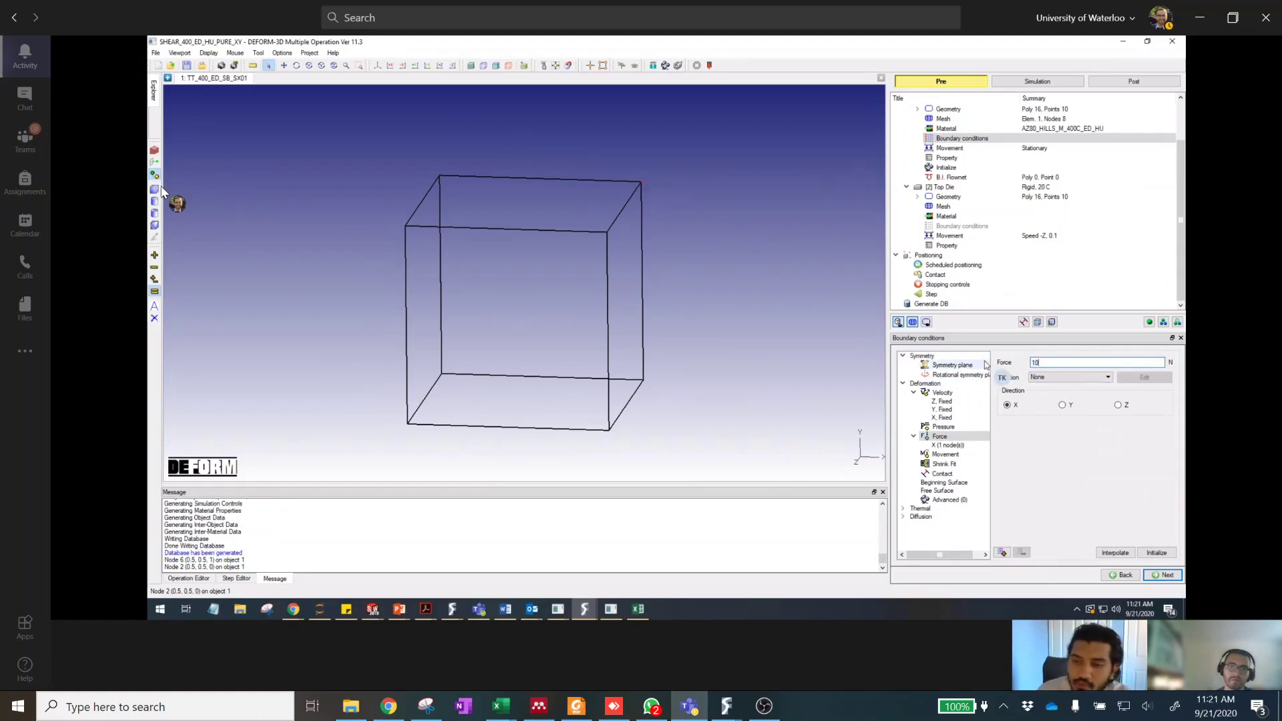
type("10")
left_click(1002, 553)
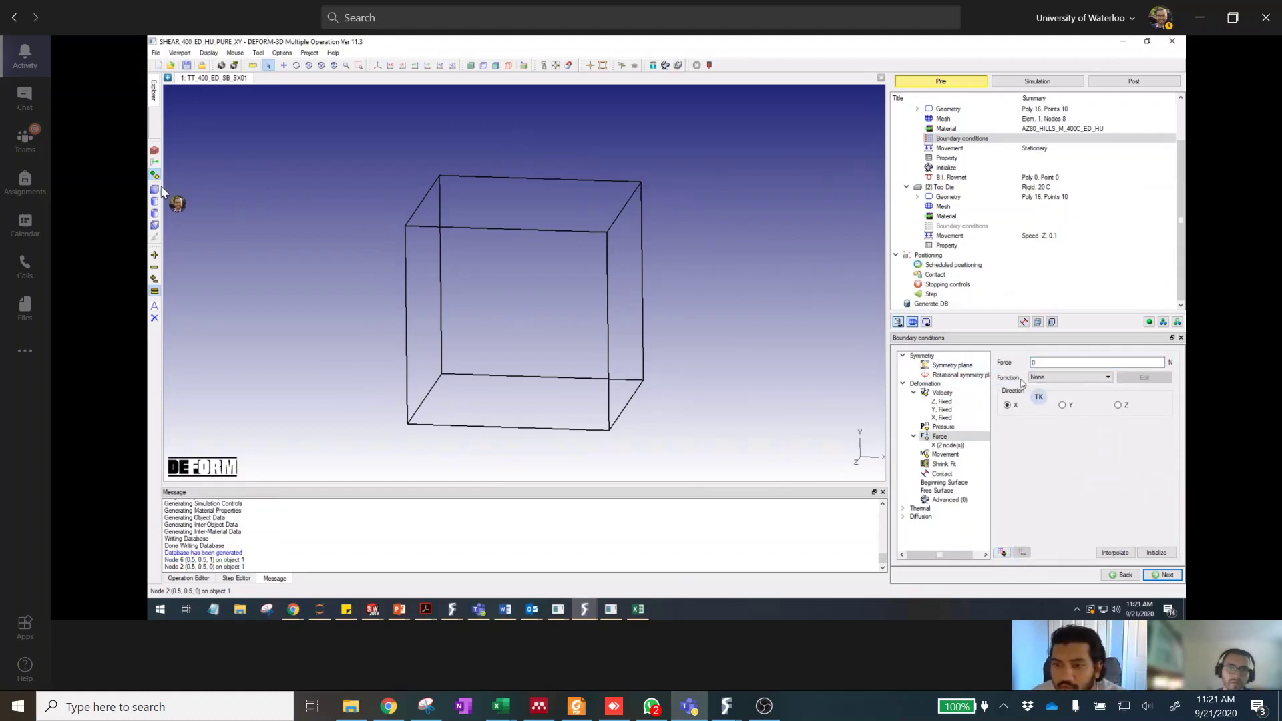
Apply a 10 N force in the Y direction to the same two nodes, 6 and 2.
left_click(1062, 404)
left_click(607, 232)
double_click(1041, 362)
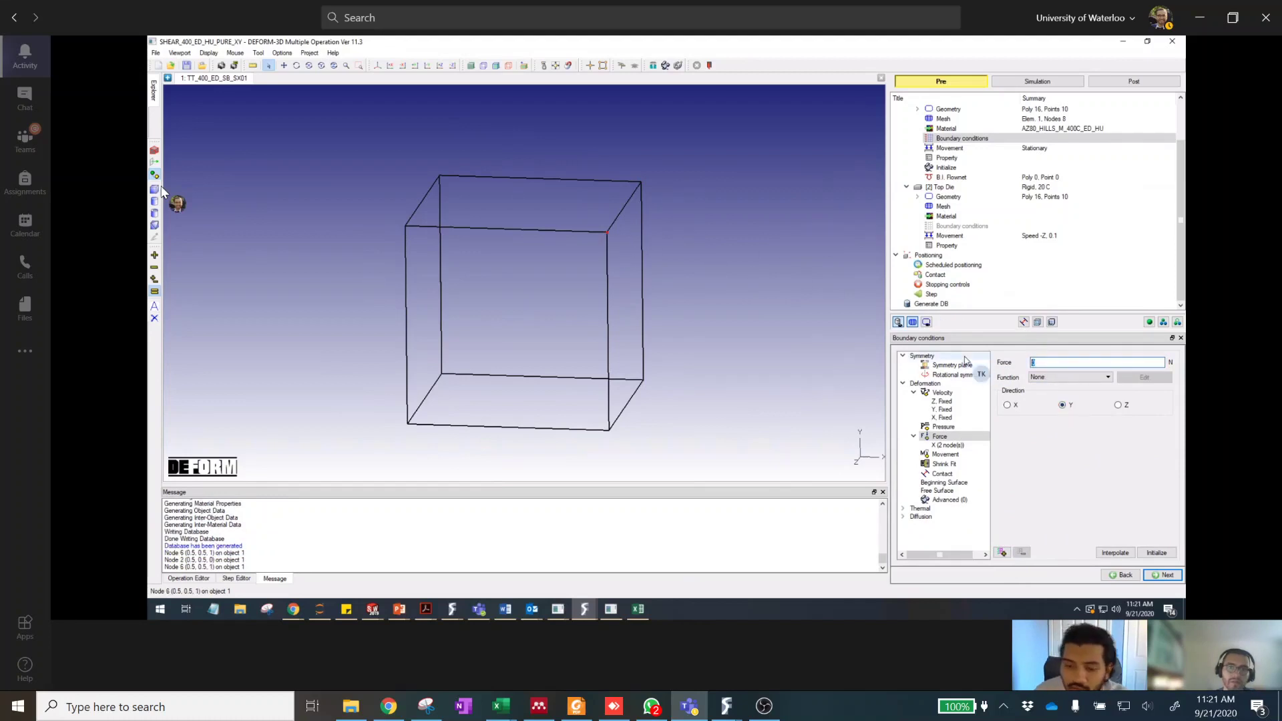
left_click(1002, 554)
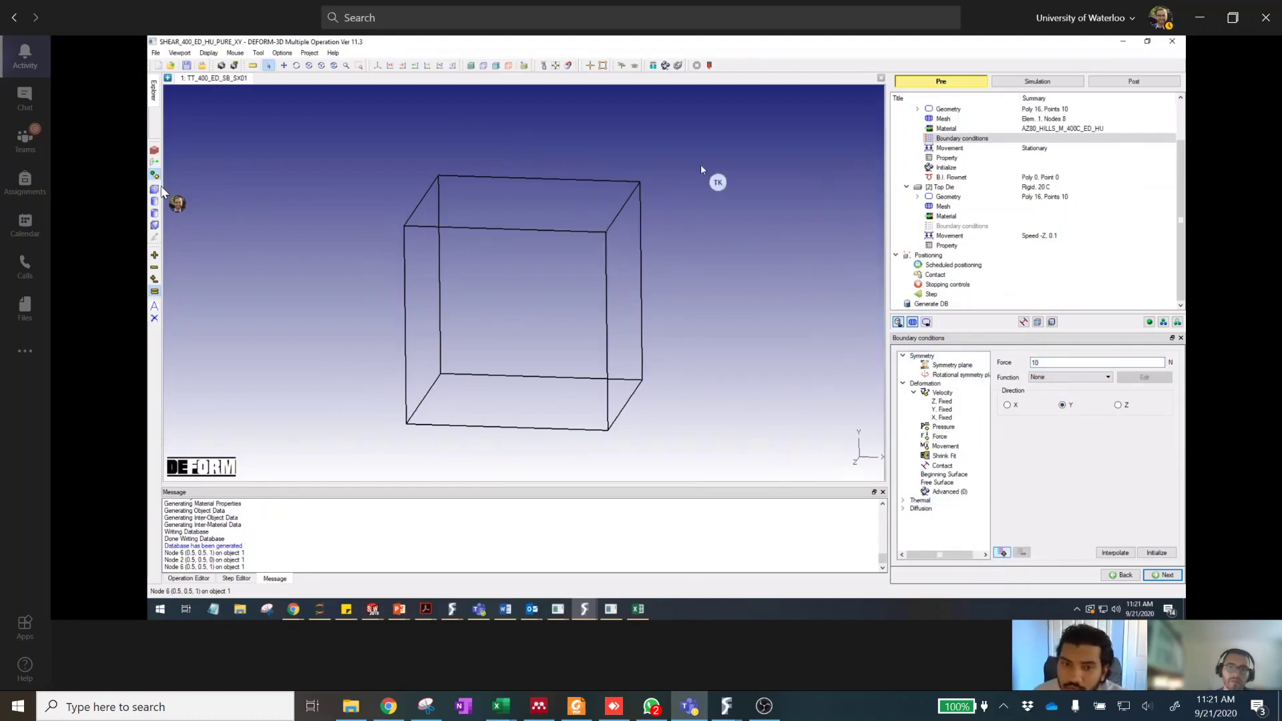
left_click(640, 182)
double_click(1039, 364)
type("10")
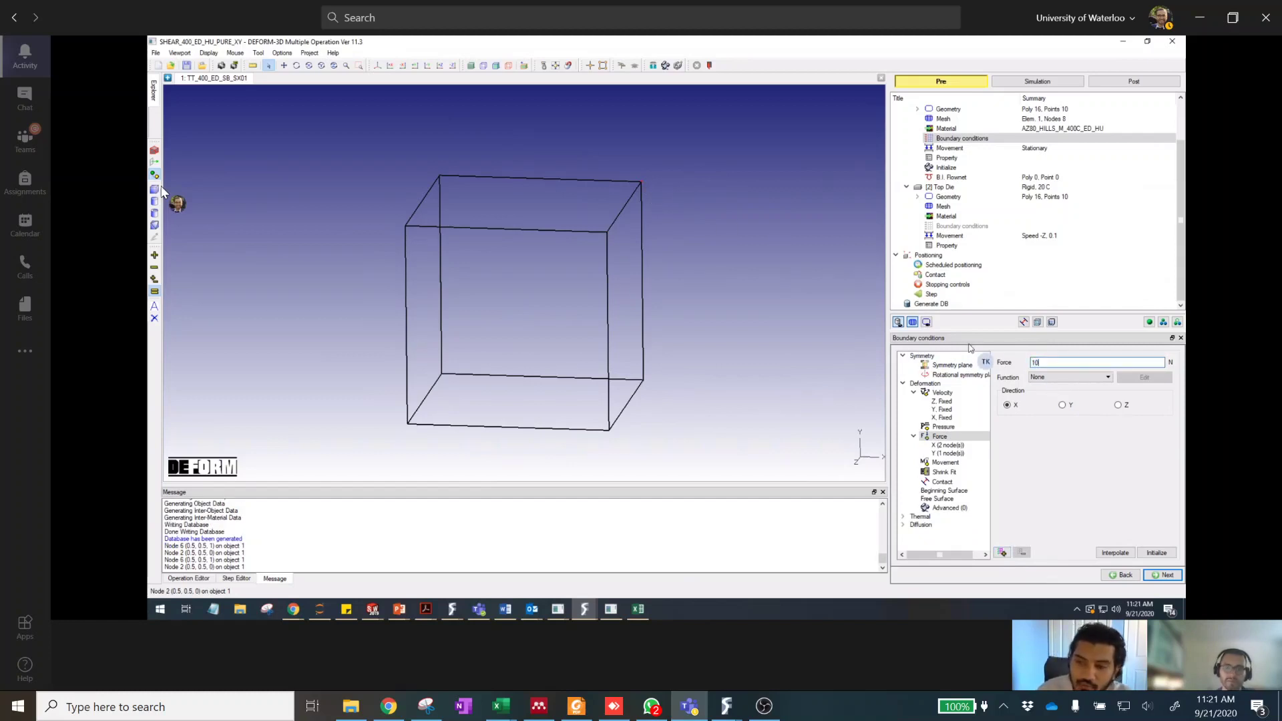
left_click(1062, 405)
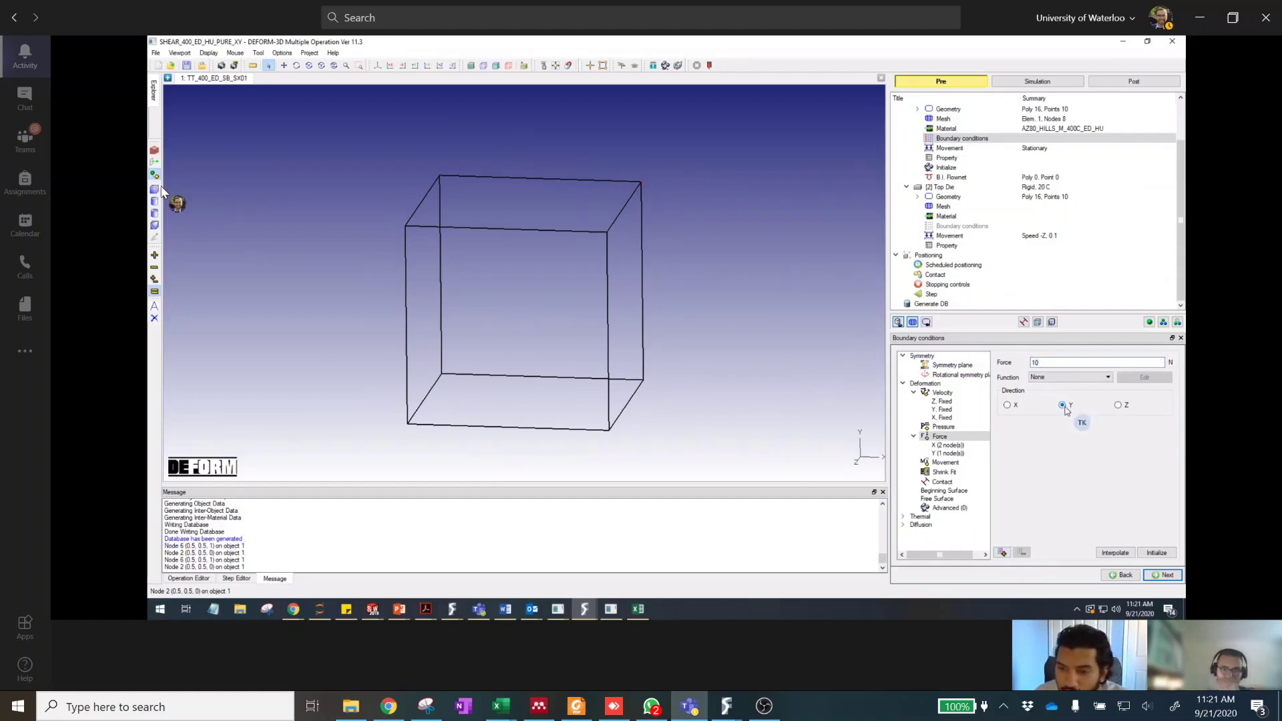
left_click(1001, 553)
Check which nodes carry the new Y and X forces and the Y-fixed and X-fixed velocity conditions.
left_click(950, 446)
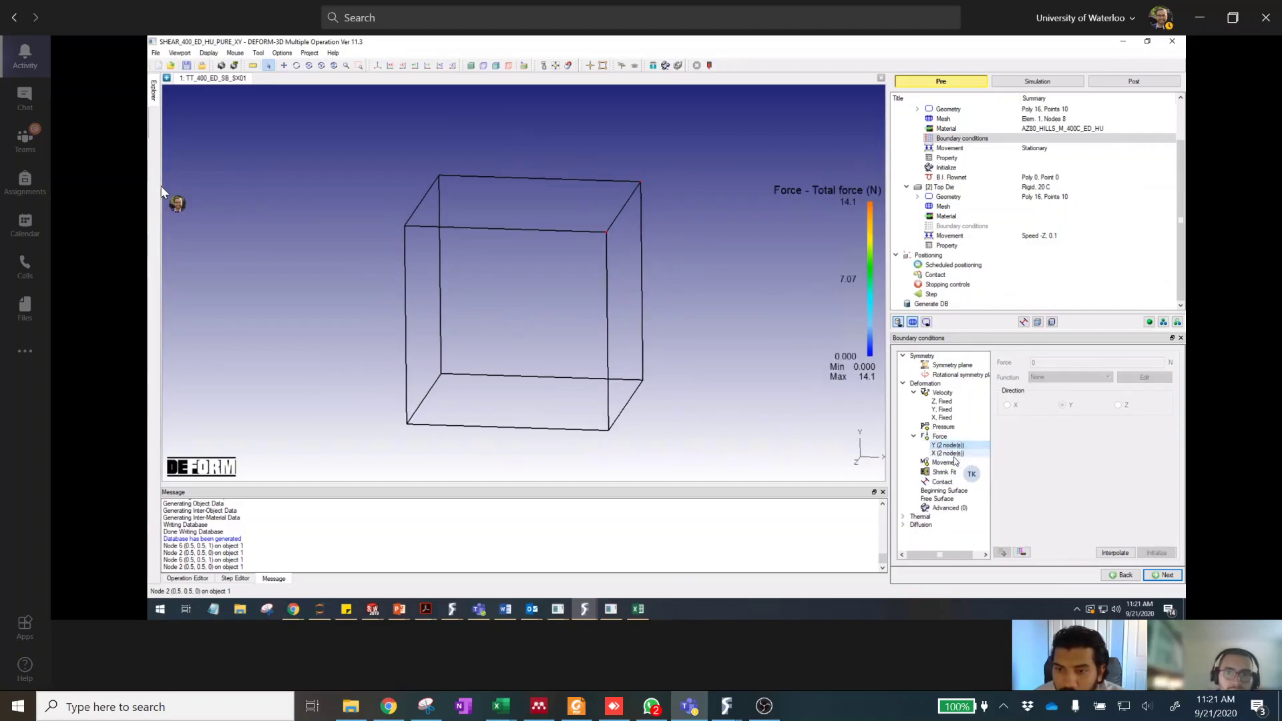
left_click(951, 453)
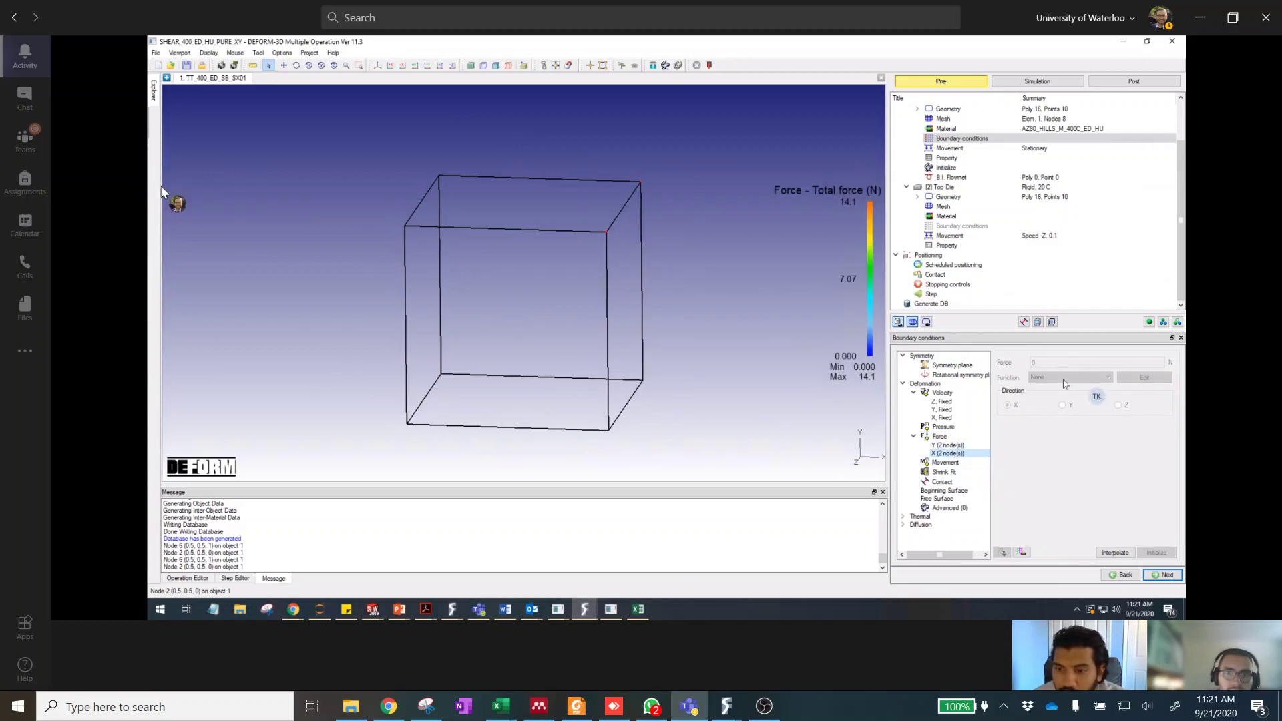
left_click(944, 409)
left_click(945, 417)
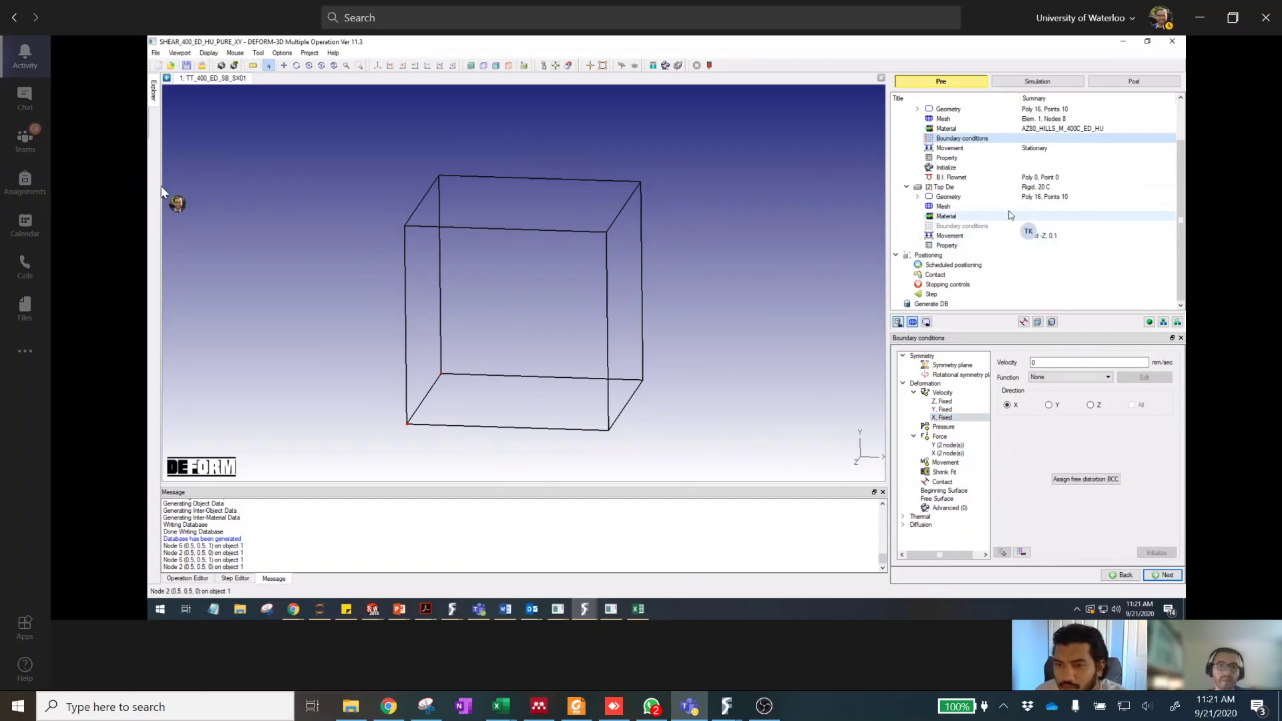
Generate the simulation database and close this SHEAR_400_ED_HU_PURE_XY Multiple Operation window without saving the operation changes.
left_click(931, 304)
left_click(936, 409)
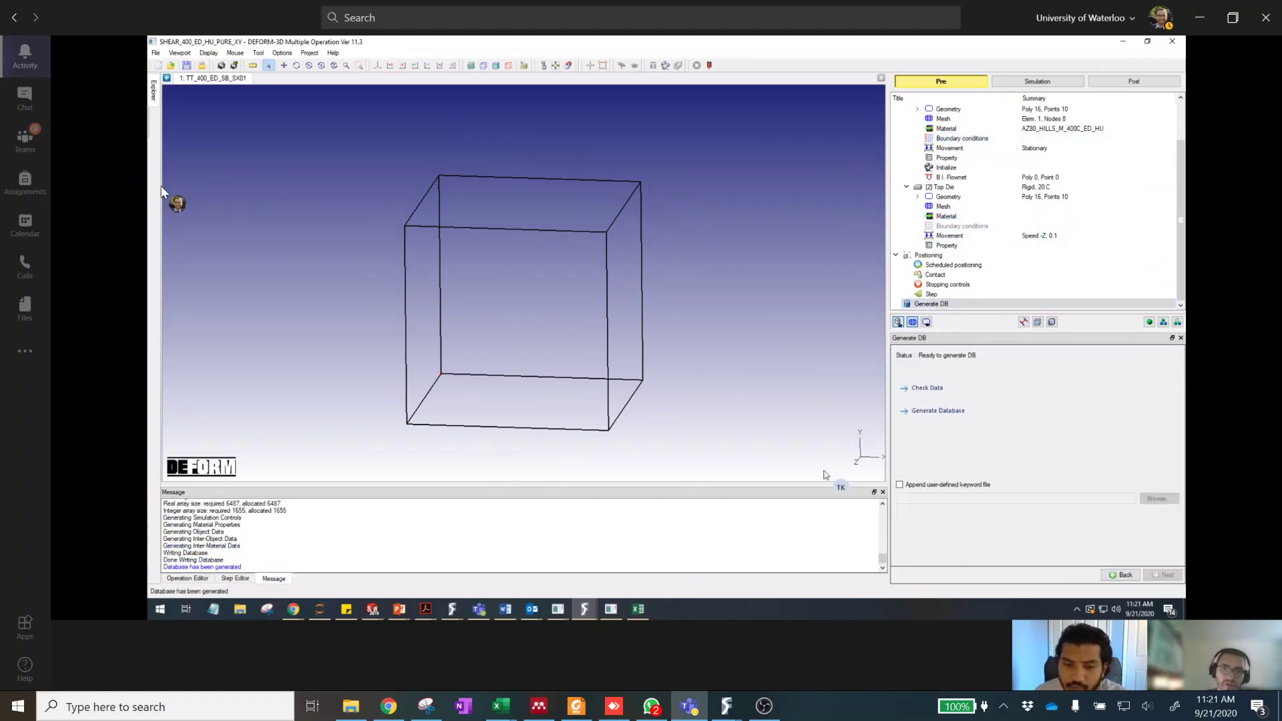
left_click(584, 608)
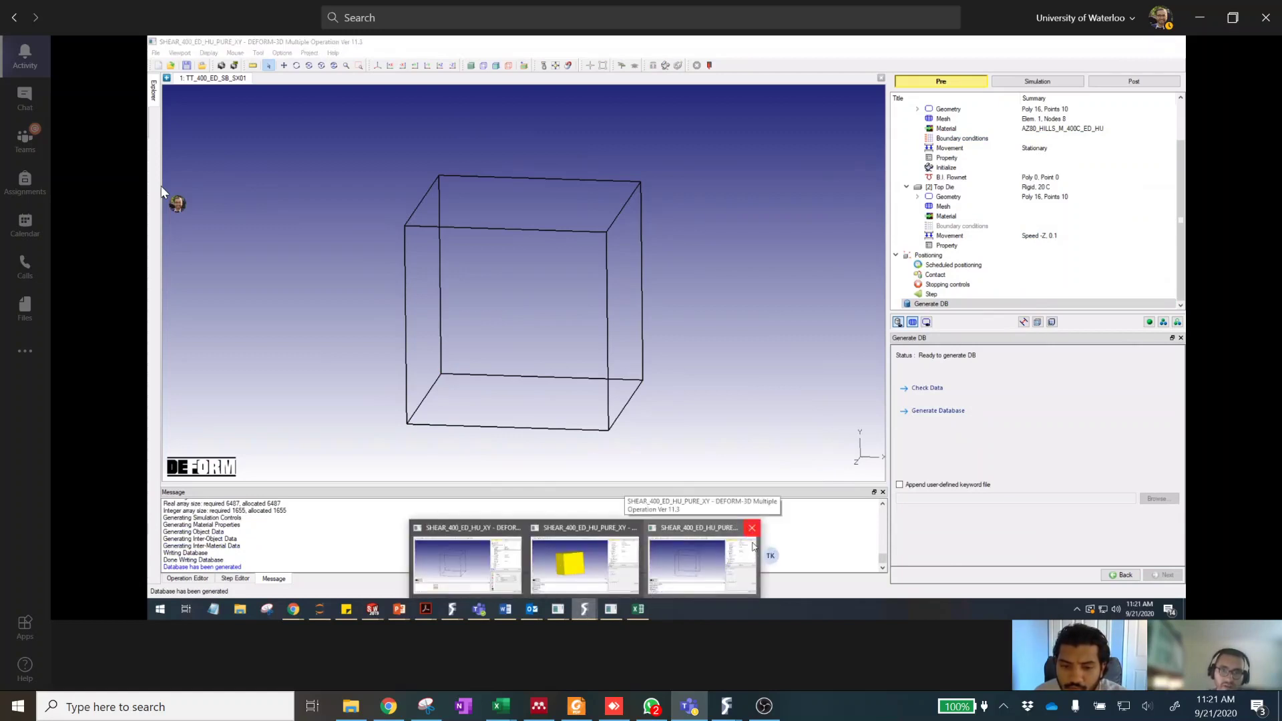
left_click(752, 528)
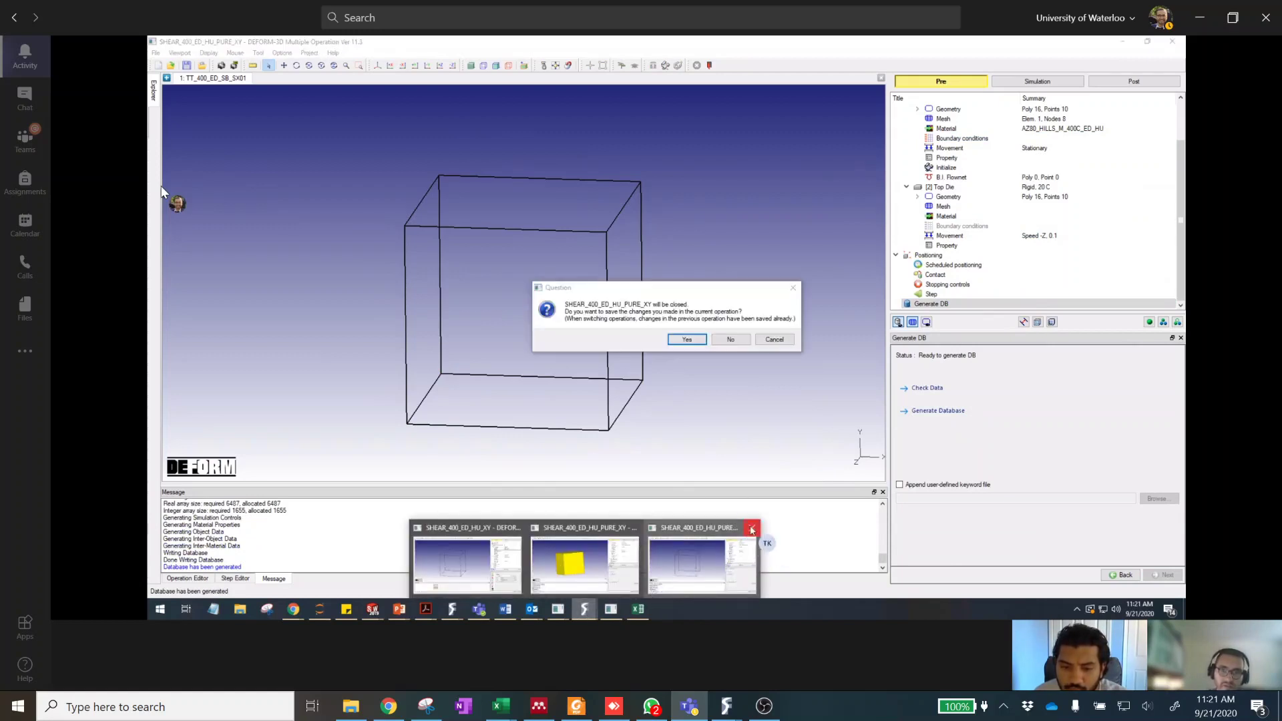
left_click(730, 339)
Switch to the TT_400_ED_SB_SX01 post-processor, close its element data and close the window.
left_click(608, 608)
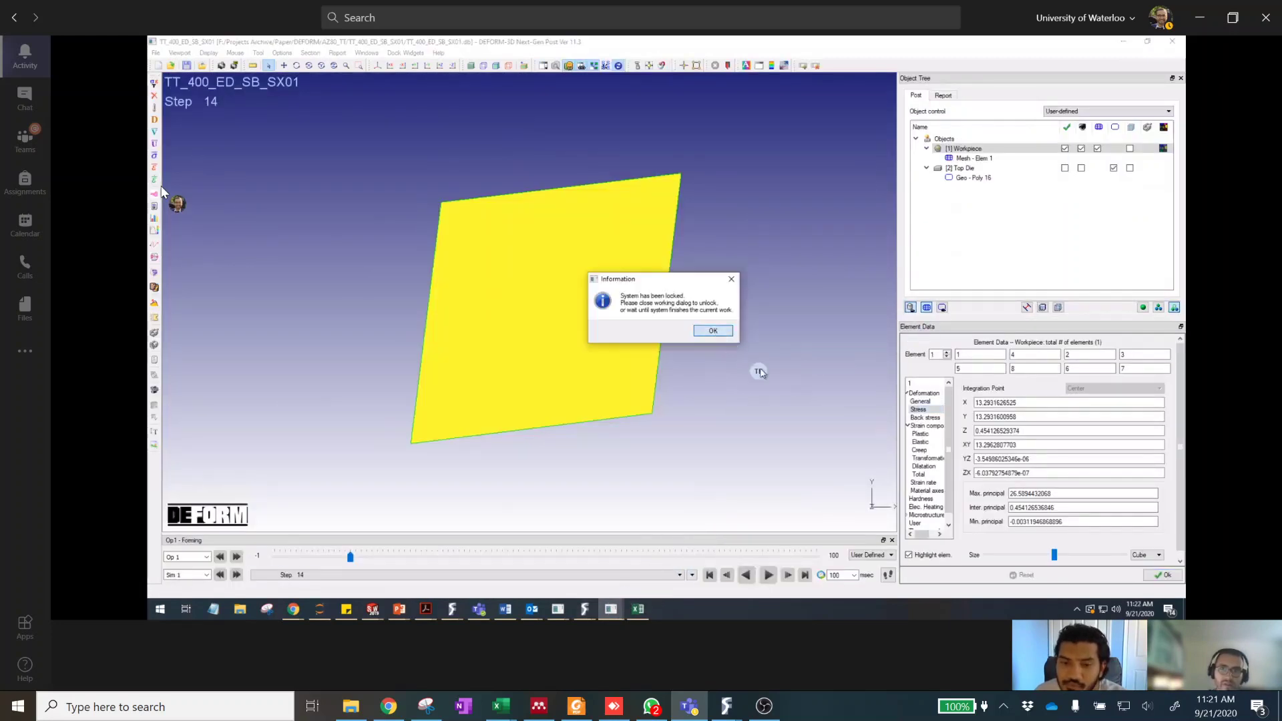
left_click(712, 331)
left_click(1162, 575)
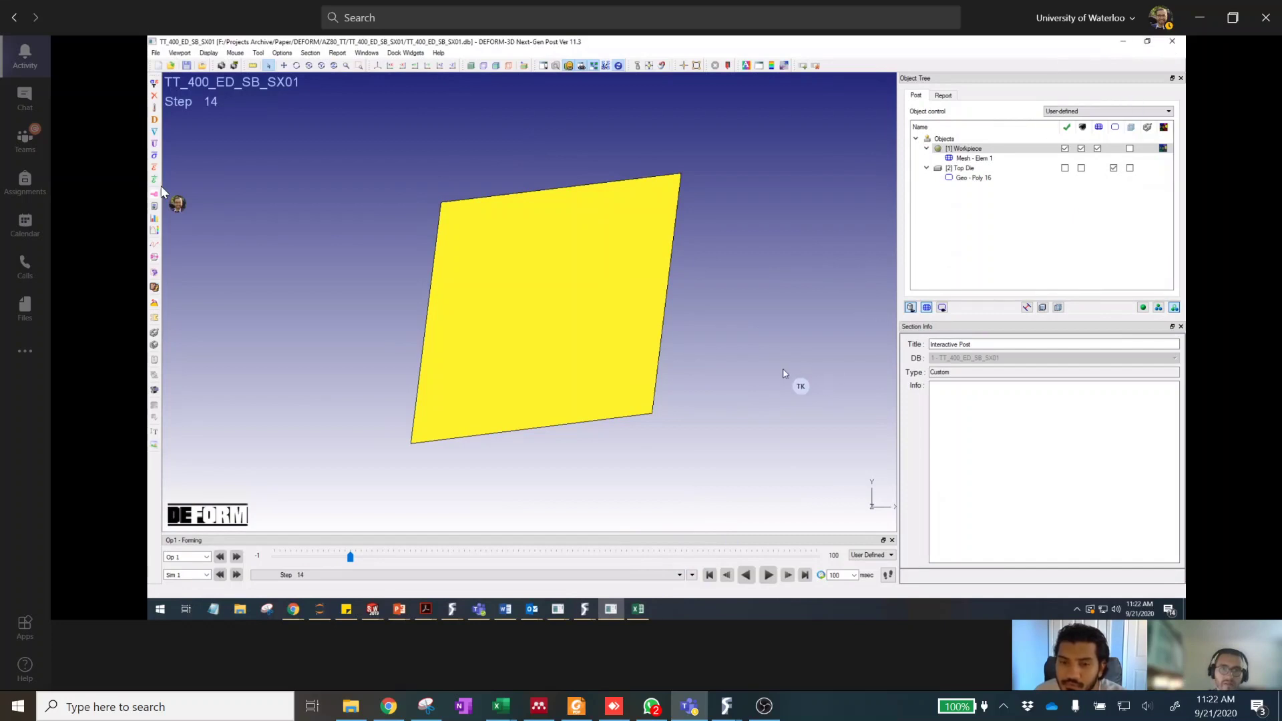
left_click(1173, 45)
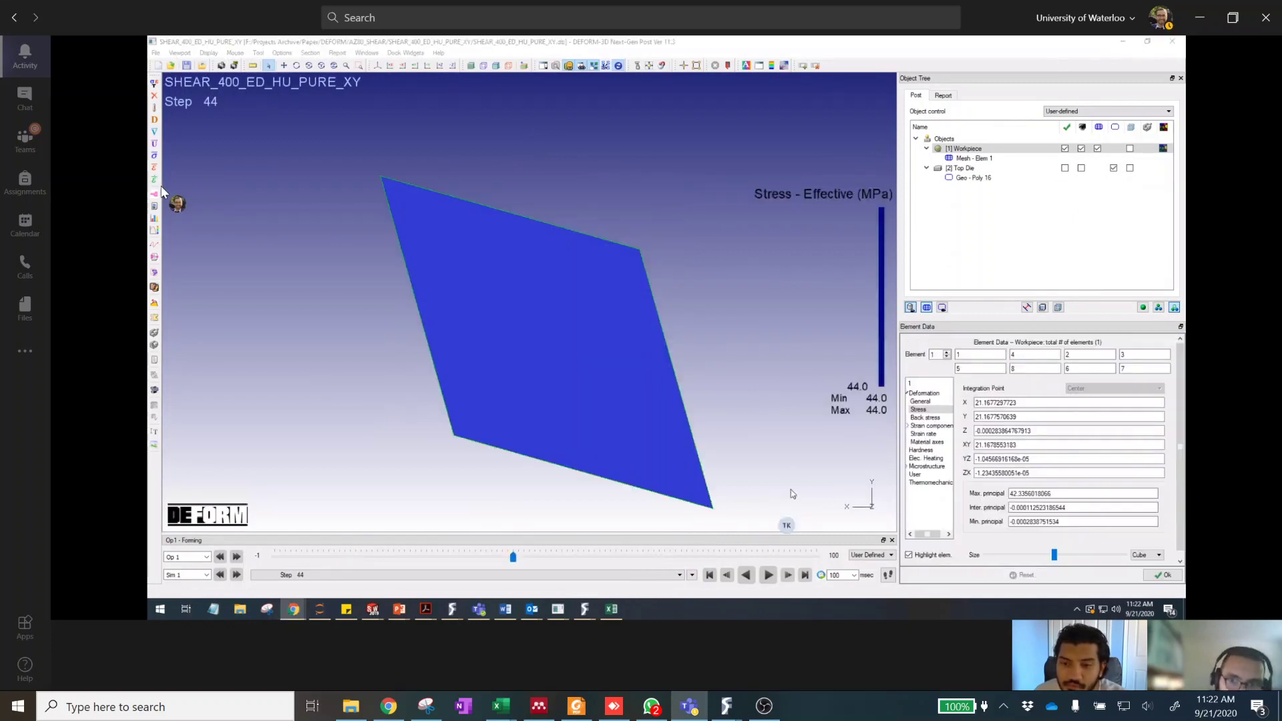
Close the element data and the post-processor window of SHEAR_400_ED_HU_PURE_XY.
left_click(1172, 43)
left_click(715, 333)
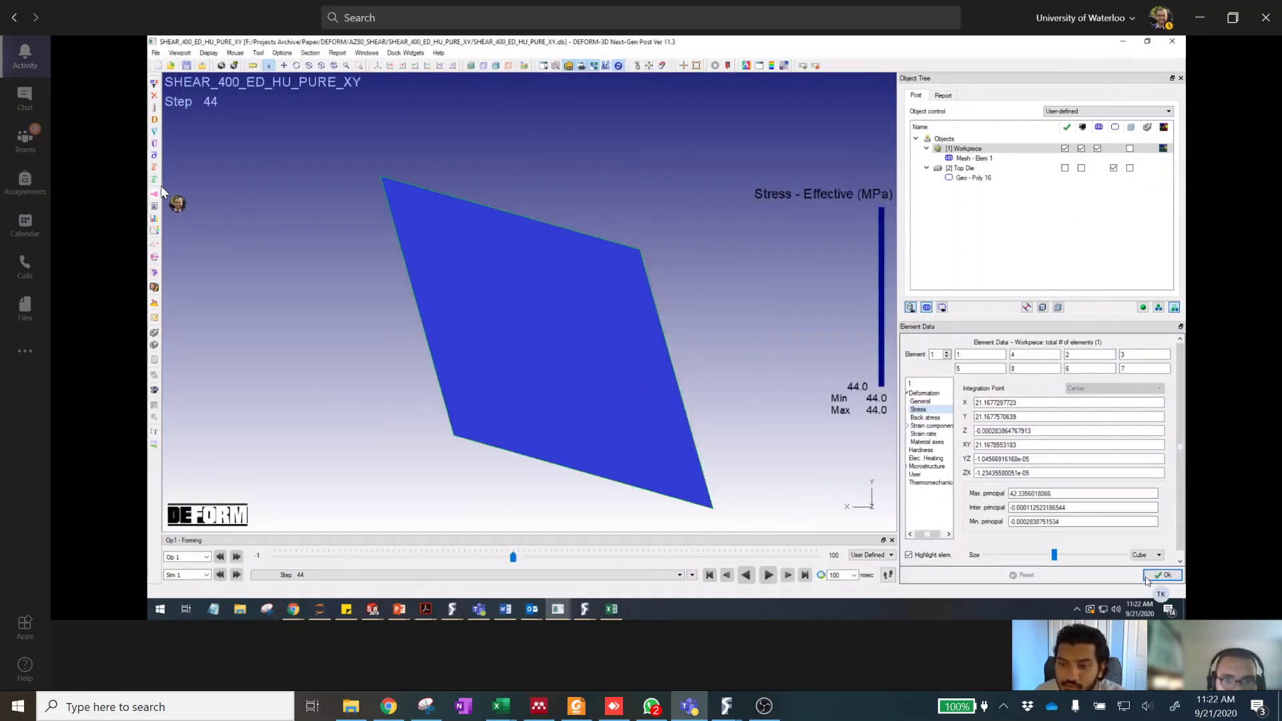
left_click(1162, 575)
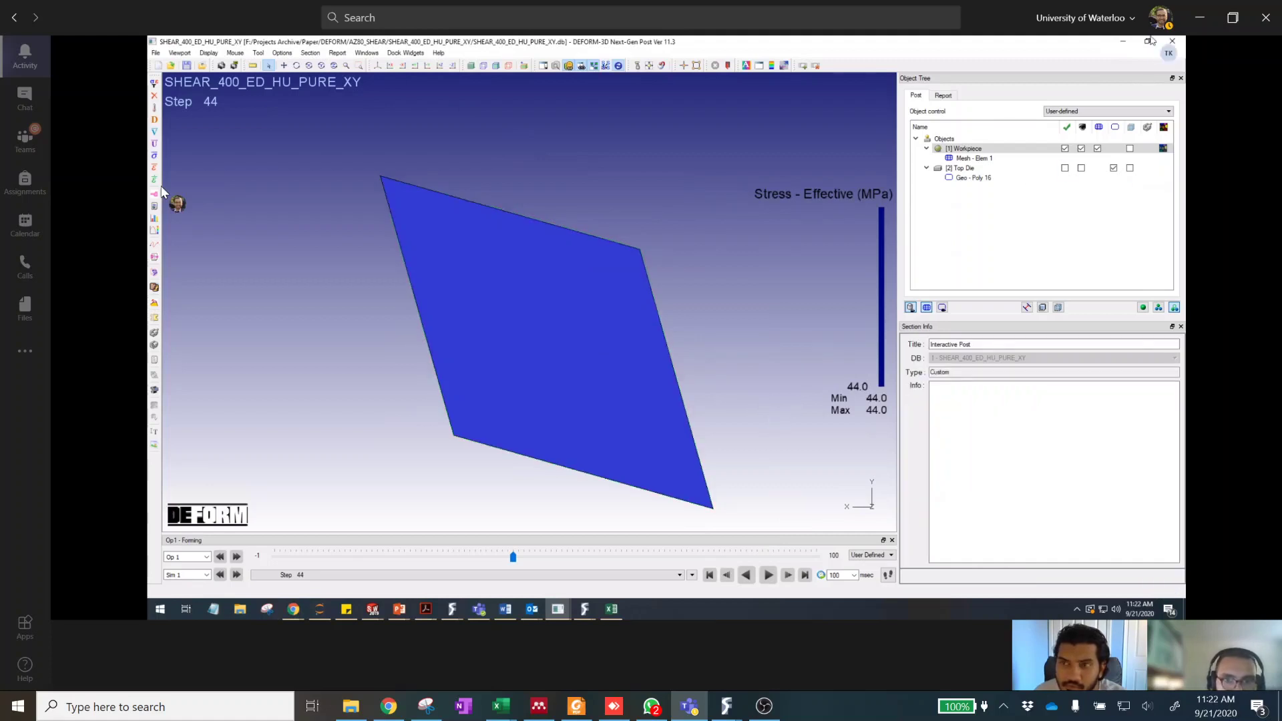
left_click(1172, 41)
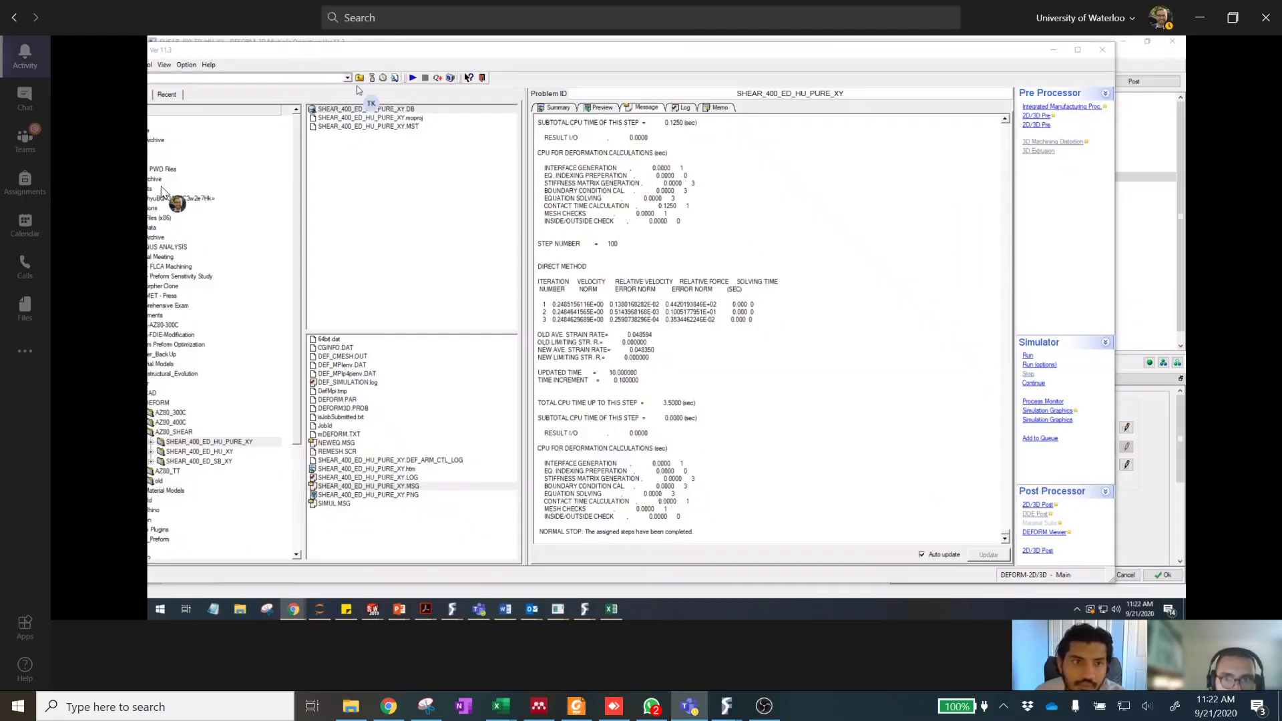
Run the simulation of the SHEAR_400_ED_HU_PURE_XY.DB database from the DEFORM-2D/3D main window.
left_click(371, 109)
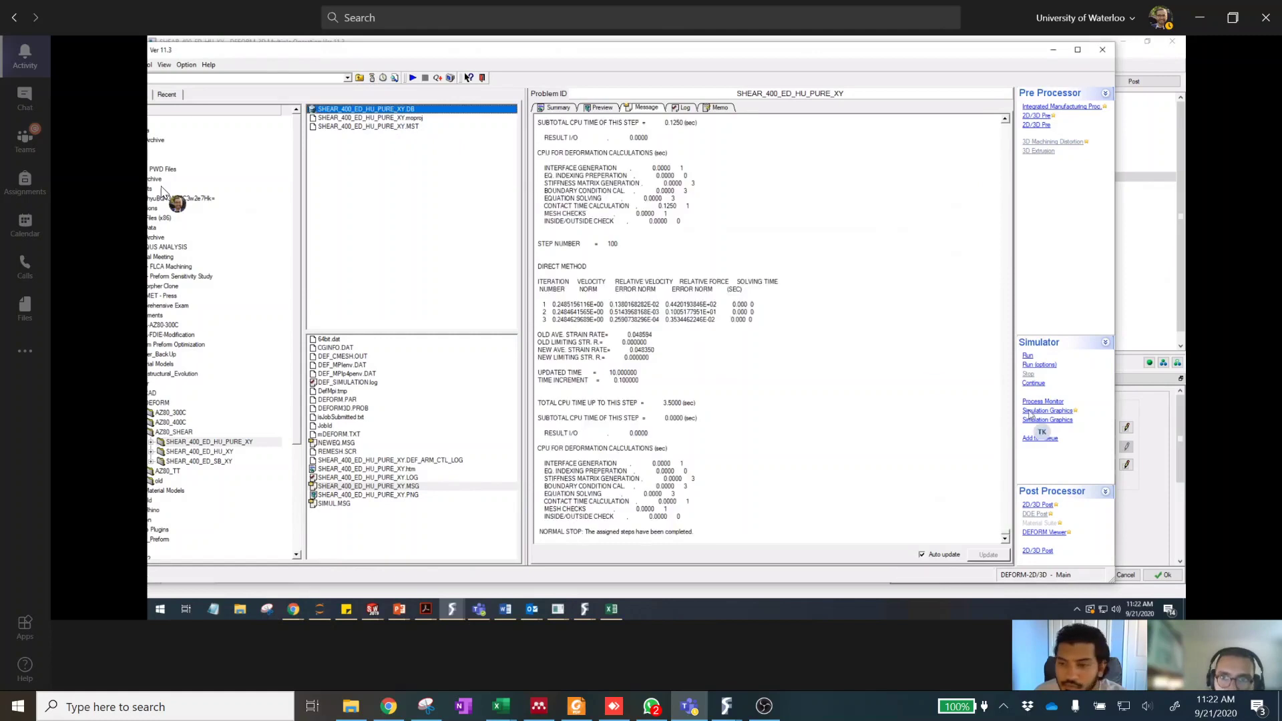
left_click(1028, 355)
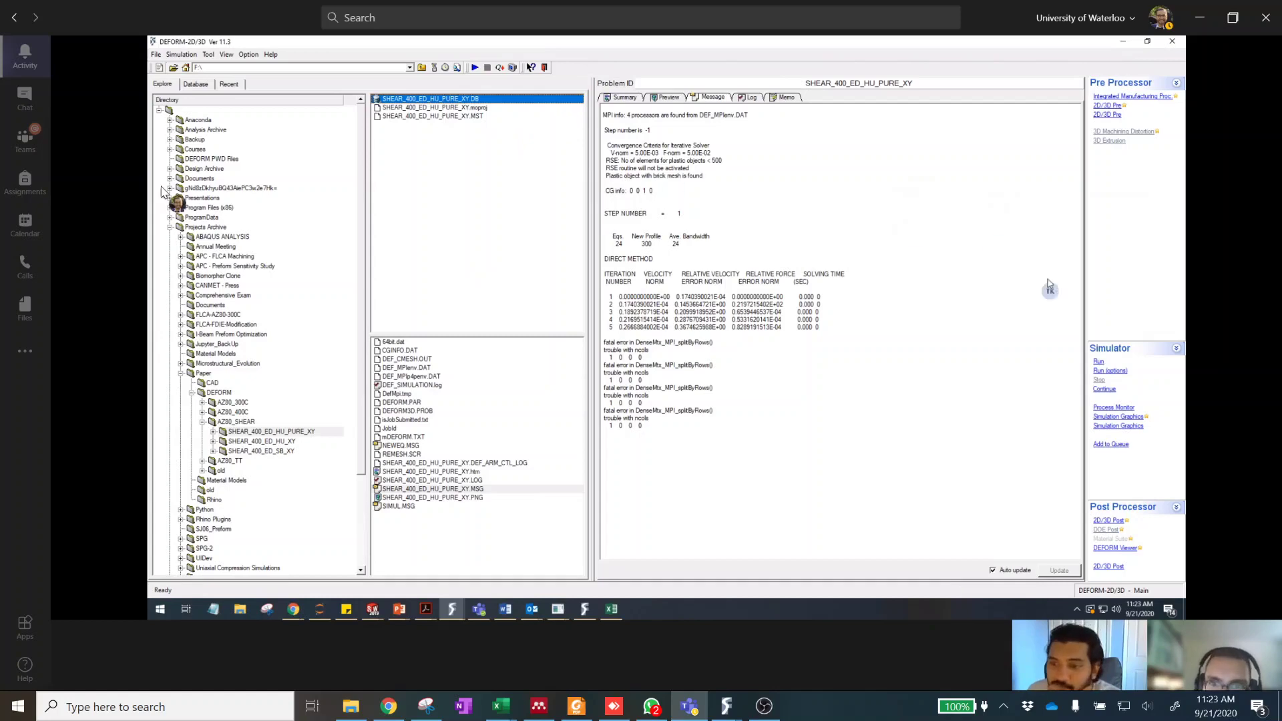
left_click(584, 609)
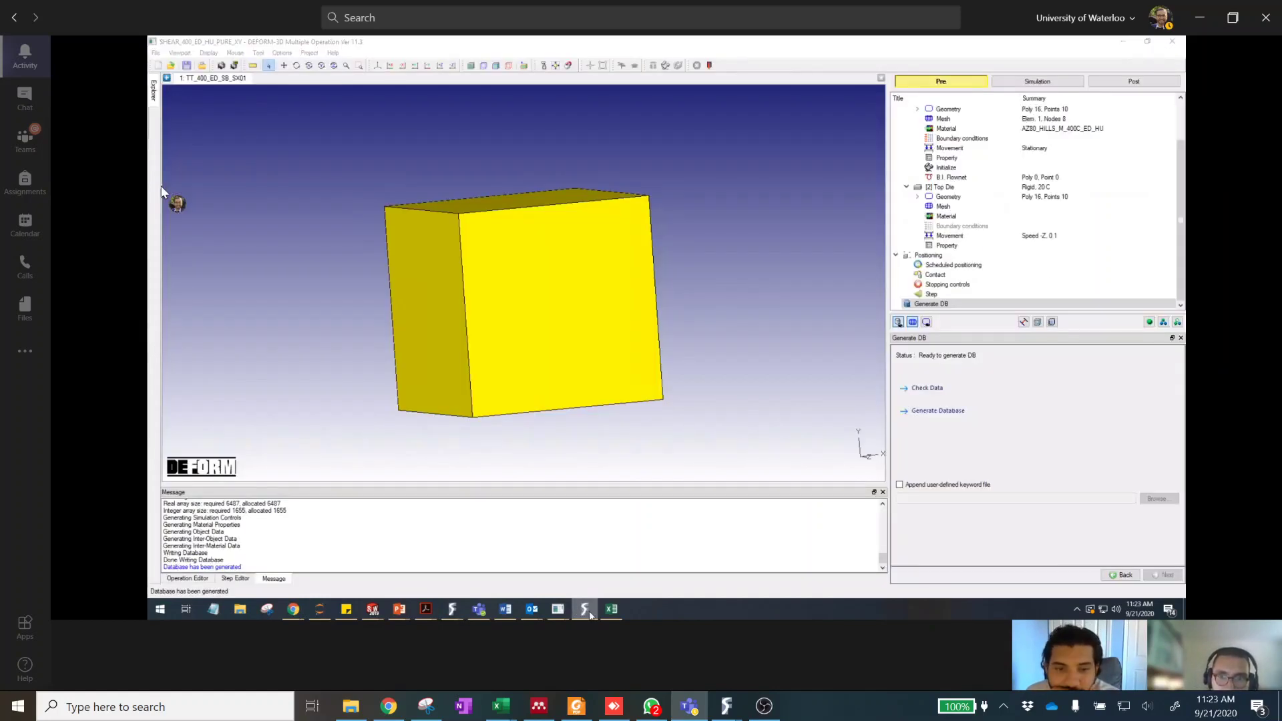
scroll(915, 198, "up", 2)
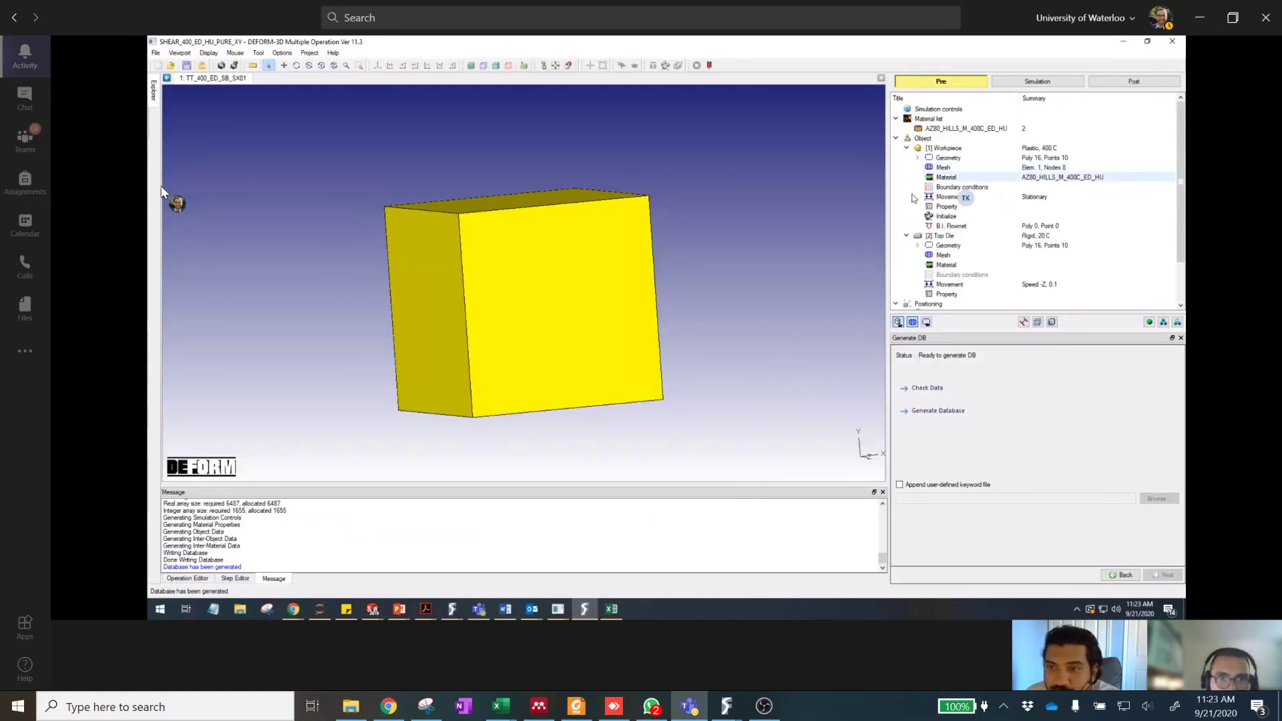
left_click(1123, 41)
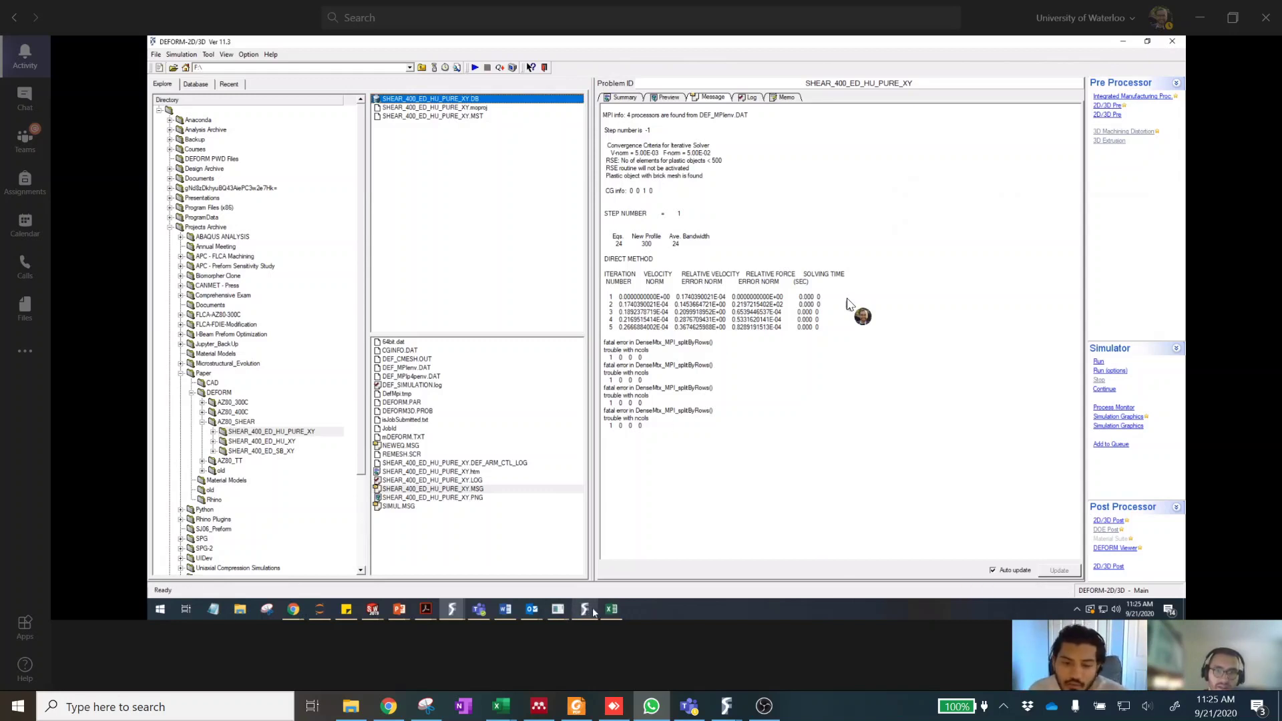
Check the workpiece's velocity and force boundary conditions in the open SHEAR_400_ED_HU_PURE_XY Multiple Operation window, then close it without saving.
mouse_move(593, 609)
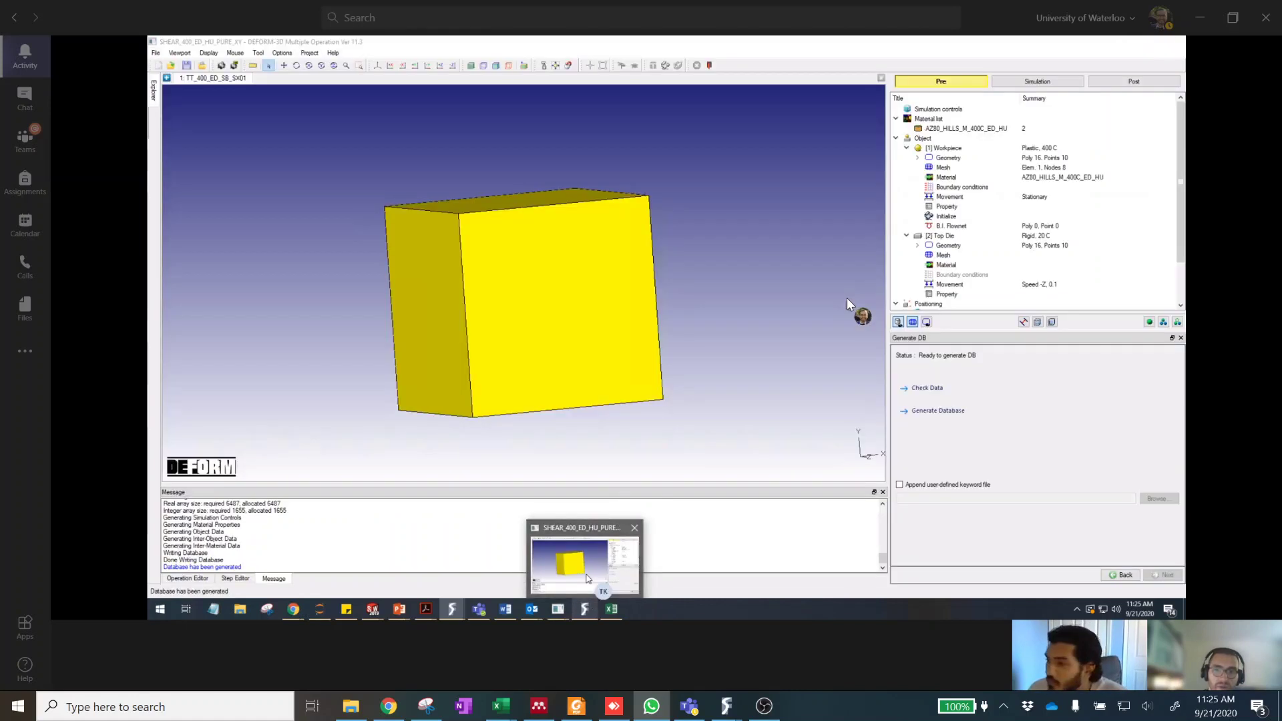
left_click(586, 575)
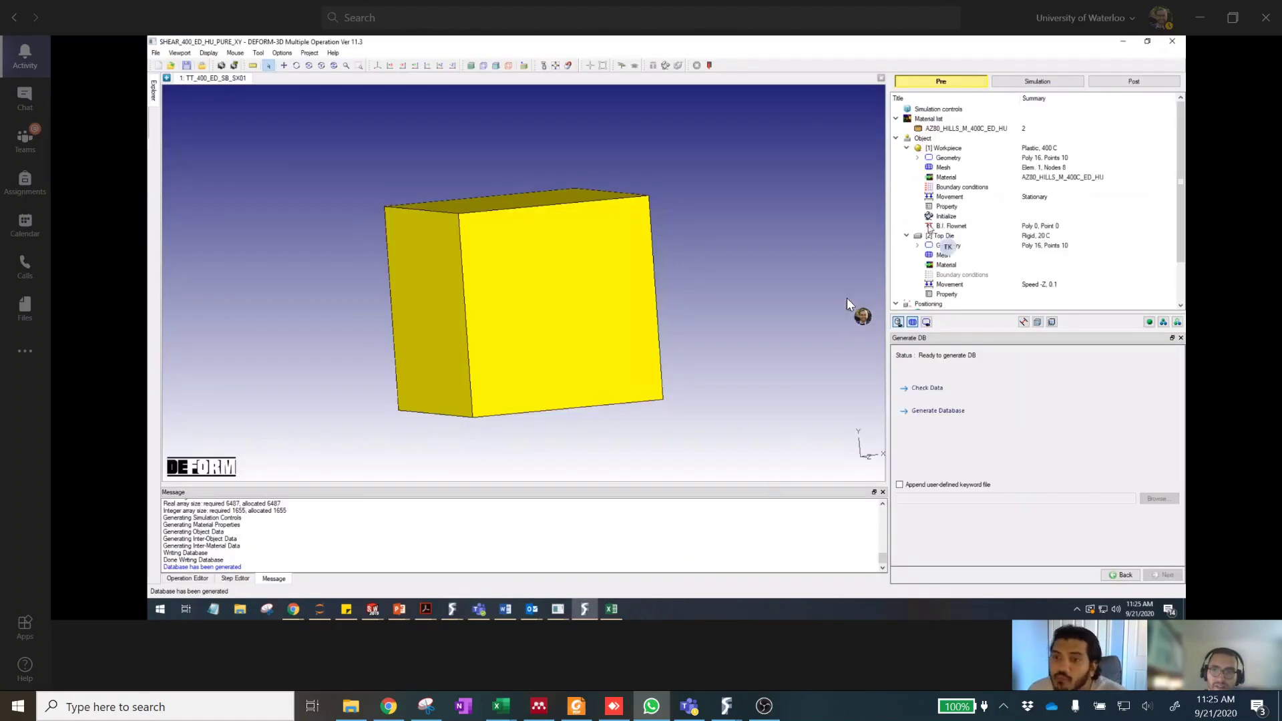
left_click(949, 188)
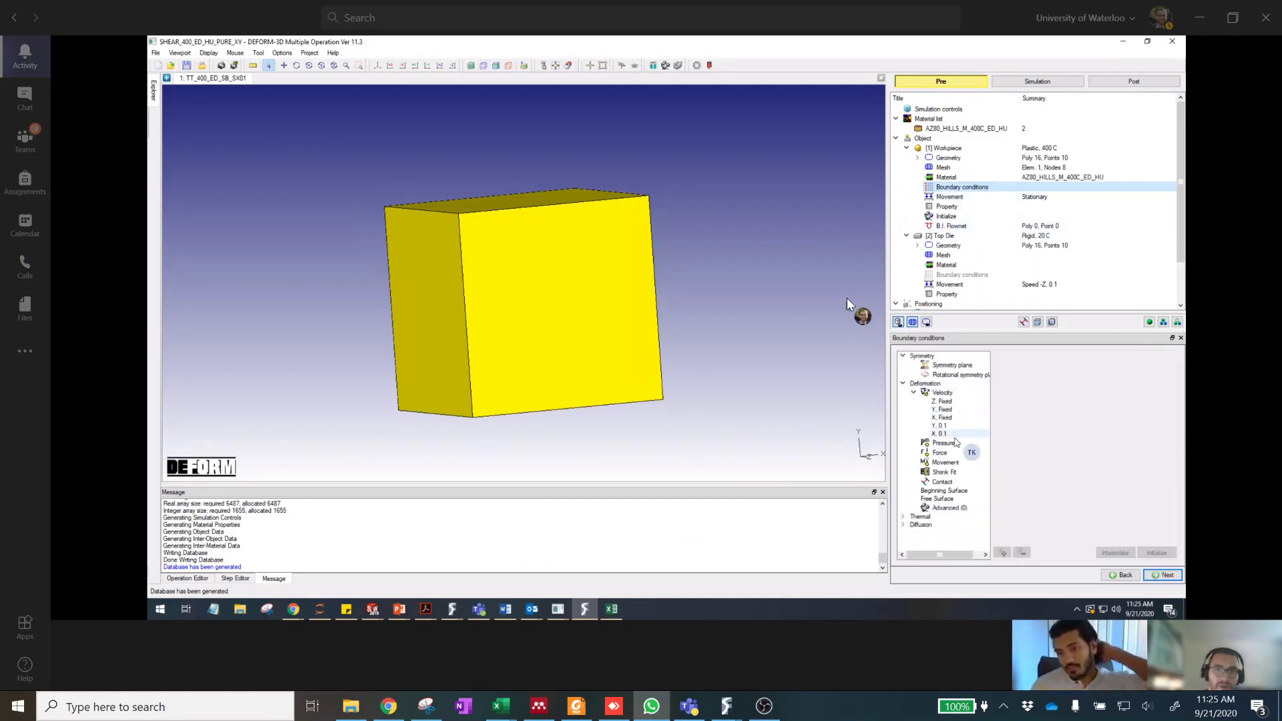
left_click(941, 453)
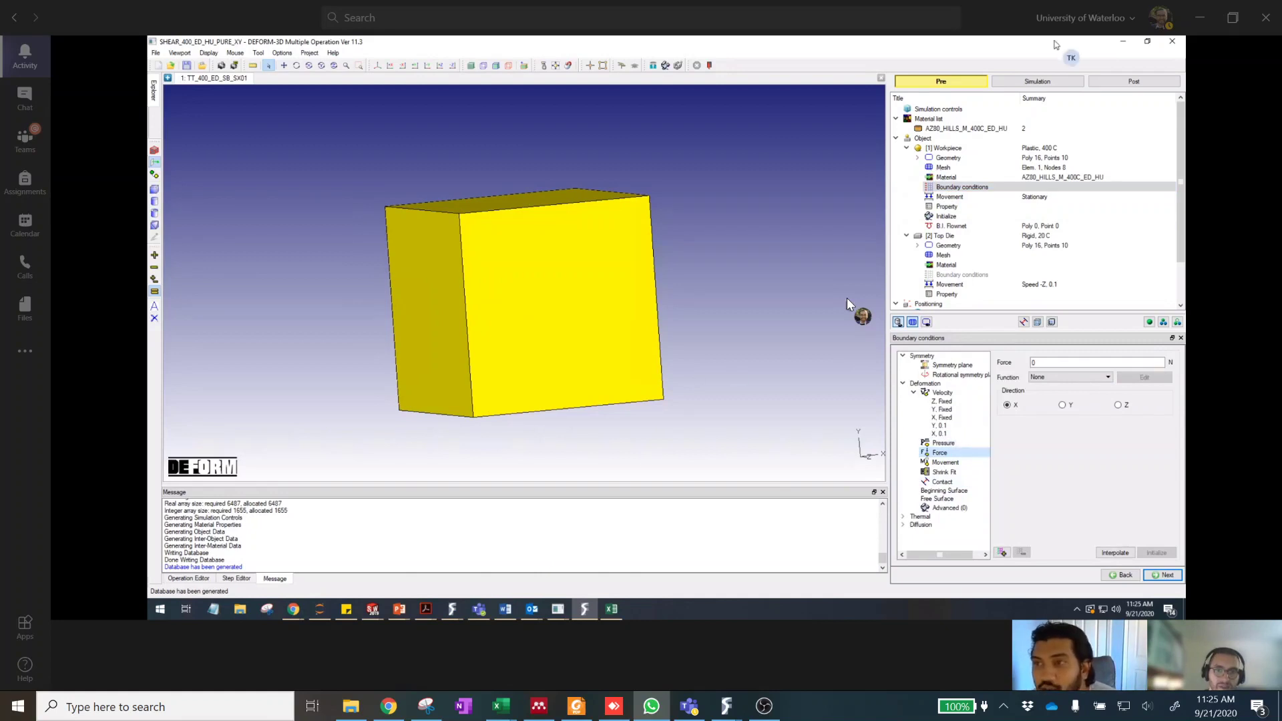
left_click(1172, 43)
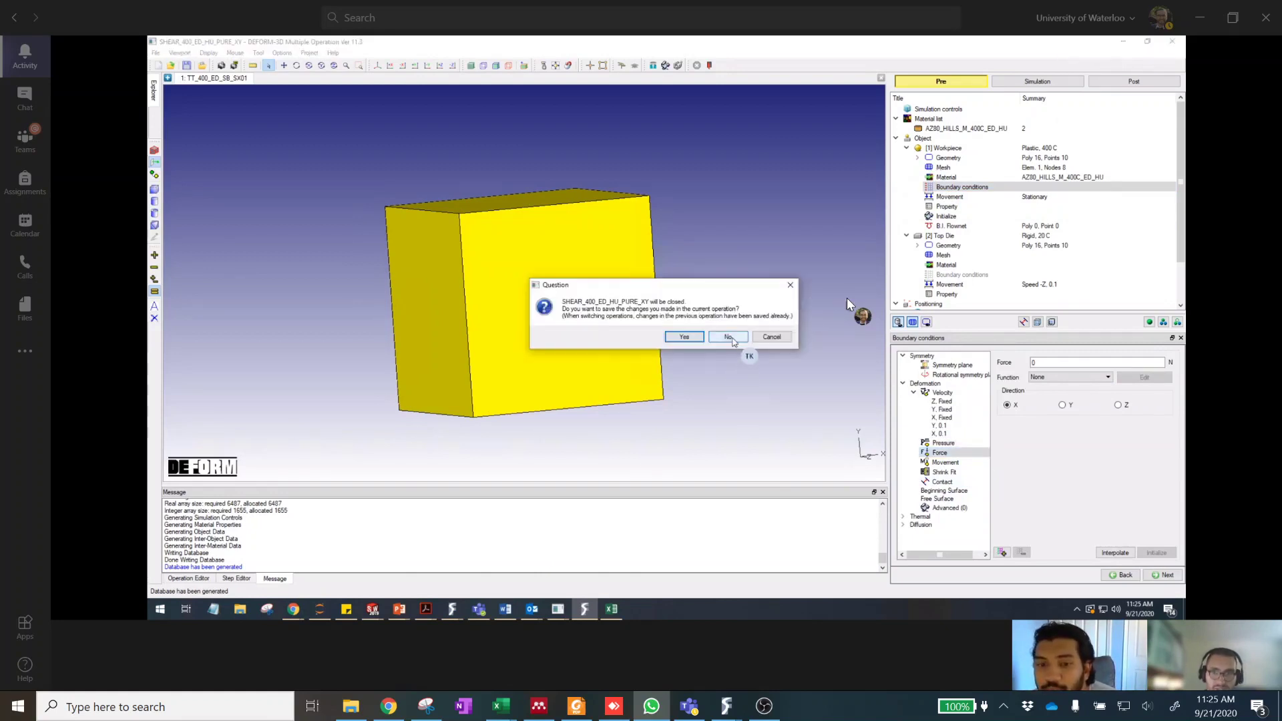
left_click(729, 338)
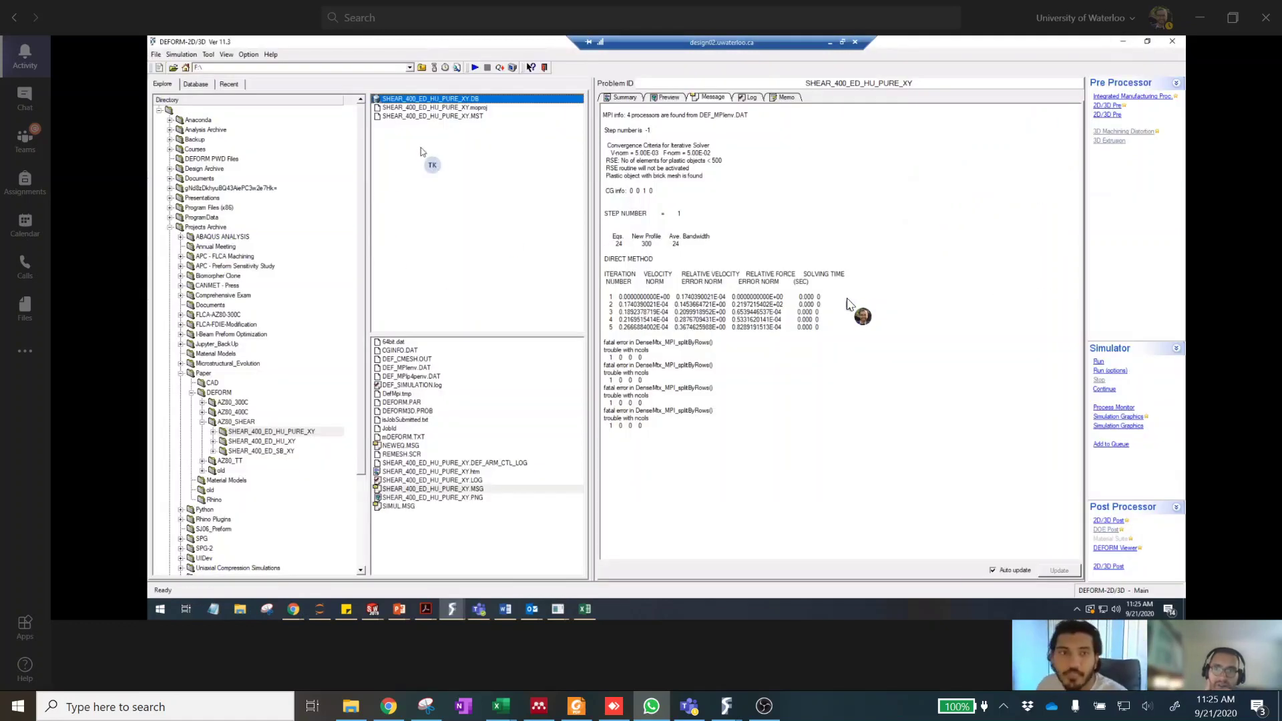
Reopen SHEAR_400_ED_HU_PURE_XY in the Multiple Operation pre-processor and inspect the workpiece's Y and X nodal force boundary conditions.
left_click(1143, 98)
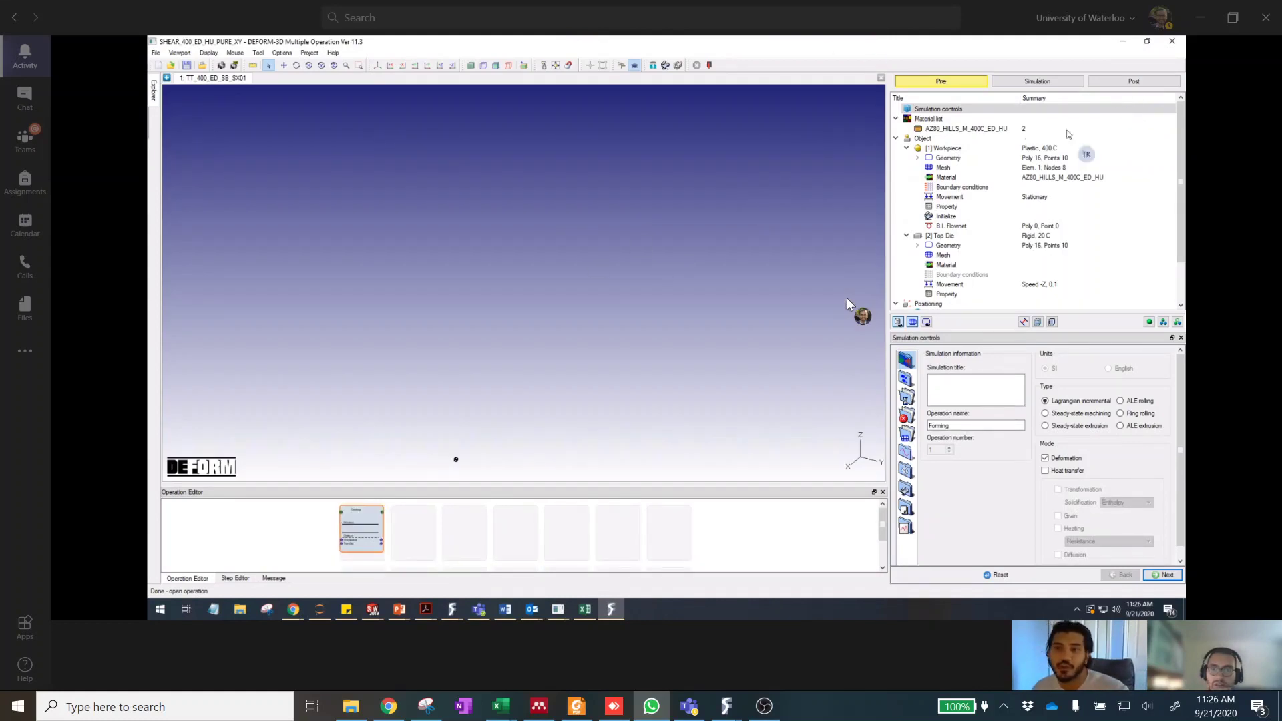
left_click(961, 187)
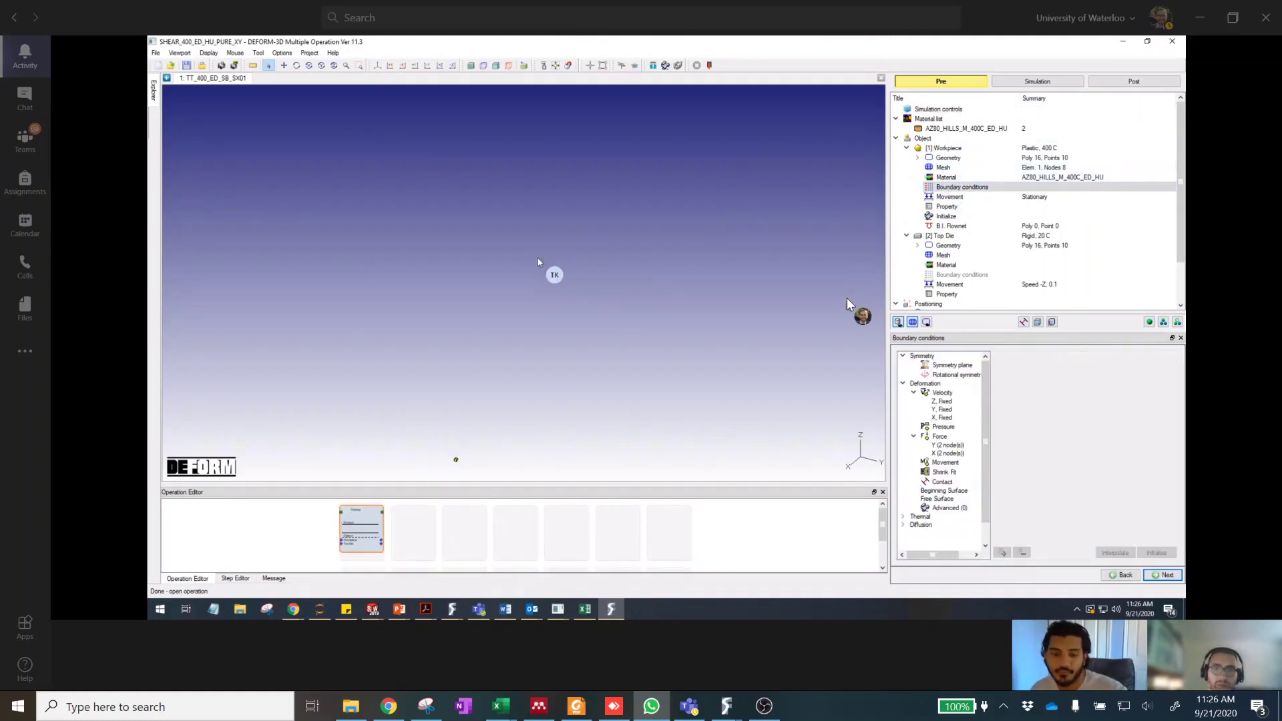
left_click(947, 444)
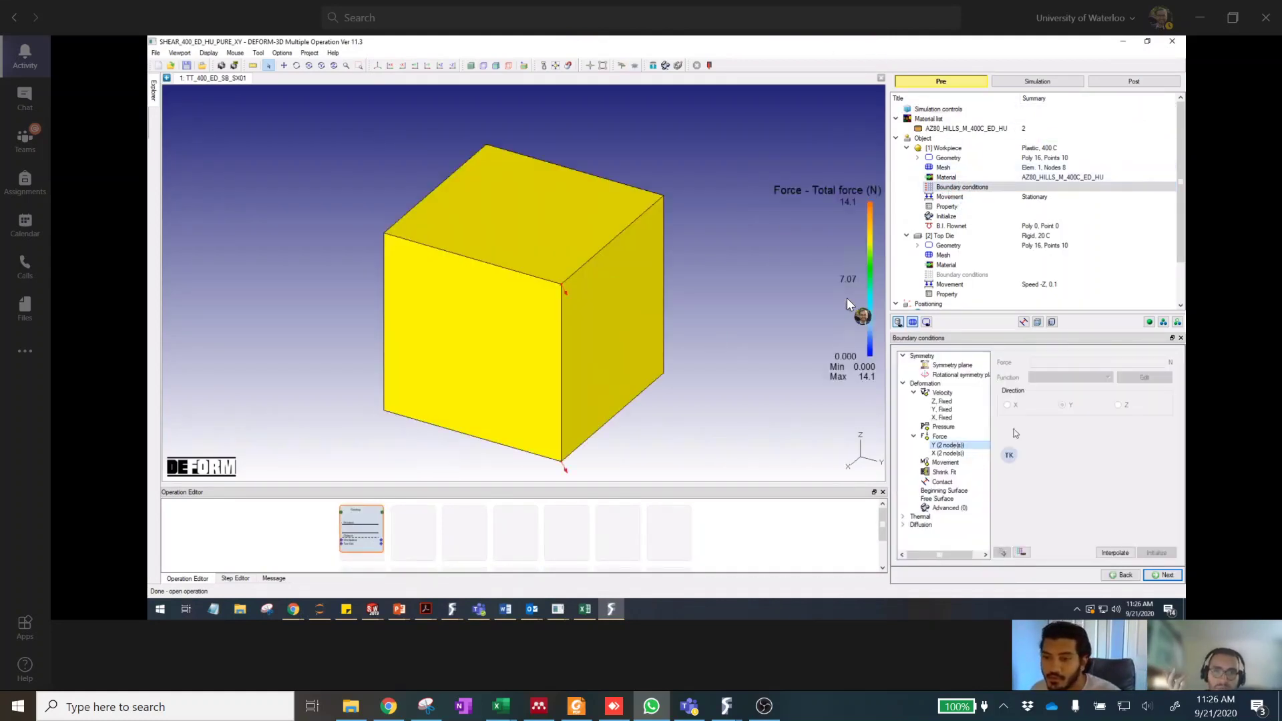
left_click(955, 454)
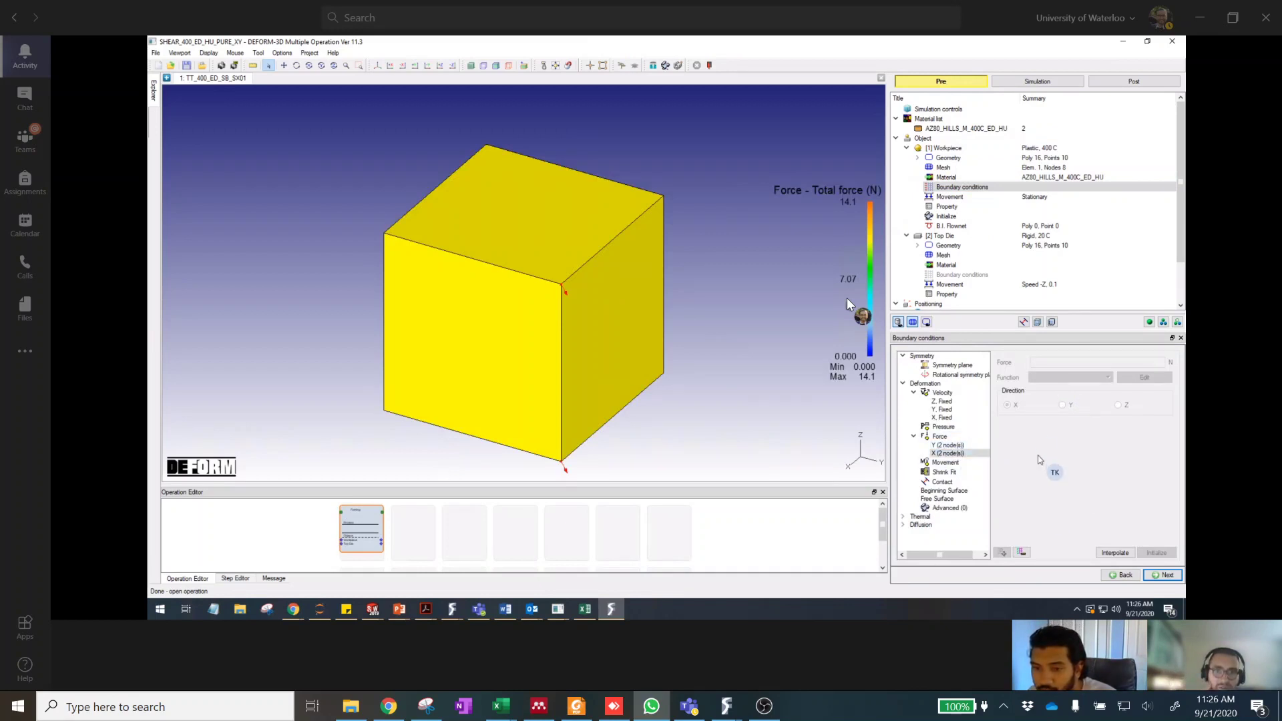
Delete the Y and X nodal force conditions from the workpiece's boundary conditions.
left_click(940, 437)
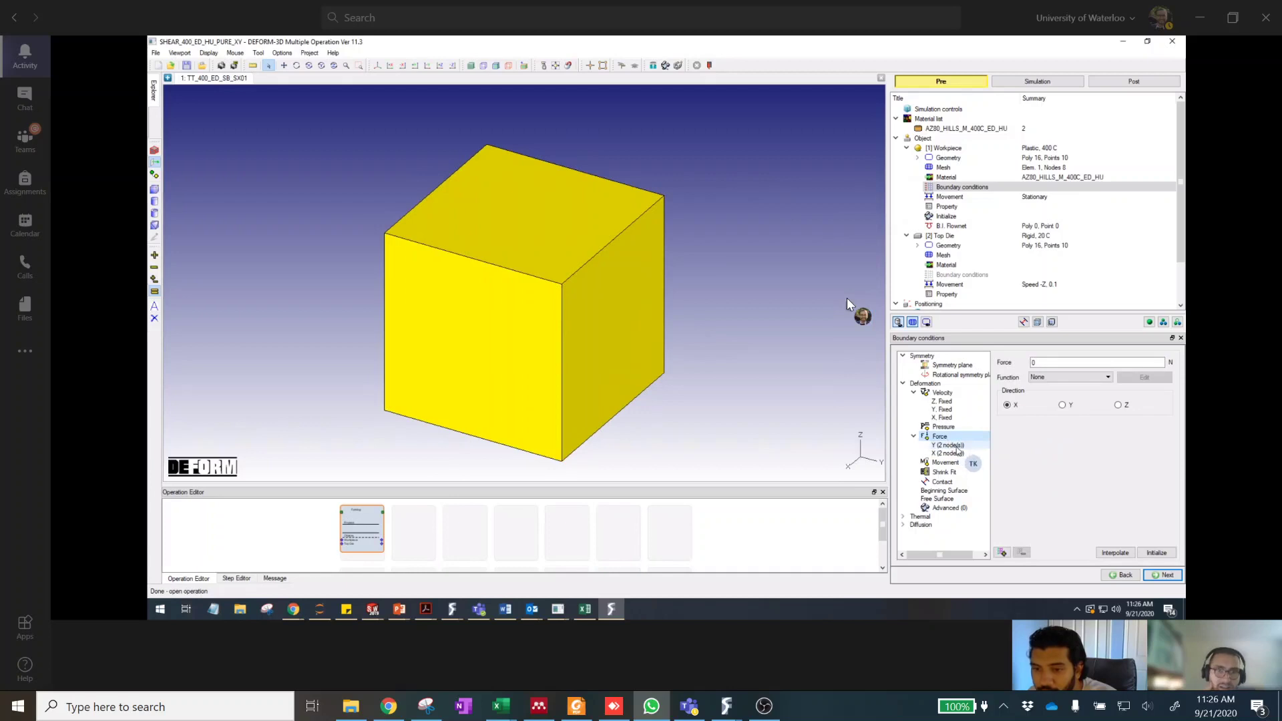
left_click(949, 446)
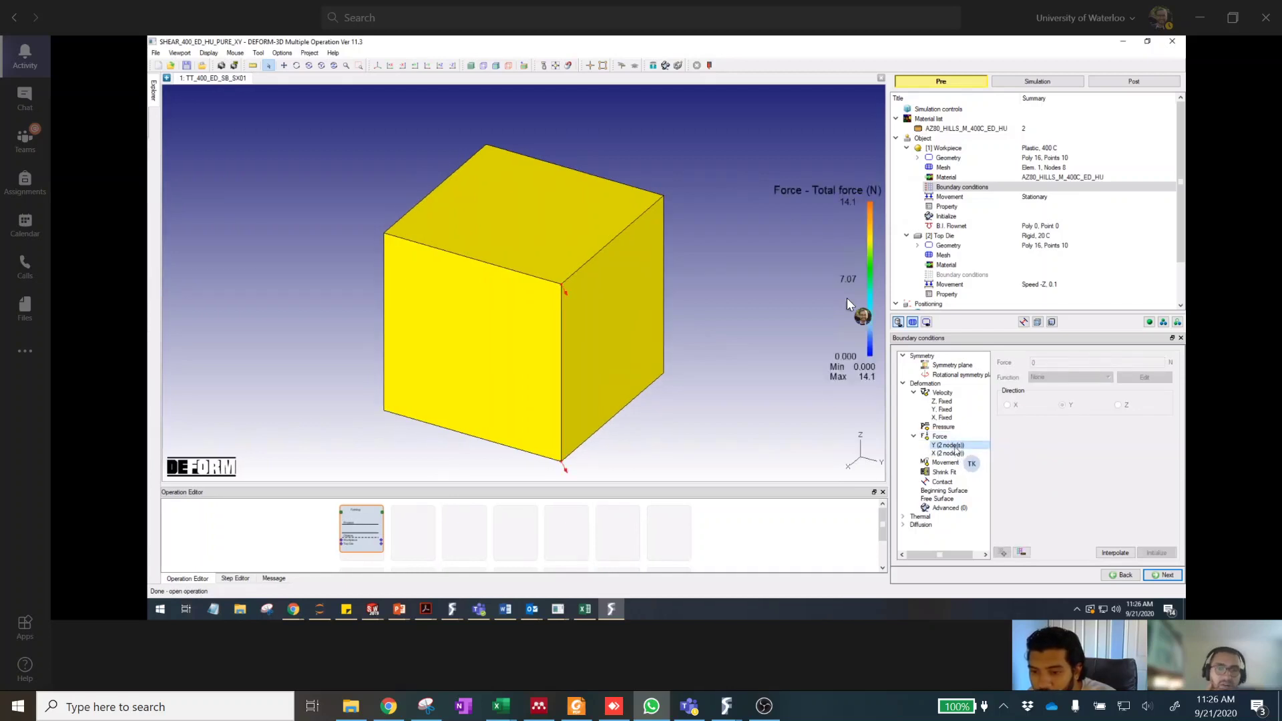
left_click(1022, 552)
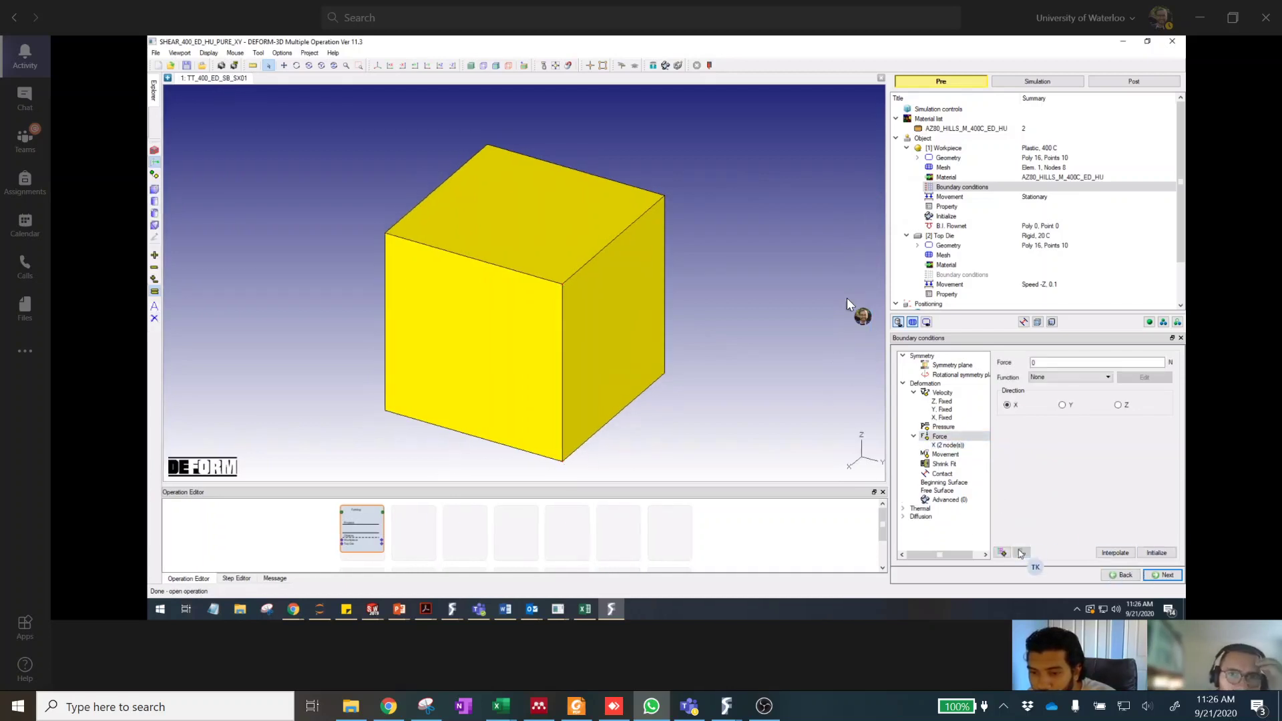
left_click(949, 445)
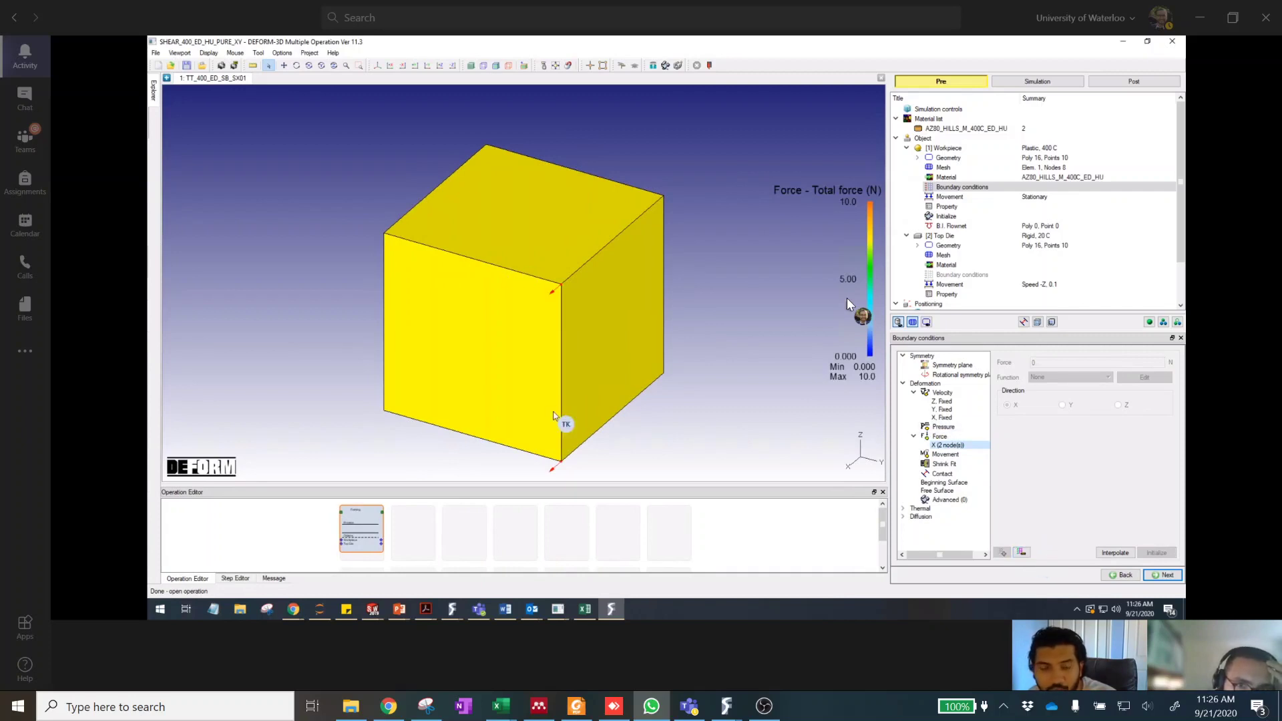
left_click_drag(553, 415, 455, 337)
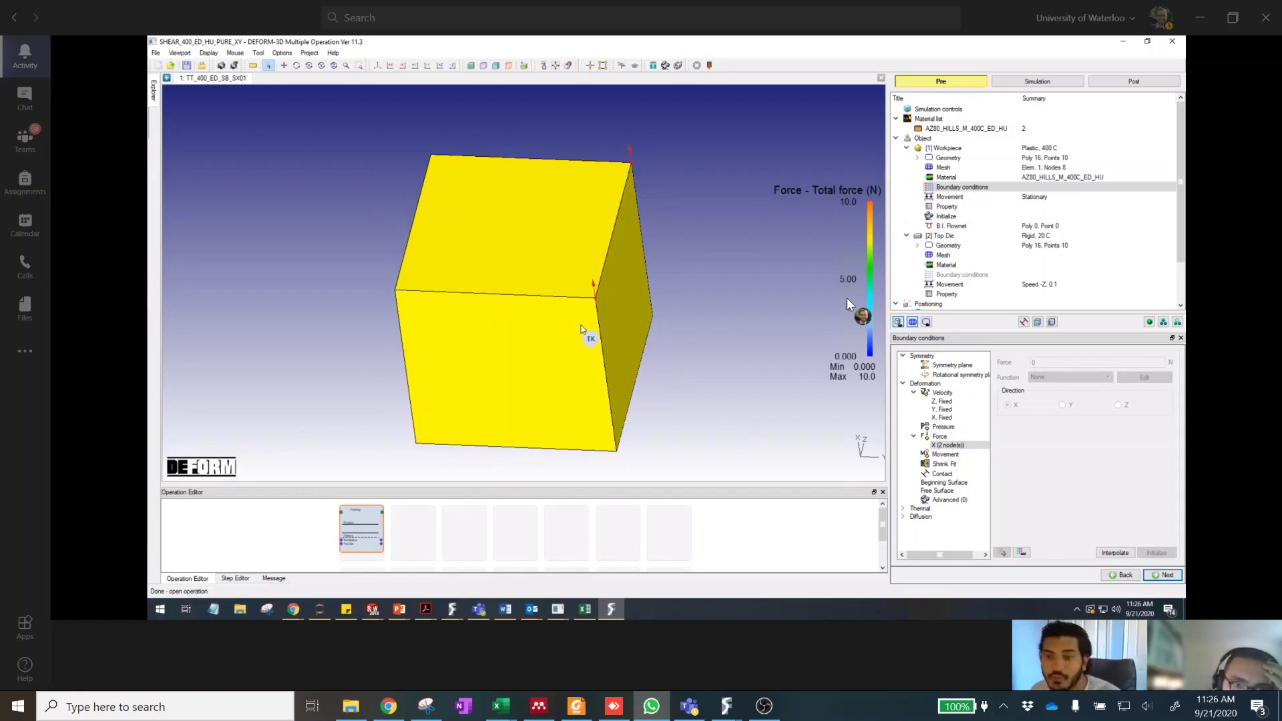
left_click(1022, 552)
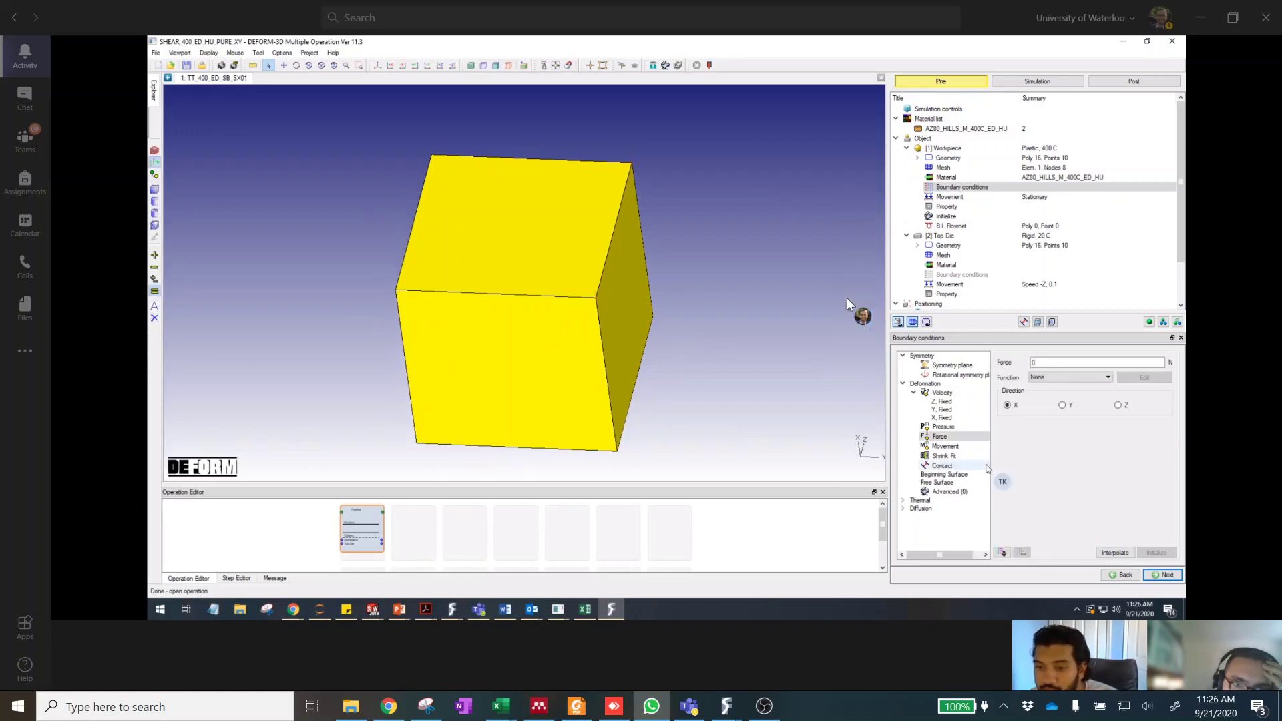
Set the value of a new X-direction nodal force on the workpiece to 0.1 N.
left_click(1044, 362)
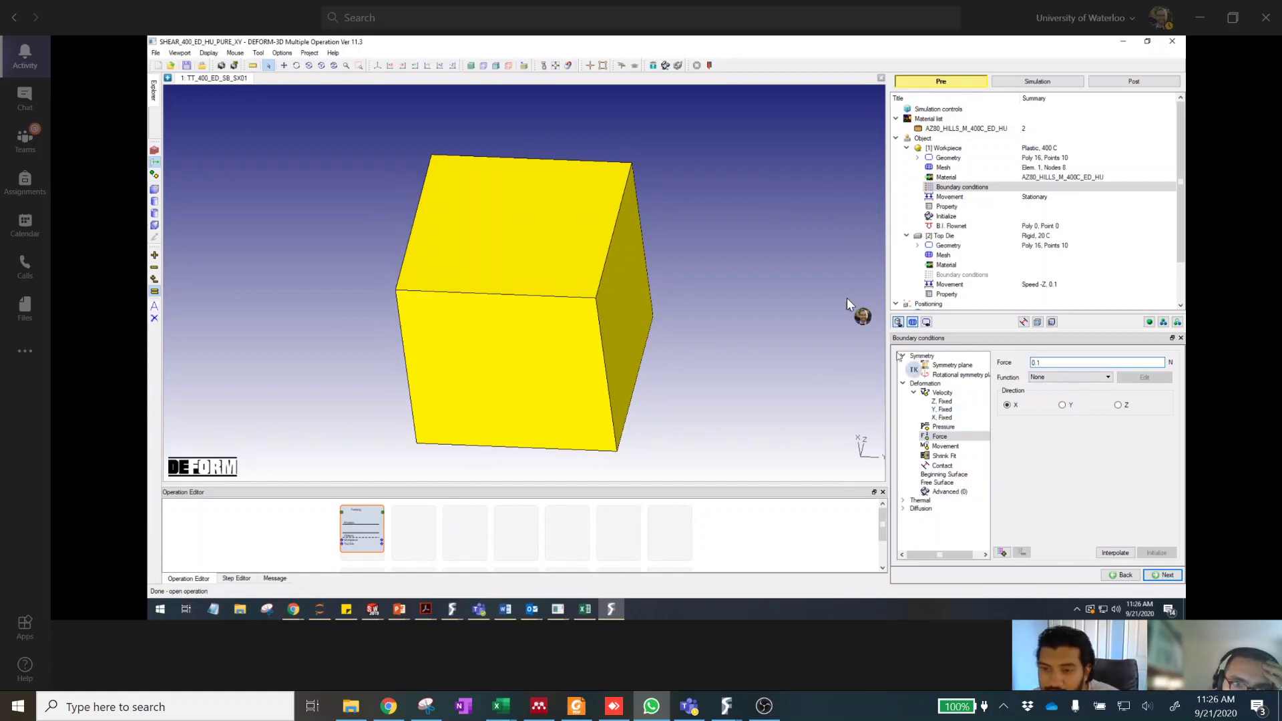
Apply a 0.1 N force in the X direction to the workpiece corner nodes at (0.5, 0.5, 1) and (0.5, 0.5, 0).
left_click_drag(630, 352, 408, 40)
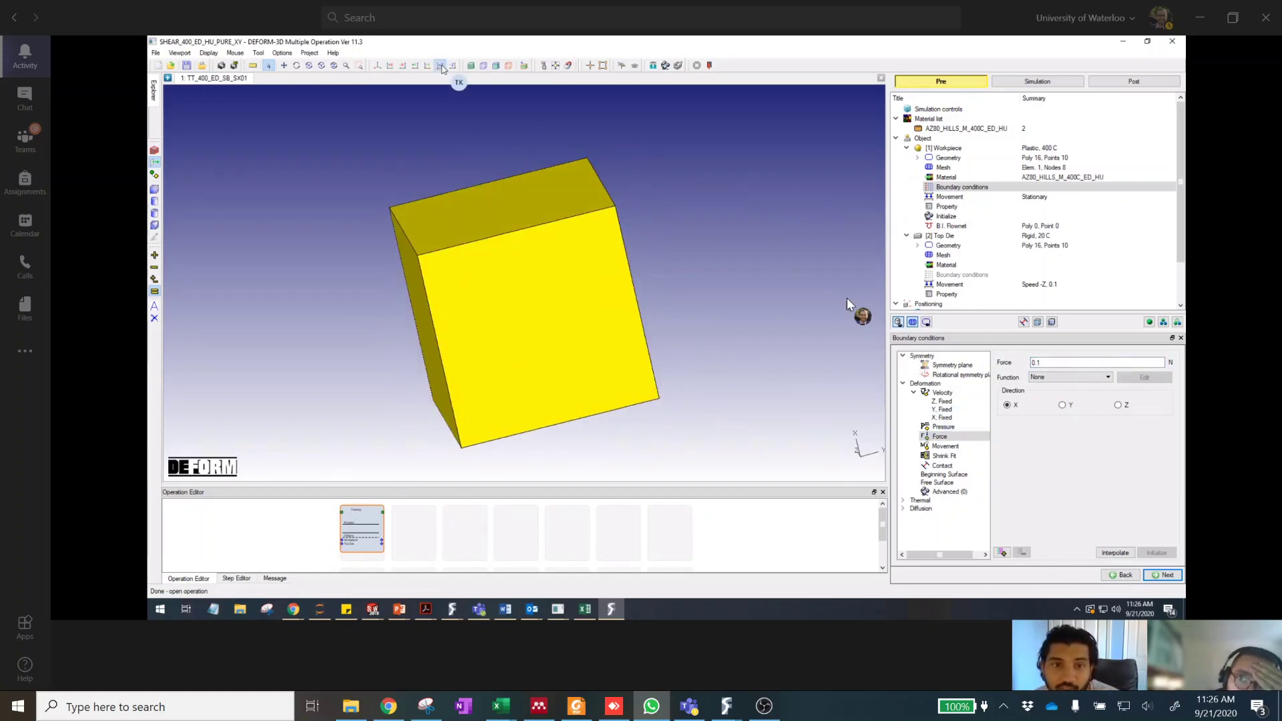
left_click(440, 65)
left_click_drag(529, 245, 512, 285)
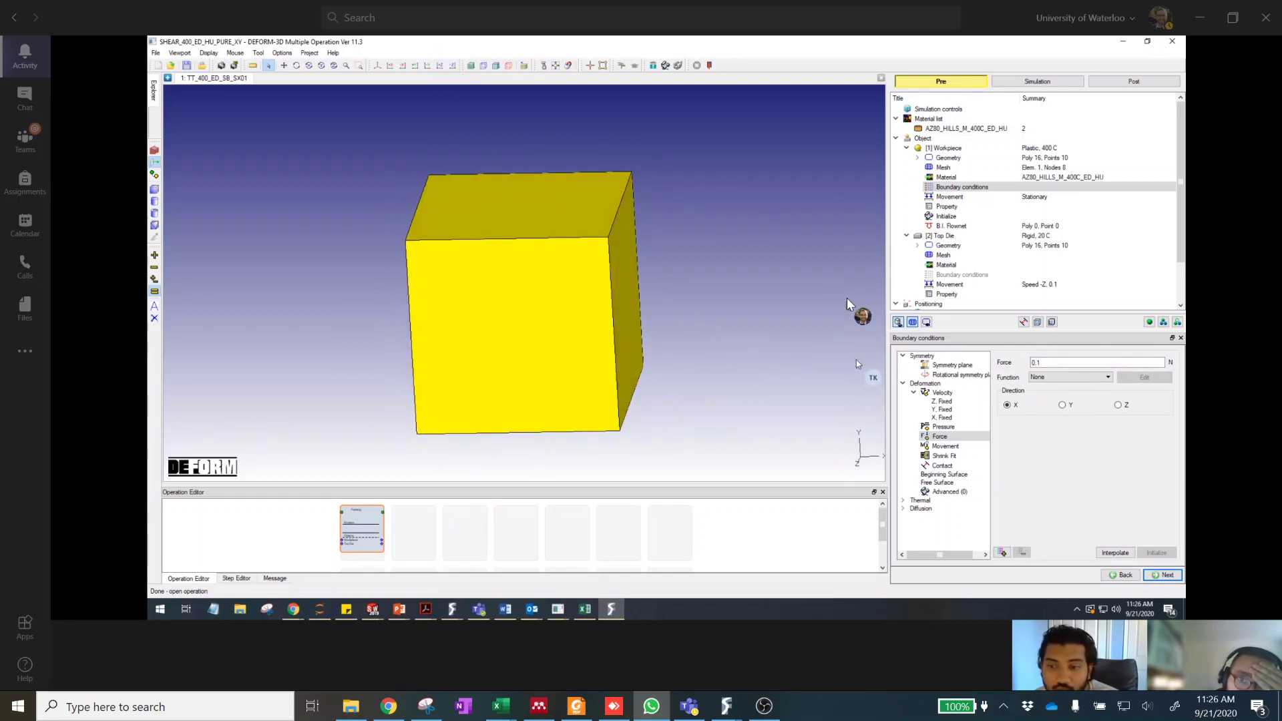
left_click(615, 258)
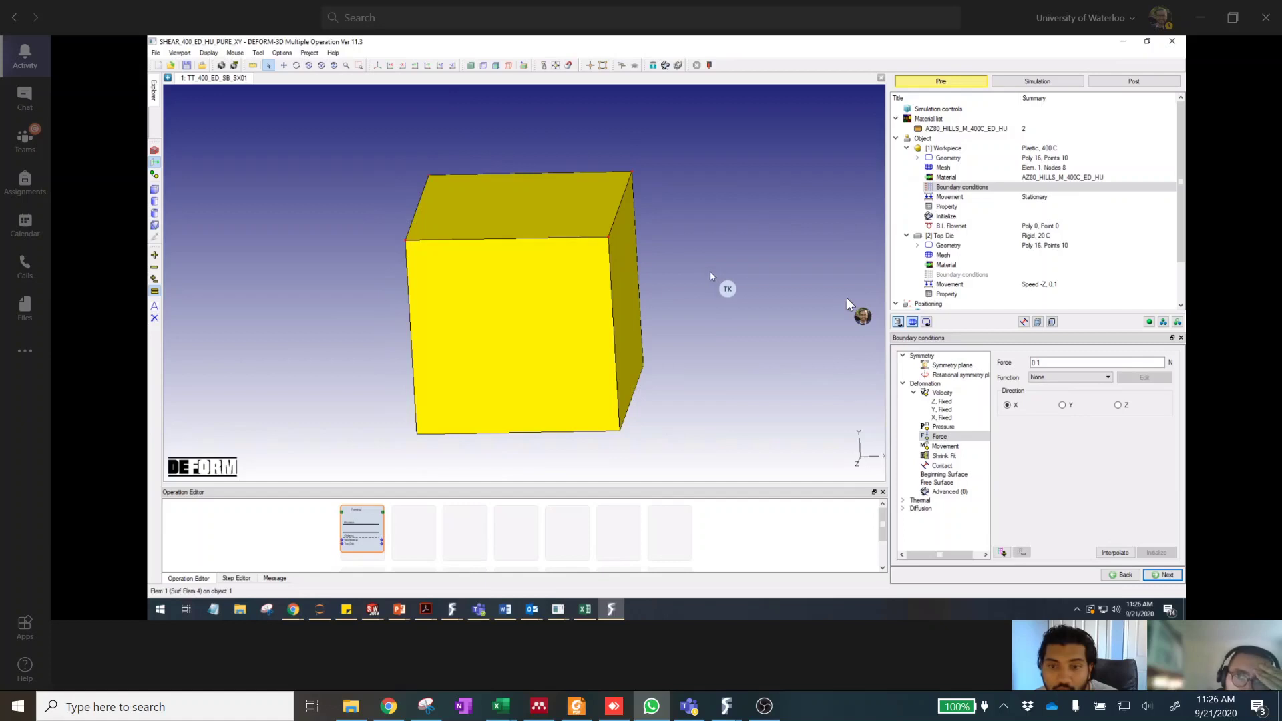
right_click(752, 386)
left_click(781, 431)
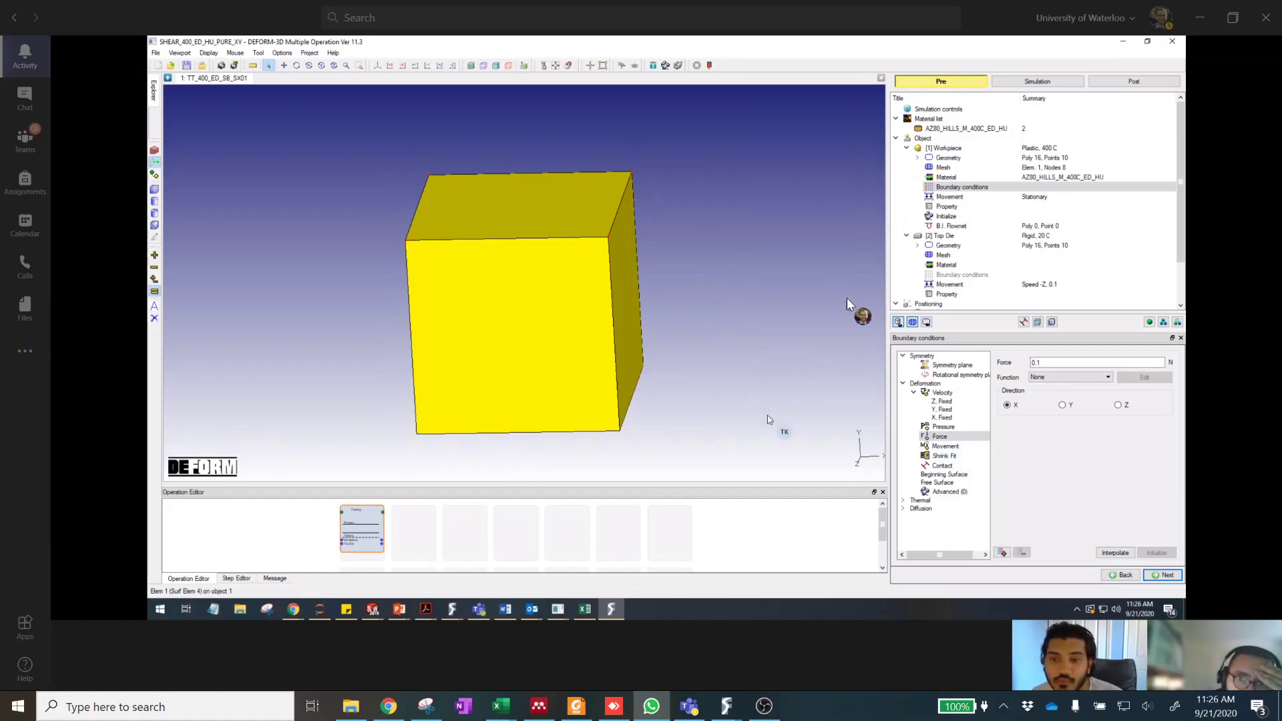
left_click(939, 436)
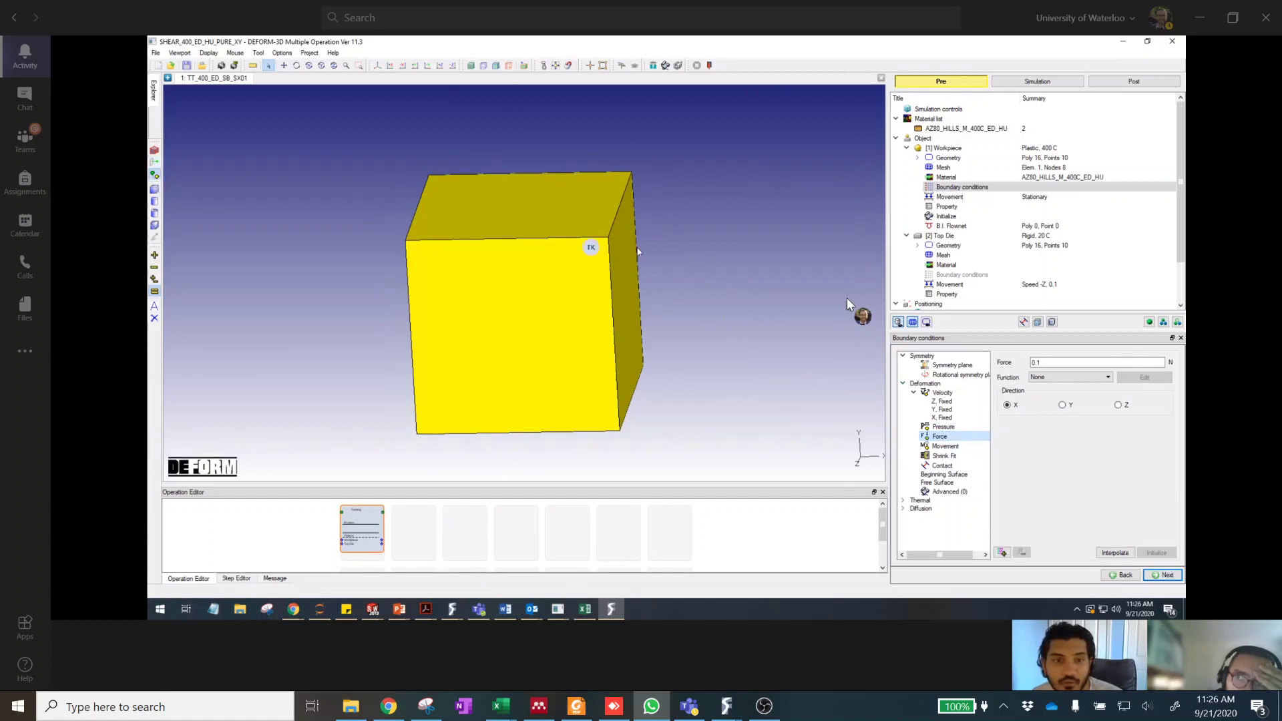
left_click(608, 237)
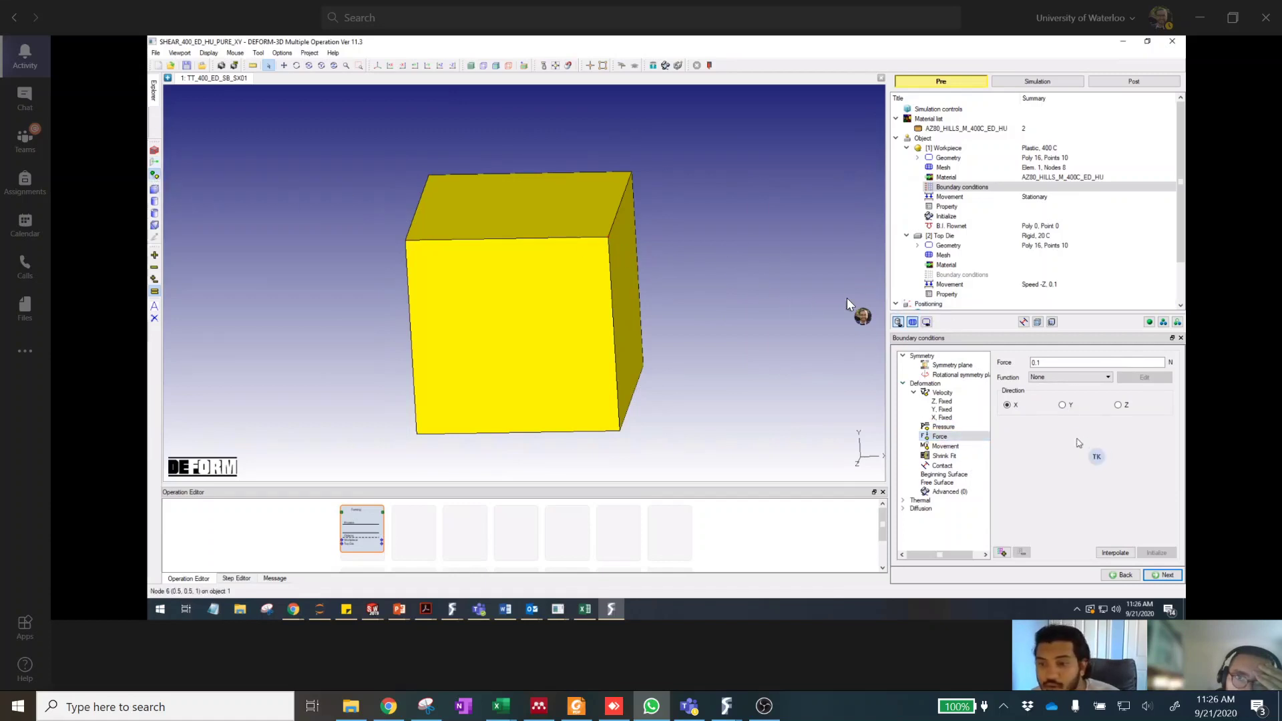
left_click(1003, 553)
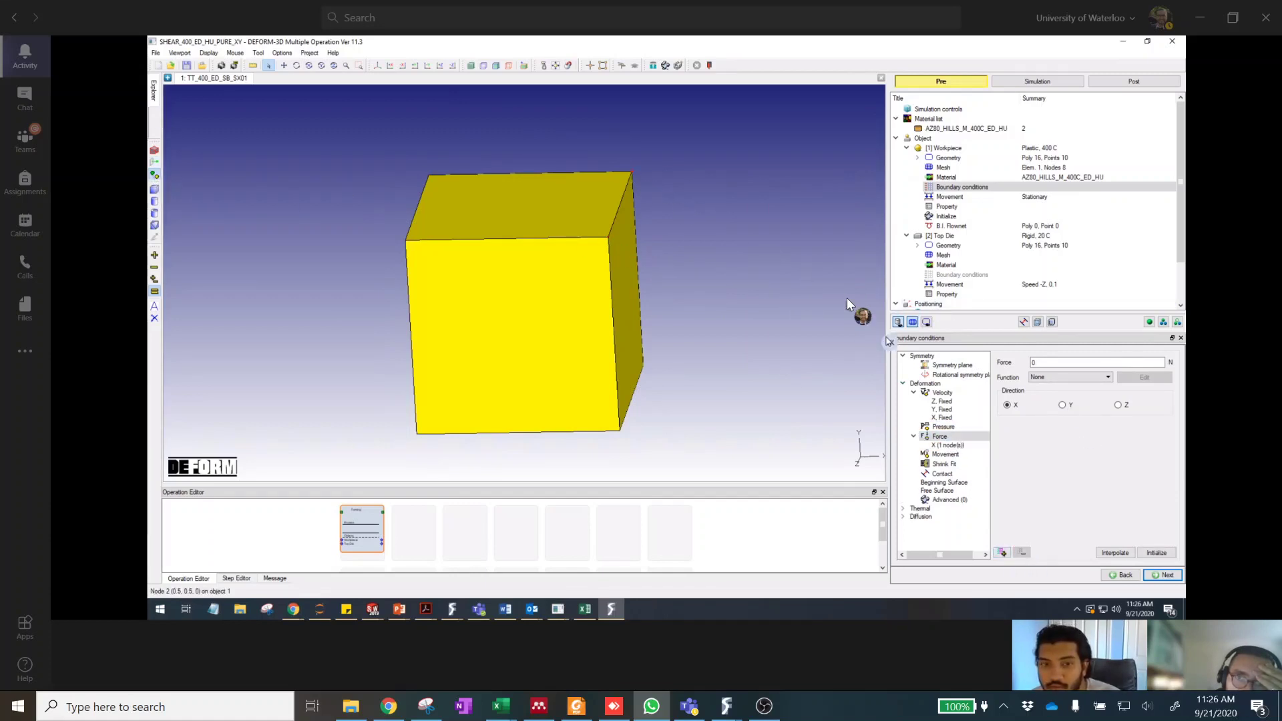
left_click(1001, 553)
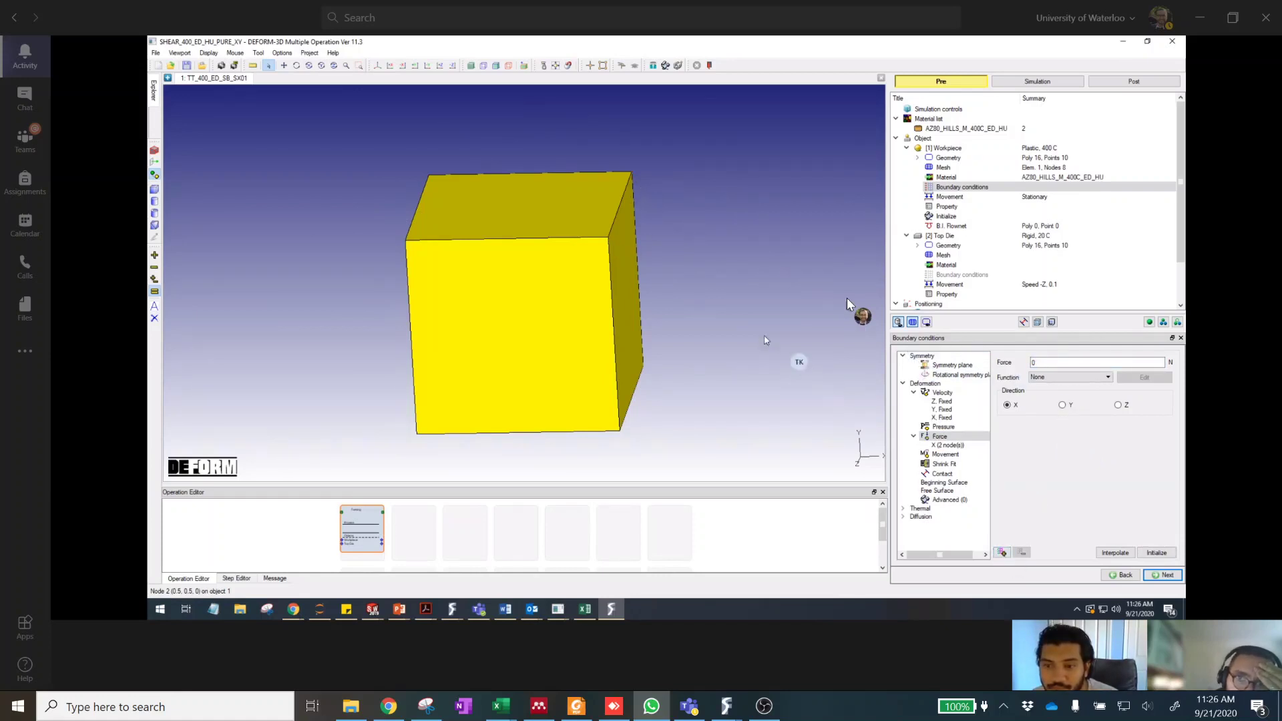
Apply a 0.1 N force in the Y direction to the same two corner nodes and display the assigned X and Y forces.
left_click(621, 245)
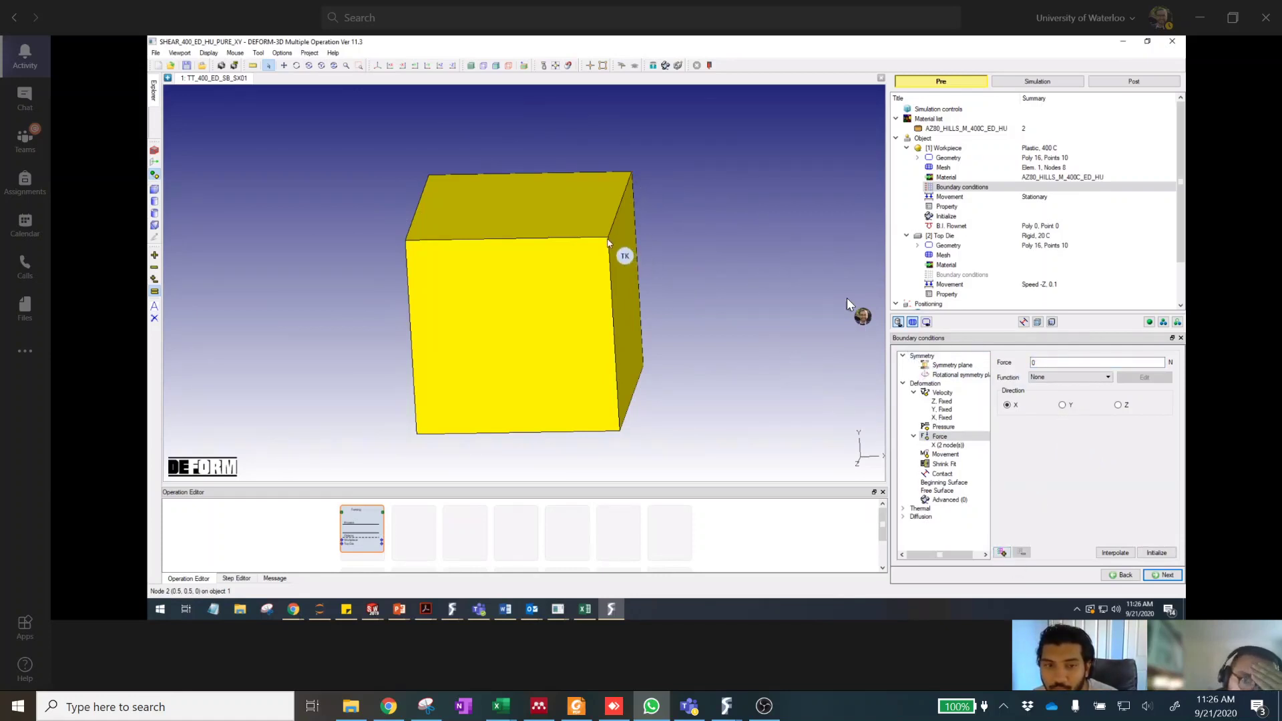
left_click(1062, 405)
left_click(1068, 363)
type(".1")
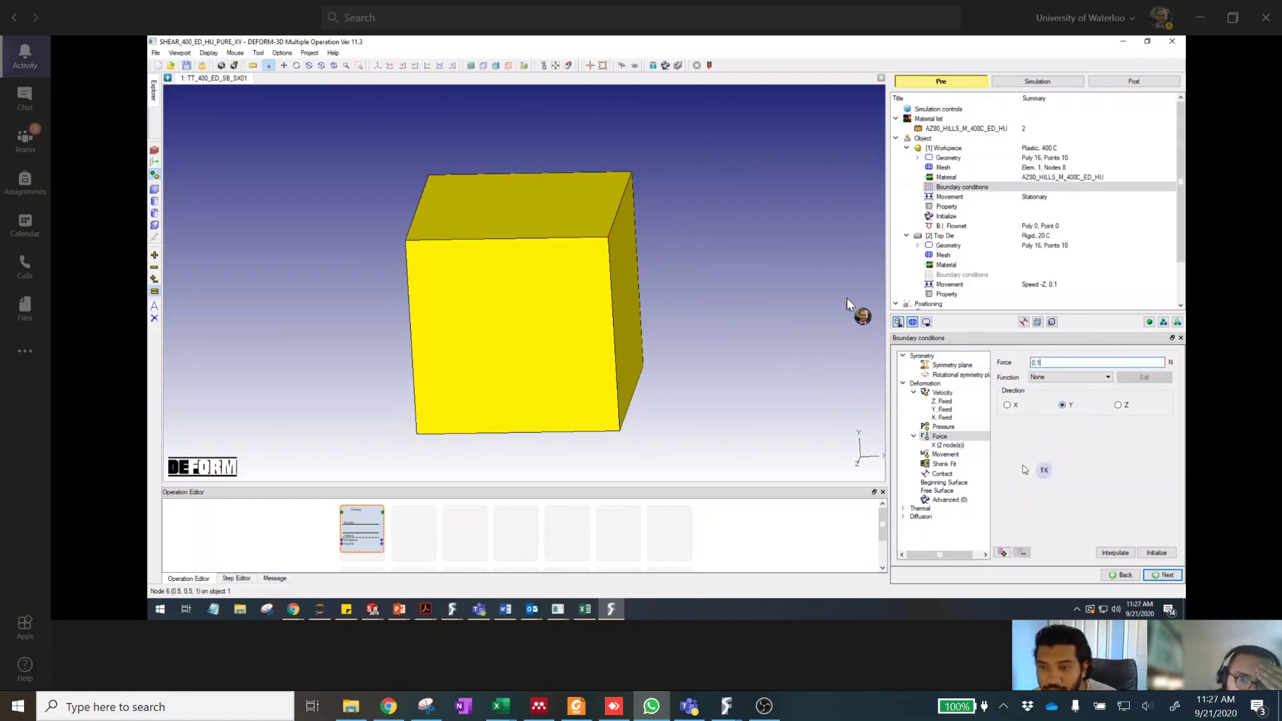
left_click(1001, 553)
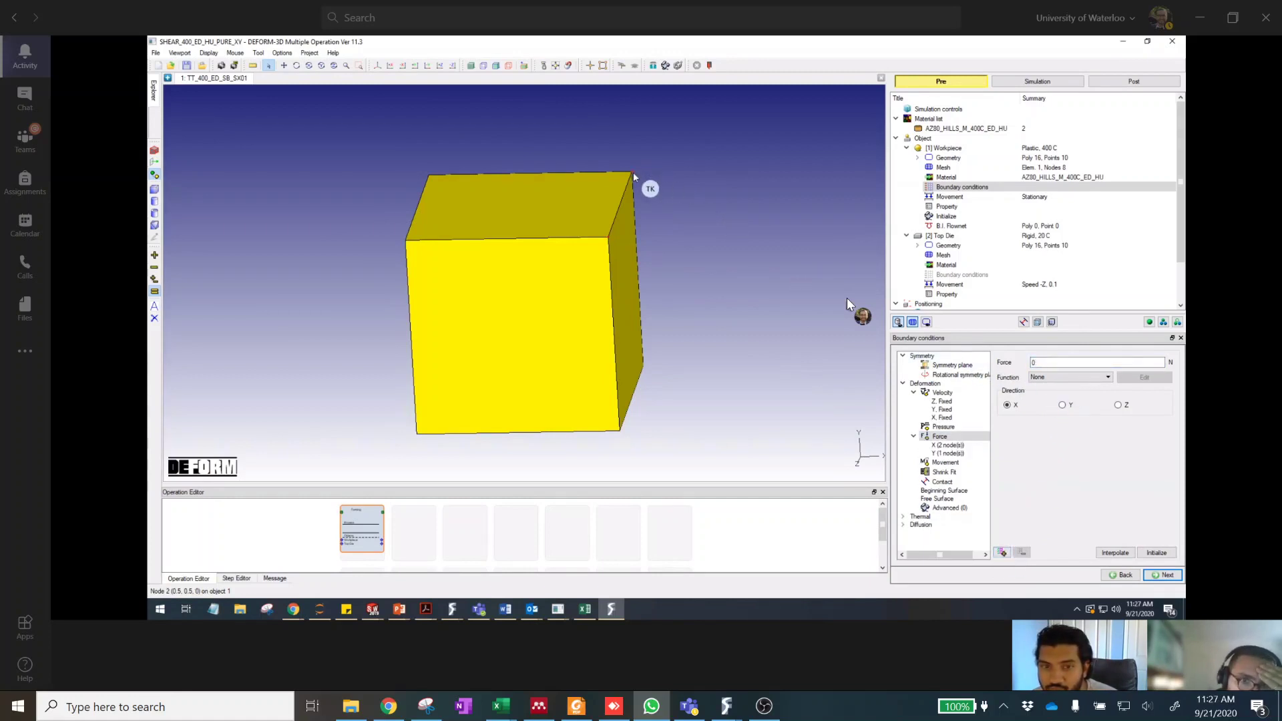
left_click(1034, 362)
left_click(1002, 553)
left_click(948, 445)
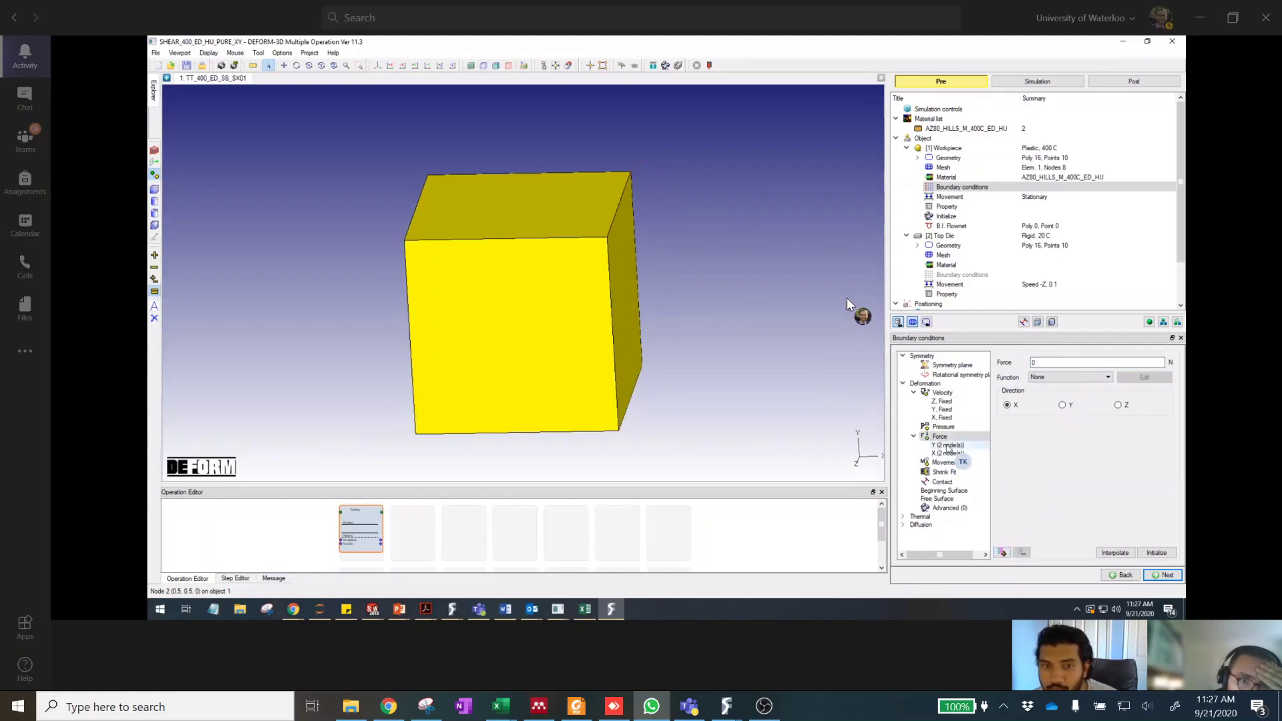
left_click(951, 453)
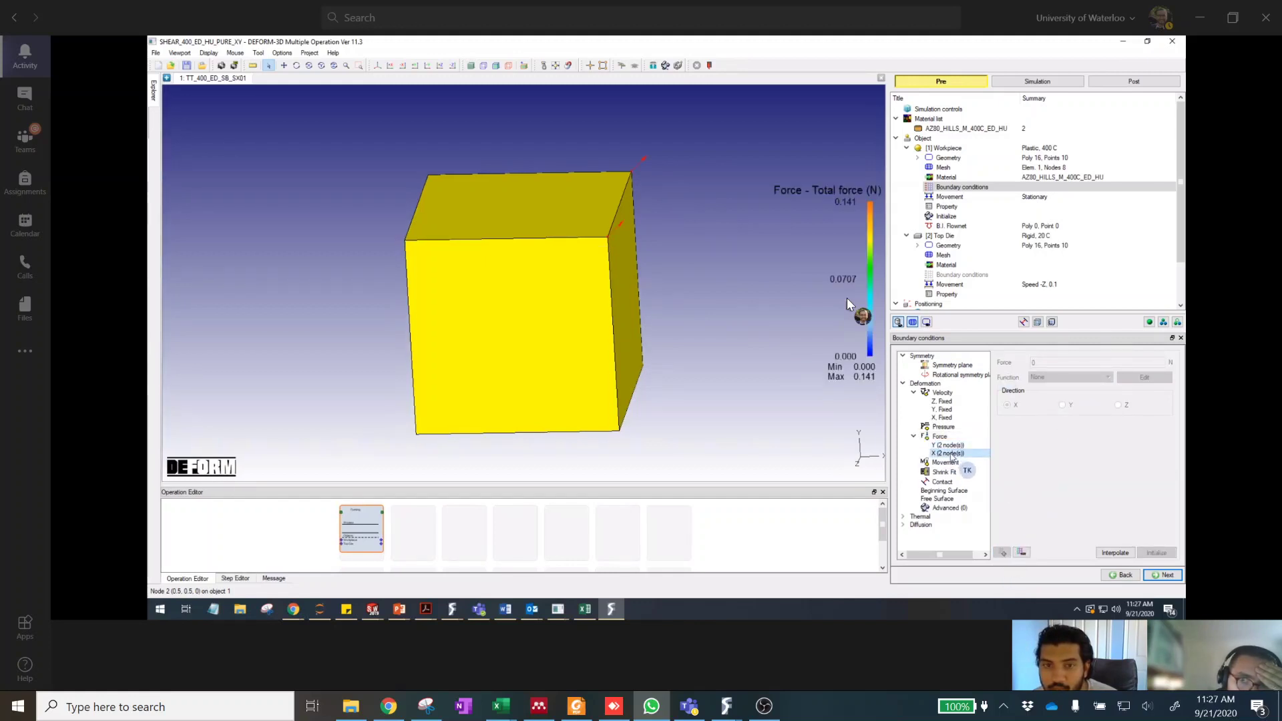
left_click(940, 436)
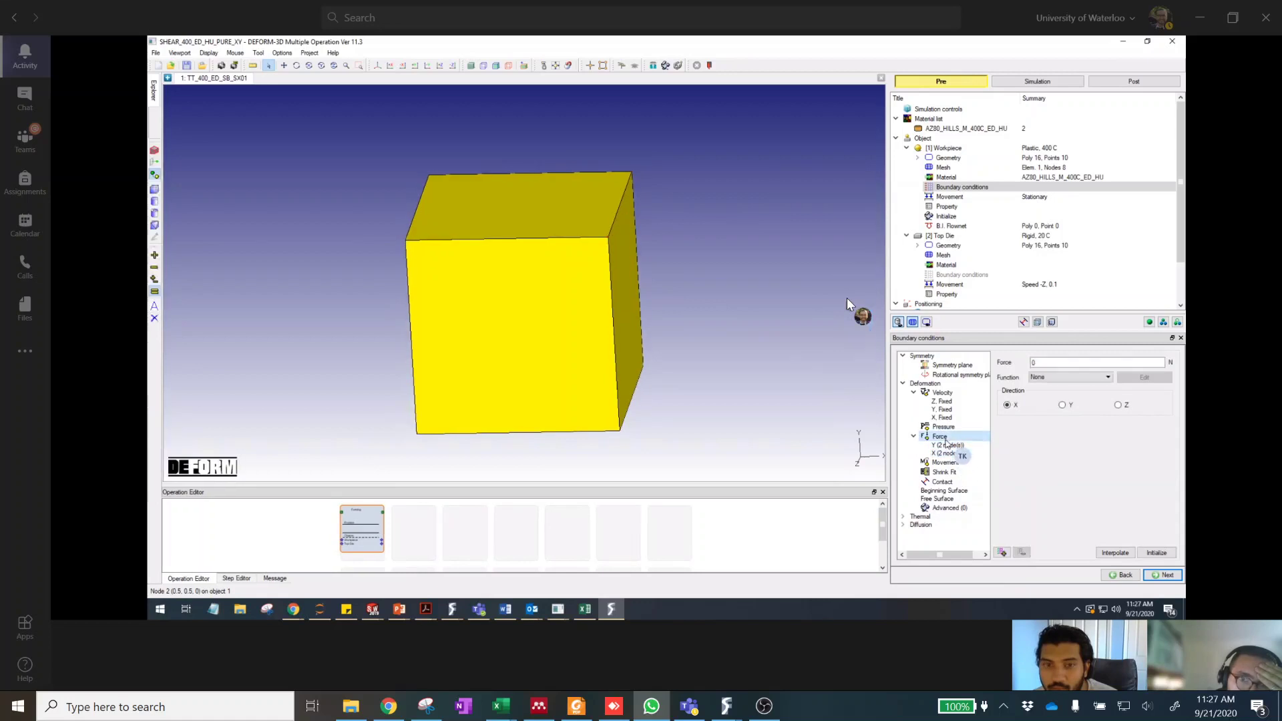
left_click(951, 453)
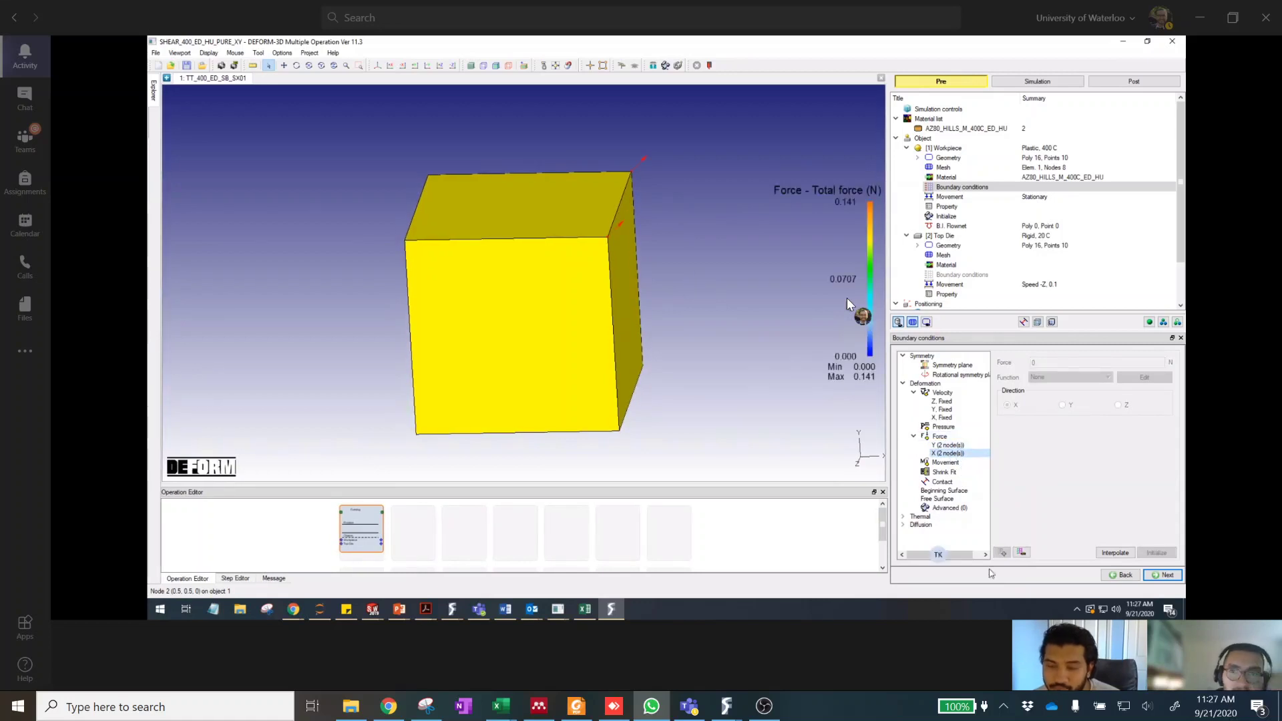
Proceed past the boundary conditions to the final stage and generate the simulation database.
left_click(1165, 575)
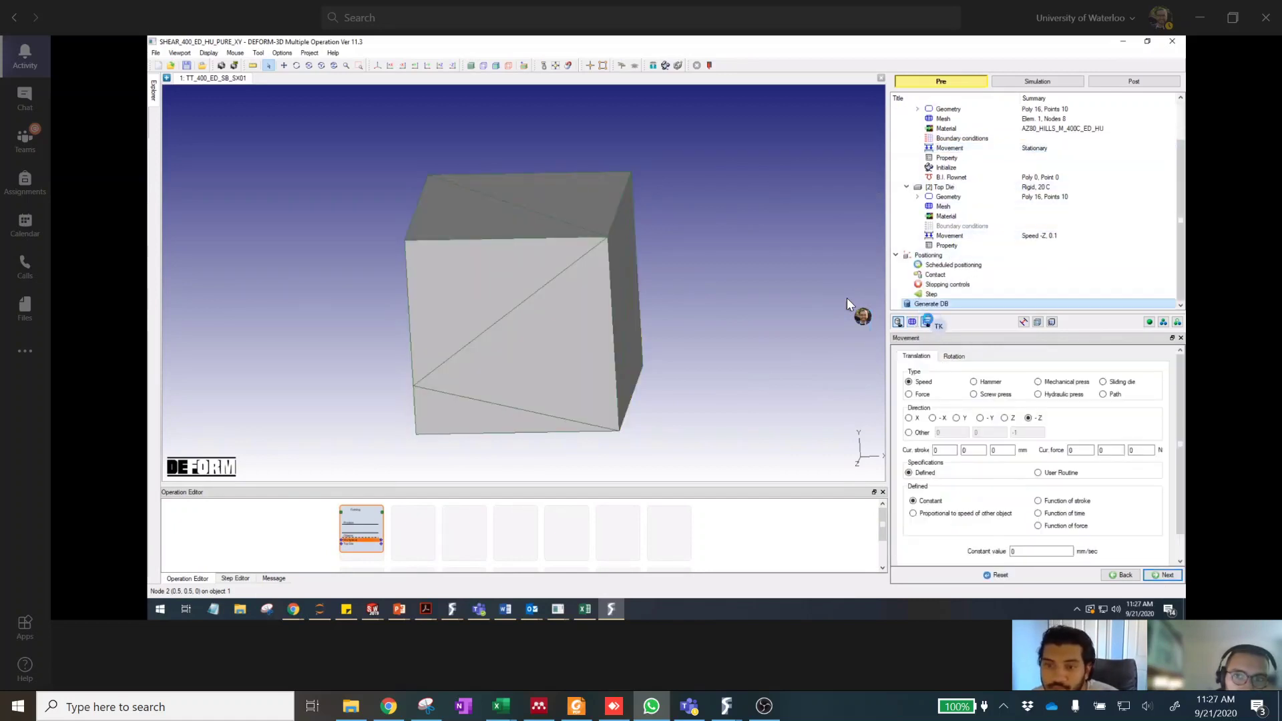
left_click(1165, 575)
left_click(938, 411)
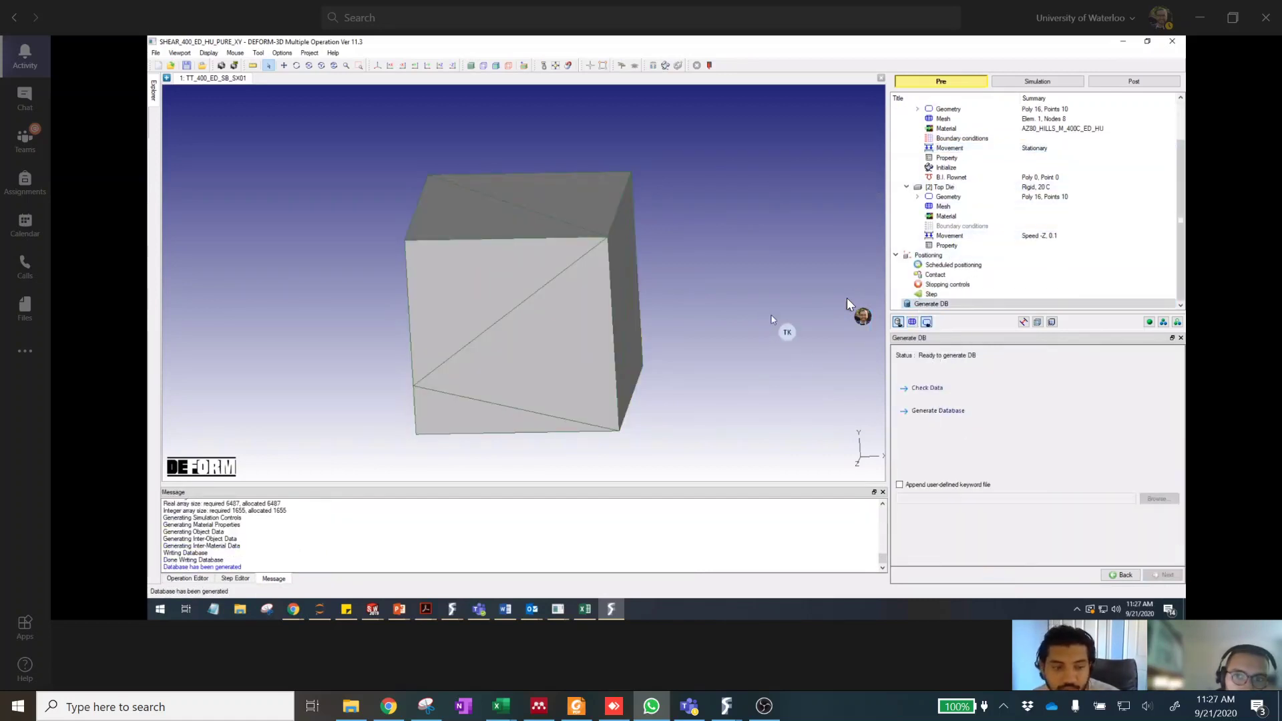
Switch to the DEFORM main window and run the SHEAR_400_ED_HU_PURE_XY simulation.
left_click(1171, 41)
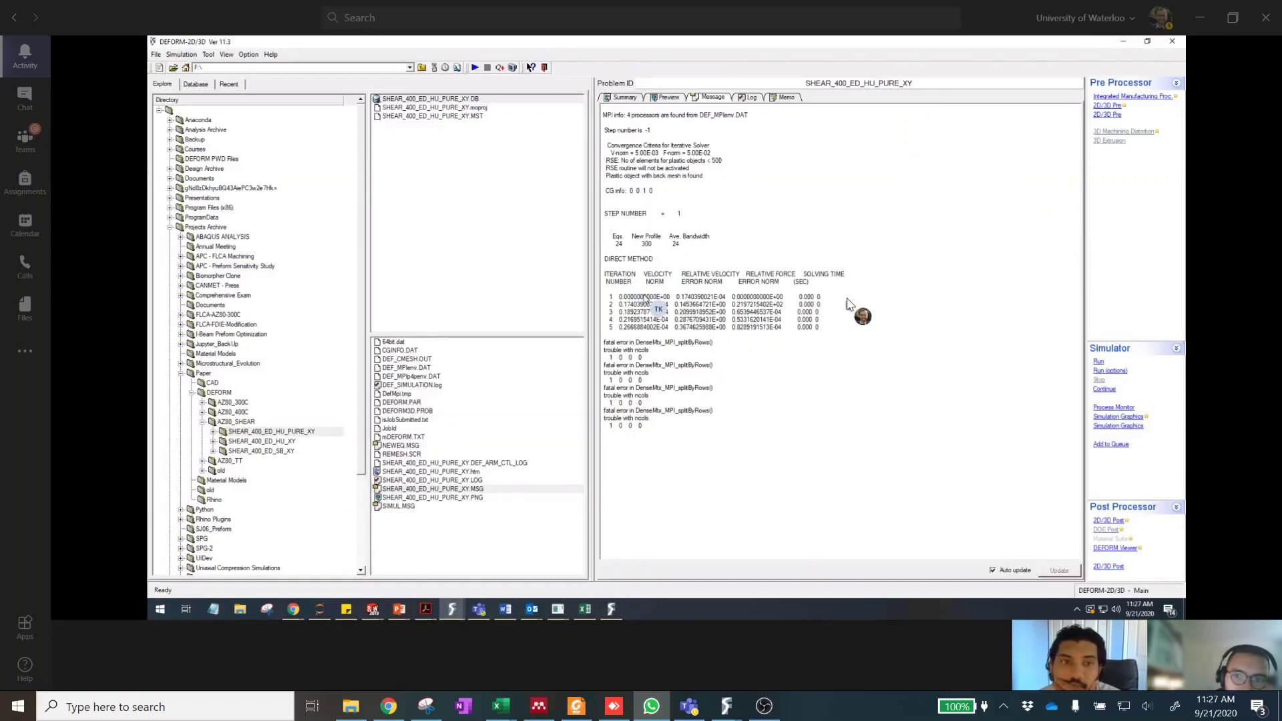
left_click(611, 609)
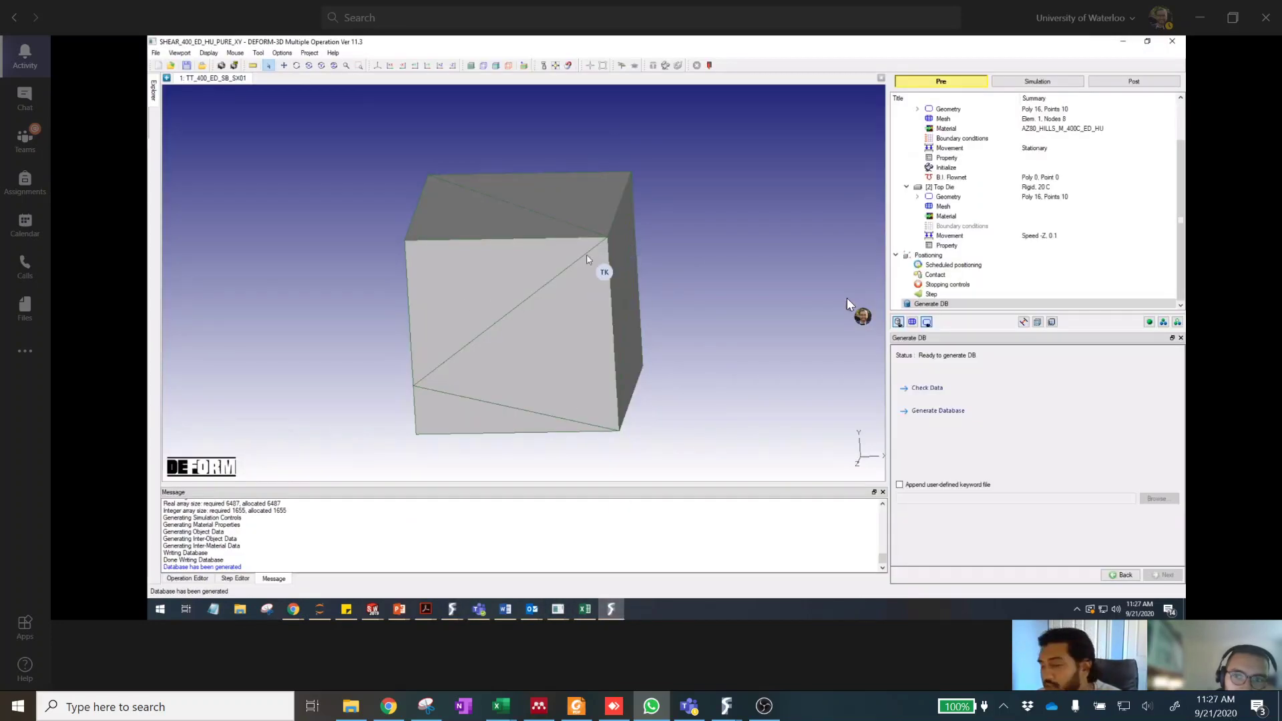
scroll(964, 163, "up", 2)
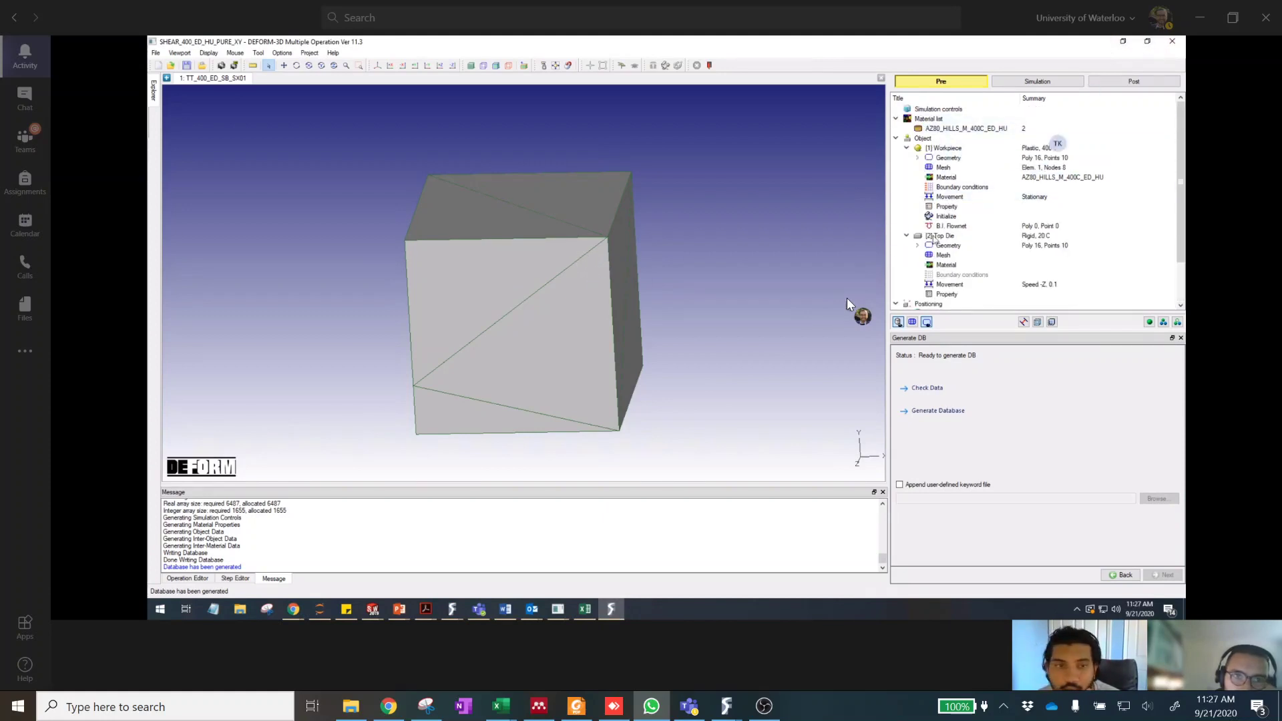
left_click(1124, 44)
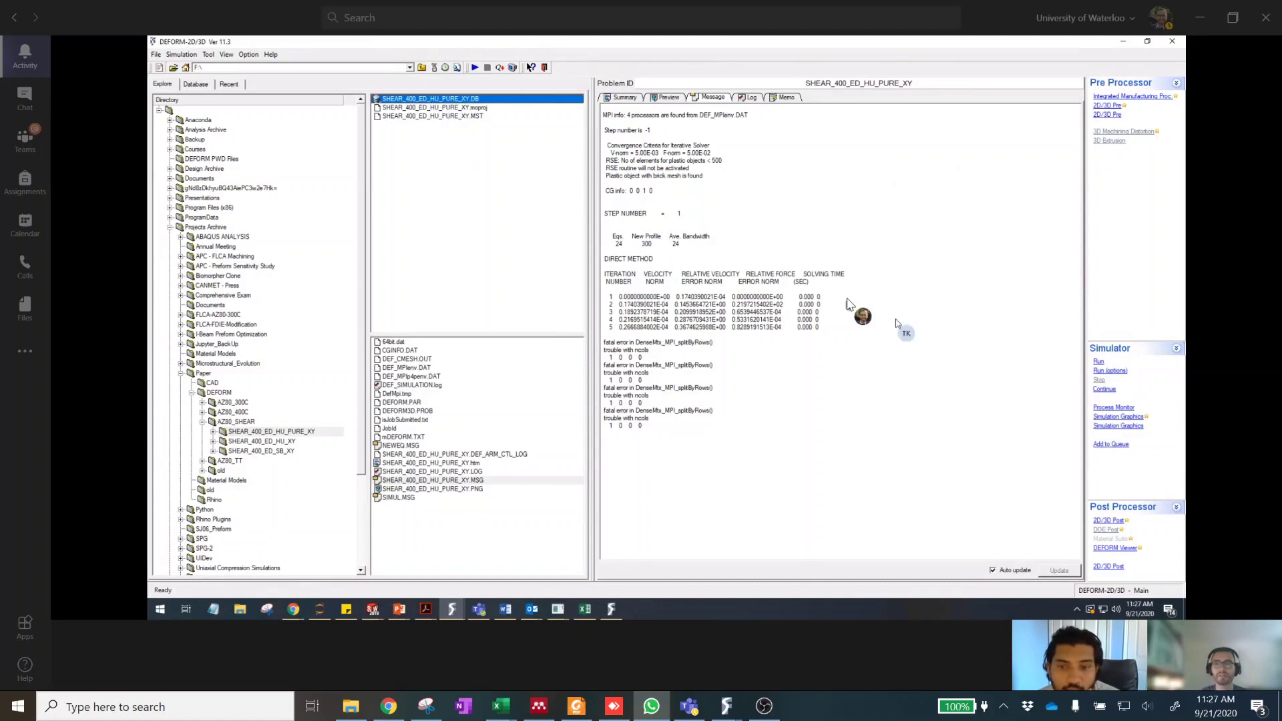
left_click(1098, 362)
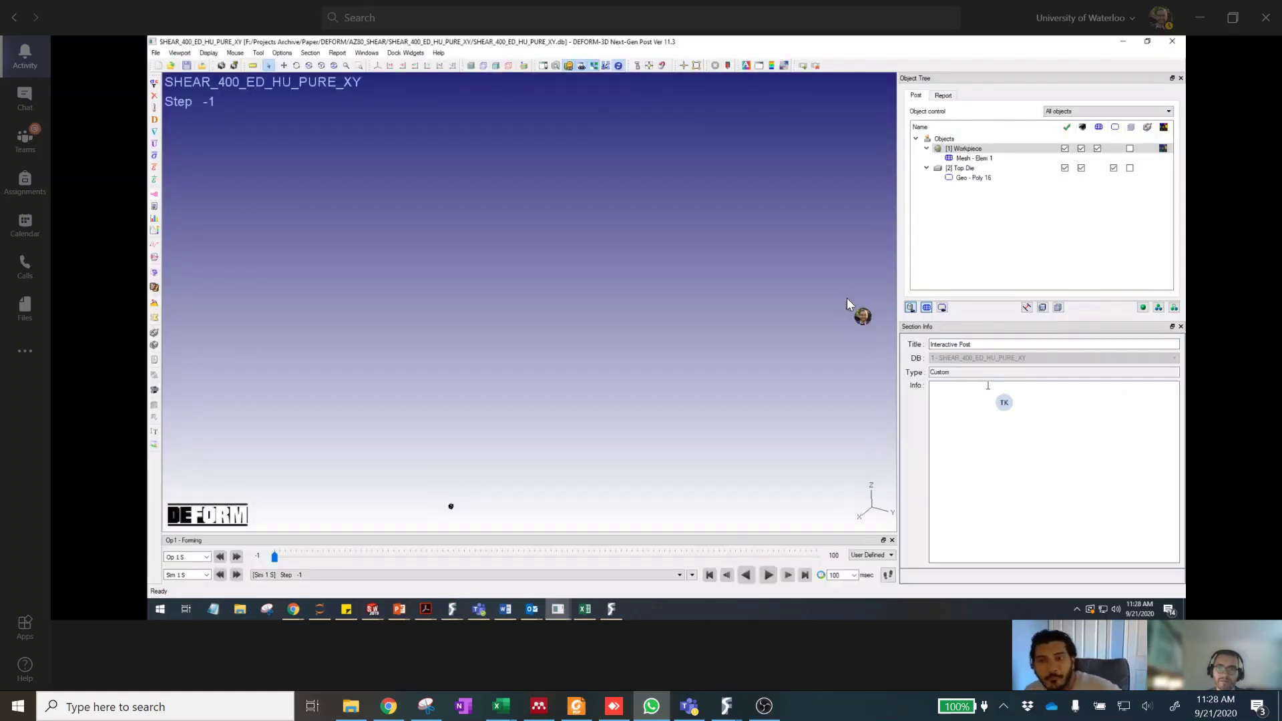
Hide the top die in the post-processor and view the workpiece at further simulation steps.
left_click(1064, 167)
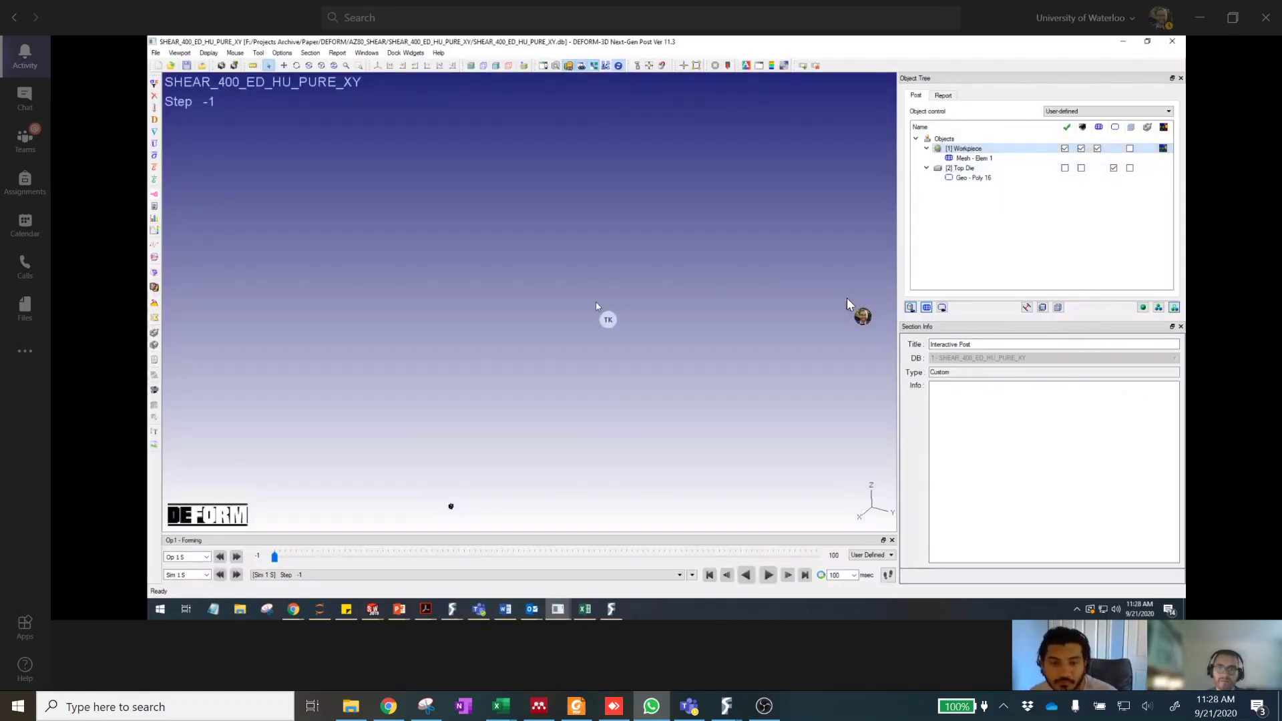
left_click(453, 557)
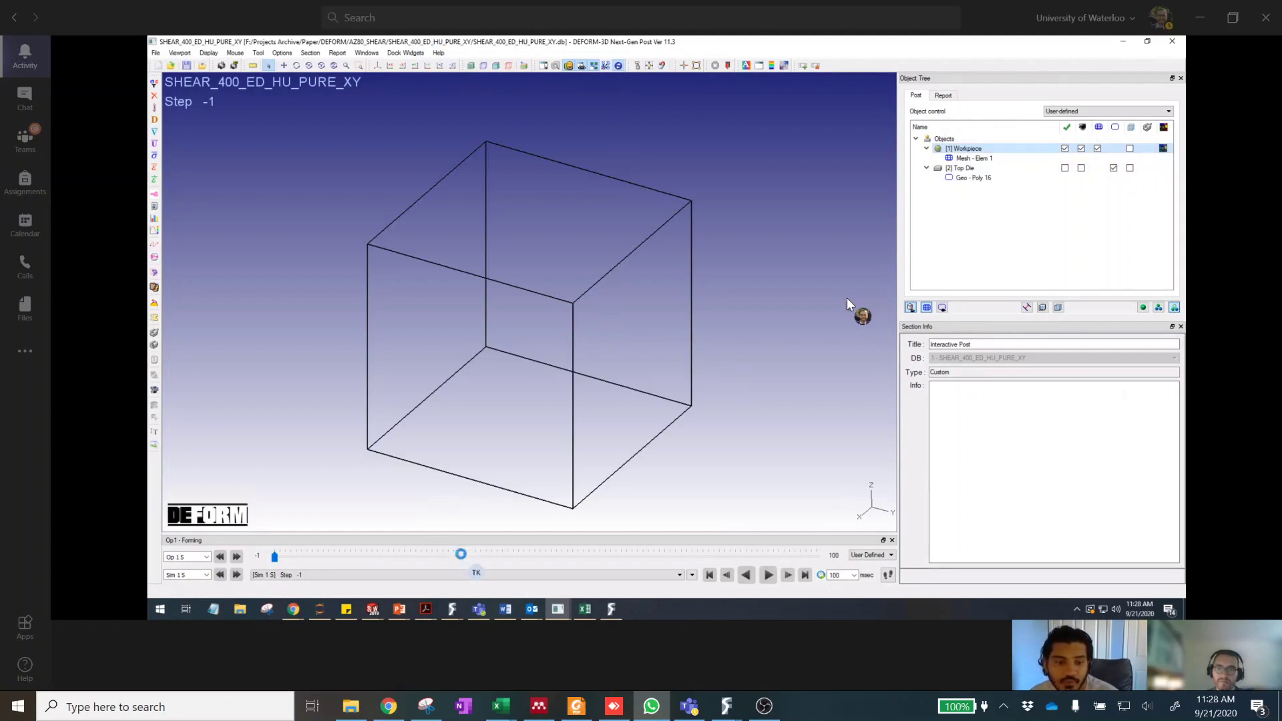
left_click(522, 556)
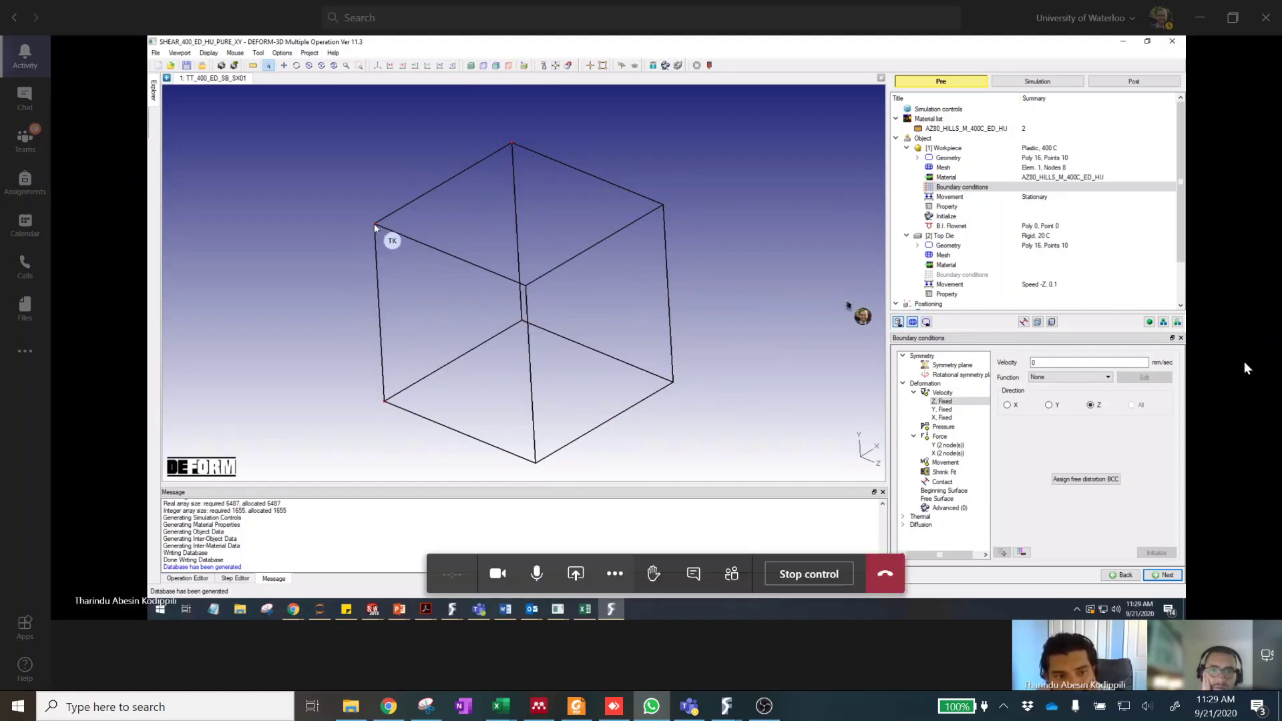
Examine which workpiece nodes are fixed by the Y and X velocity boundary conditions.
left_click(944, 410)
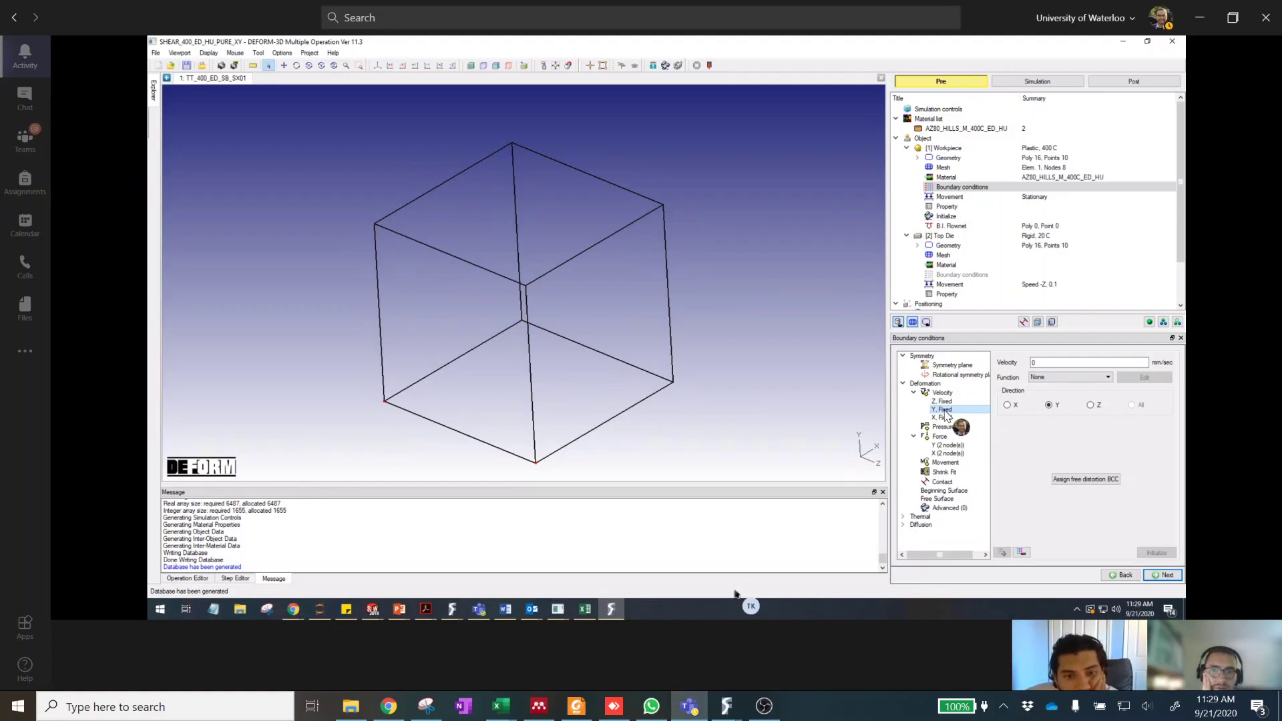
left_click(945, 417)
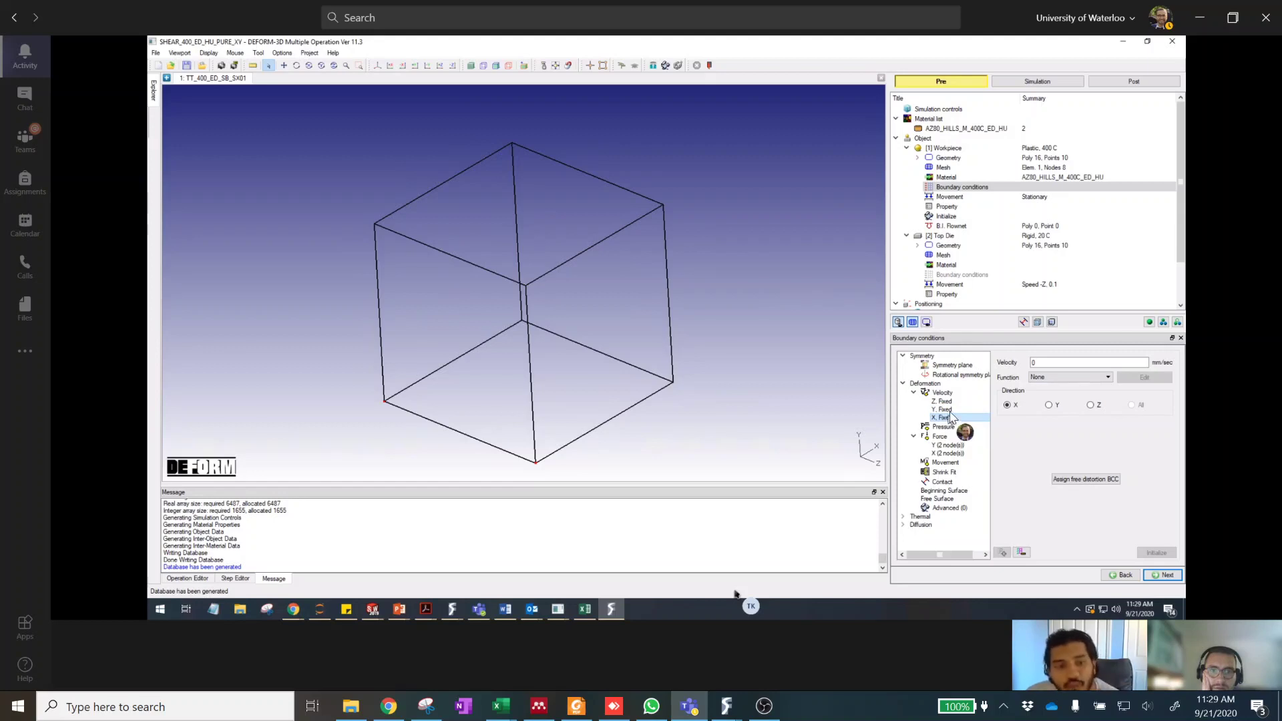
left_click(946, 410)
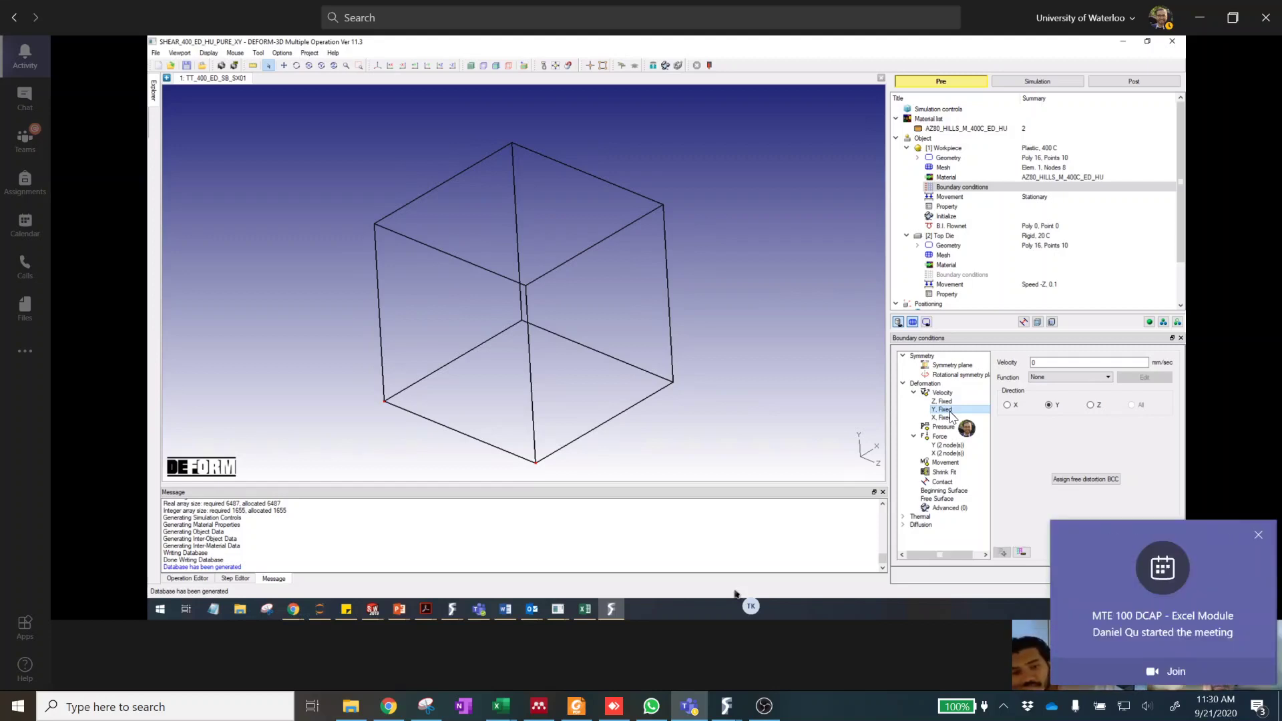
left_click(1257, 534)
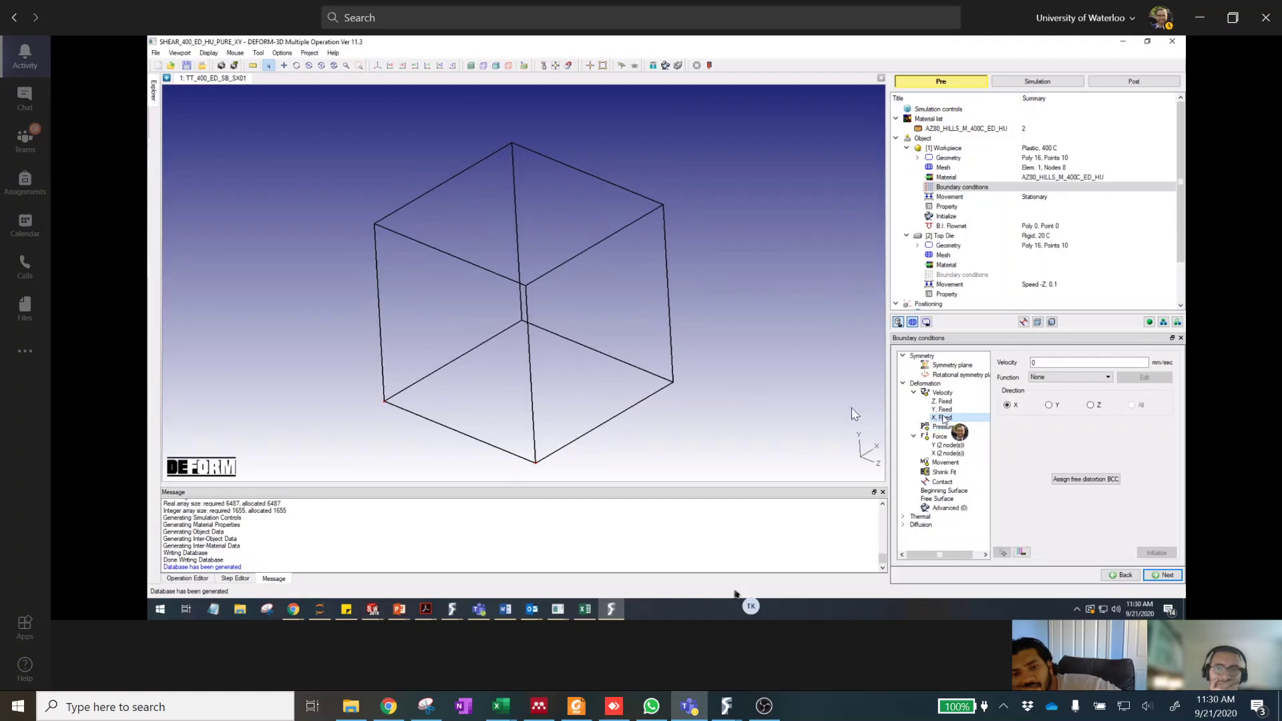
mouse_move(735, 595)
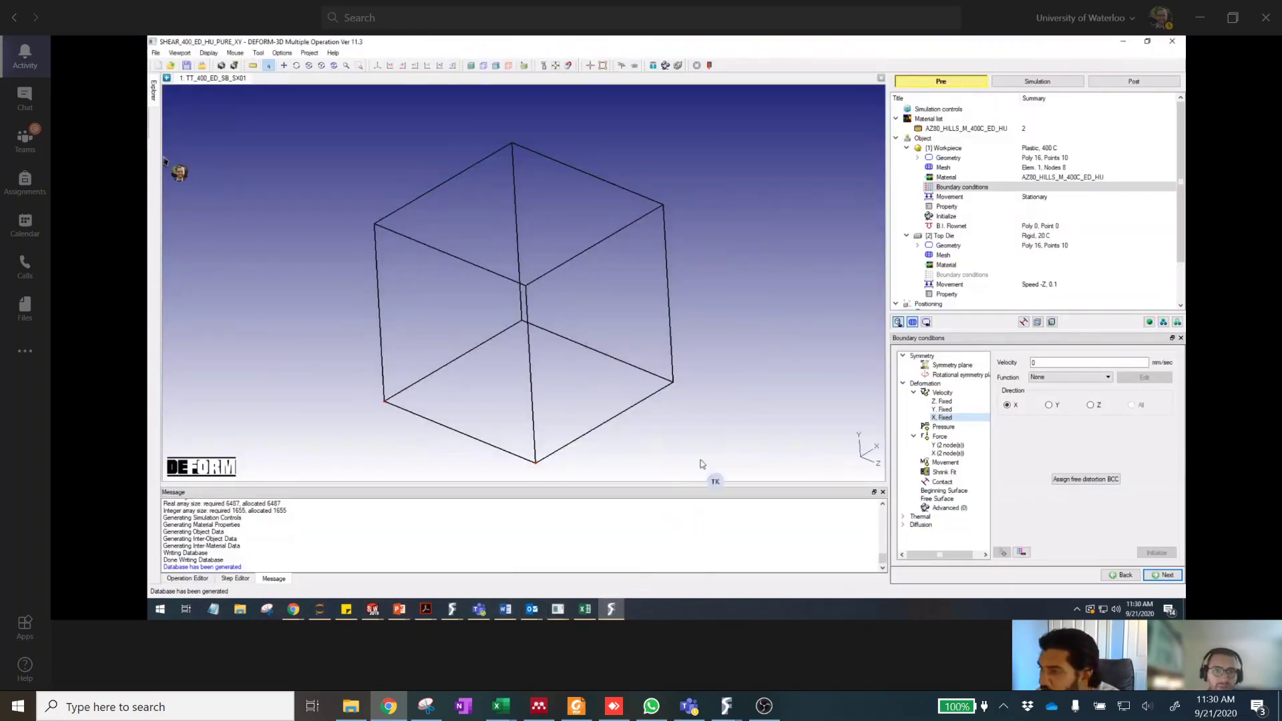
Initialize the velocity boundary conditions to clear all X, Y and Z fixed constraints from the workpiece.
left_click(1056, 481)
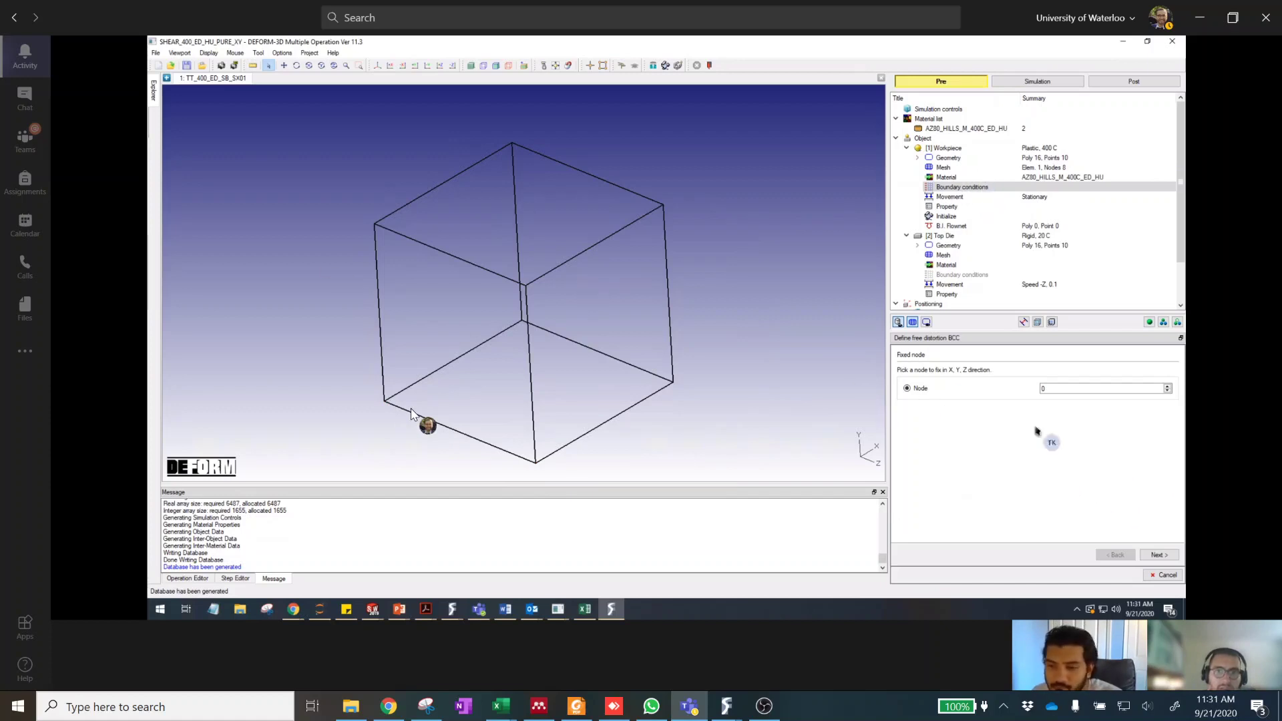
left_click(1165, 575)
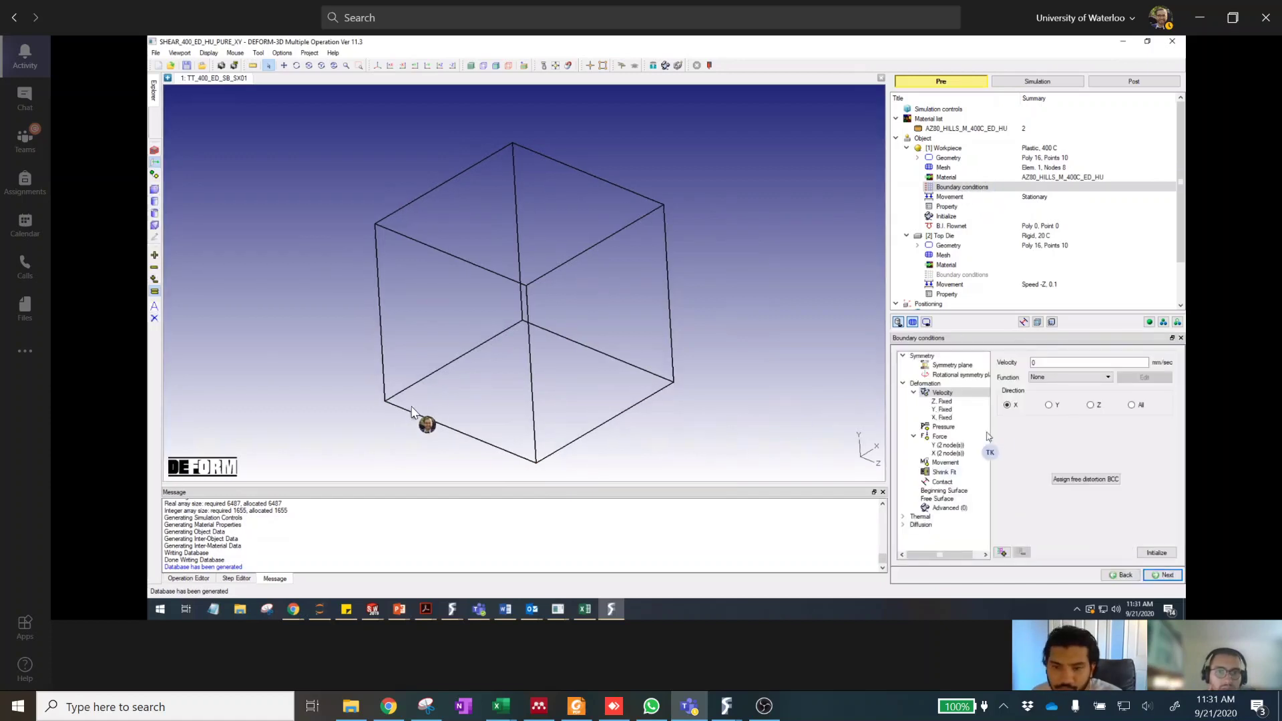
left_click(1156, 553)
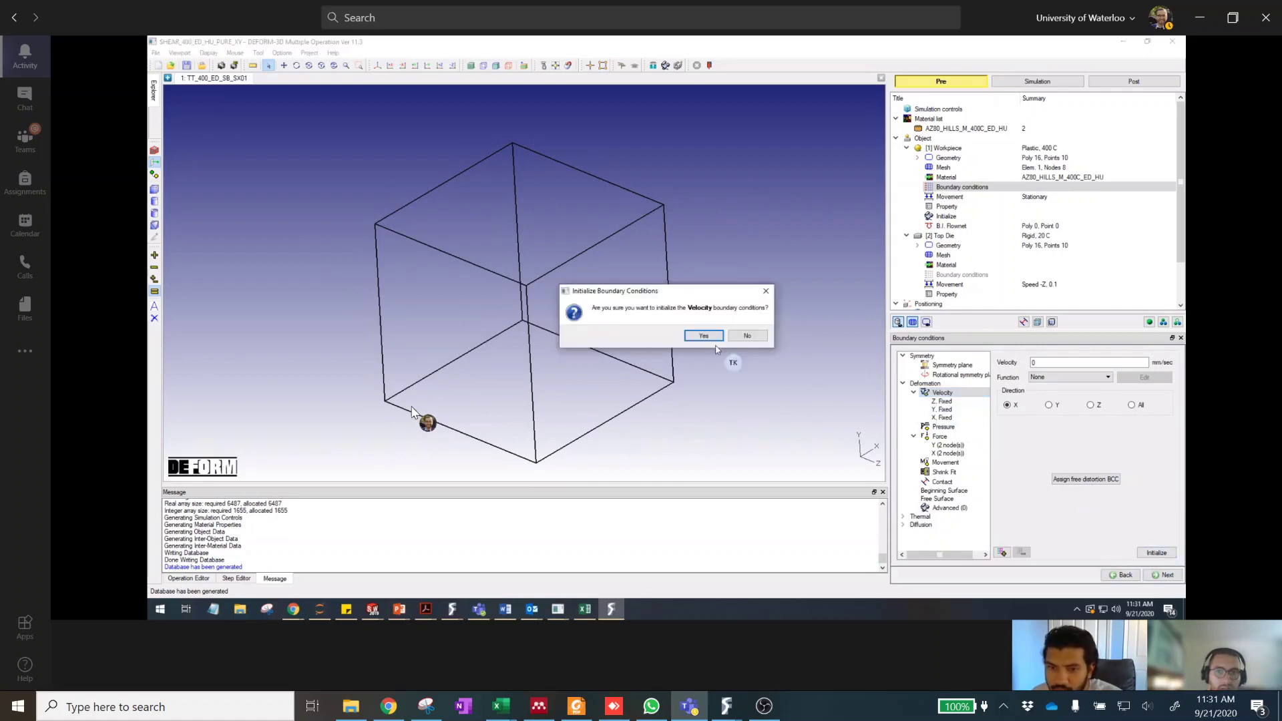
left_click(701, 334)
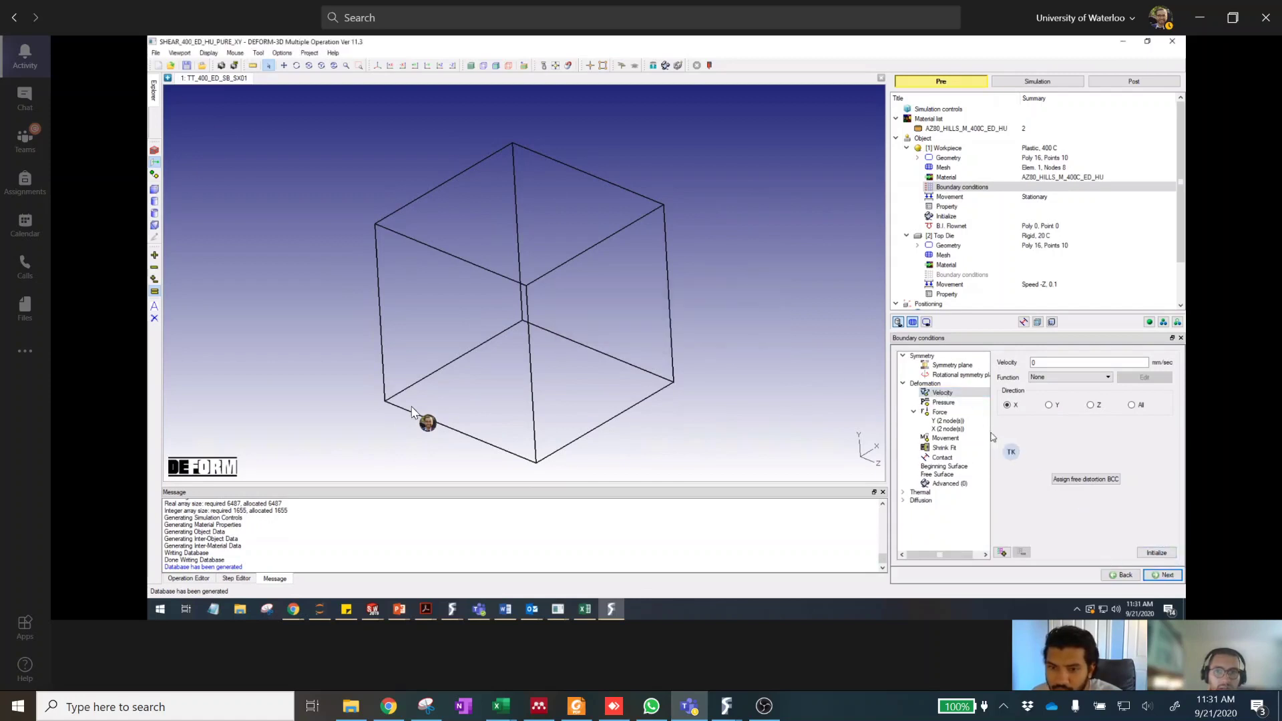
Assign free distortion boundary conditions to the workpiece, fixing node 1 in X, Y and Z and using node 7 to remove Z rotation.
left_click(1086, 479)
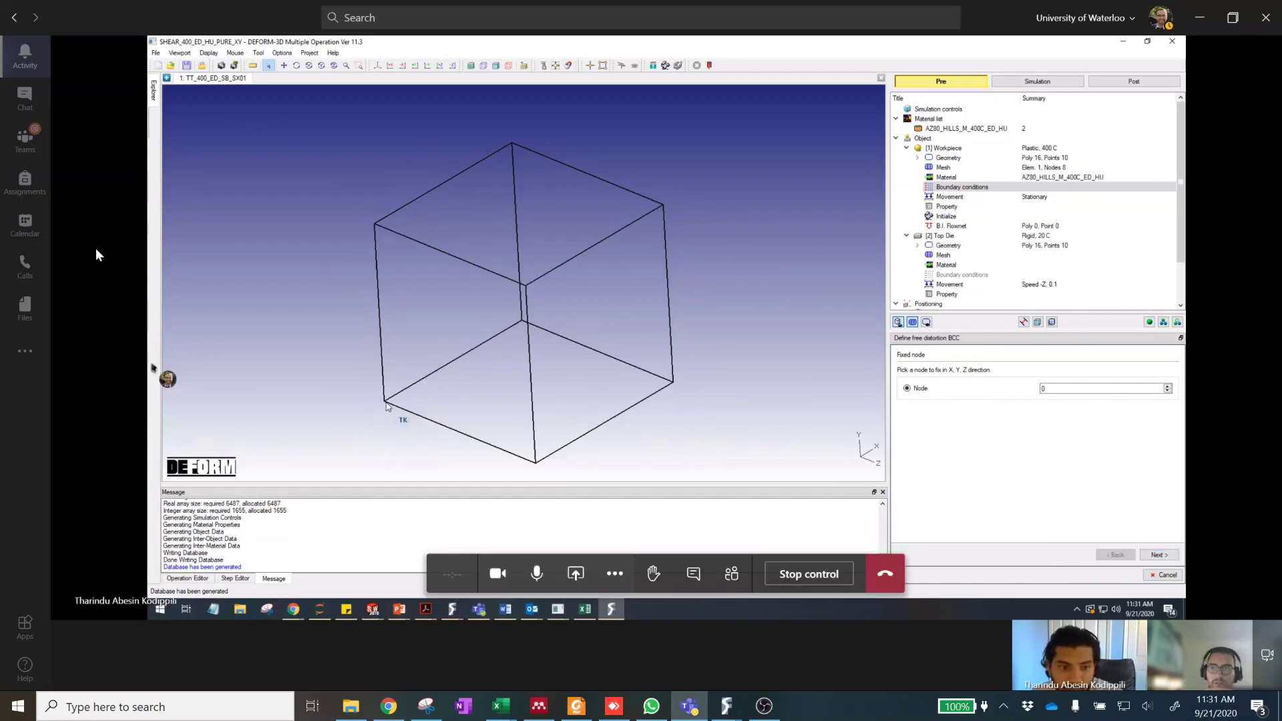
left_click(385, 401)
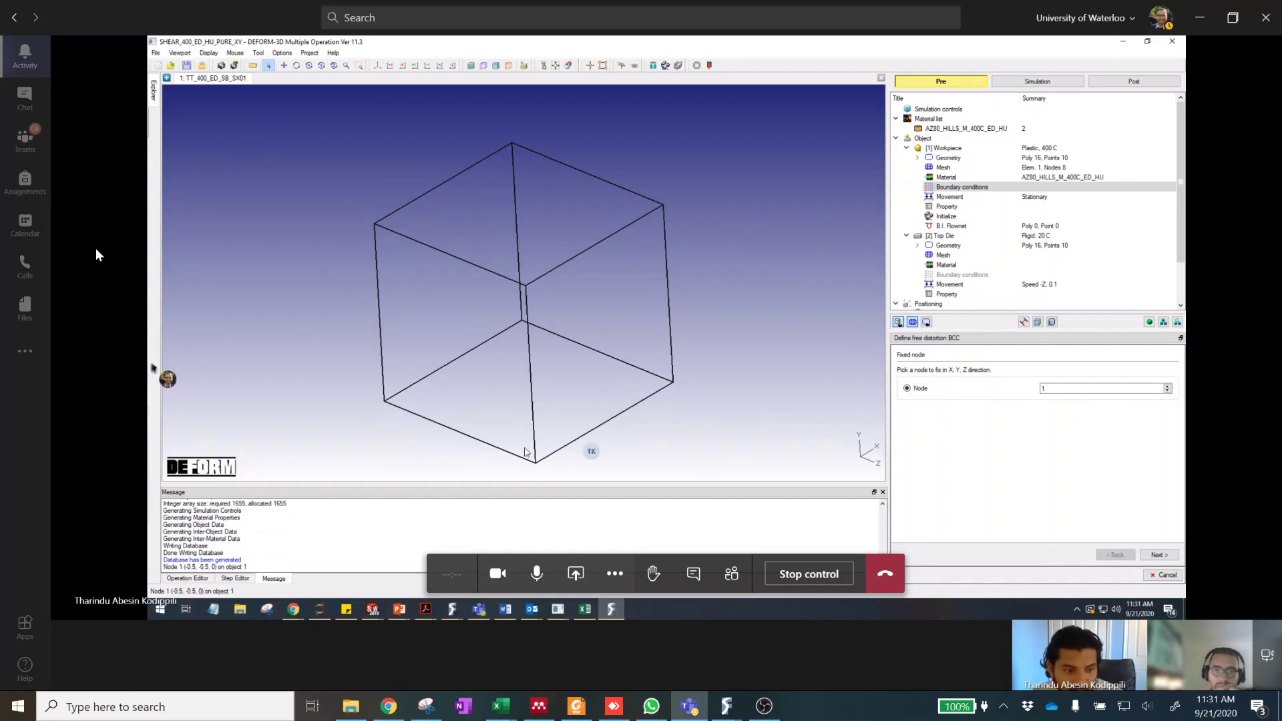
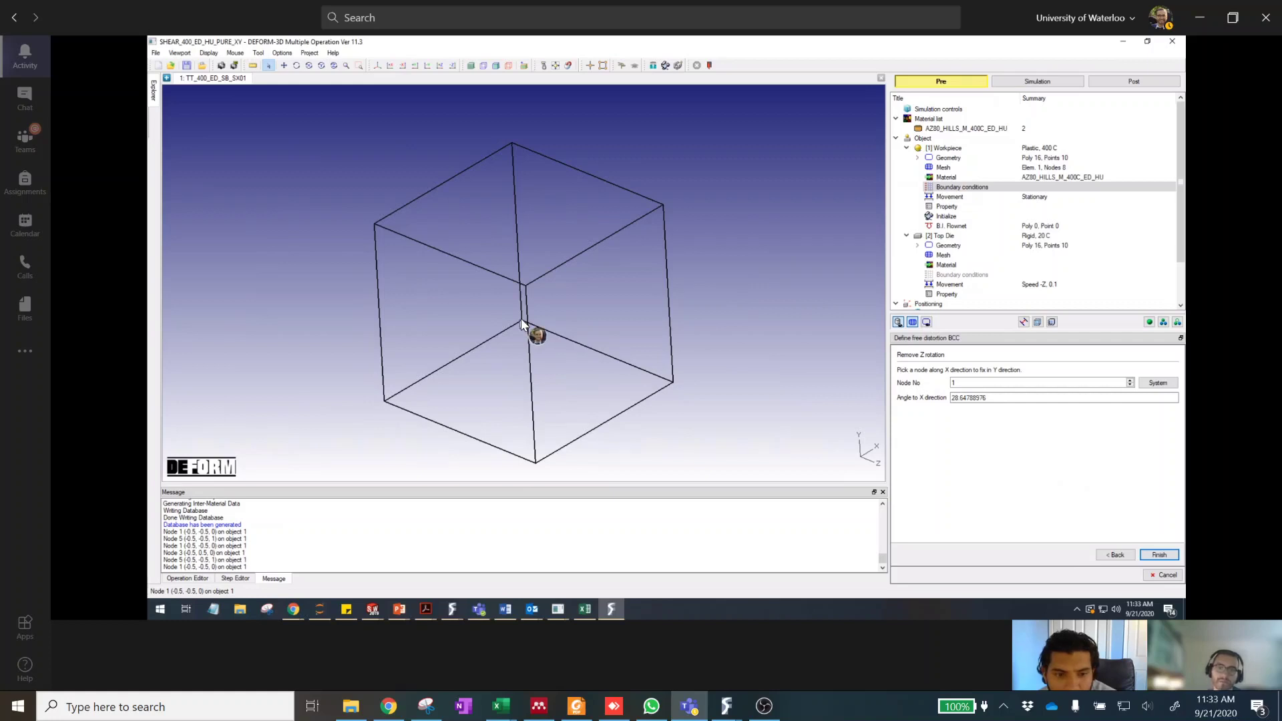
left_click(521, 320)
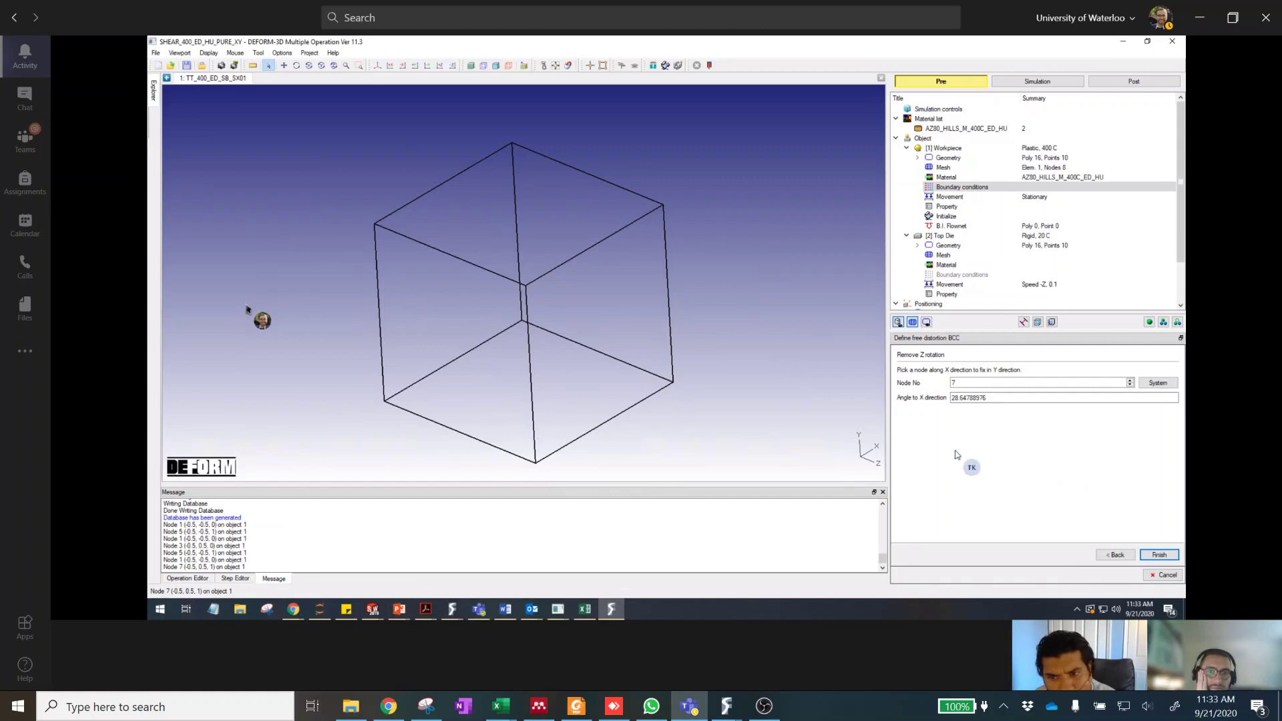
left_click(1159, 555)
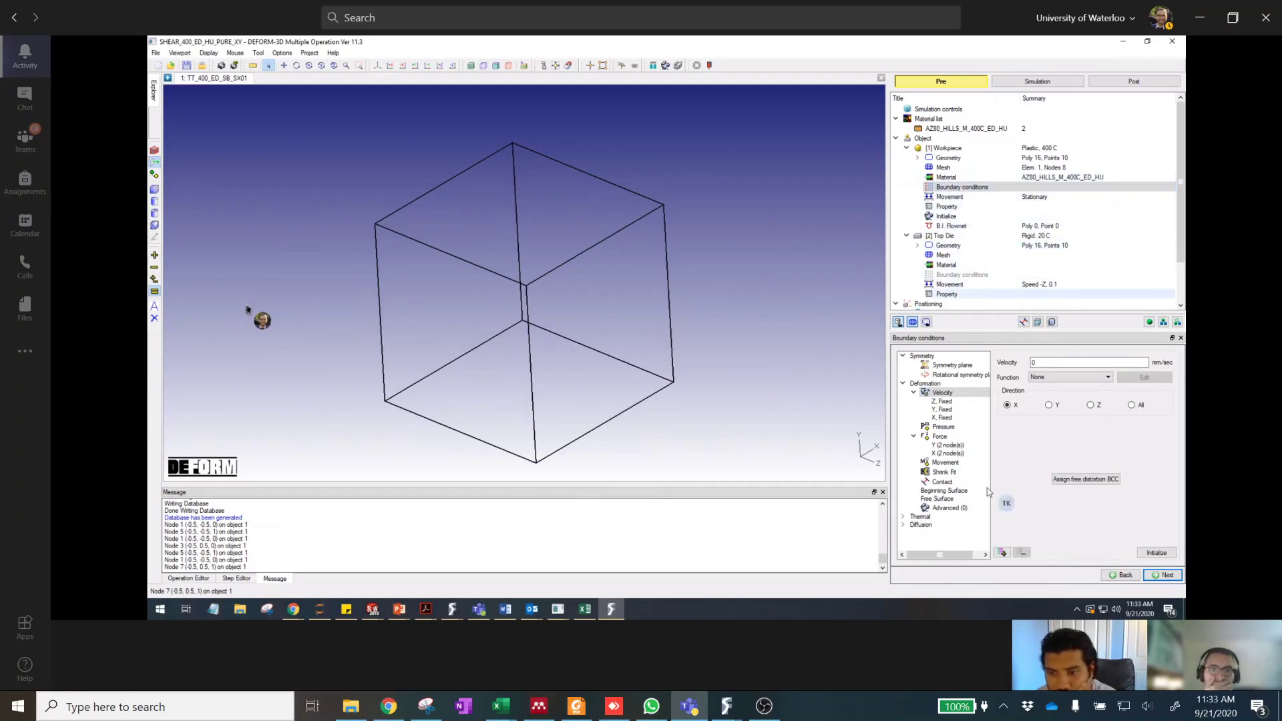
left_click(977, 444)
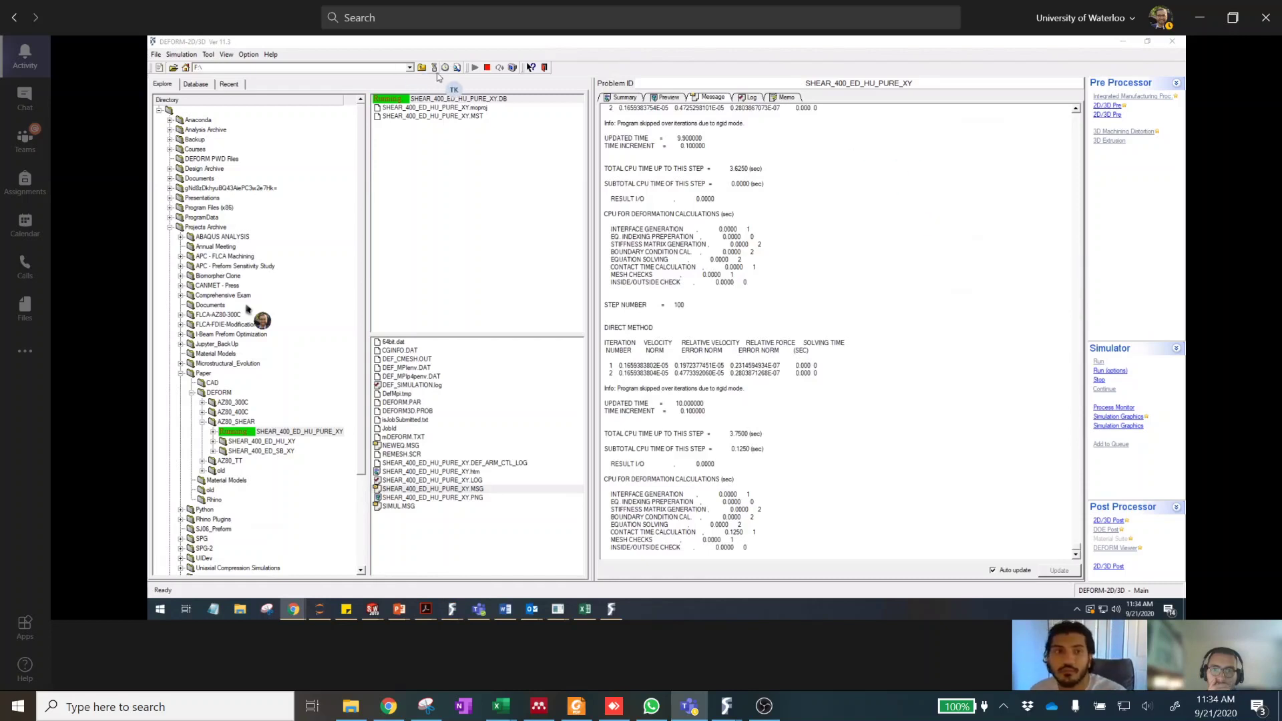
Switch to the post-processor, hide the top die and view the workpiece in the XY plane at step 48.
key("alt+Tab")
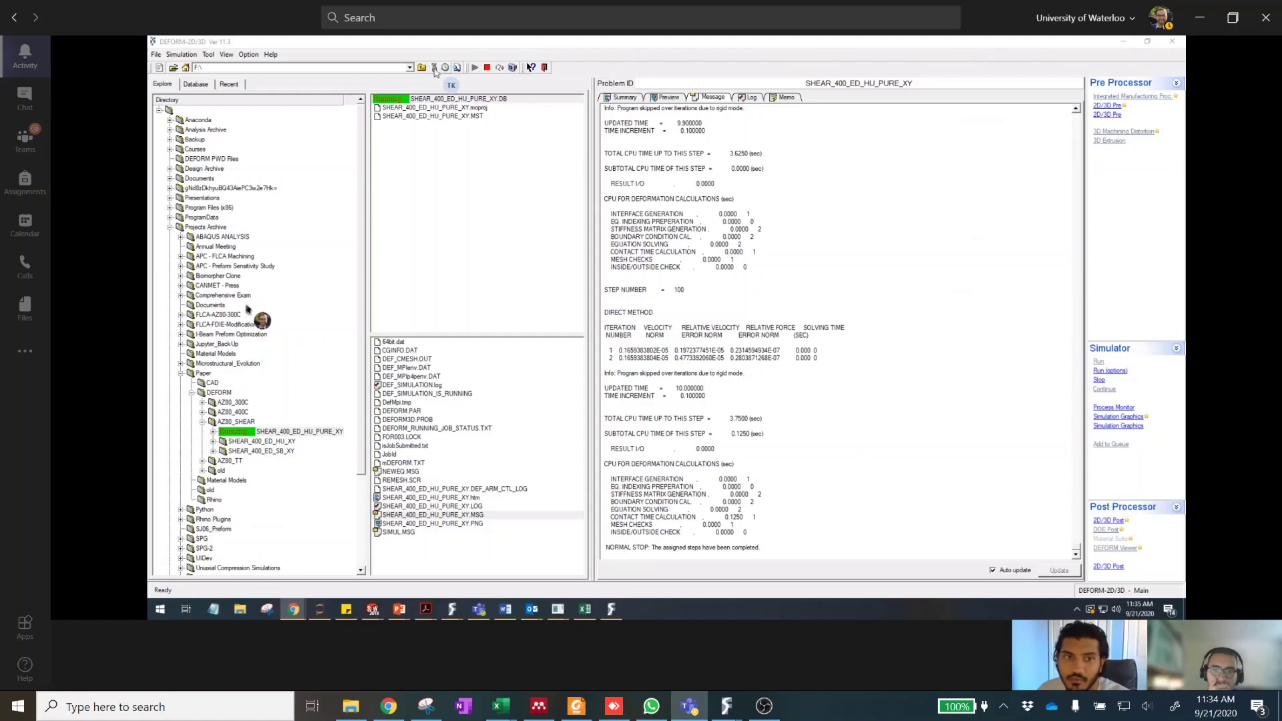
key("alt+Tab")
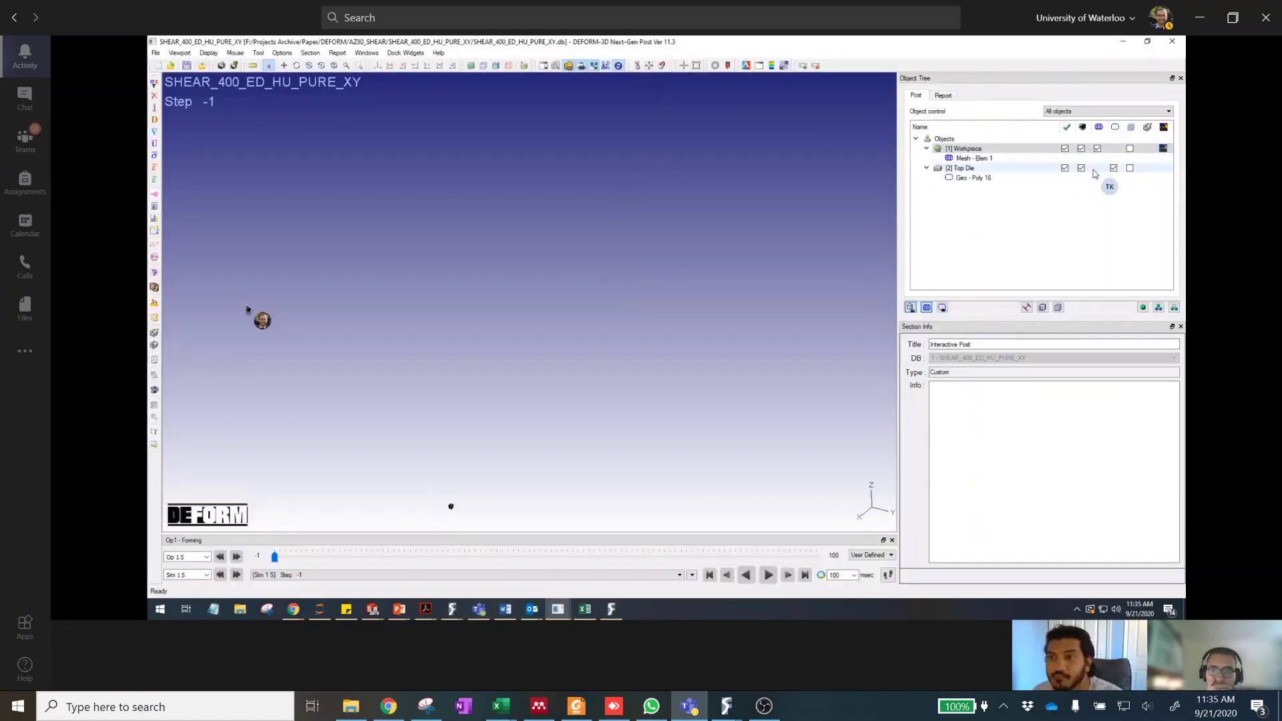
left_click(1080, 168)
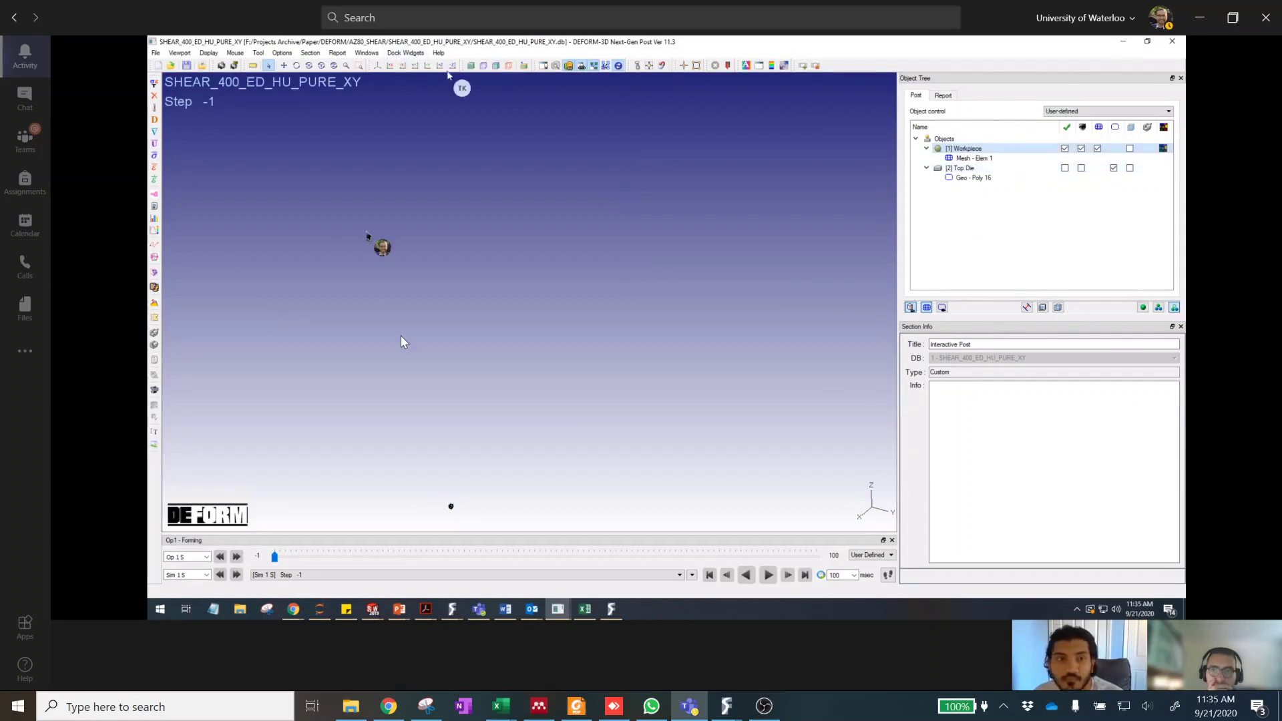
left_click(440, 66)
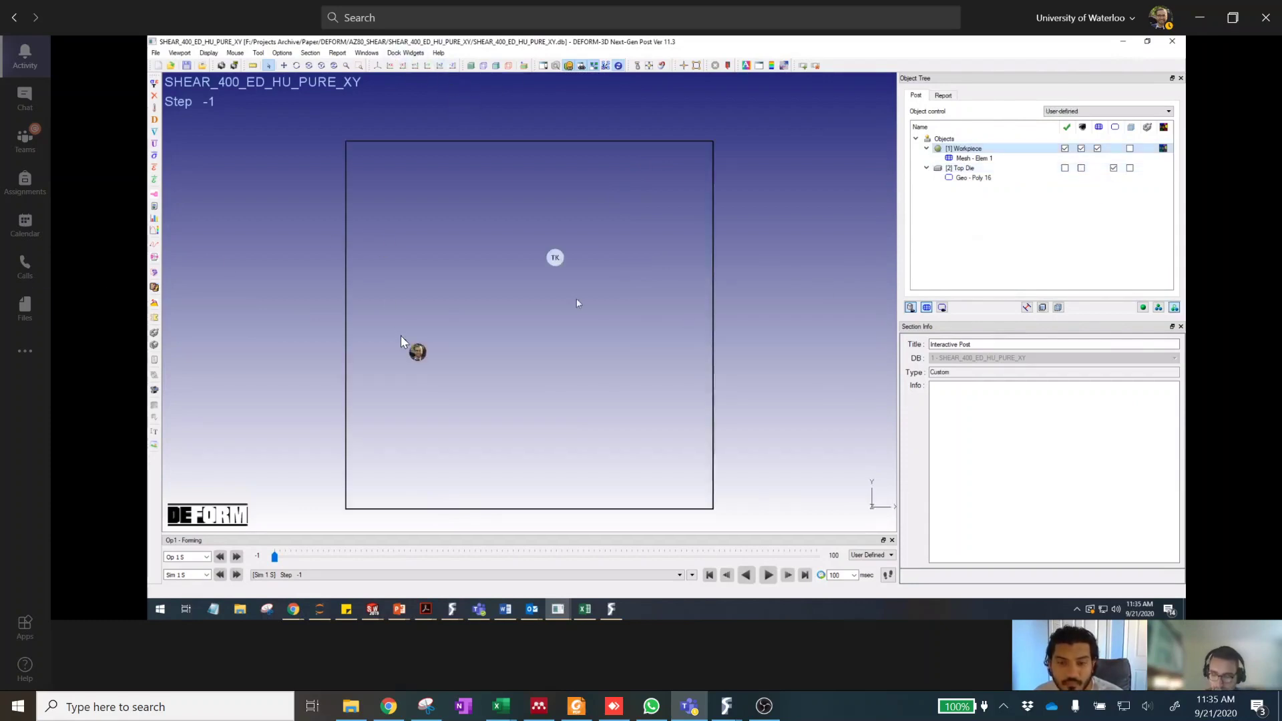
left_click(438, 557)
left_click_drag(451, 558, 535, 558)
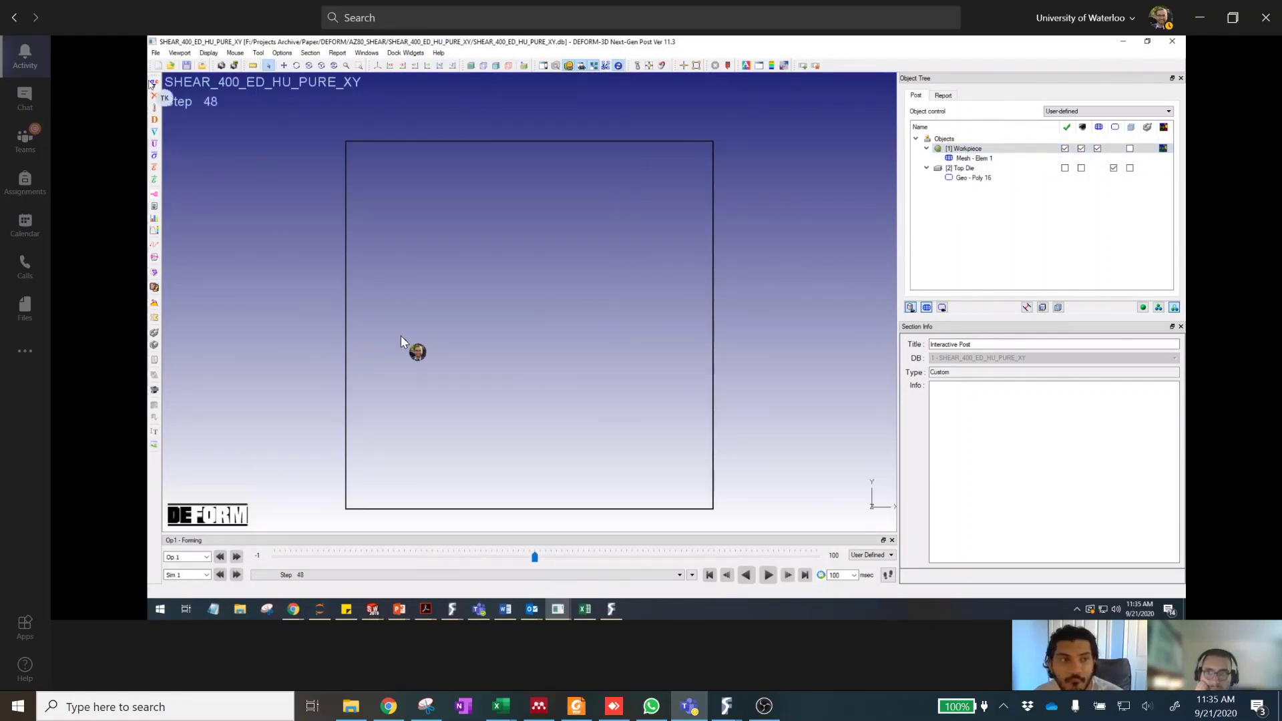
Inspect the stress components of workpiece element 1 in the element data.
left_click(696, 66)
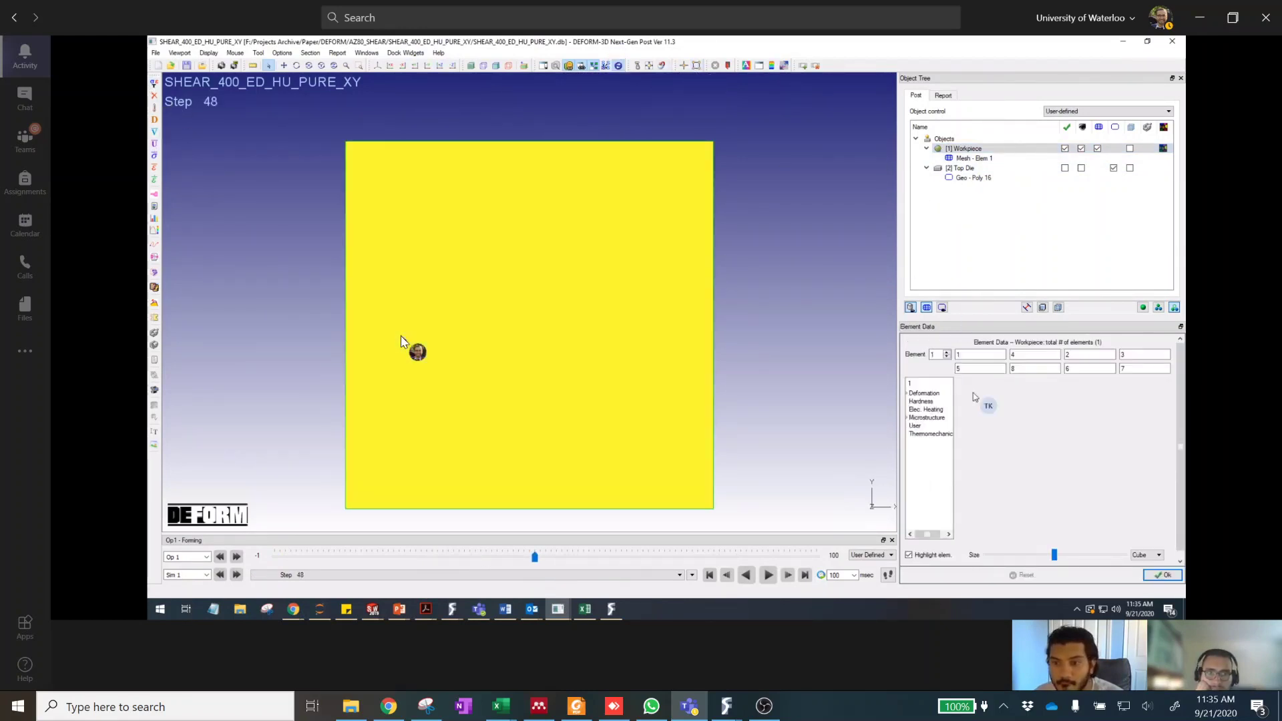
double_click(921, 393)
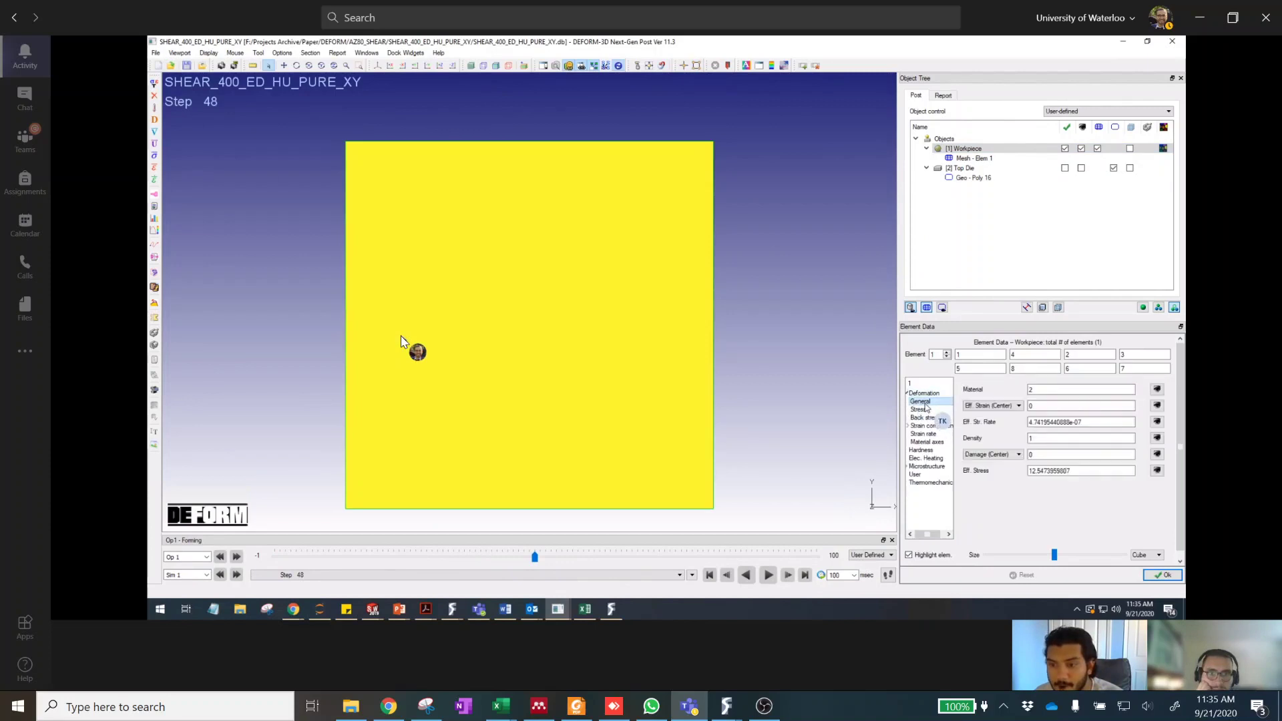
left_click(925, 409)
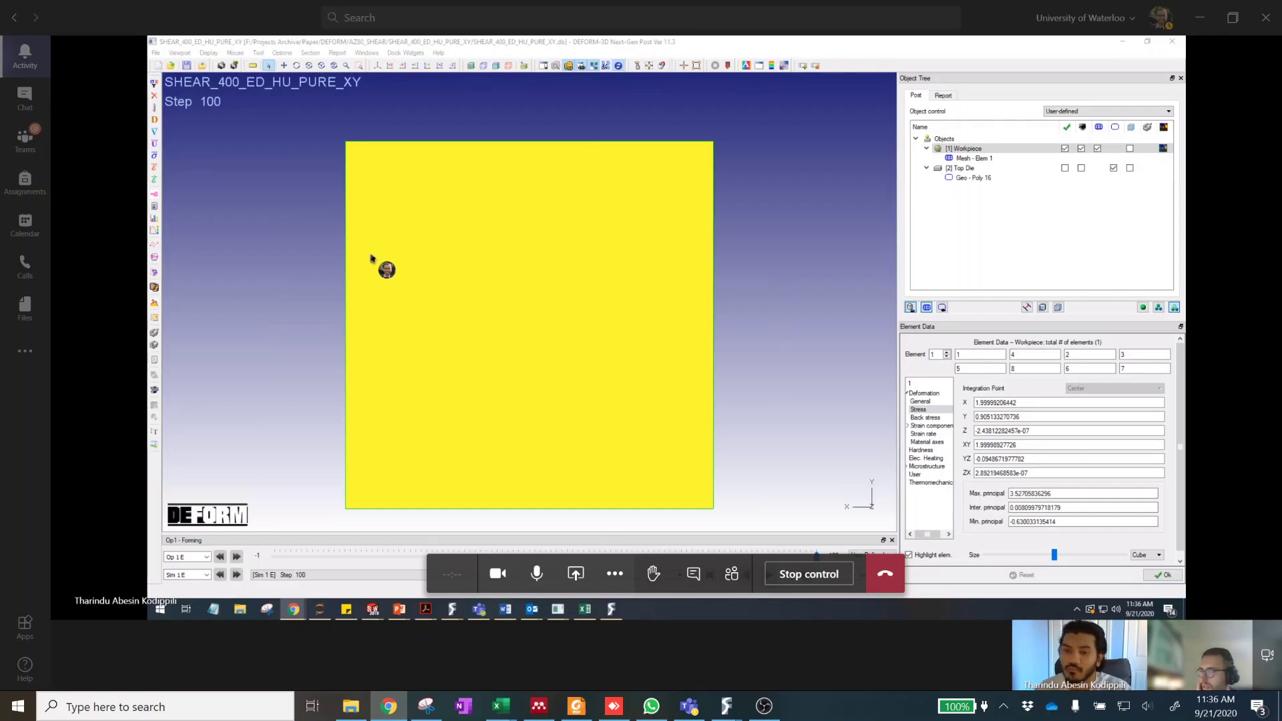
Switch to the pre-processor and examine which workpiece nodes carry the Y and X force boundary conditions.
mouse_move(557, 613)
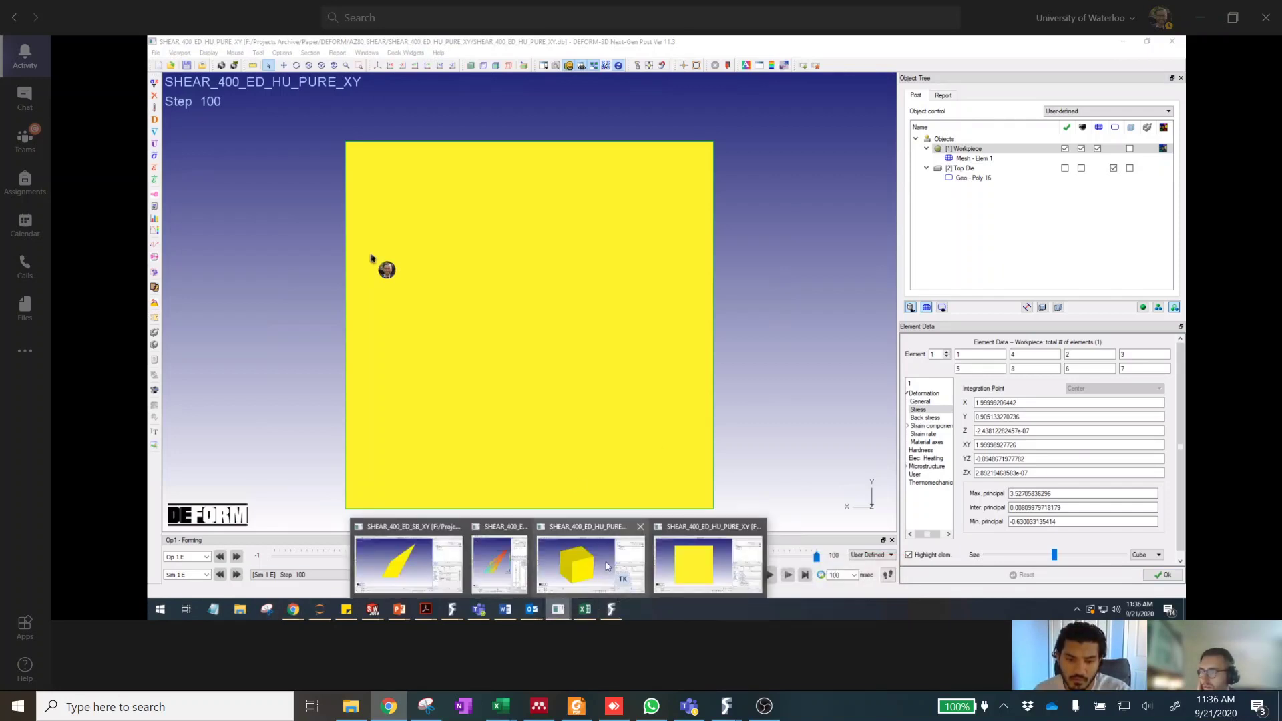
mouse_move(546, 576)
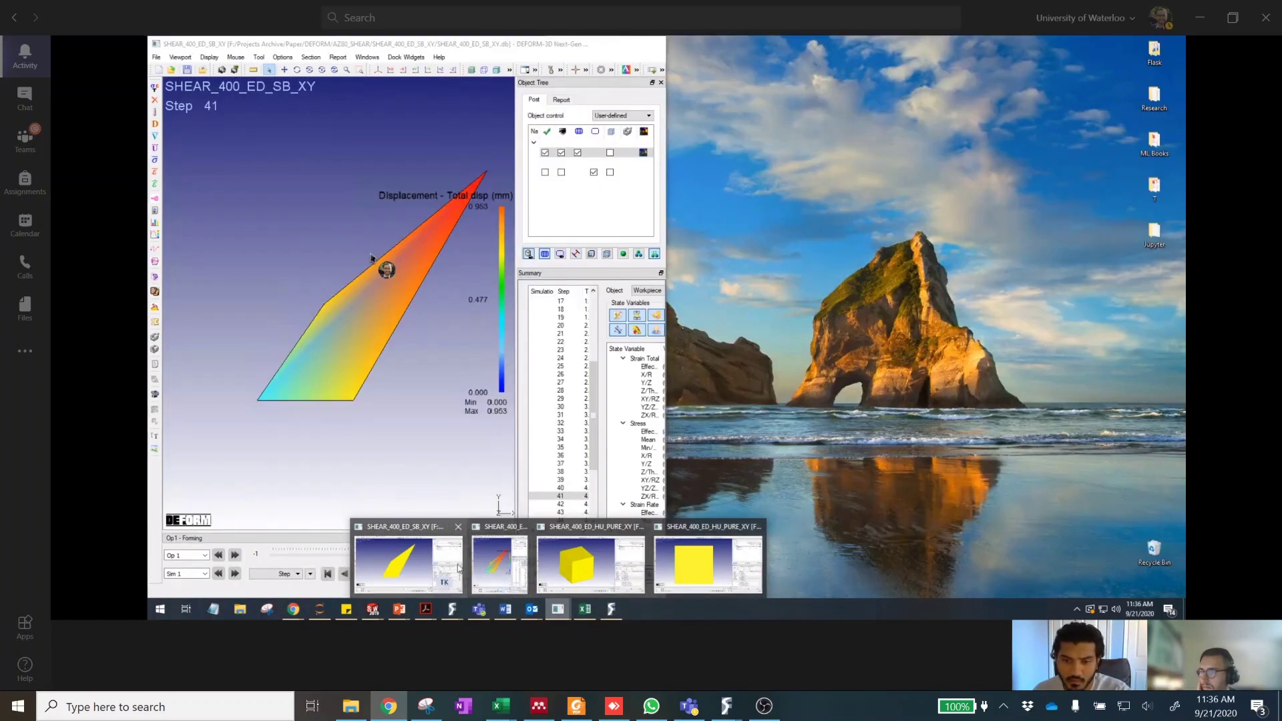
mouse_move(667, 594)
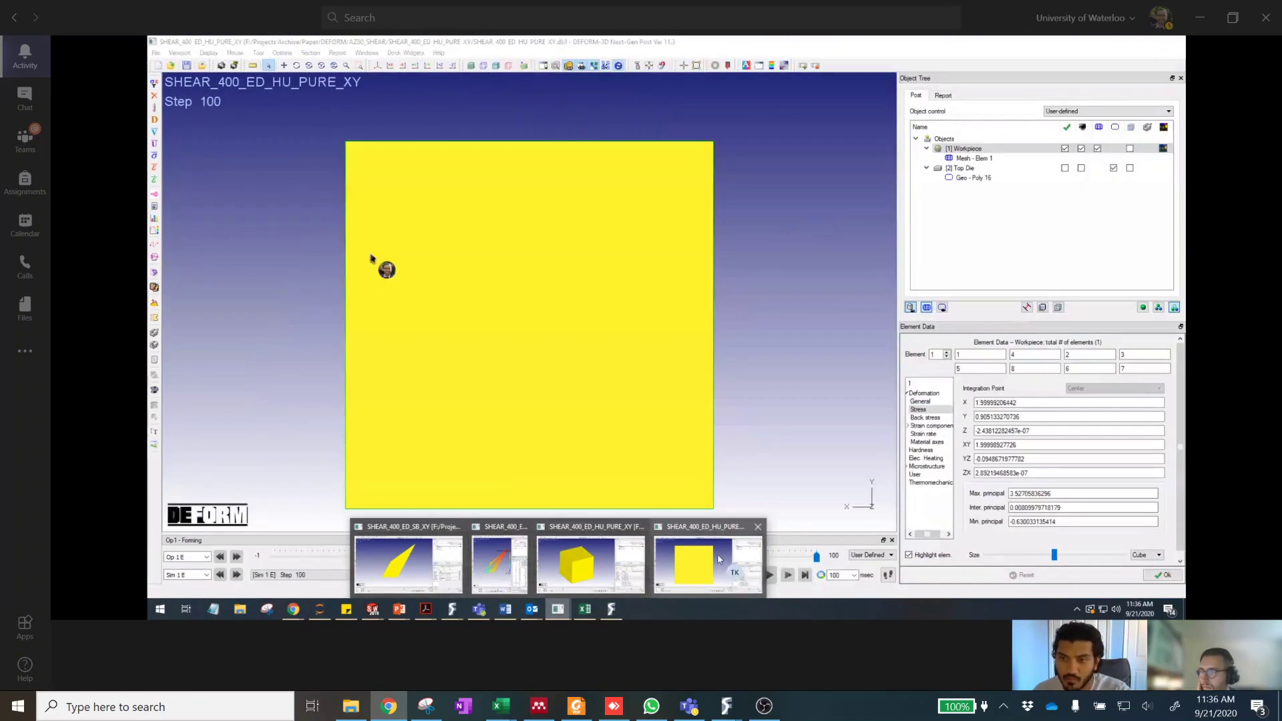
left_click(611, 609)
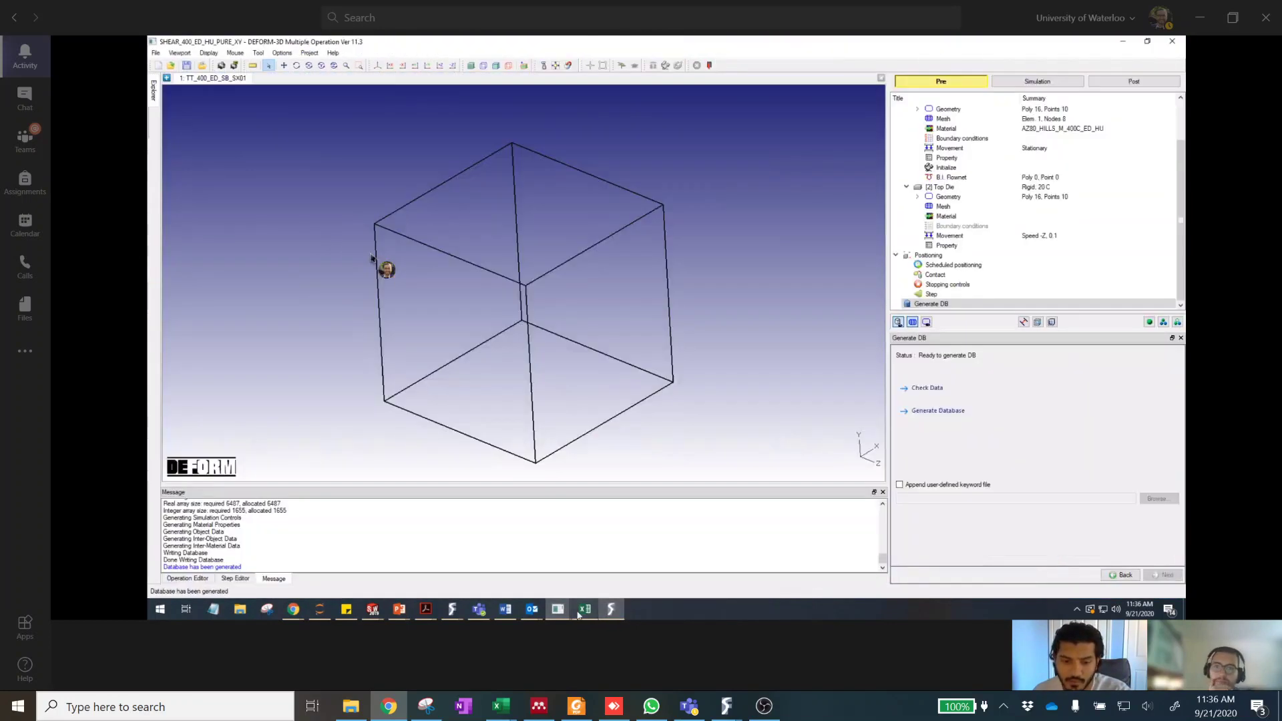
left_click(961, 138)
left_click(948, 445)
left_click(941, 438)
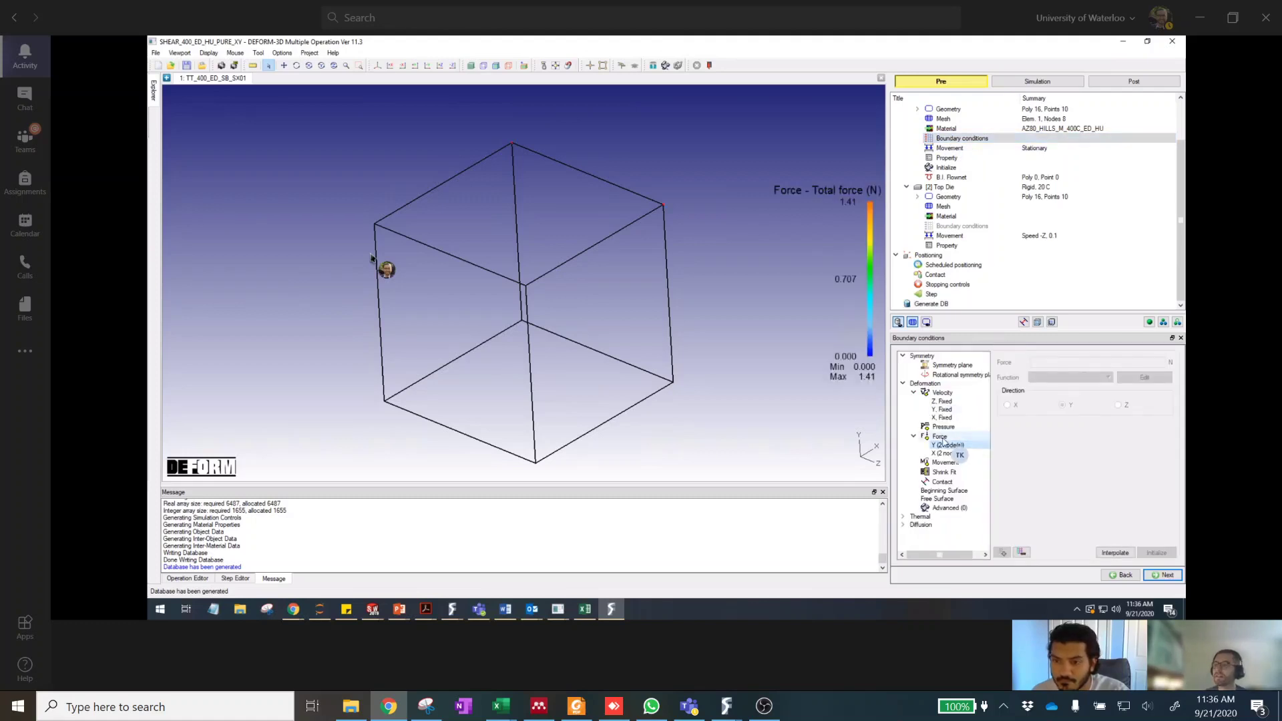
left_click(950, 453)
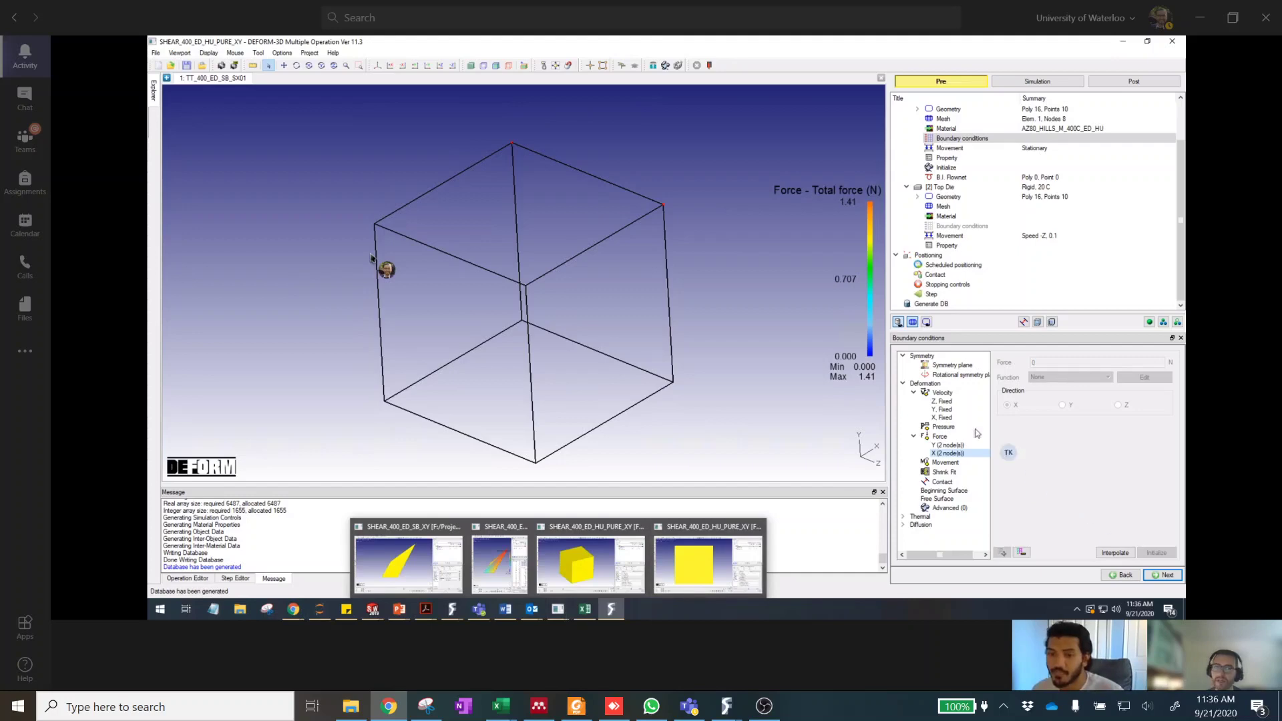
left_click(947, 444)
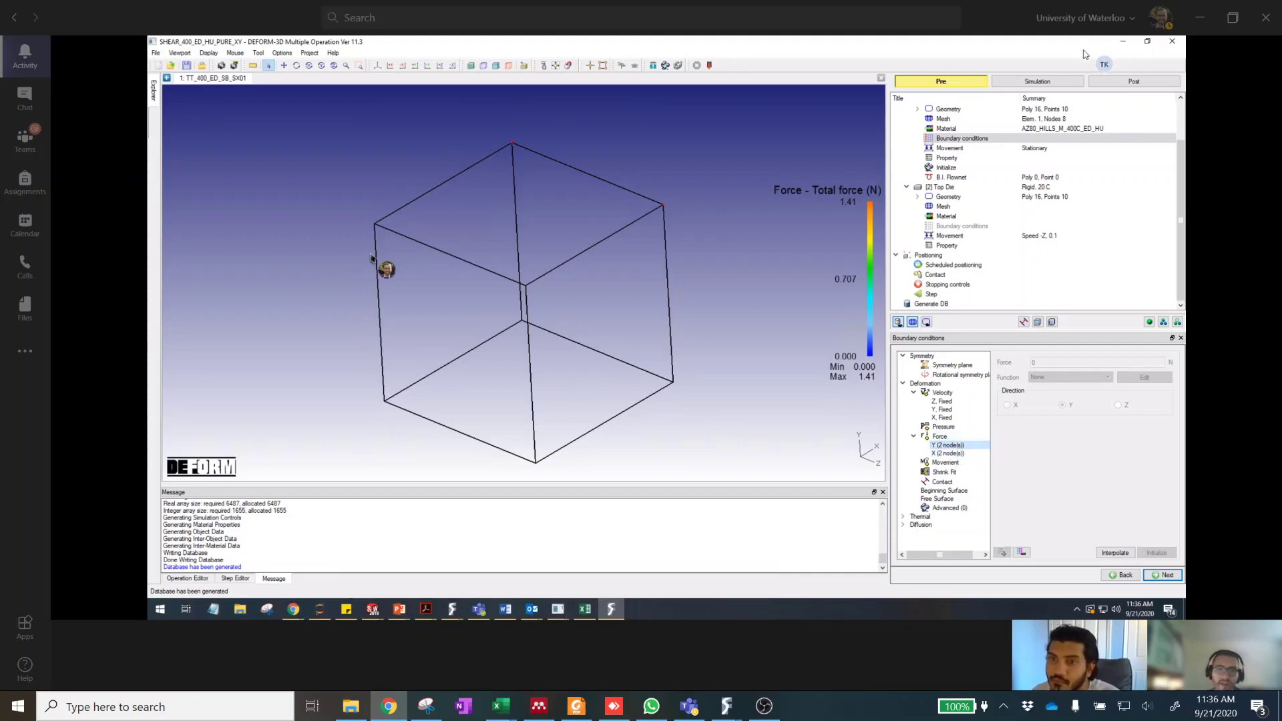
Minimize the pre-processor window, close the element data and return to the DEFORM main window.
left_click_drag(1084, 47, 1093, 101)
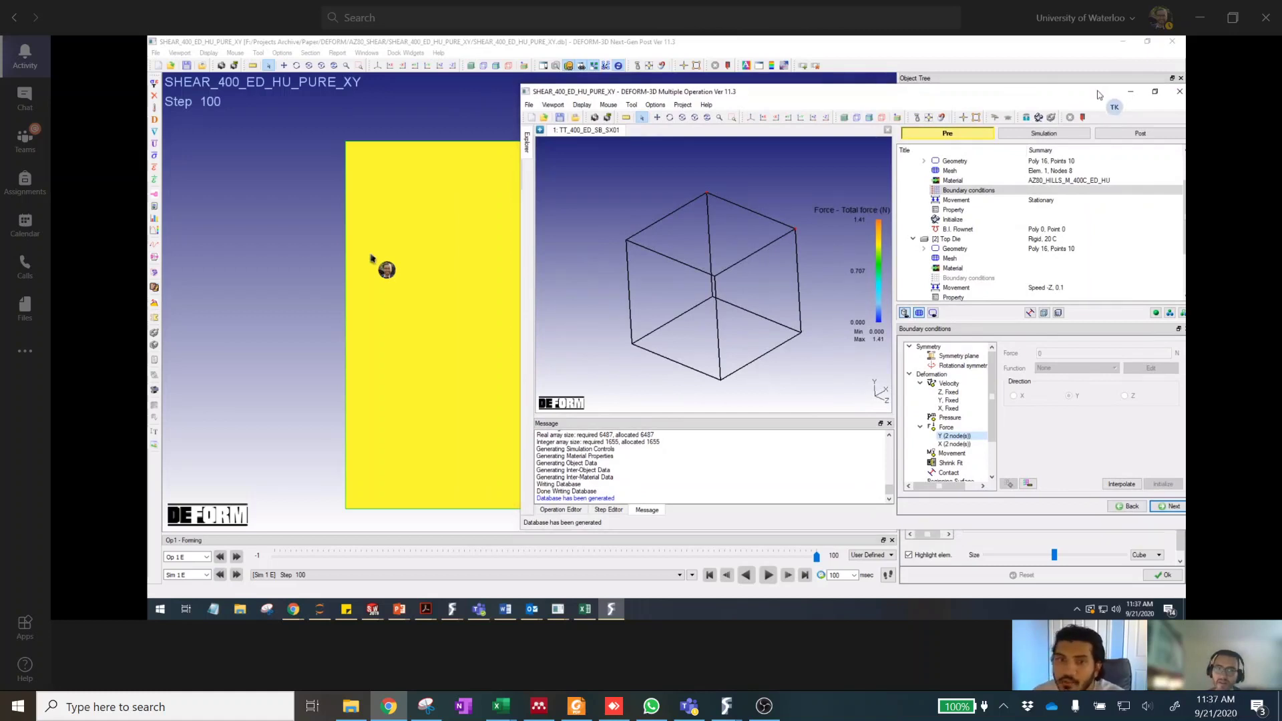
double_click(1094, 94)
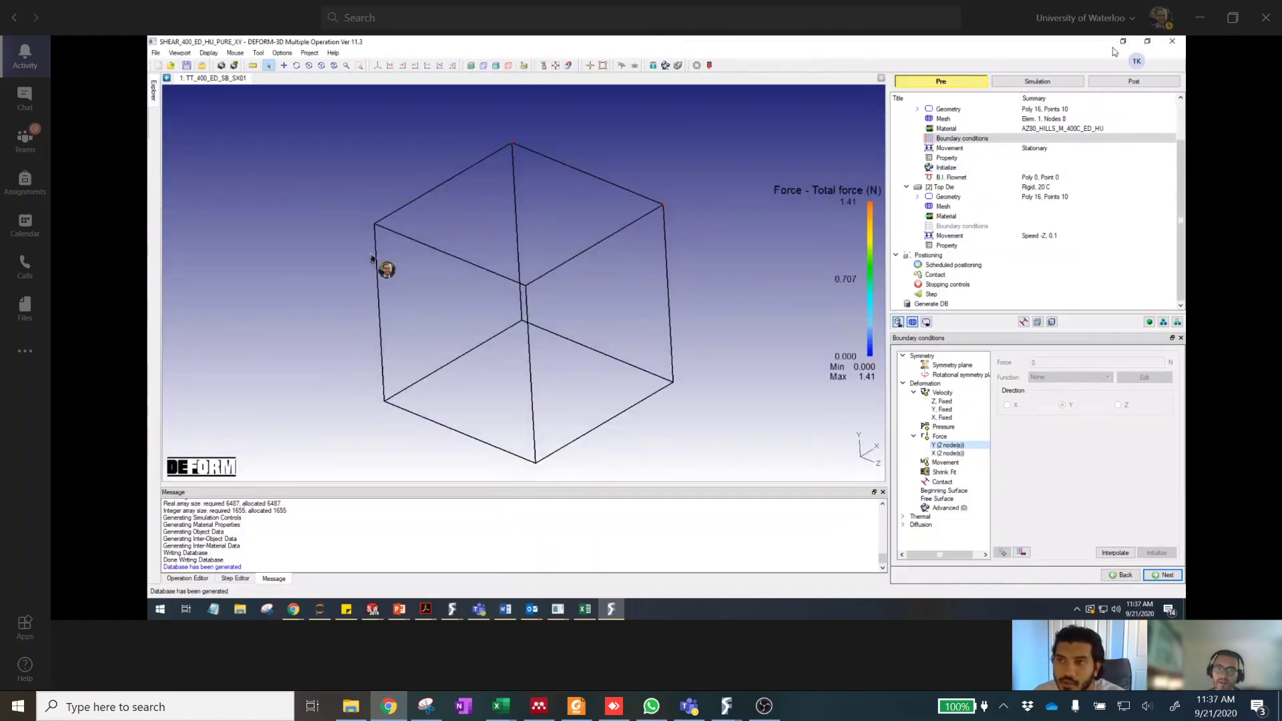
left_click(1123, 41)
left_click(1160, 575)
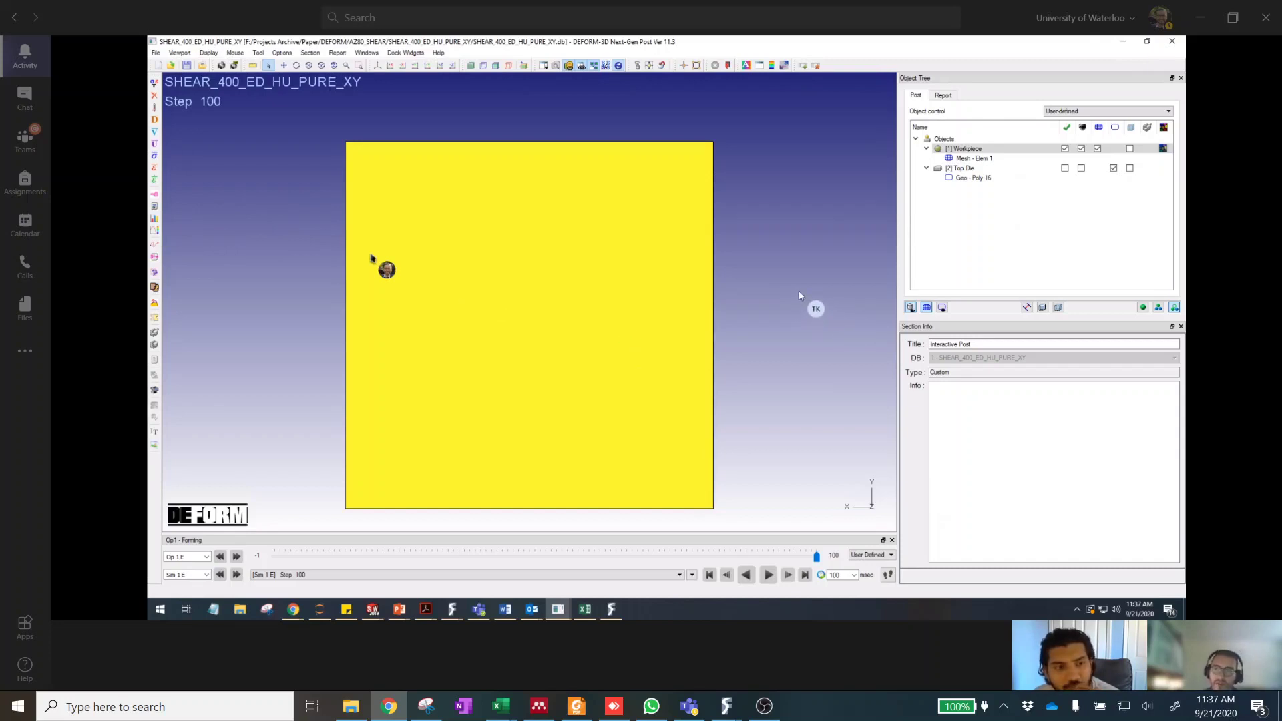
left_click(1172, 41)
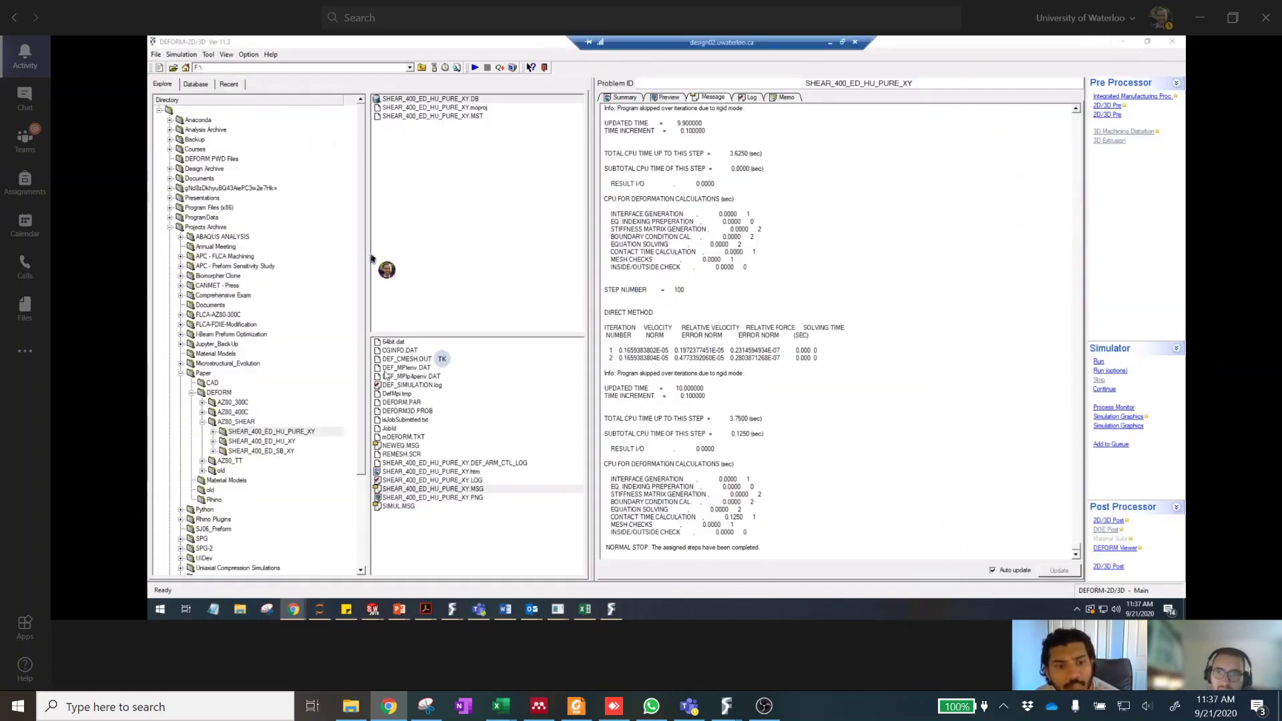
Select the SHEAR_400_ED_HU_PURE_XY problem and open it in the Integrated Manufacturing Process pre-processor.
left_click(290, 442)
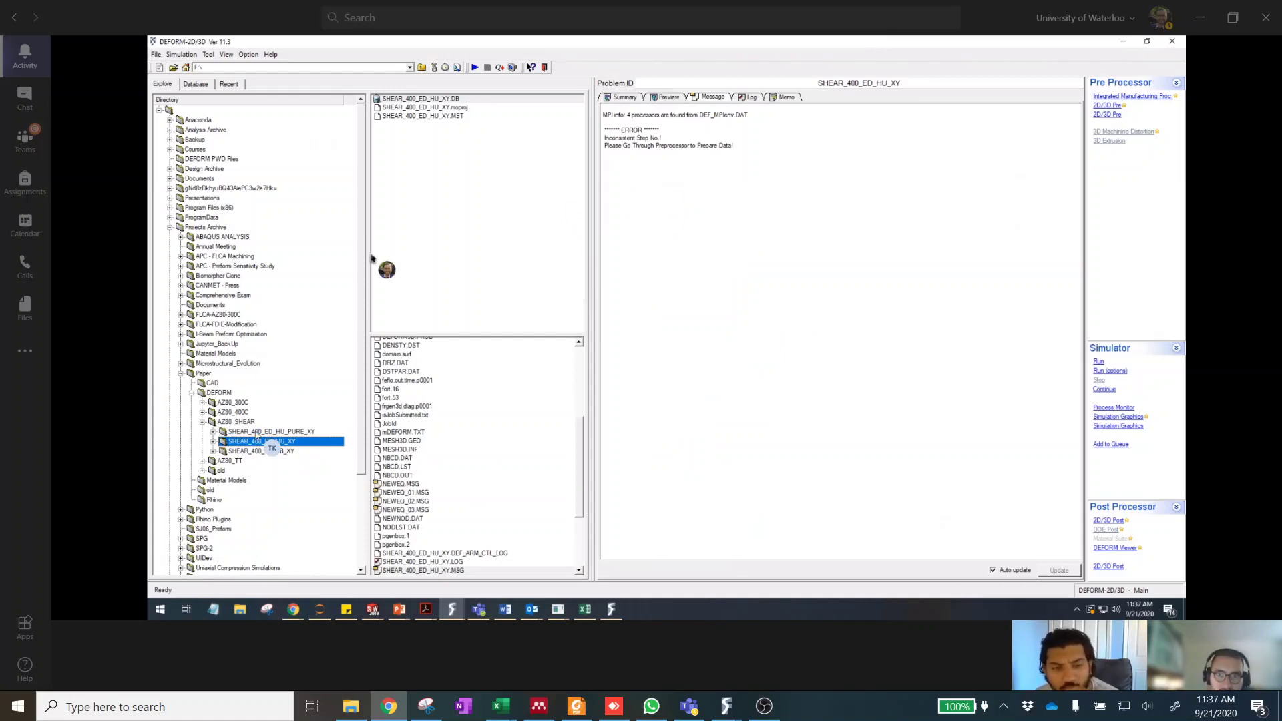
left_click(260, 432)
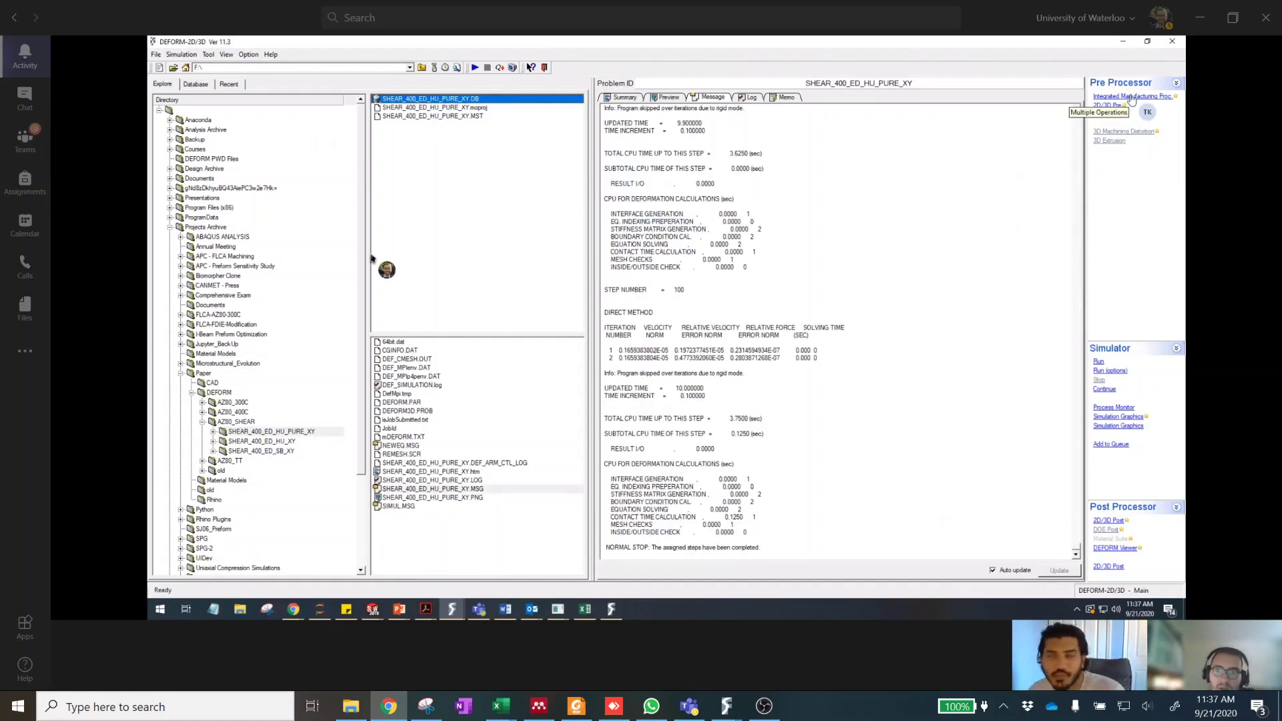
left_click(1133, 97)
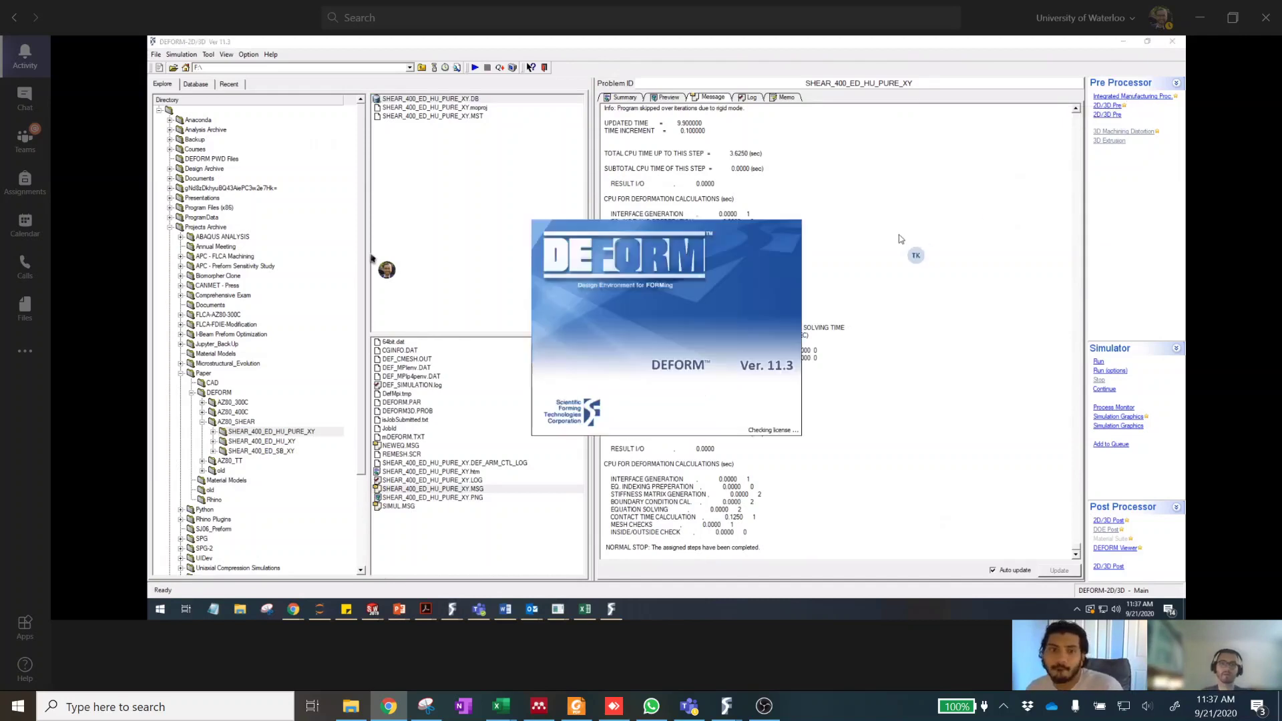
Bring up the SHEAR_400_ED_HU_PURE_XY post-processor window showing step 100 and close it.
mouse_move(557, 609)
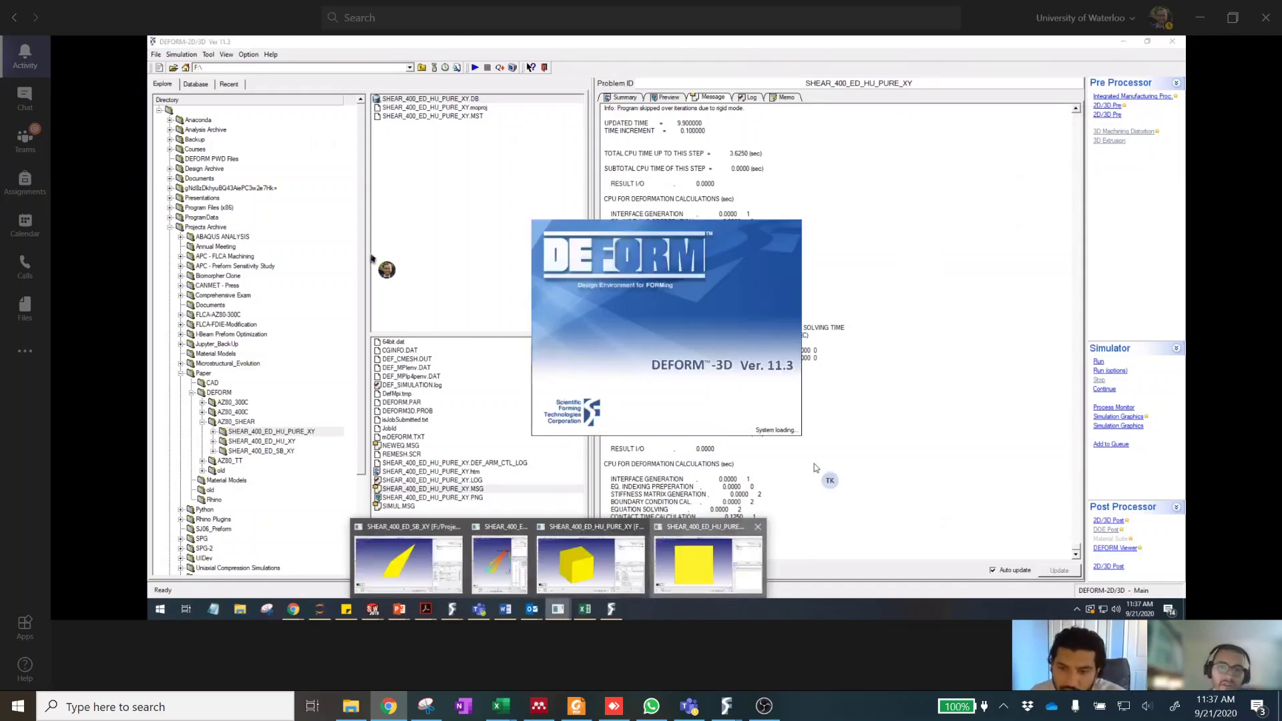
left_click(694, 554)
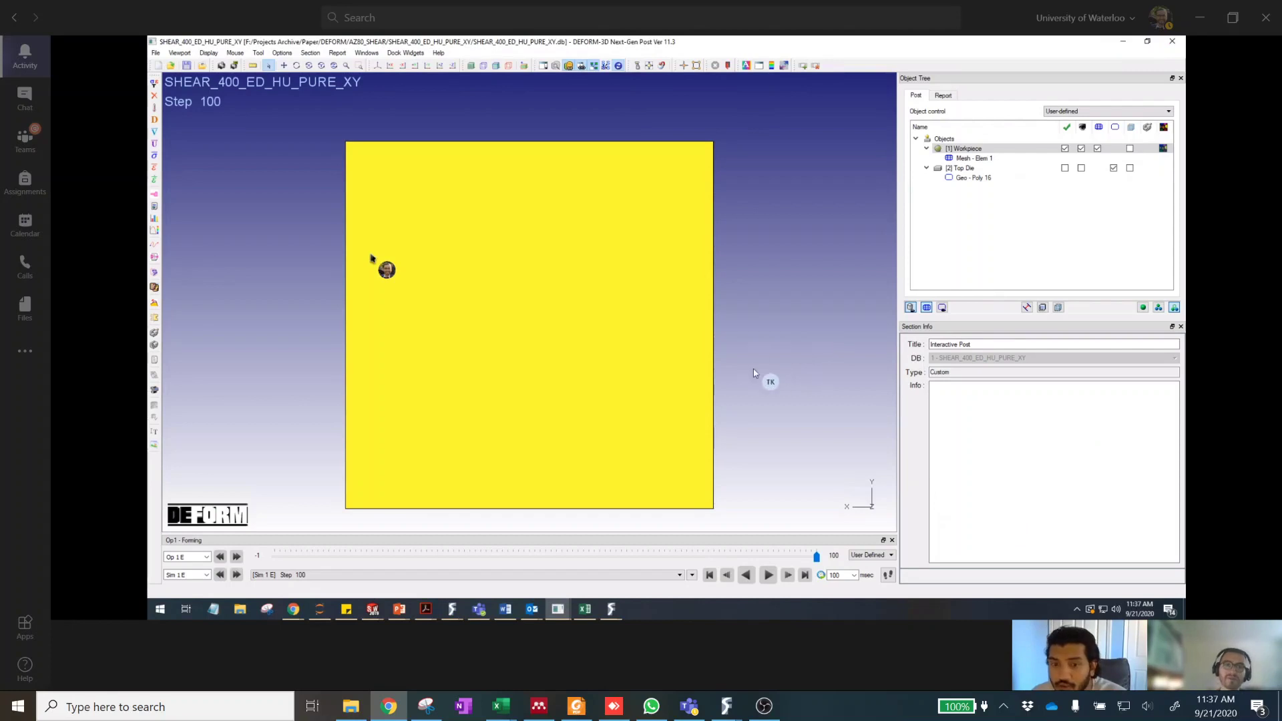
left_click(1170, 42)
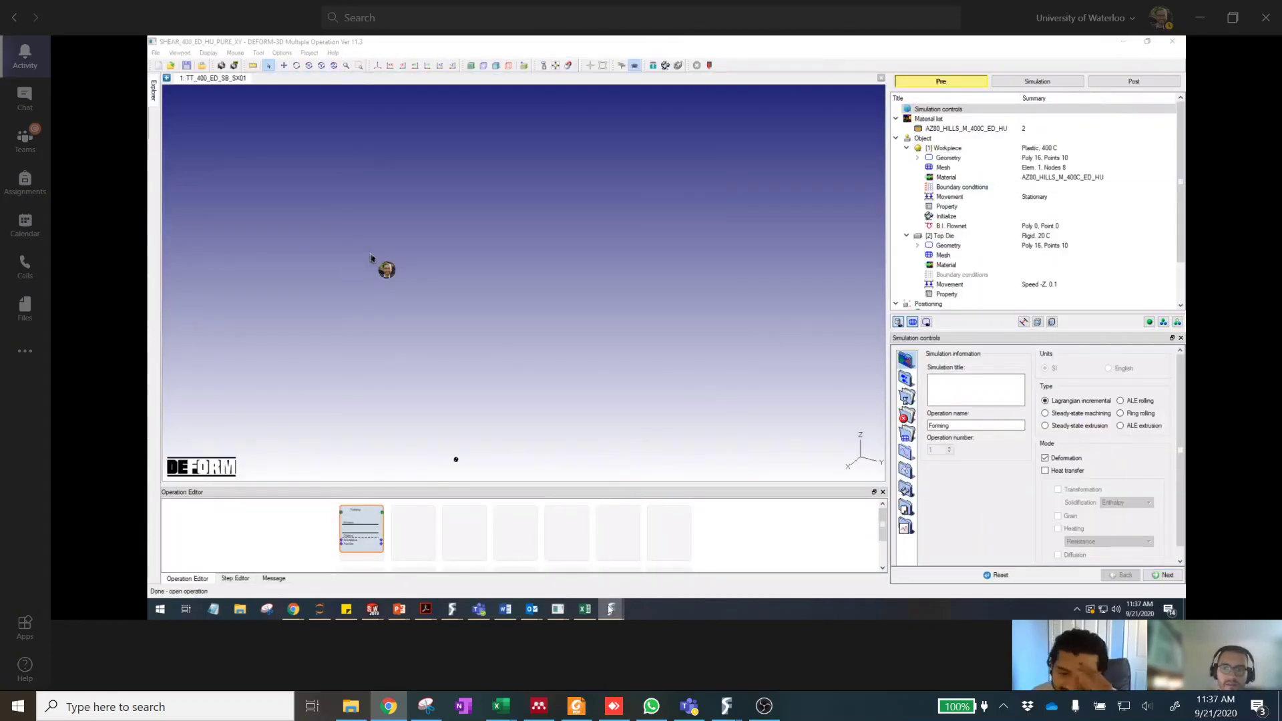
Close the newly opened duplicate pre-processor window without saving changes to the current operation.
mouse_move(610, 609)
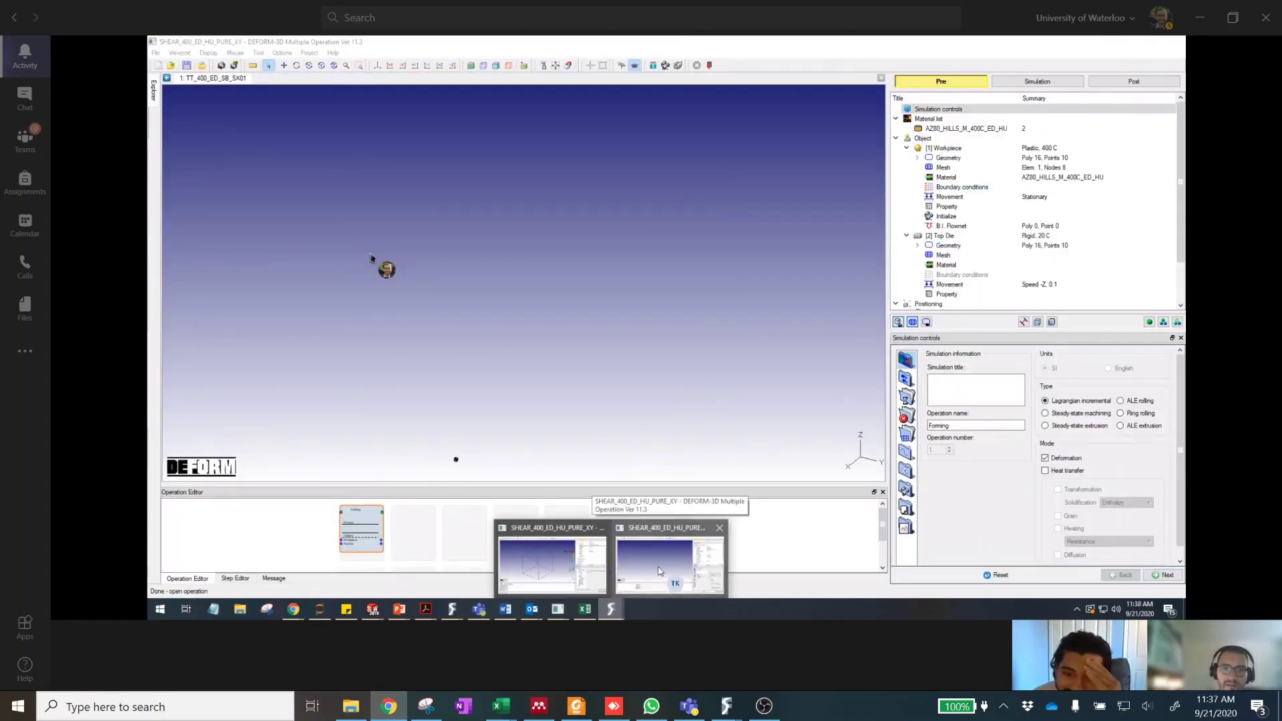
left_click(658, 571)
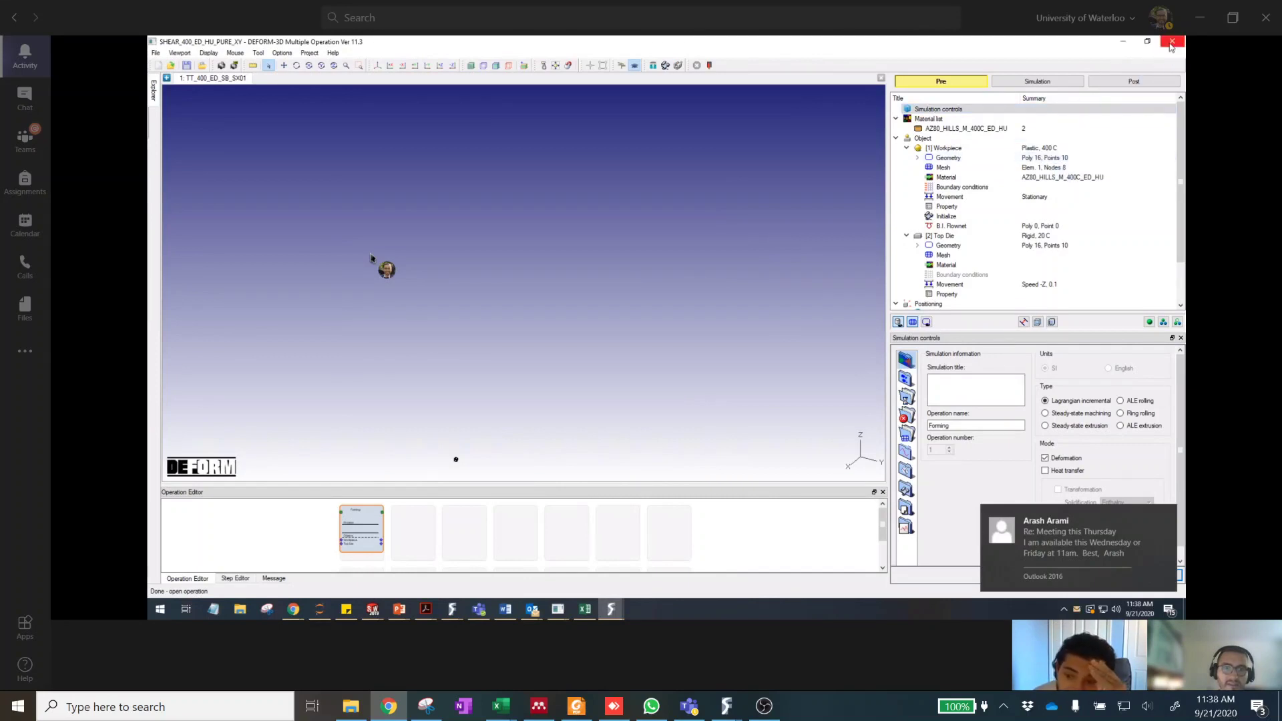
left_click(1171, 43)
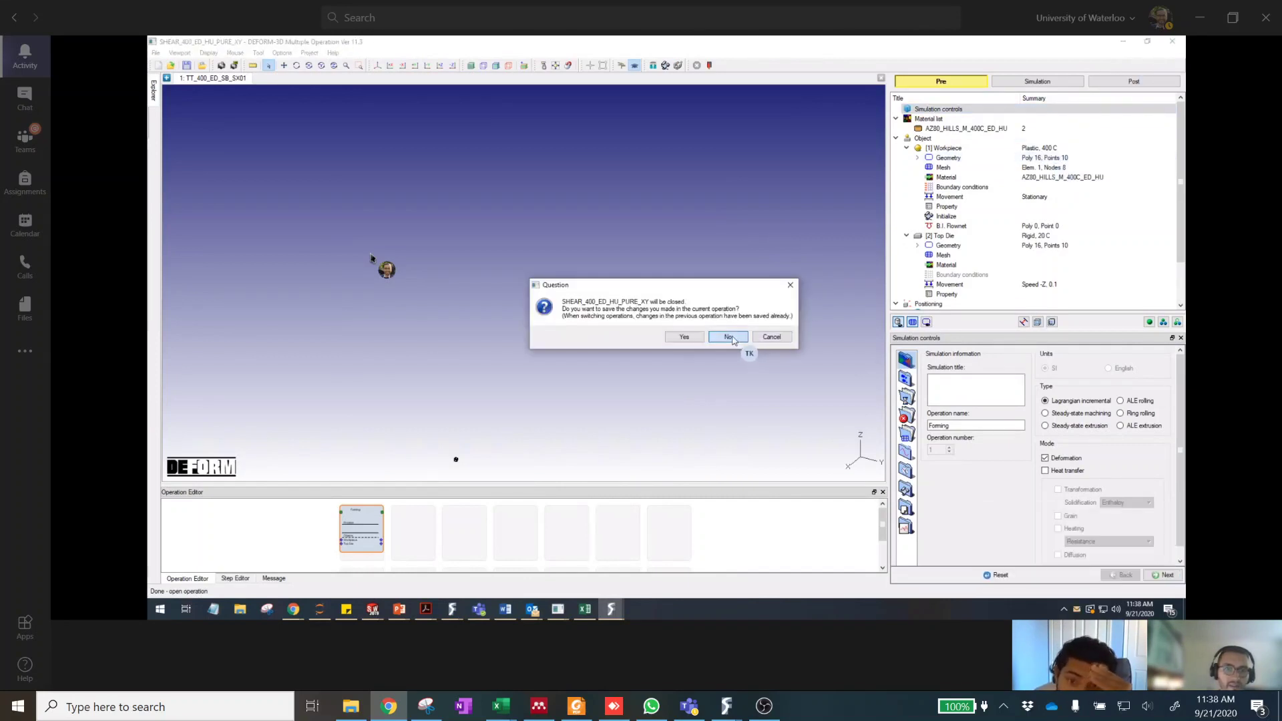
left_click(729, 337)
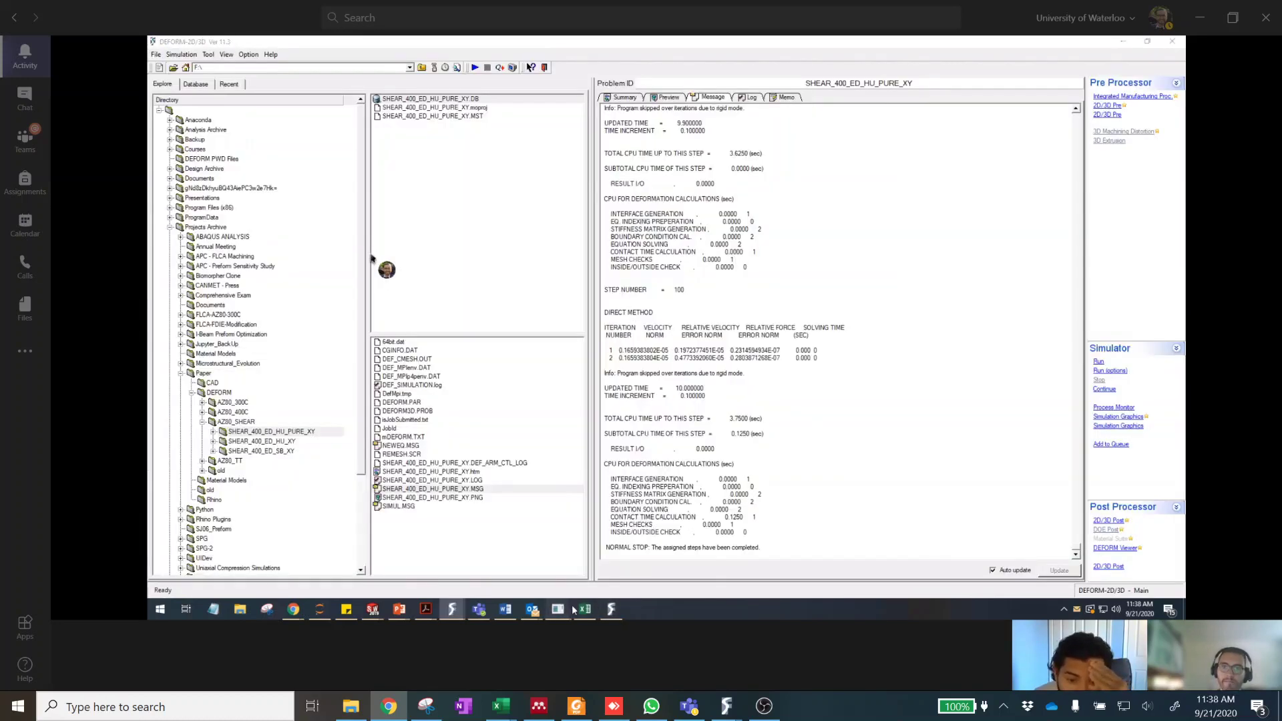
Bring up the SHEAR_400_ED_HU_PURE_XY post-processor at step 23, close its element data and minimize the window.
mouse_move(557, 608)
left_click(663, 542)
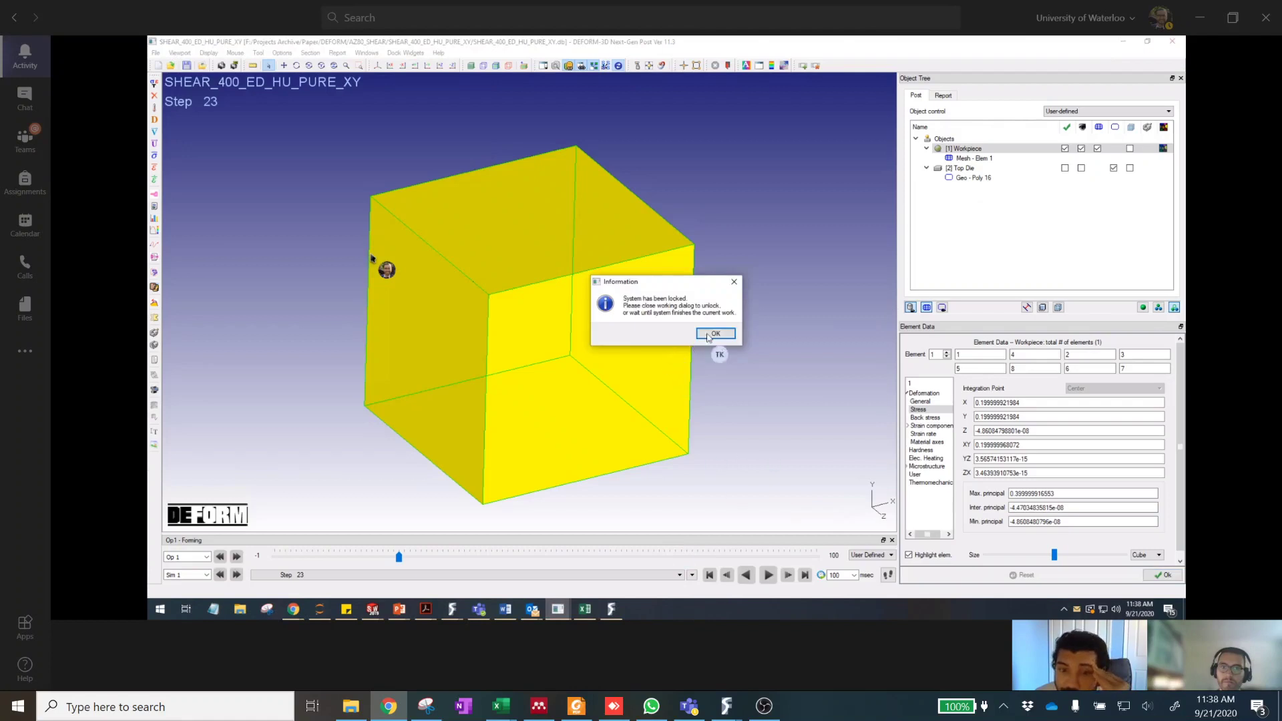
left_click(714, 335)
left_click(1162, 575)
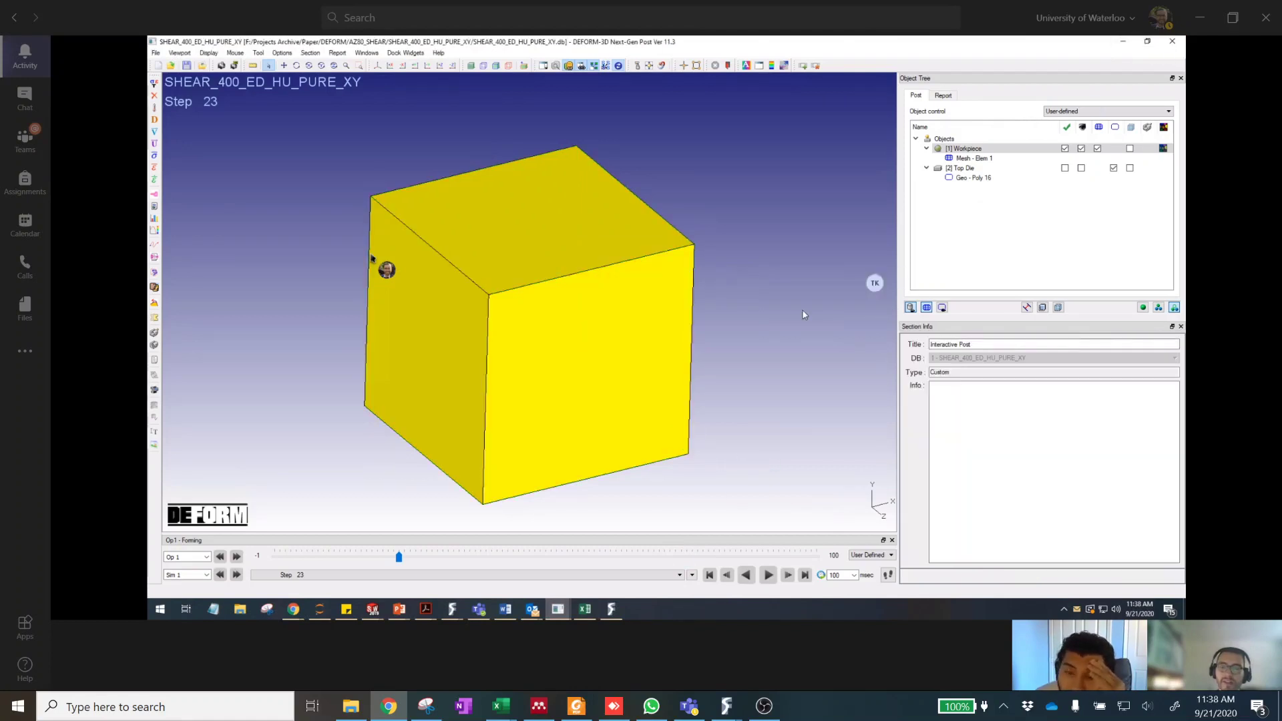
left_click(1122, 42)
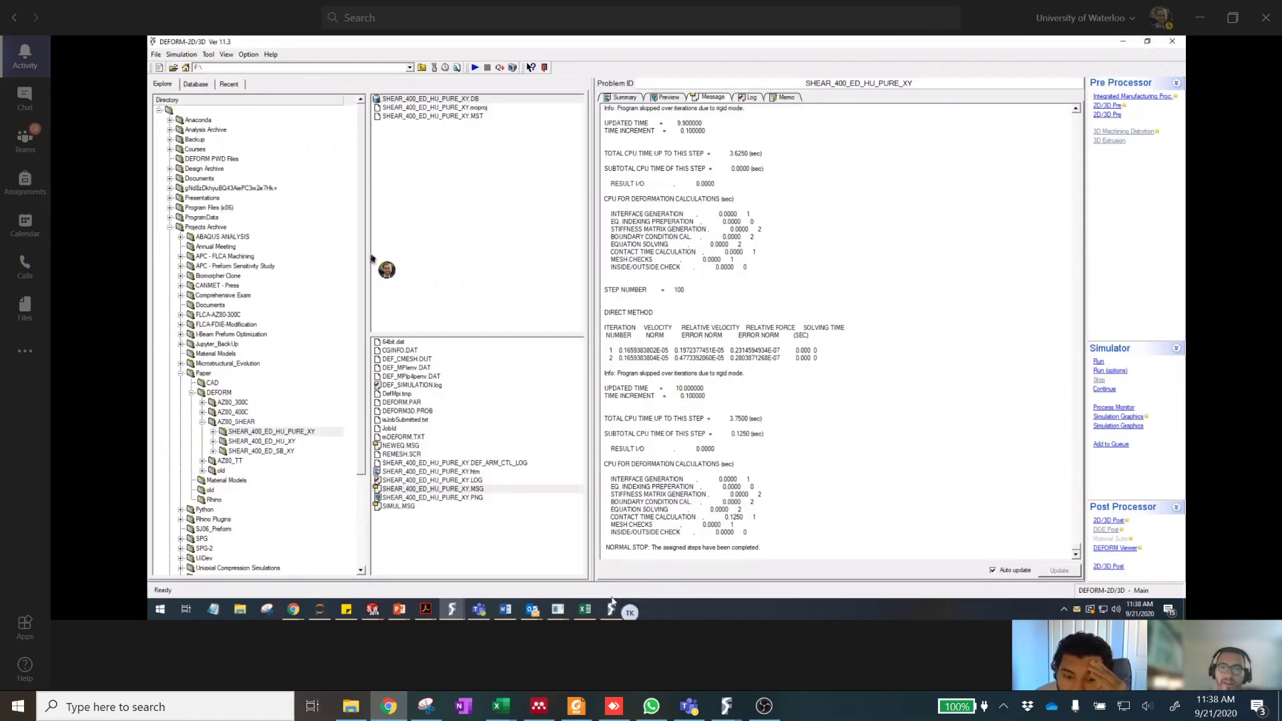
Bring up the SHEAR_400_ED_SB_XY post-processor window and close it, dismissing the dialog that comes up.
left_click(641, 576)
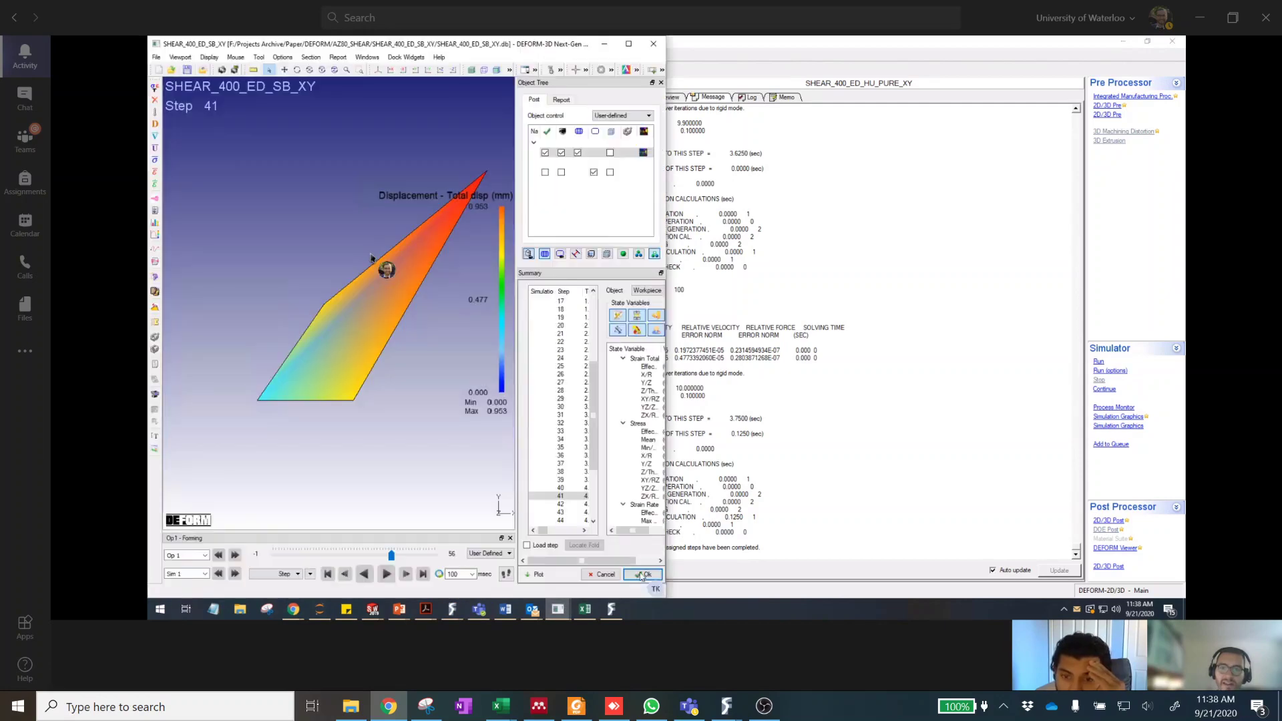
left_click(654, 44)
left_click(716, 333)
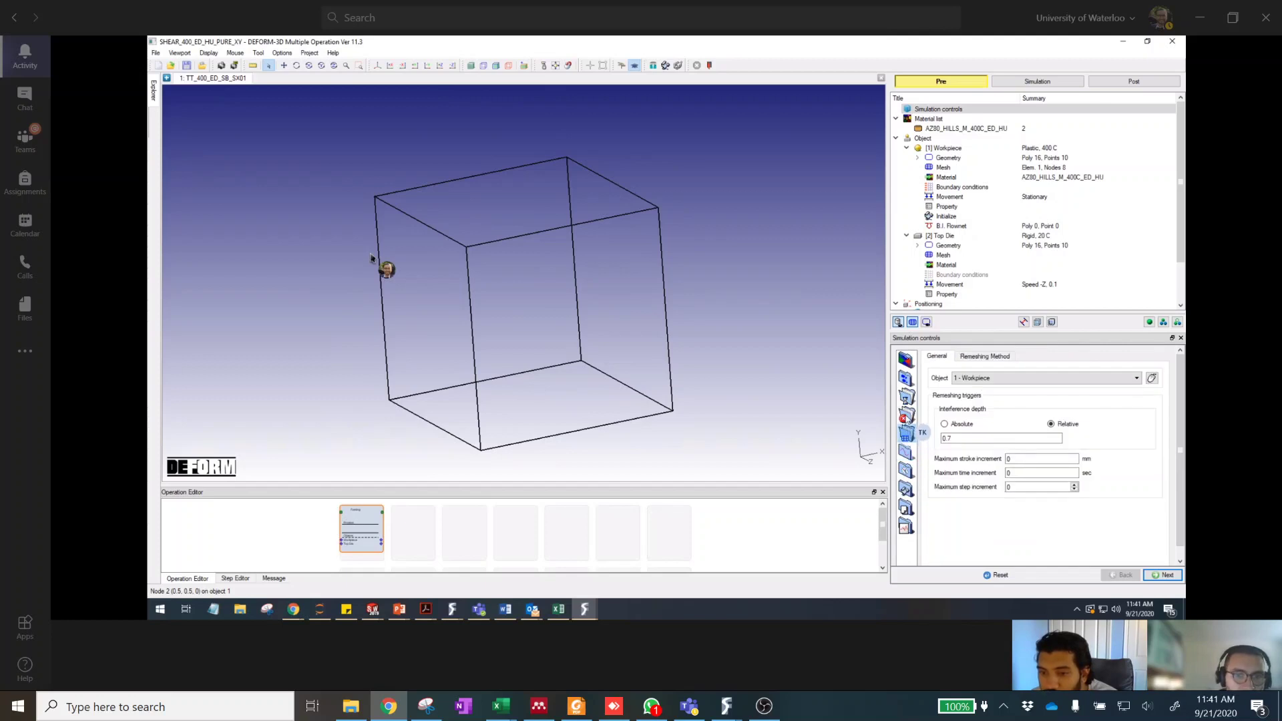
Review the simulation controls in the pre-processor, from the step increment settings to the main simulation type and mode.
left_click(905, 398)
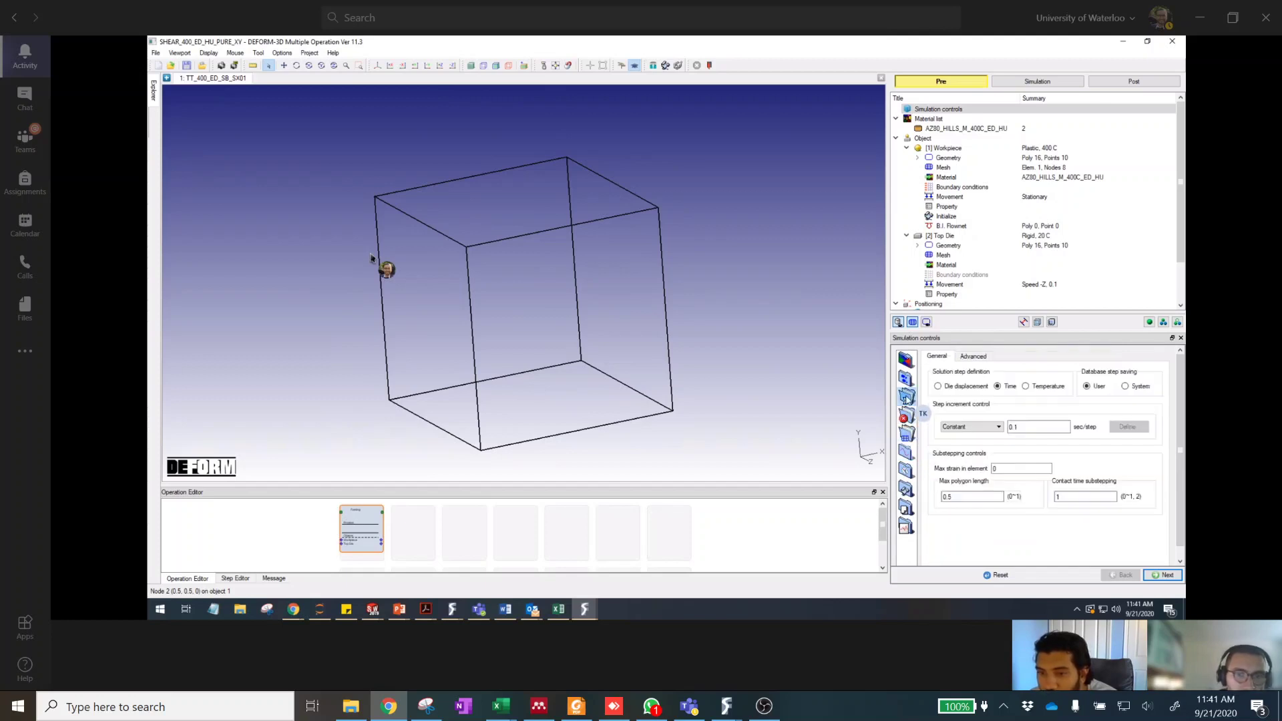
left_click(906, 378)
left_click(906, 360)
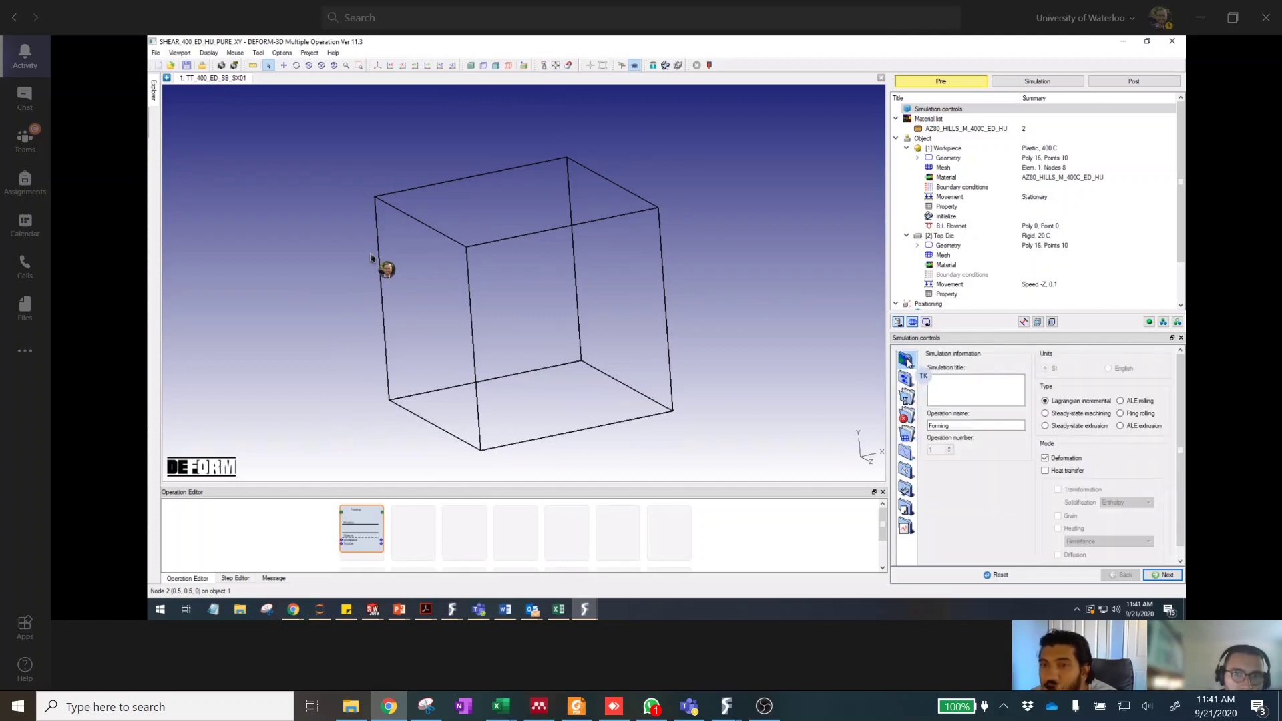
Examine the workpiece's property pages, including thermal, reference, fracture, hardness and the rigid super element parameters.
left_click(965, 208)
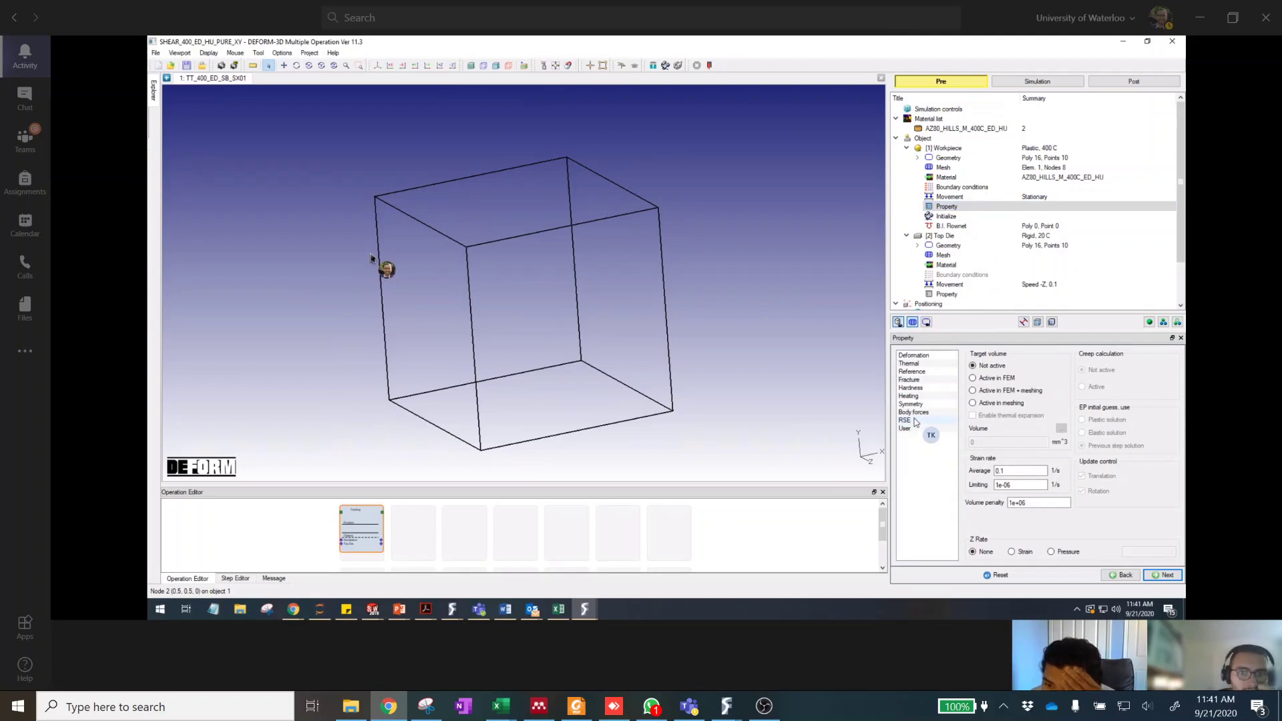
left_click(912, 364)
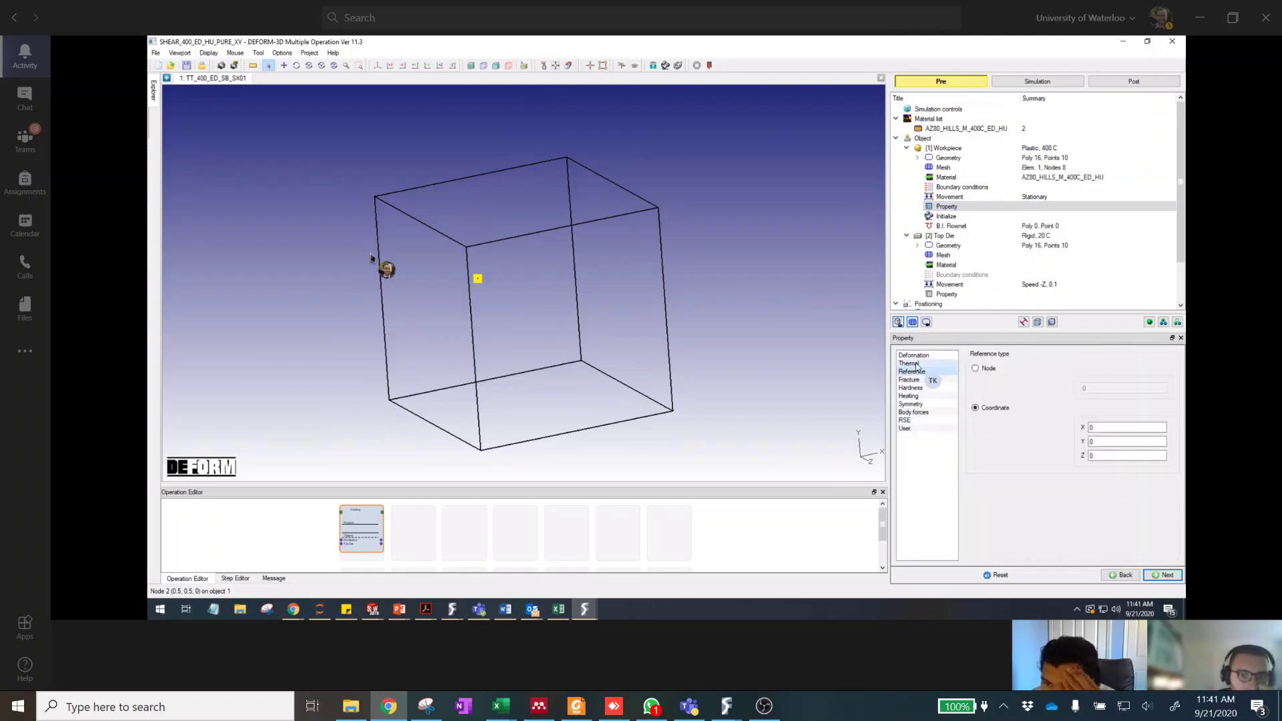
left_click(920, 373)
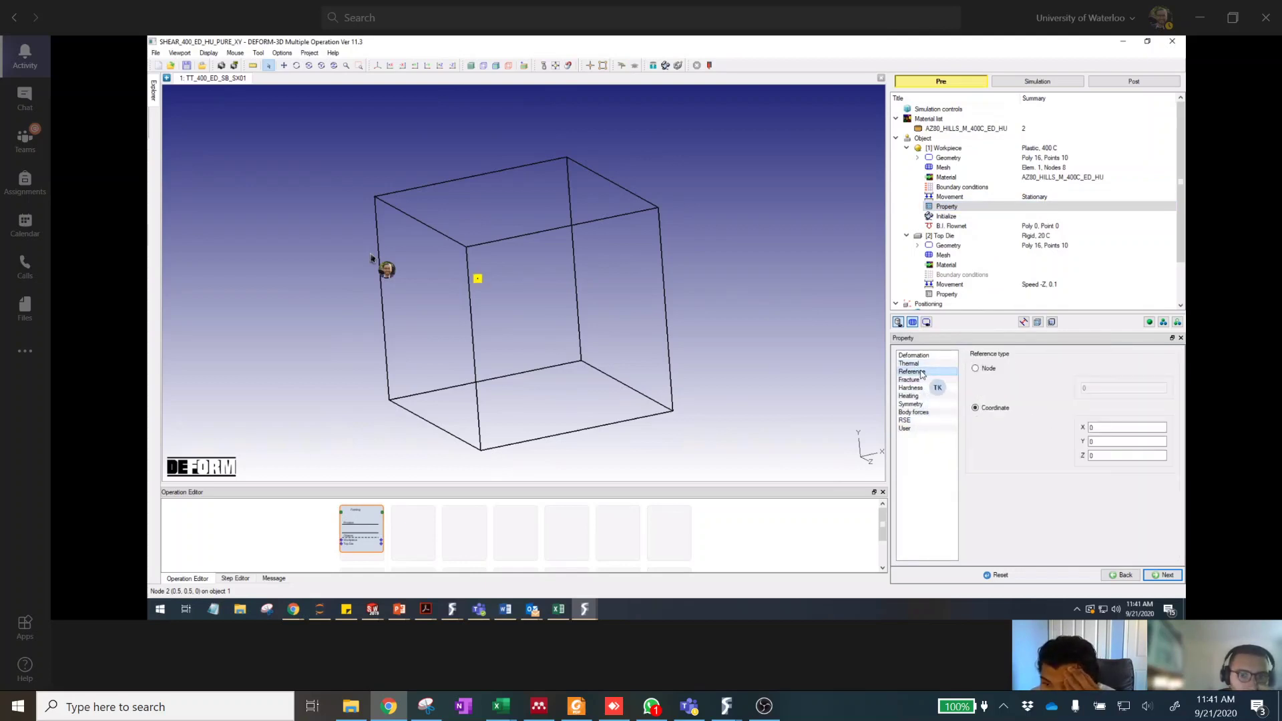
left_click(918, 381)
left_click(915, 388)
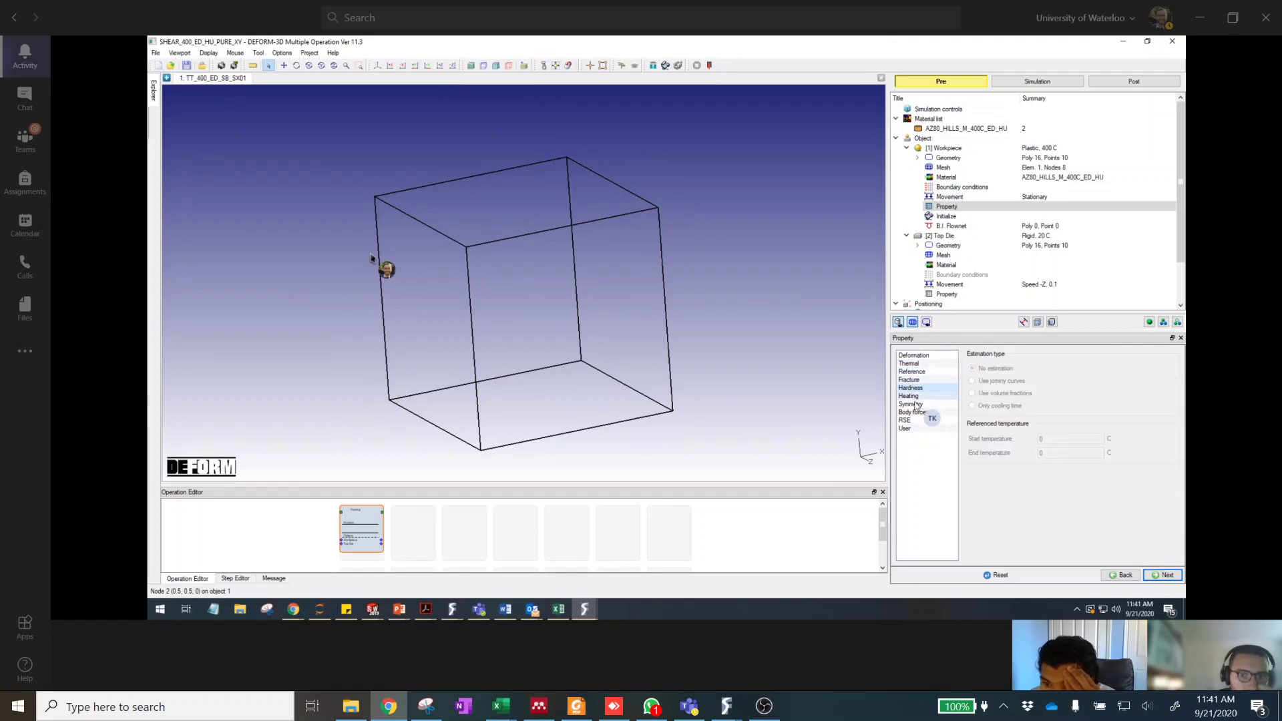
left_click(905, 420)
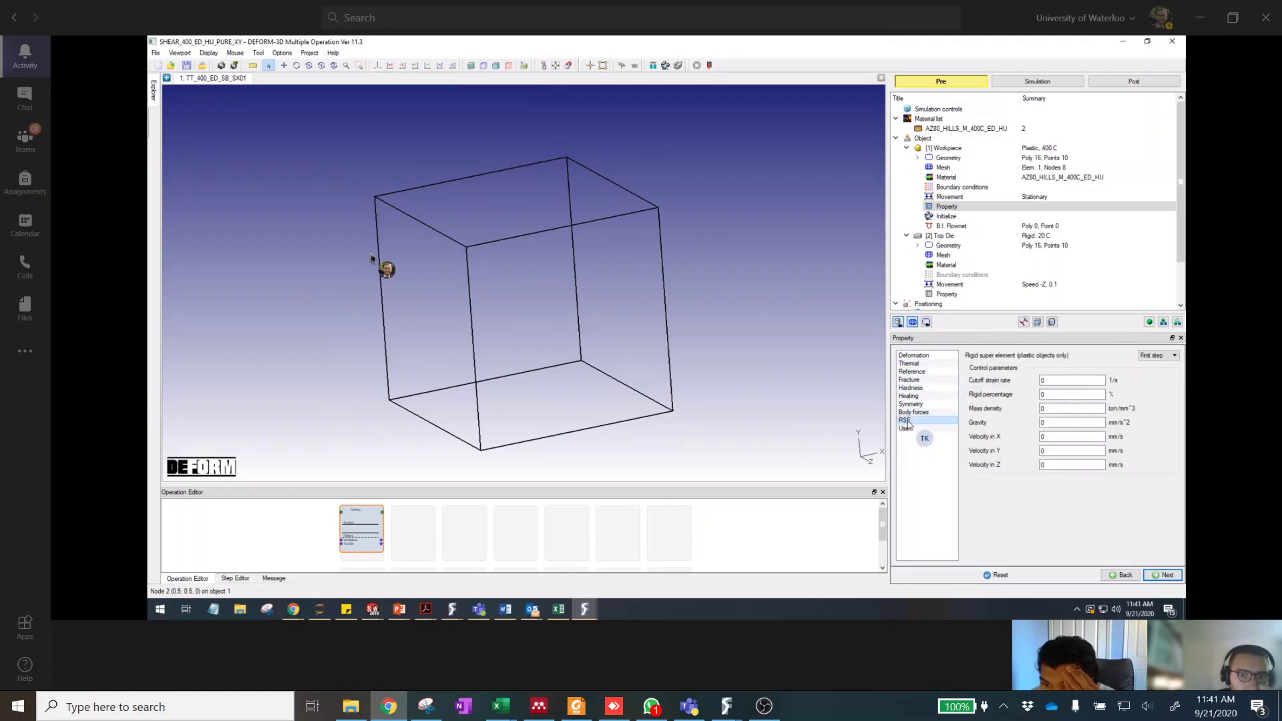
left_click(1046, 382)
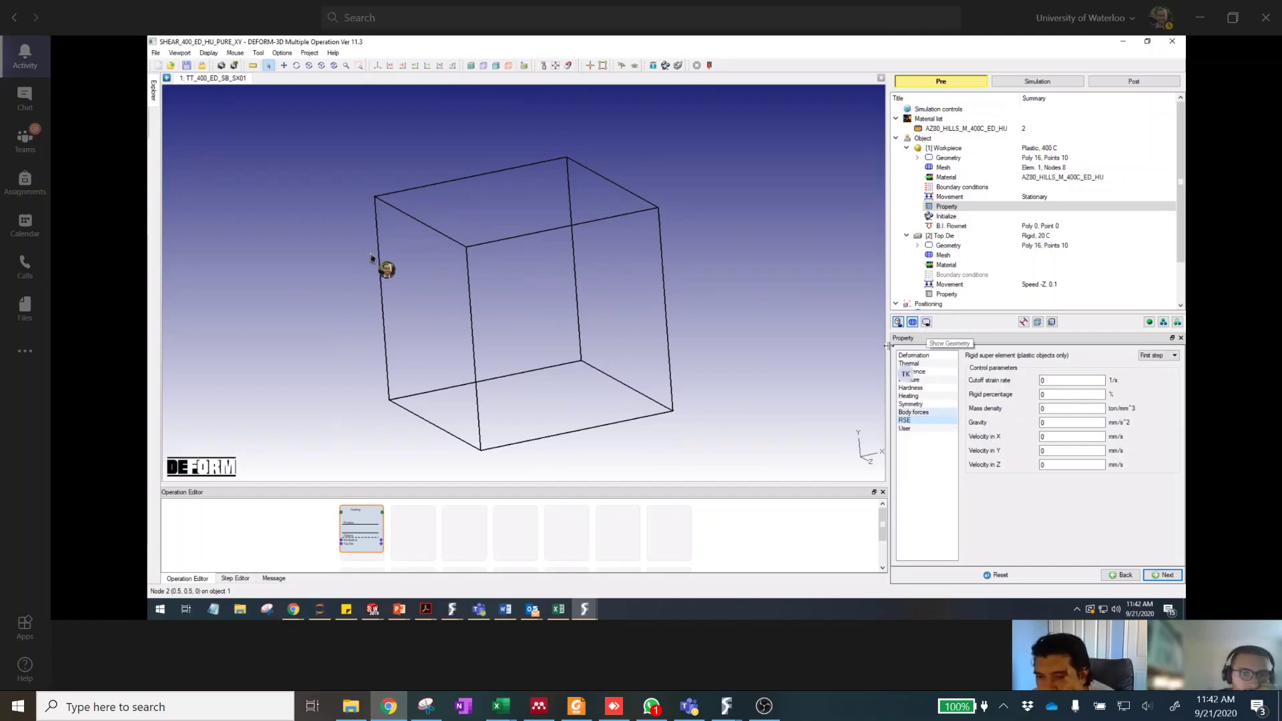
Return to the workpiece's deformation properties by way of its material and movement, and enter 1e-06 as the limiting strain rate.
left_click(947, 177)
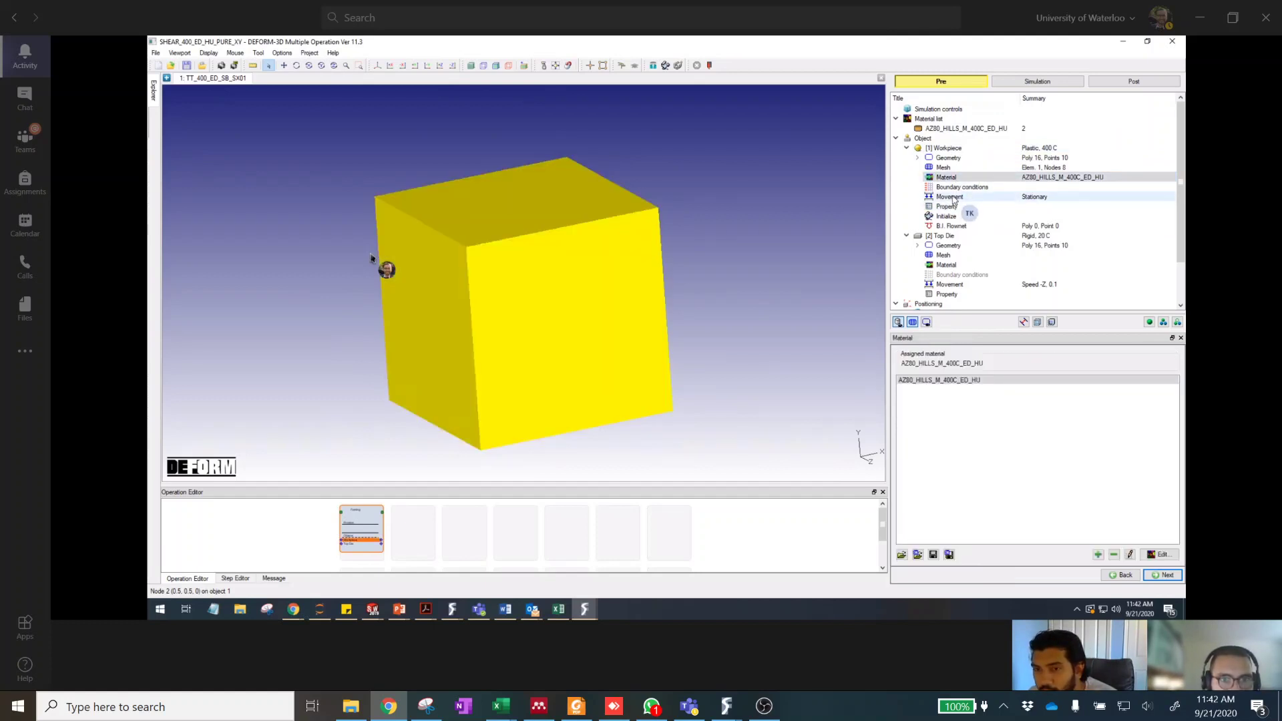
left_click(949, 197)
left_click(954, 206)
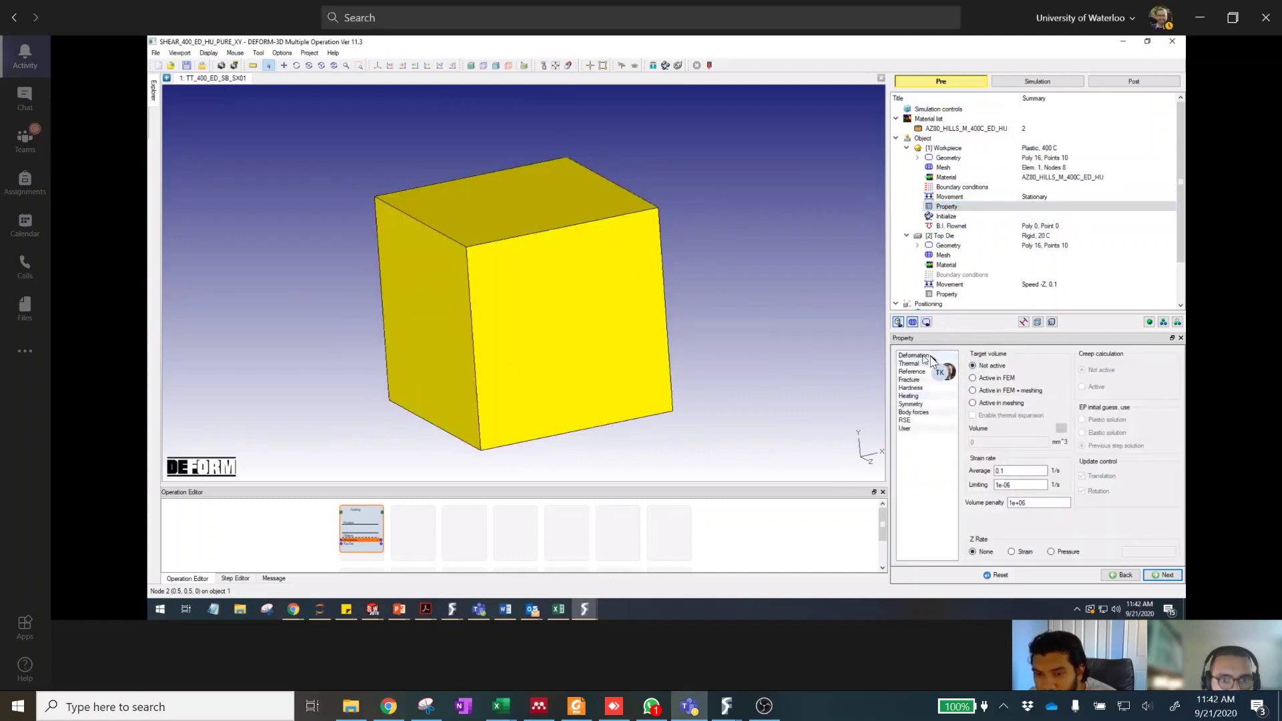
left_click(926, 356)
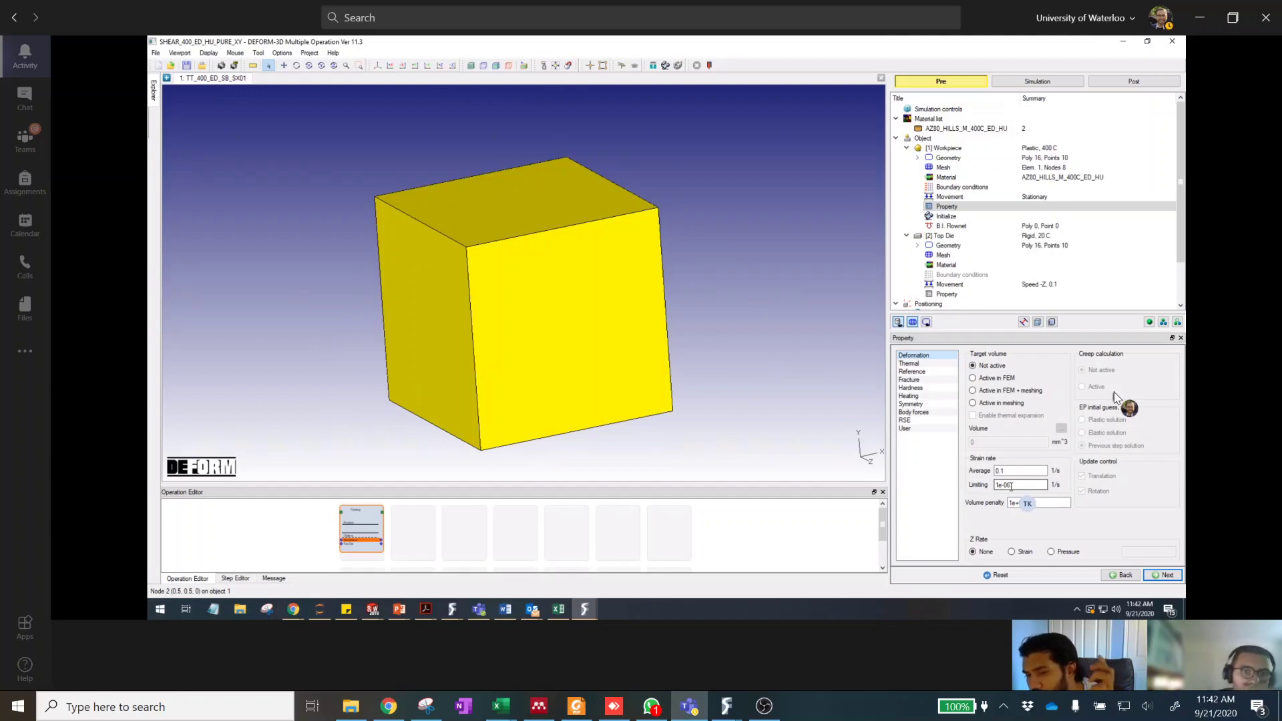
type("06")
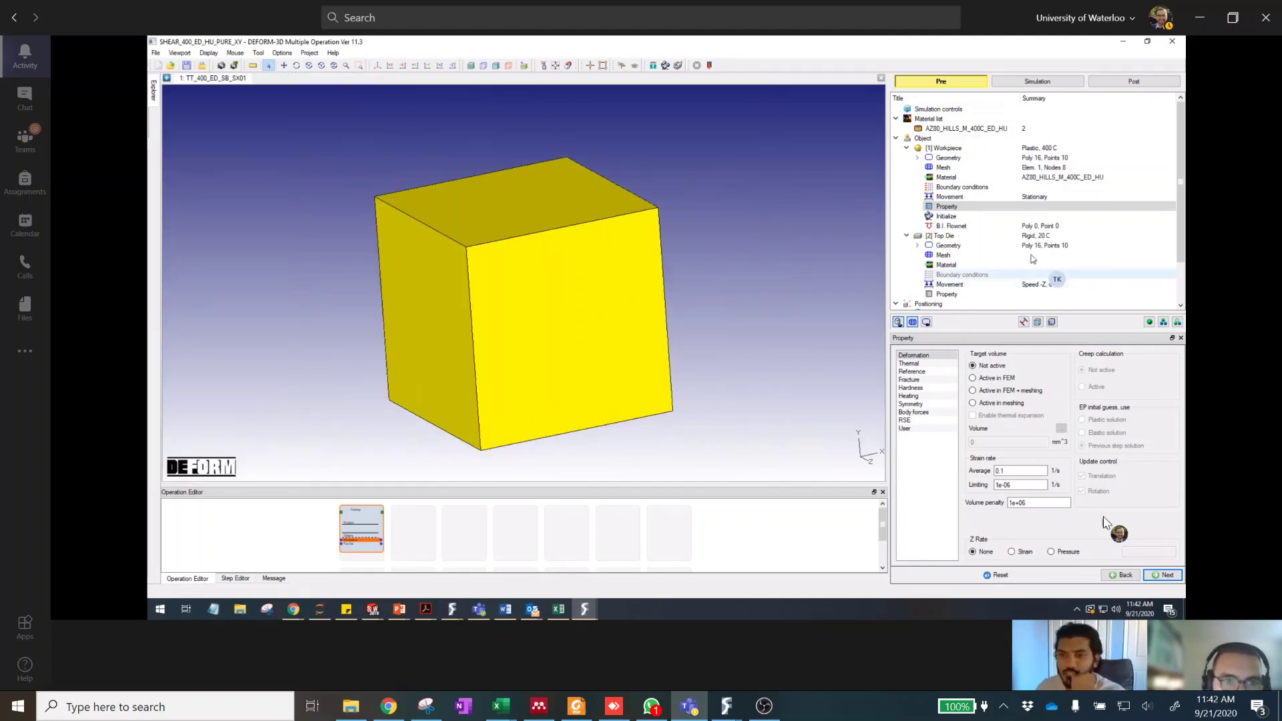
Open the workpiece material for editing, inspect the 0.001 strain rate entry of its flow stress data and cancel out of the table.
left_click(953, 179)
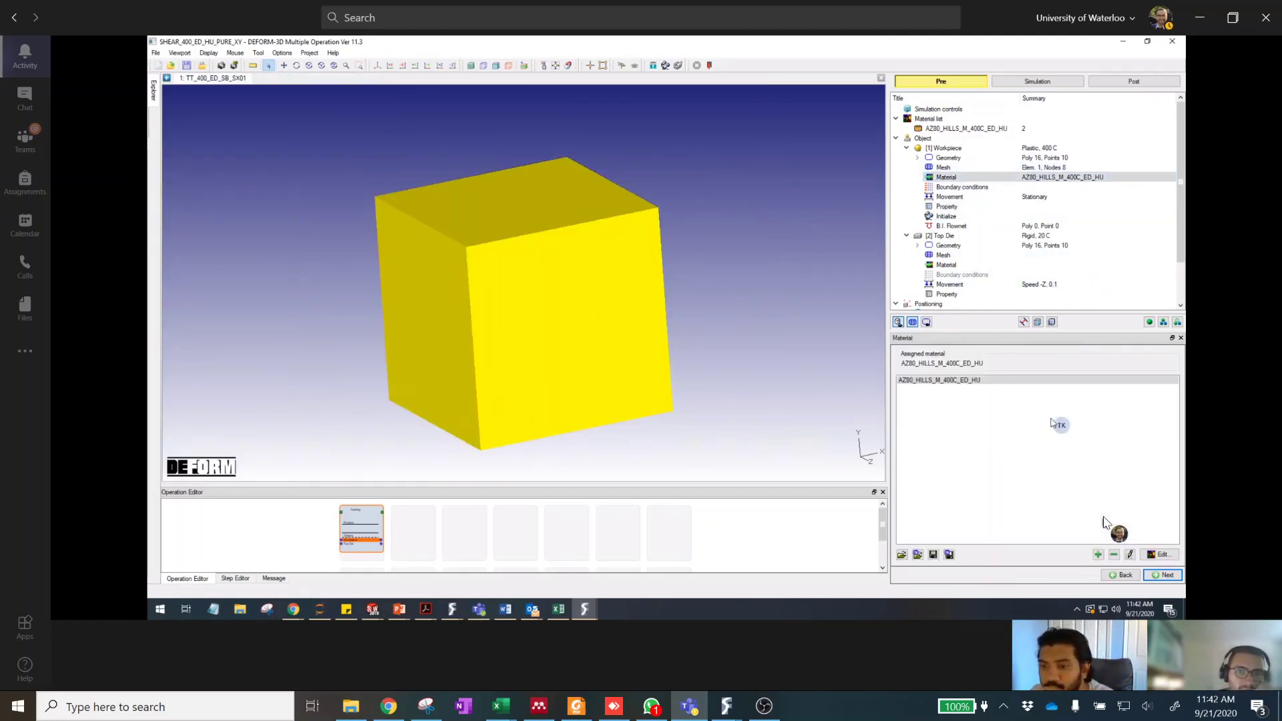
left_click(1160, 554)
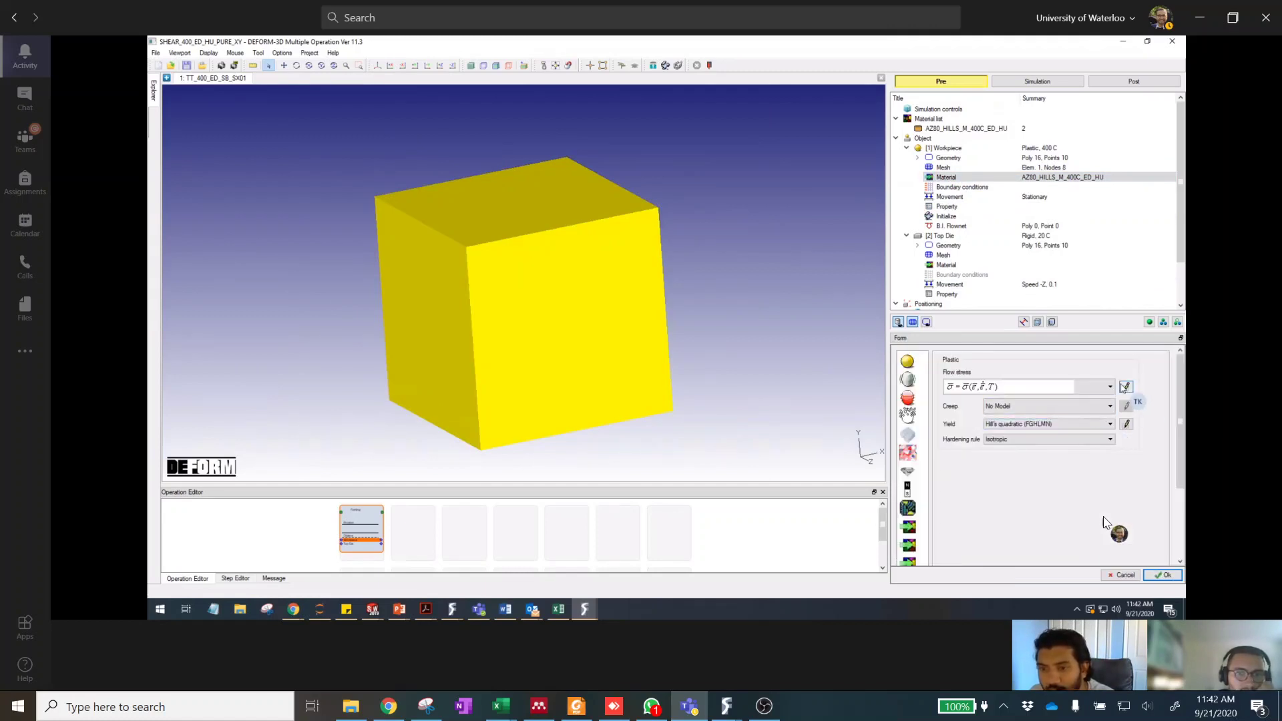
left_click(1127, 388)
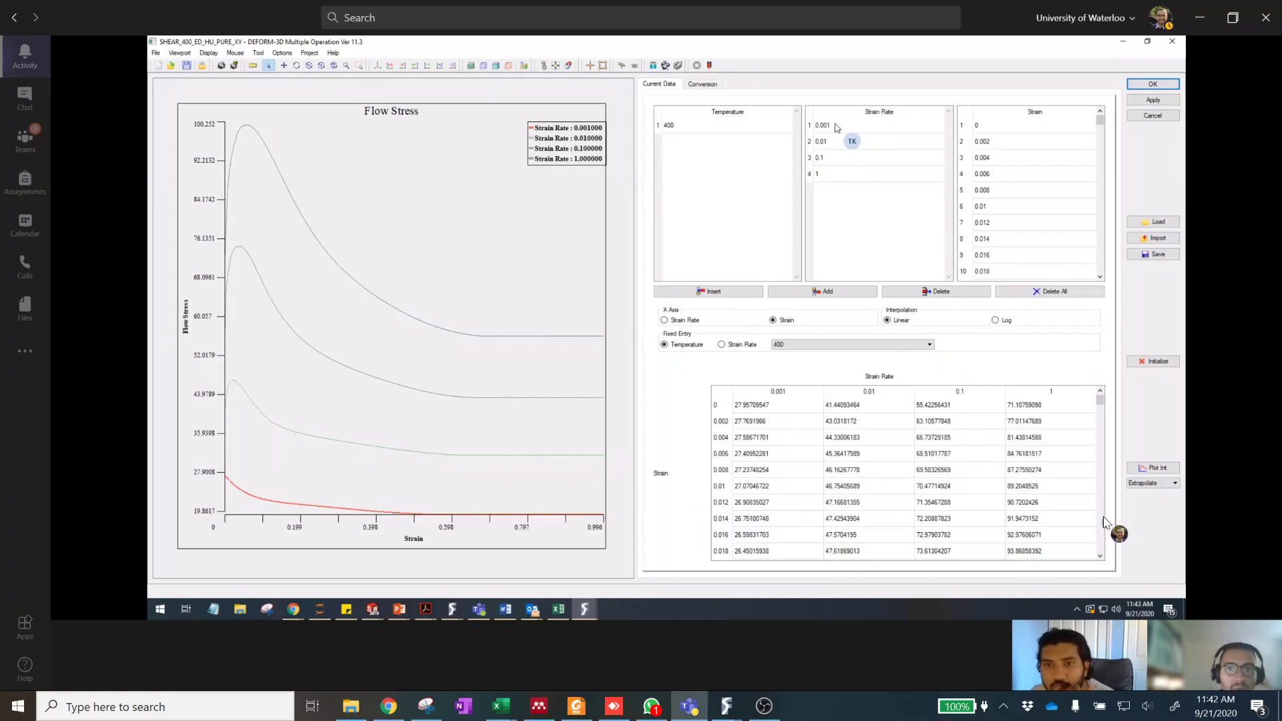
left_click(834, 127)
right_click(848, 129)
left_click(1159, 118)
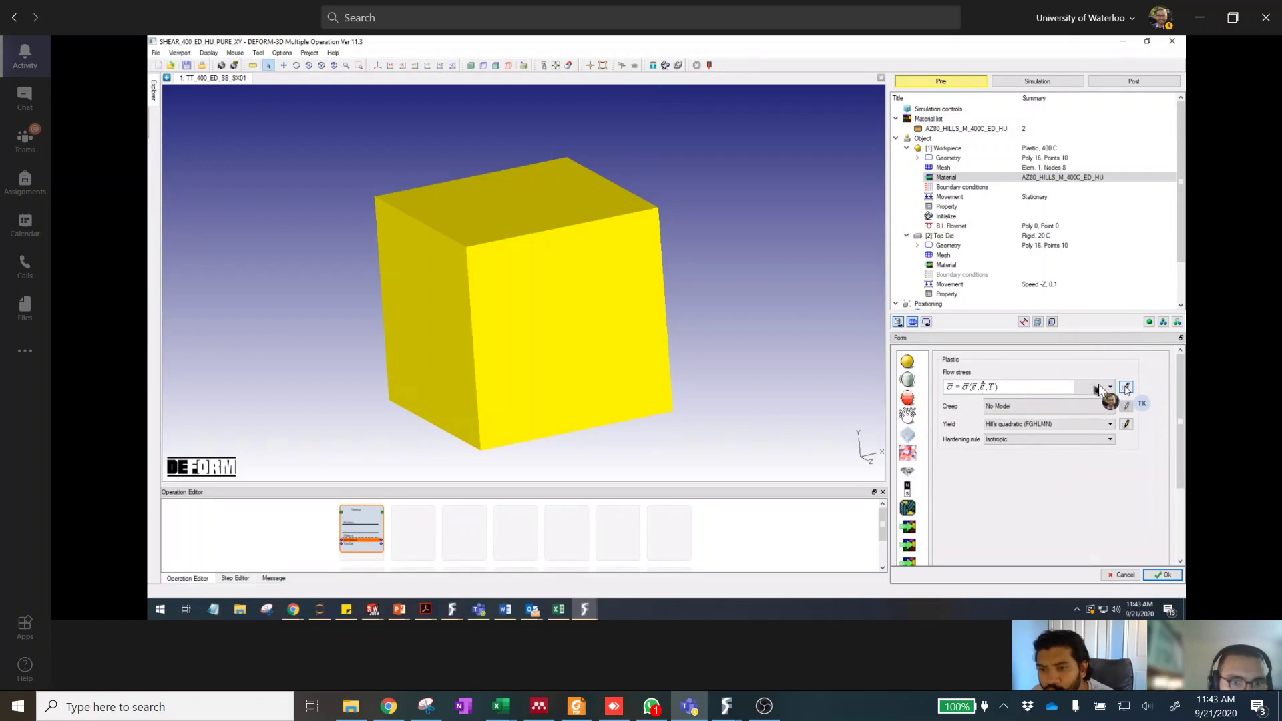
Try the flow stress model based on strain, atom and temperature, view its table, and restore the model based on strain, strain rate and temperature.
left_click(1109, 387)
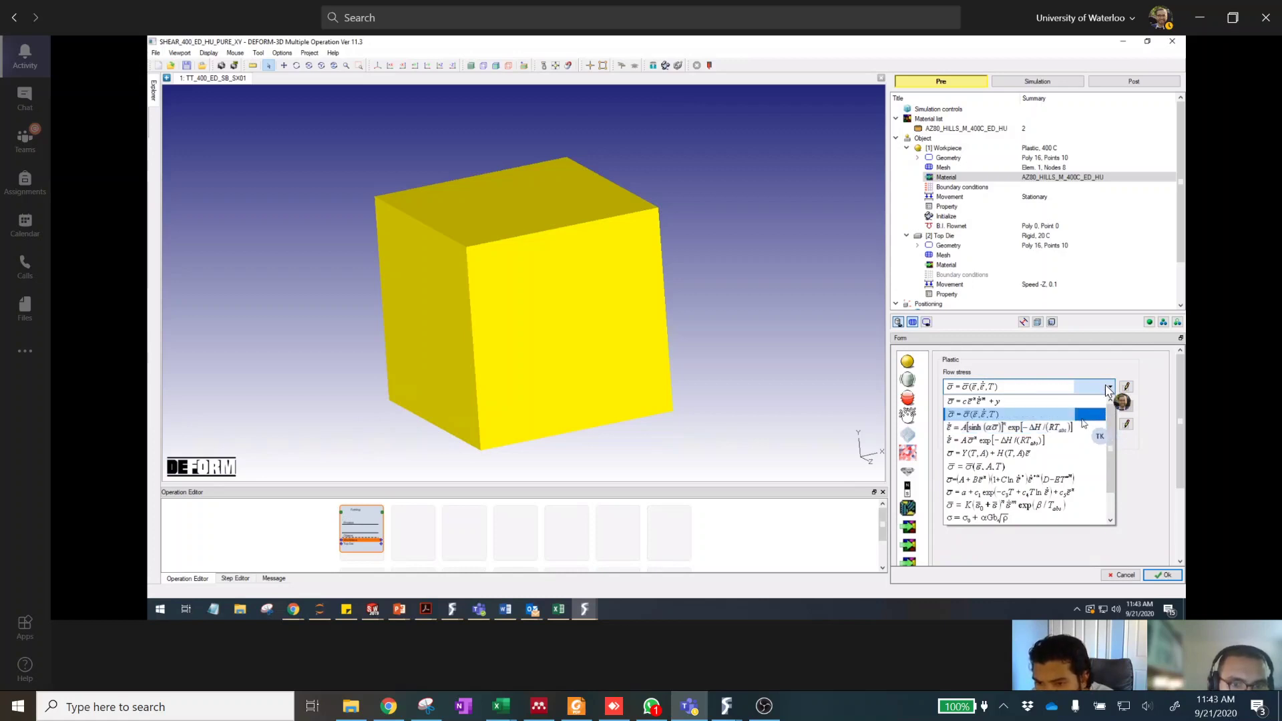
scroll(1081, 425, "down", 1)
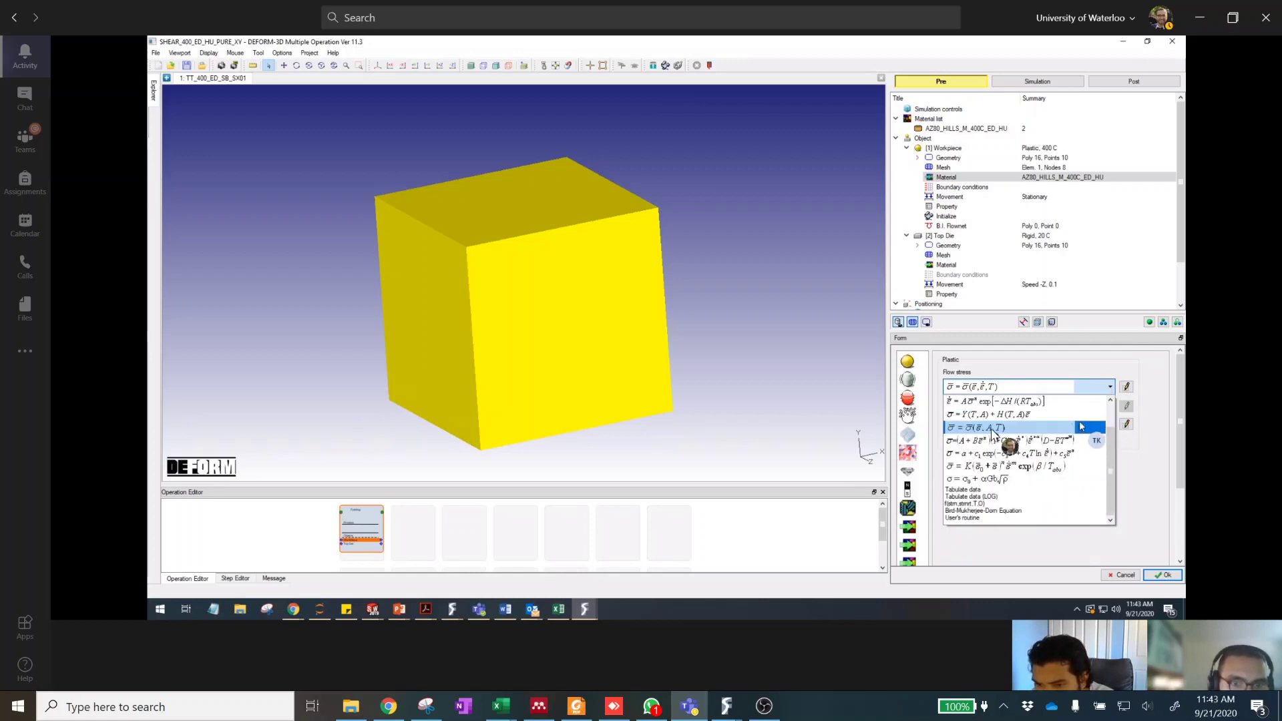
left_click(1050, 427)
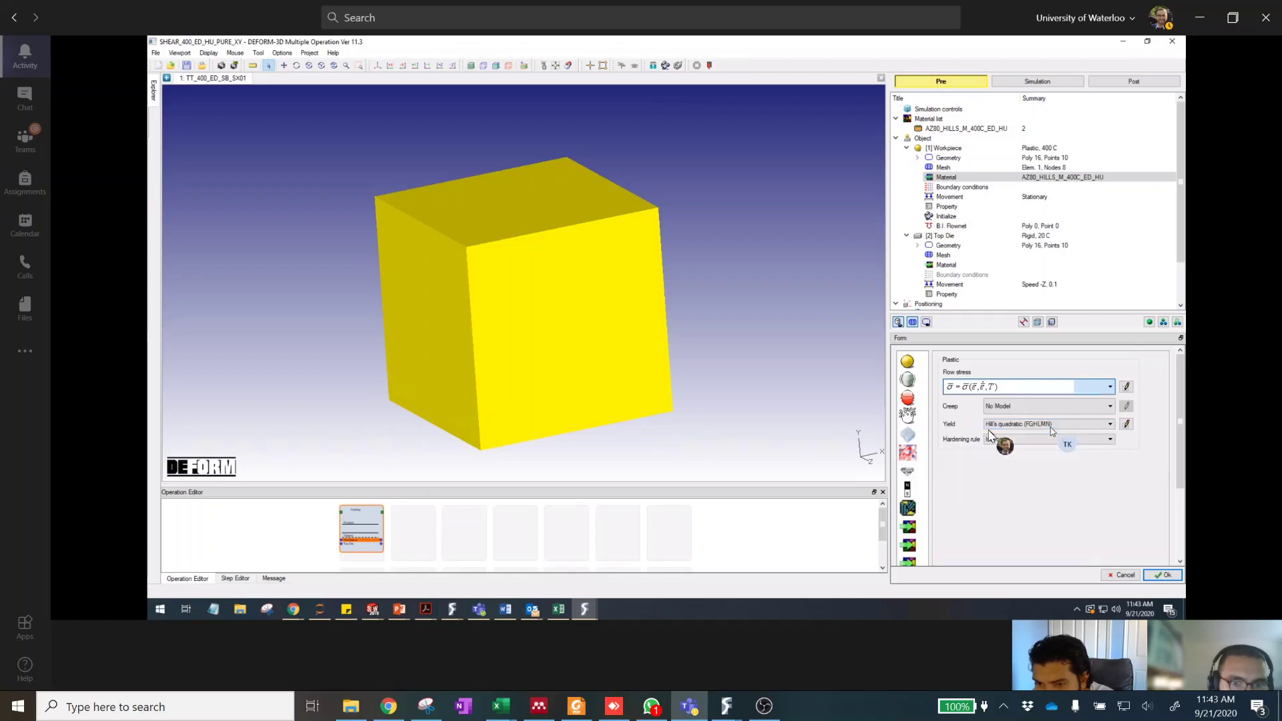
left_click(1126, 387)
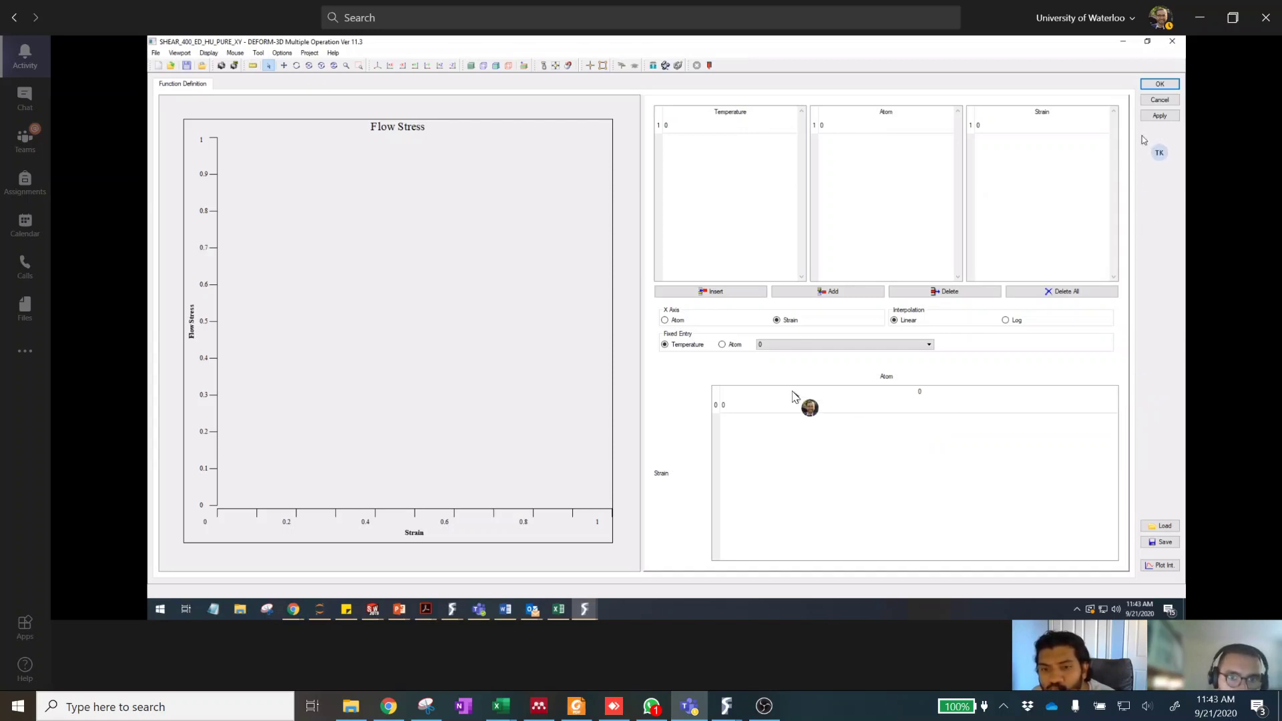
left_click(1158, 100)
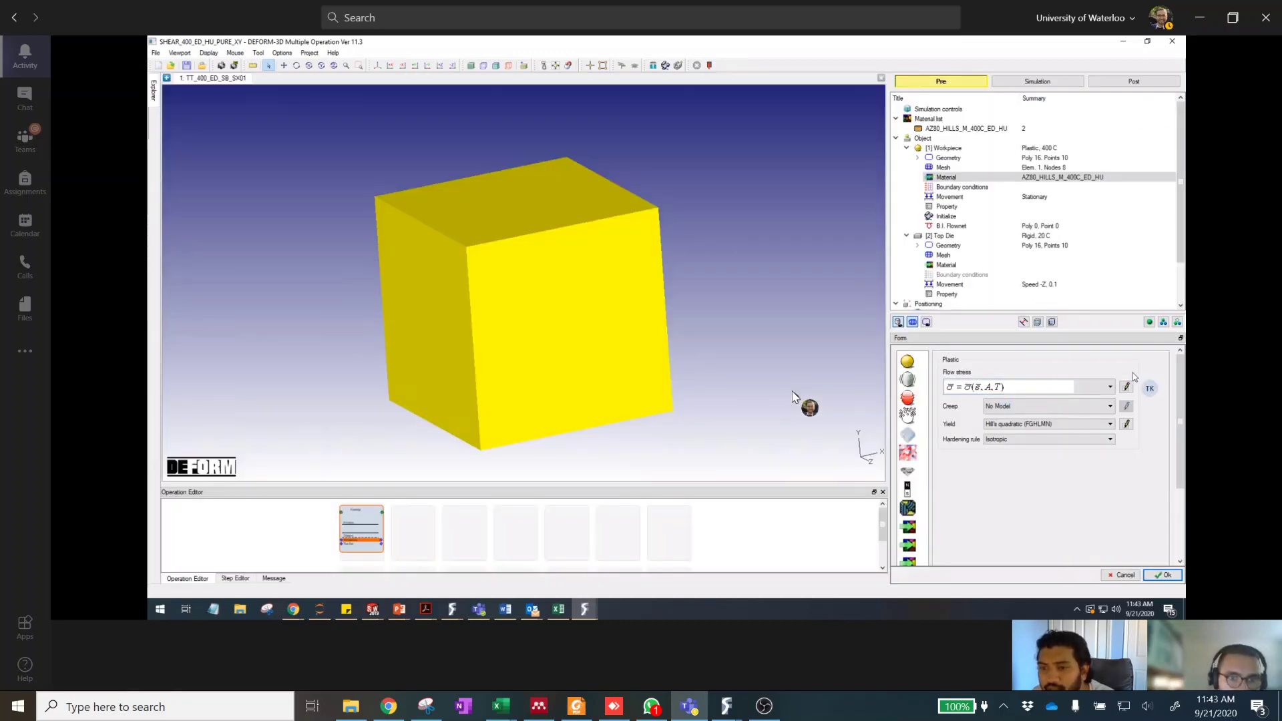
left_click(1109, 387)
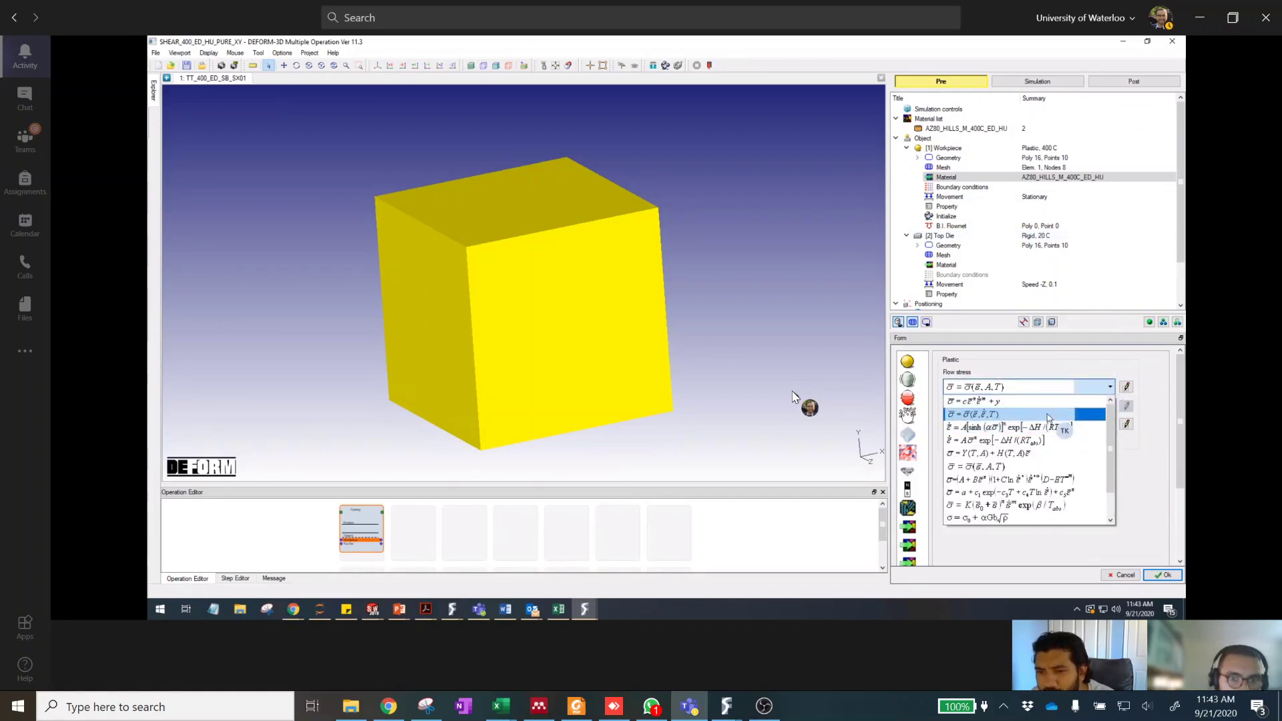
left_click(1055, 414)
Delete the 0.001, 0.01 and 1 strain rates from the material's flow stress data, keeping only the 0.1 entry.
left_click(1125, 387)
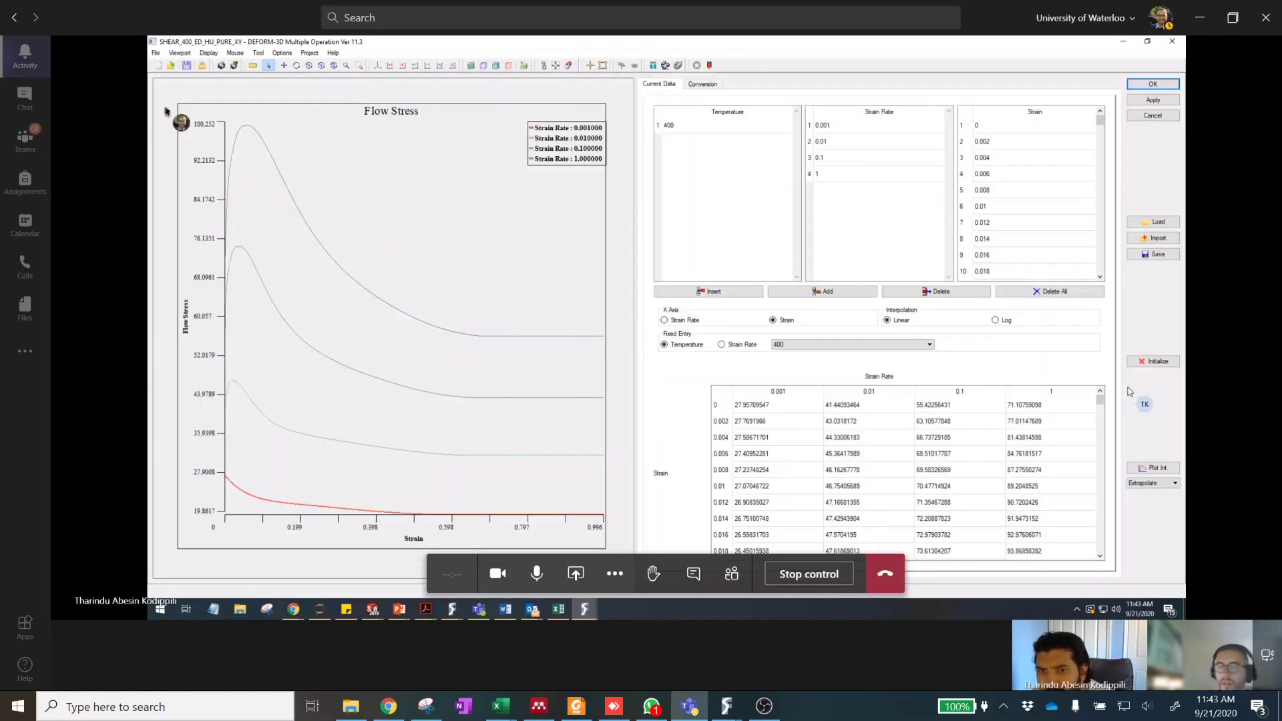
right_click(833, 126)
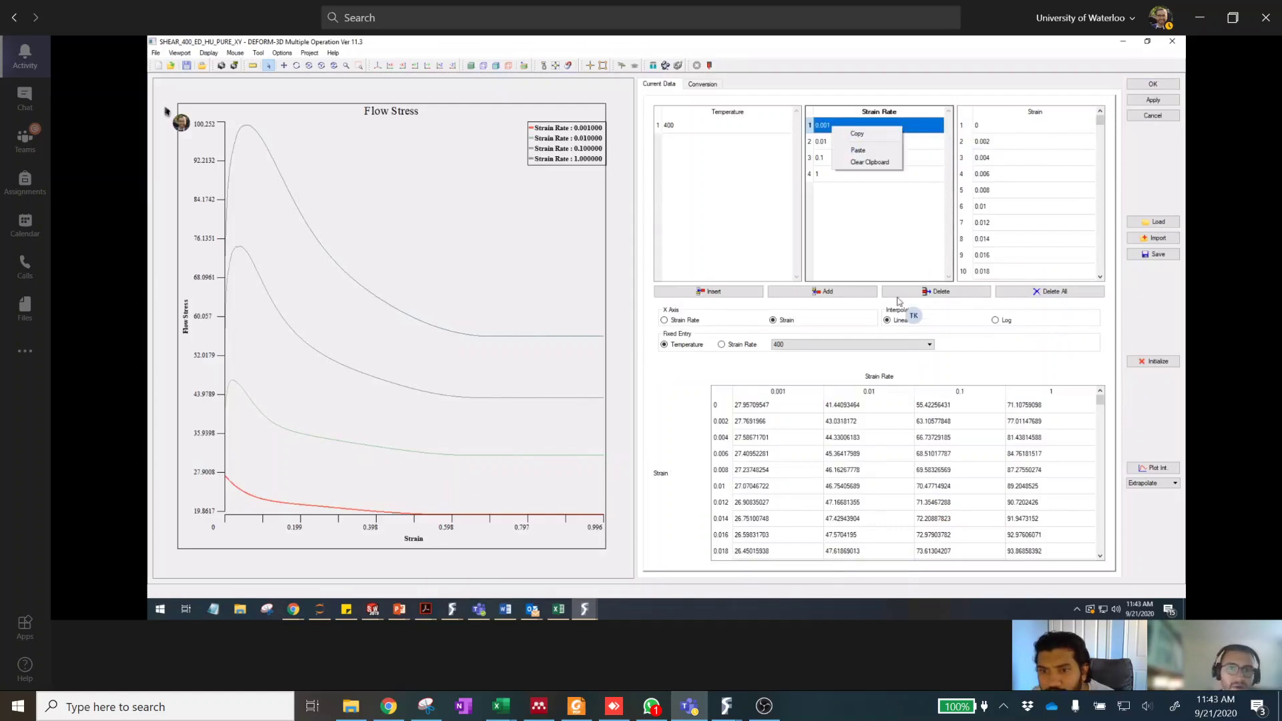
left_click(926, 291)
left_click(881, 127)
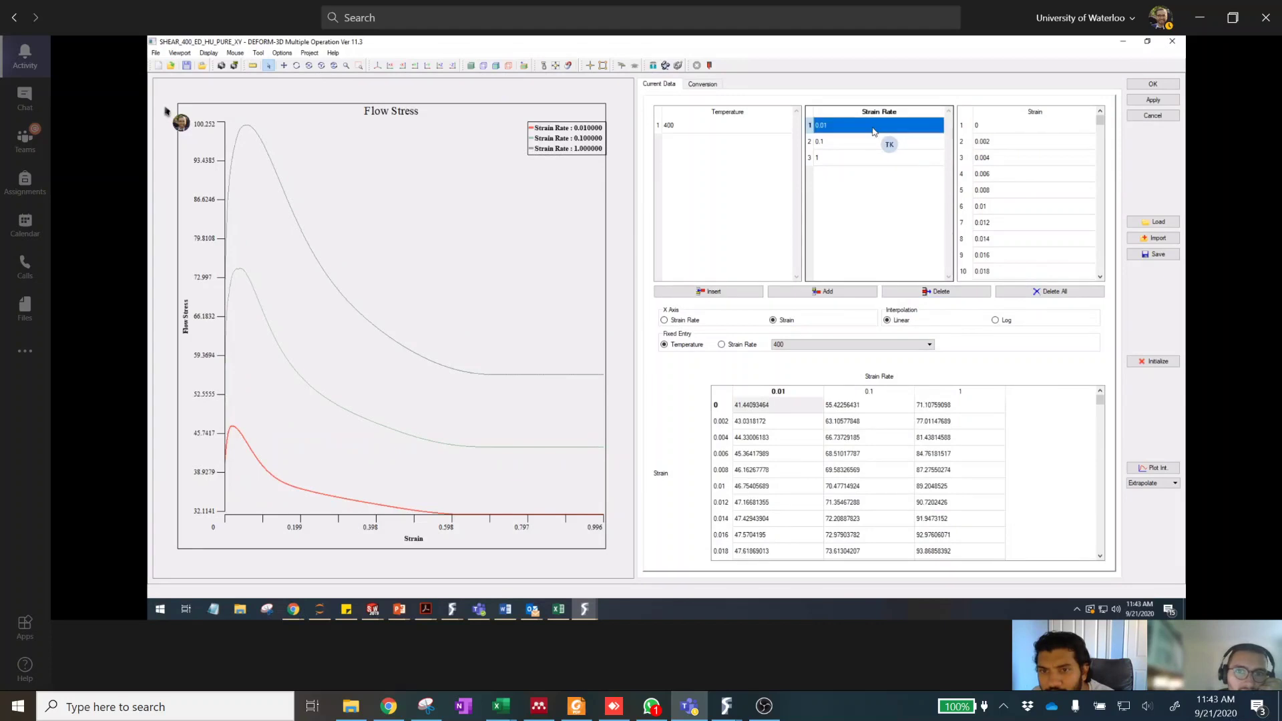
left_click(934, 292)
left_click(868, 143)
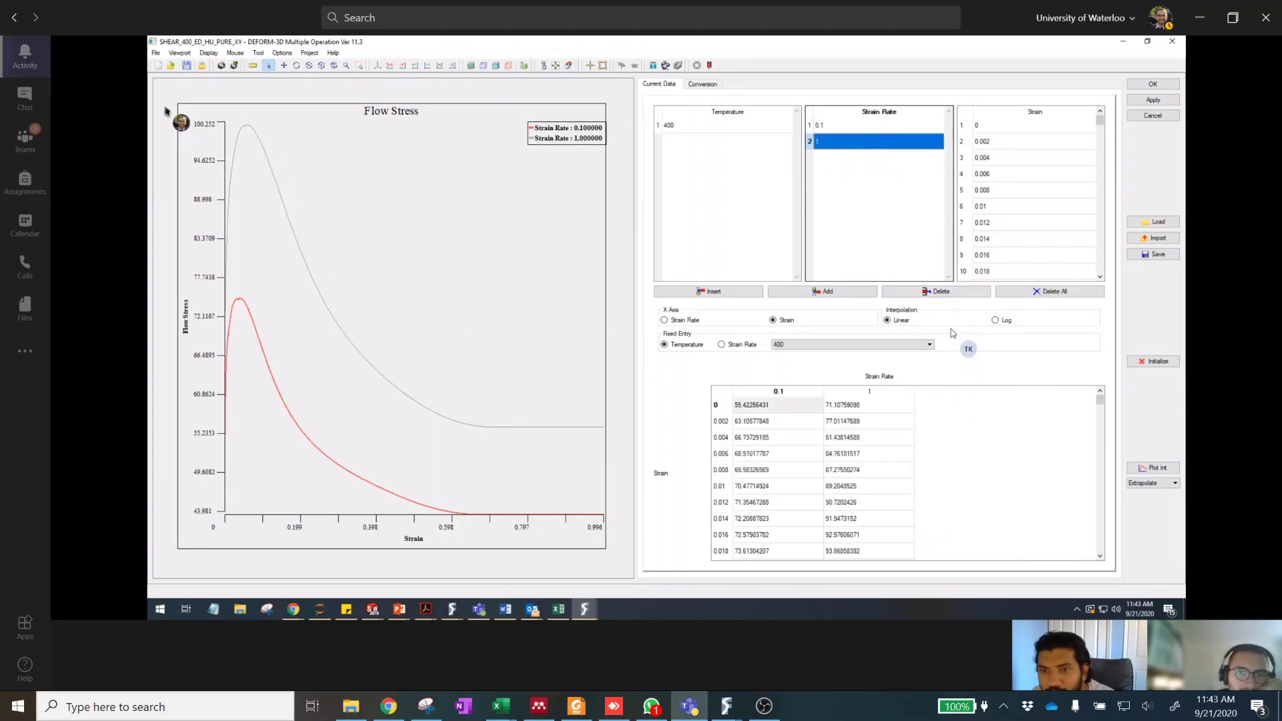
left_click(946, 292)
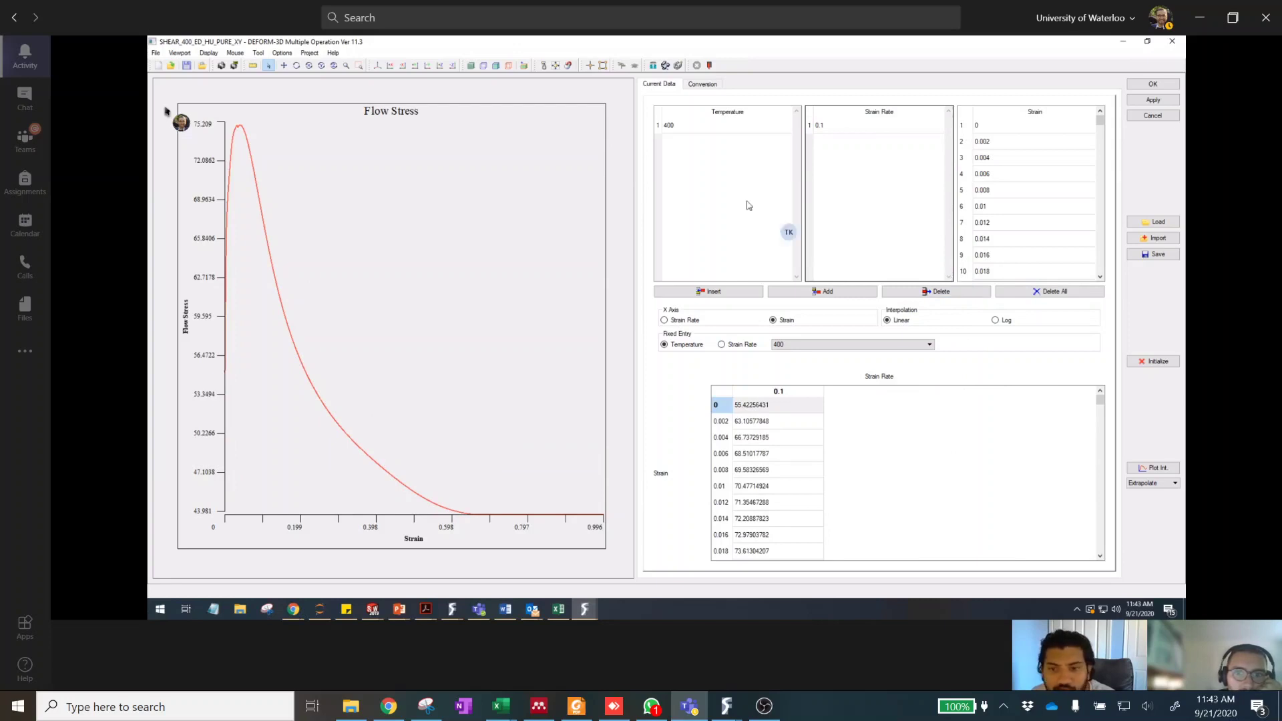
Apply and accept the reduced flow stress data, and save the project.
left_click(1149, 101)
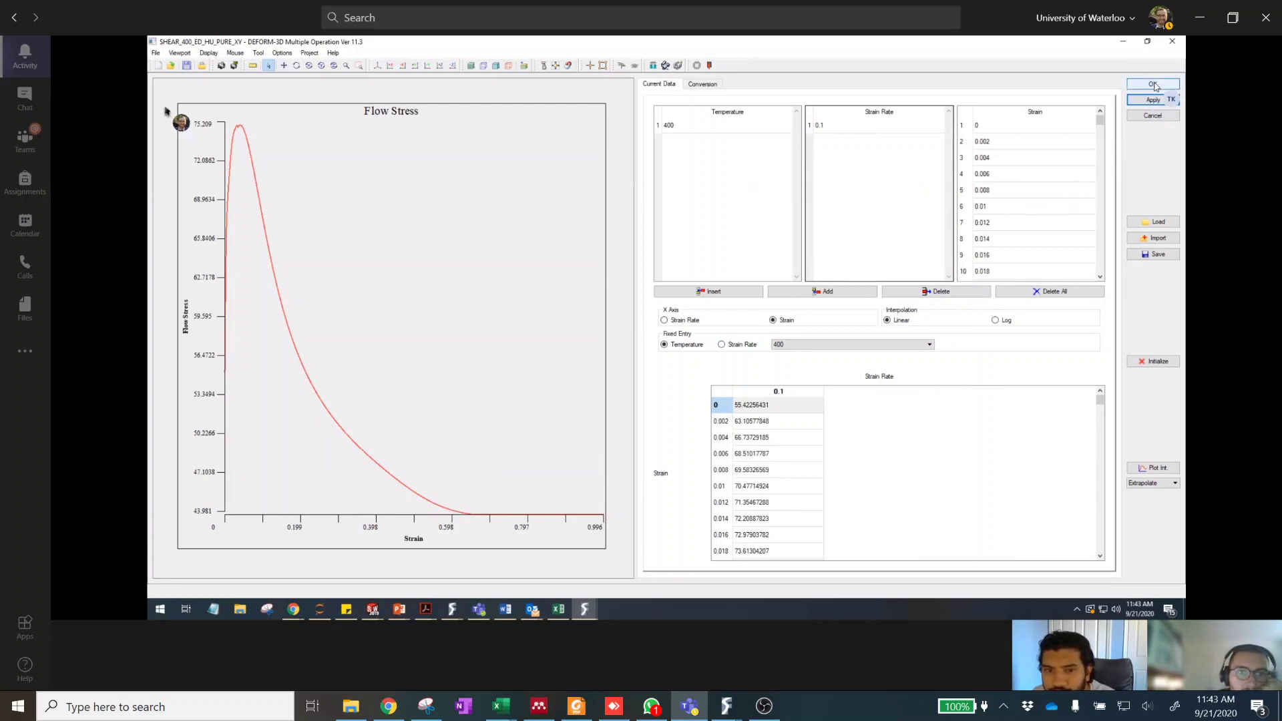
left_click(1153, 86)
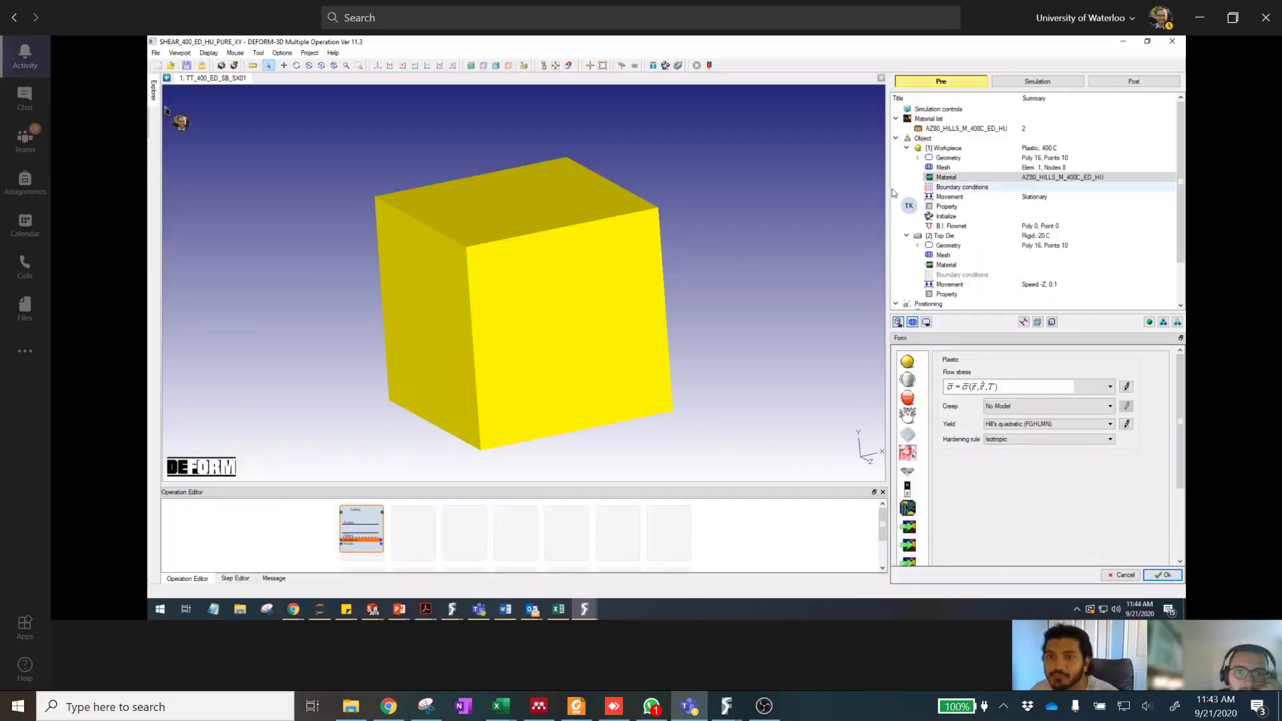
left_click(186, 66)
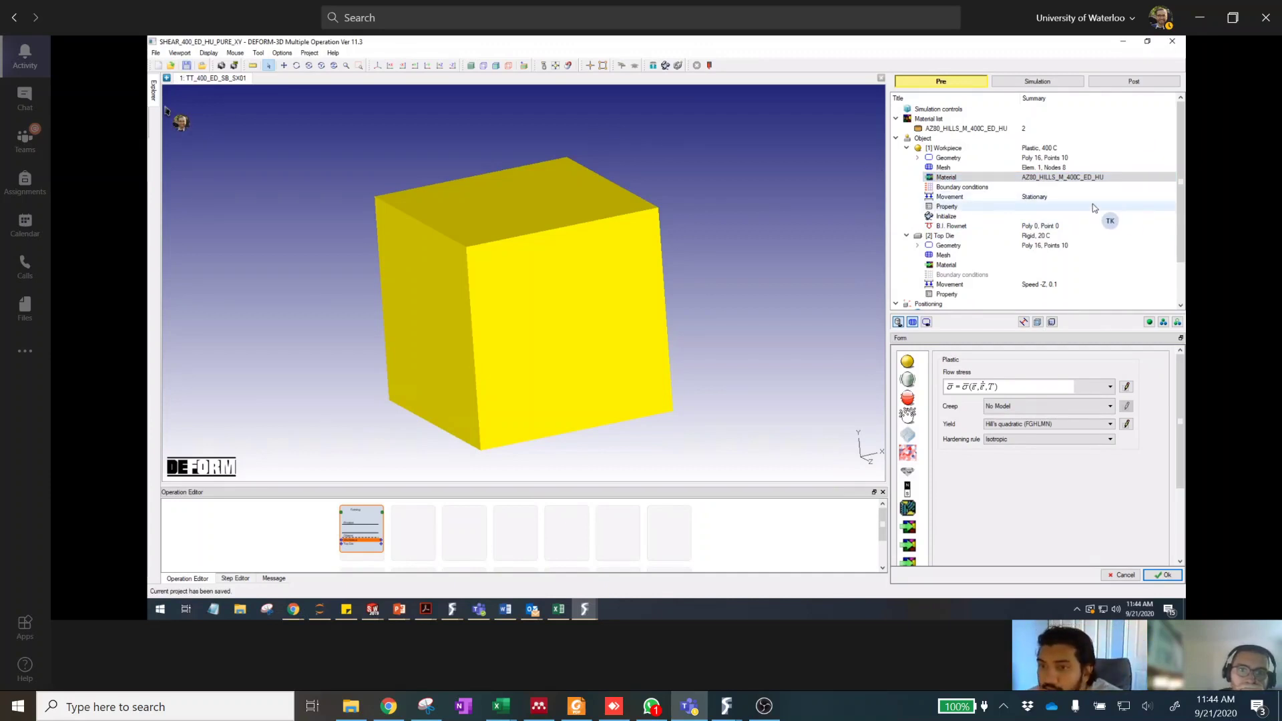
Accept the workpiece's material settings with isotropic hardening and generate the simulation database.
left_click(991, 177)
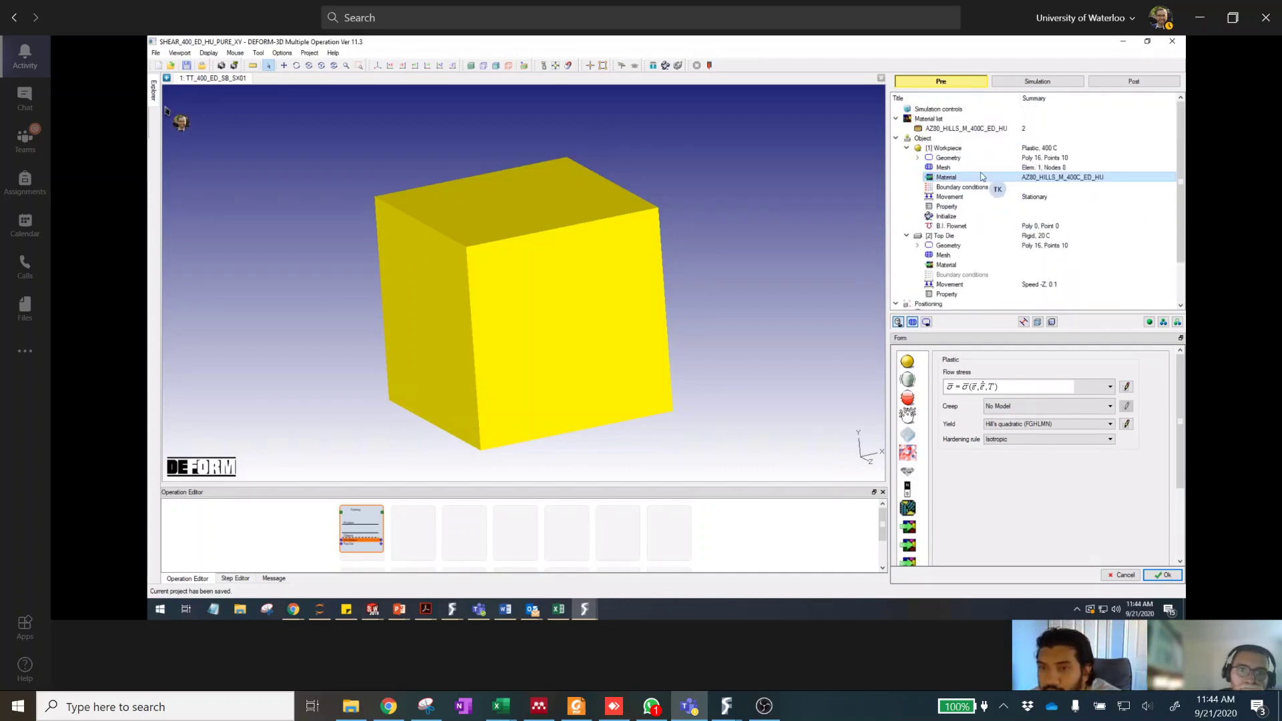
left_click(1095, 440)
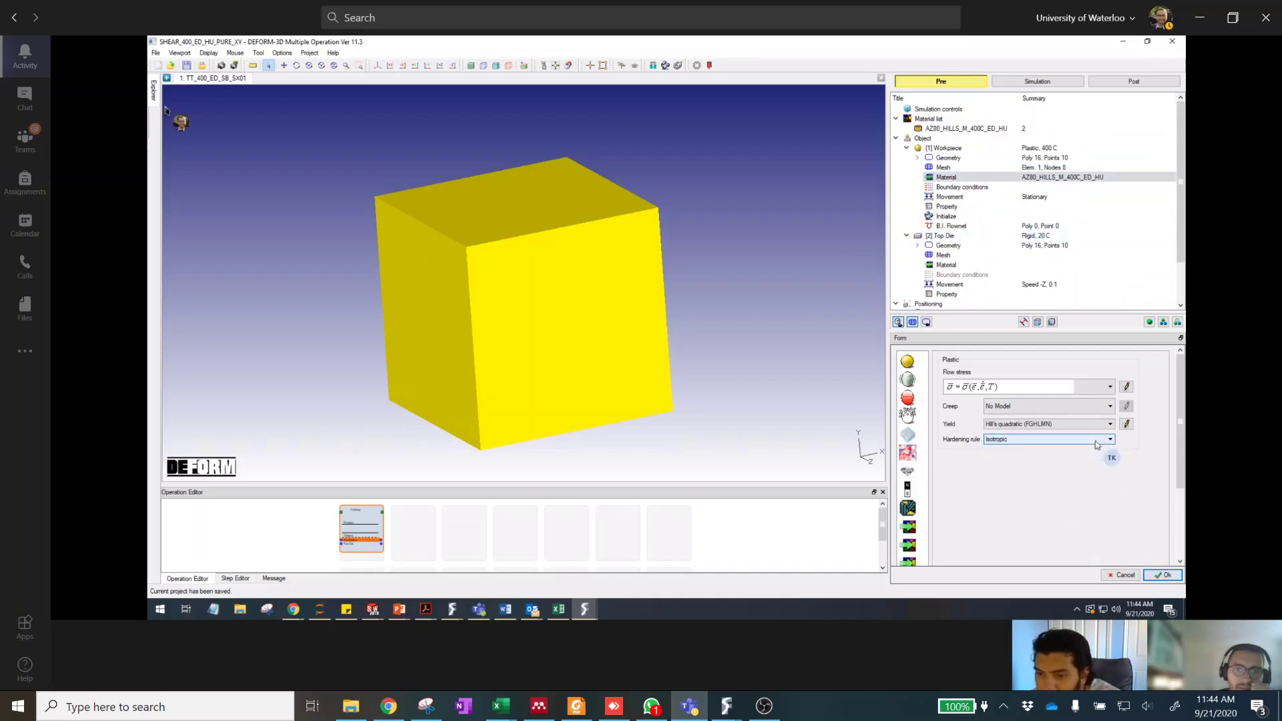
left_click(1165, 574)
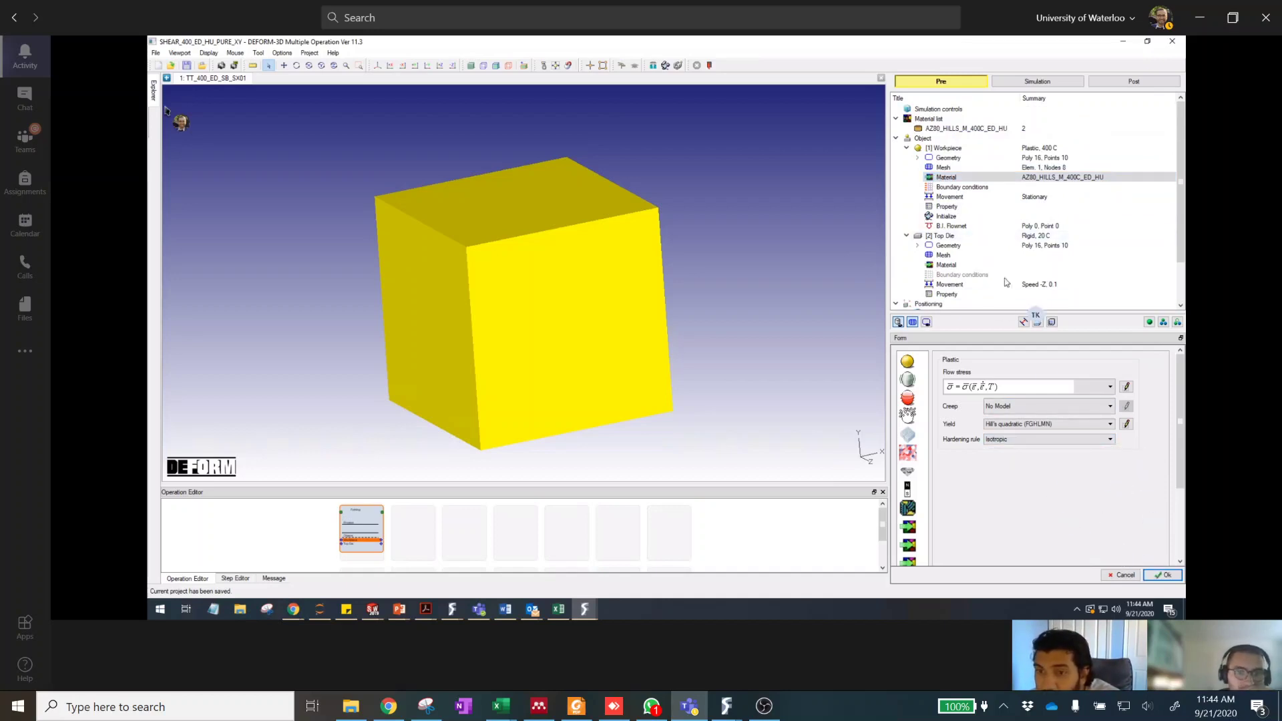
scroll(996, 266, "down", 2)
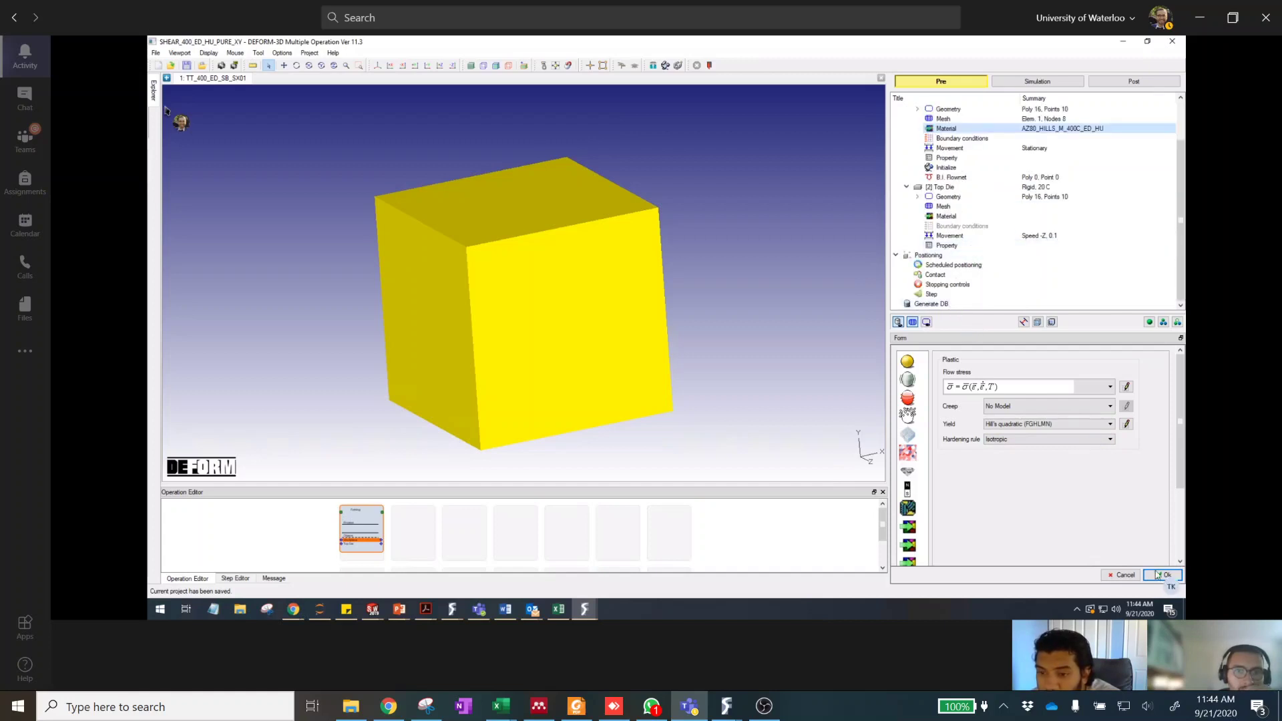
left_click(954, 304)
left_click(938, 411)
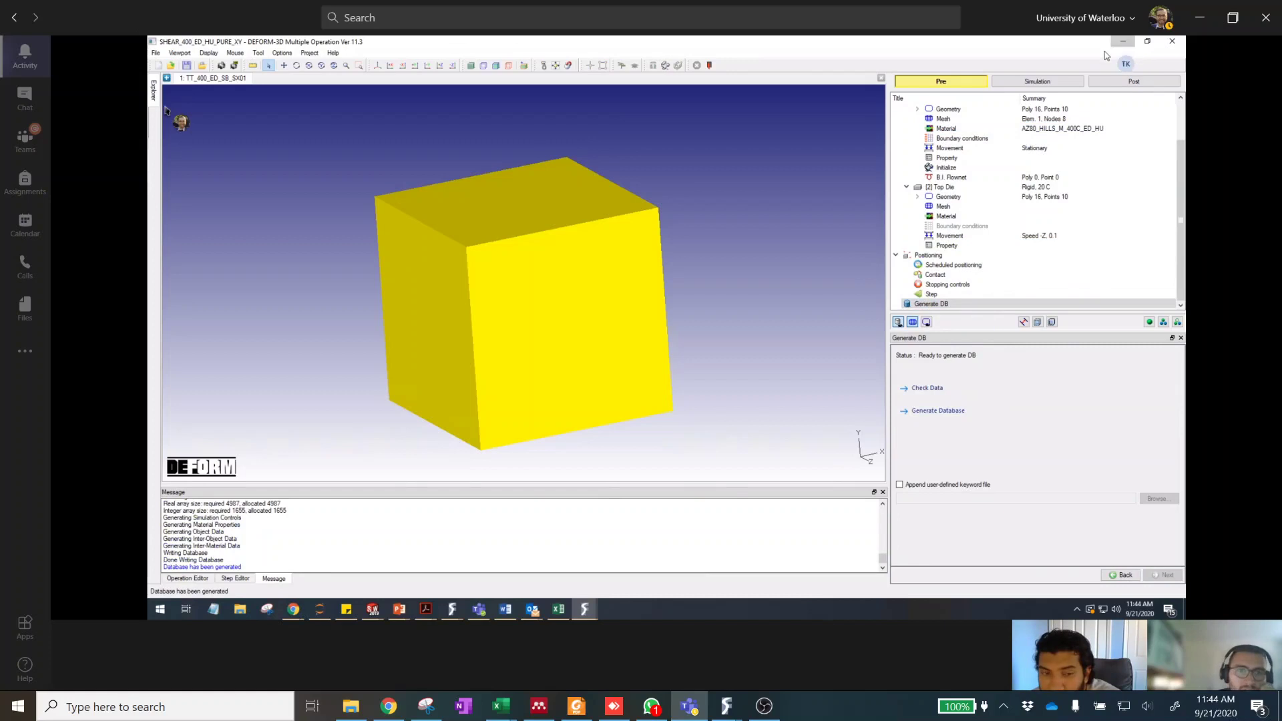
Switch to the DEFORM main window and run the simulation for the SHEAR_400_ED_HU_PURE_XY database.
left_click(1122, 42)
left_click(443, 99)
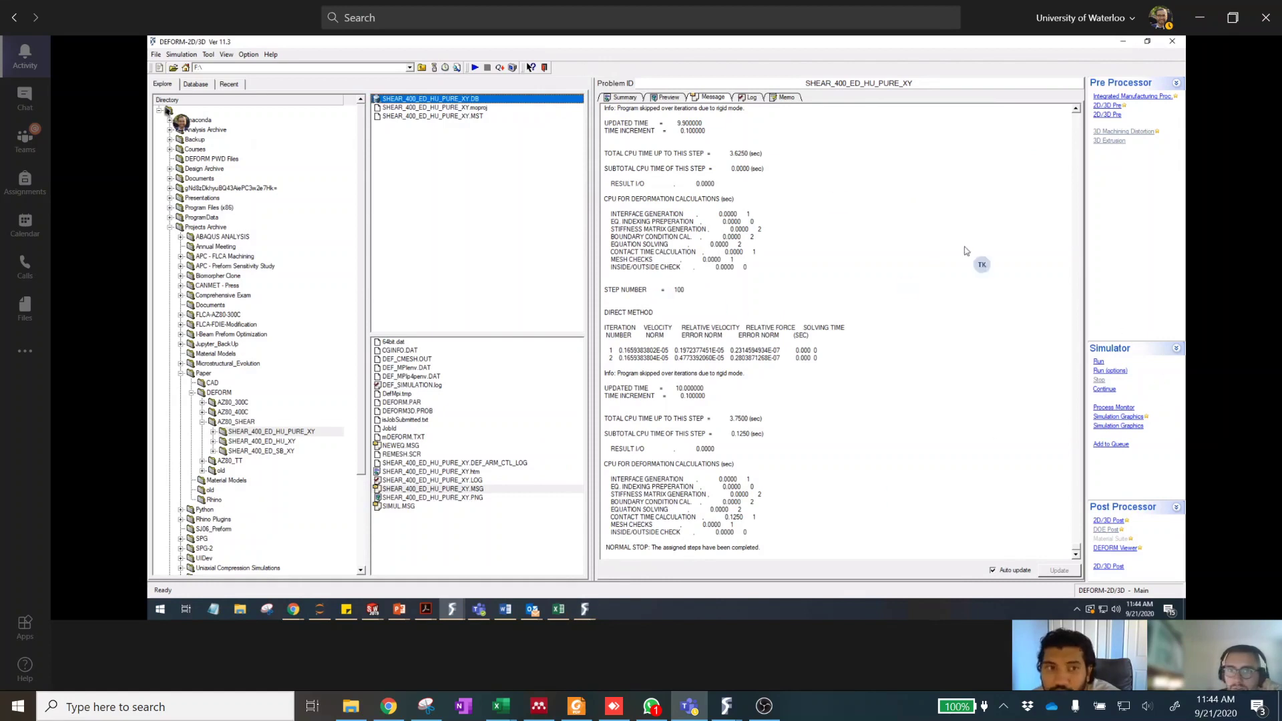
left_click(1098, 362)
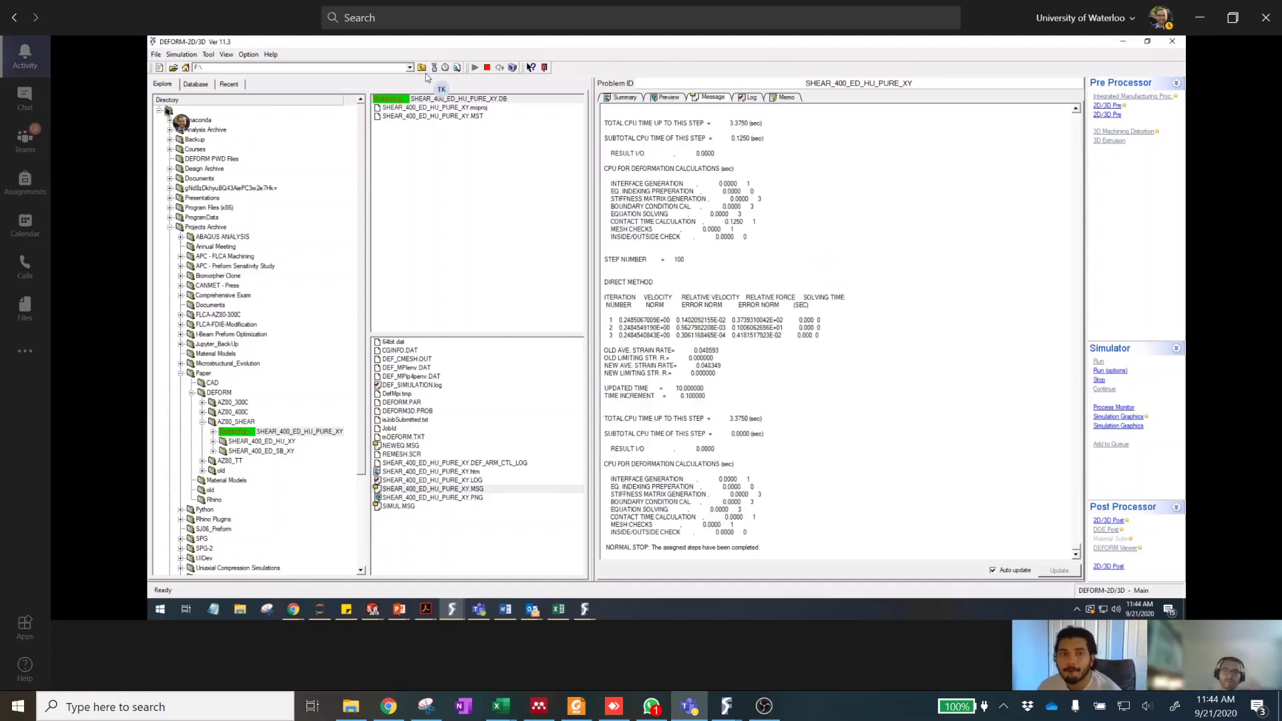
Open the SHEAR_400_ED_HU_PURE_XY database in the 2D/3D post-processor and display the workpiece without the top die at step 31.
left_click(470, 98)
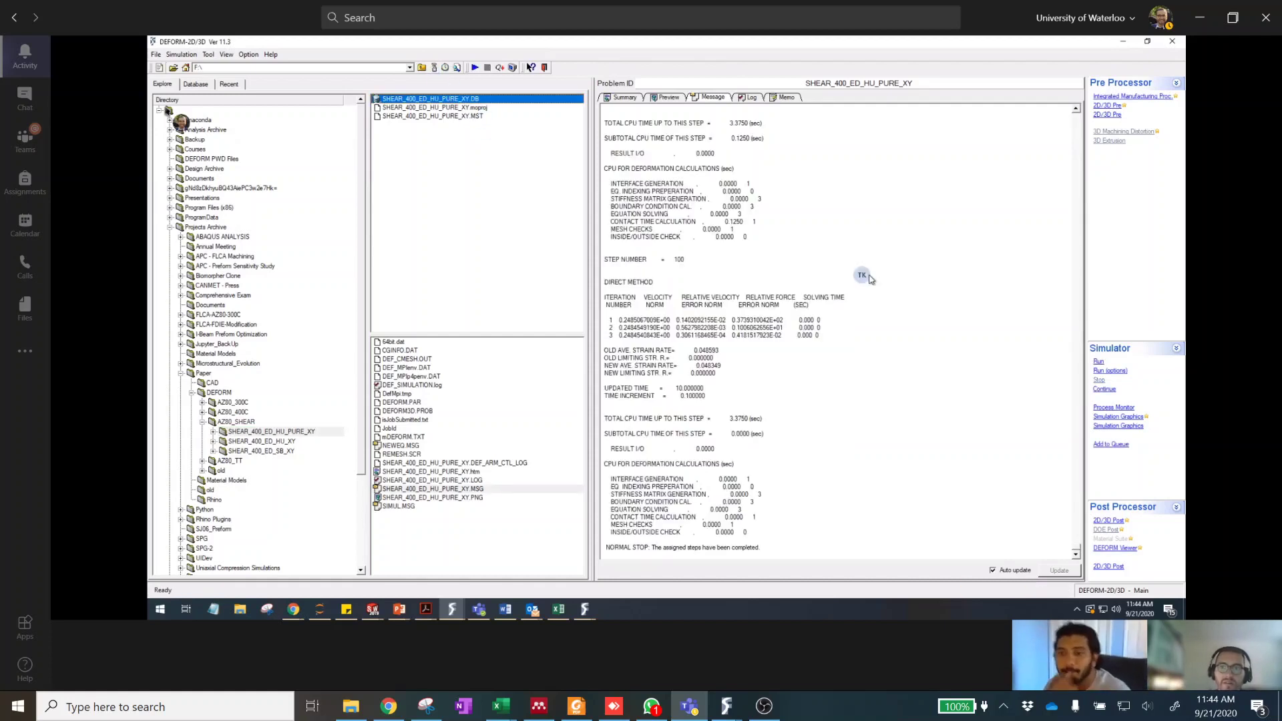
left_click(1108, 521)
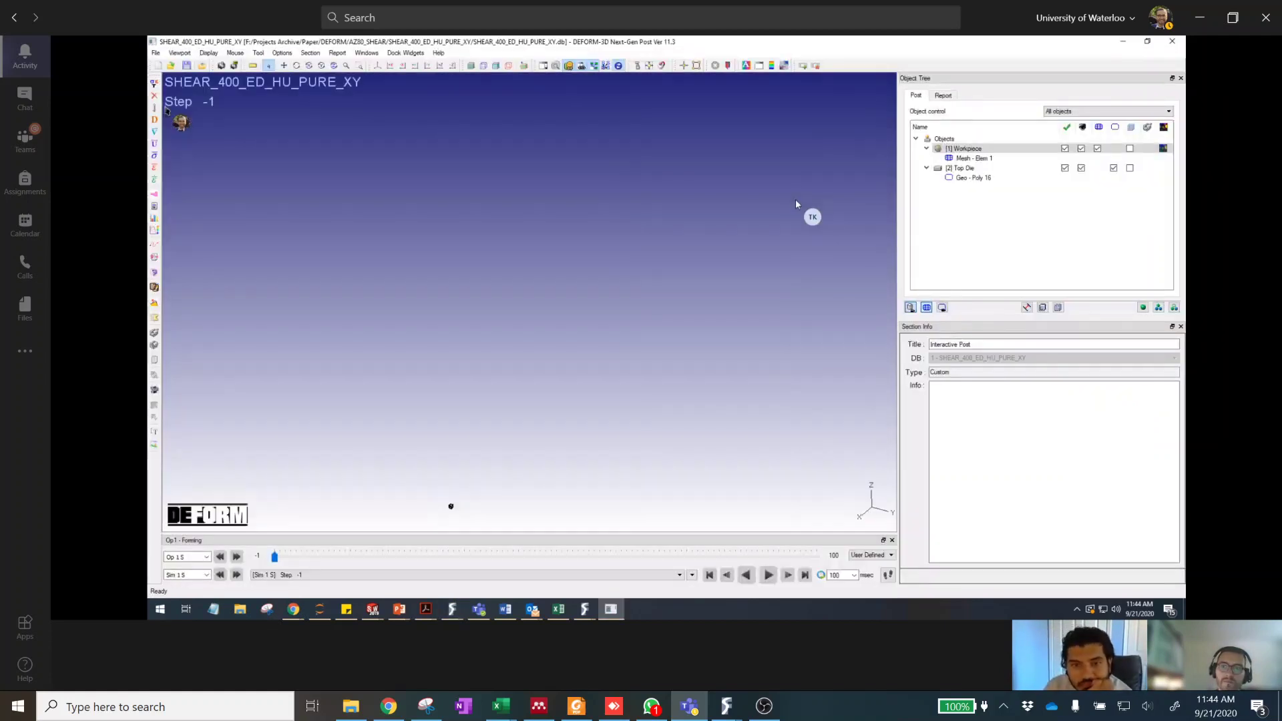
left_click(1081, 168)
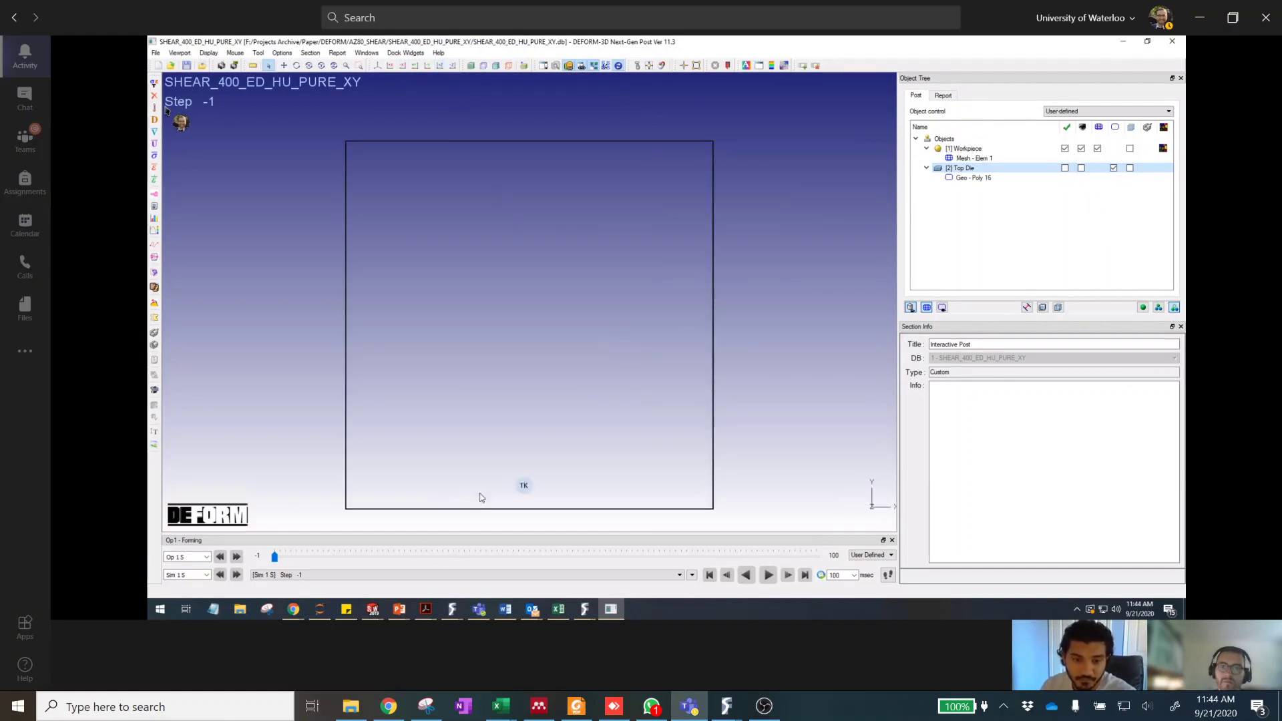
left_click(442, 556)
scroll(650, 279, "down", 2)
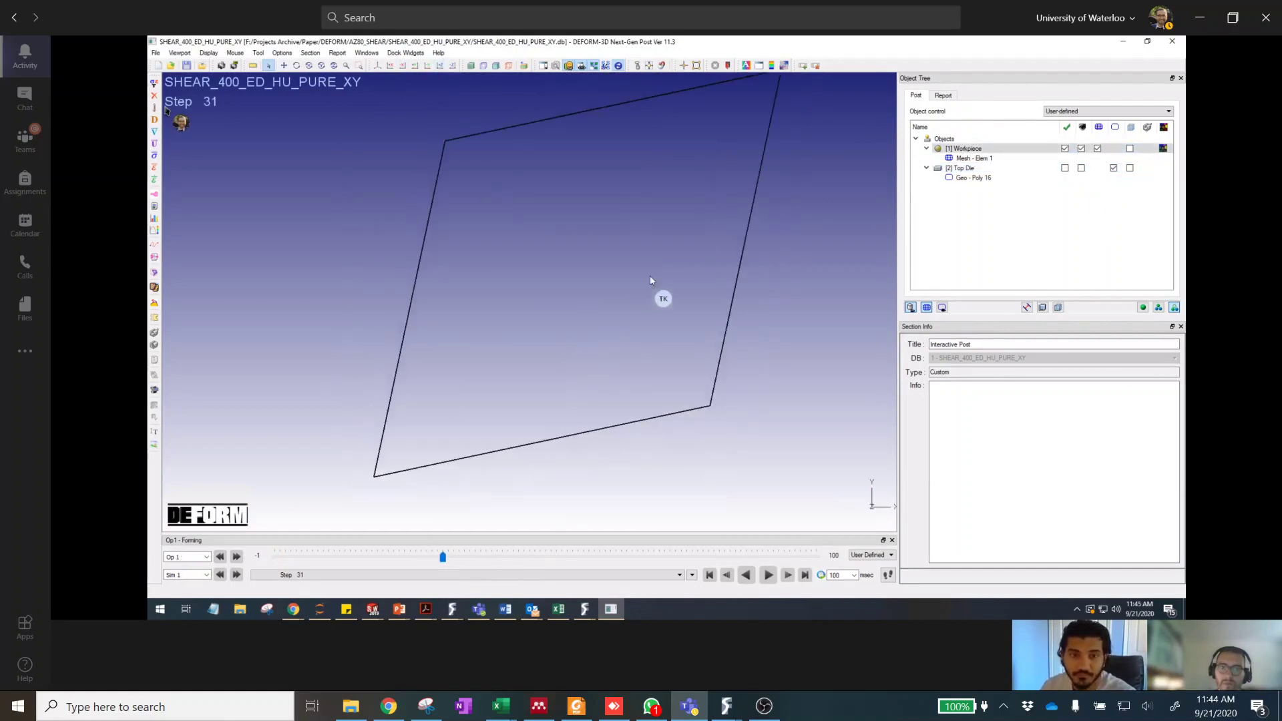
Inspect the general deformation data and stress components of element 1 at step 31, comparing them with the model's axis views.
left_click(696, 66)
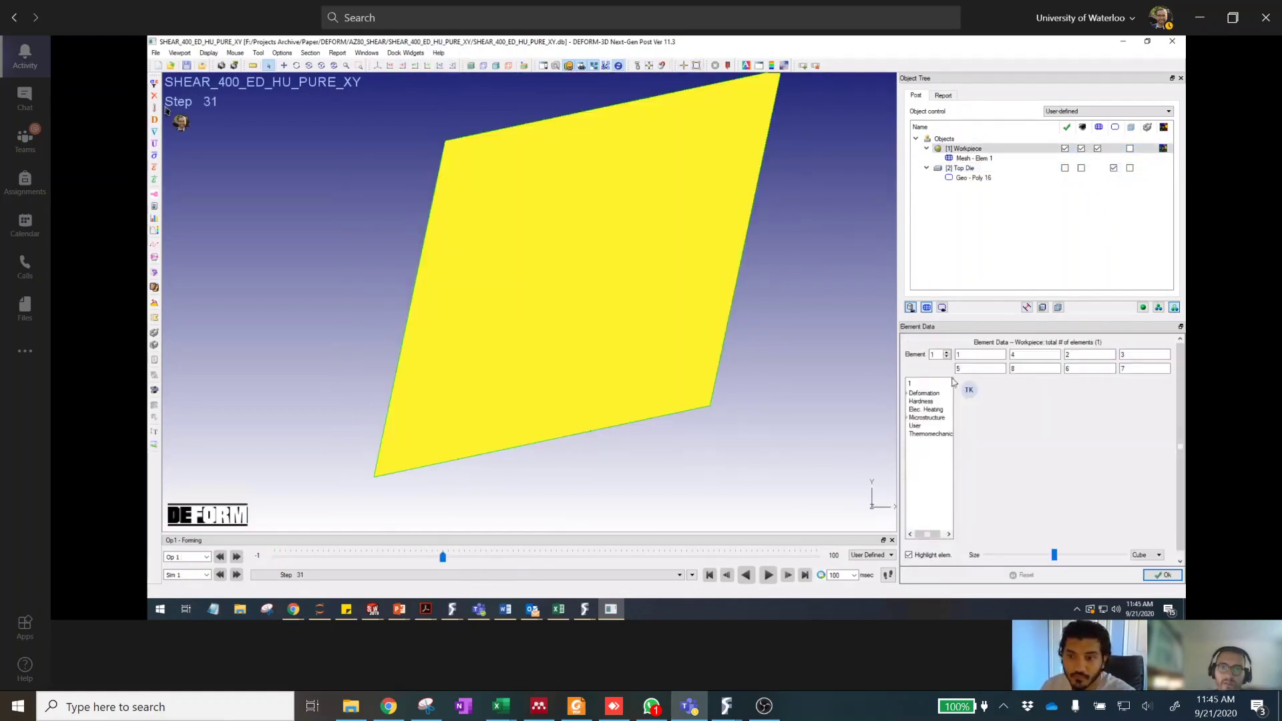
left_click(920, 402)
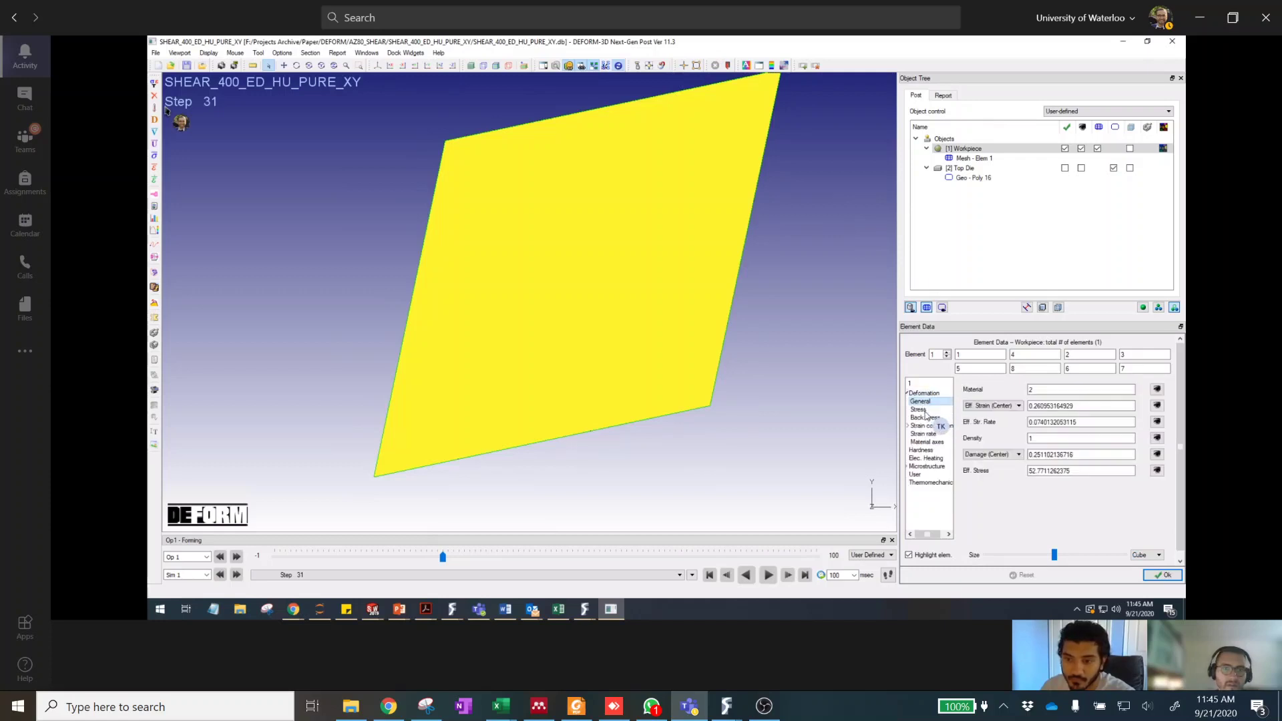
left_click(920, 409)
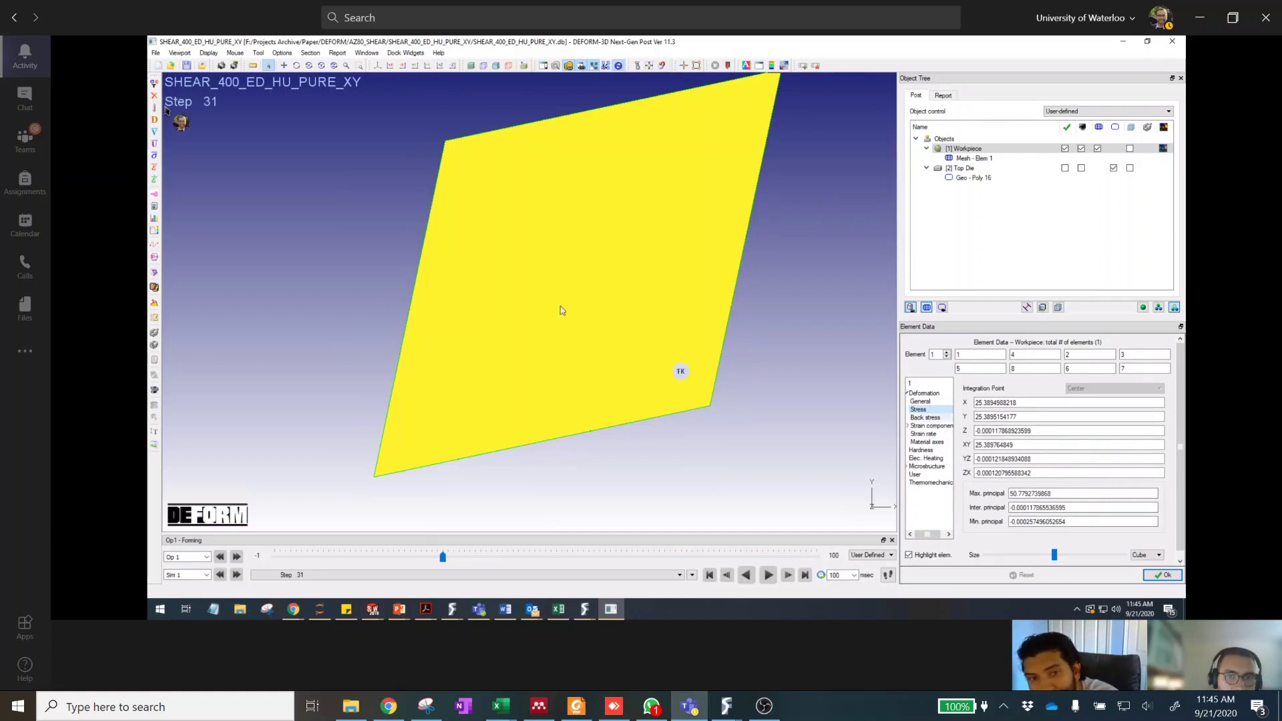
left_click(414, 66)
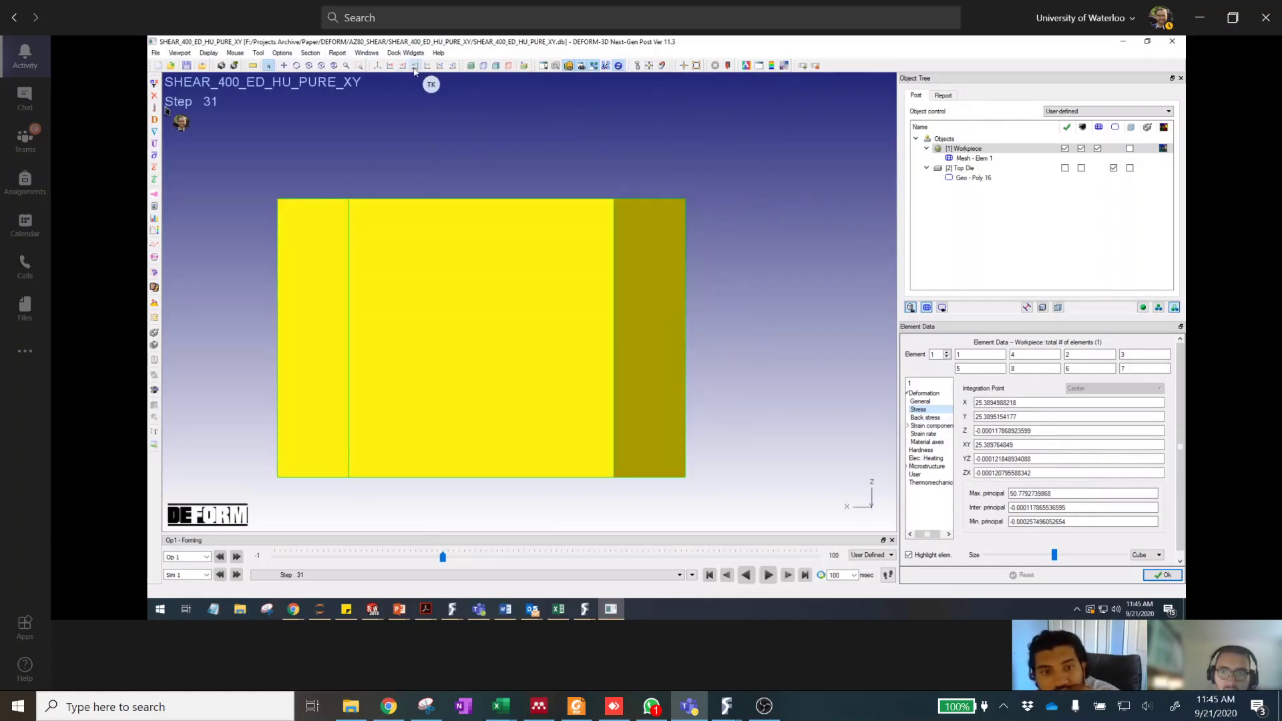
left_click(403, 67)
left_click(438, 67)
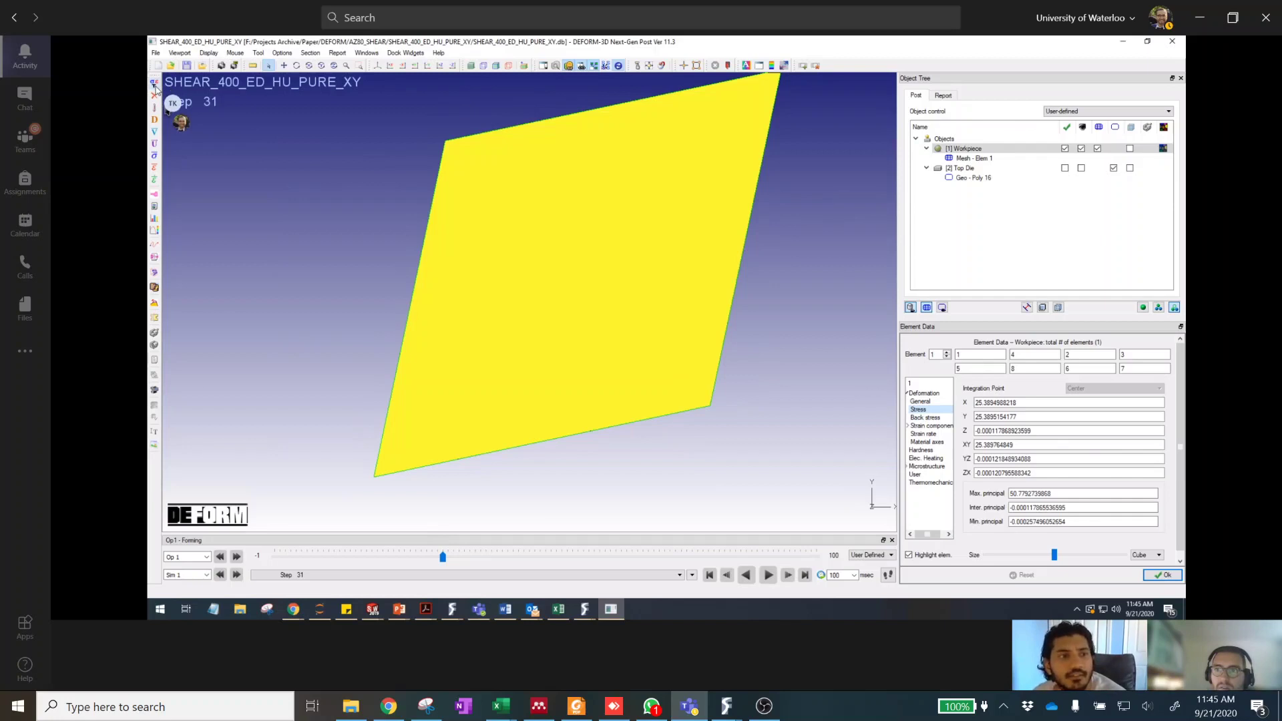
Plot the workpiece's XY stress over time from the summary's state variables, and delete the graph after viewing it.
left_click(155, 208)
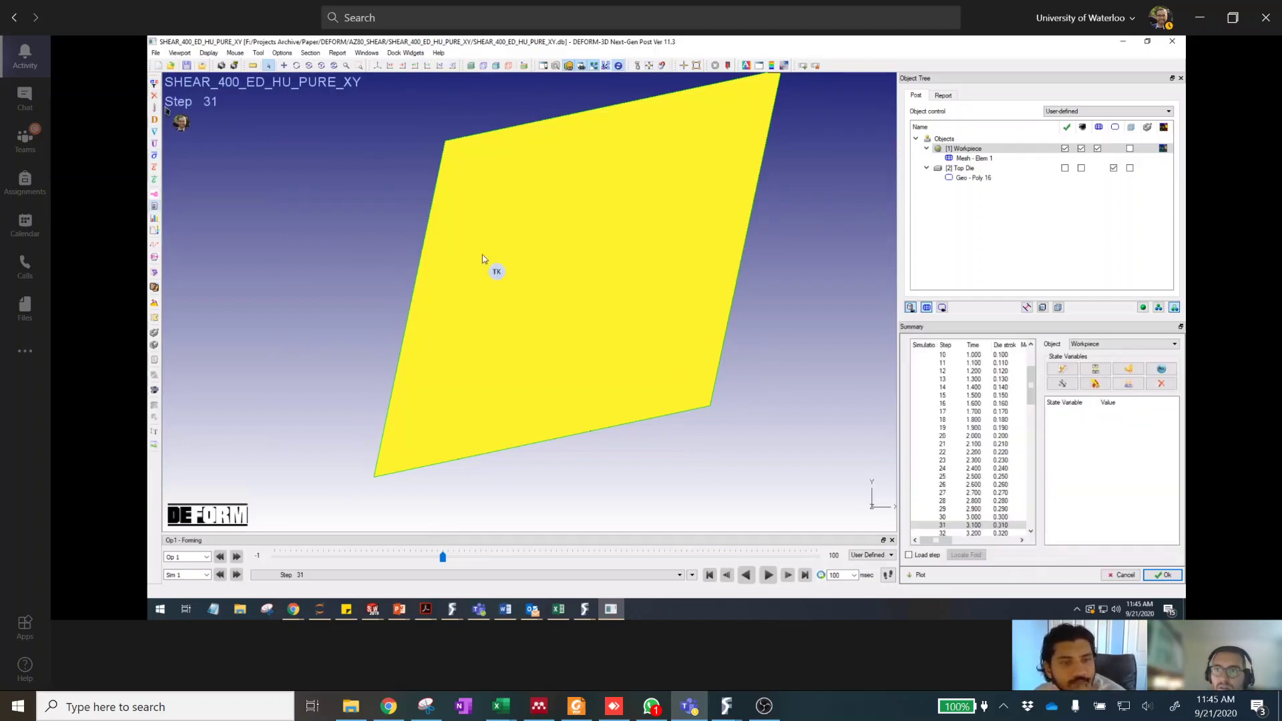
left_click(1095, 369)
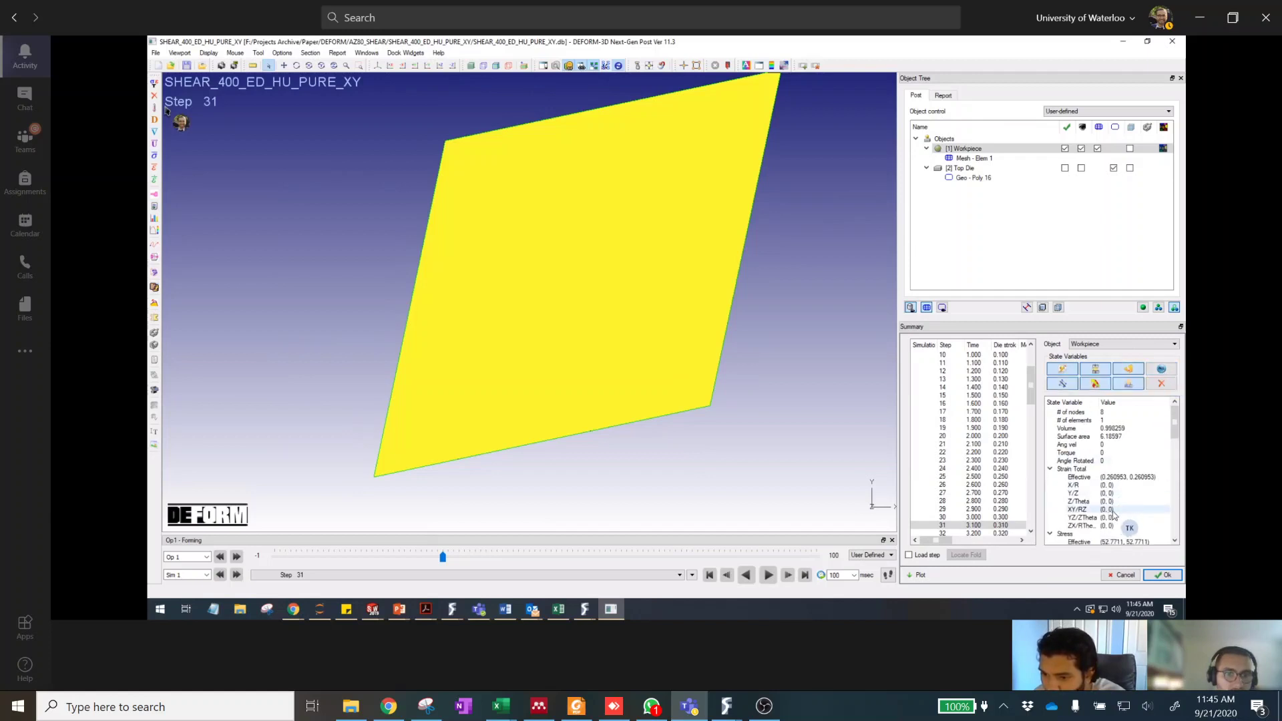
scroll(1113, 514, "down", 3)
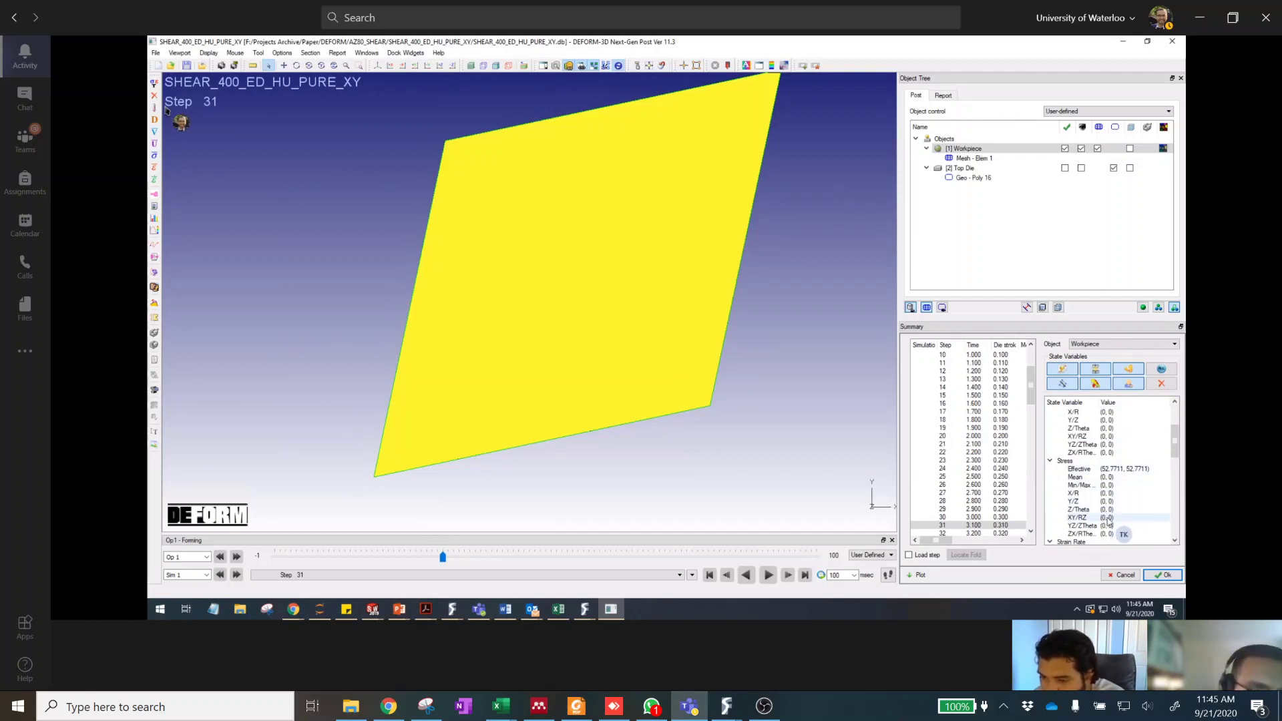
scroll(1103, 523, "down", 1)
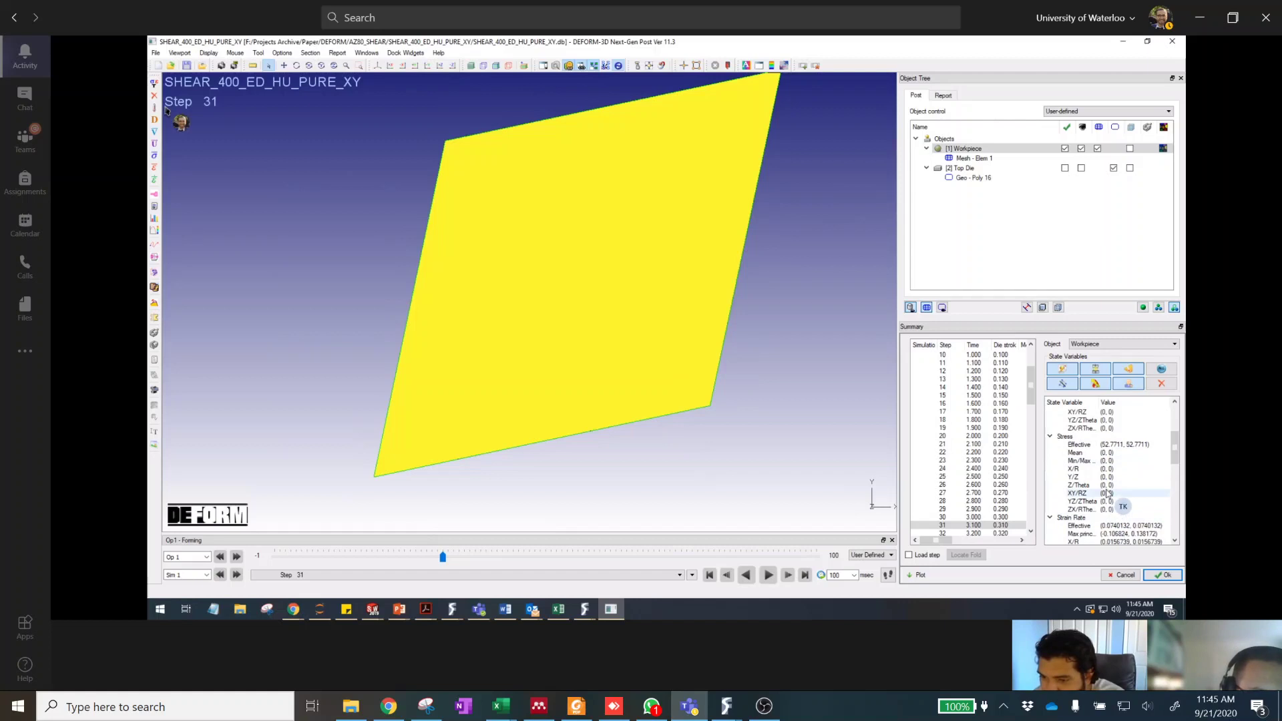
left_click(1107, 494)
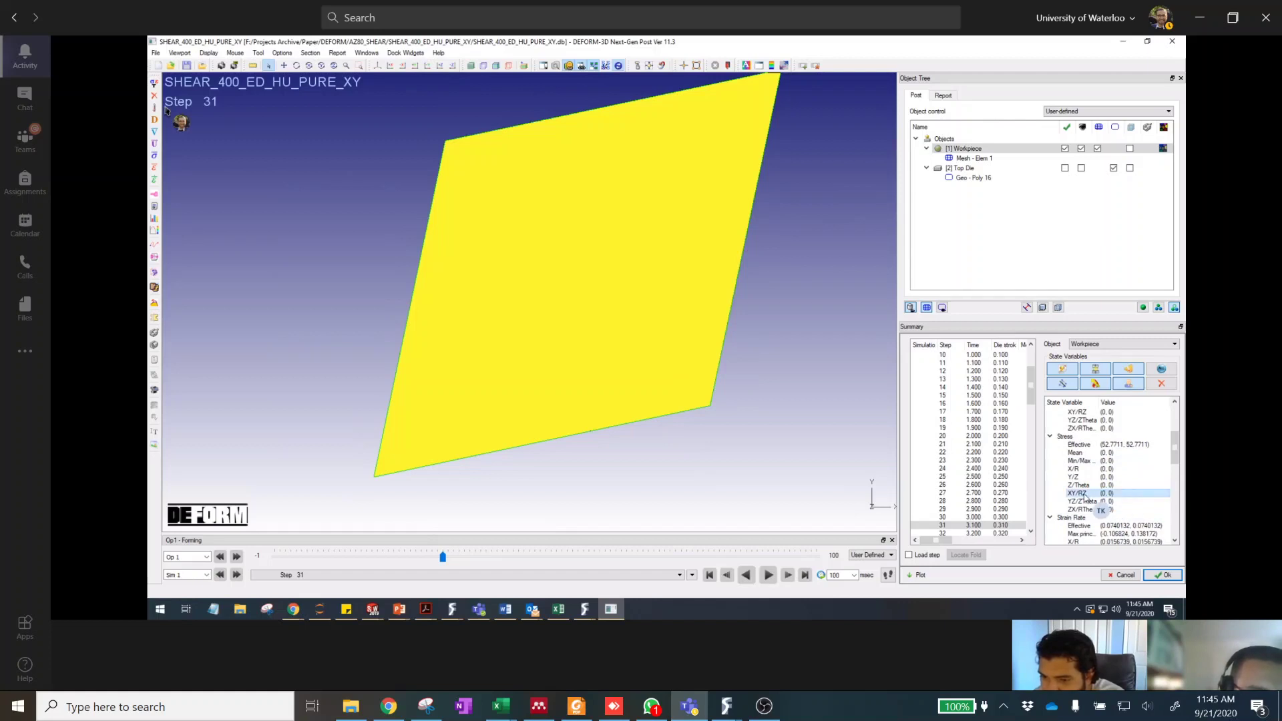
left_click(919, 576)
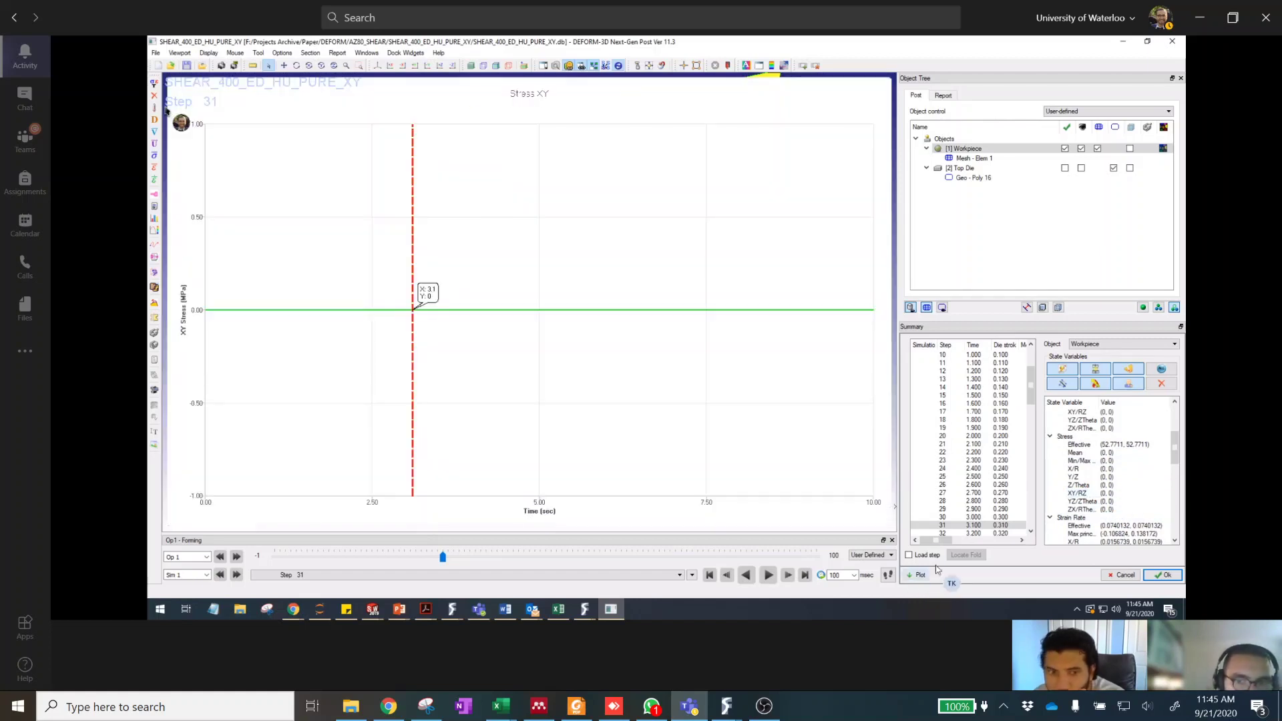
right_click(440, 97)
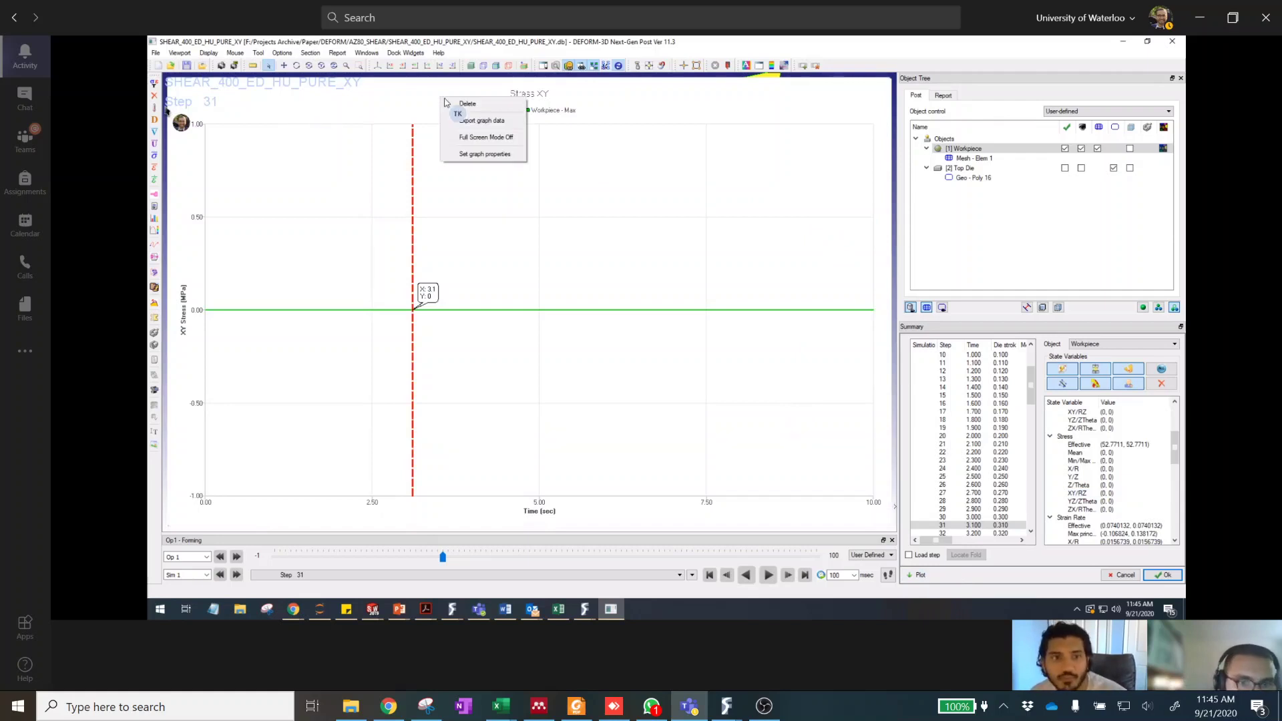
left_click(458, 104)
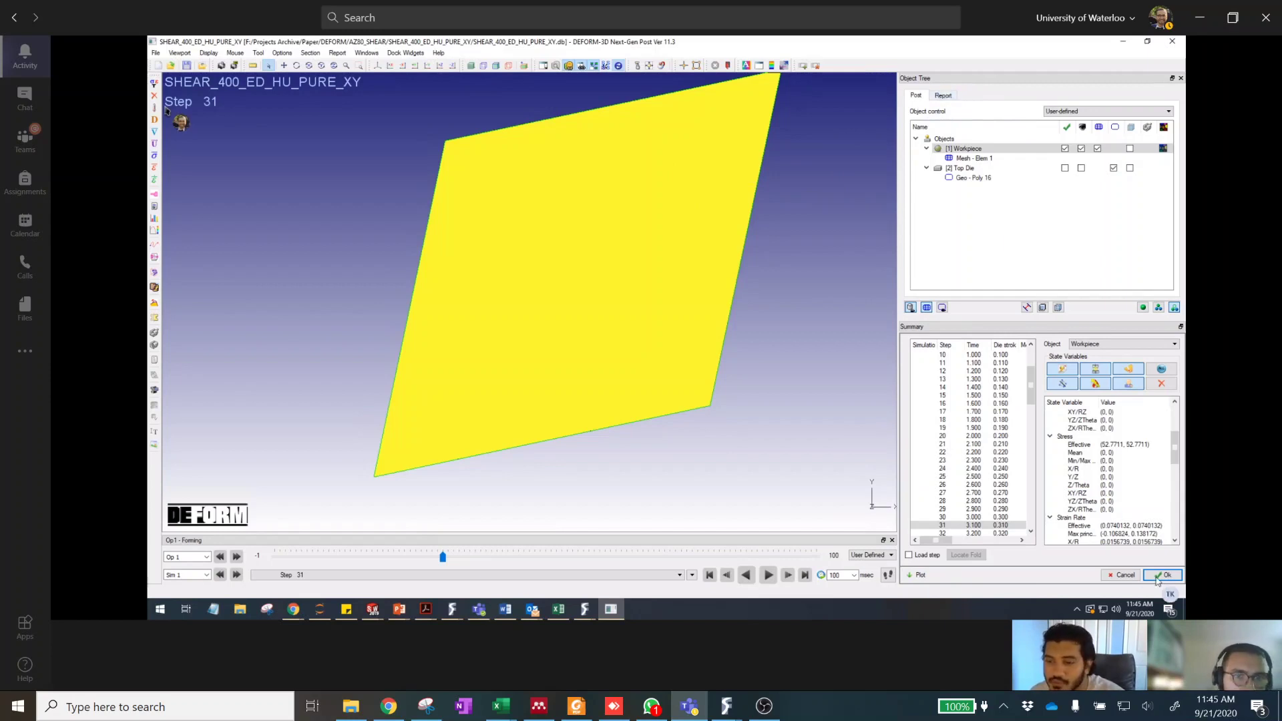
left_click(943, 96)
left_click(975, 134)
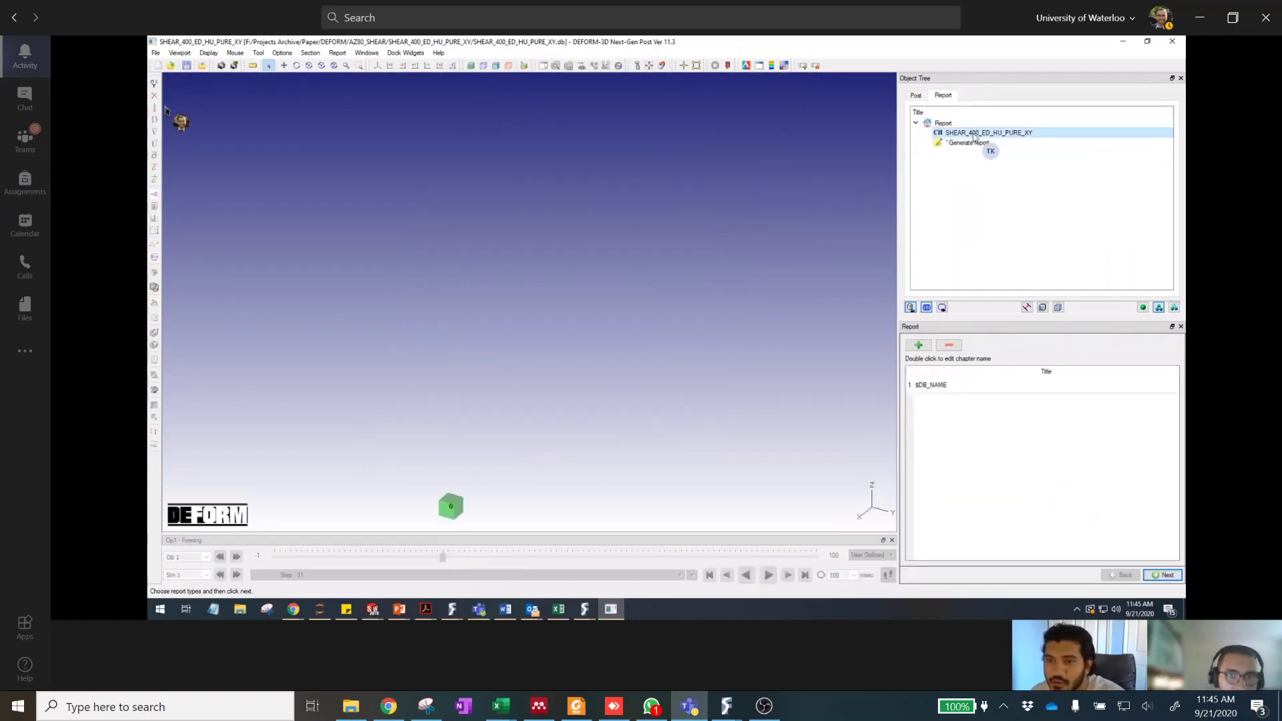
left_click(923, 98)
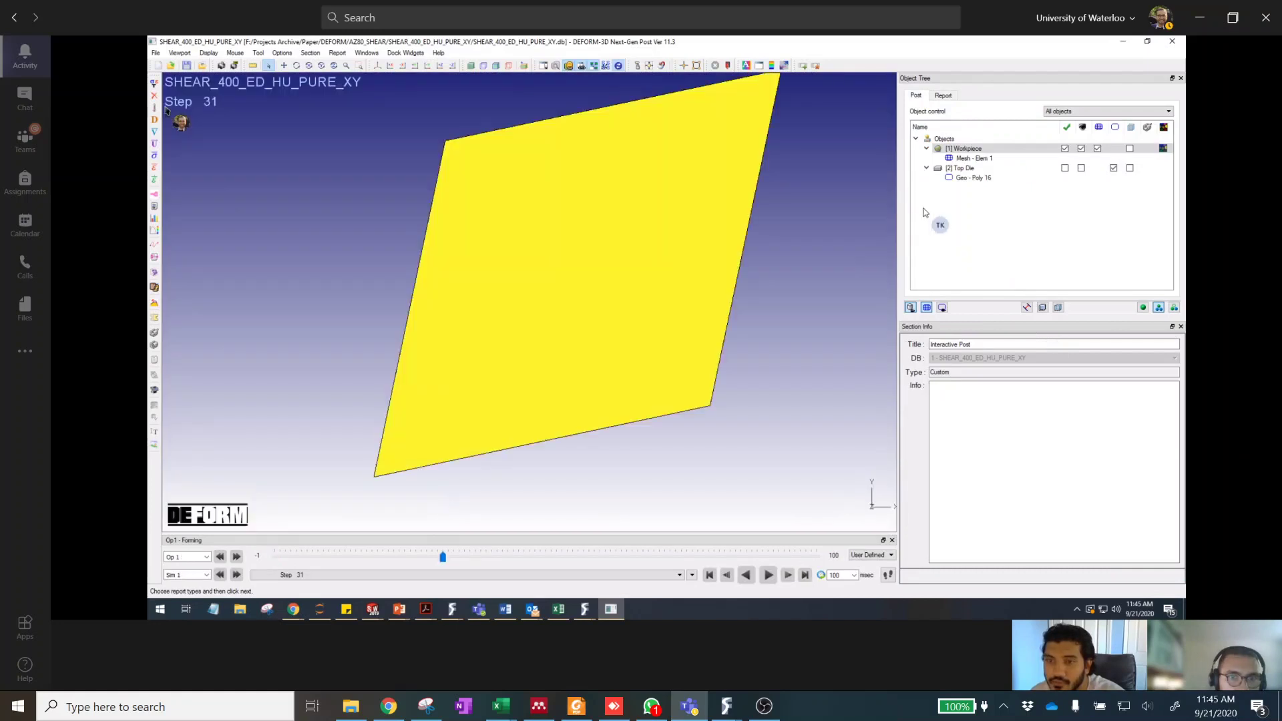
List all of the workpiece's state variables in the summary and plot its effective stress over time.
left_click(155, 206)
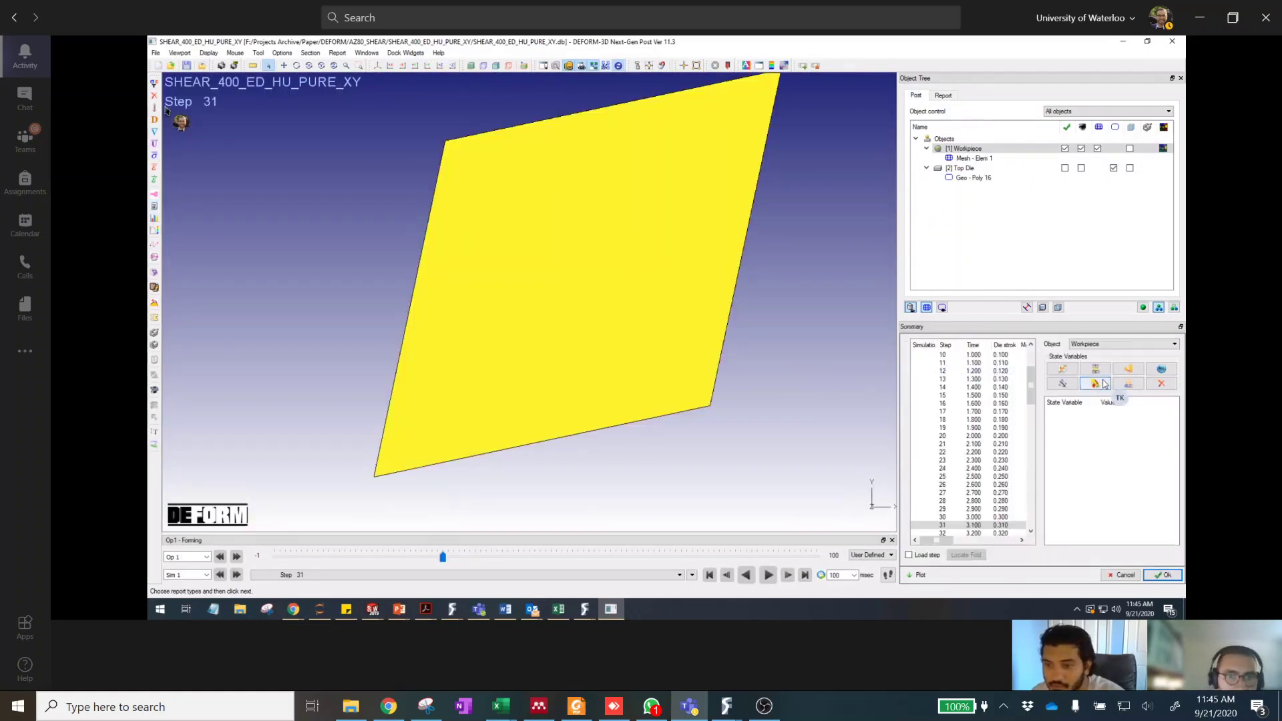
left_click(1160, 369)
scroll(1114, 480, "down", 3)
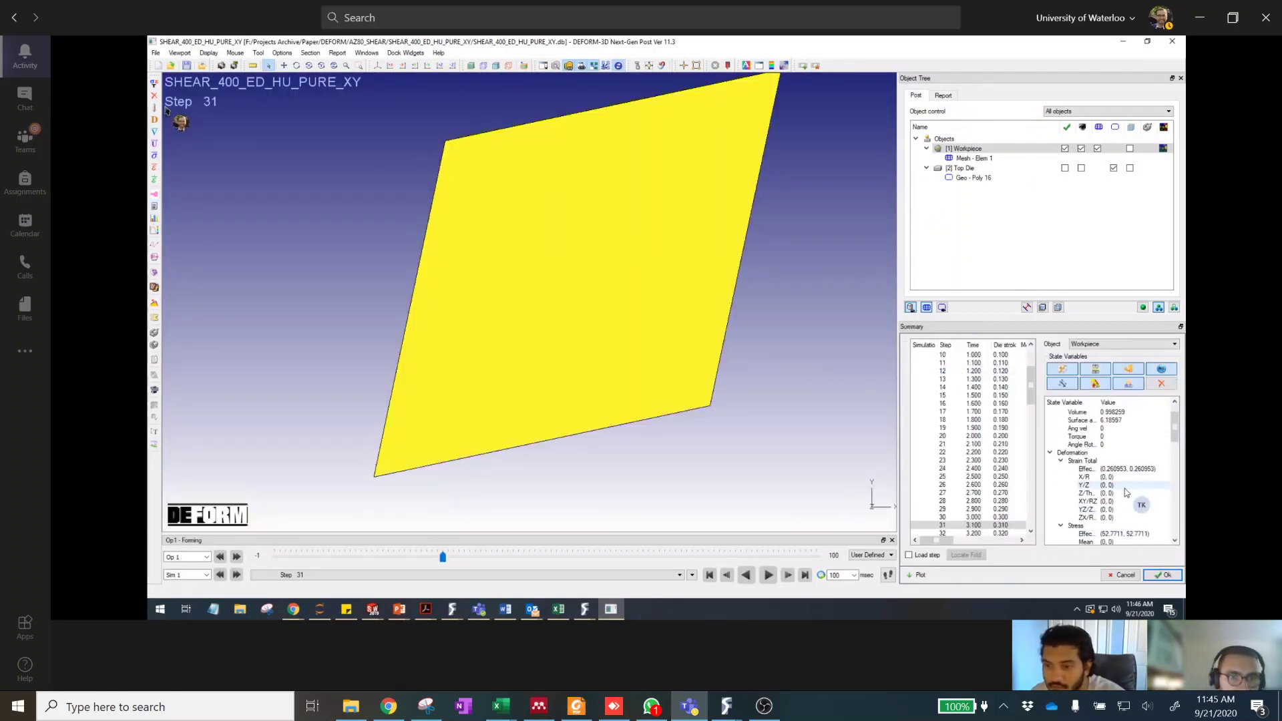
double_click(1127, 485)
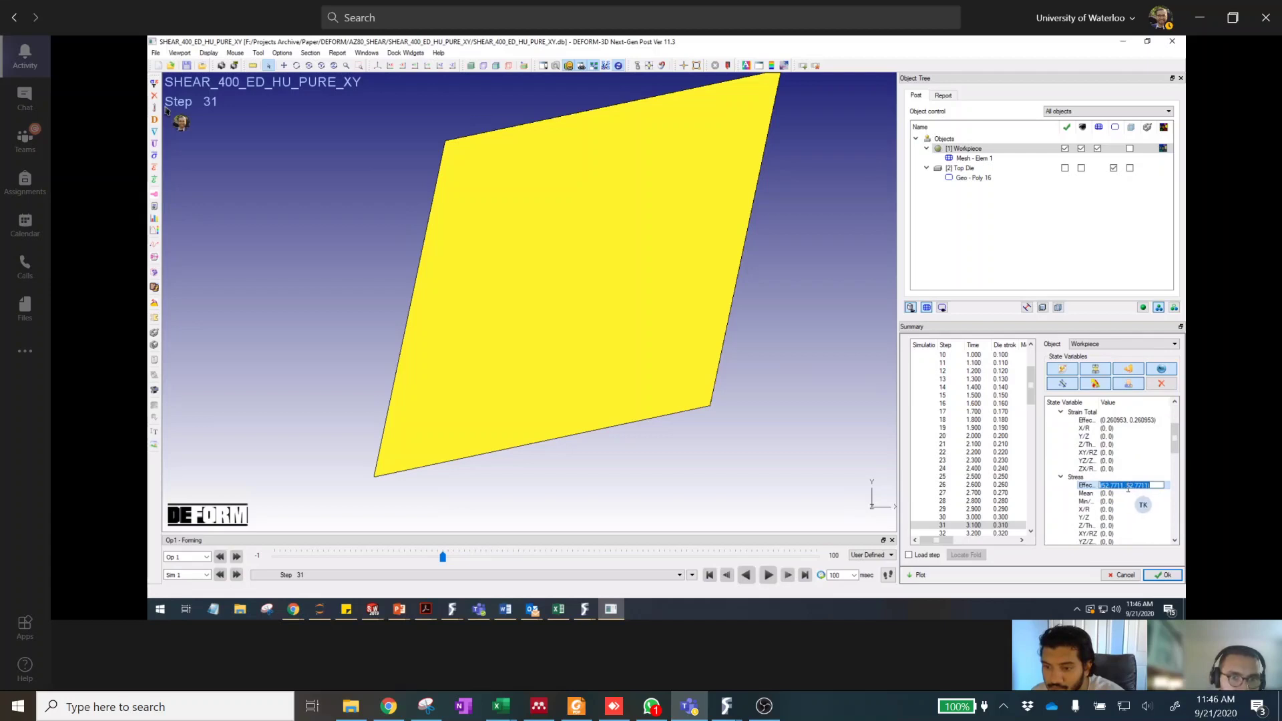
left_click(920, 575)
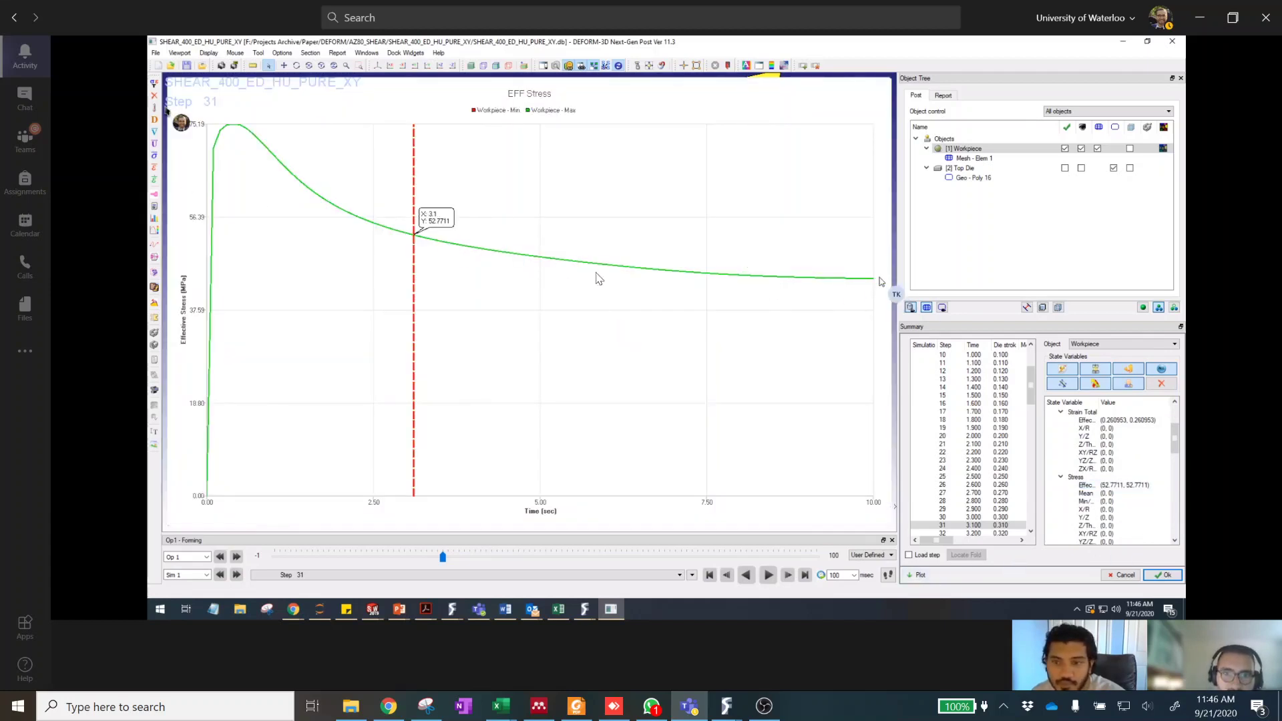
mouse_move(873, 281)
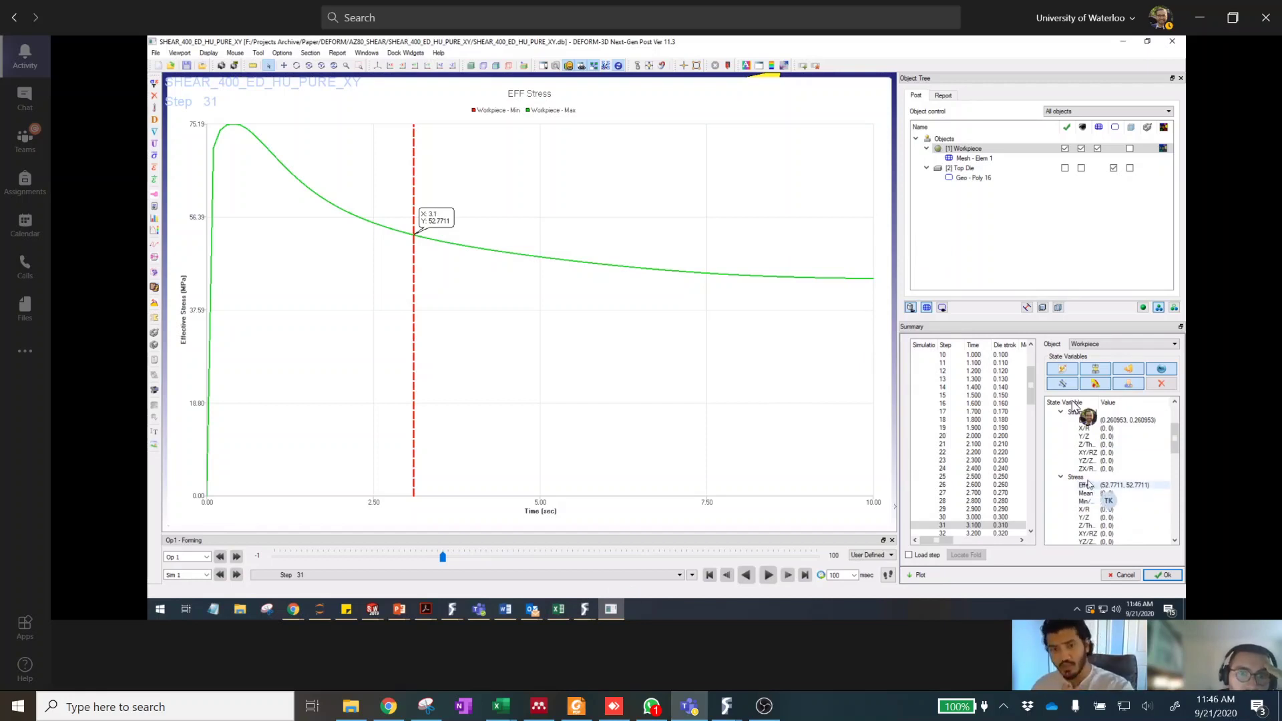
Clear the effective stress graph and its state variable list, and open the data extraction settings.
right_click(880, 180)
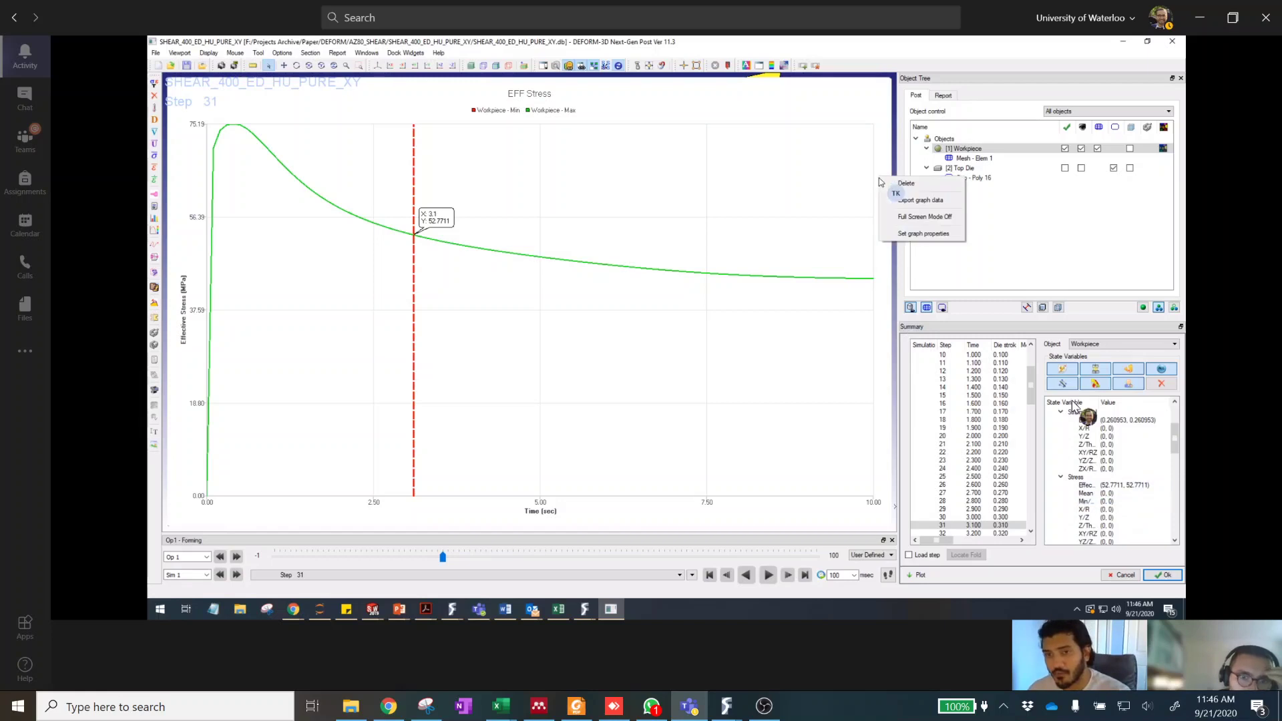
left_click(1161, 383)
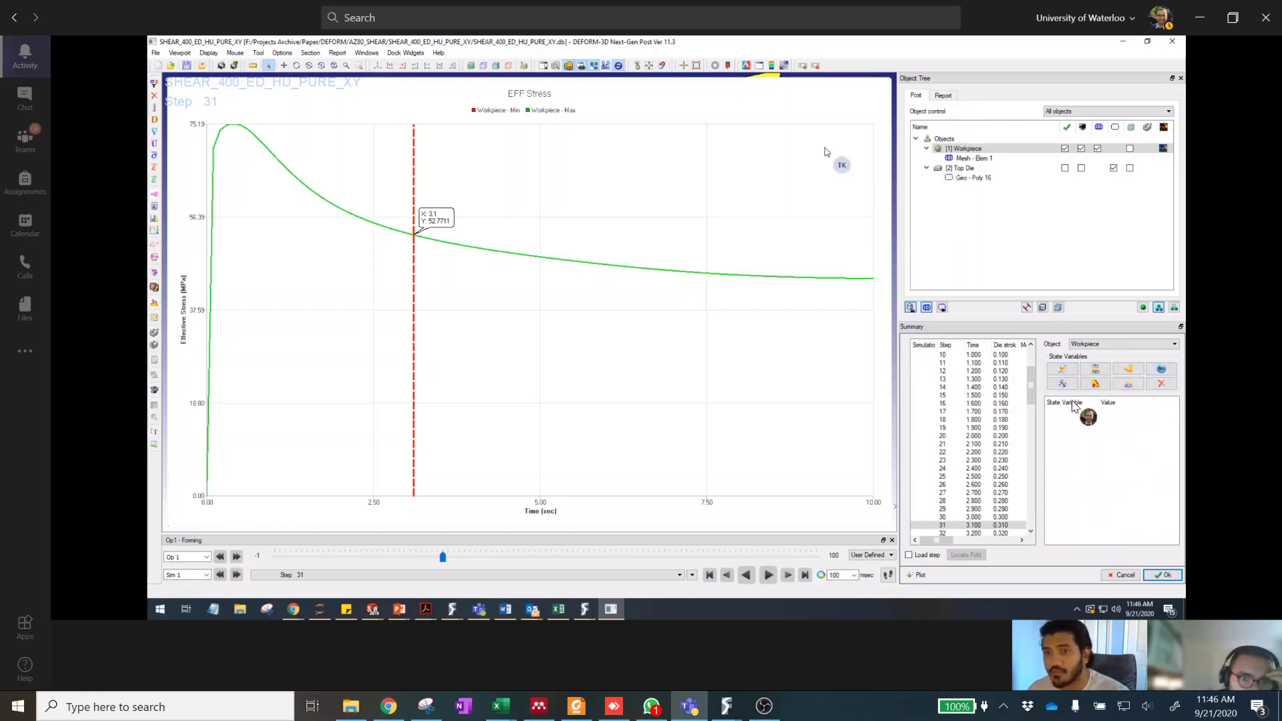
right_click(878, 150)
left_click(900, 154)
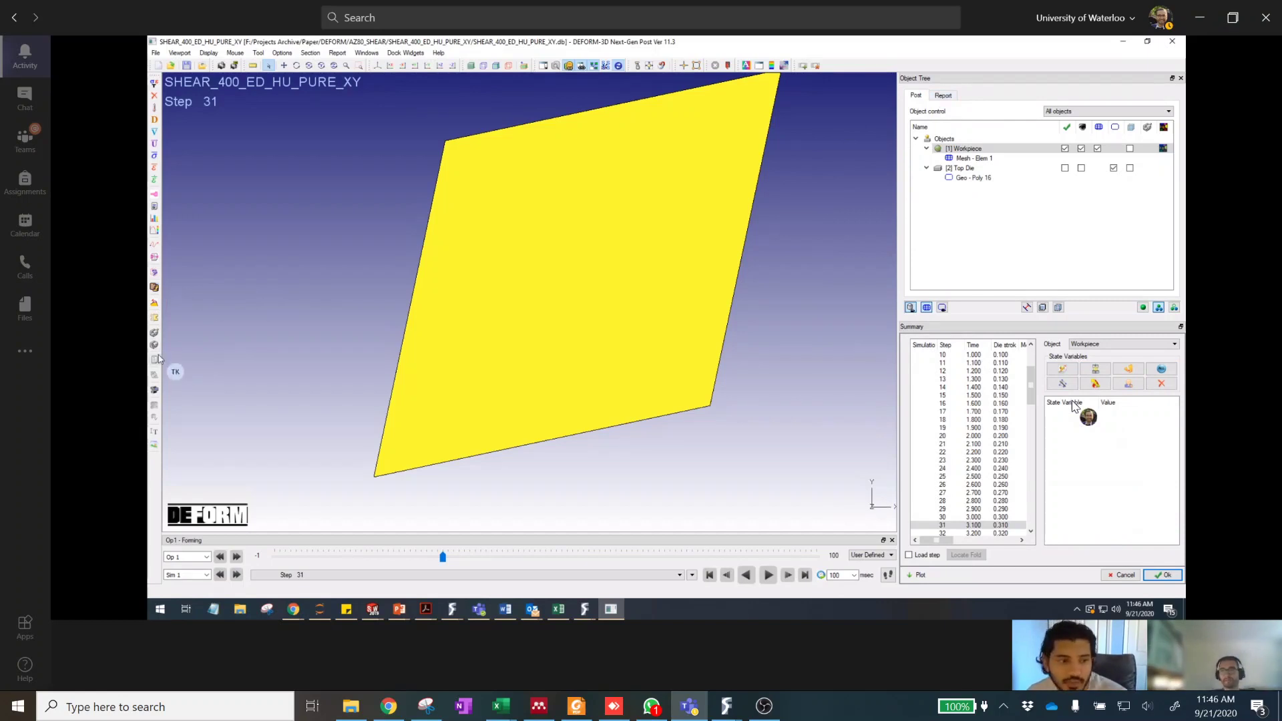
left_click(155, 361)
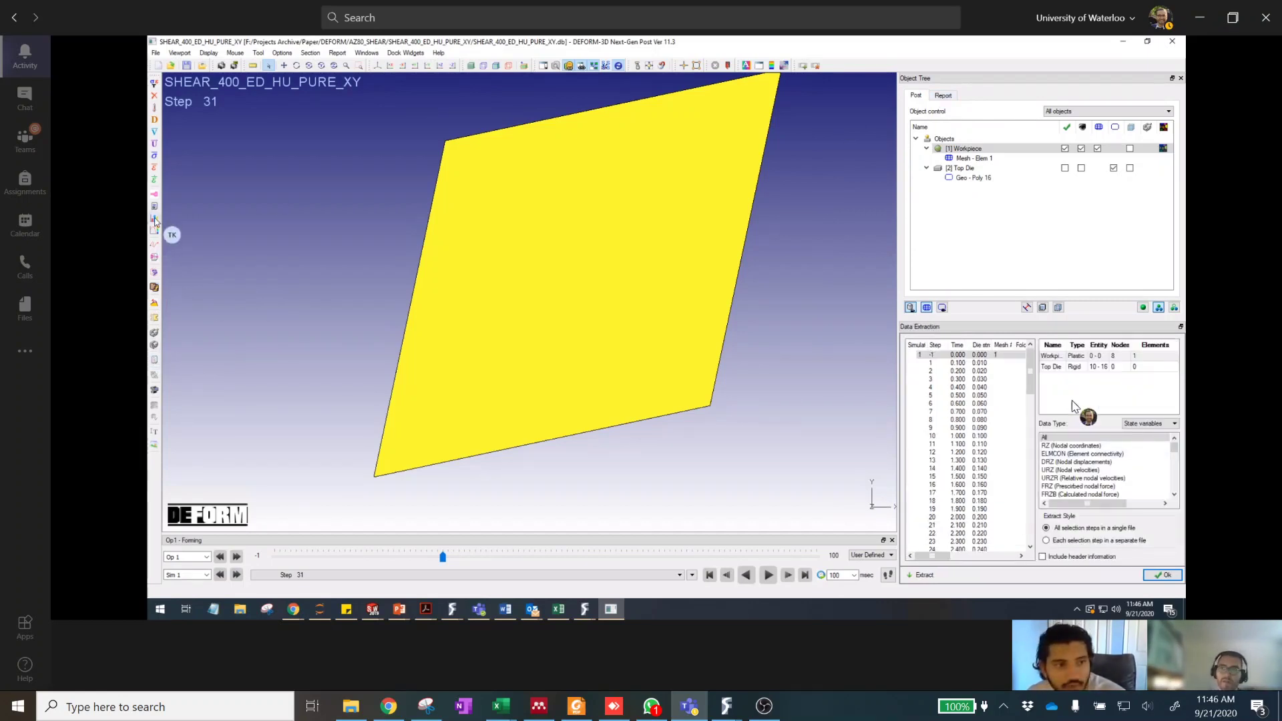
left_click(154, 219)
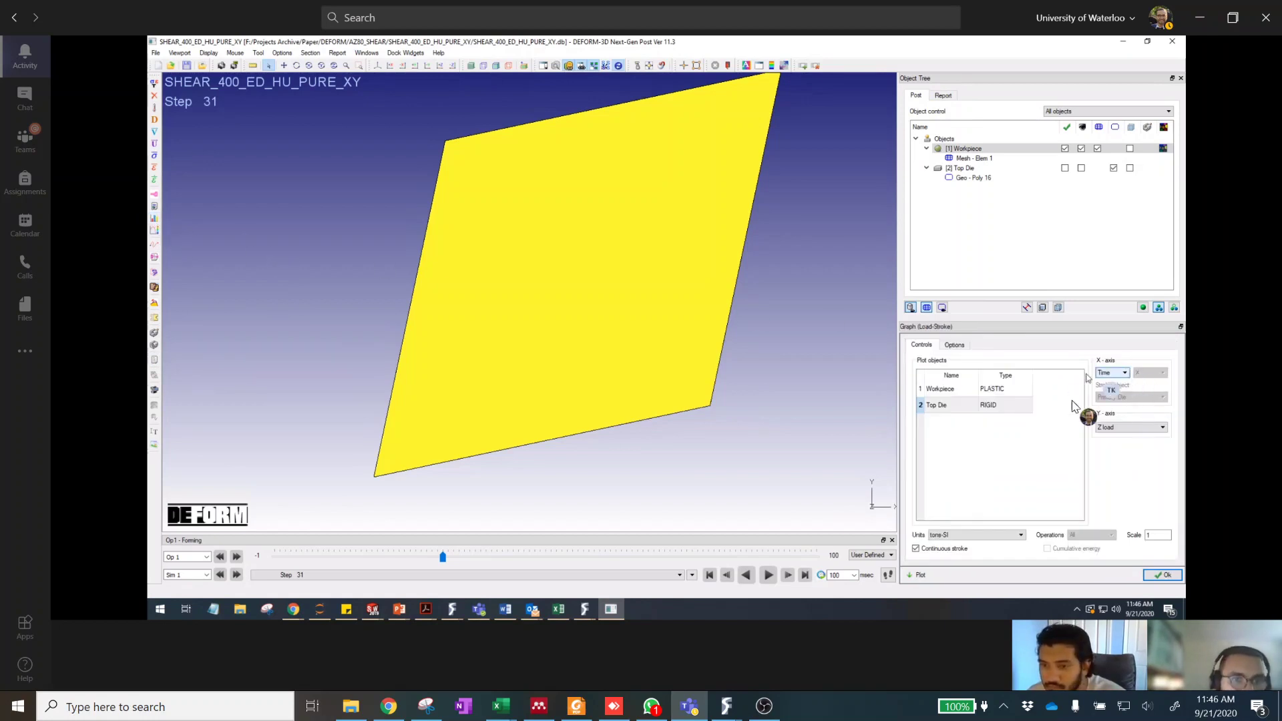
left_click(944, 393, "shift")
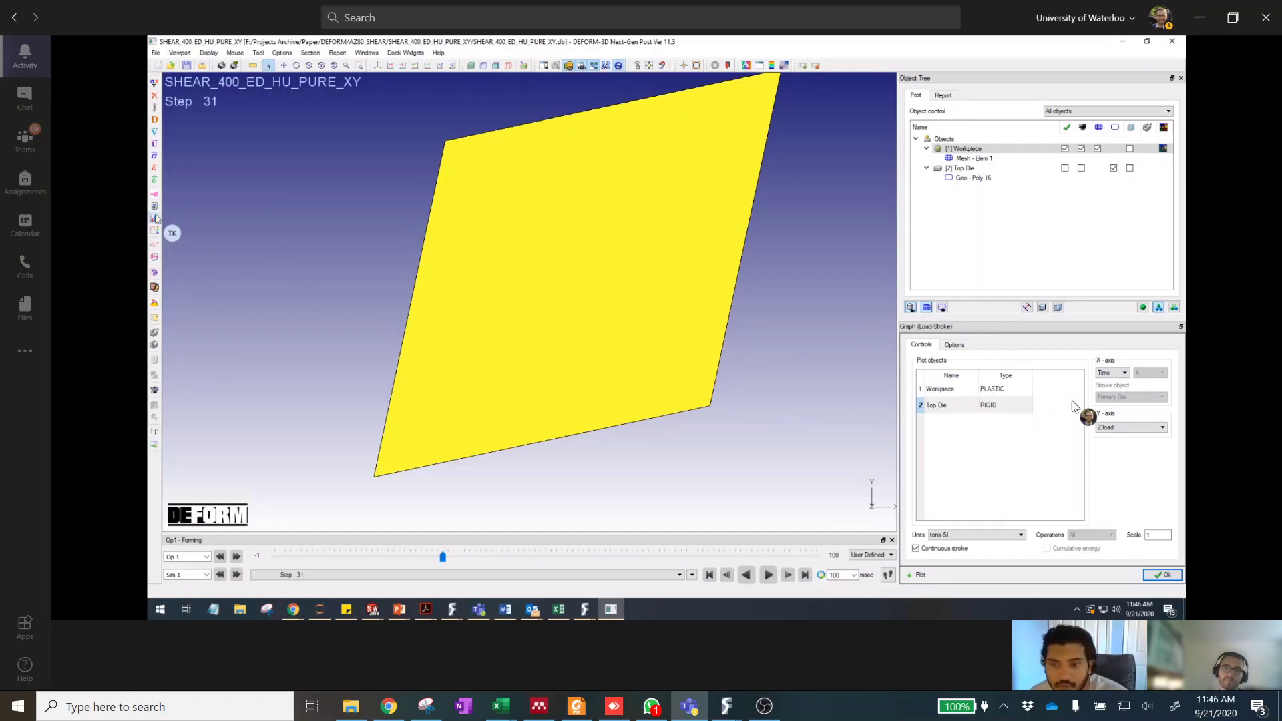
left_click(155, 208)
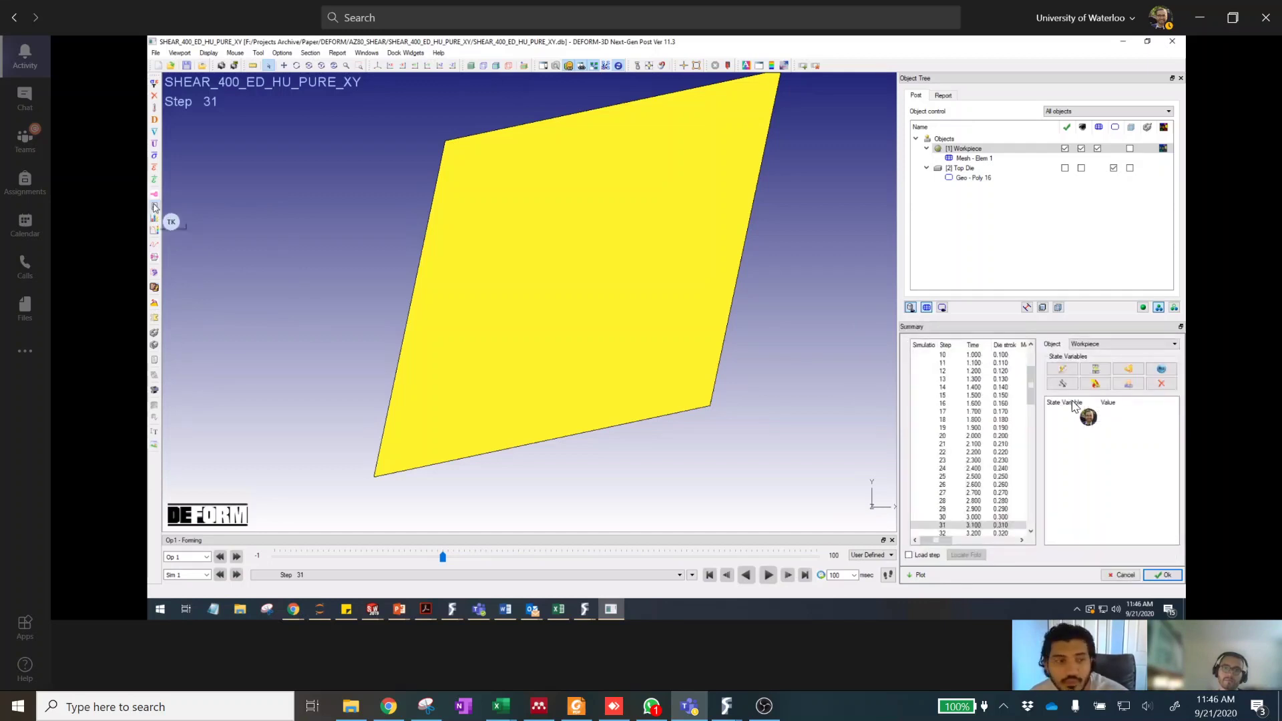
left_click(156, 179)
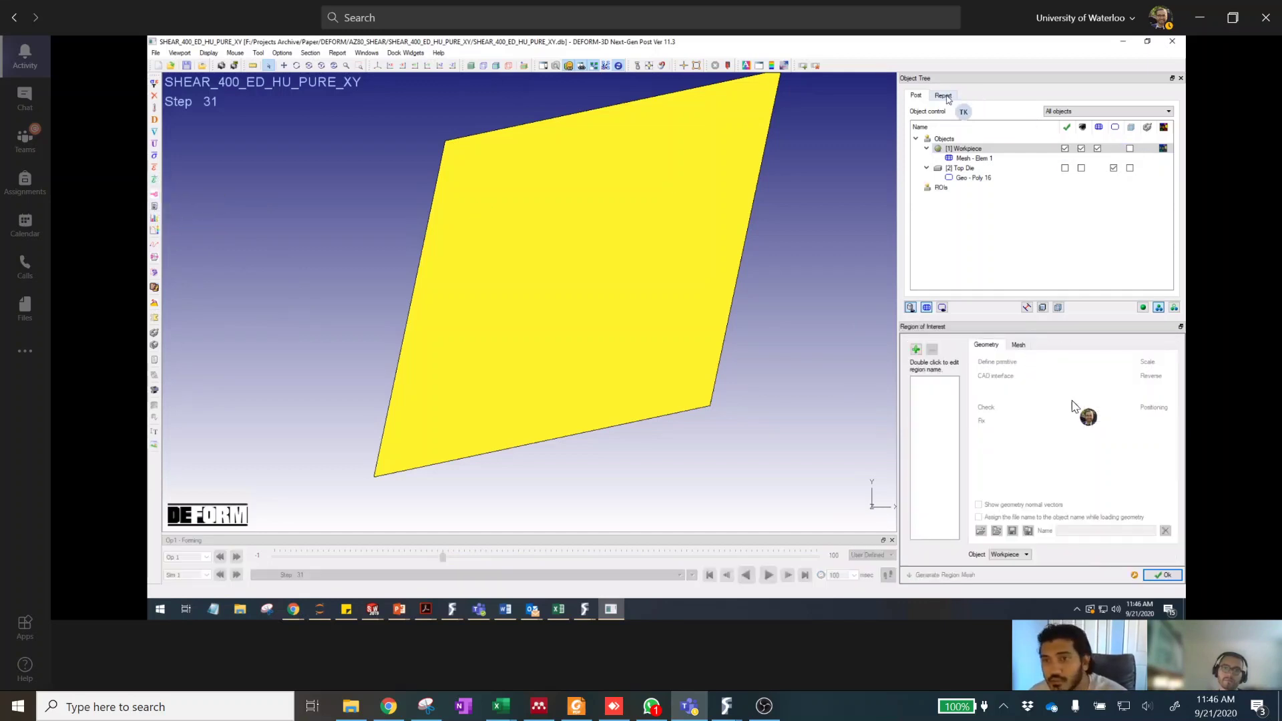
left_click(1162, 575)
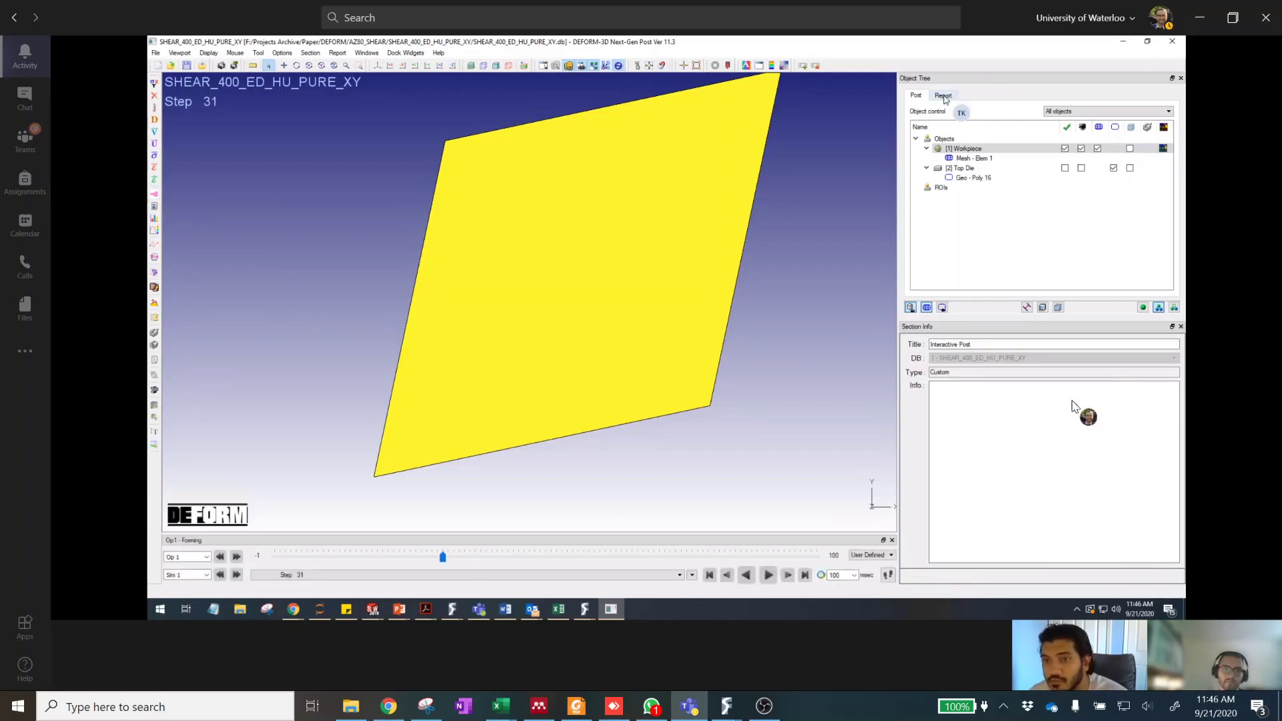
Start a report for the SHEAR_400_ED_HU_PURE_XY database, include its State variable section and proceed to the output settings.
left_click(943, 95)
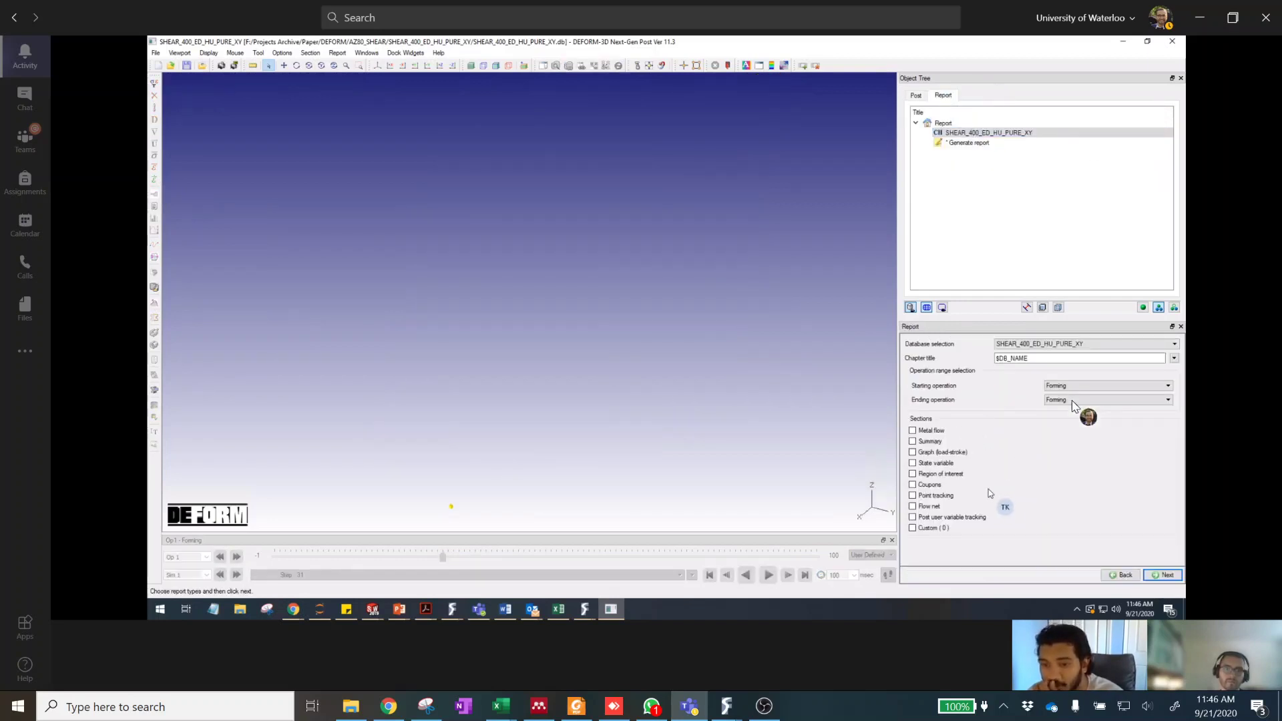
left_click(913, 463)
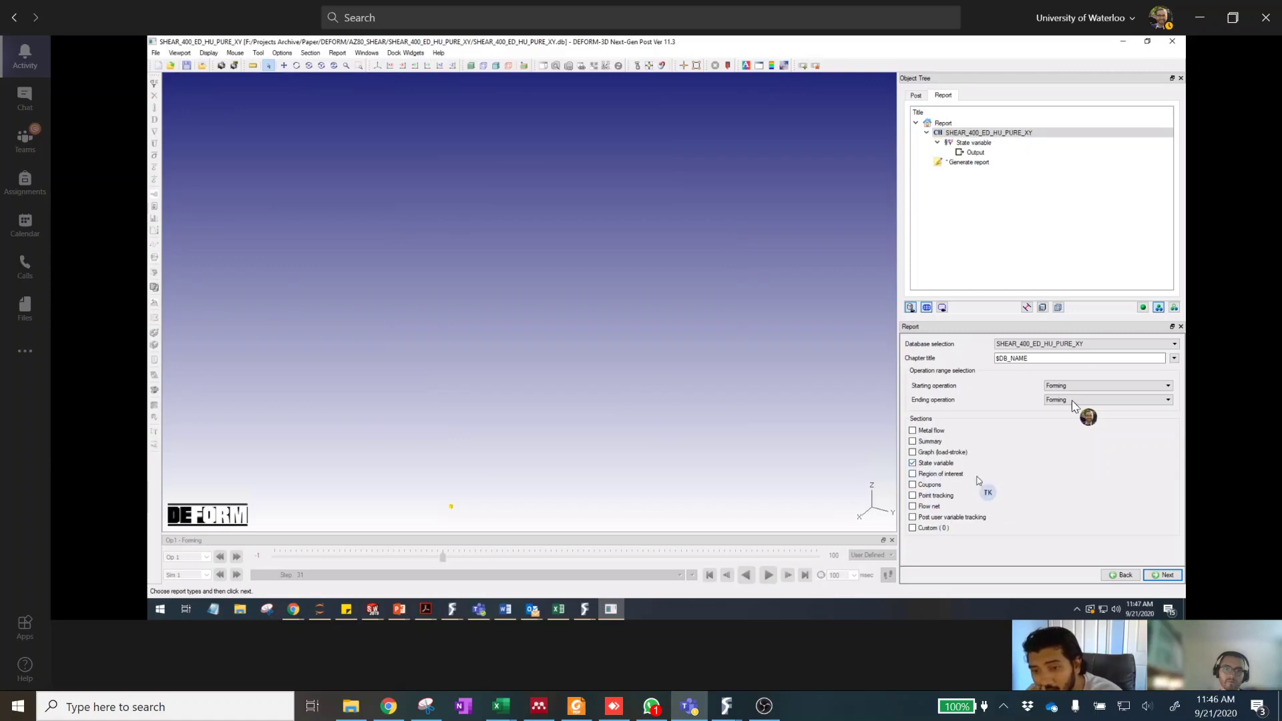
left_click(1162, 574)
left_click(1162, 574)
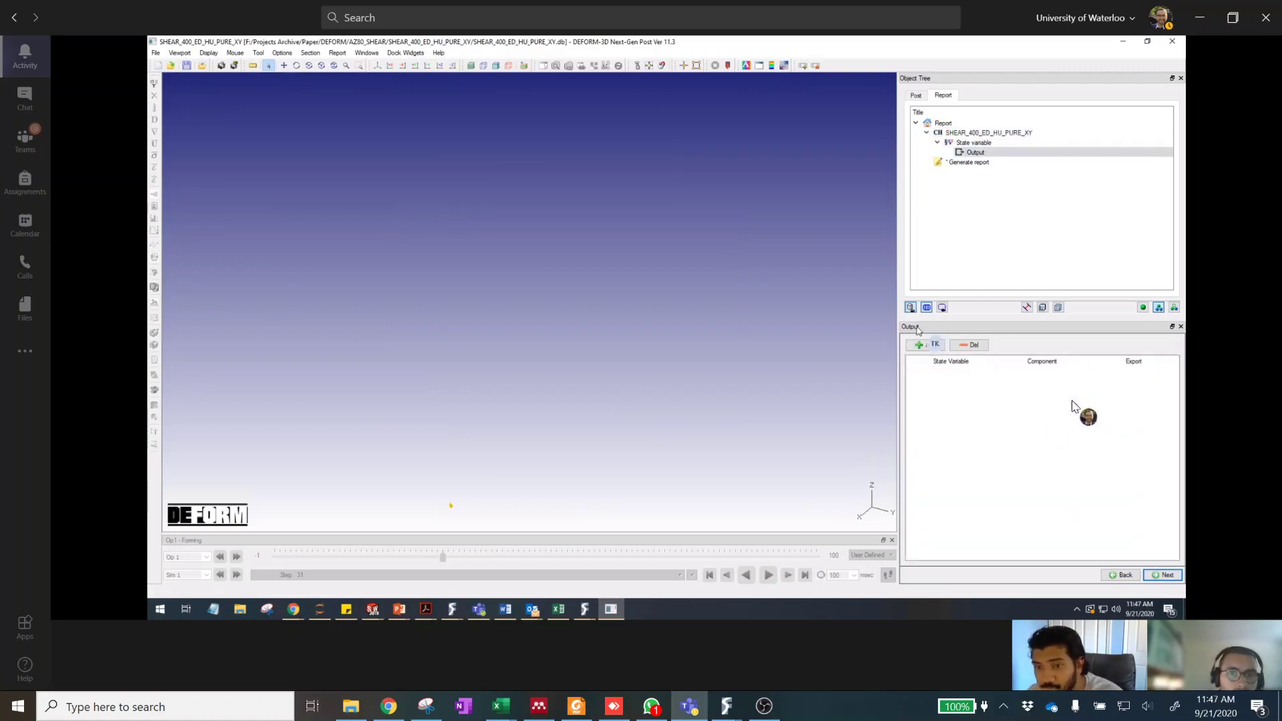
Add the XY component of stress as an exported report output, and append a second, empty output entry.
left_click(925, 344)
left_click(941, 374)
left_click(995, 375)
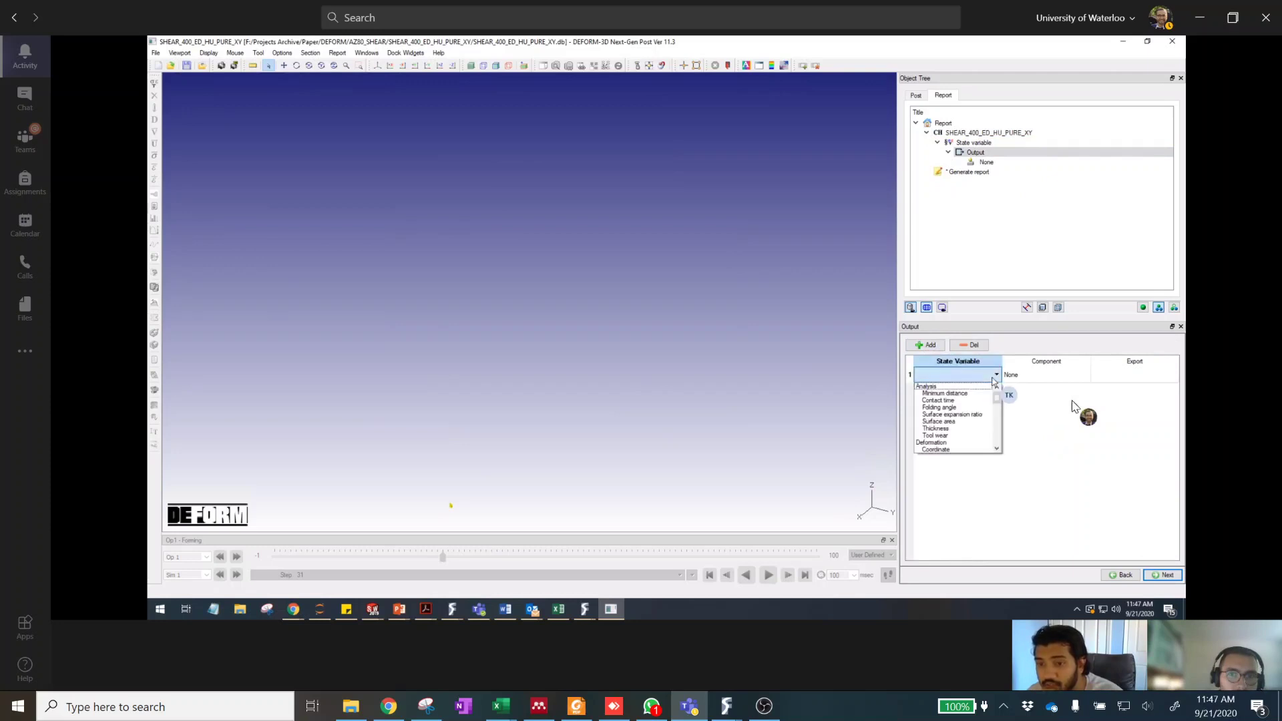
scroll(988, 446, "down", 3)
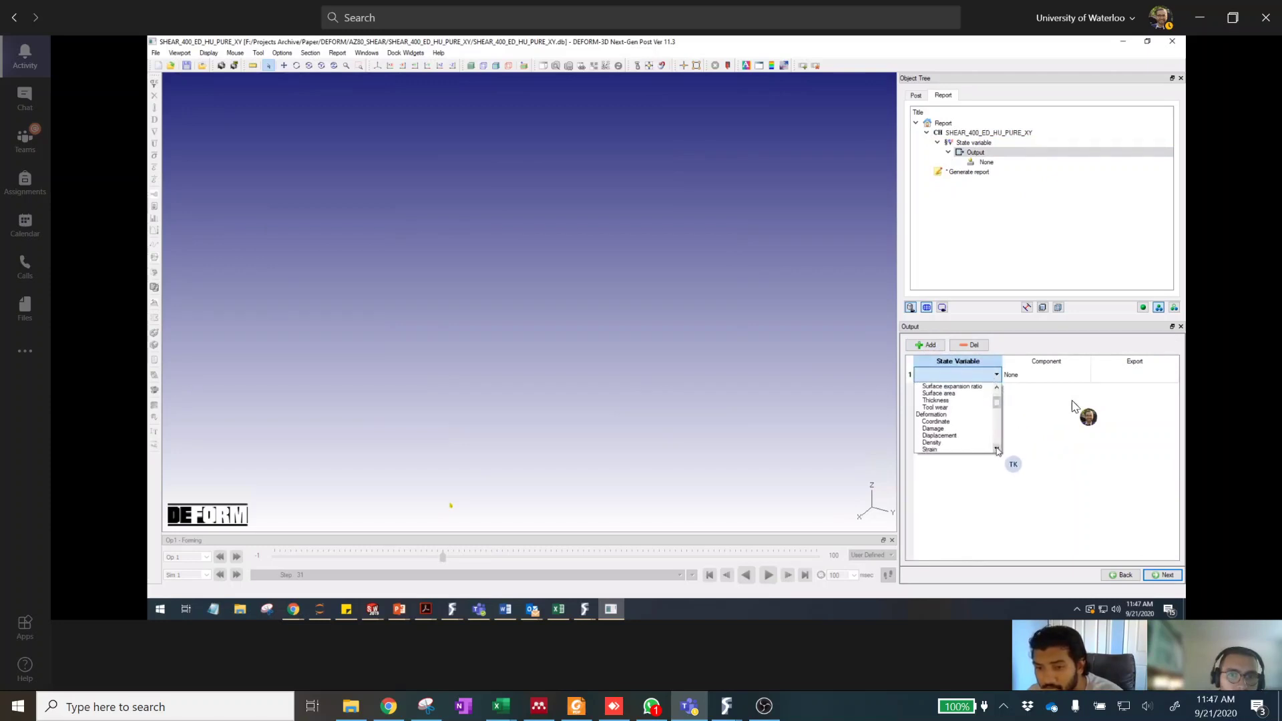
left_click(934, 442)
left_click(1055, 375)
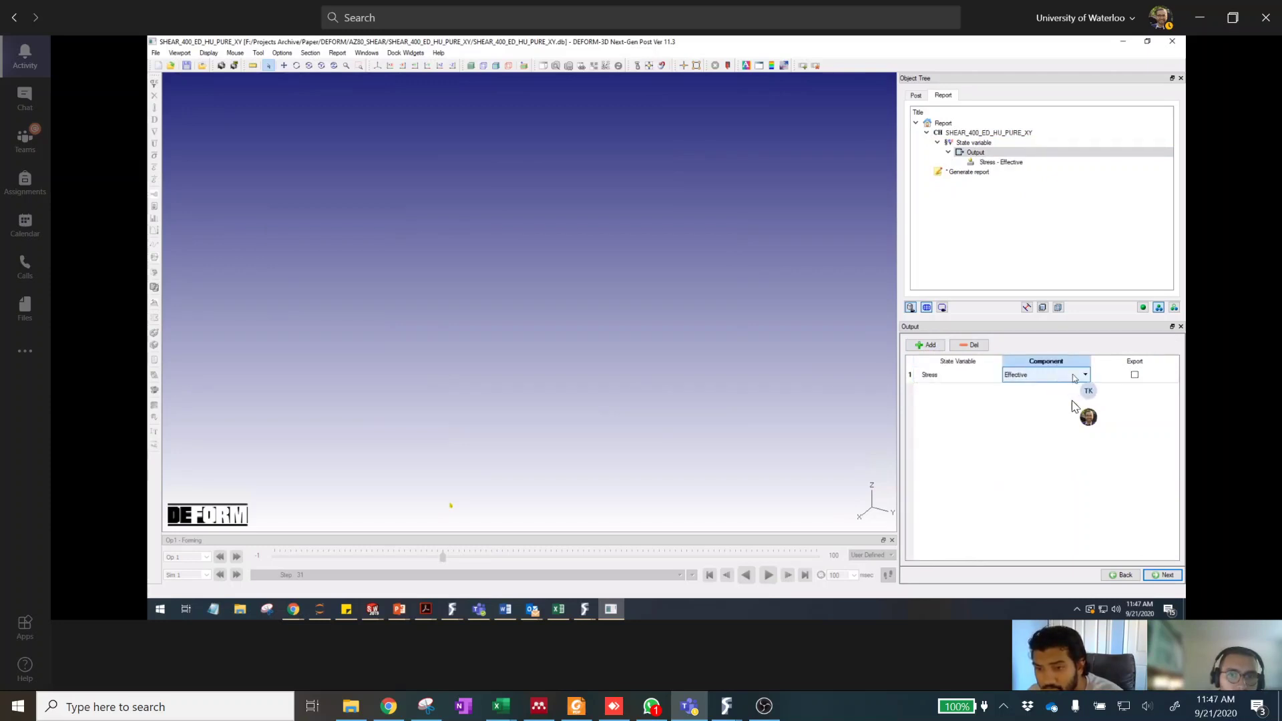
left_click(1085, 374)
left_click(1031, 448)
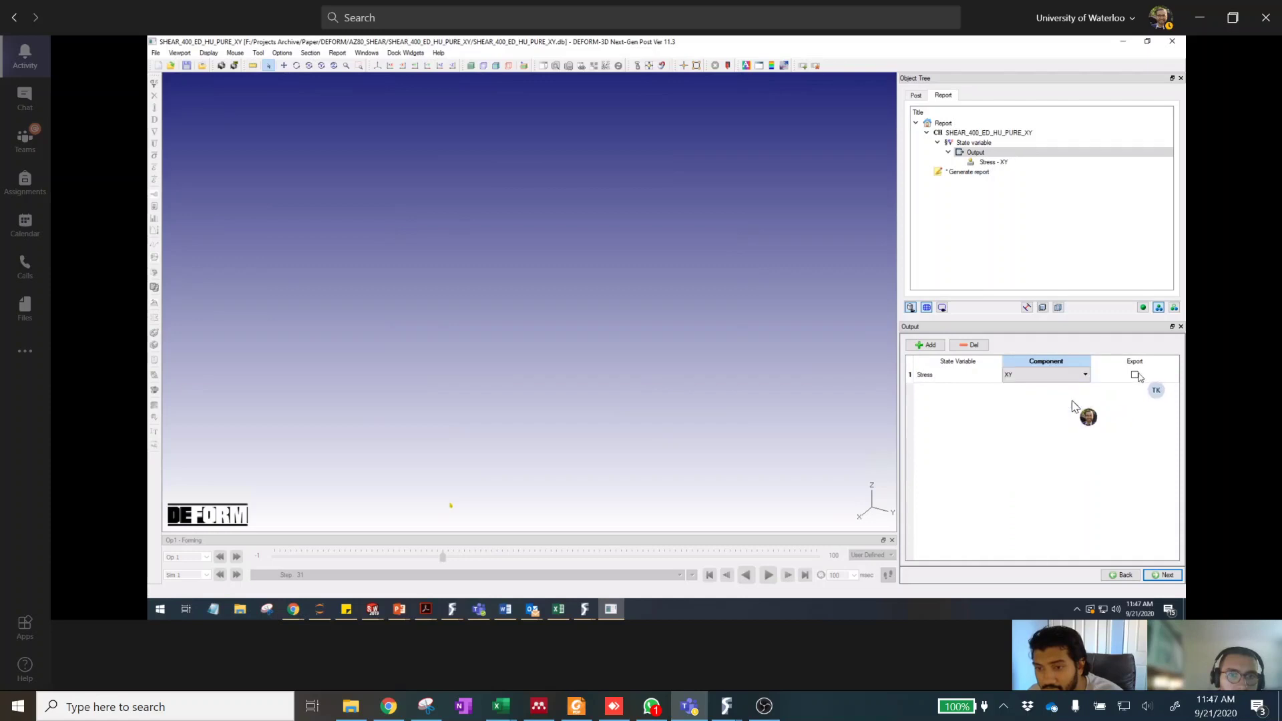
left_click(1152, 374)
left_click(1134, 375)
left_click(925, 344)
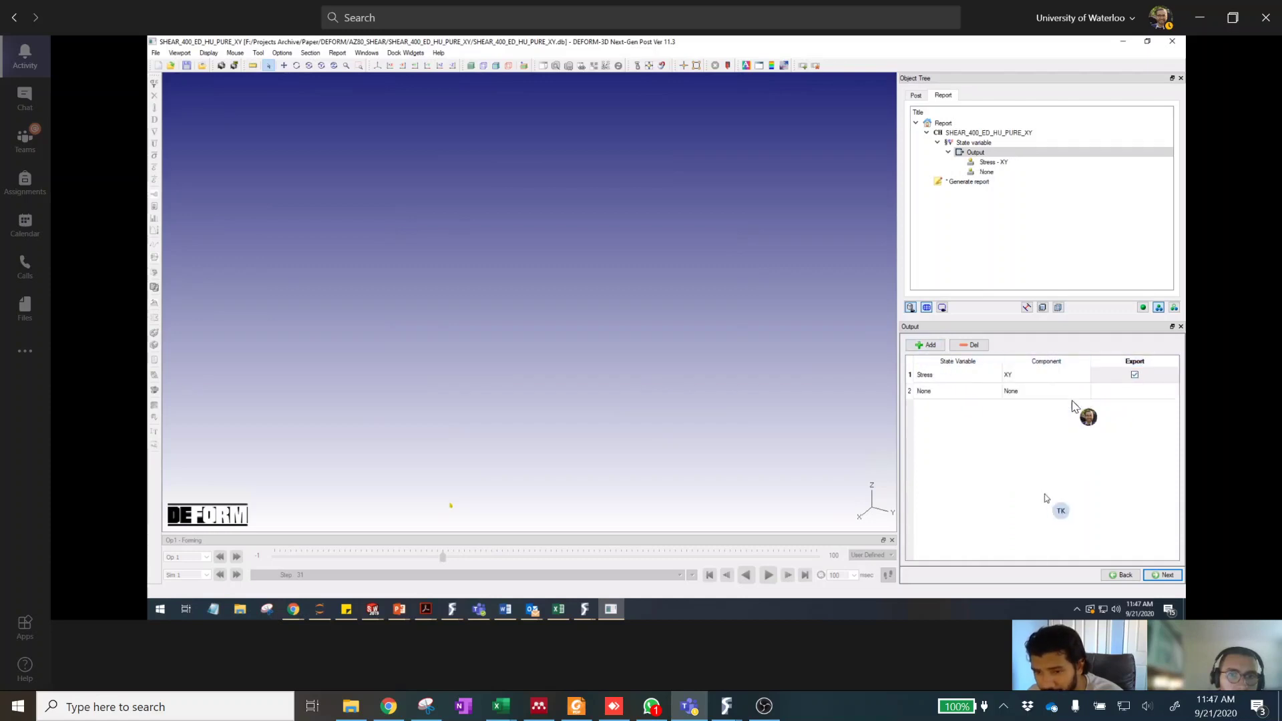
Try to set the second output to the XY component of total strain and mark it for export.
left_click(952, 390)
left_click(996, 390)
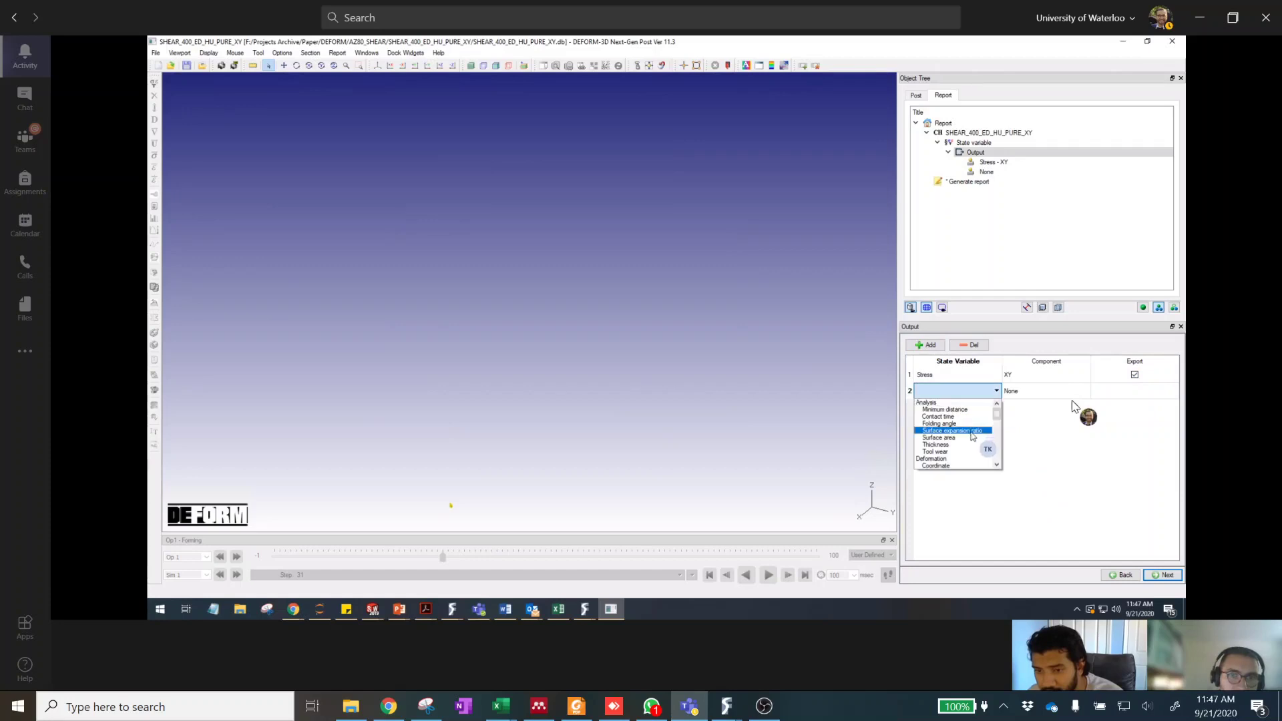
left_click(938, 416)
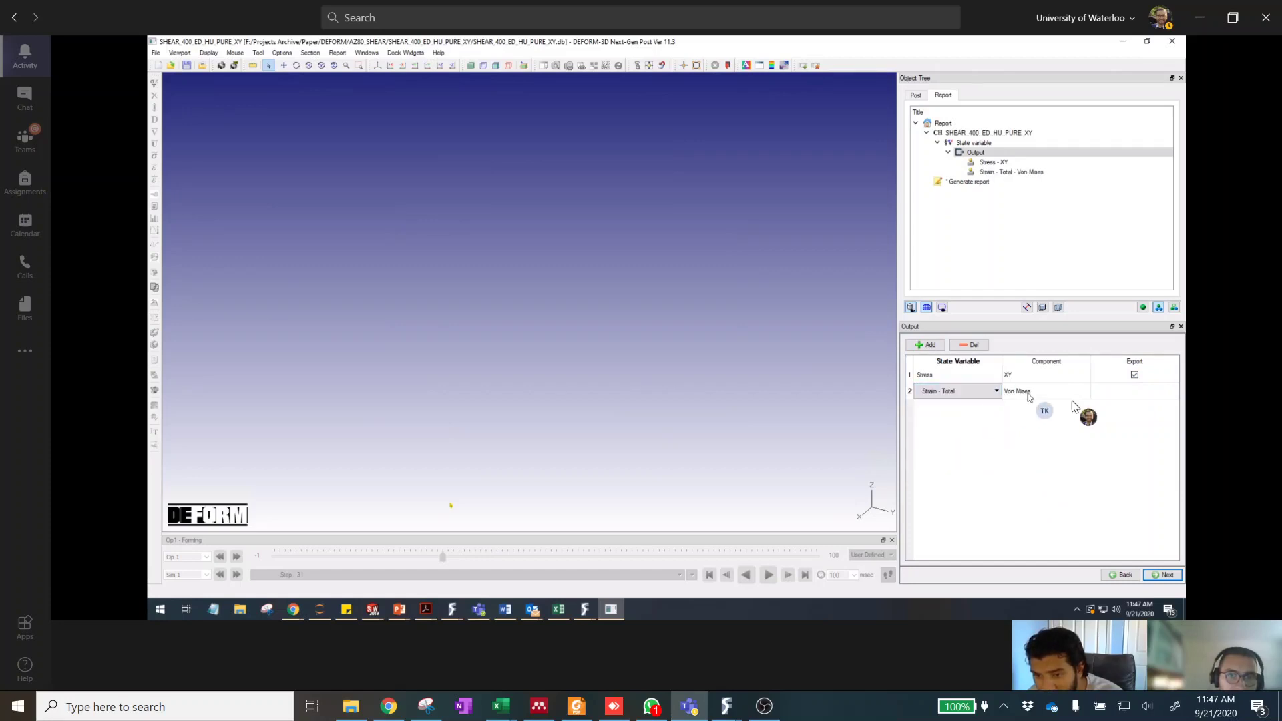
left_click(1040, 394)
left_click(1035, 467)
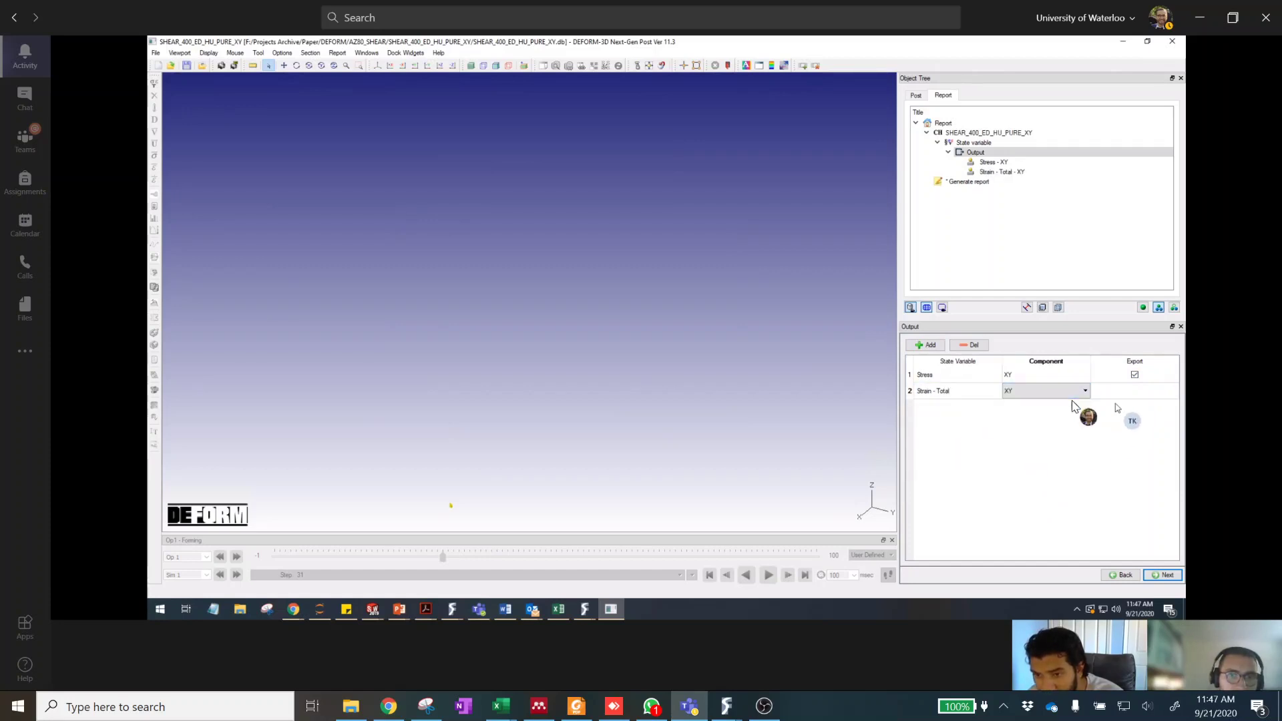
left_click(1135, 393)
key("Escape")
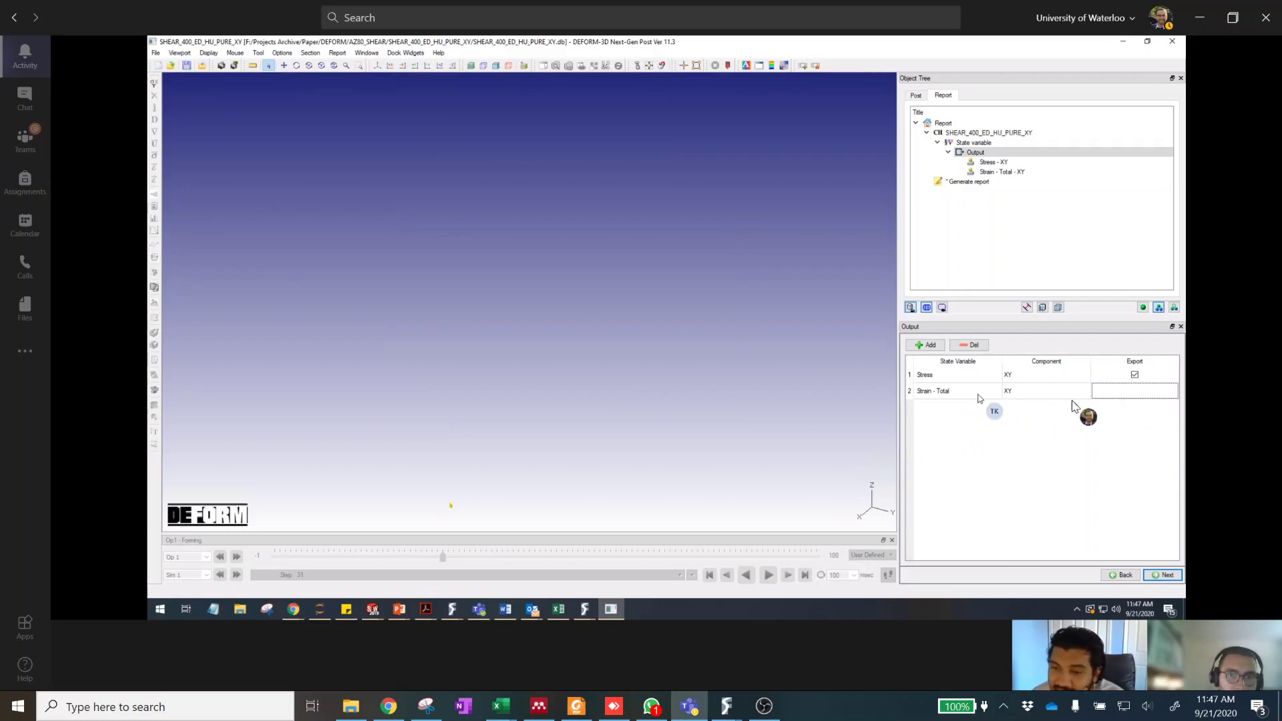
double_click(1028, 394)
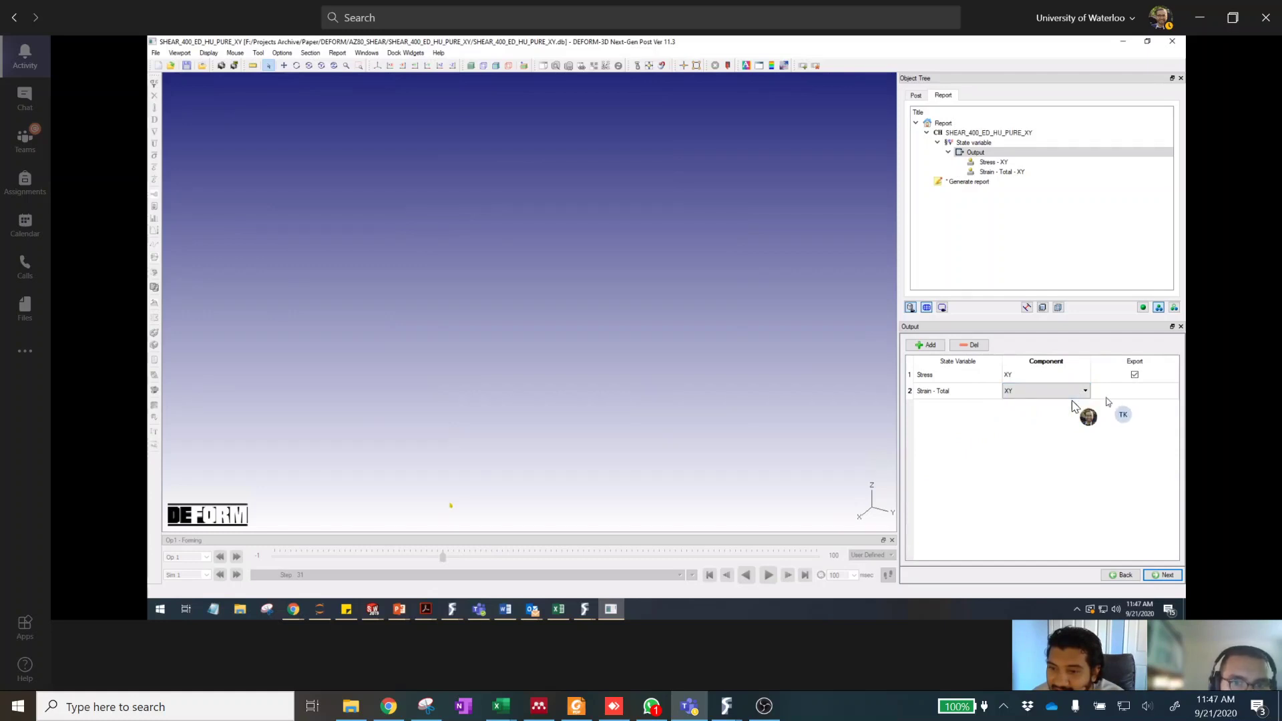
Set the second output to effective strain and mark it for export.
left_click(974, 392)
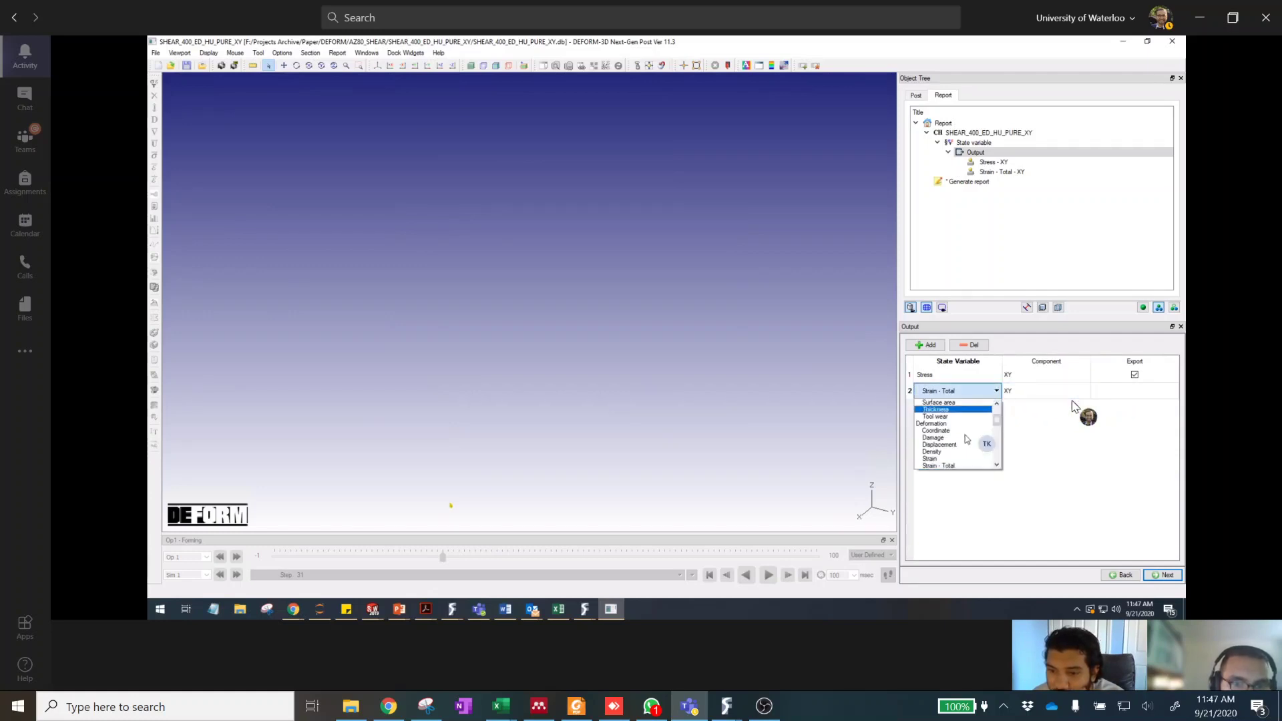
left_click(929, 459)
left_click(1023, 394)
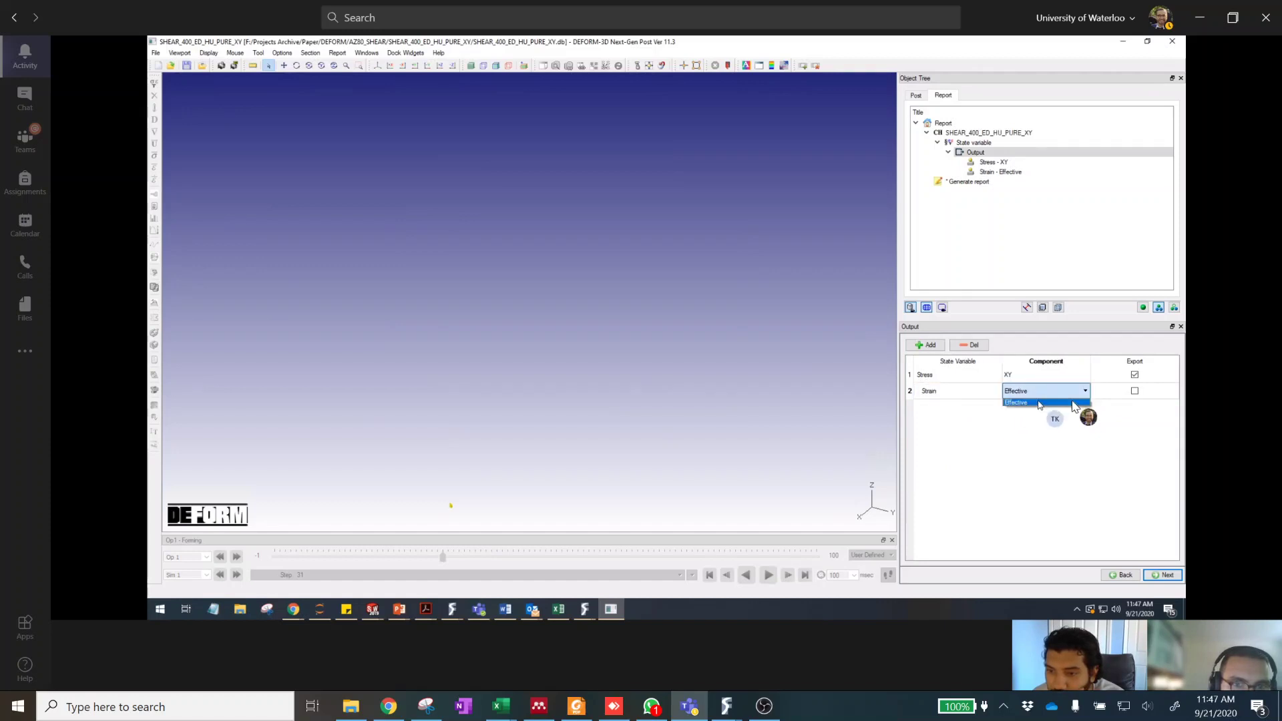
left_click(1134, 390)
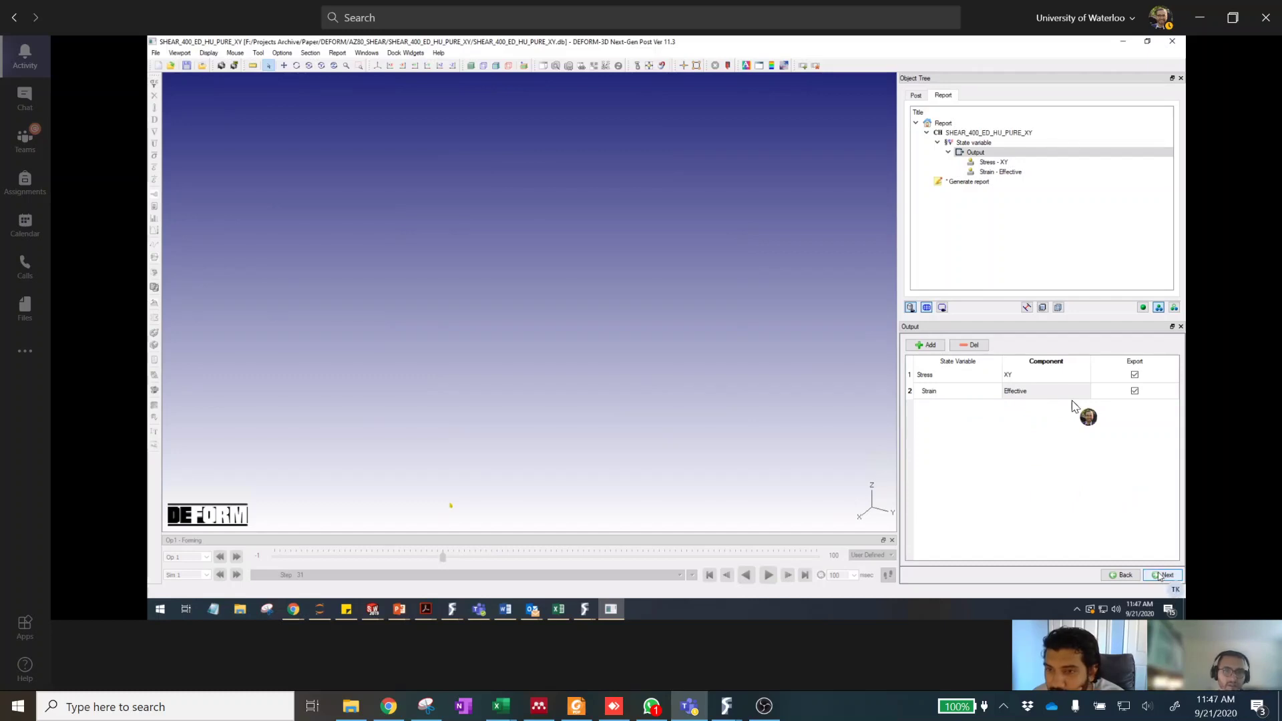
Keep the outputs' contour settings and generate the report in PPT format, saving the session as report.
left_click(1161, 575)
left_click(1161, 575)
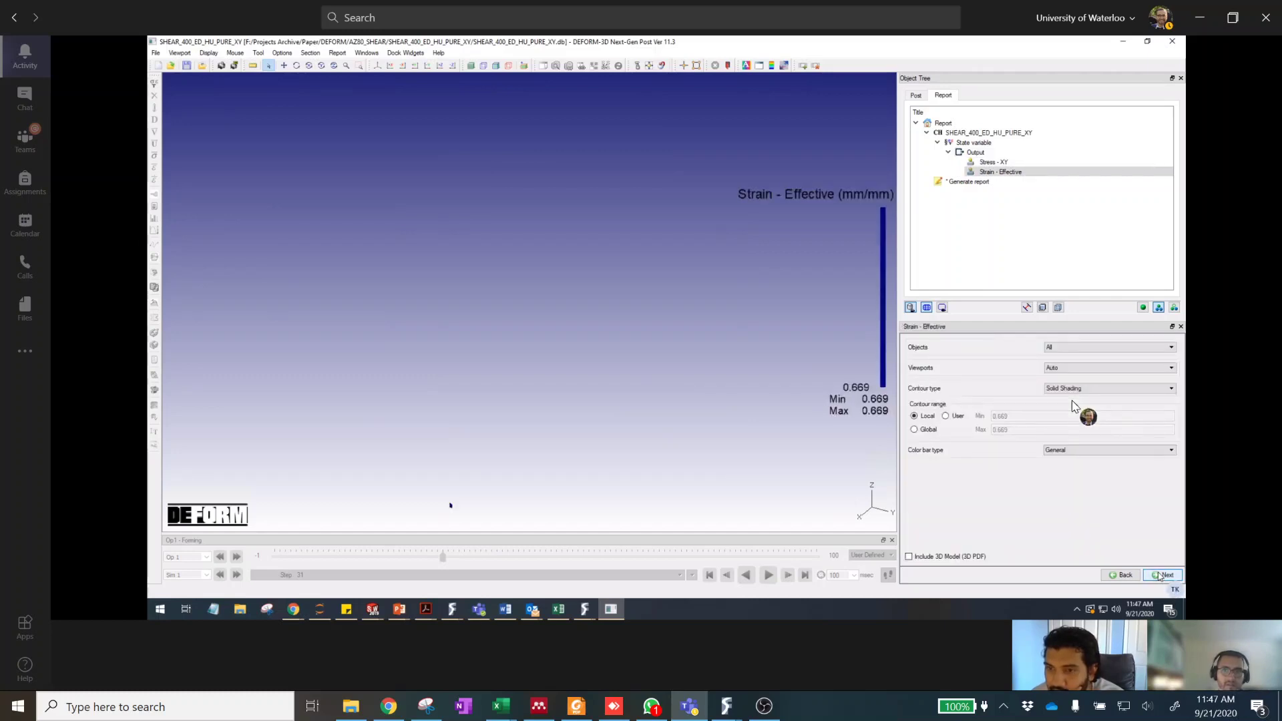
left_click(1162, 575)
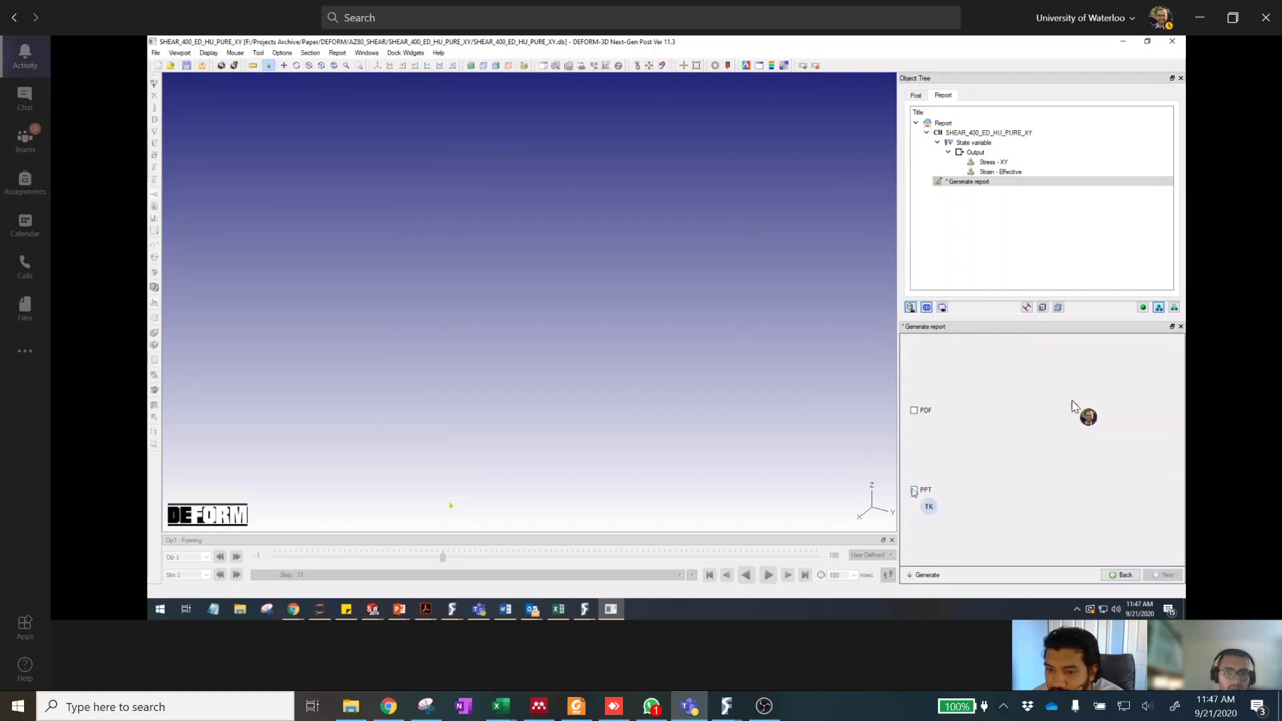
left_click(914, 490)
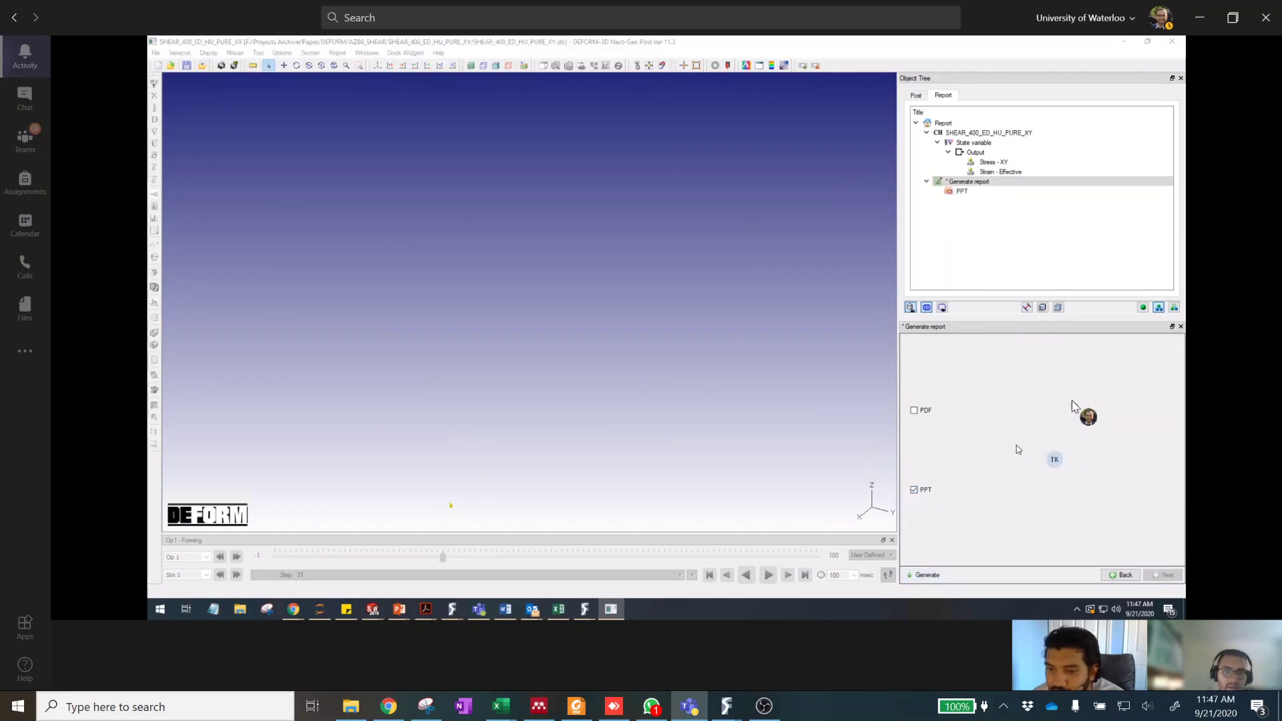
type("repor")
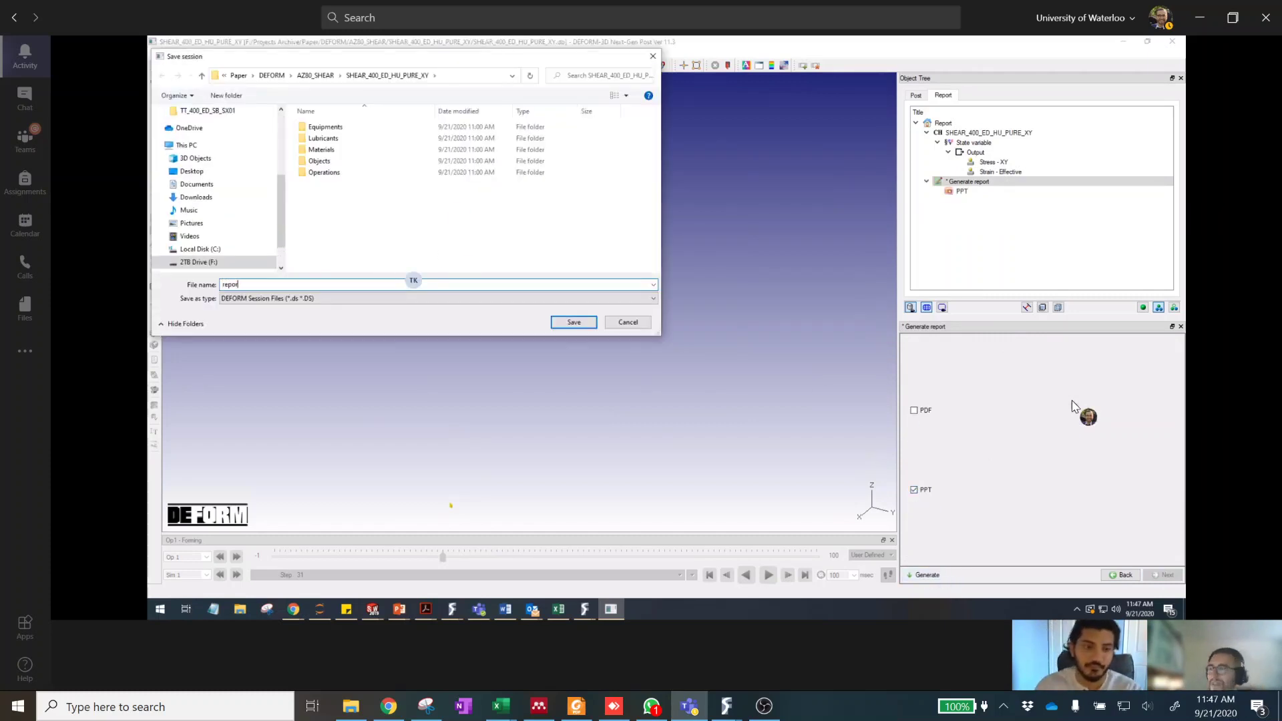
type("t")
key("Return")
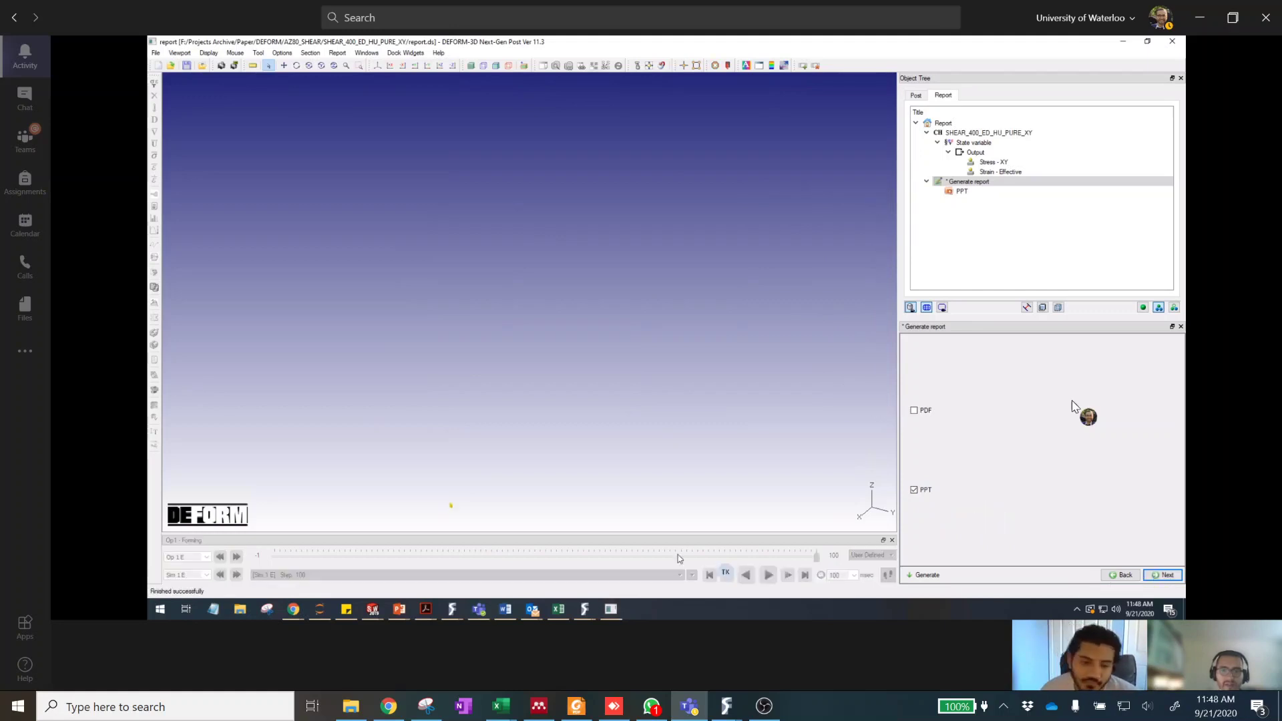
Switch to File Explorer and open the AZ80_SHEAR folder under Projects Archive, Paper, DEFORM on the 2TB Drive (F:).
left_click(239, 609)
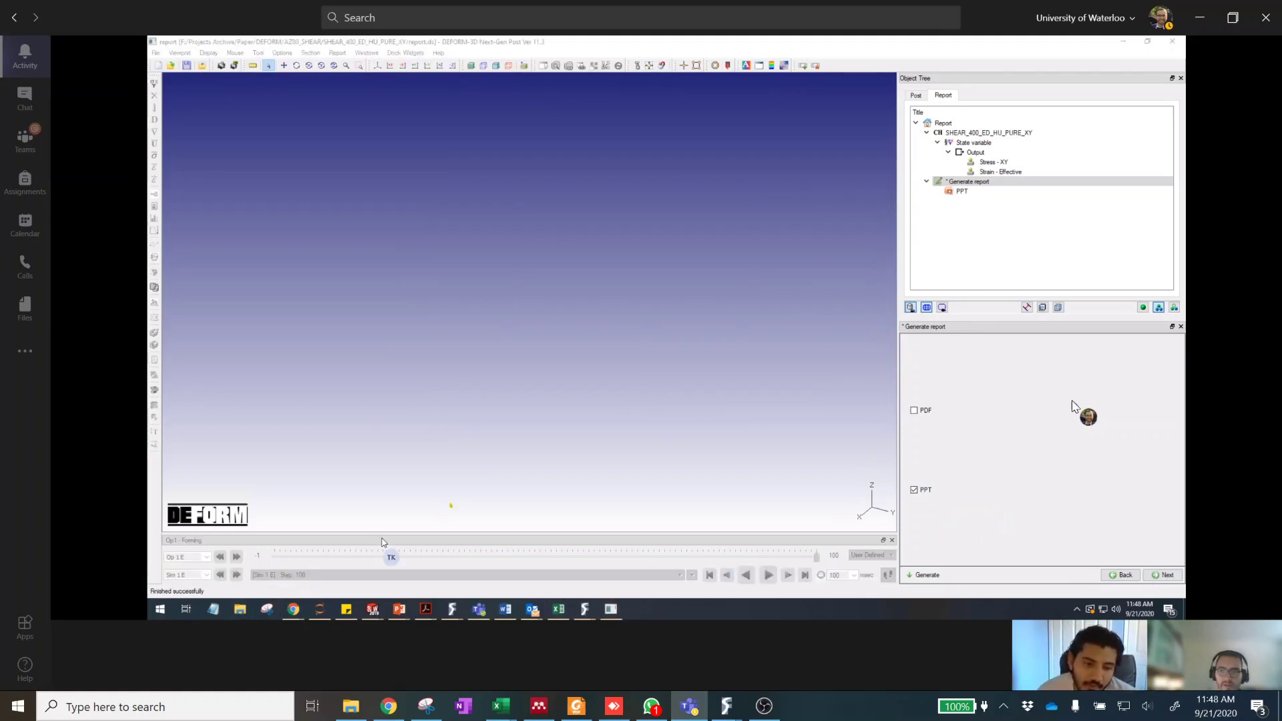
left_click(153, 263)
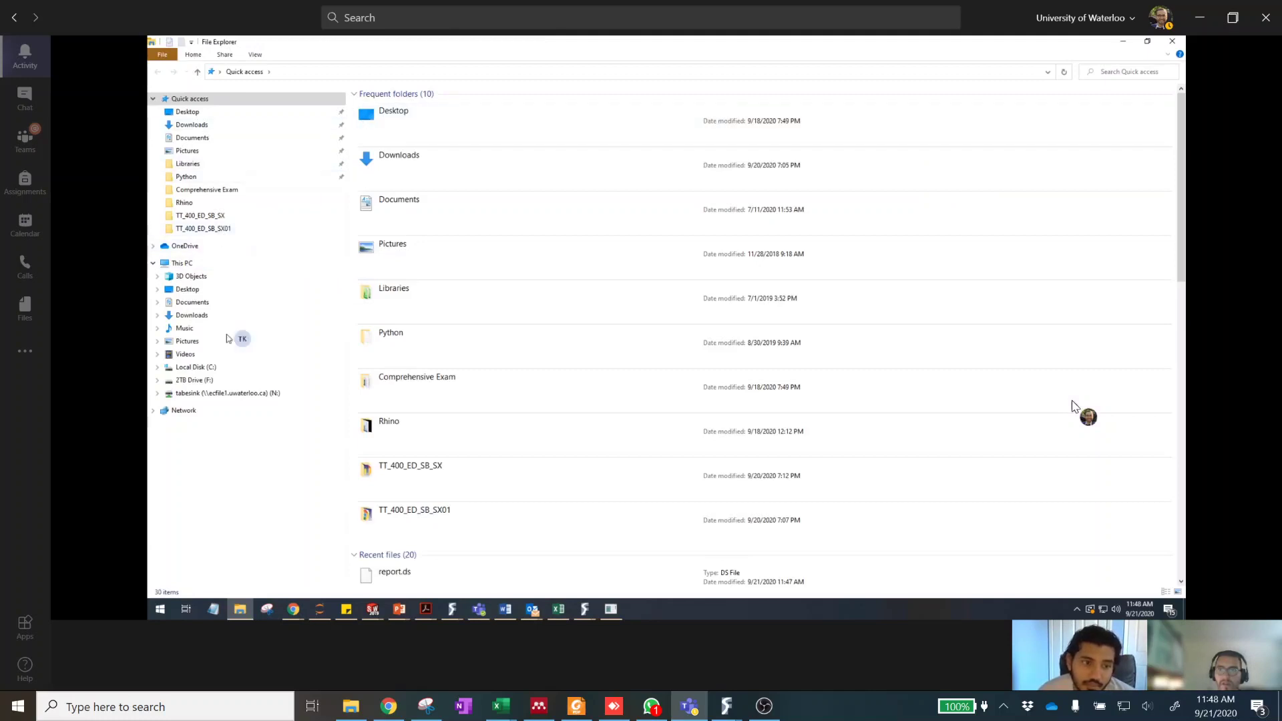
left_click(198, 380)
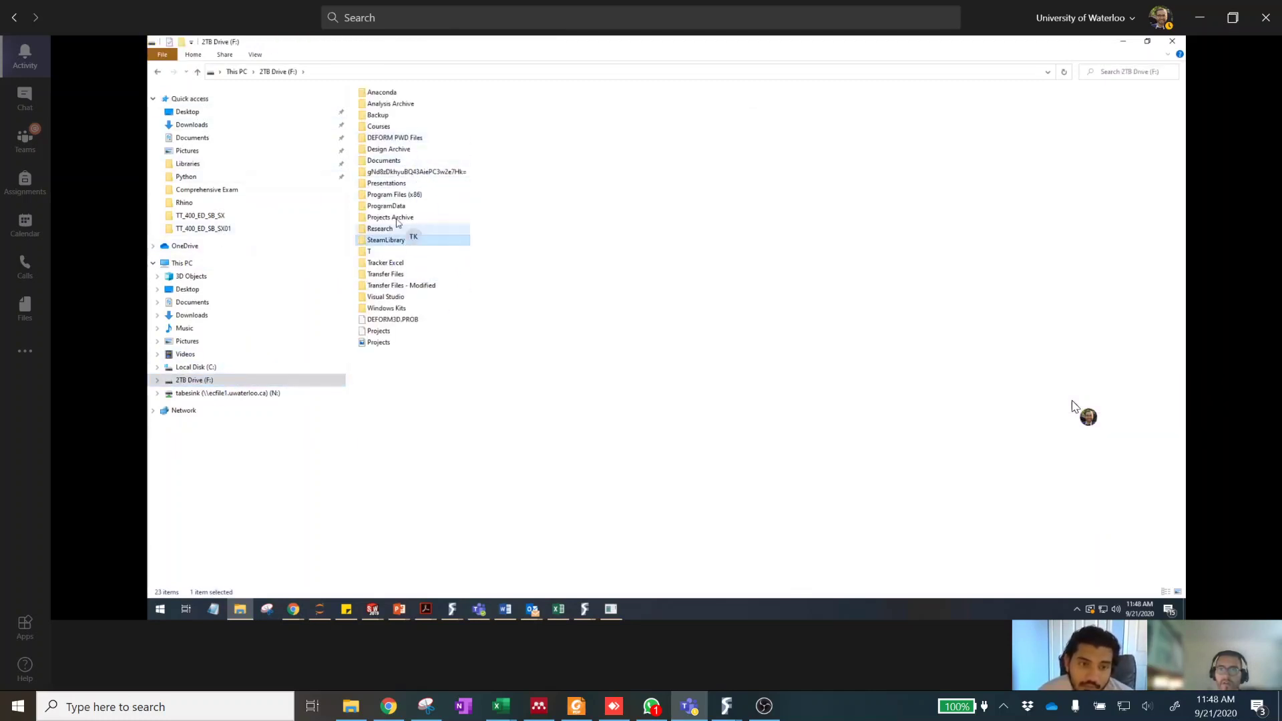
double_click(392, 218)
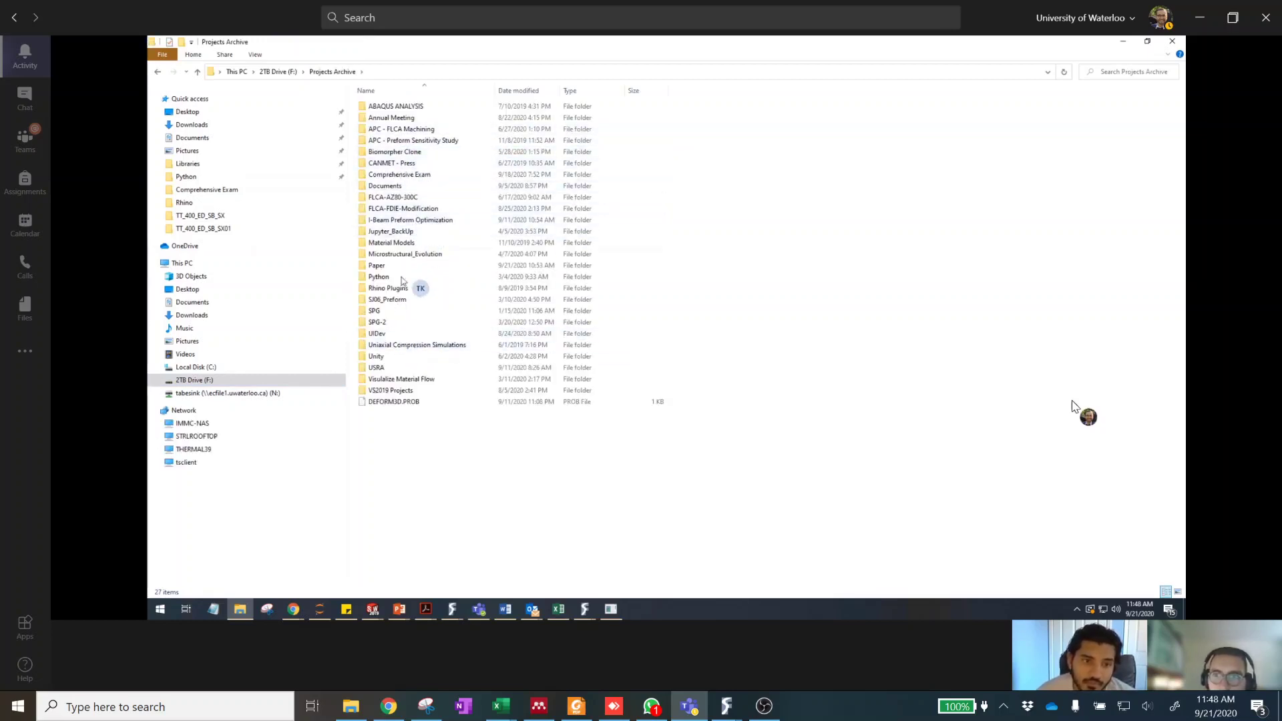
double_click(378, 266)
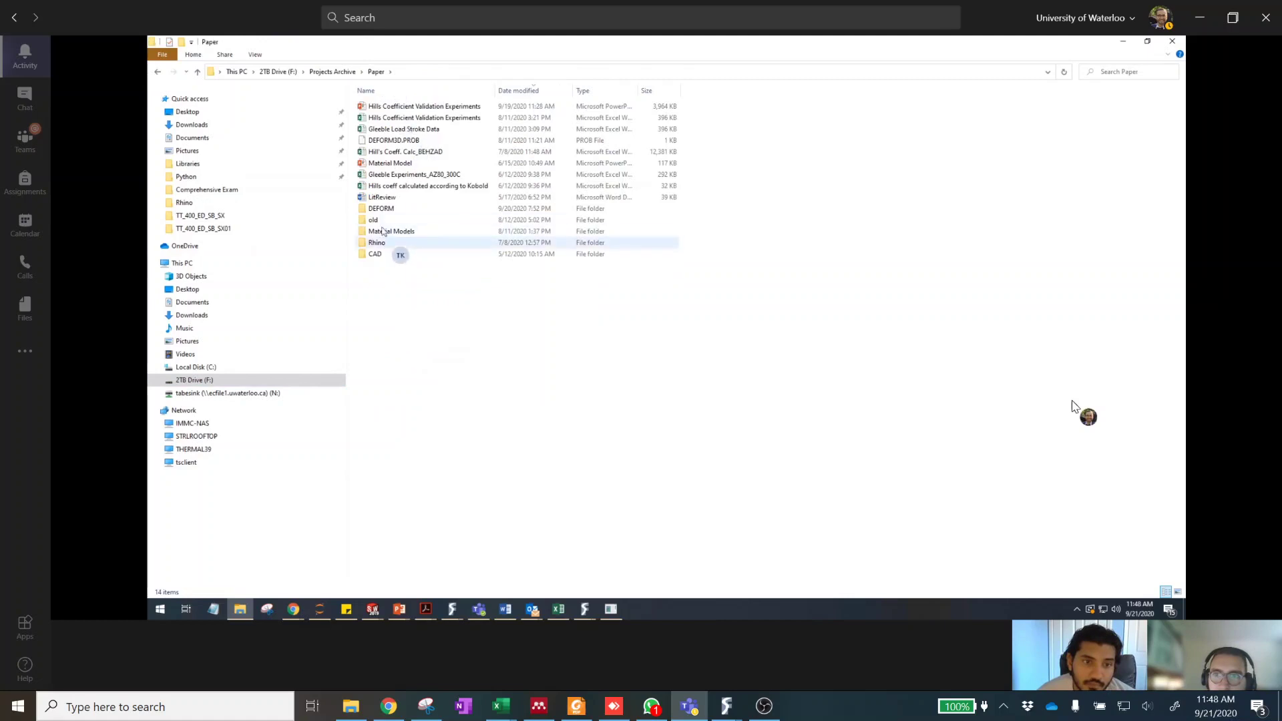
double_click(380, 208)
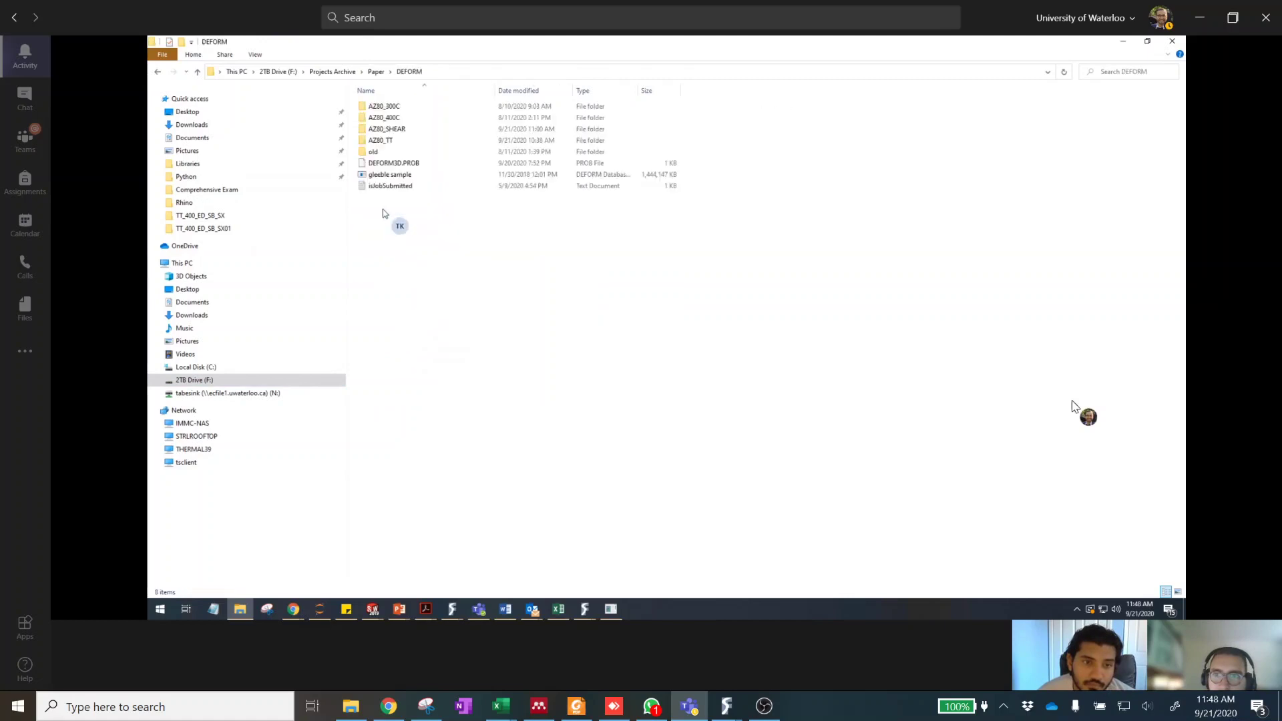
double_click(386, 129)
Open the DEF_REPORT folder inside the SHEAR_400_ED_HU_PURE_XY project folder.
double_click(427, 107)
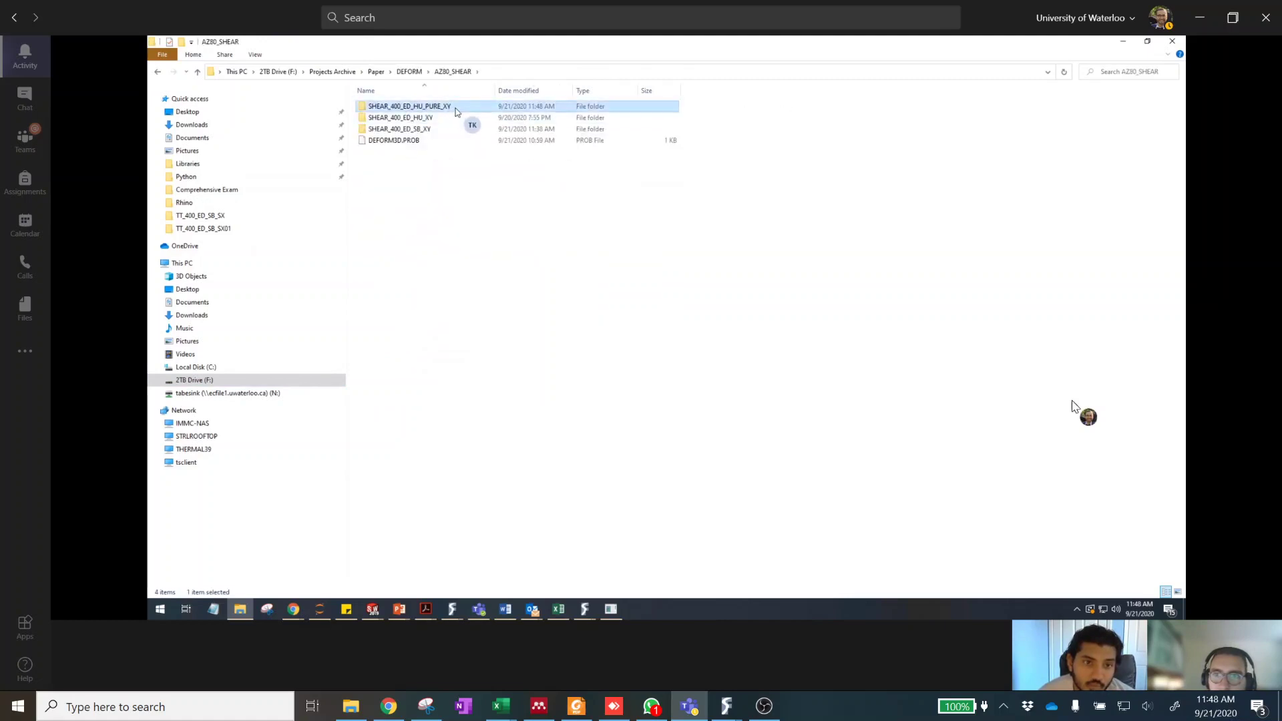
double_click(457, 108)
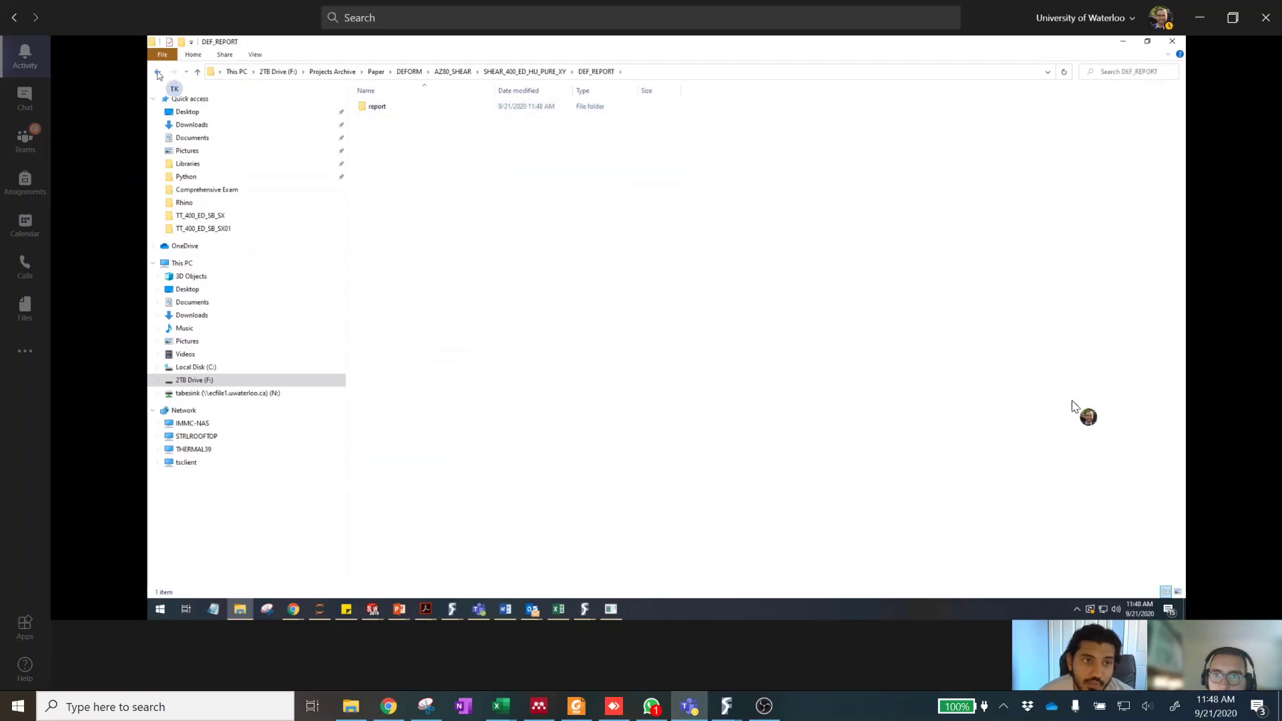
left_click(158, 73)
double_click(411, 108)
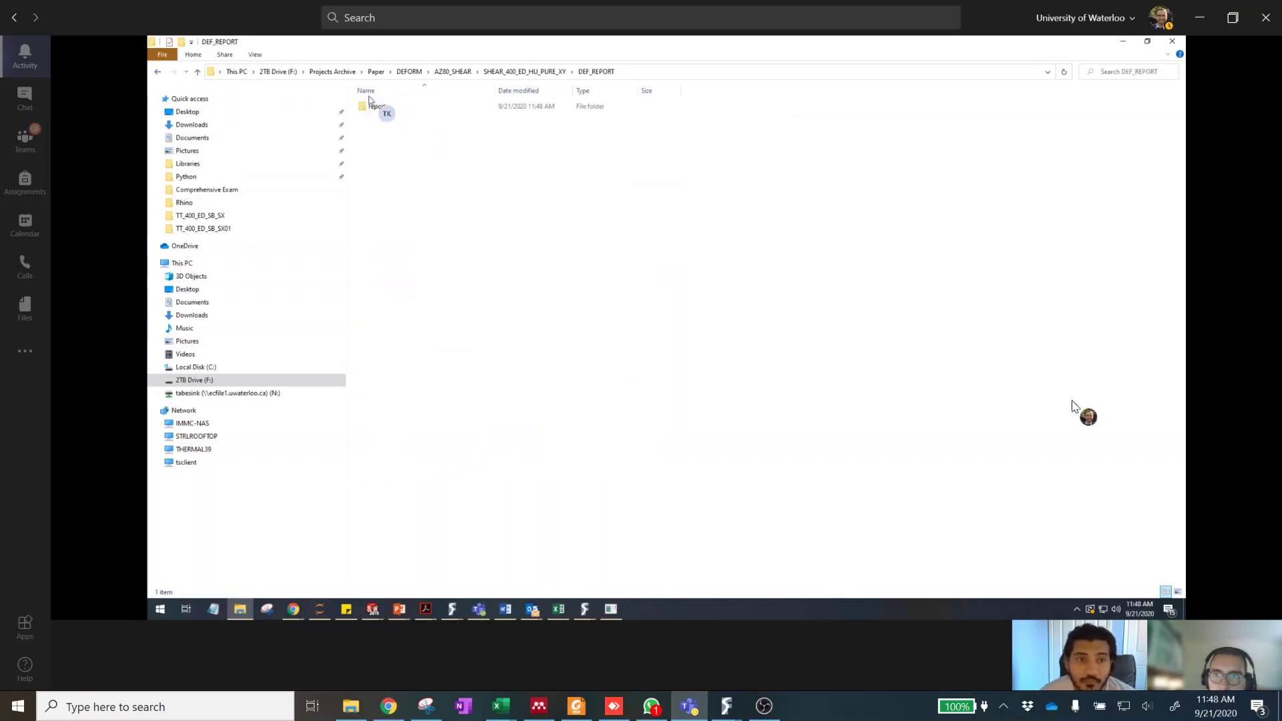
Open the StateVar__Stress text file from the 1_1_State_Variable folder inside the report folder.
double_click(387, 107)
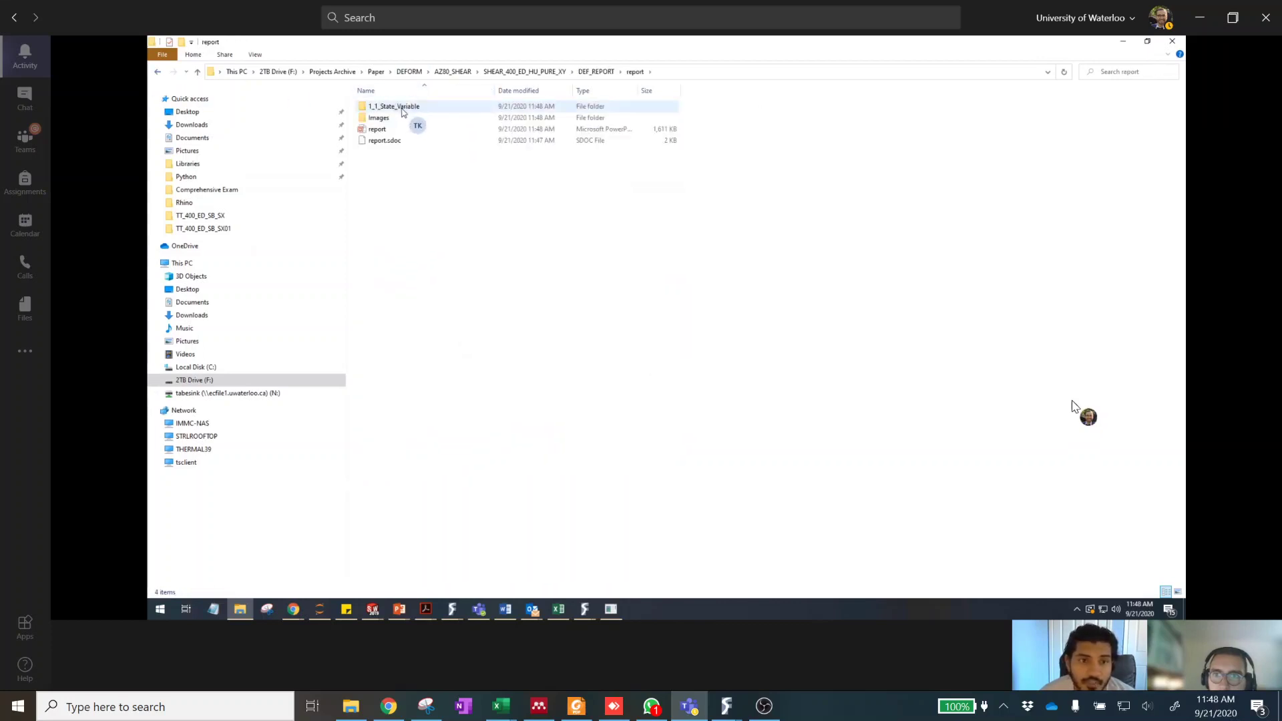
double_click(403, 109)
left_click(419, 118)
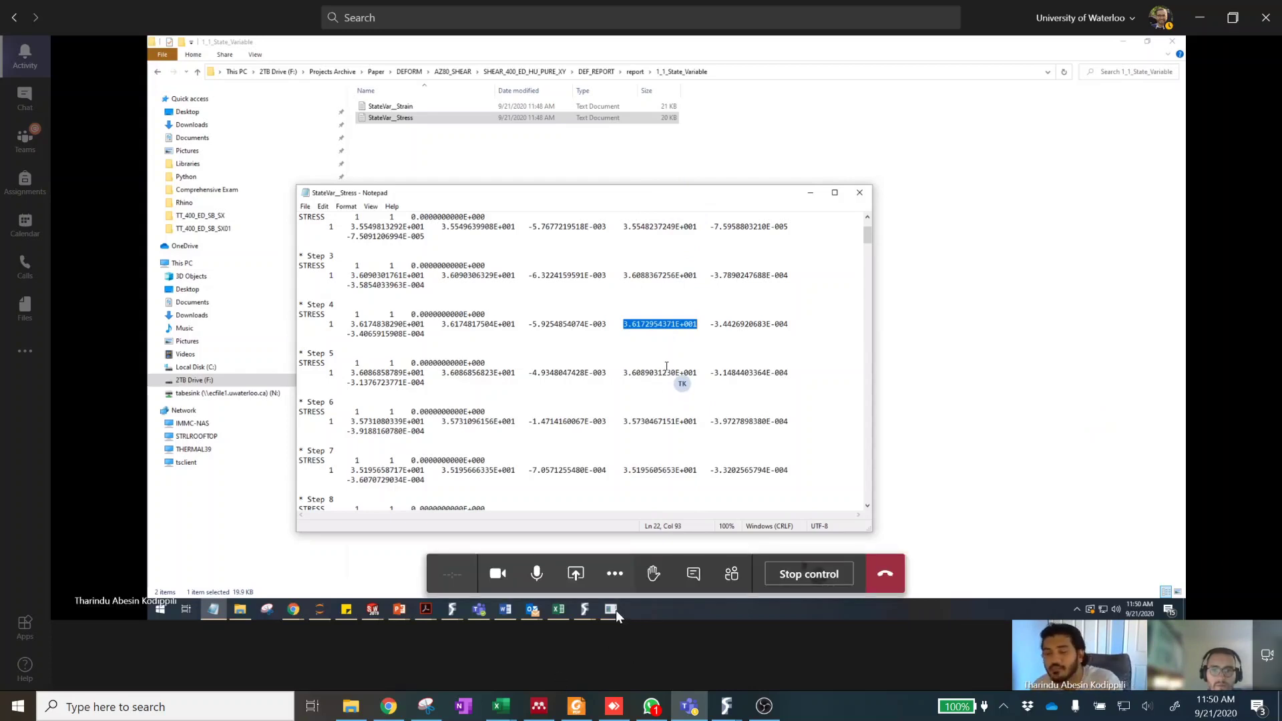
Switch to the DEFORM-3D Multiple Operation windows and compare the solid cube model with the wireframe model's force boundary conditions.
left_click(586, 609)
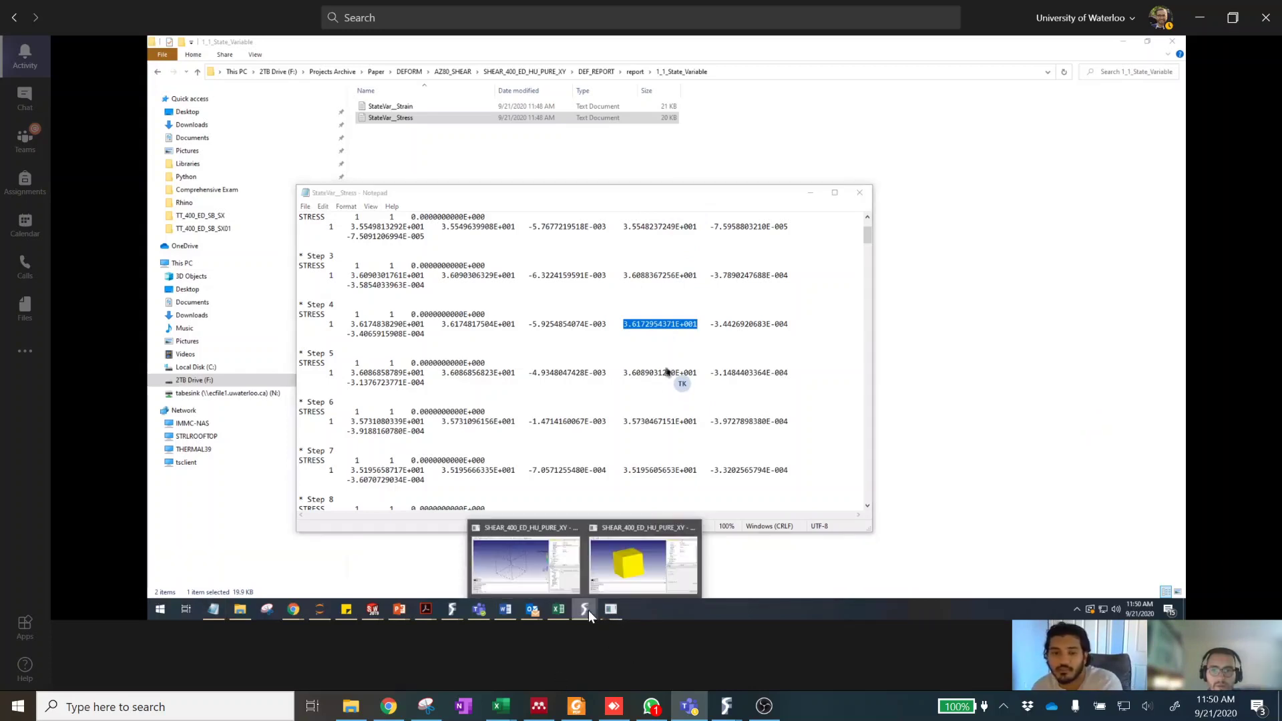
left_click(630, 588)
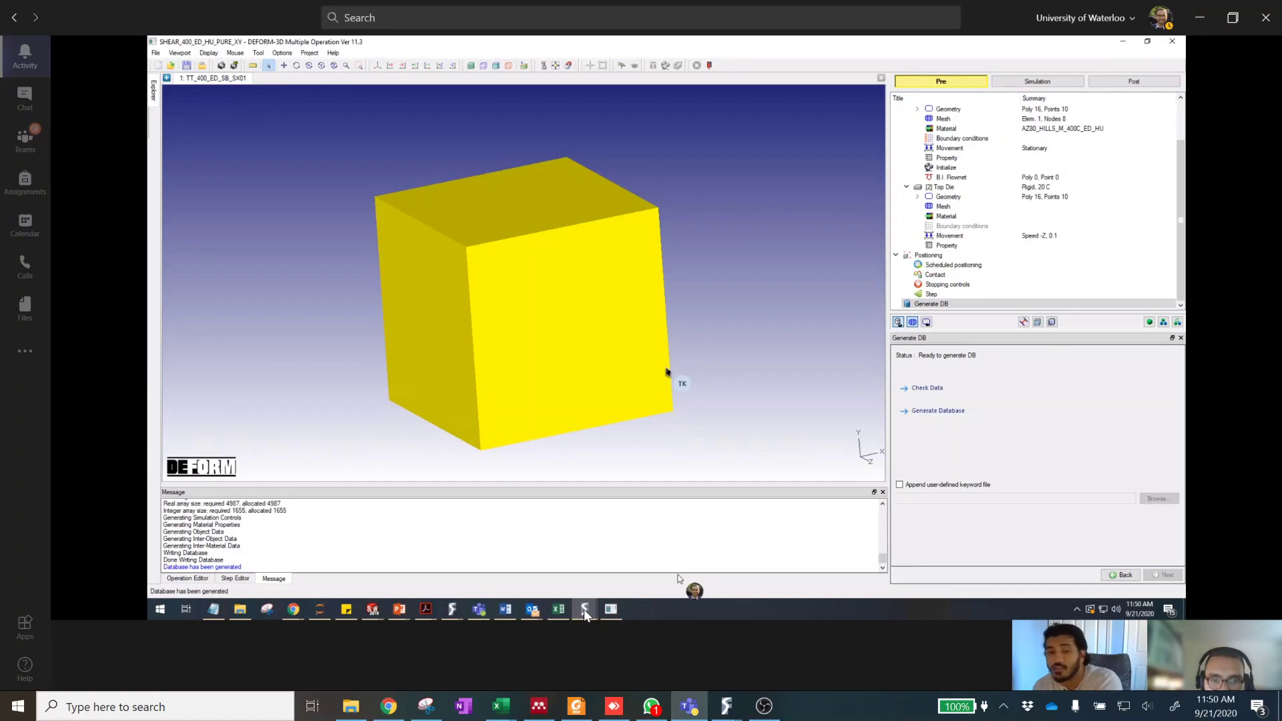
mouse_move(583, 608)
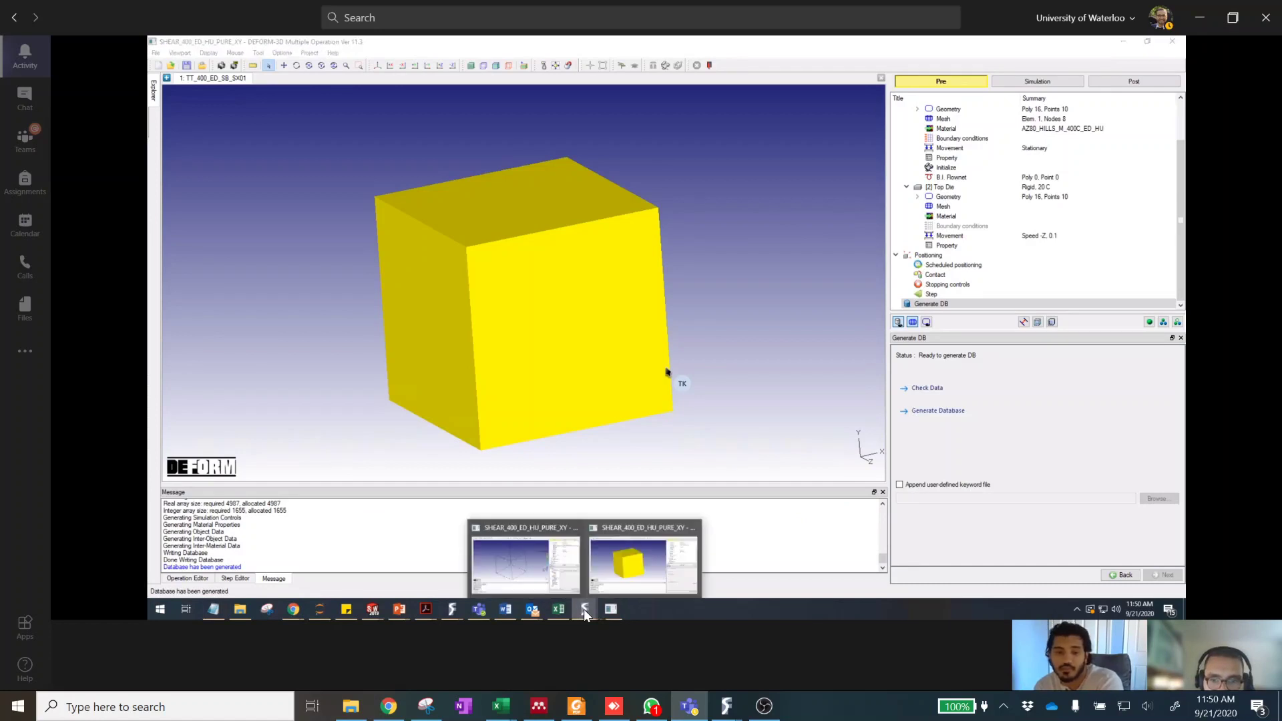
left_click(553, 578)
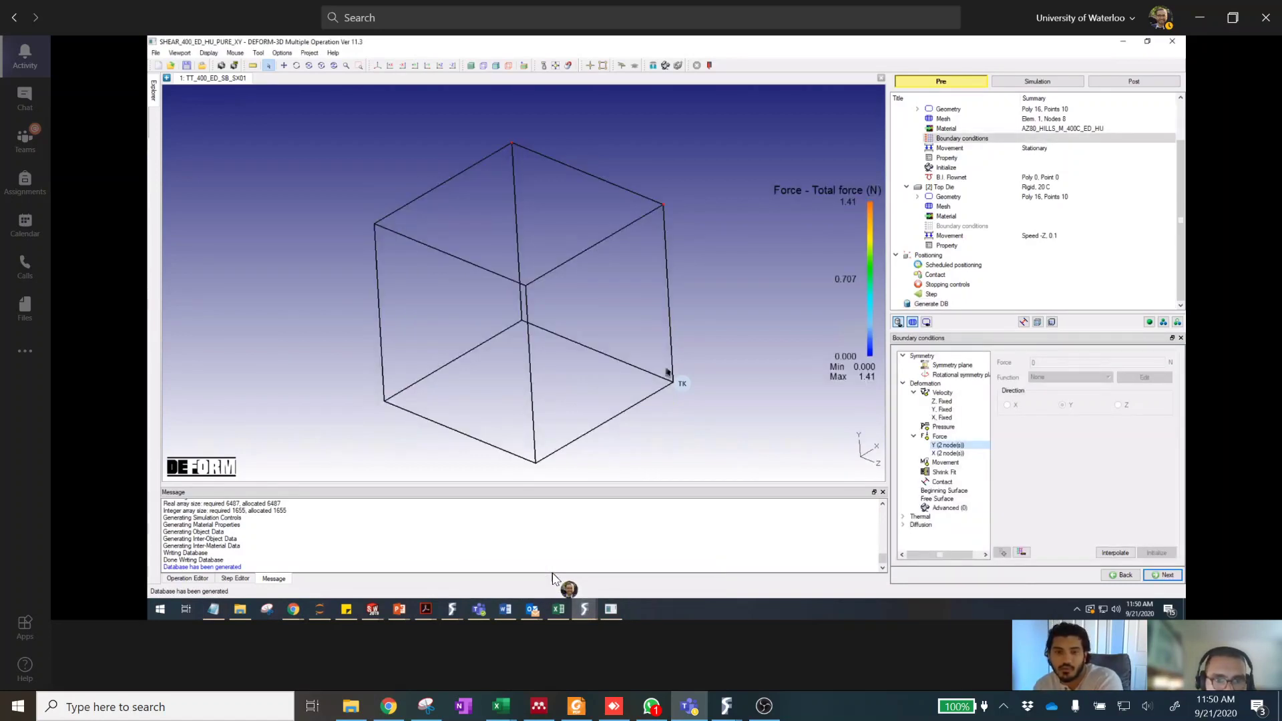
mouse_move(584, 613)
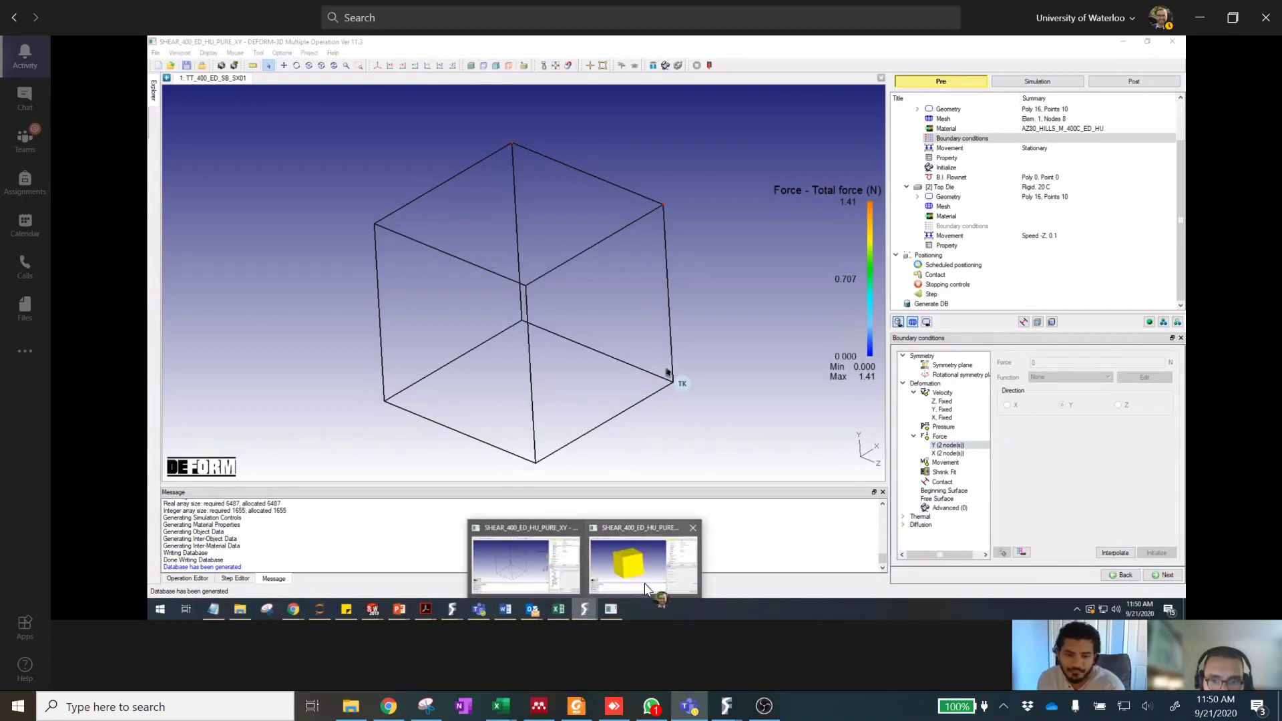
left_click(645, 586)
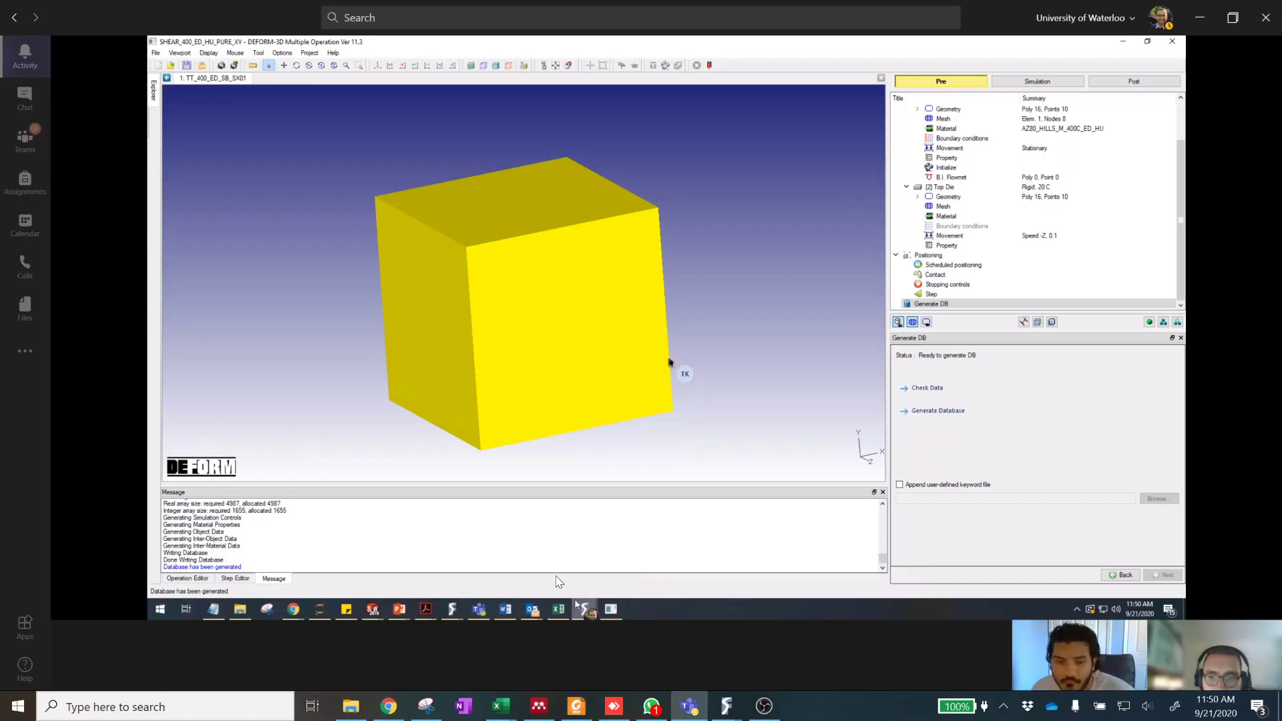
mouse_move(590, 606)
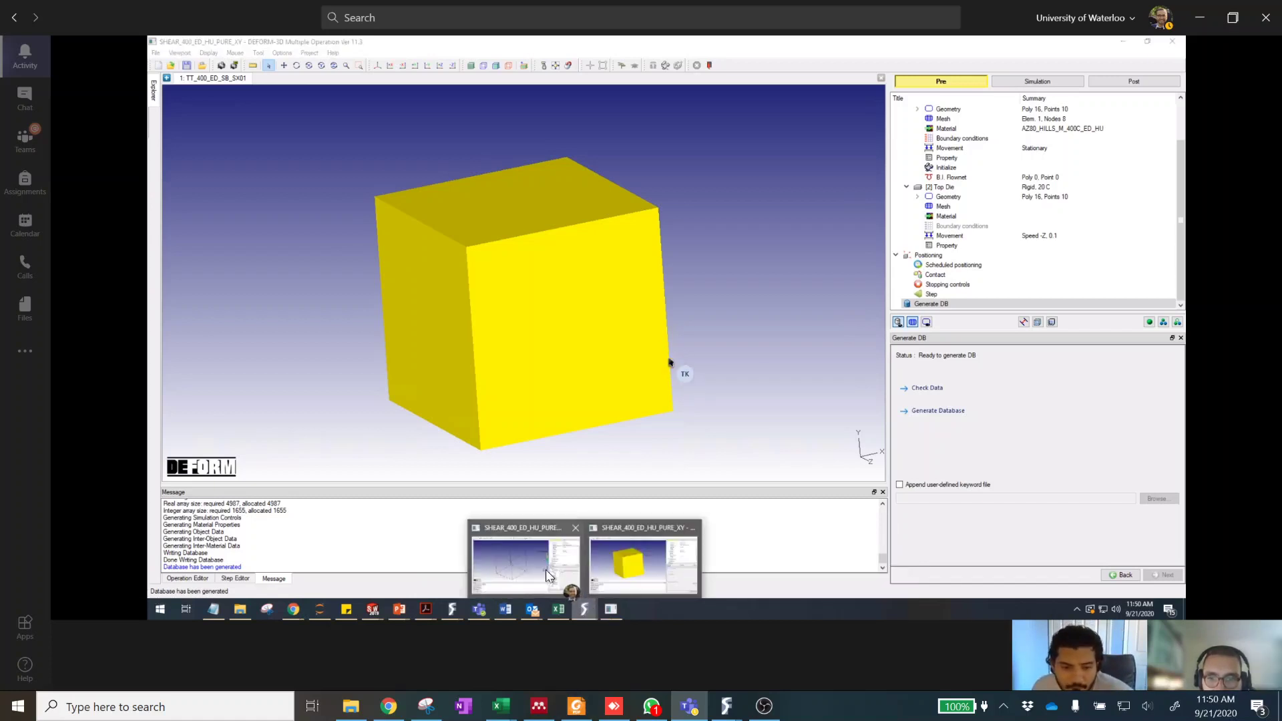
left_click(546, 570)
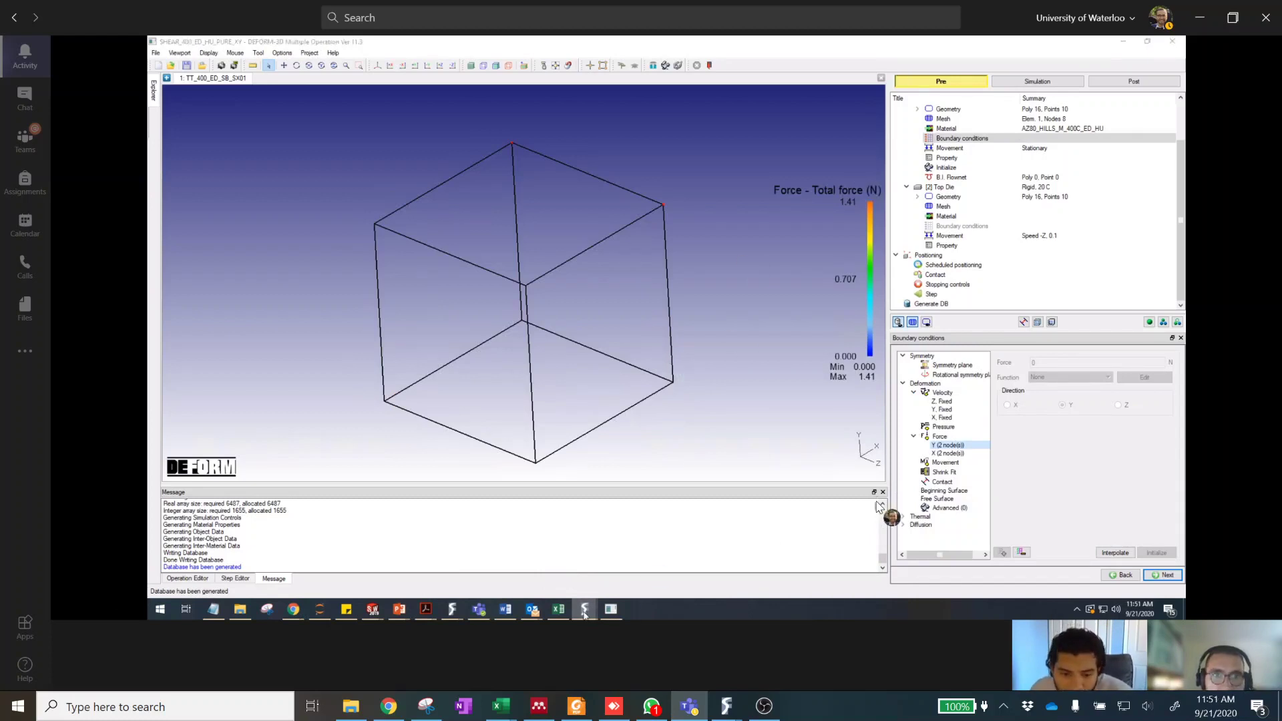
Switch to DEFORM-3D Next-Gen Post and examine the workpiece's strain and stress state variables in the interactive post summary.
mouse_move(612, 608)
mouse_move(615, 568)
left_click(611, 609)
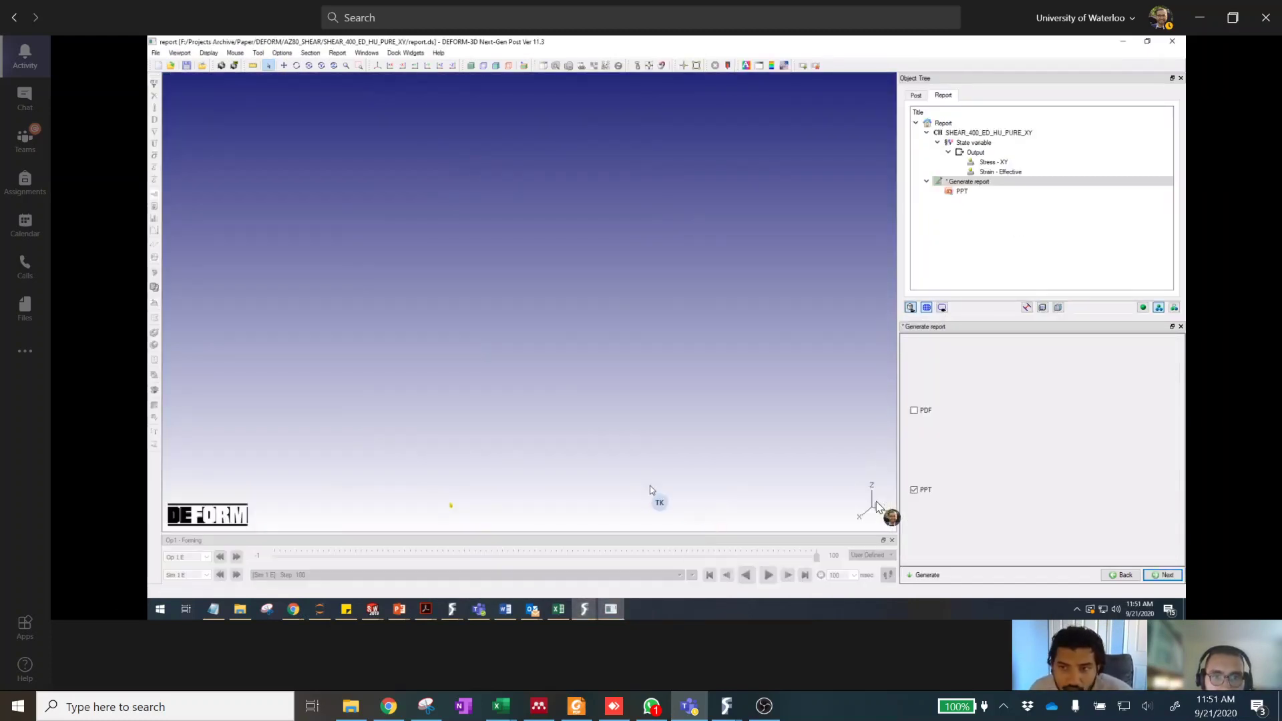
left_click(915, 95)
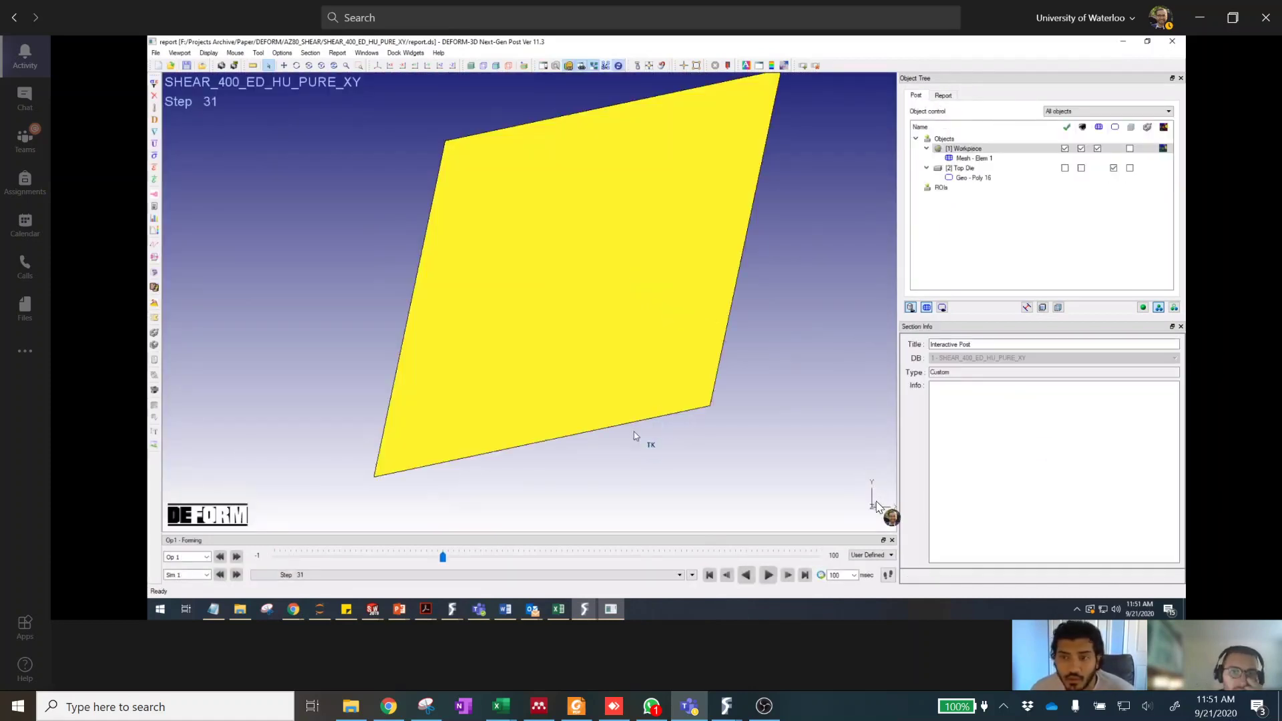
left_click(154, 212)
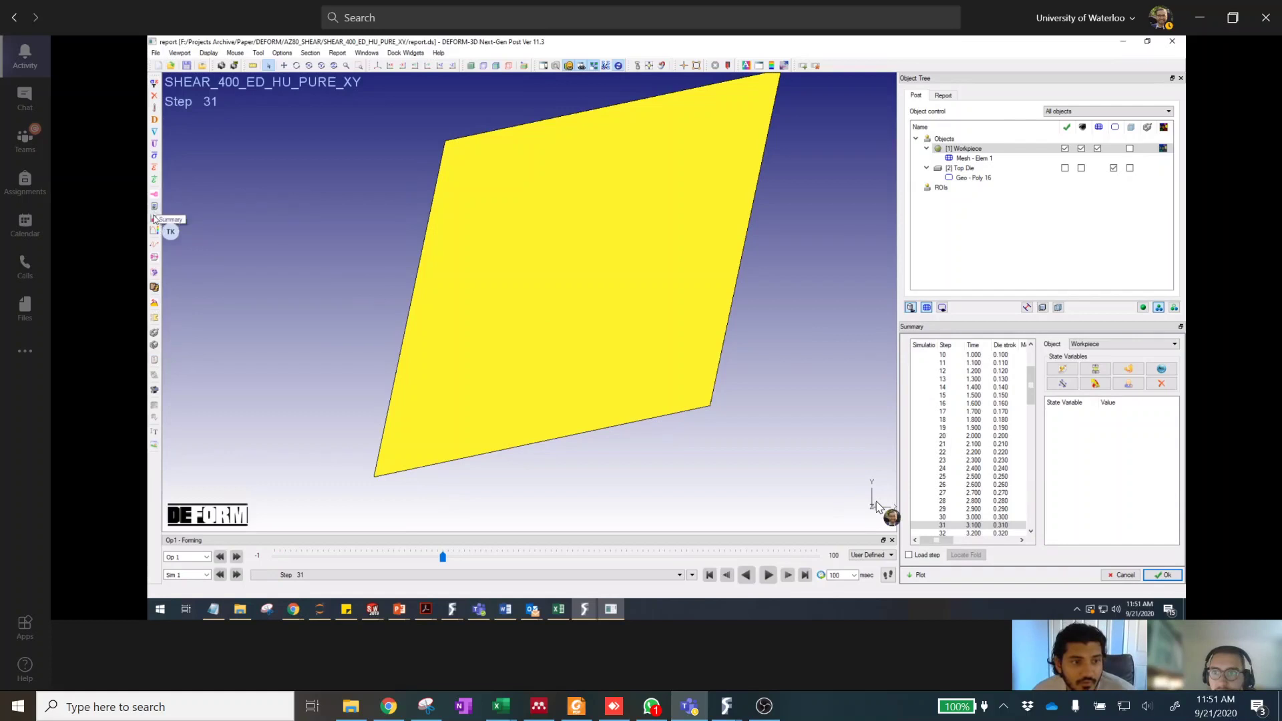
left_click(1159, 369)
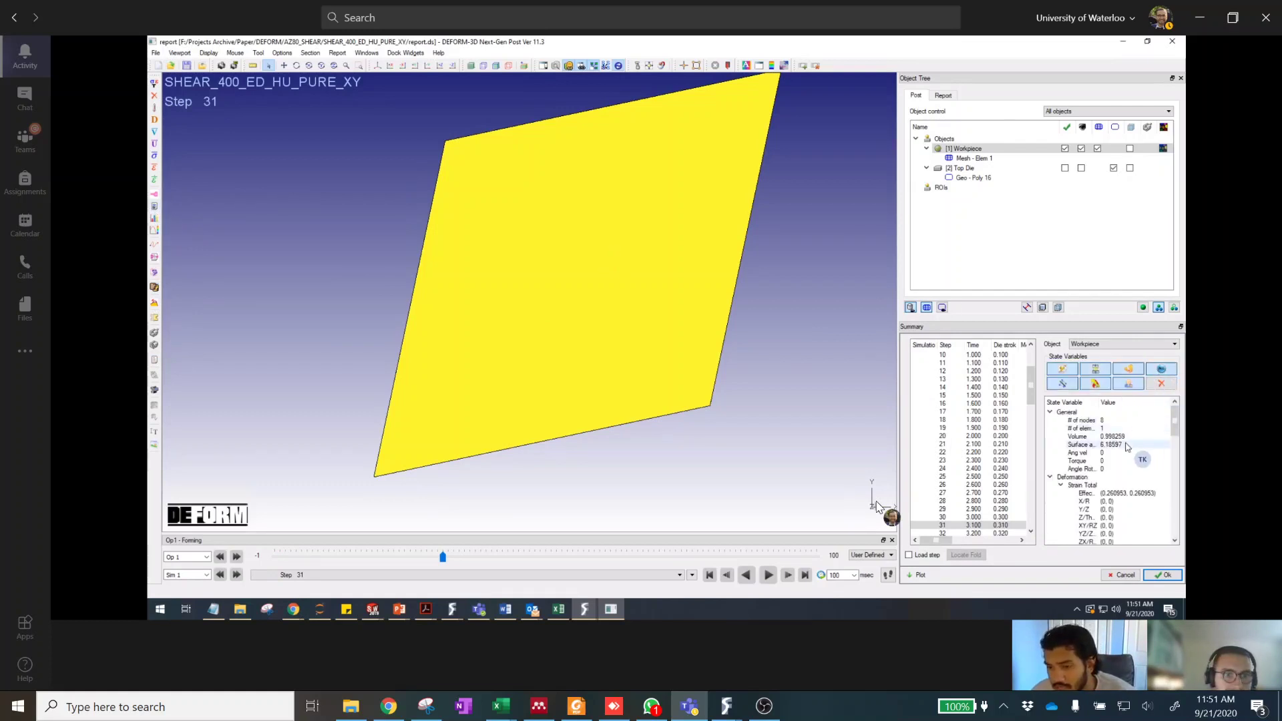
scroll(1127, 446, "down", 2)
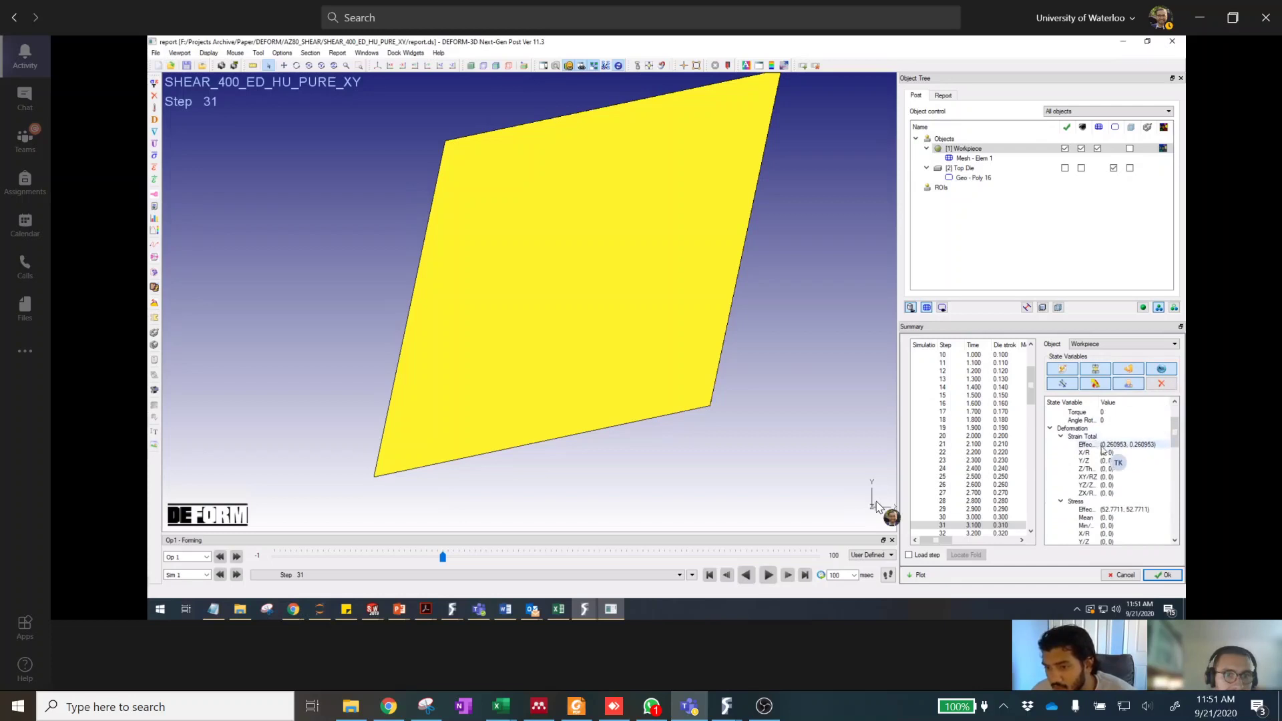
scroll(1099, 510, "up", 1)
scroll(1098, 514, "down", 1)
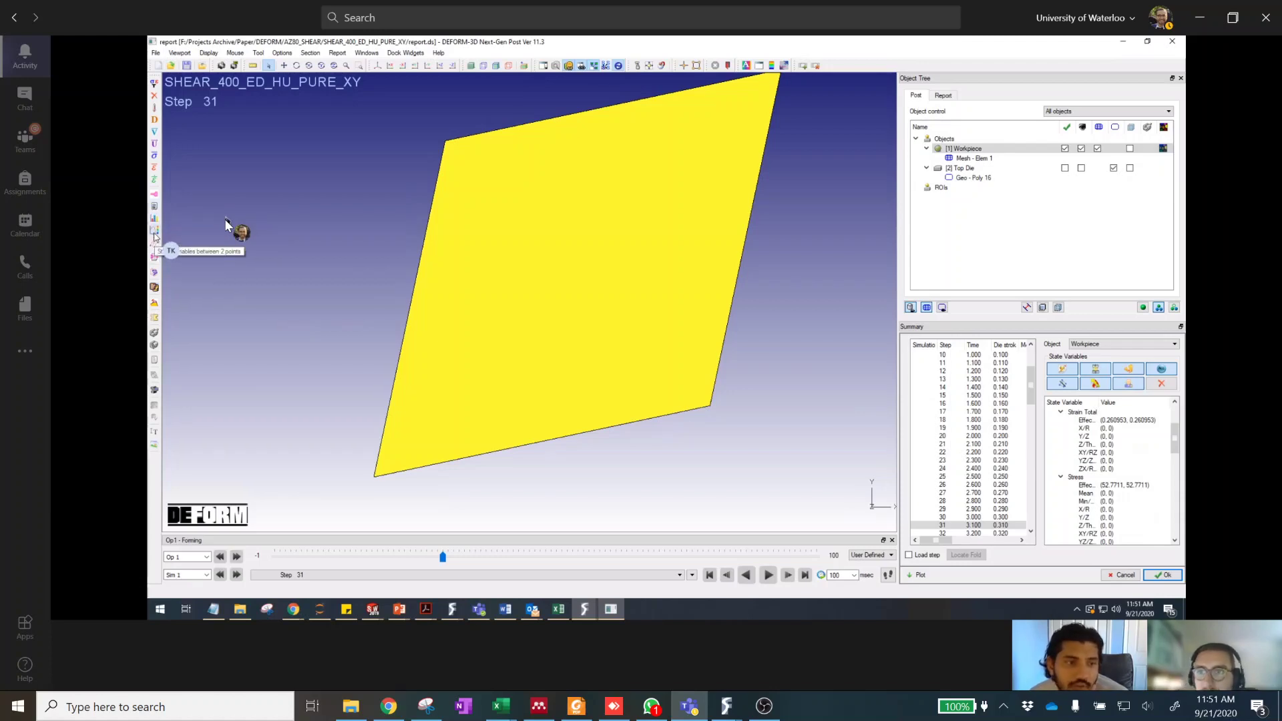
left_click(154, 233)
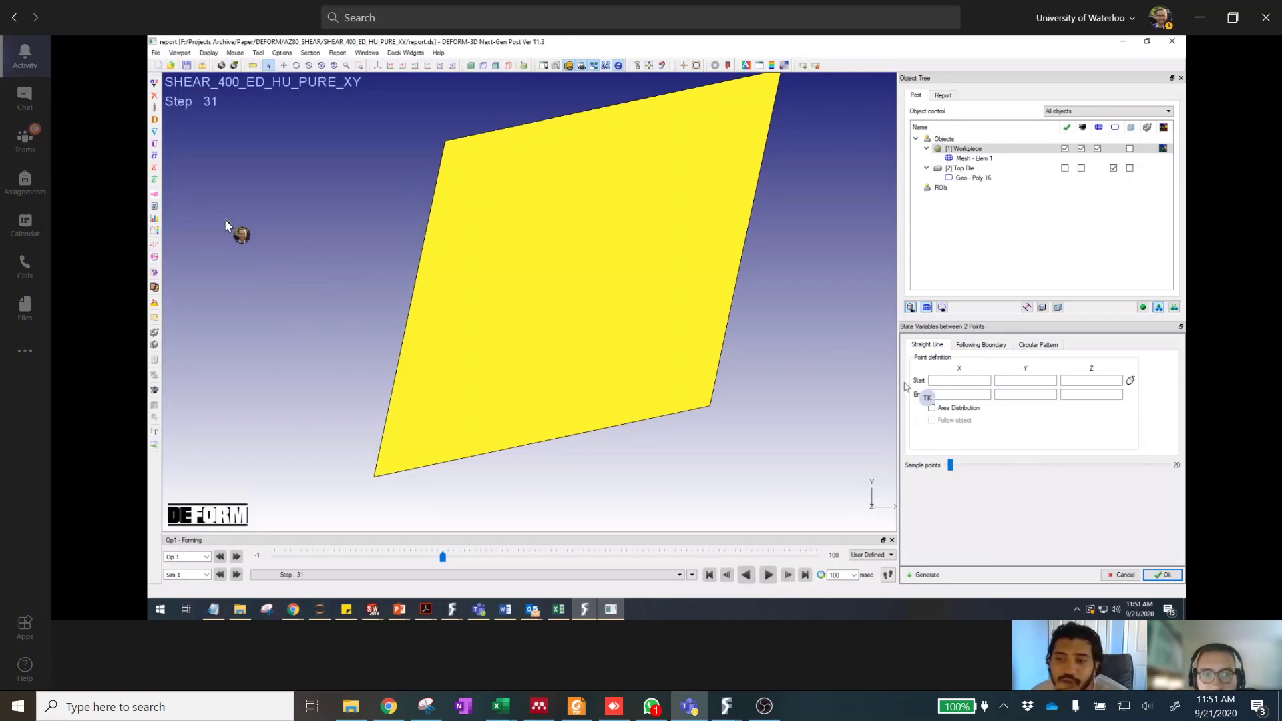
left_click_drag(419, 298, 673, 269)
left_click_drag(774, 316, 728, 234)
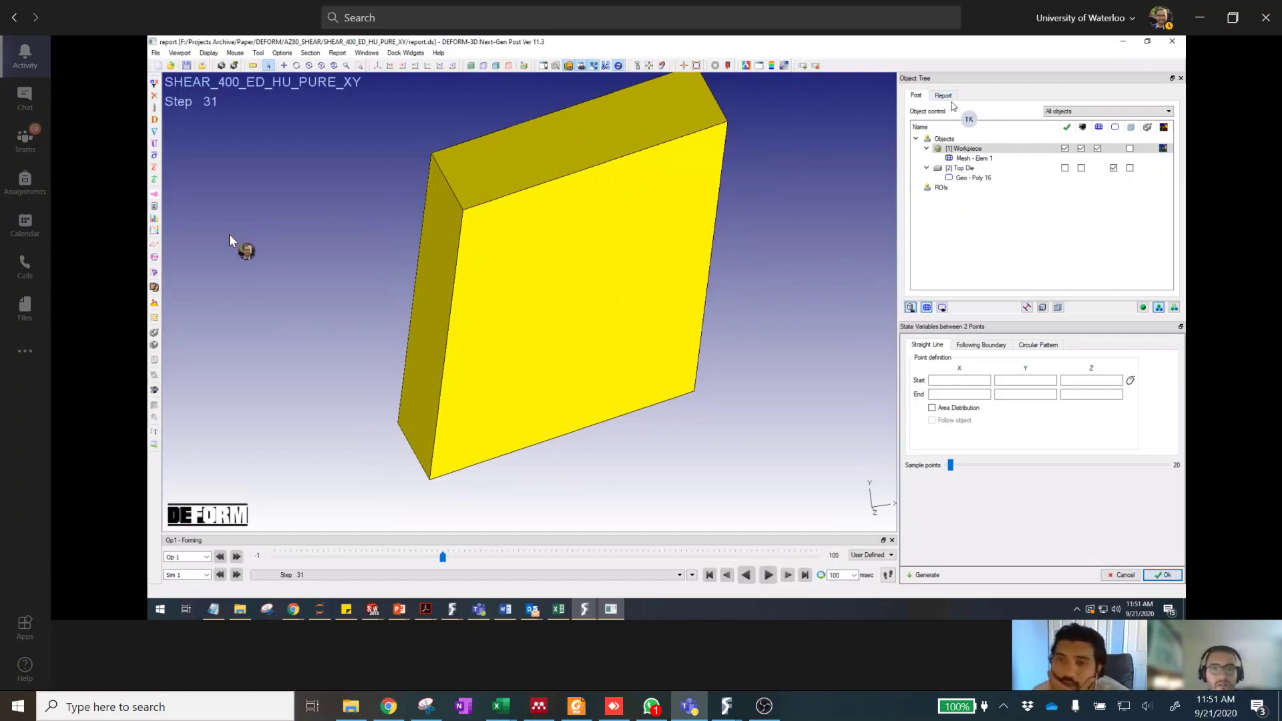
left_click(1162, 575)
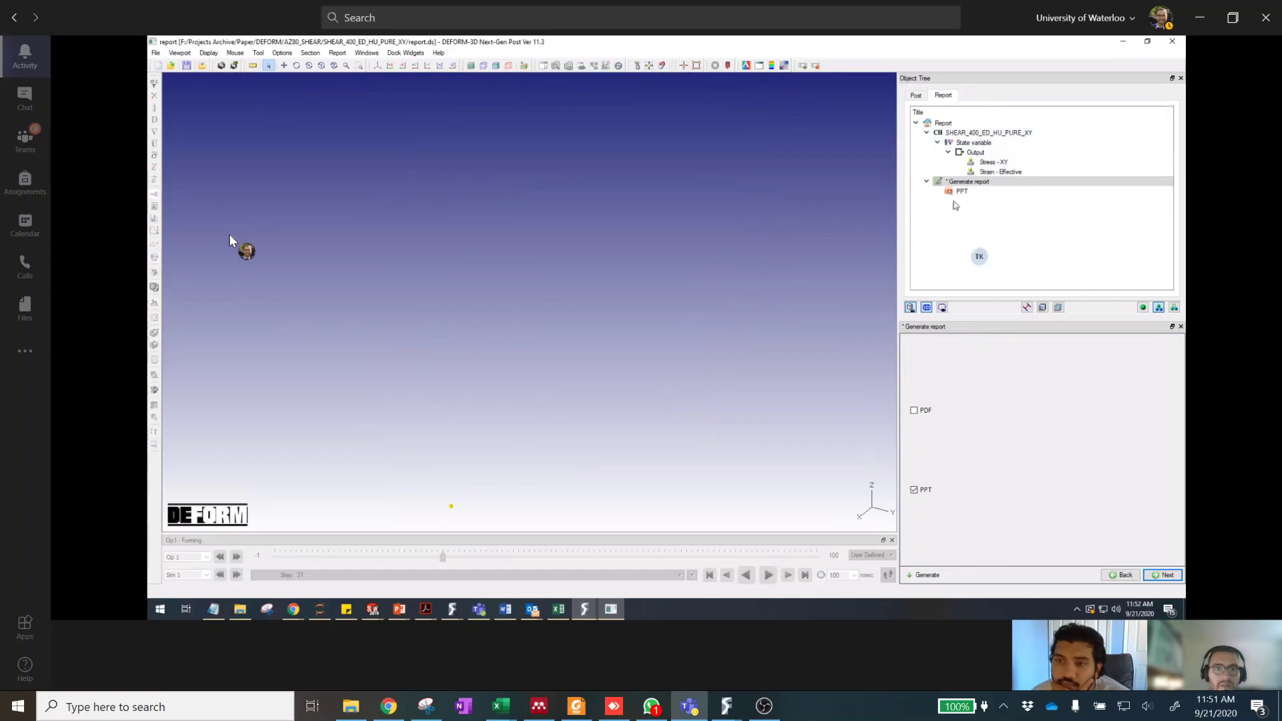
Replace the State variable section with Point tracking in the SHEAR_400_ED_HU_PURE_XY report chapter, check its point selection and return to the interactive post.
left_click(956, 133)
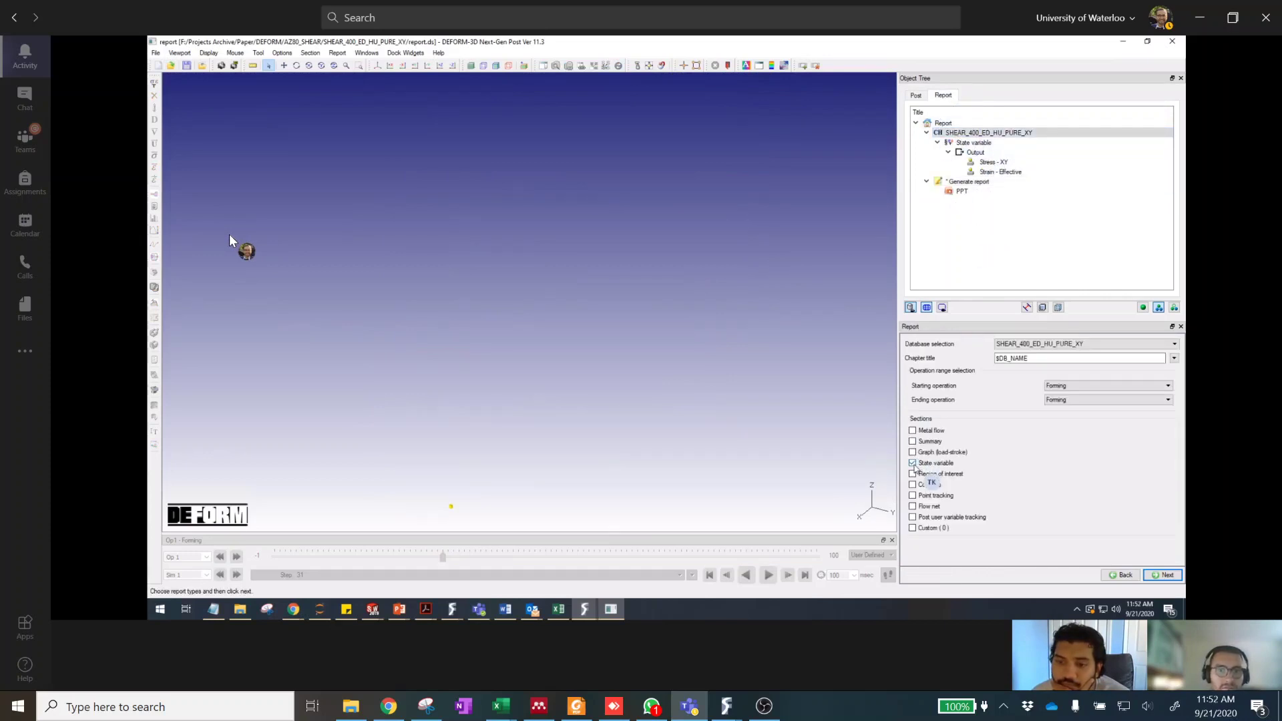
left_click(913, 463)
left_click(681, 331)
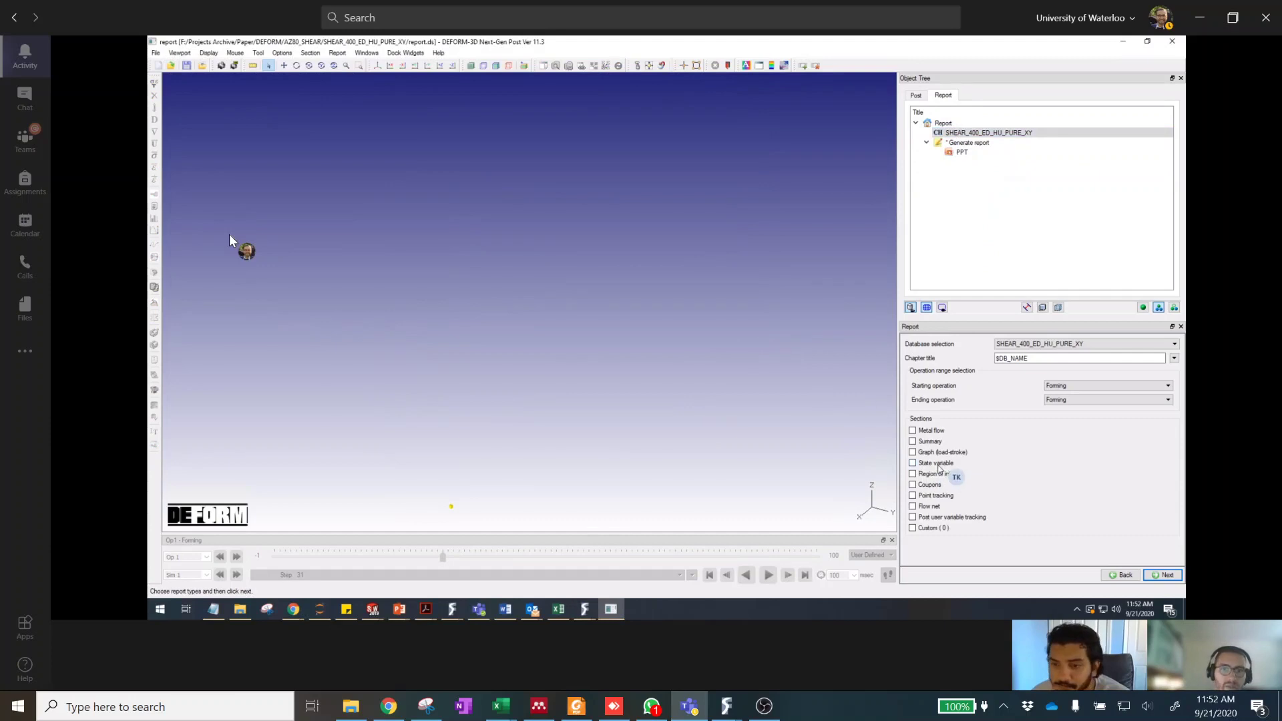
left_click(913, 495)
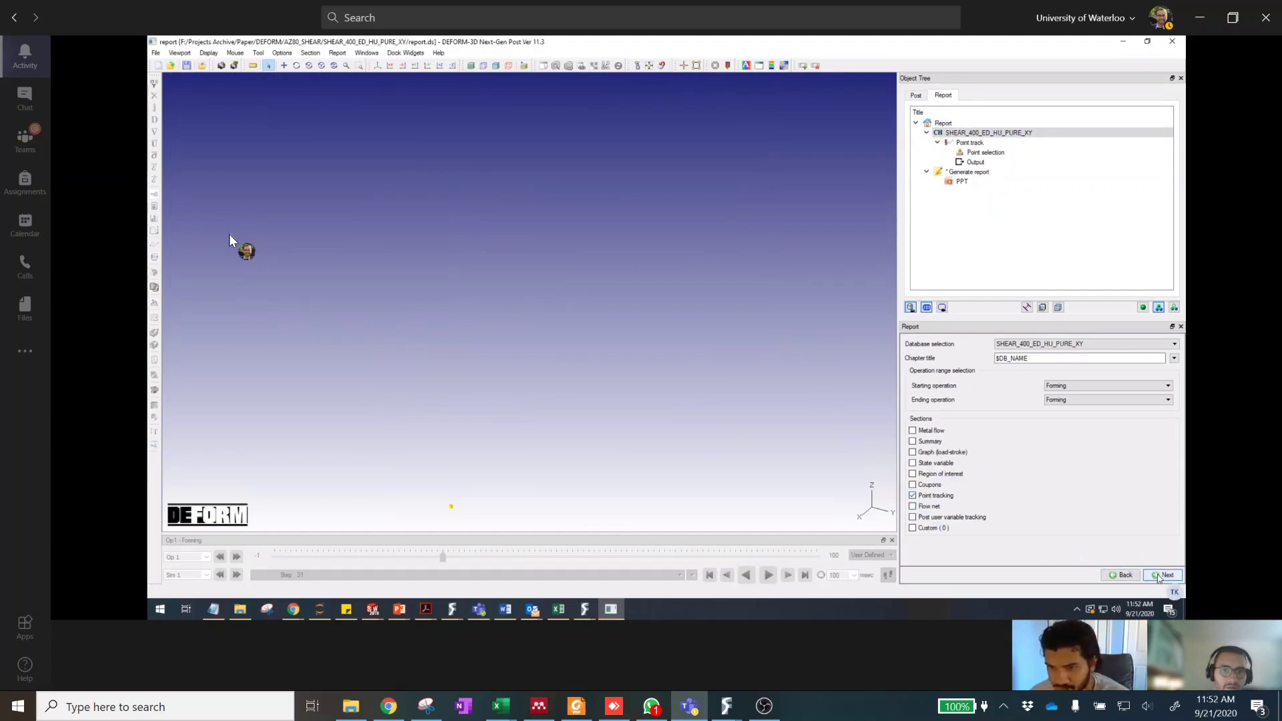
left_click(1163, 574)
left_click(1163, 575)
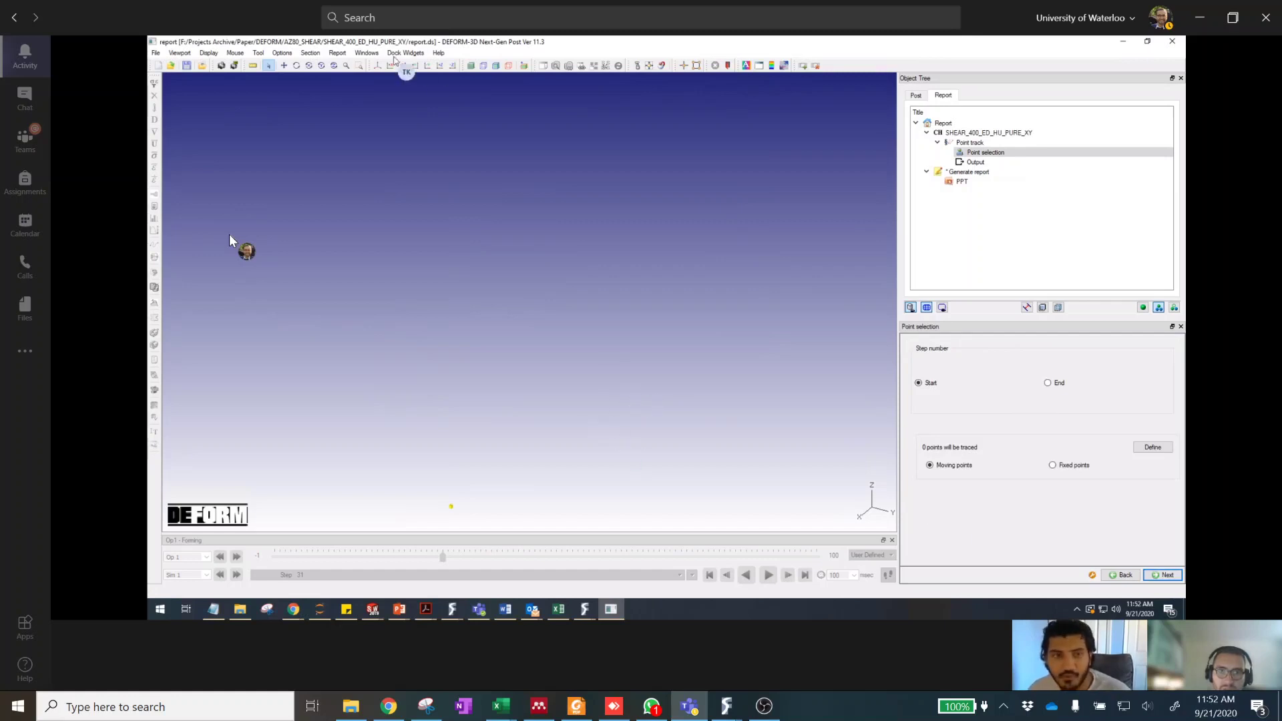
left_click(439, 66)
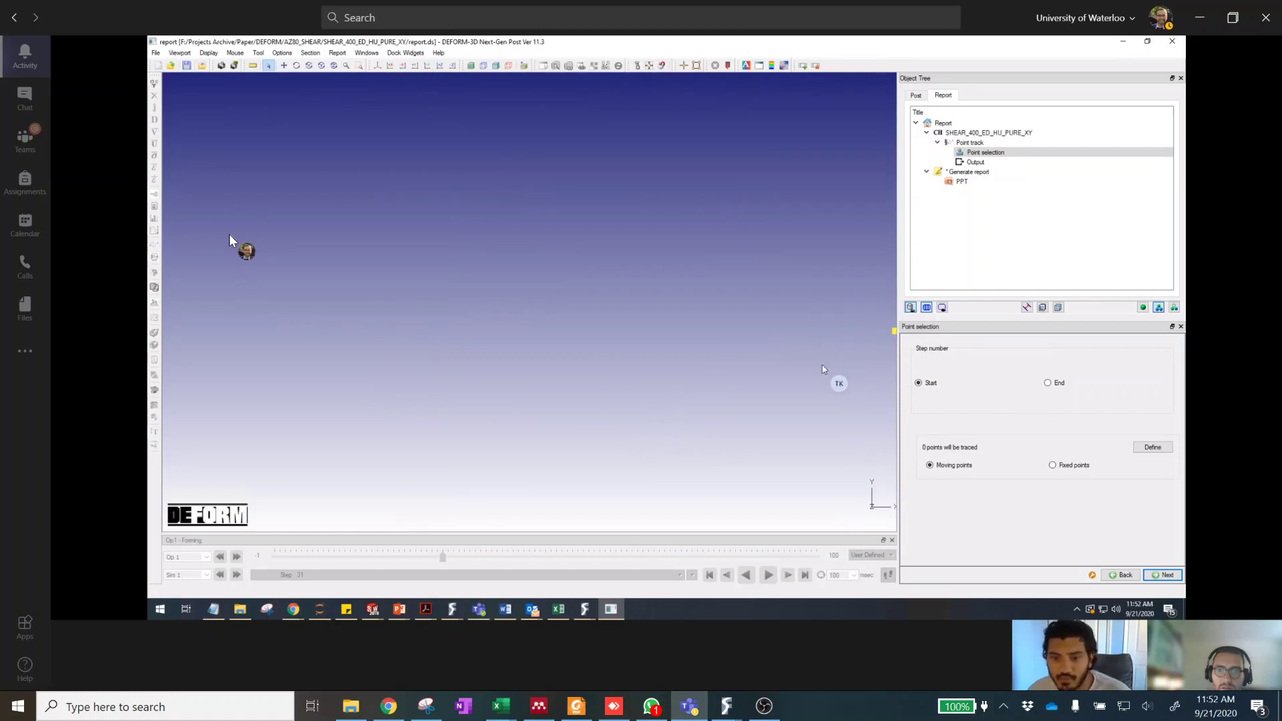
left_click(915, 96)
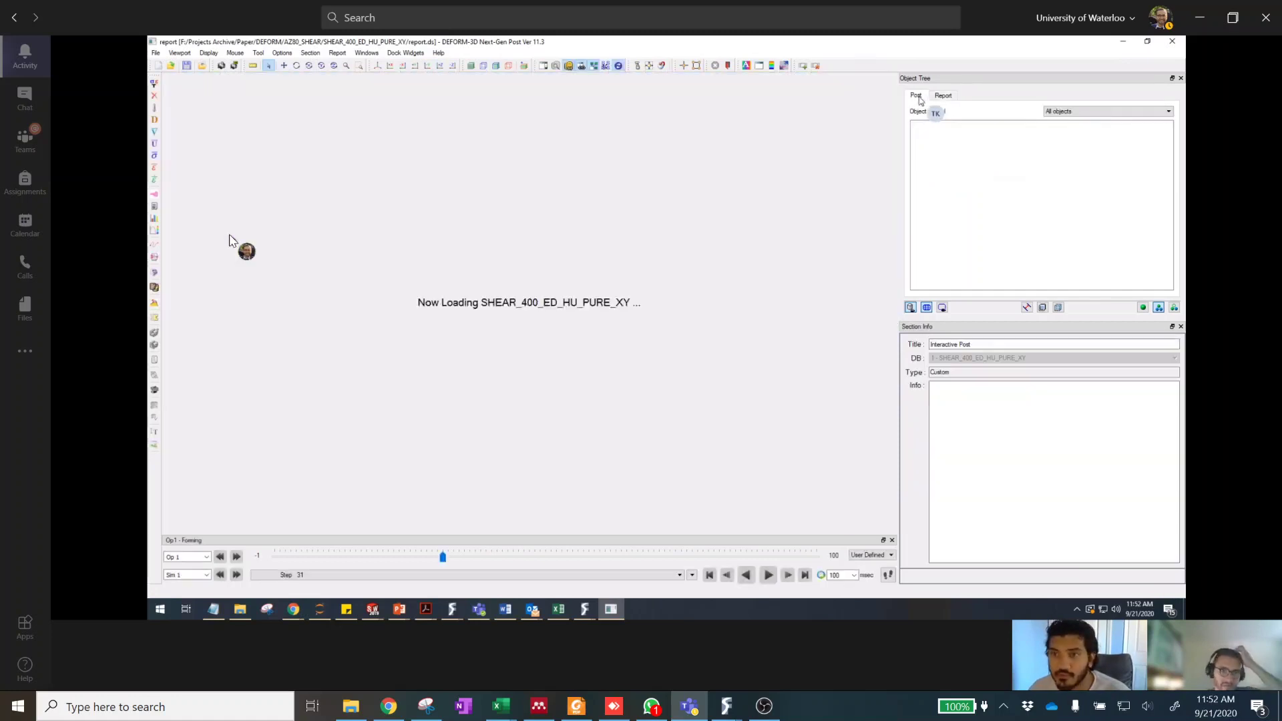
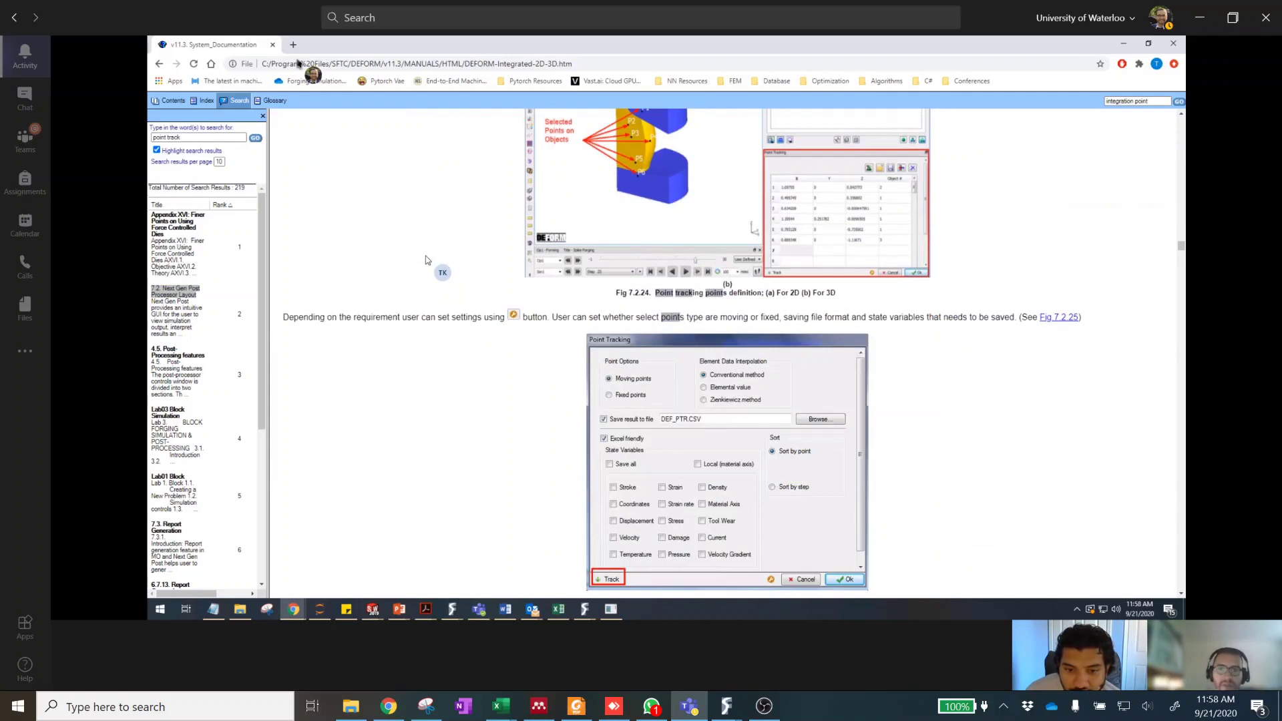
Consult the point tracking documentation, and track the point with the Local (material axis) option for the CSV export.
scroll(426, 255, "up", 2)
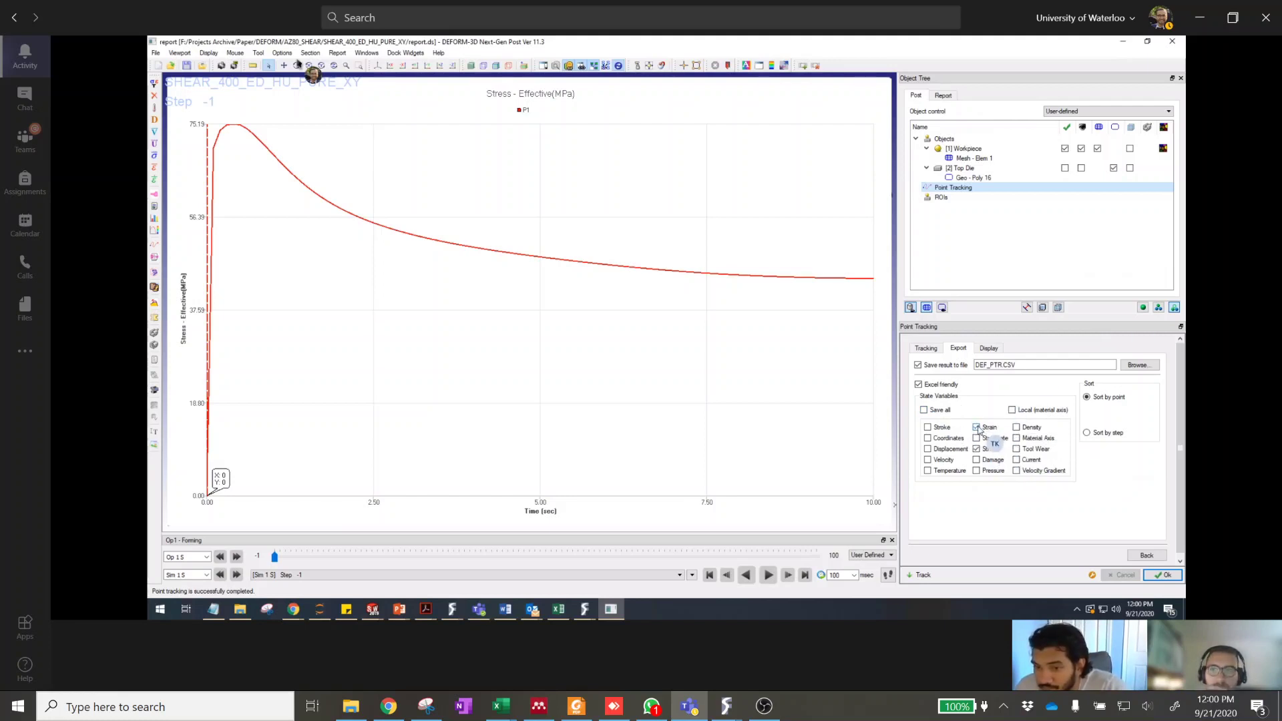
left_click(987, 349)
left_click(966, 350)
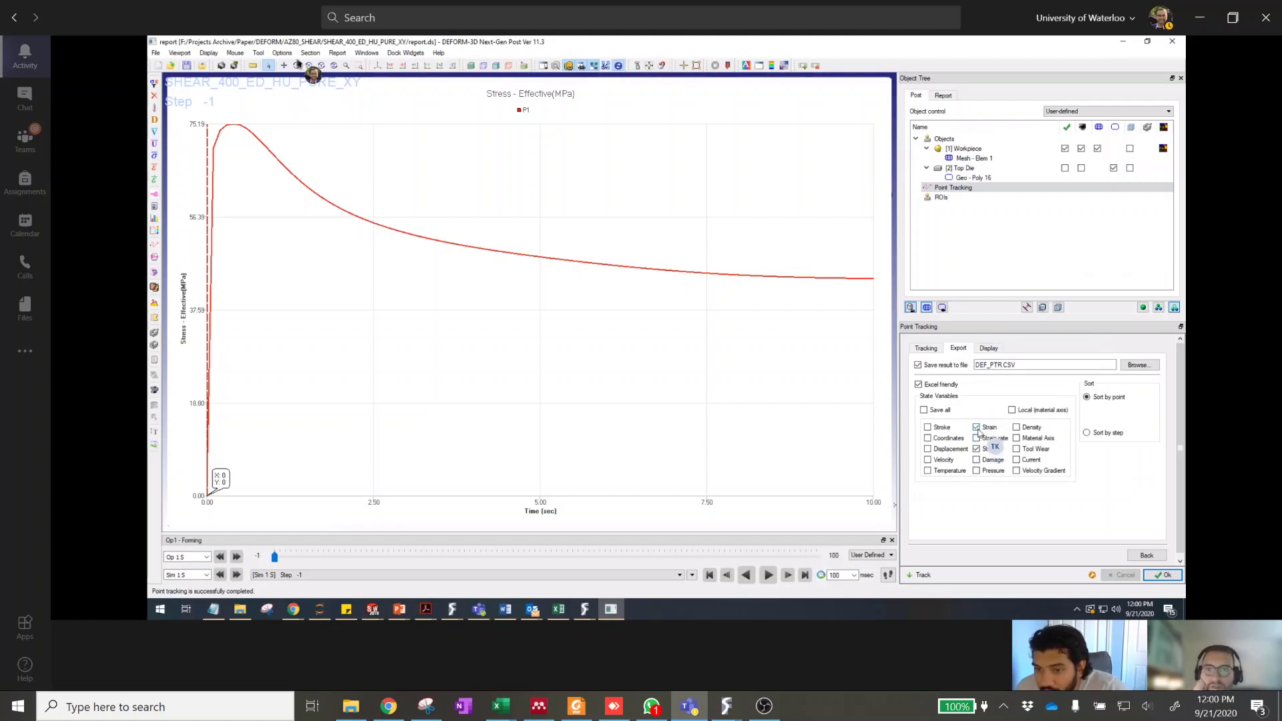
left_click(1012, 409)
left_click(921, 575)
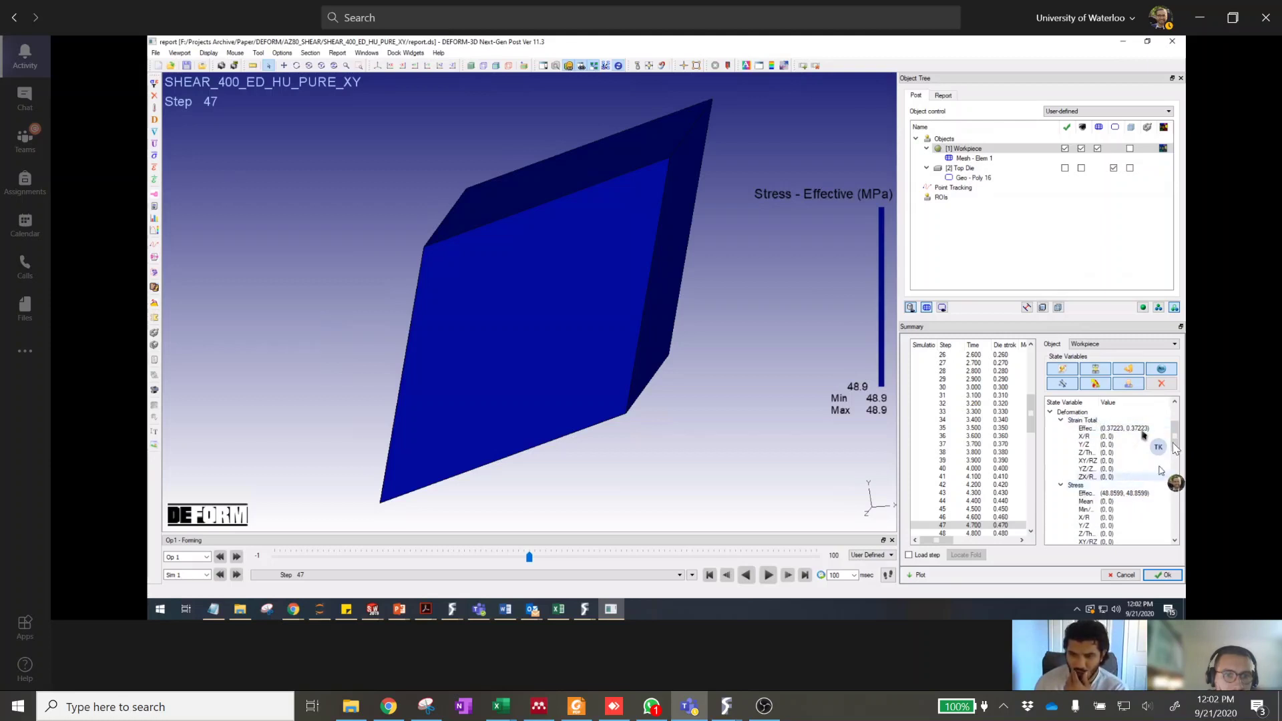
Examine the workpiece's stress components in the step 47 summary, widening the State Variable column to read their names.
left_click_drag(1174, 449, 1173, 458)
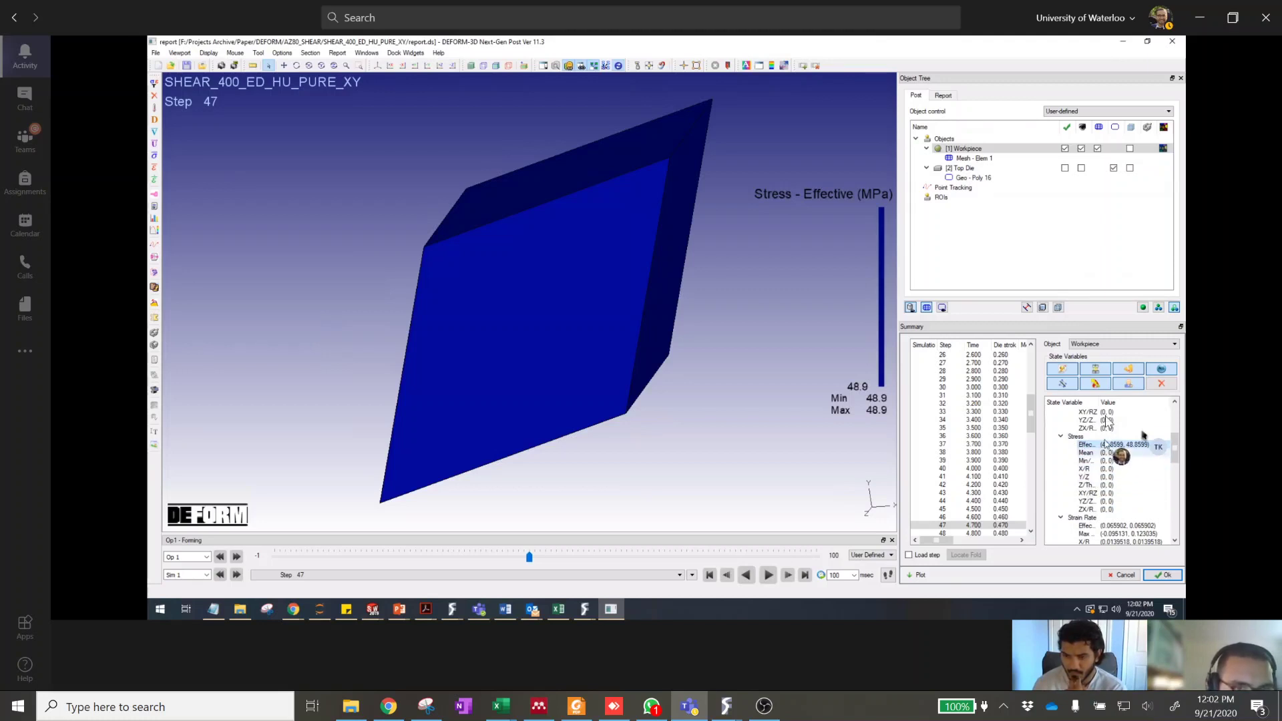
left_click_drag(1100, 402, 1138, 402)
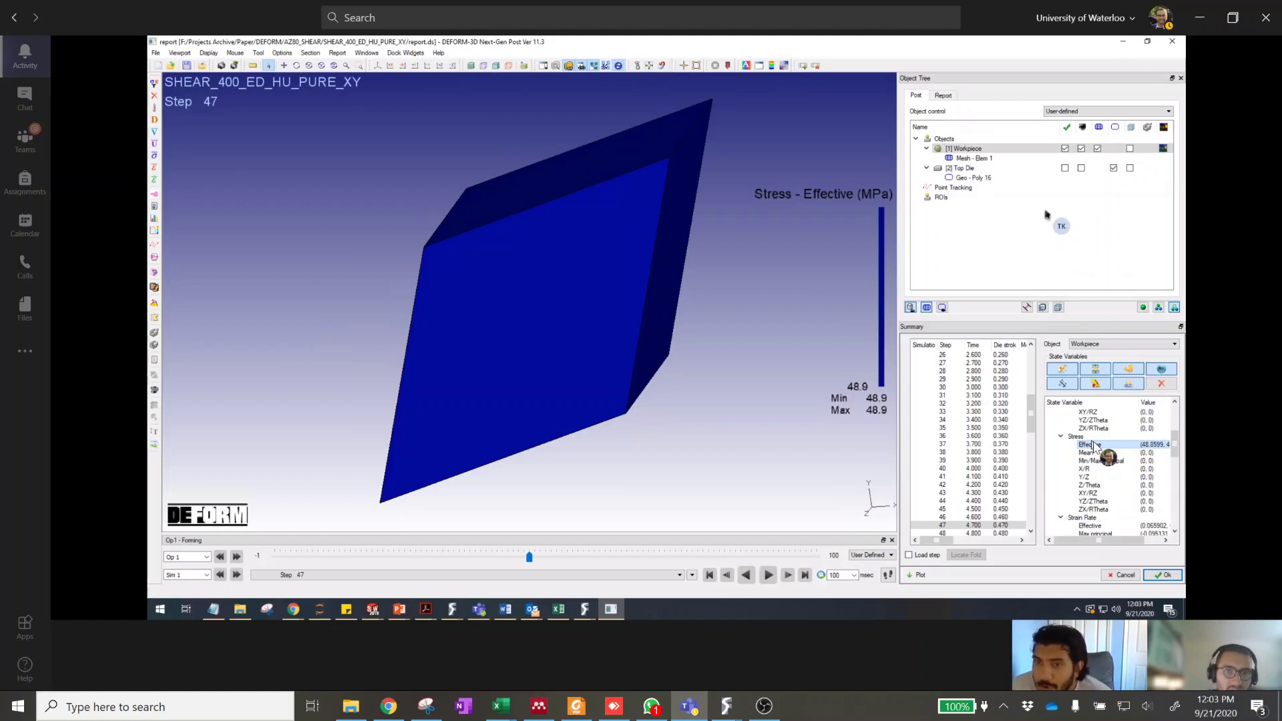
Show the tracked point, set Element Data Interpolation to Elemental value, check the export options and rerun the point tracking.
right_click(960, 190)
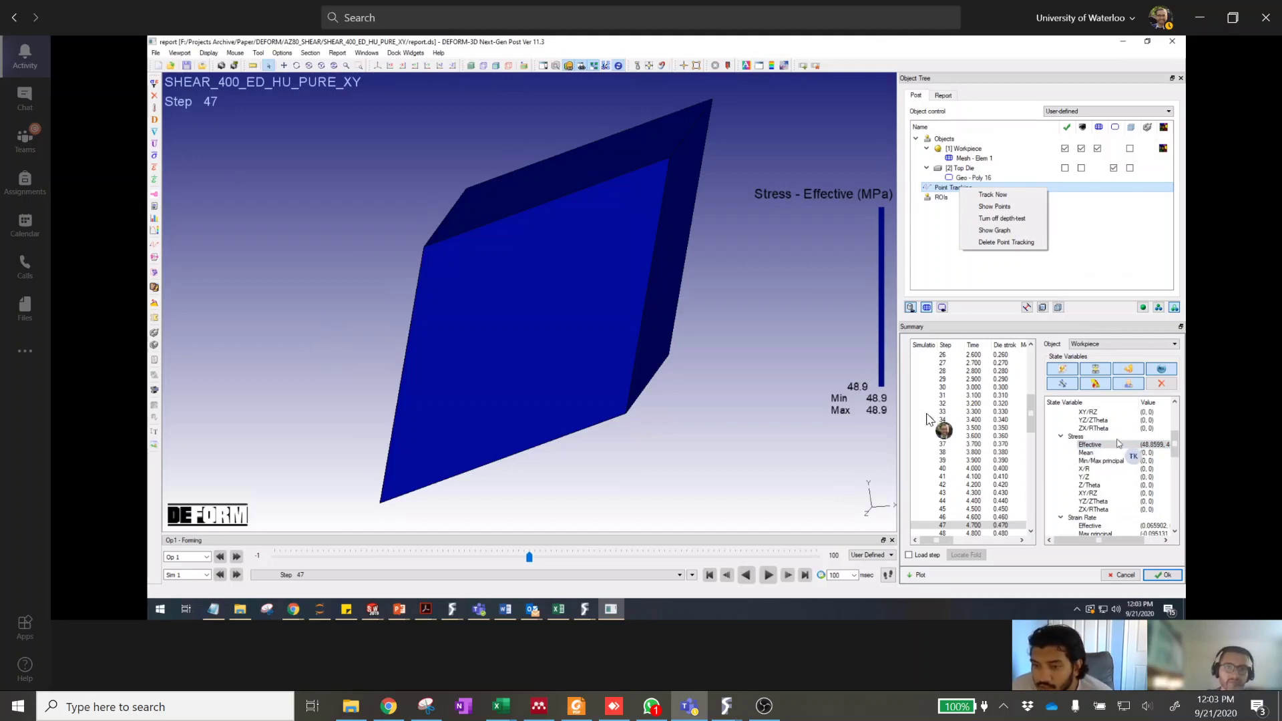
right_click(945, 188)
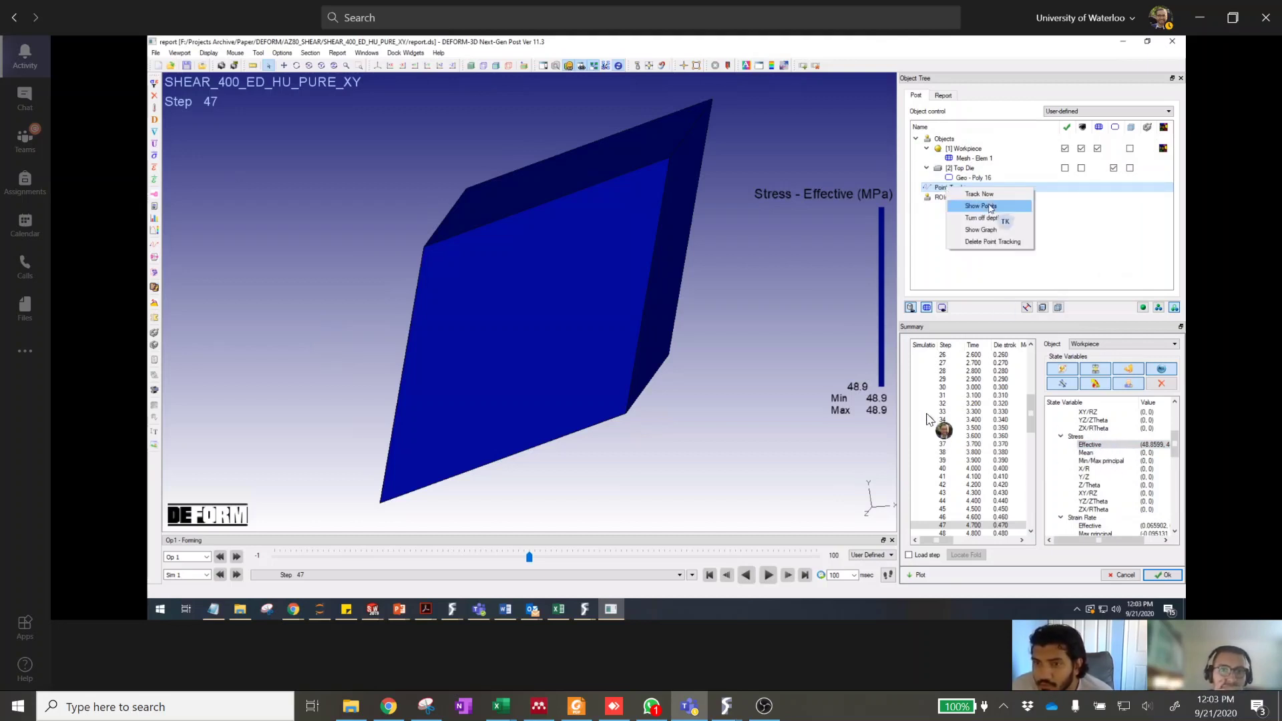
left_click(1005, 198)
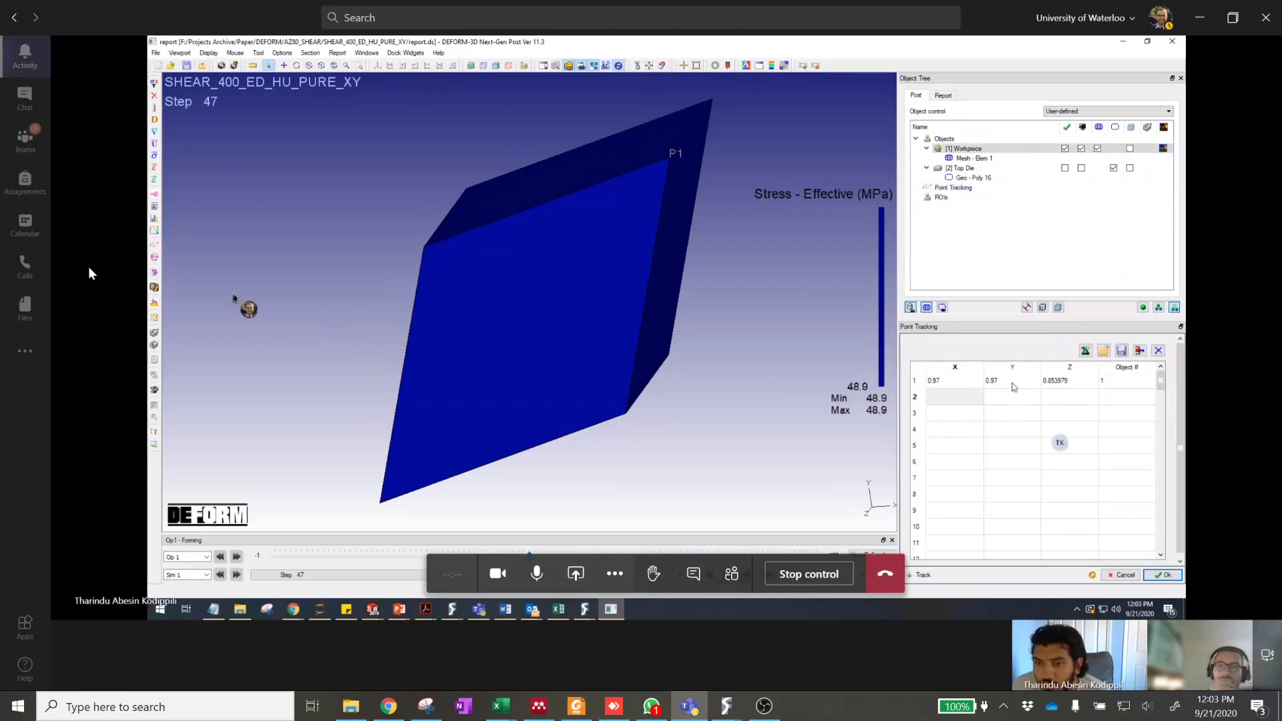
left_click(1092, 574)
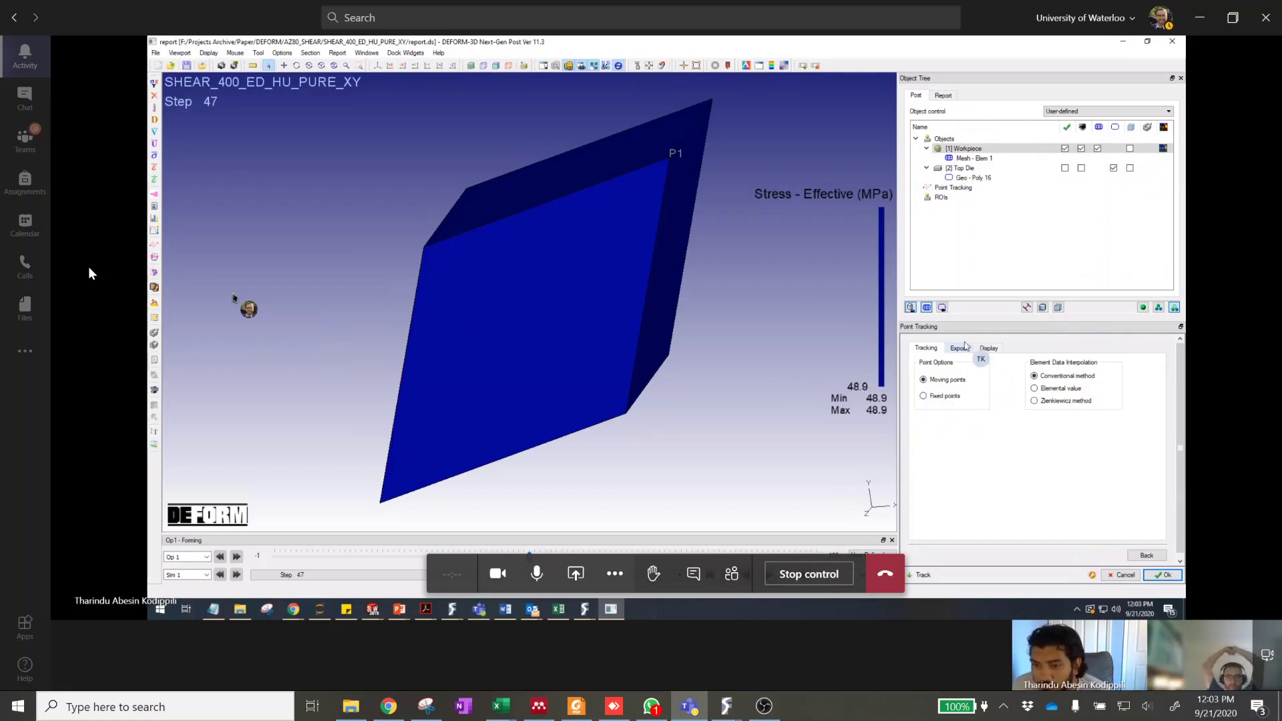
left_click(1044, 389)
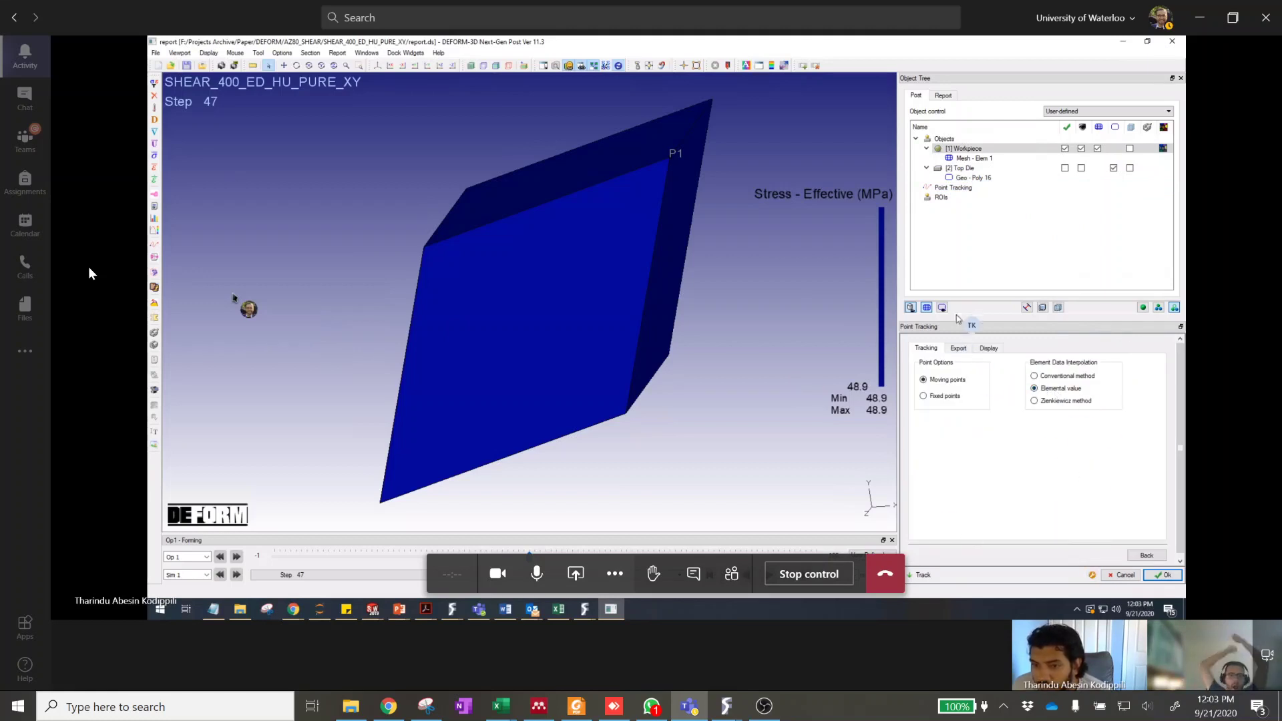
left_click(959, 349)
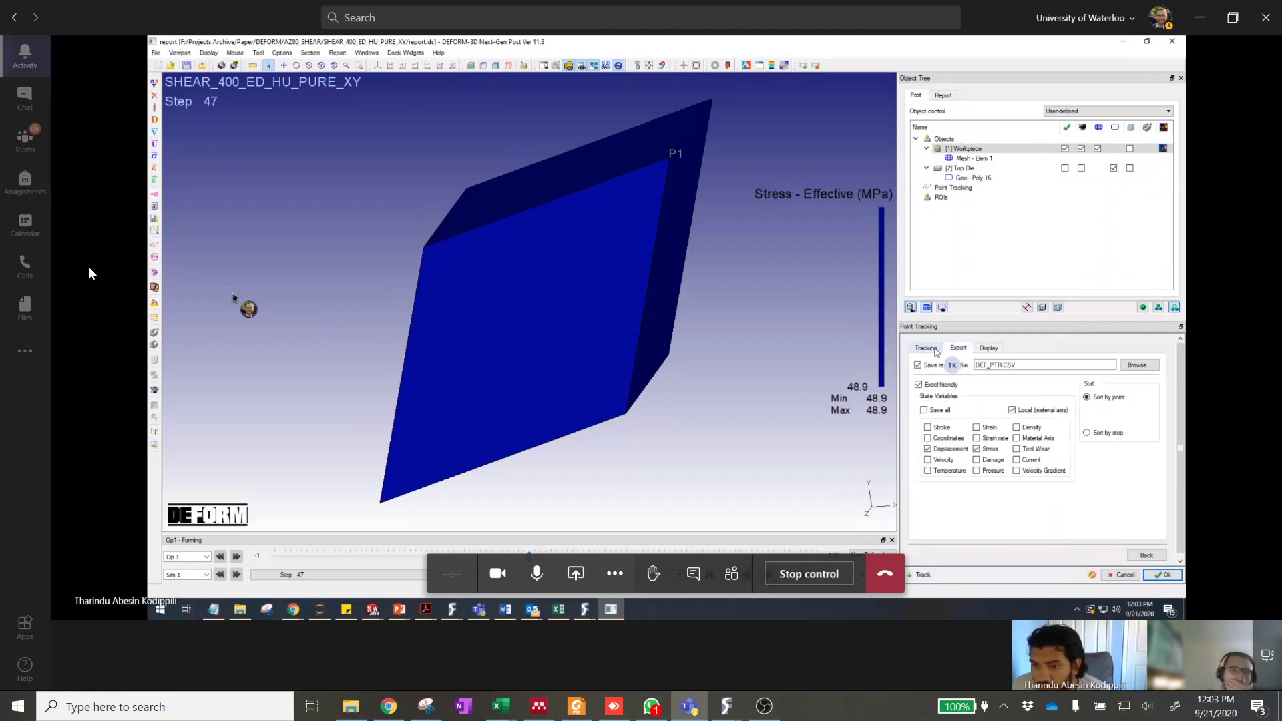
left_click(926, 349)
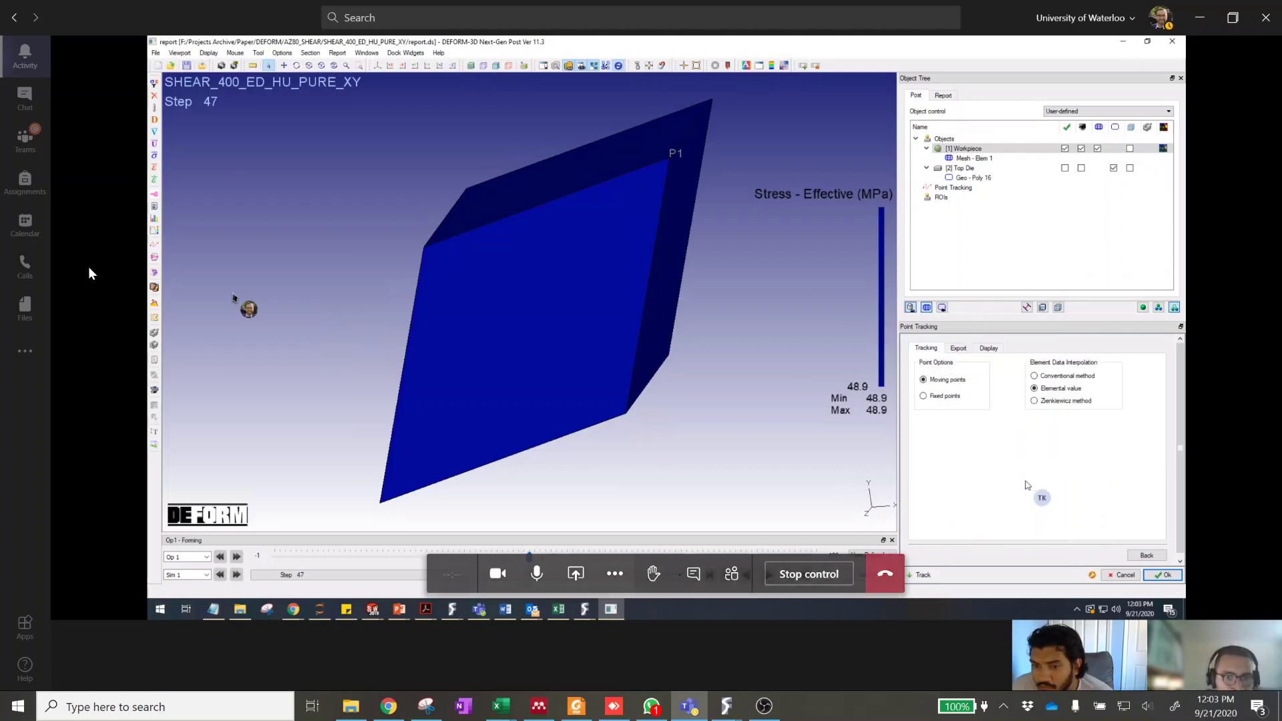
left_click(920, 575)
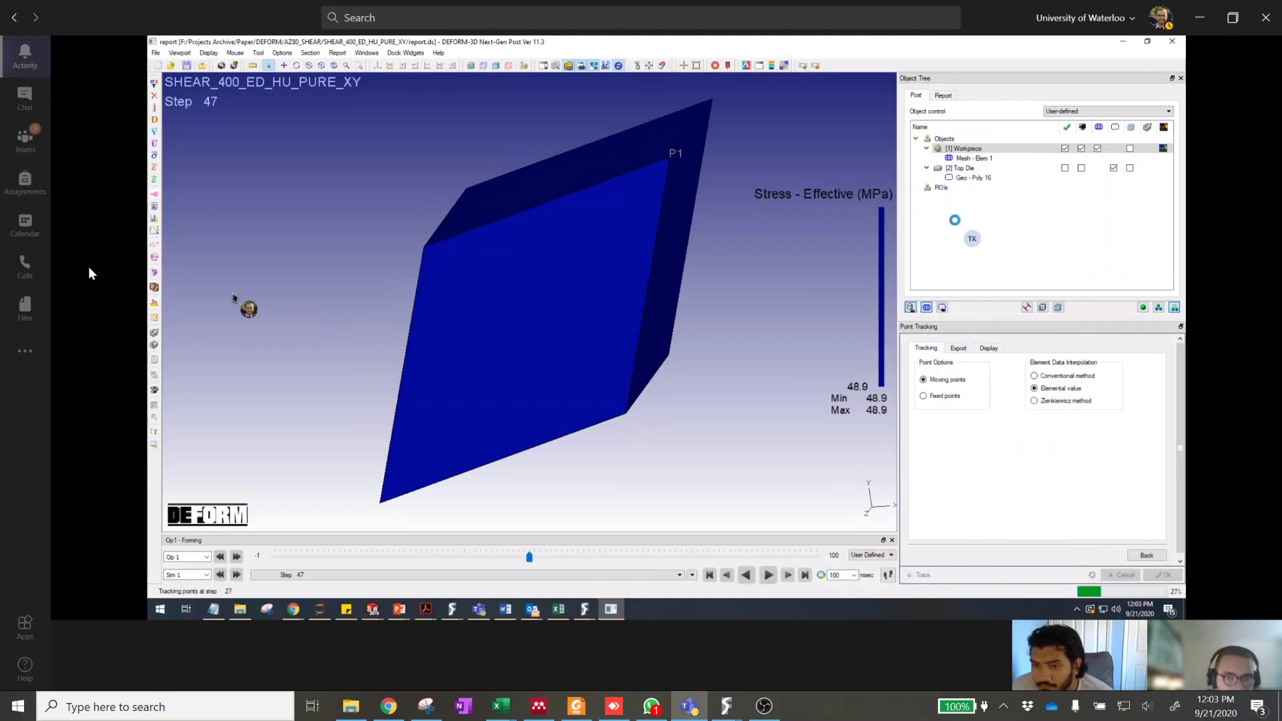
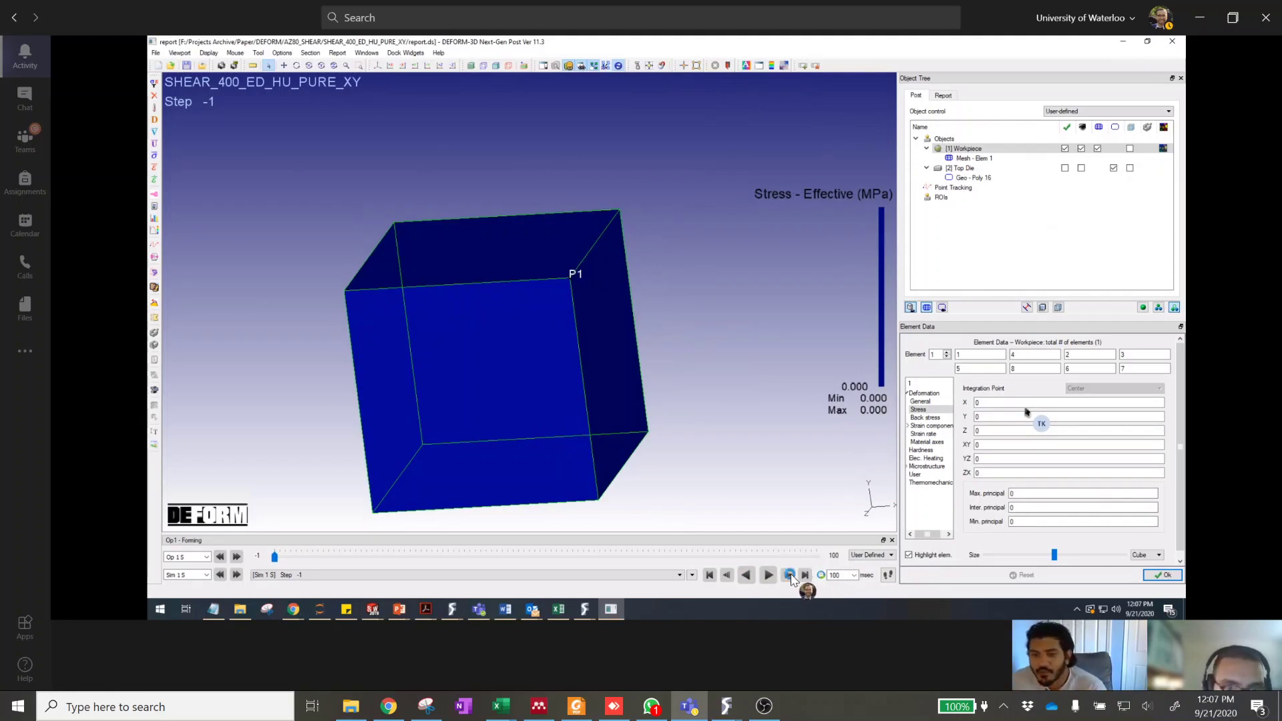
Advance the simulation one step at a time to step 19, examining the workpiece element's stress components.
left_click(789, 575)
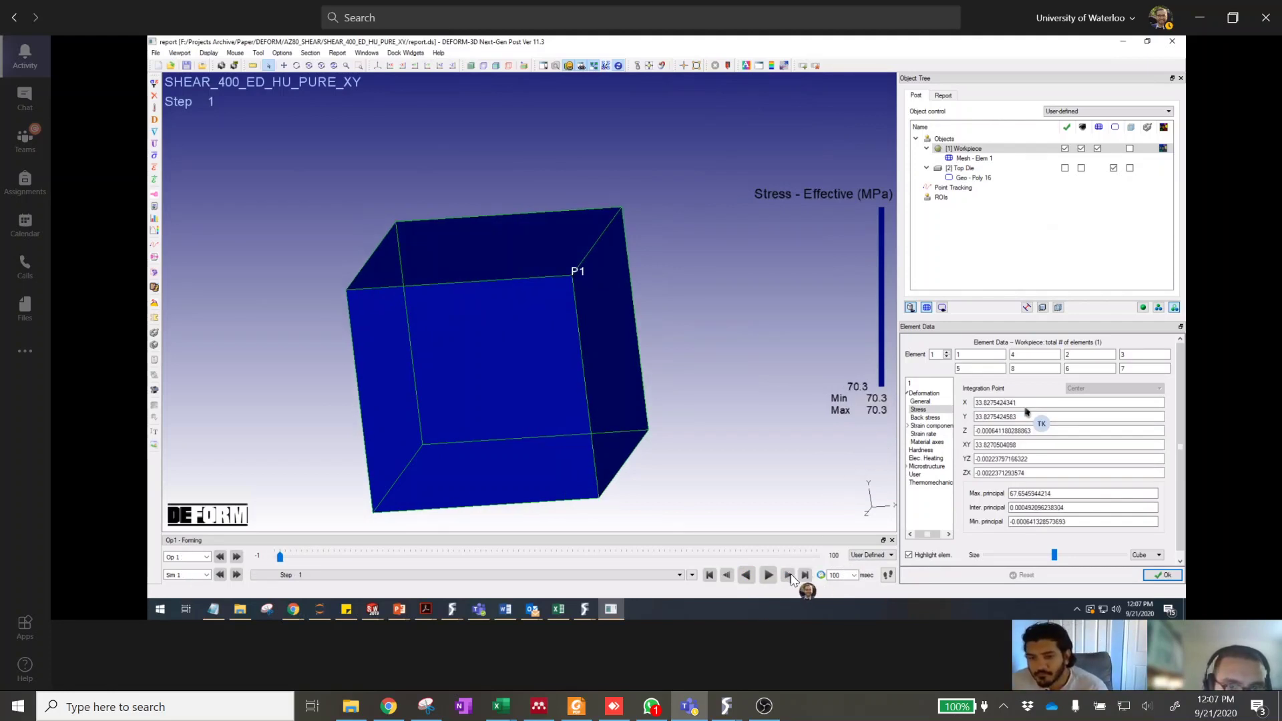
left_click(789, 575)
left_click(789, 575)
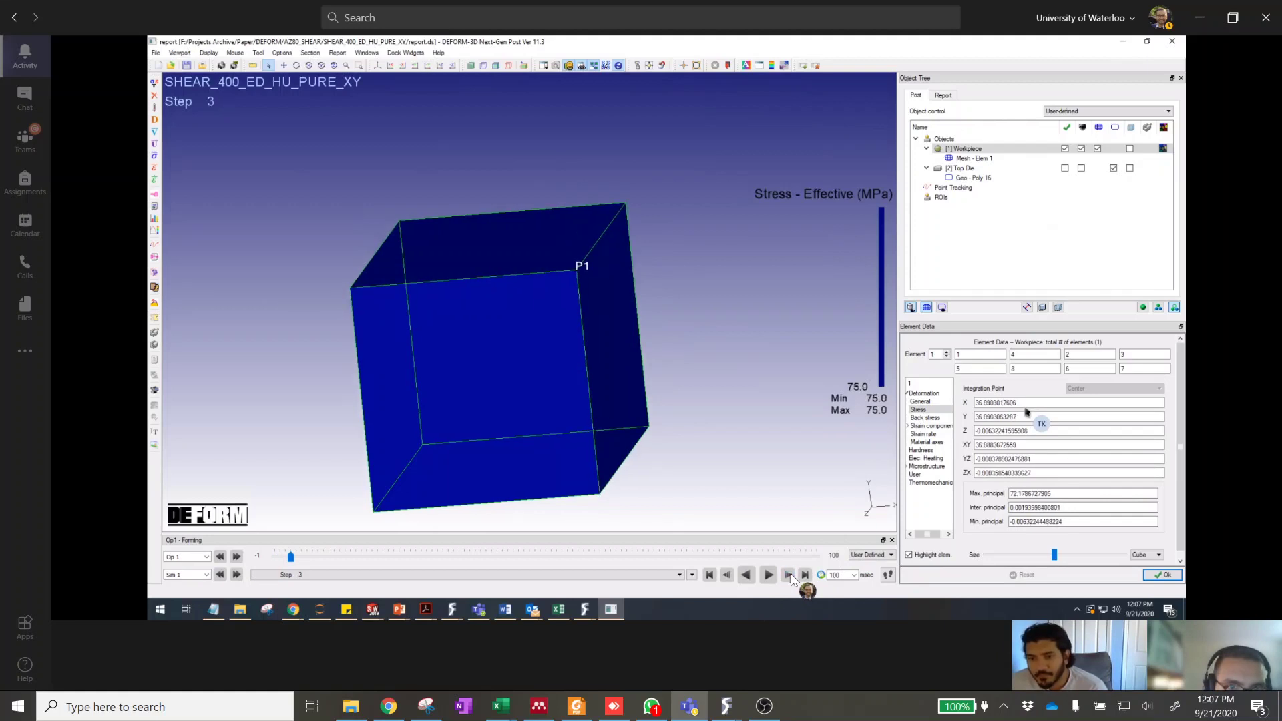
left_click(789, 575)
left_click(789, 576)
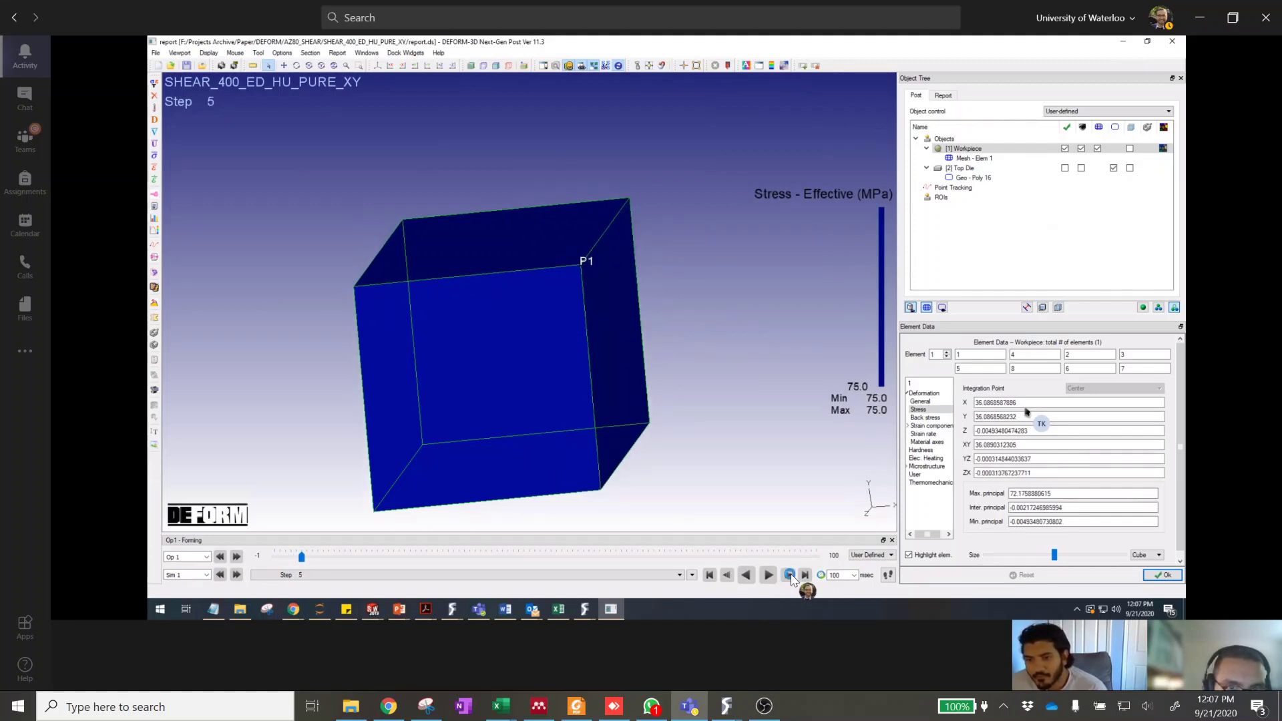
left_click(789, 575)
left_click(789, 576)
left_click(789, 576)
left_click(789, 575)
left_click(789, 576)
left_click(789, 576)
left_click(789, 575)
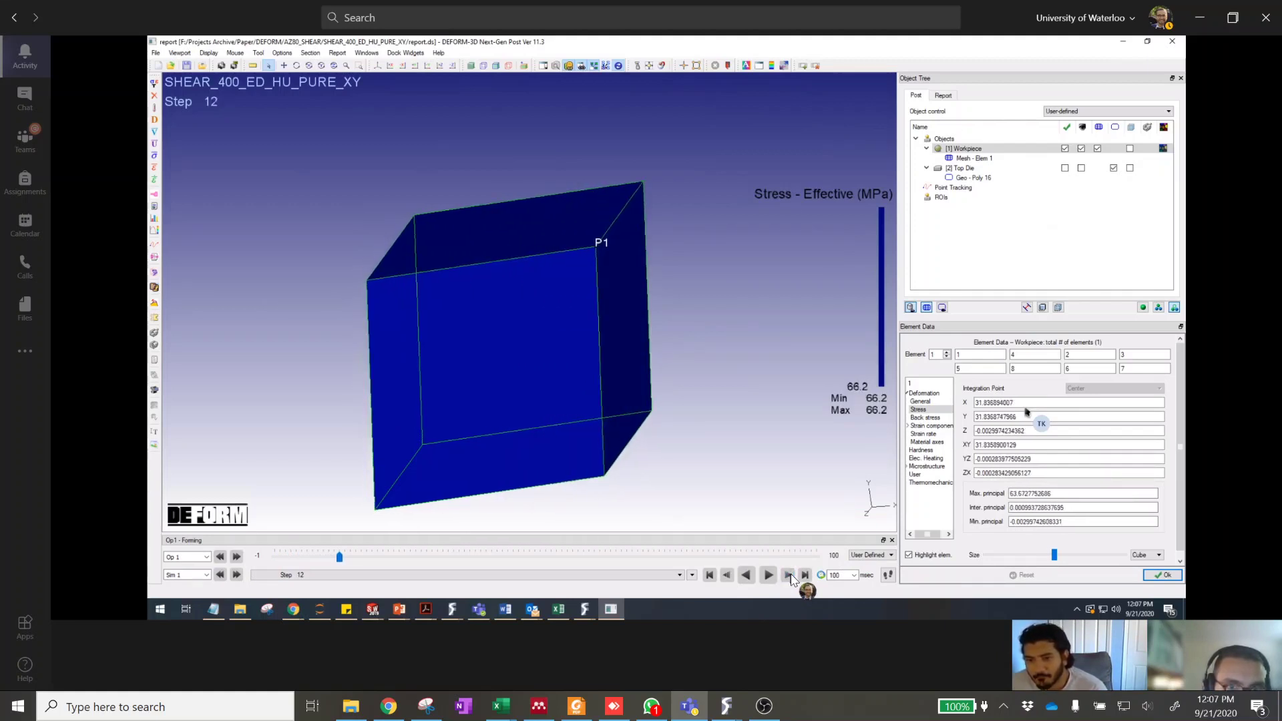
left_click(789, 575)
left_click(789, 576)
left_click(789, 575)
left_click(789, 575)
left_click(789, 575)
left_click(789, 575)
left_click(789, 575)
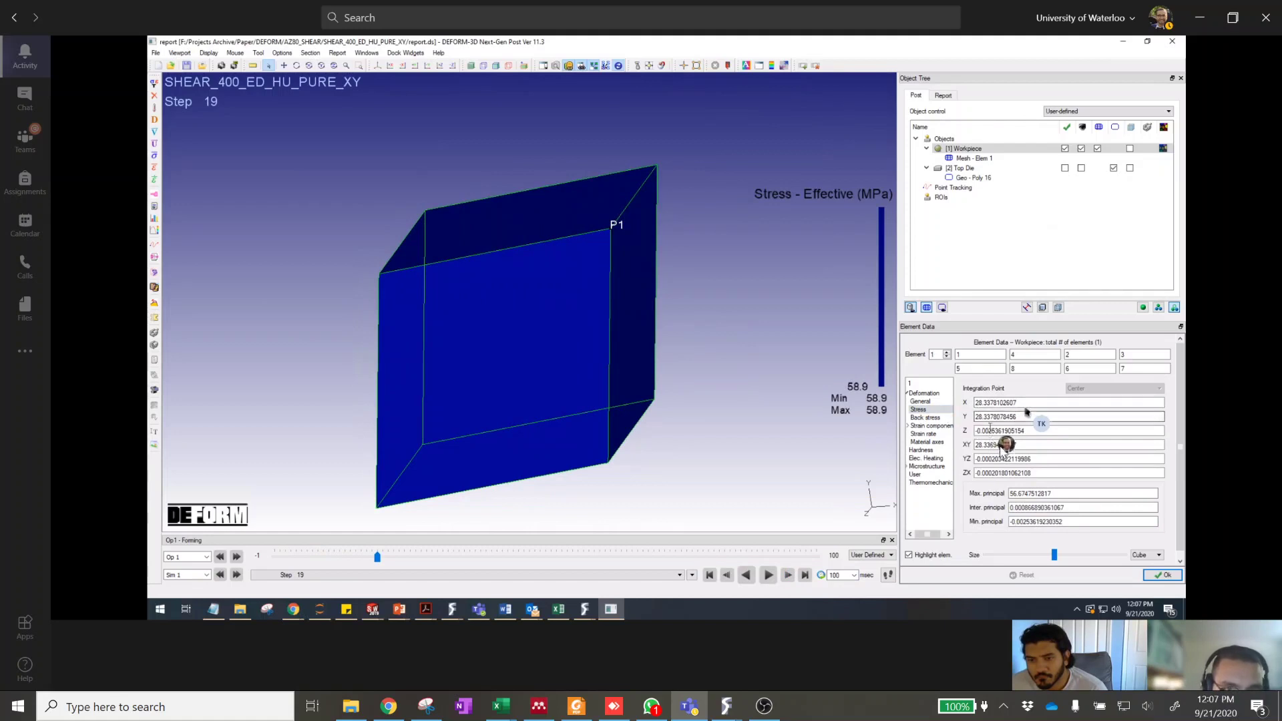
Examine the element's YZ stress value at step 19 in the Element Data.
left_click_drag(1036, 461, 974, 460)
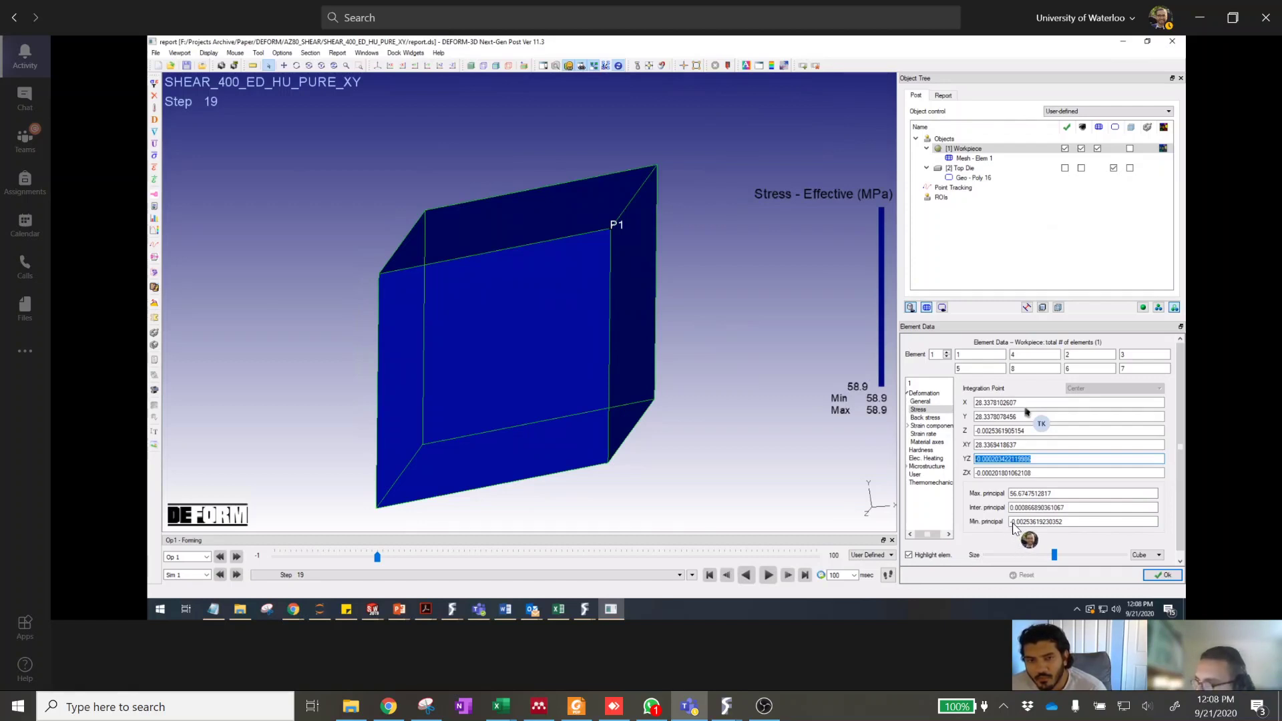
left_click(1031, 458)
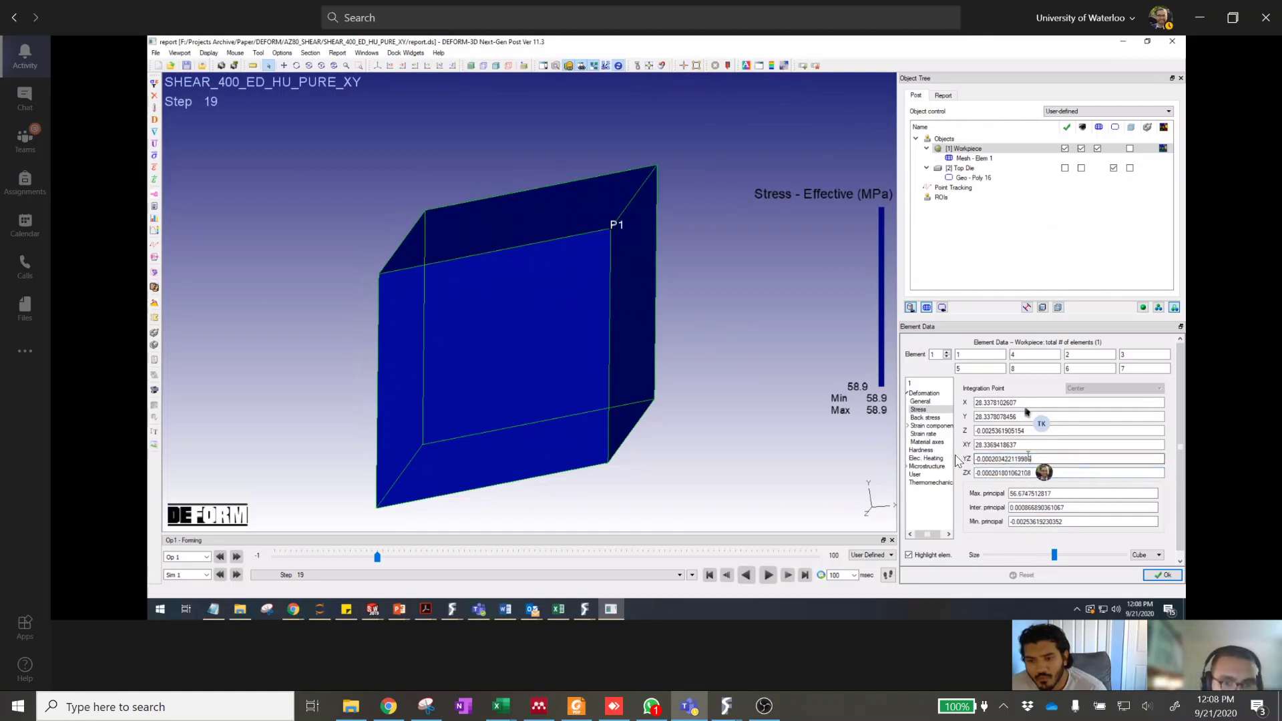
double_click(1030, 459)
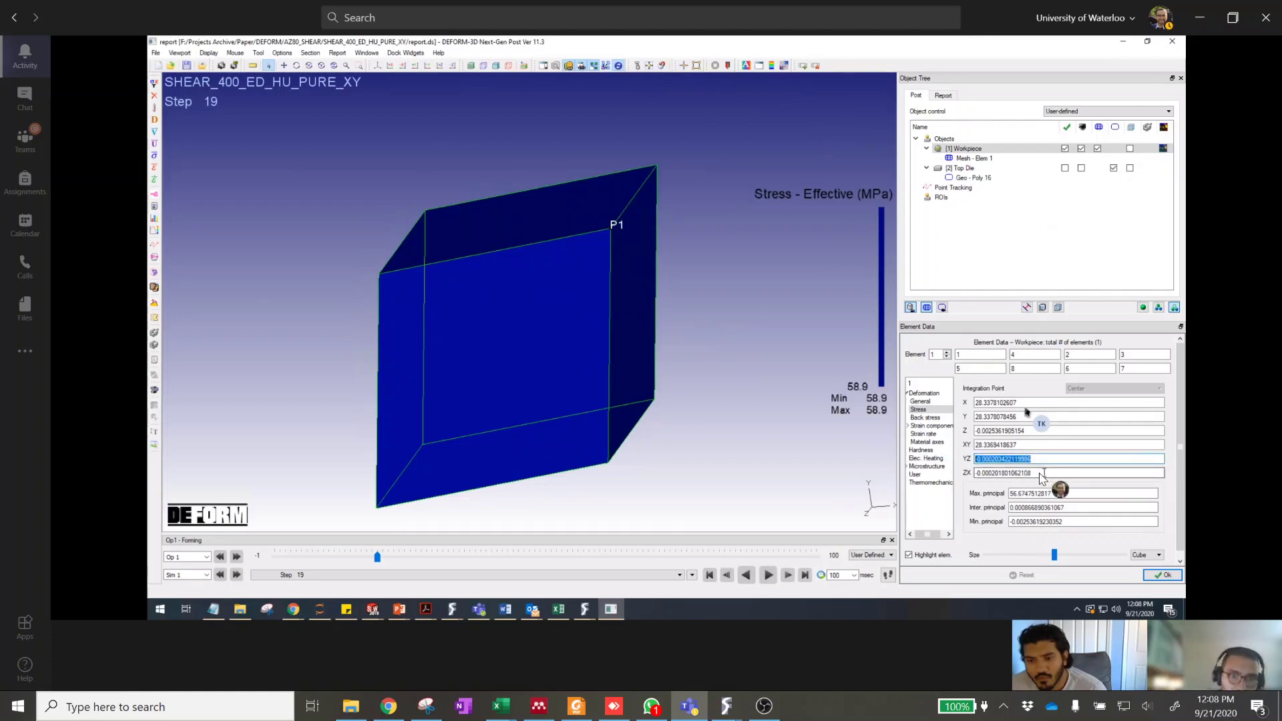
left_click(1043, 460)
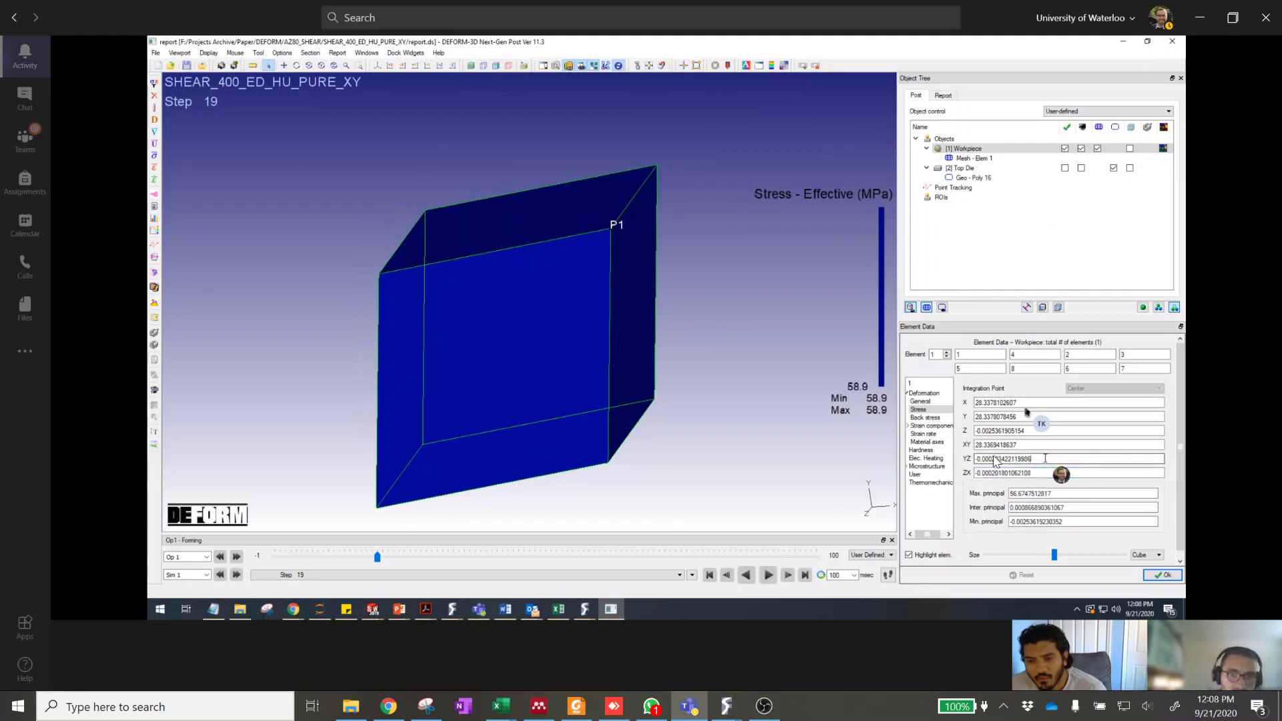
left_click_drag(1044, 458, 953, 462)
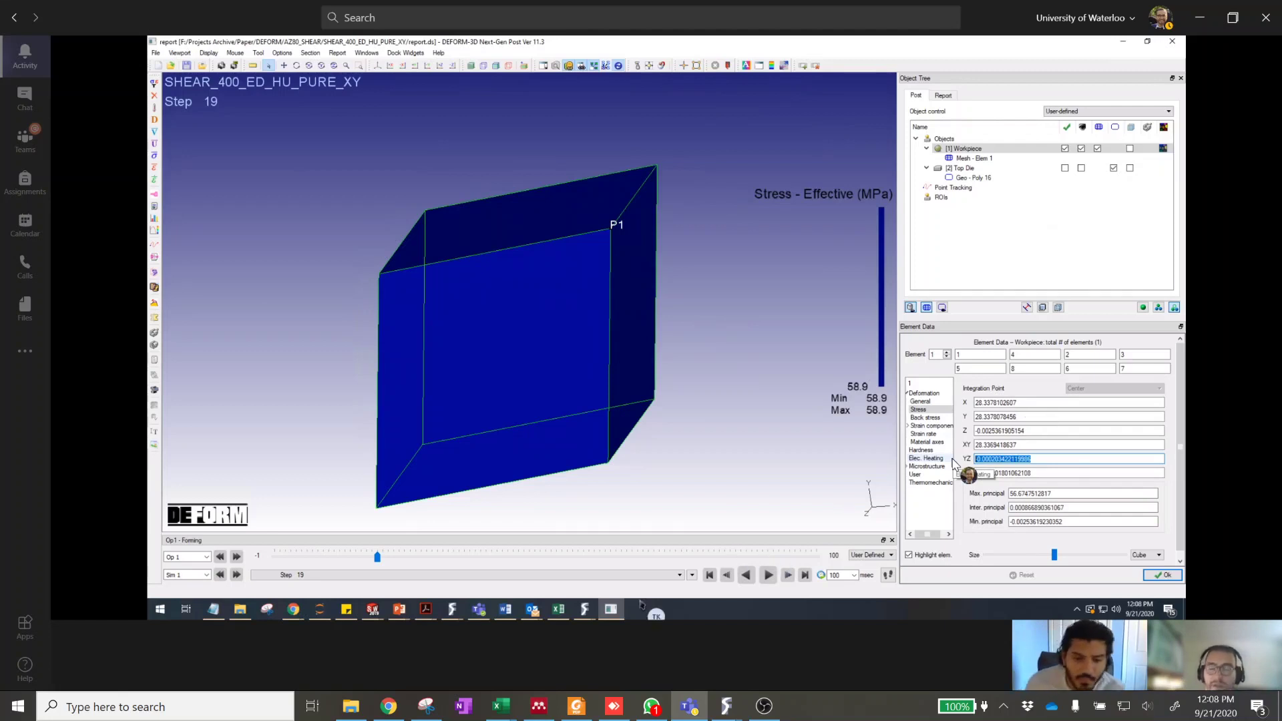
Switch to DEFORM-3D Multiple Operation and examine the workpiece's Y fixed velocity and Y force boundary conditions.
mouse_move(597, 613)
left_click(634, 560)
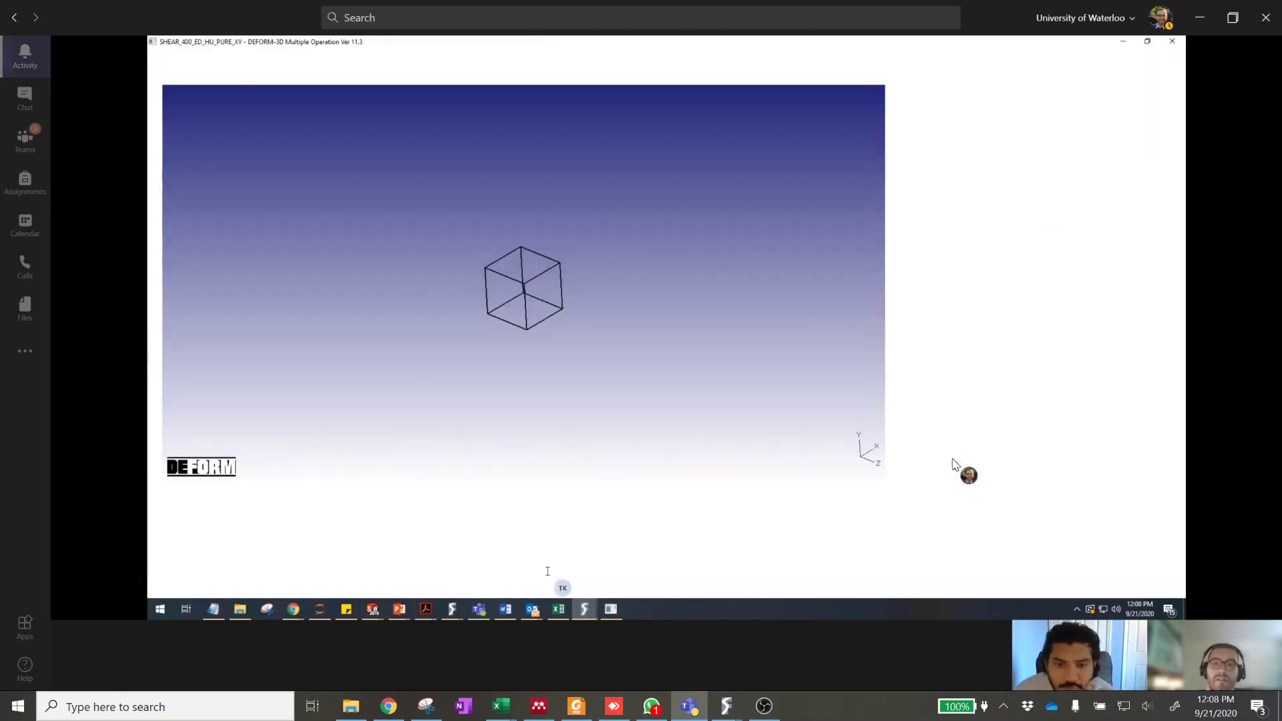
left_click(961, 138)
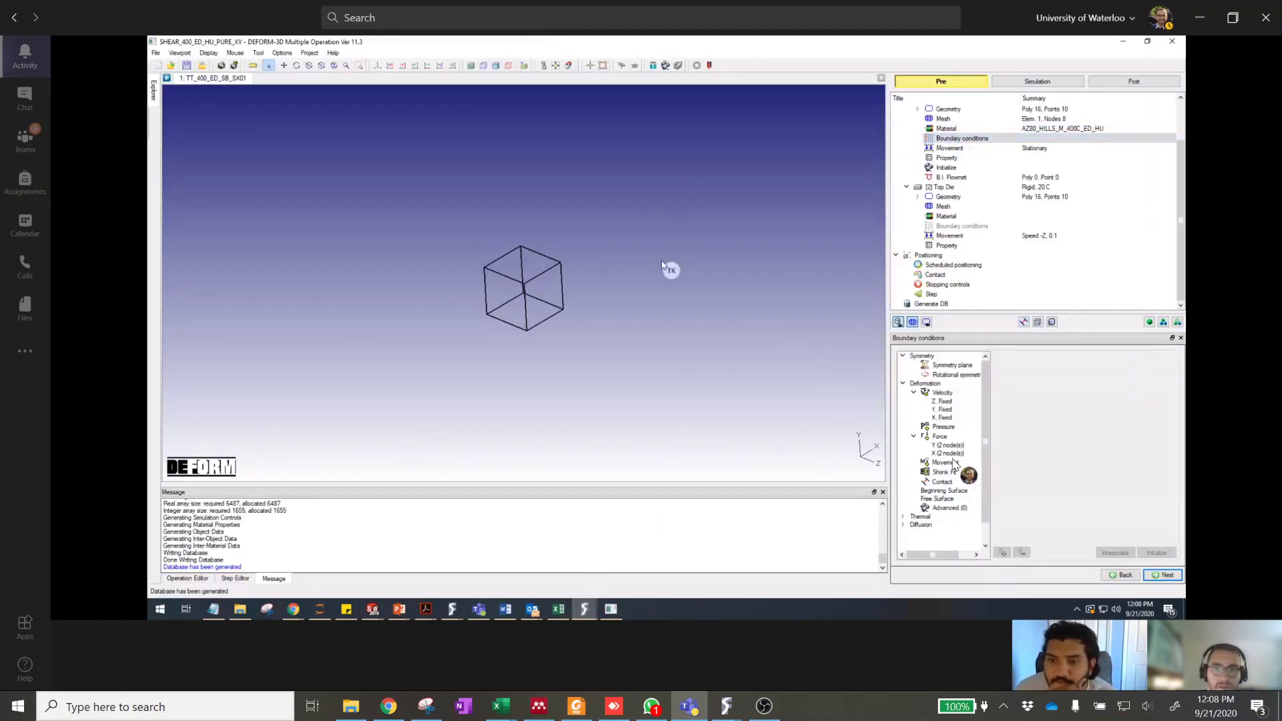
left_click(942, 393)
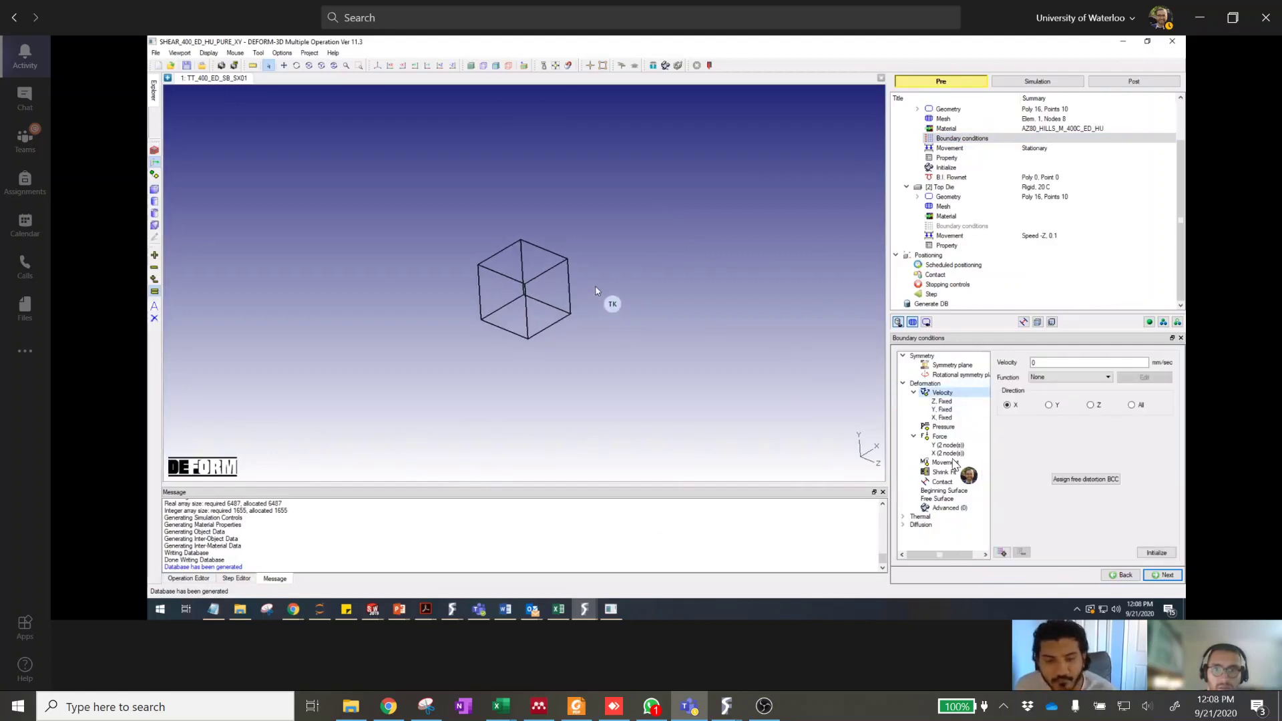
scroll(595, 285, "up", 3)
scroll(605, 271, "up", 2)
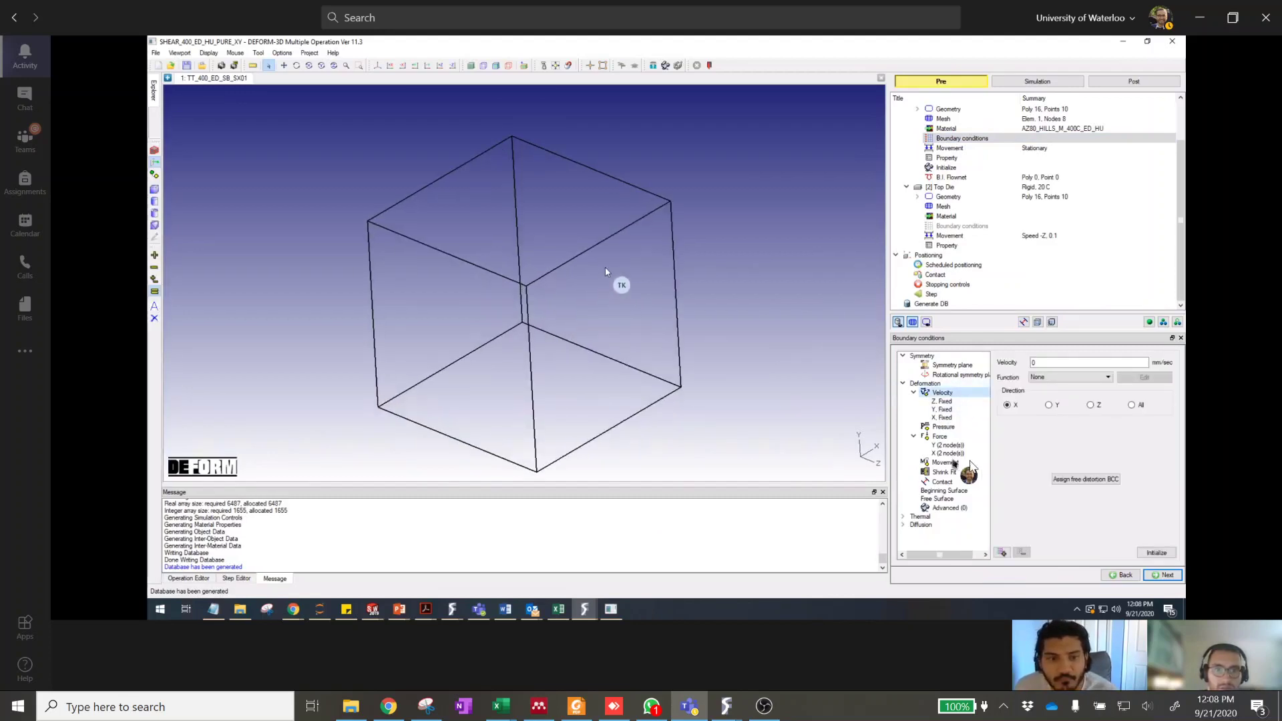
left_click(959, 409)
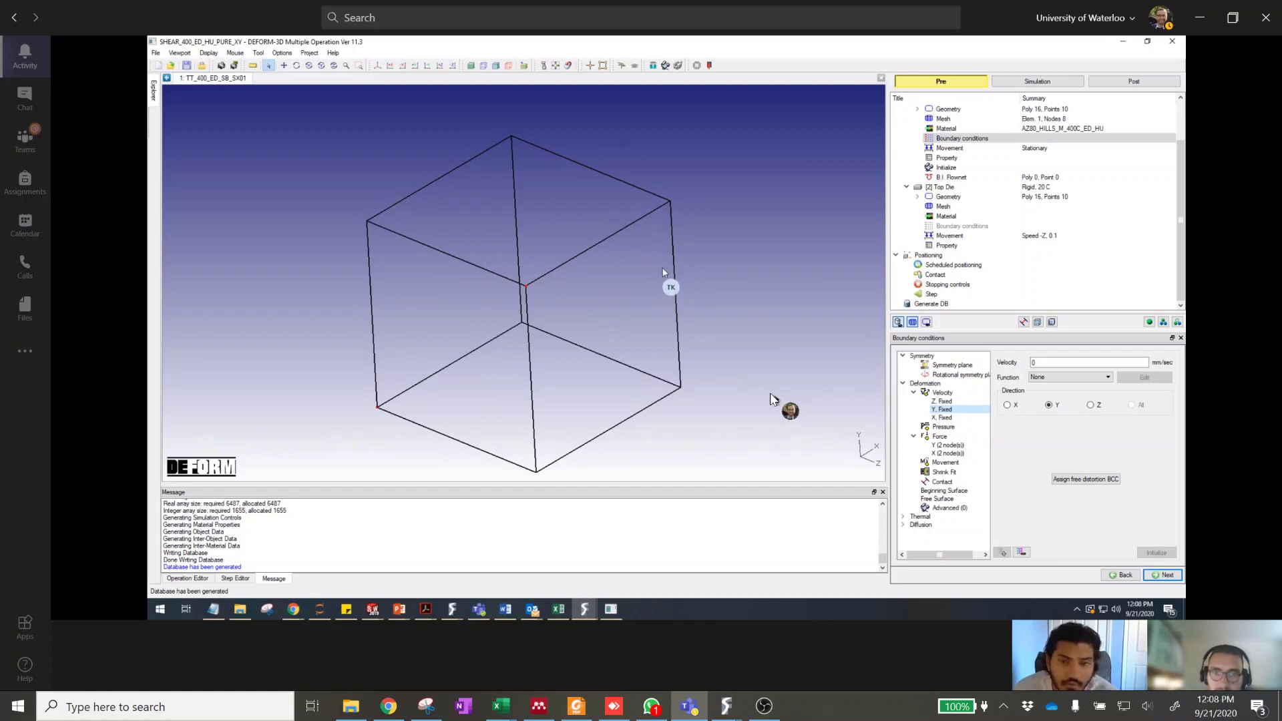
left_click(947, 445)
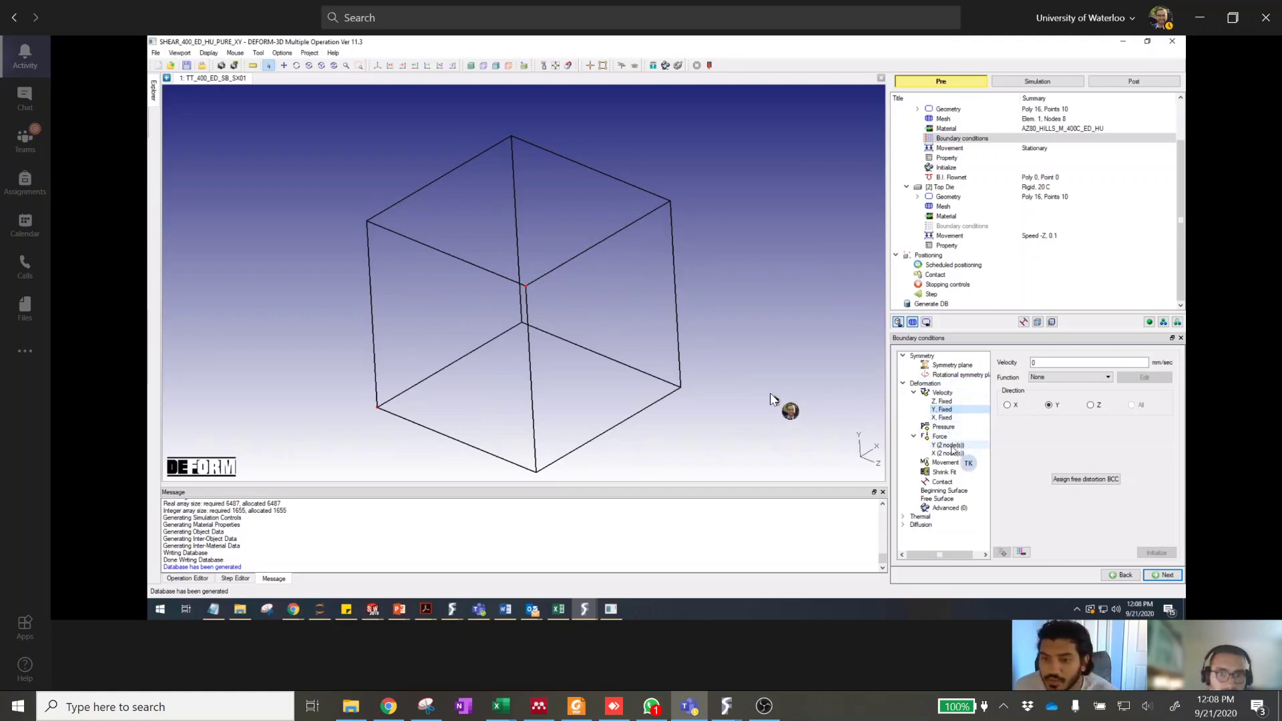
Close the SHEAR_400_ED_HU_PURE_XY operation without saving changes and return to the DEFORM-2D/3D main window.
left_click(931, 304)
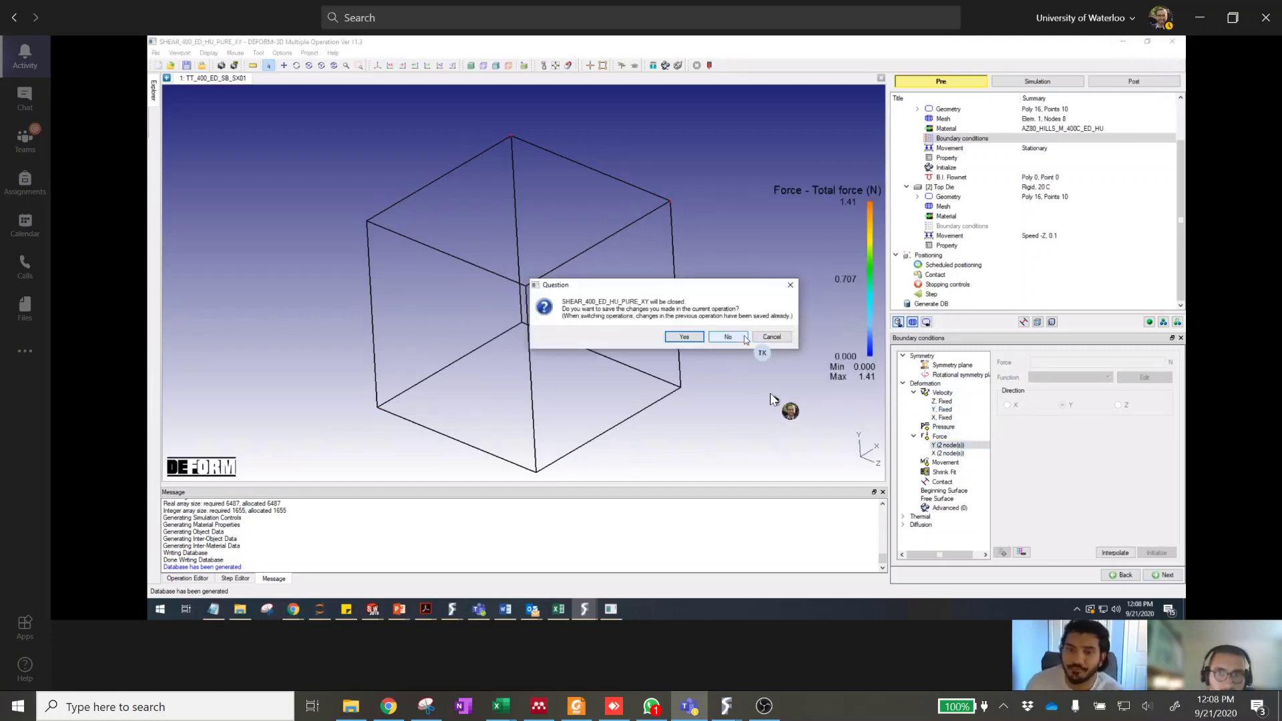
left_click(729, 339)
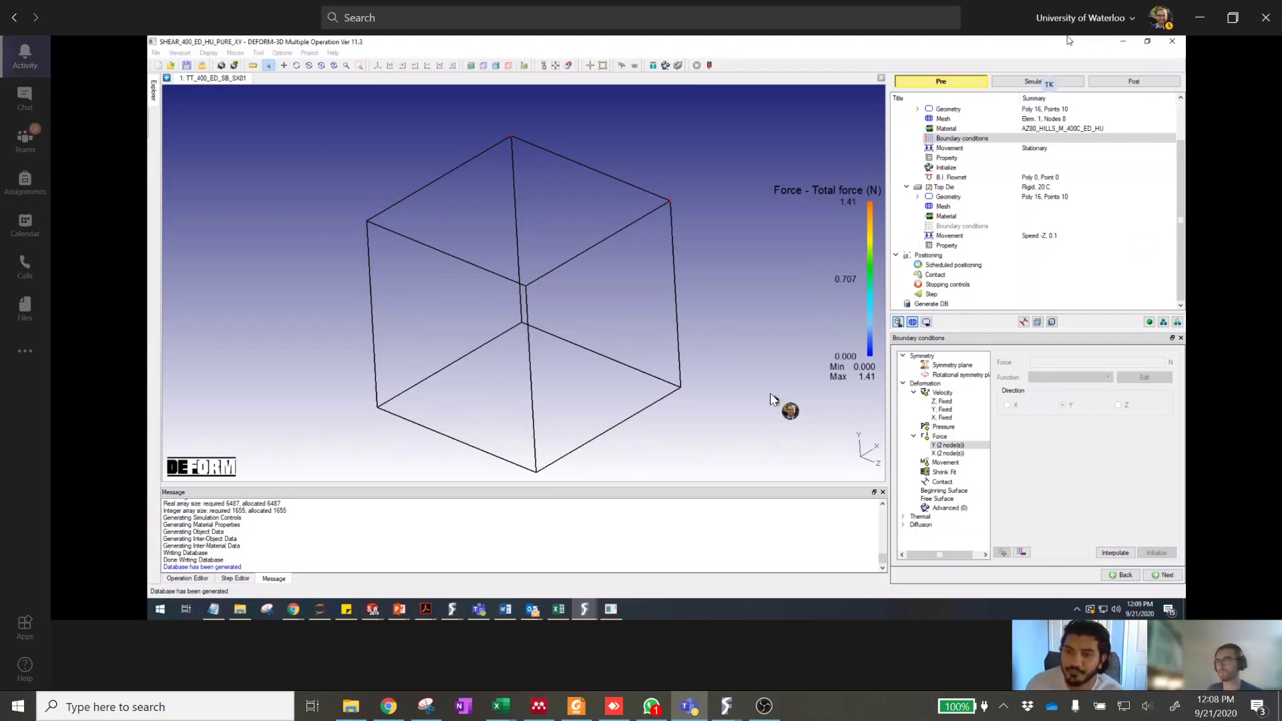
left_click(1123, 41)
left_click(1123, 42)
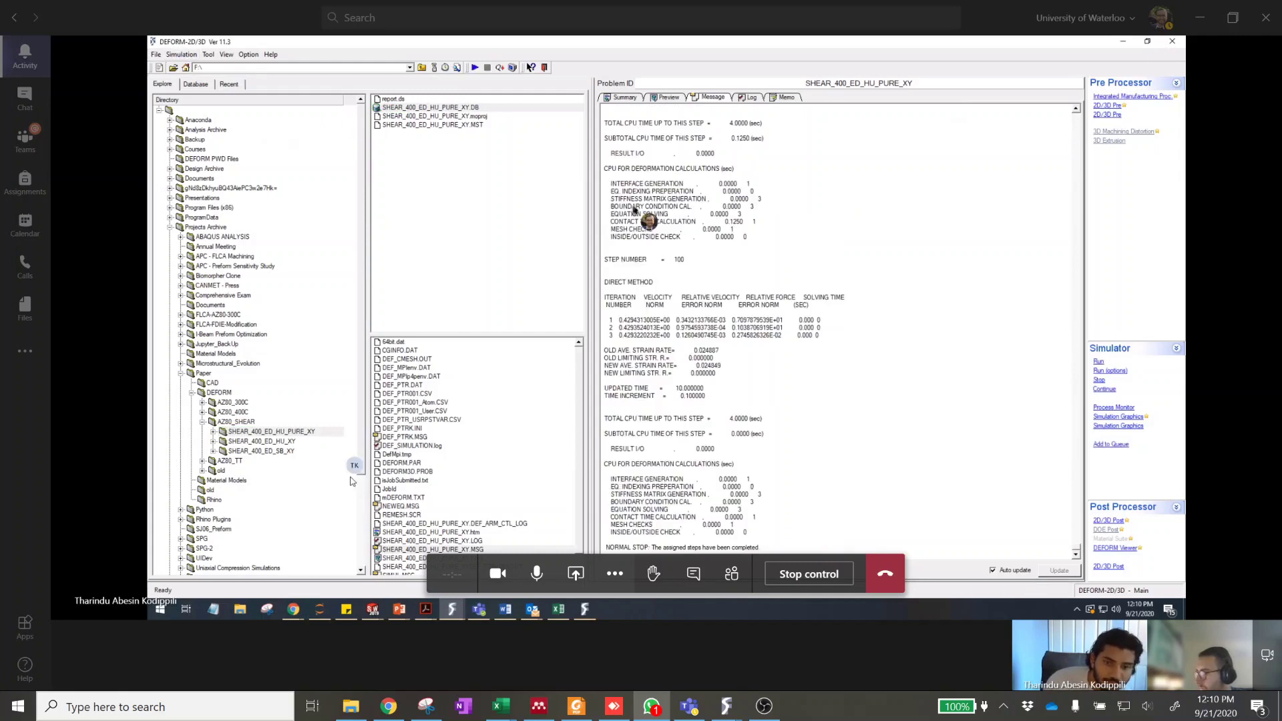
Open the SHEAR_400_ED_HU_PURE_XY.DB database in DEFORM-3D Next-Gen Post.
left_click(436, 109)
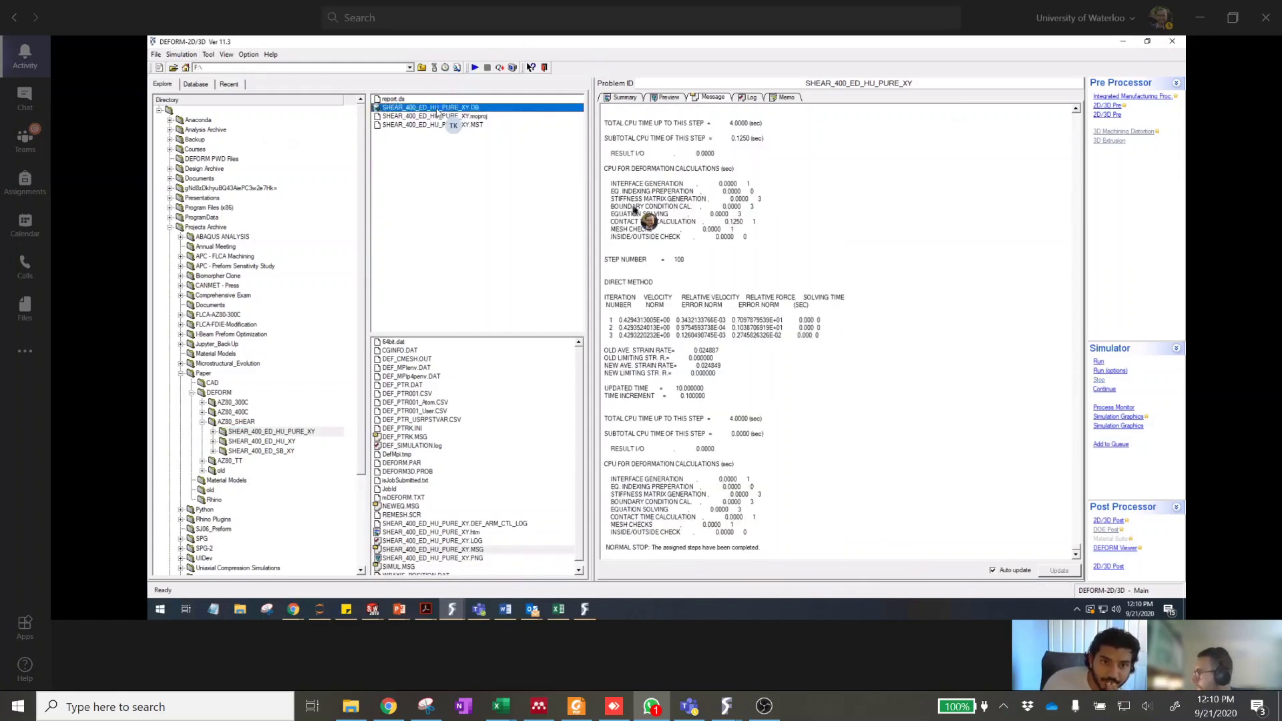
left_click(1121, 547)
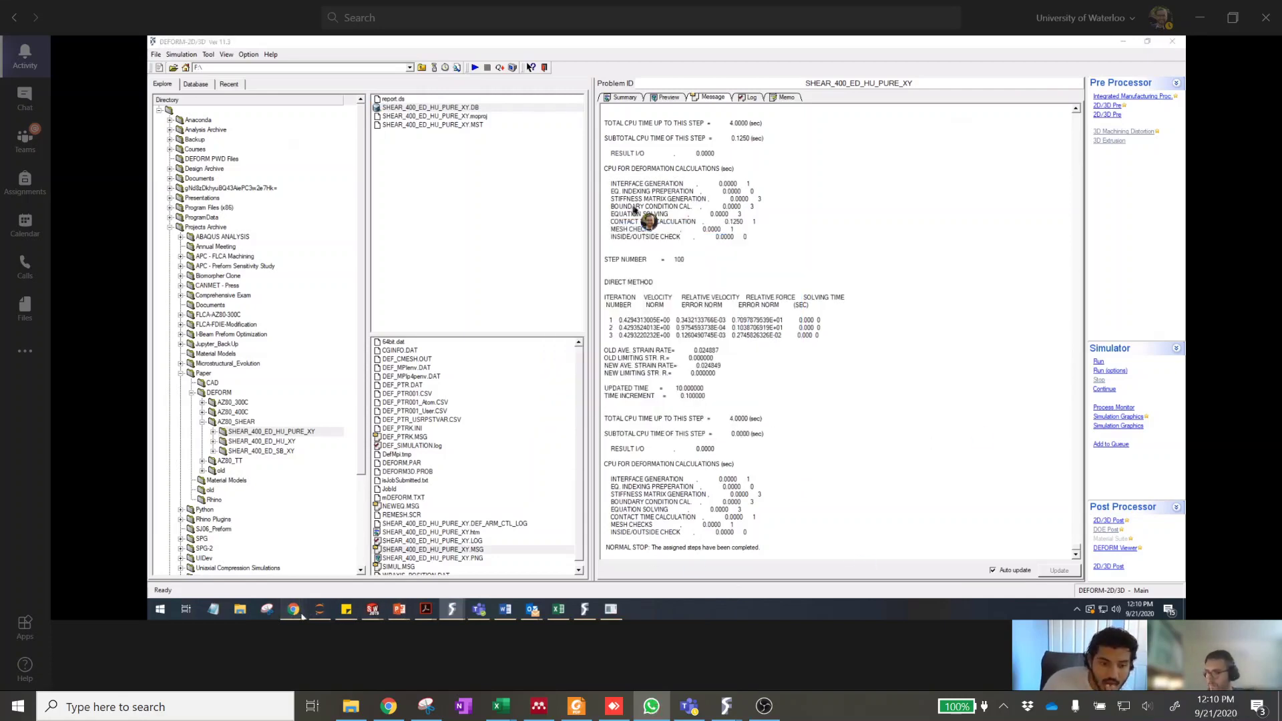
mouse_move(293, 609)
left_click(924, 561)
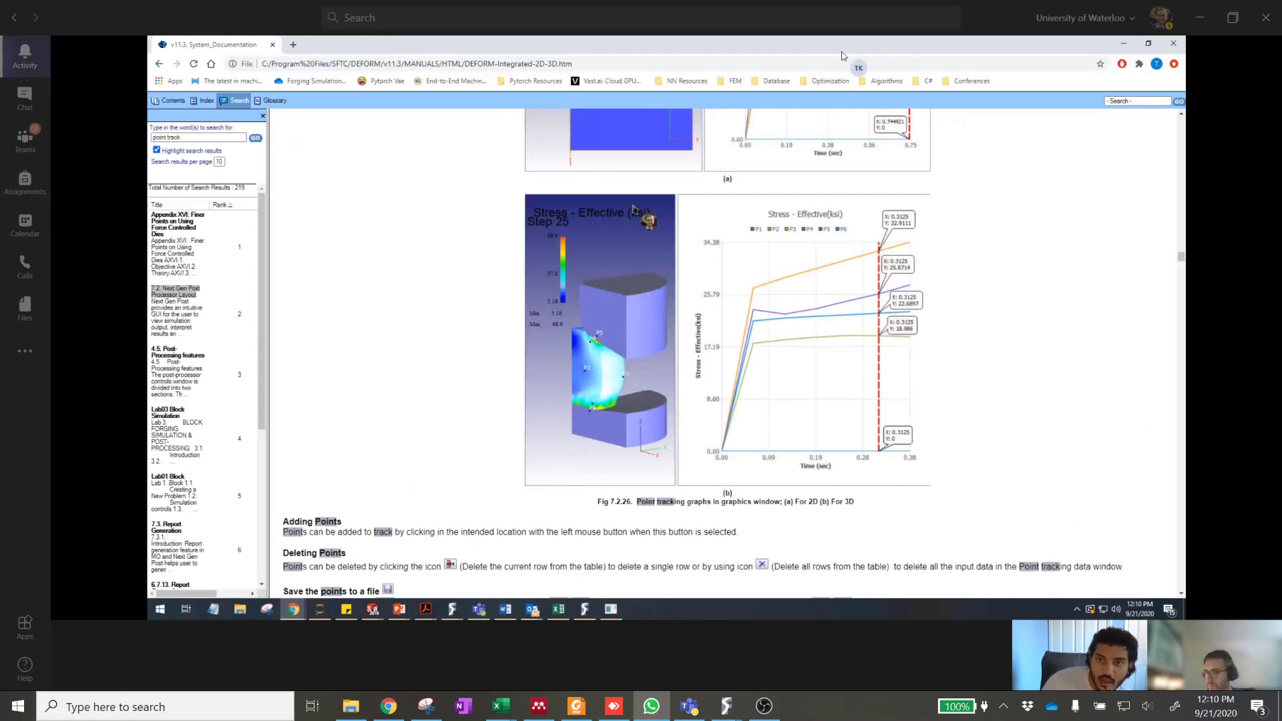
left_click(1123, 42)
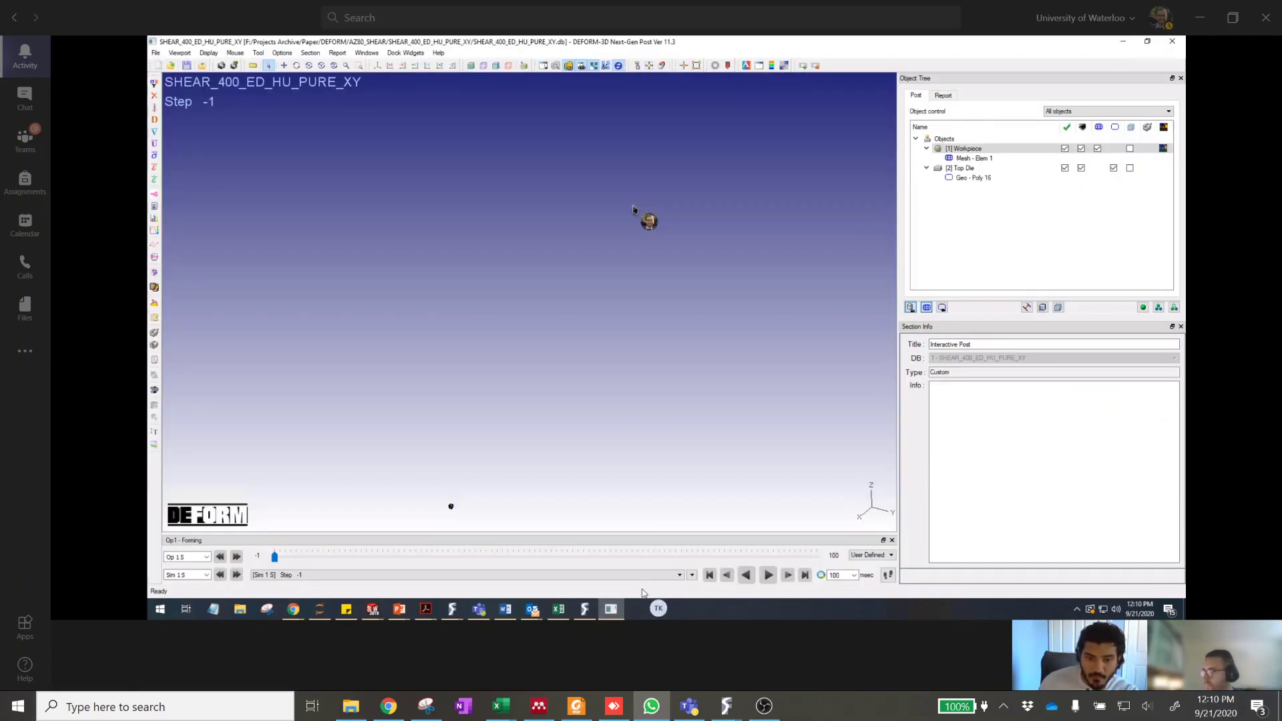
Hide the Top Die and inspect the workpiece's deformed shape at steps 54 and 32, ending in the XY view.
left_click(1081, 168)
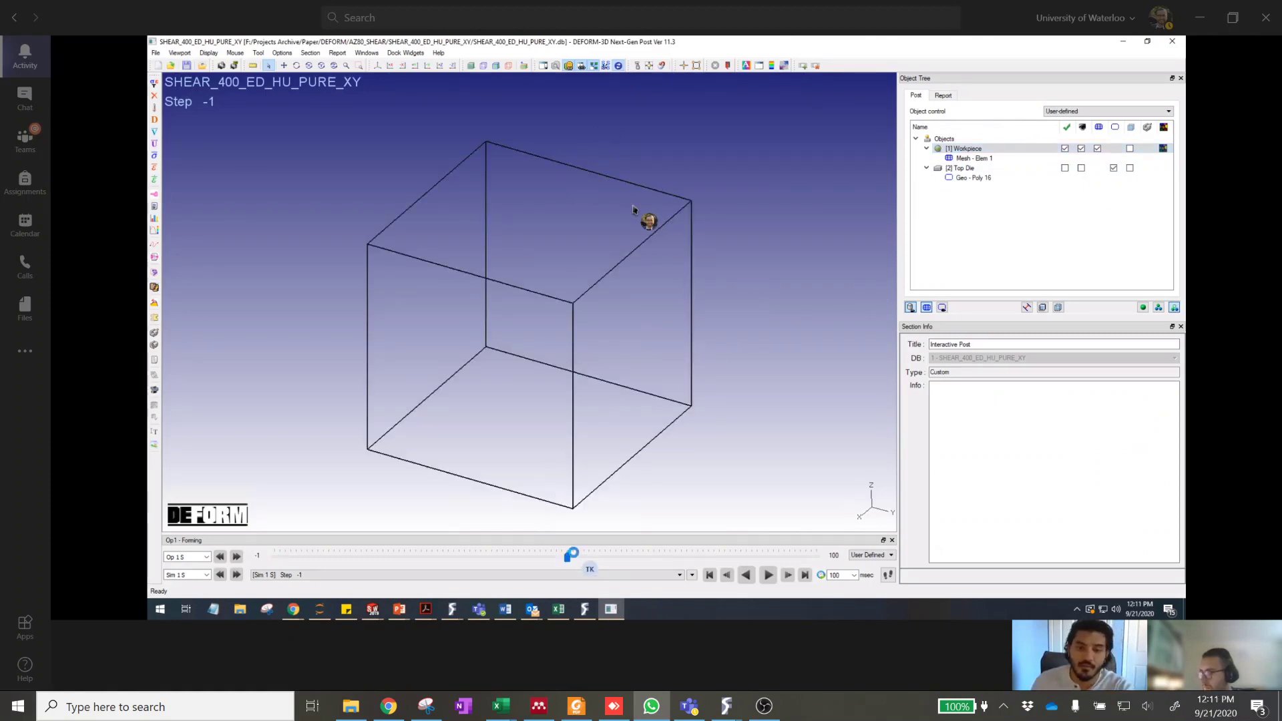
left_click_drag(573, 554, 590, 558)
scroll(511, 515, "down", 1)
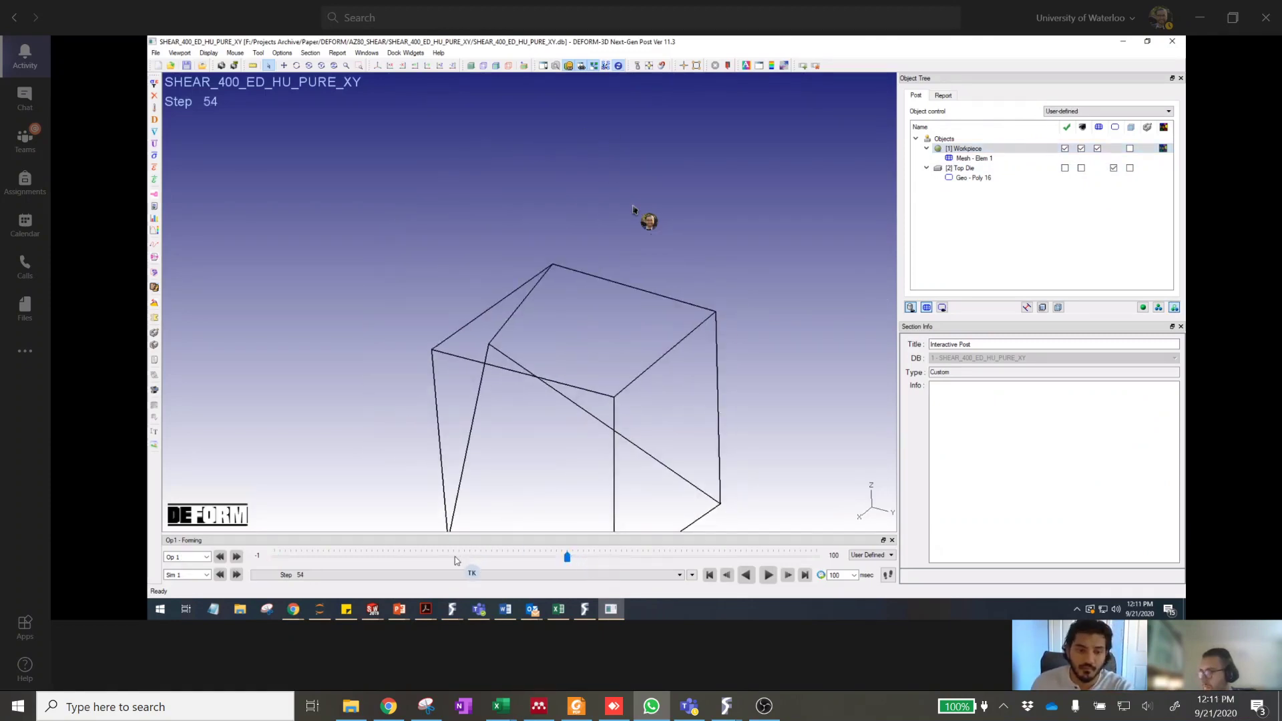
left_click_drag(447, 557, 447, 560)
middle_click_drag(589, 407, 651, 367)
left_click(440, 66)
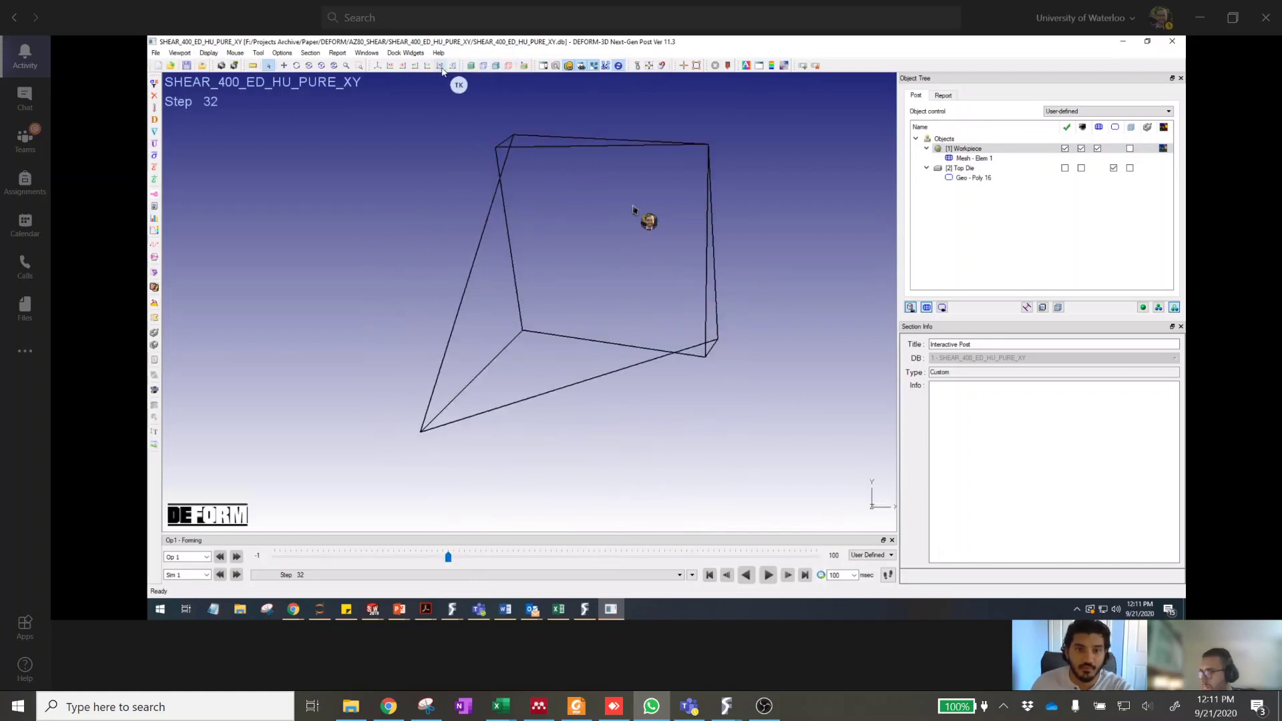
Inspect the workpiece's deformed shape in the XZ view and play the deformation from step 9 to step 21.
left_click(428, 66)
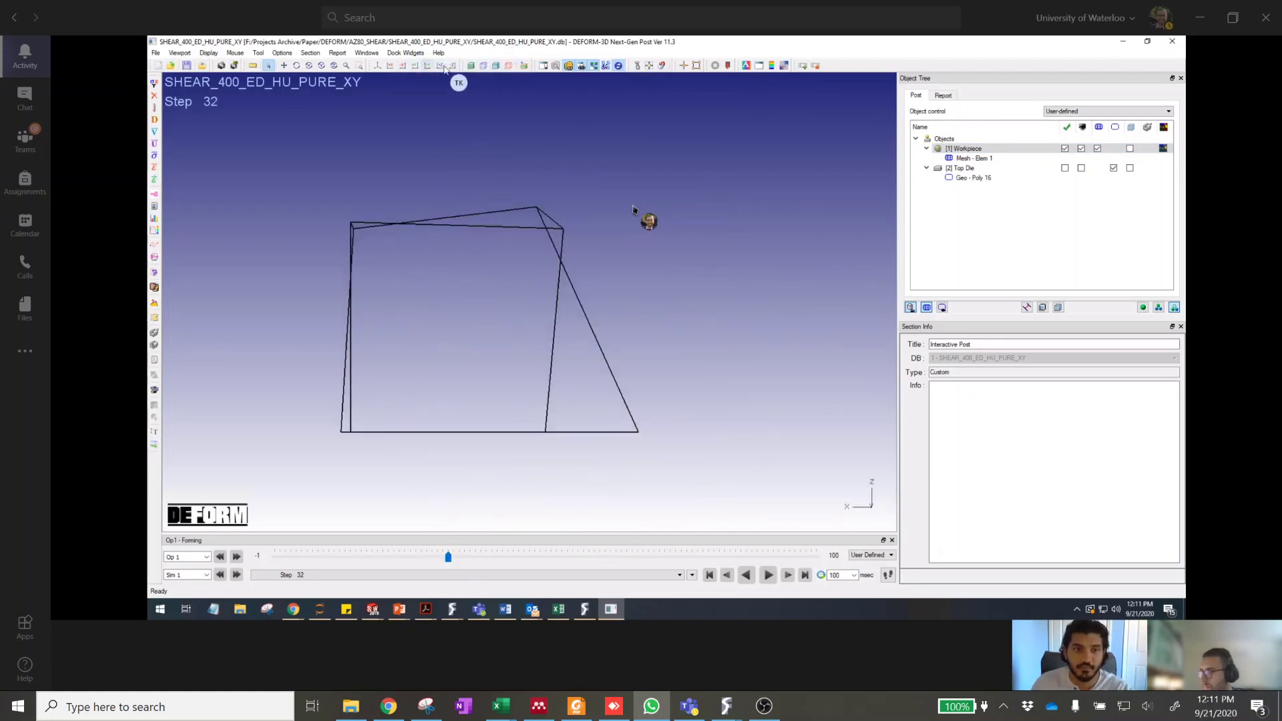
left_click_drag(448, 556, 323, 556)
middle_click_drag(377, 387, 411, 441)
middle_click_drag(647, 369, 386, 357)
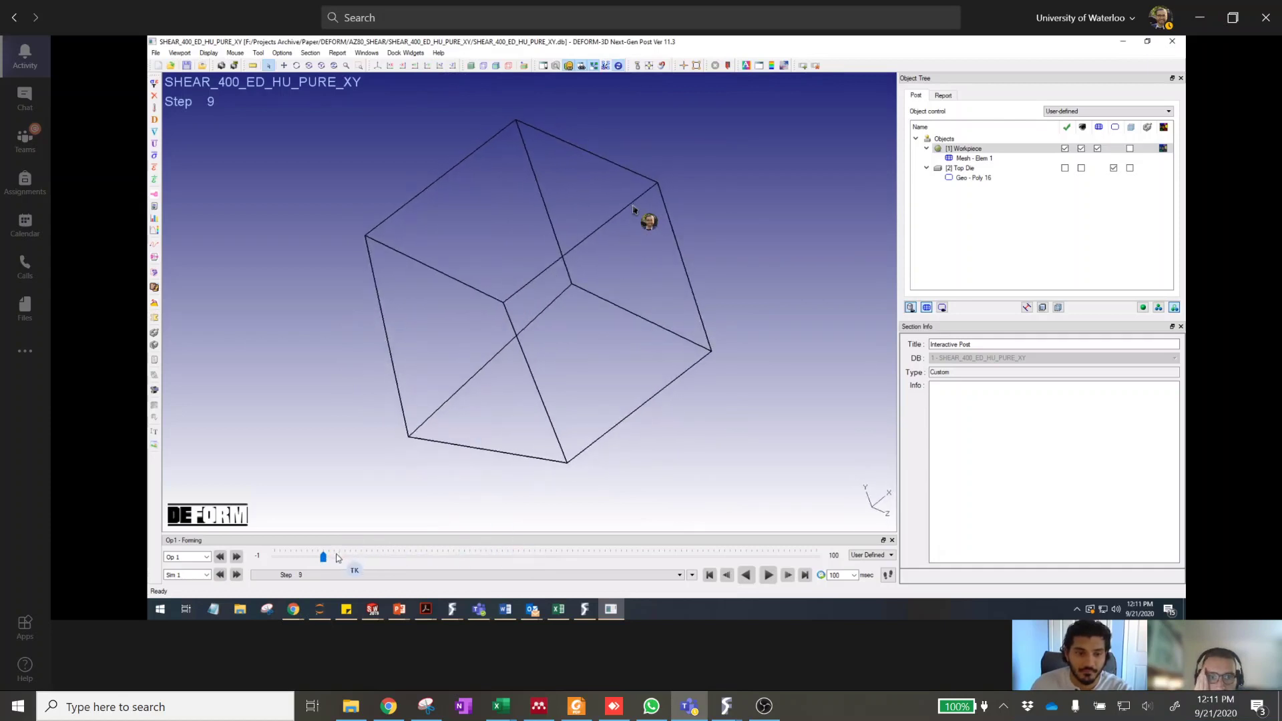
left_click(769, 575)
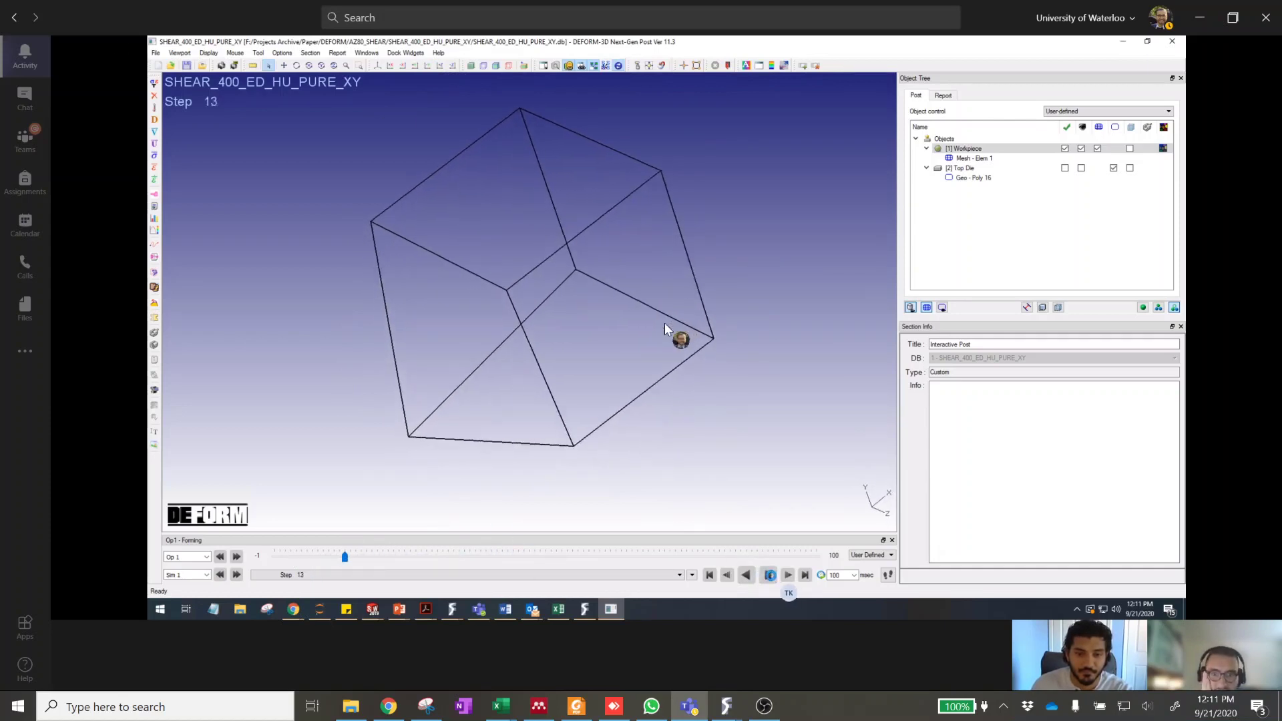
left_click(768, 574)
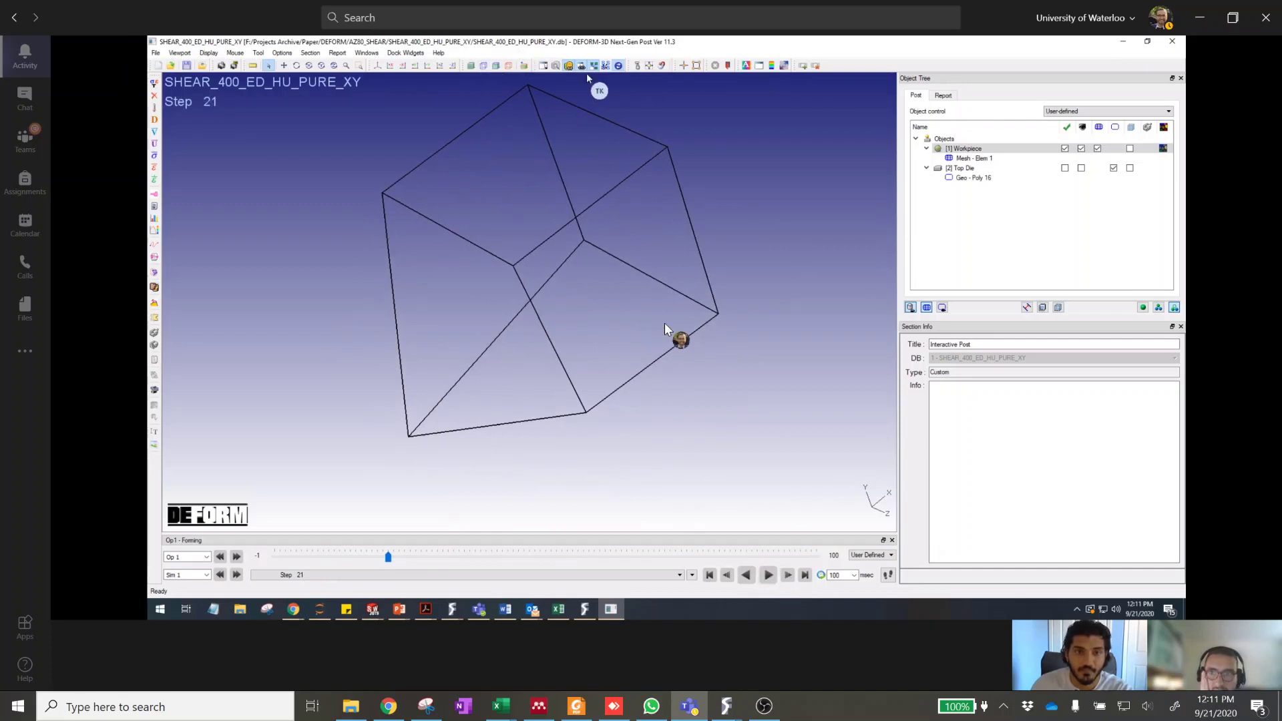
Display the stress components of element 1 and compare them with the workpiece's deformed shape at steps 21 and 8.
left_click(695, 65)
double_click(924, 393)
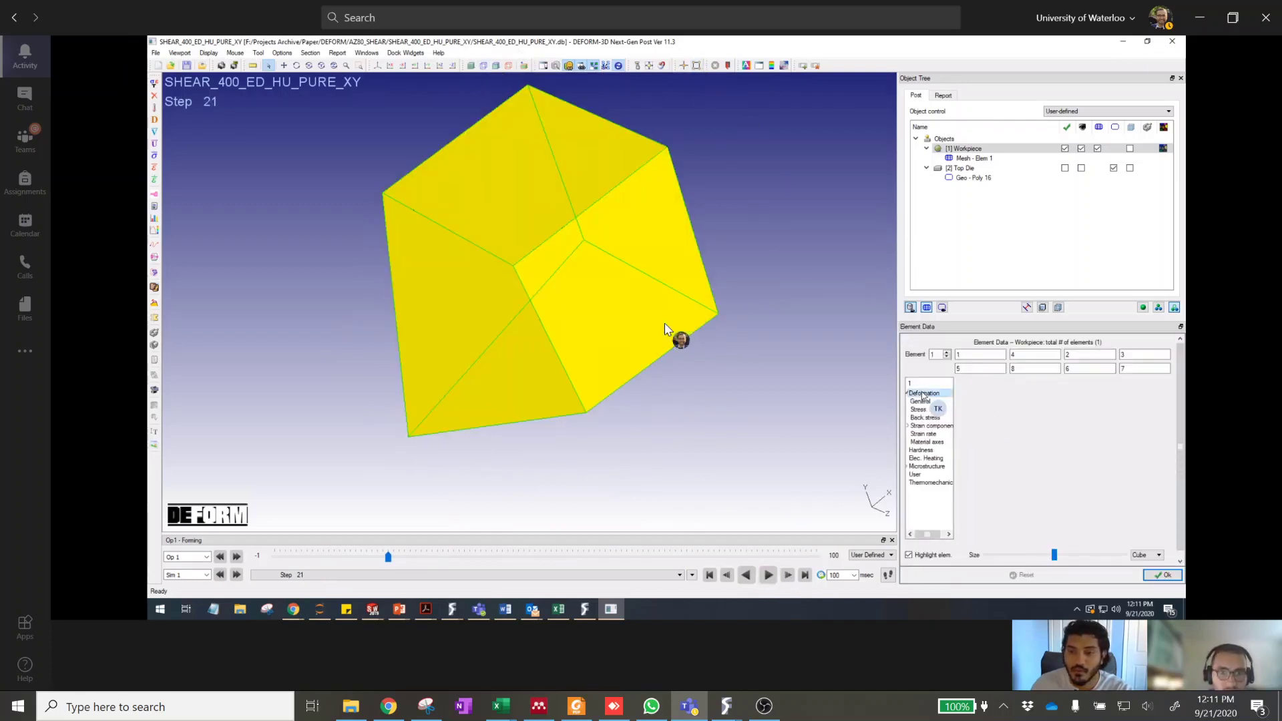
left_click(921, 401)
left_click(920, 409)
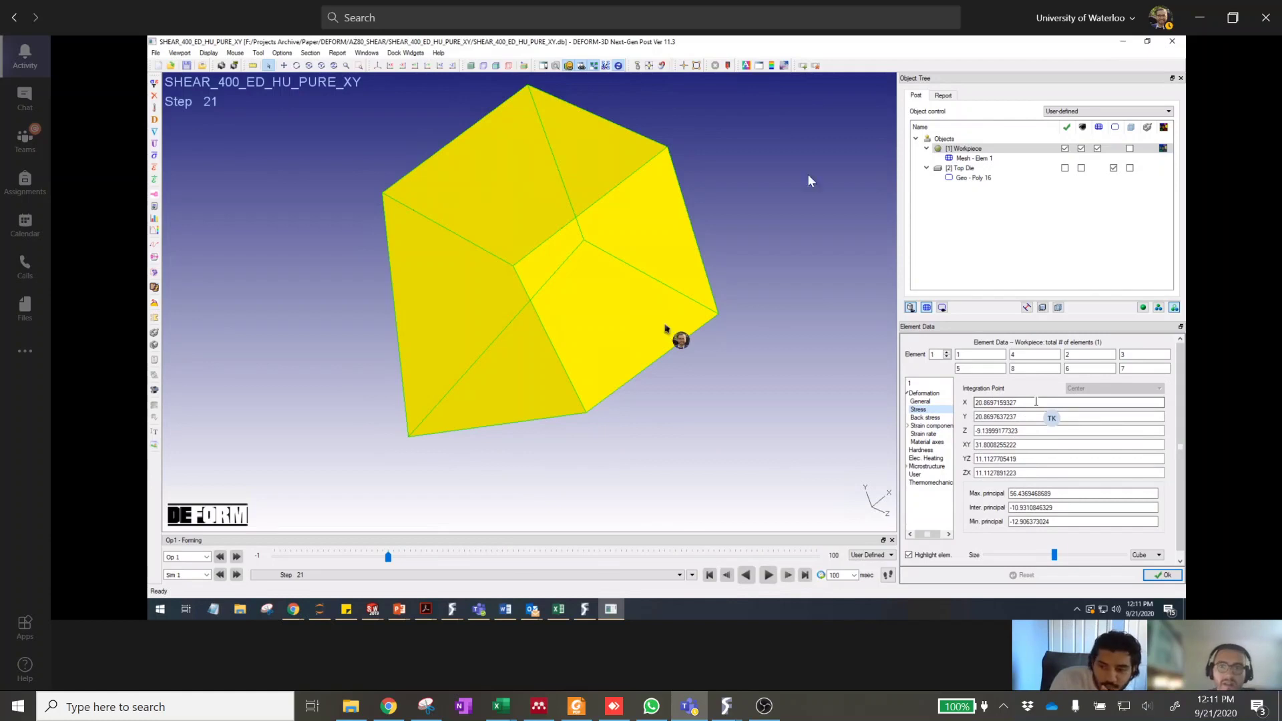
left_click_drag(638, 271, 620, 308)
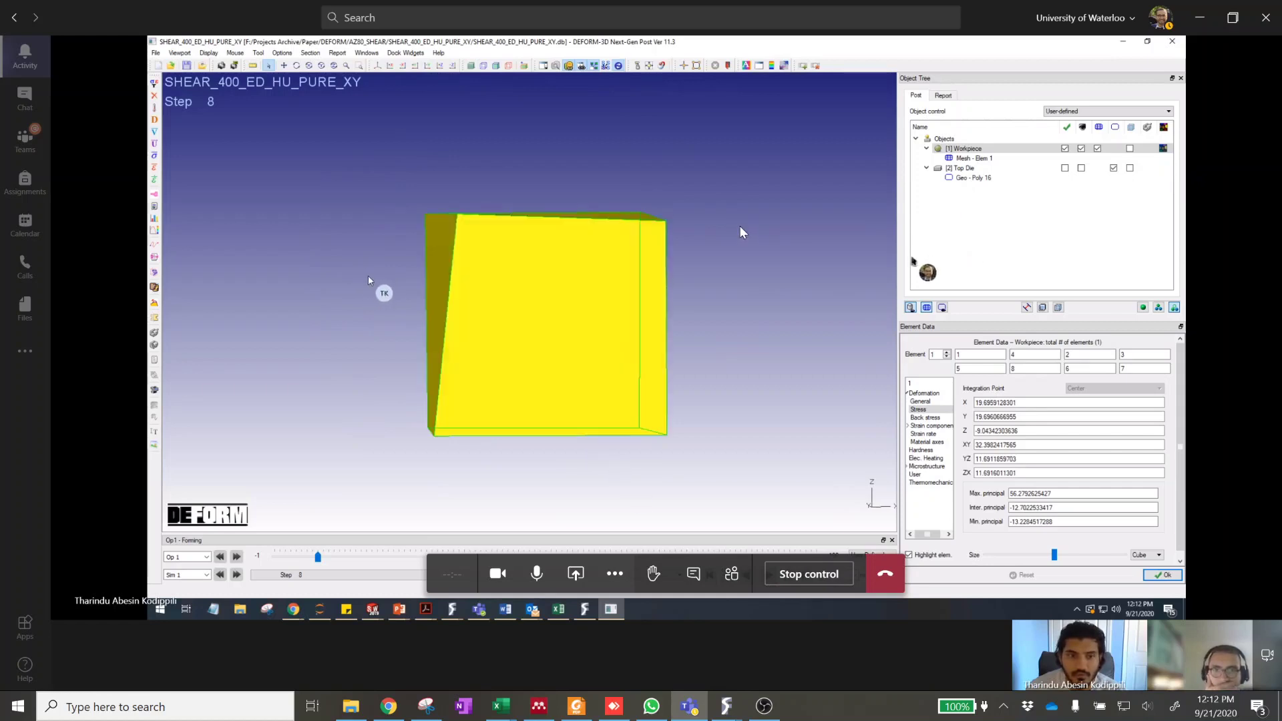
left_click_drag(368, 280, 586, 309)
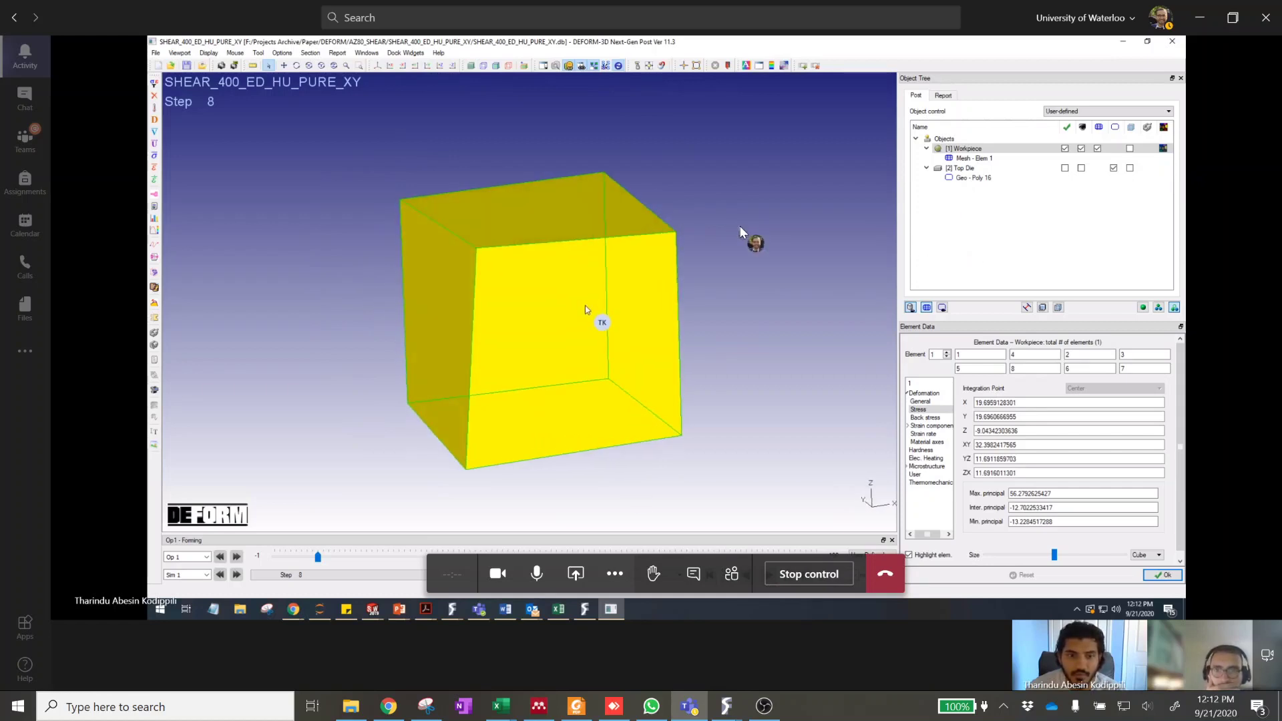
Show the workpiece as a wireframe and inspect its sheared shape at step 33 from several angles.
left_click(508, 66)
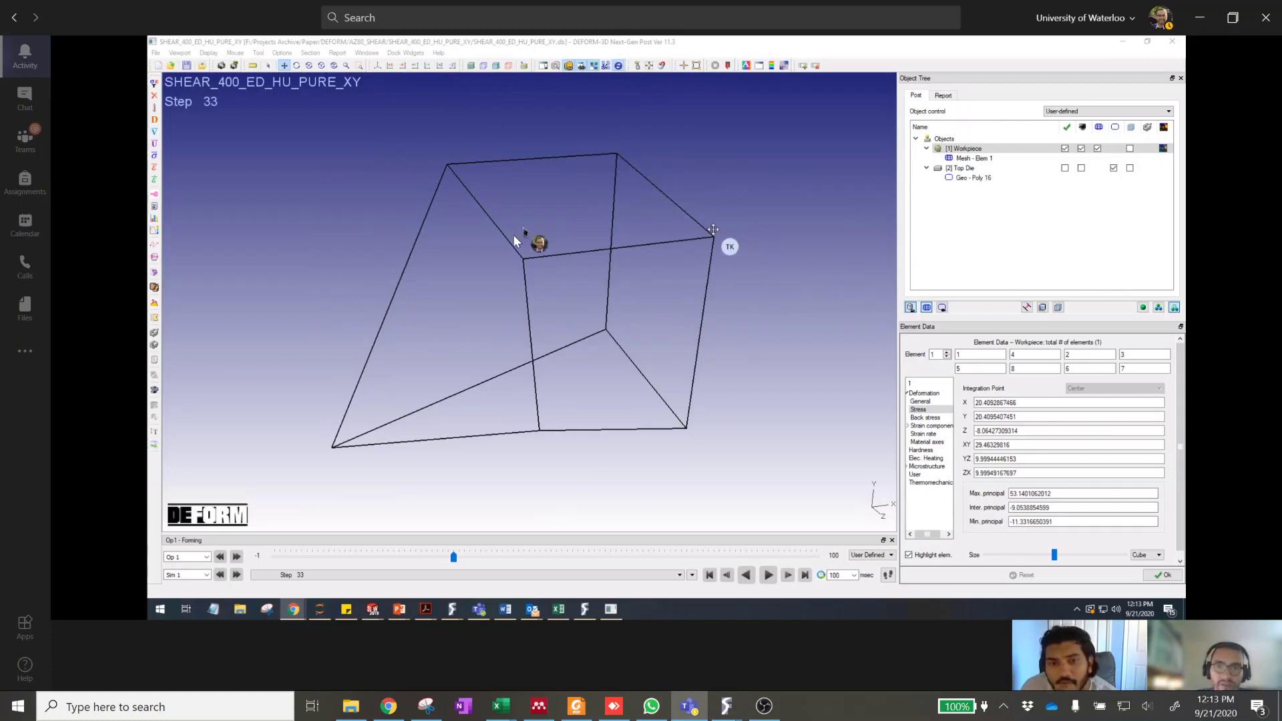
mouse_move(515, 236)
middle_mouse_down()
mouse_move(607, 318)
mouse_move(627, 318)
mouse_move(596, 299)
mouse_move(635, 315)
mouse_move(675, 302)
mouse_move(670, 291)
mouse_move(630, 329)
mouse_move(686, 343)
mouse_move(653, 339)
middle_mouse_up()
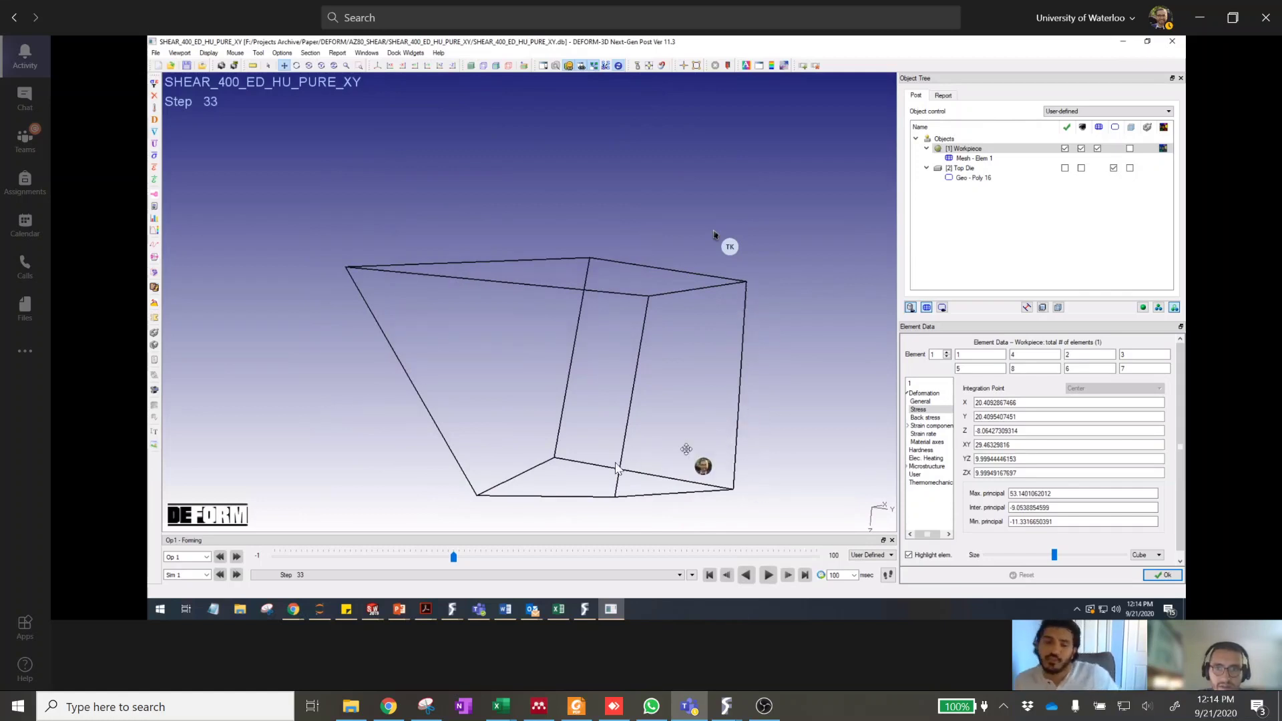
mouse_move(626, 411)
middle_mouse_down()
mouse_move(663, 285)
mouse_move(635, 395)
middle_mouse_up()
middle_click_drag(578, 346, 583, 306)
scroll(583, 307, "down", 6)
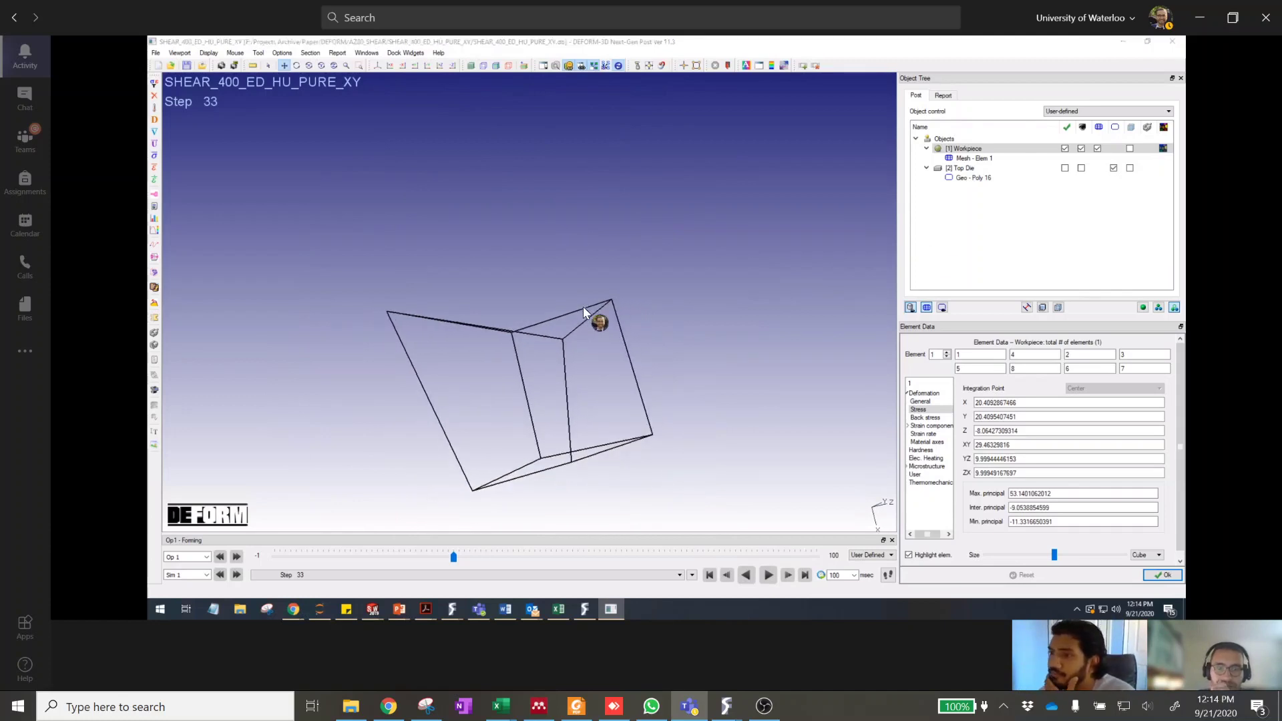
Switch to the DEFORM v11.3 system documentation in Chrome and read the velocity and free distortion boundary condition sections.
left_click_drag(1185, 57, 947, 57)
left_click_drag(944, 105, 1185, 126)
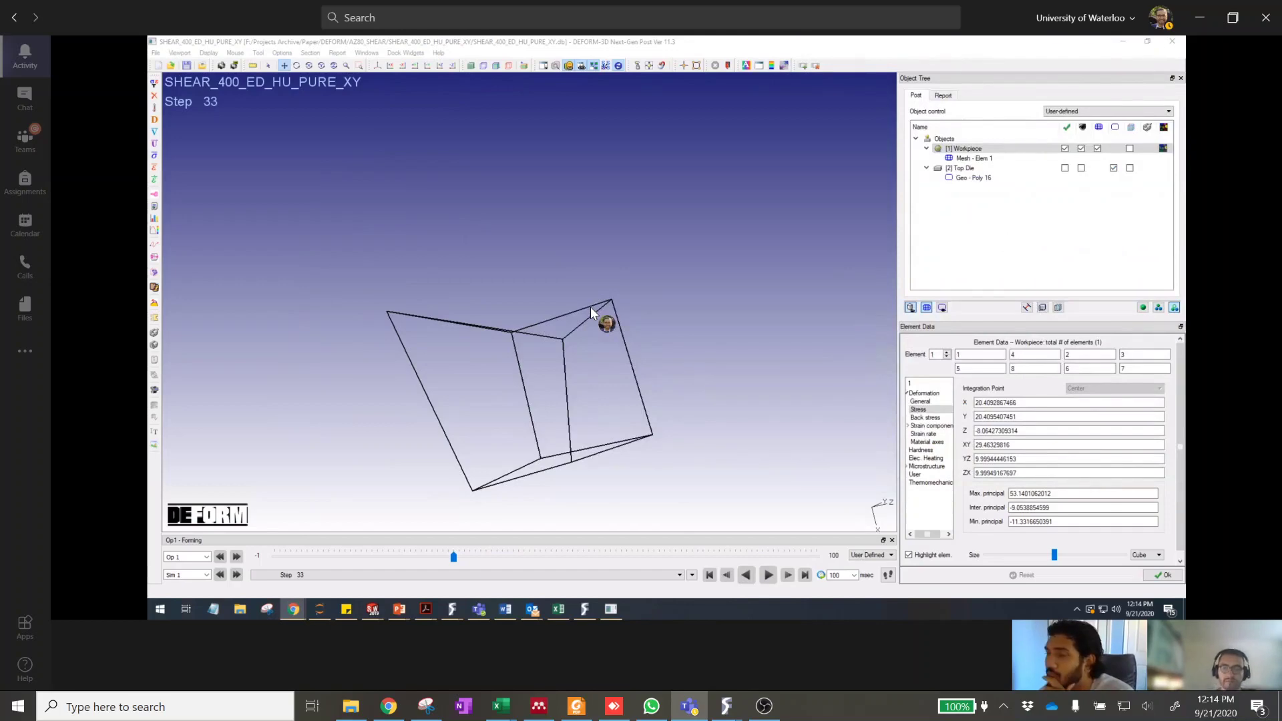
left_click_drag(1184, 80, 1017, 103)
double_click(1016, 103)
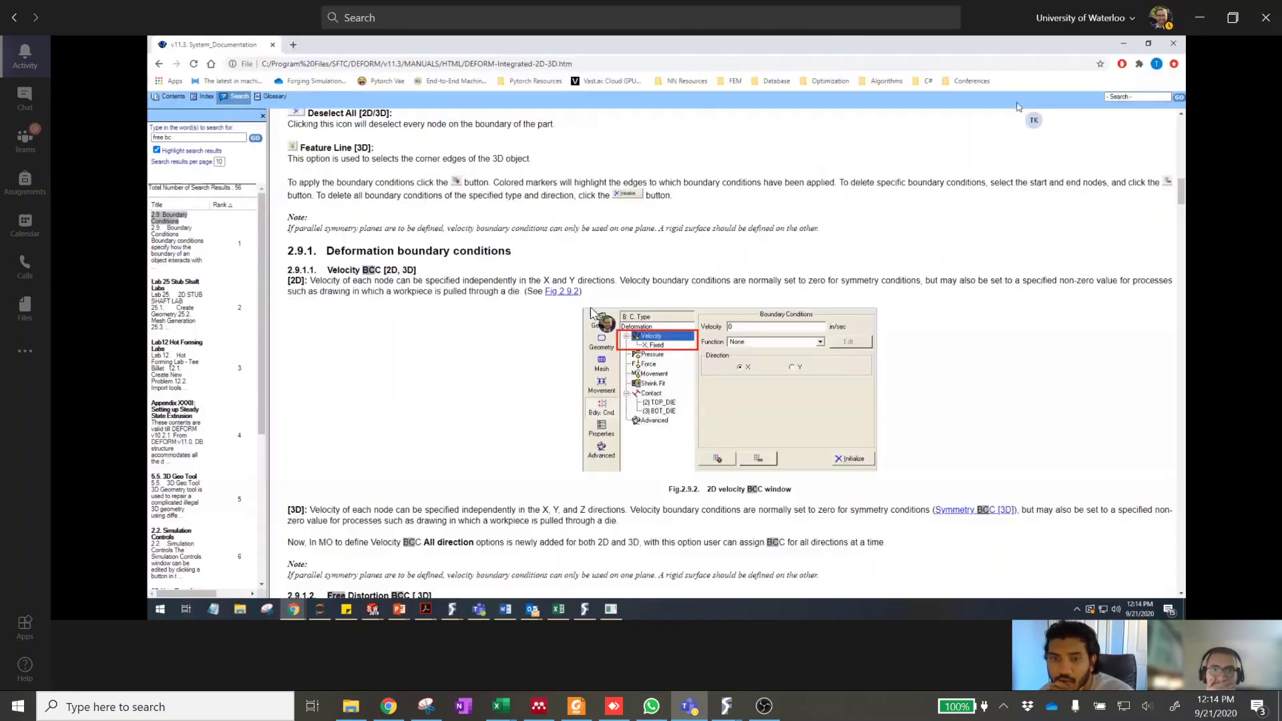
scroll(997, 368, "down", 1)
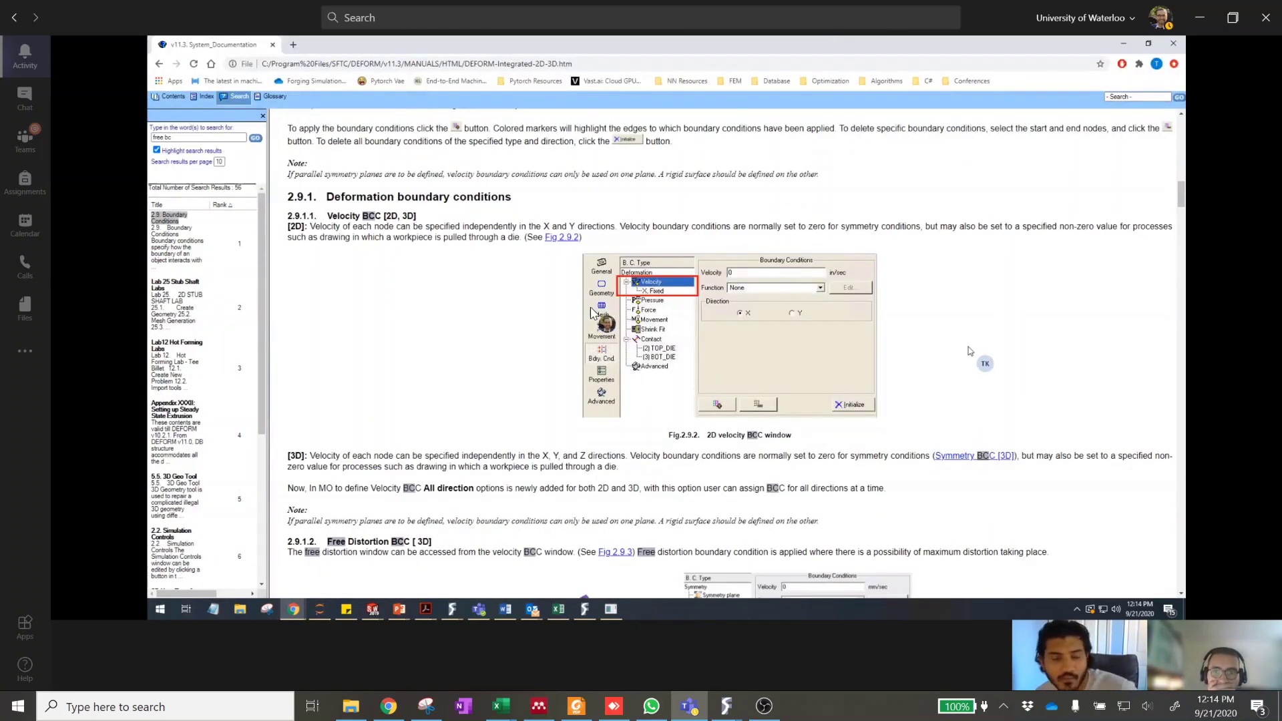
scroll(970, 351, "down", 2, "ctrl")
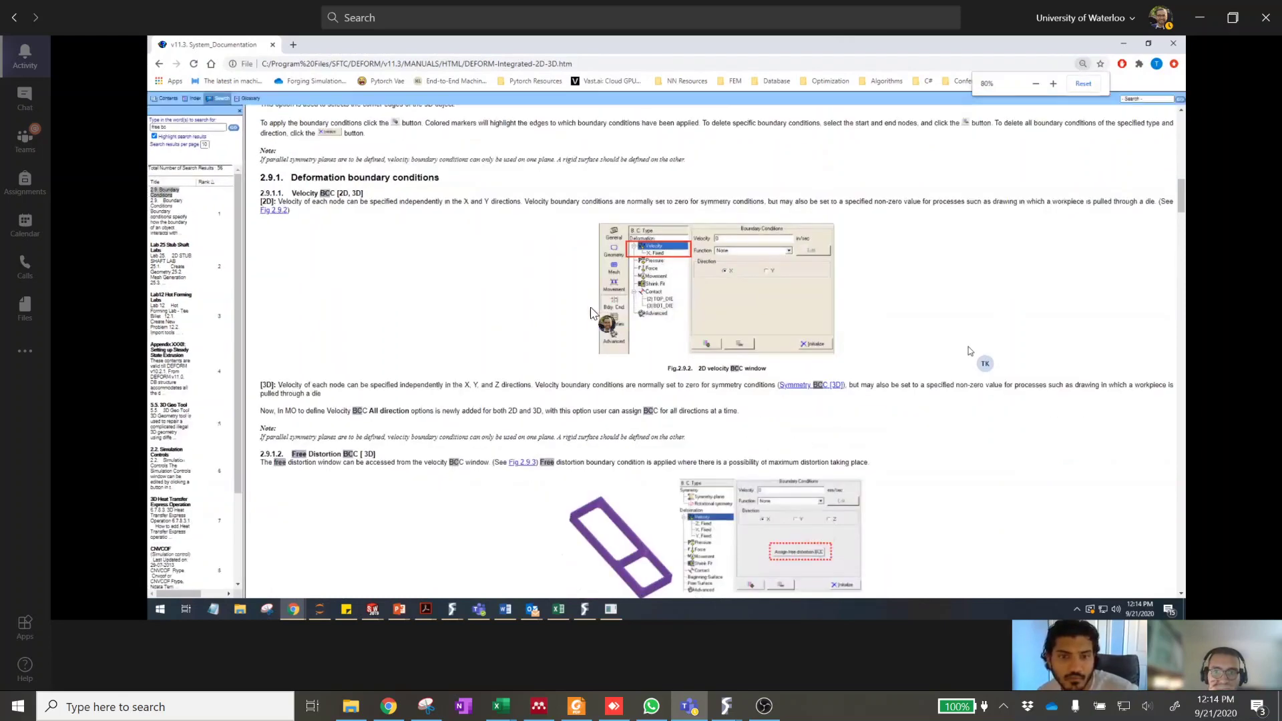
scroll(969, 351, "up", 1, "ctrl")
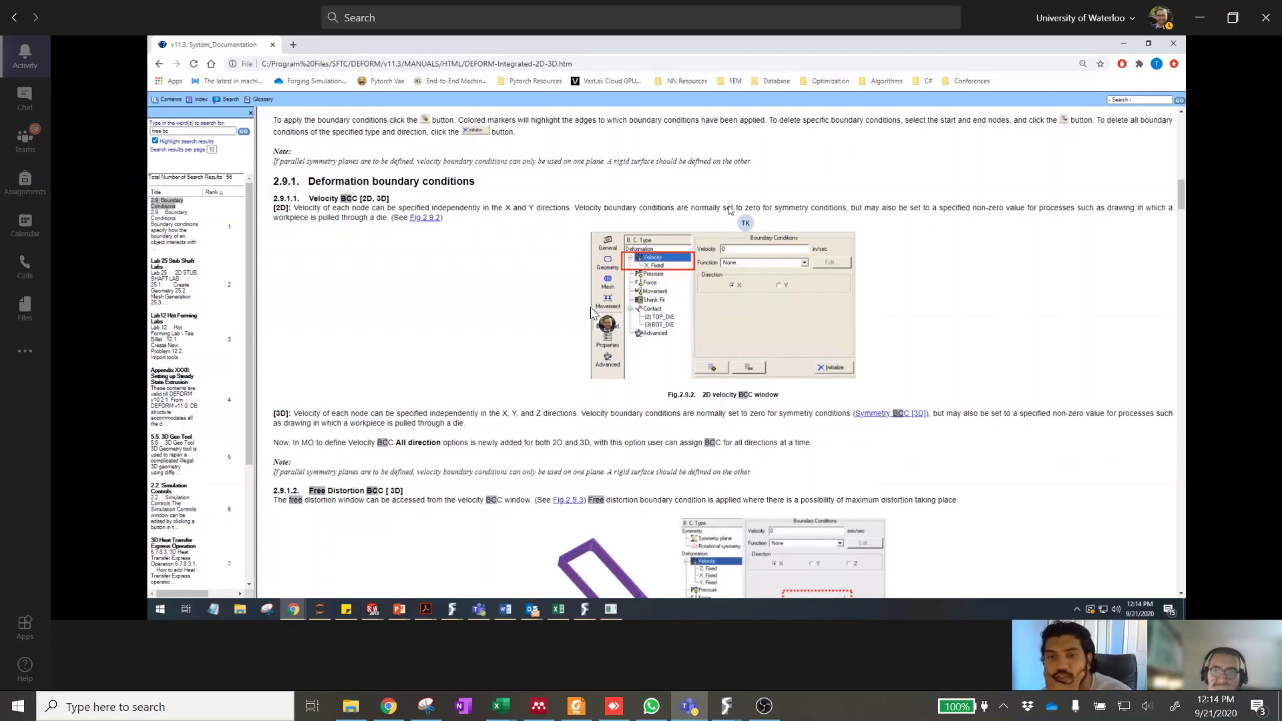
scroll(592, 312, "up", 1)
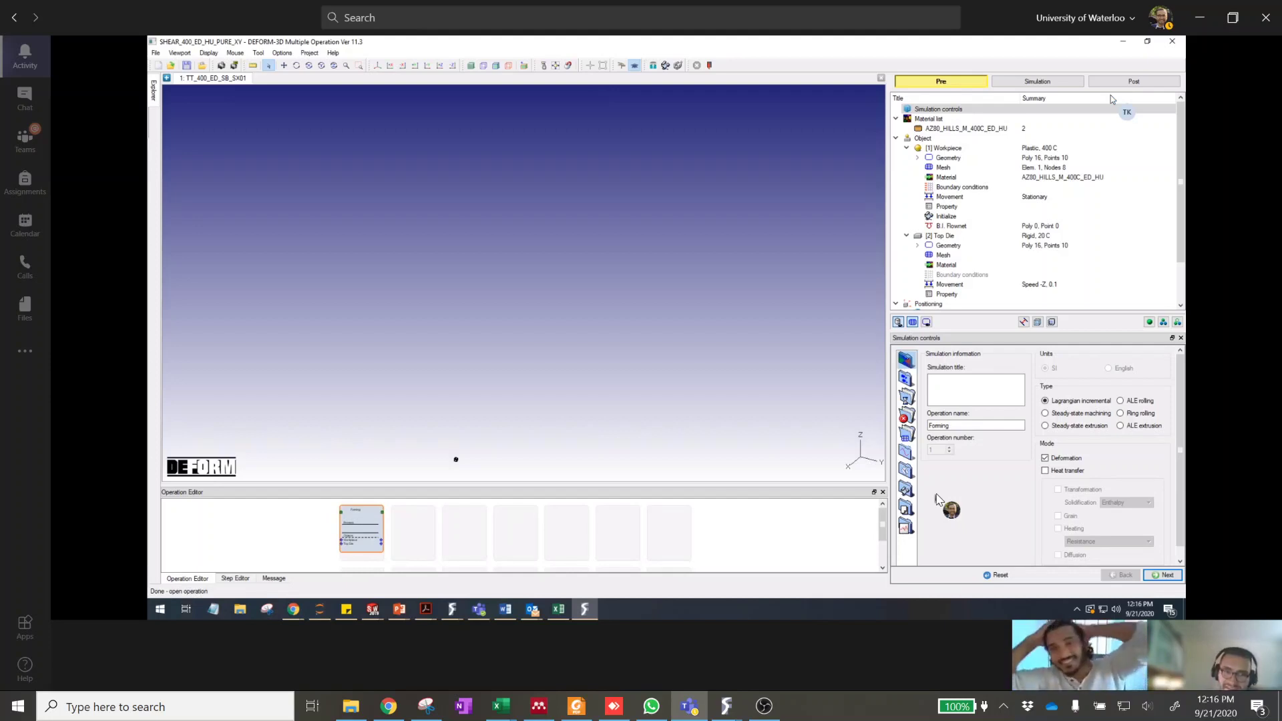
Examine the workpiece's Z fixed and X fixed velocity boundary conditions in wireframe in DEFORM-3D Multiple Operation.
left_click(963, 168)
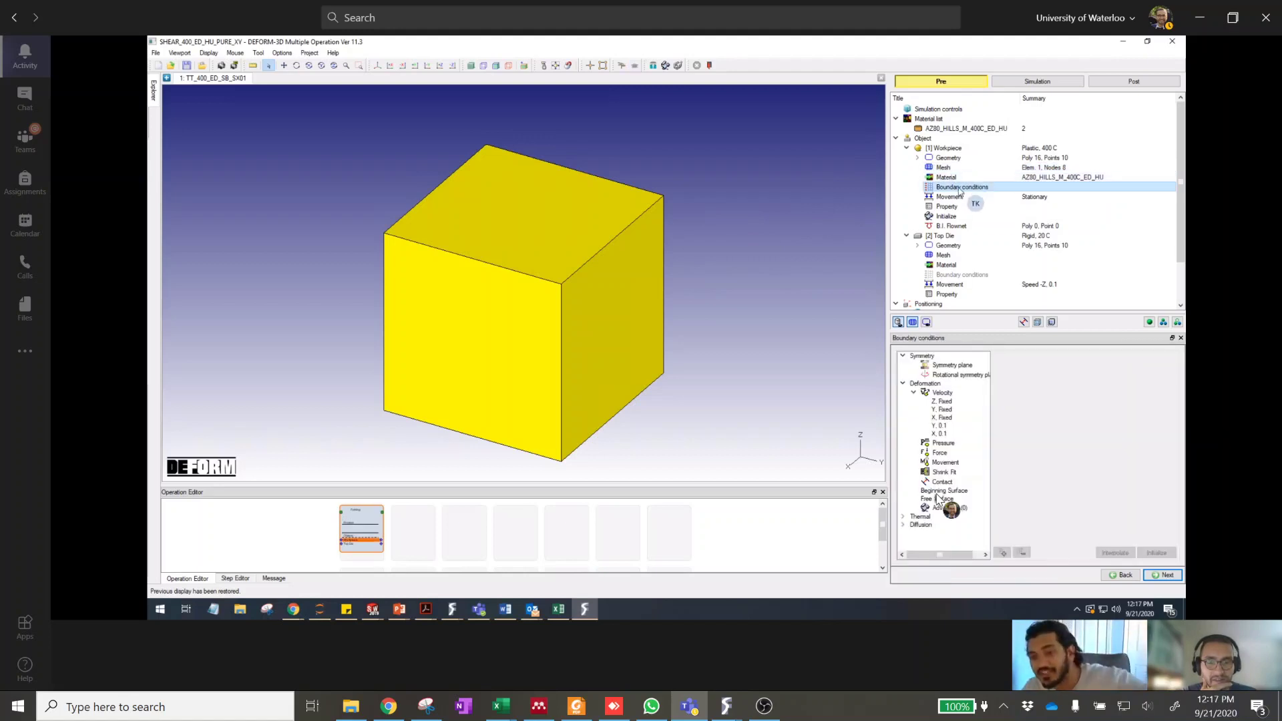
left_click(944, 401)
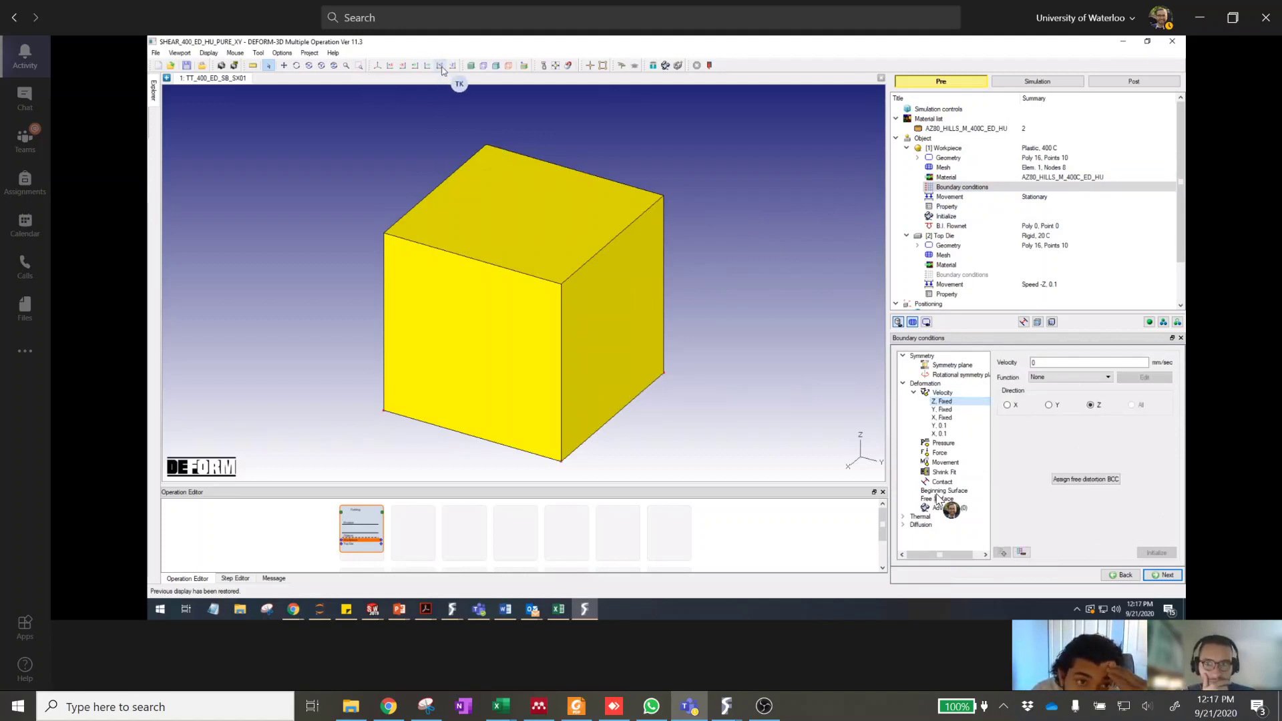
left_click(511, 67)
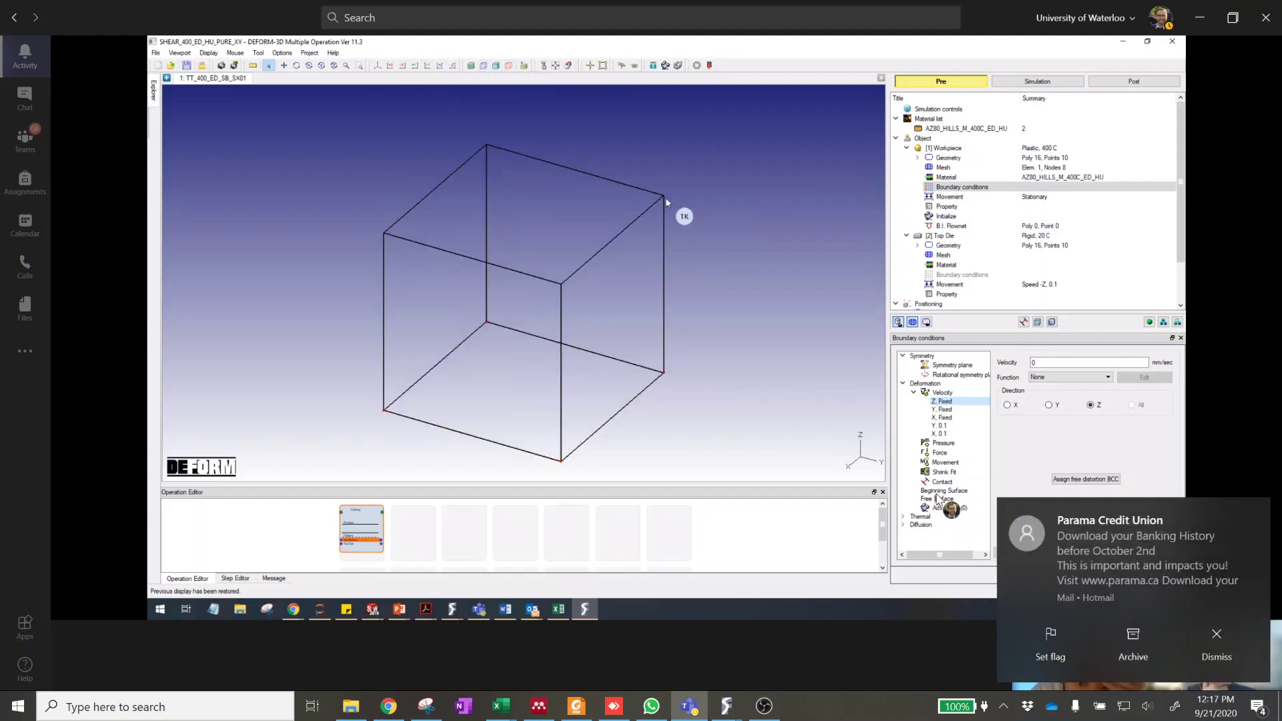
left_click(943, 417)
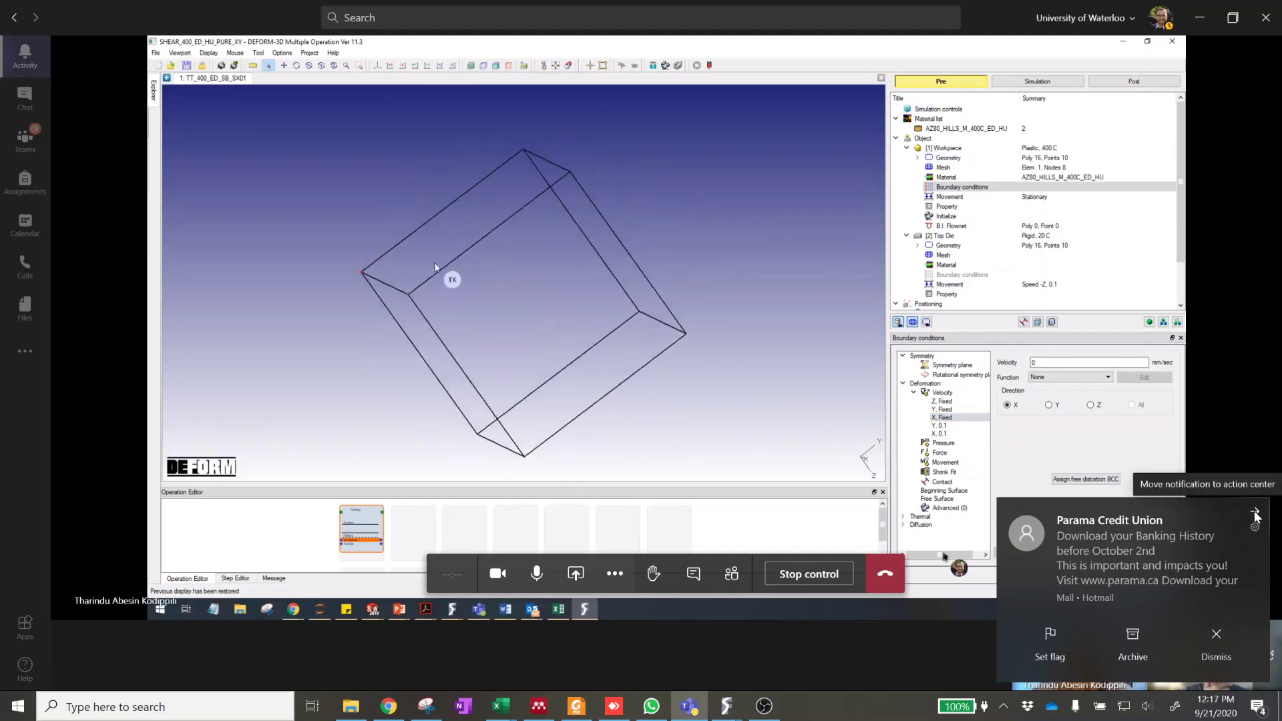
left_click(1143, 568)
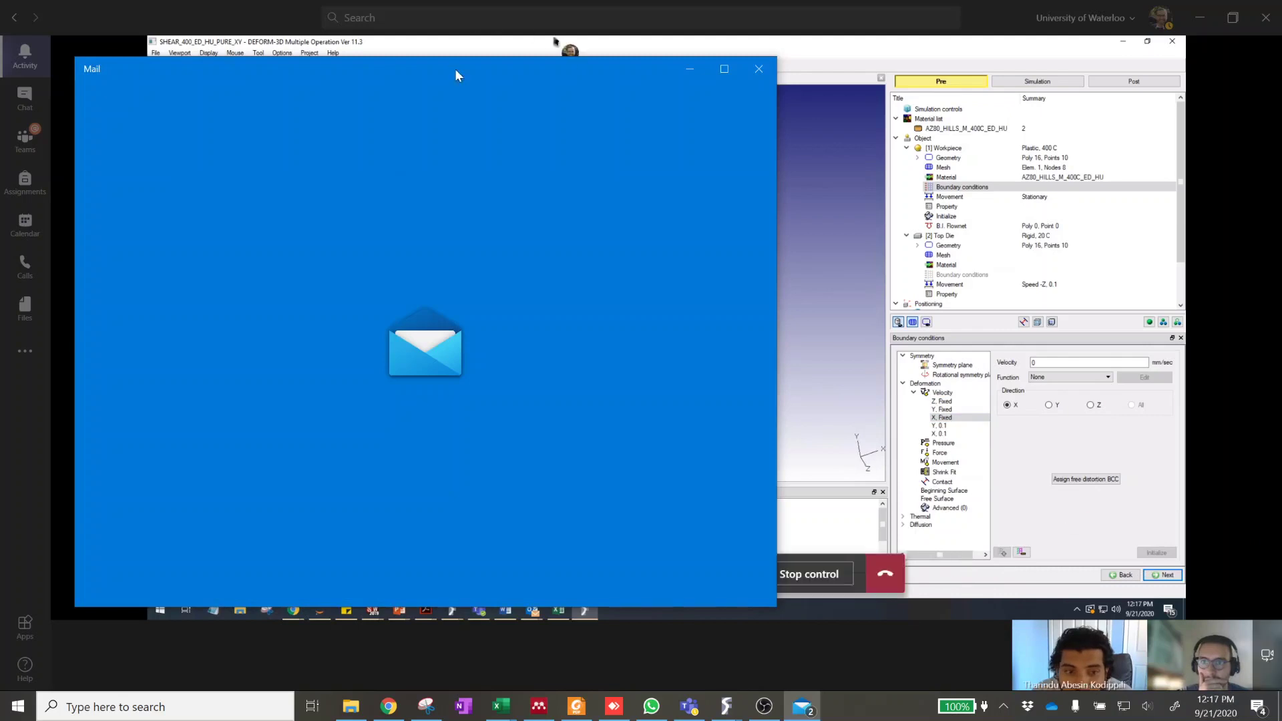
left_click_drag(457, 70, 0, 77)
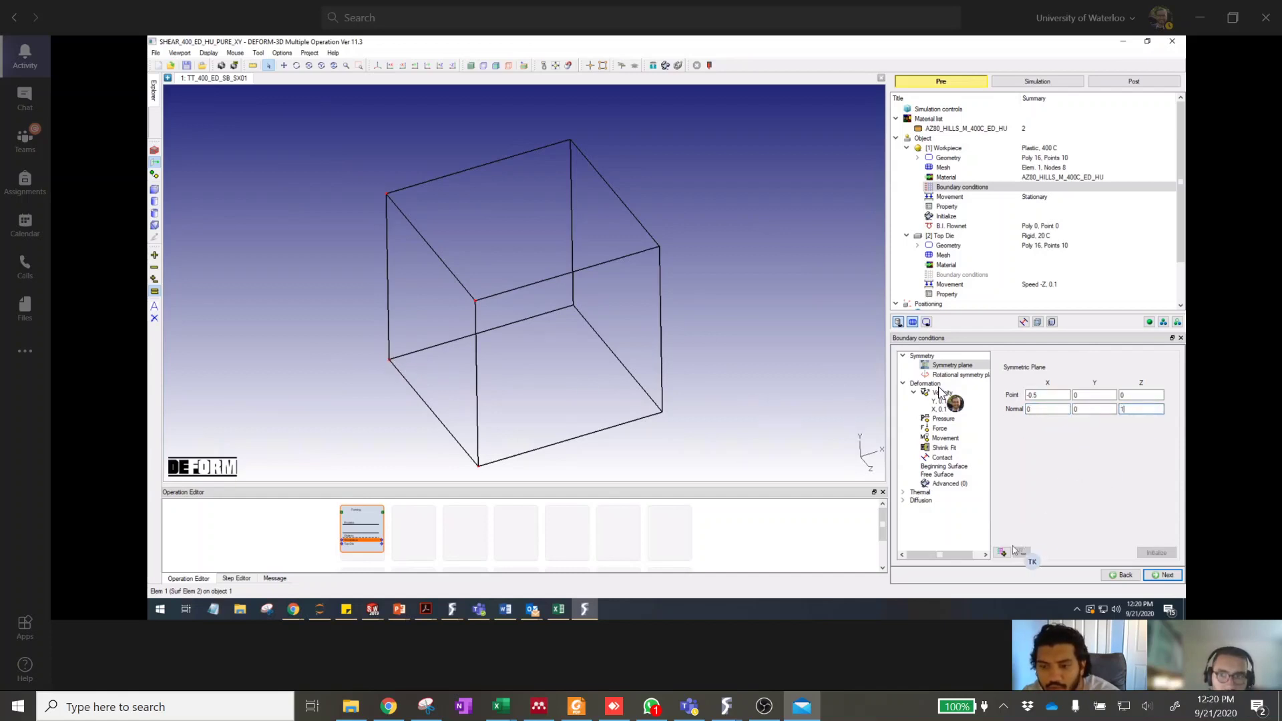
Add a workpiece symmetry plane through point (-0.5, 0, 0) with normal (0, 0, 1) and open the velocity boundary conditions.
left_click(949, 374)
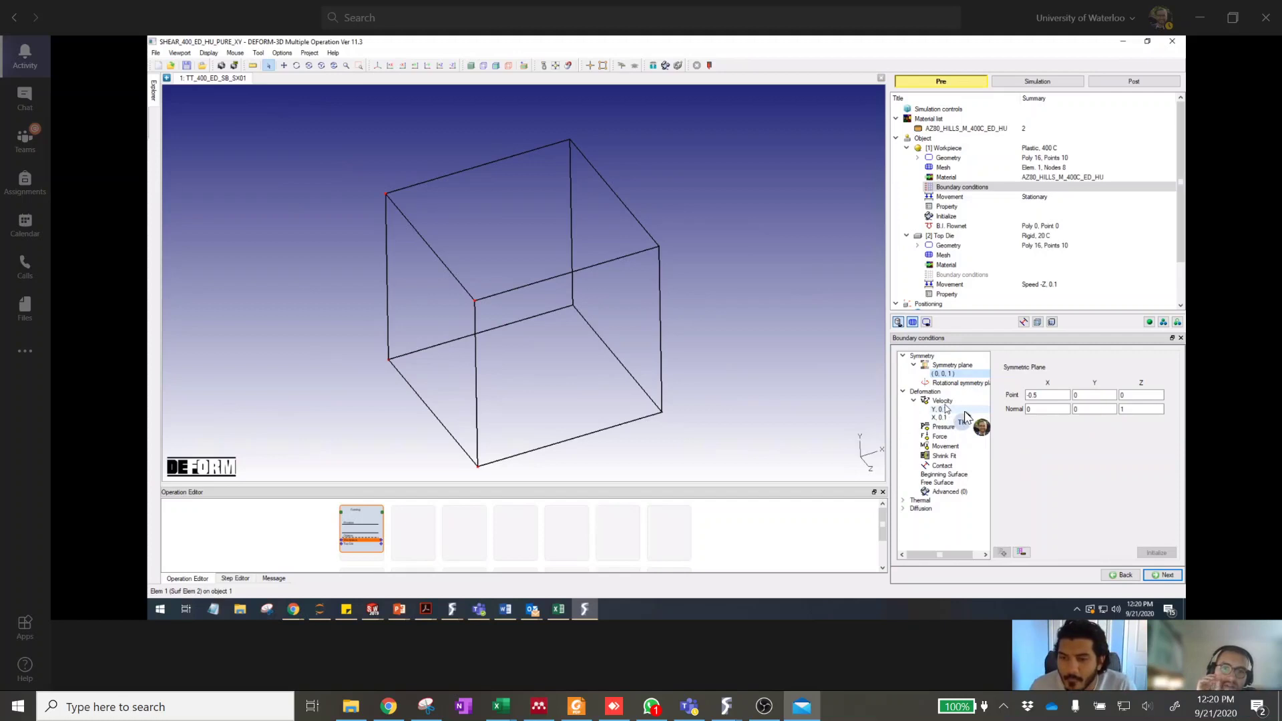
left_click(980, 401)
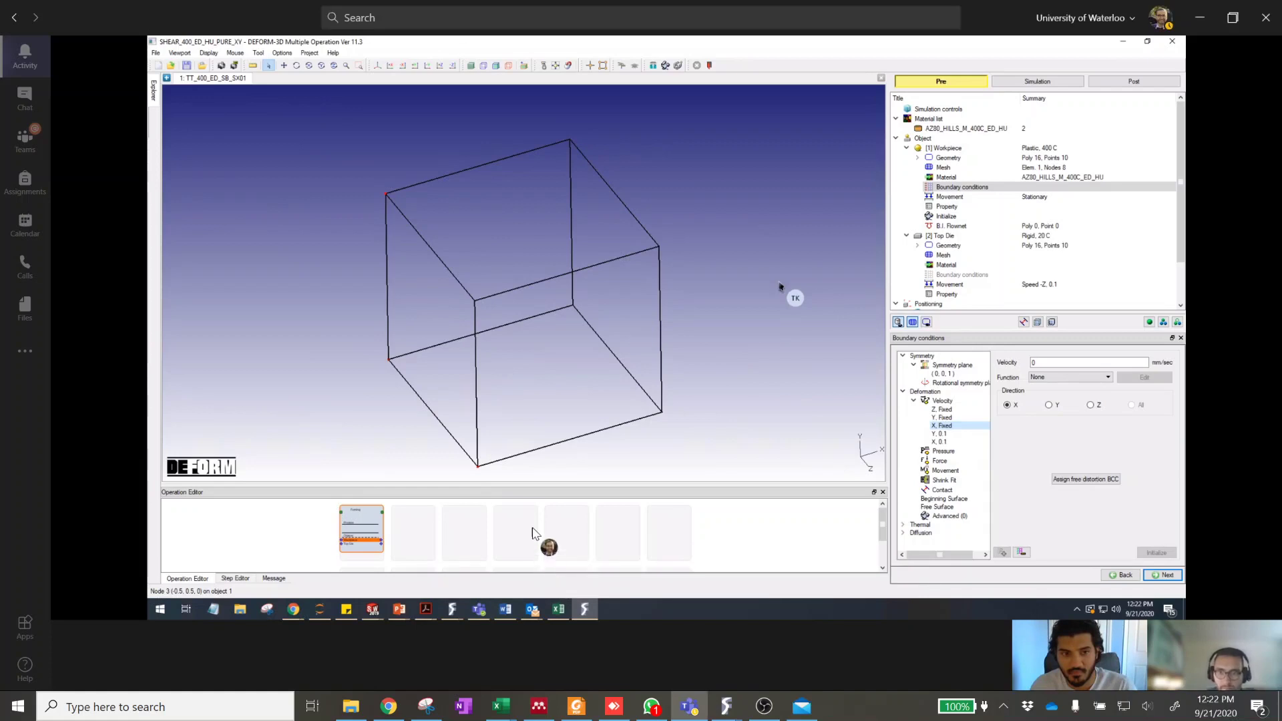
left_click(536, 575)
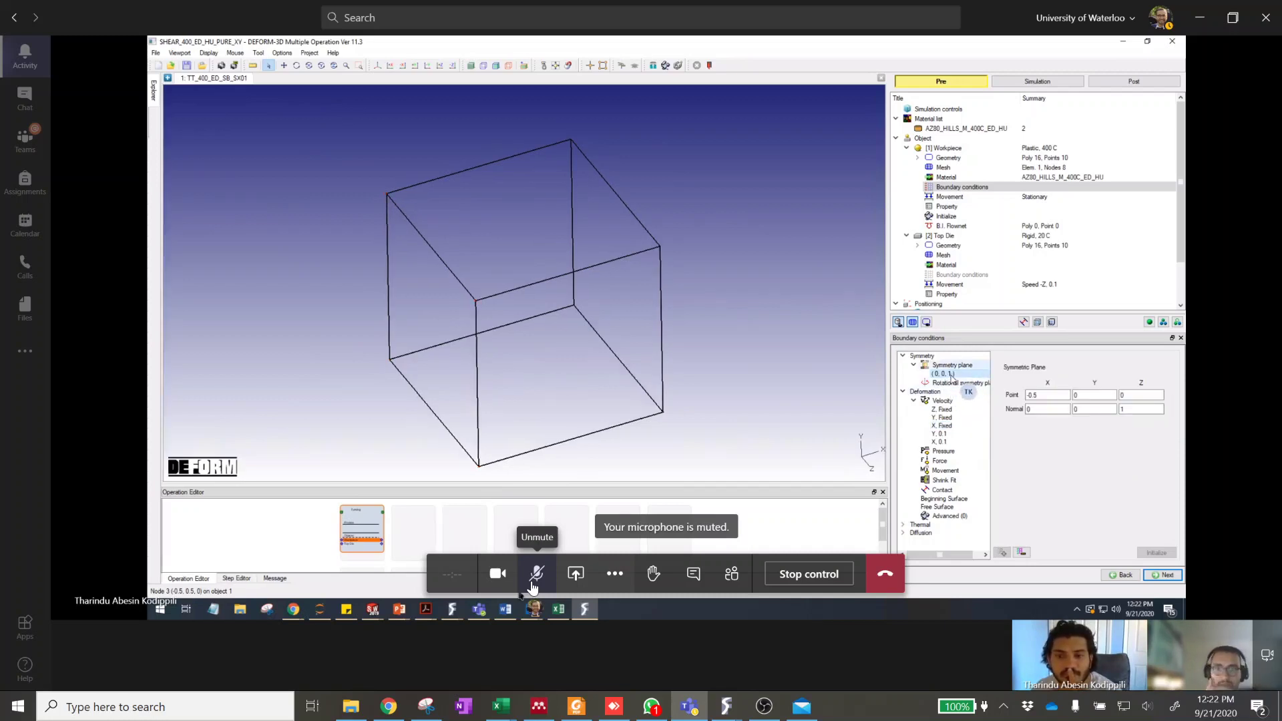
left_click(533, 586)
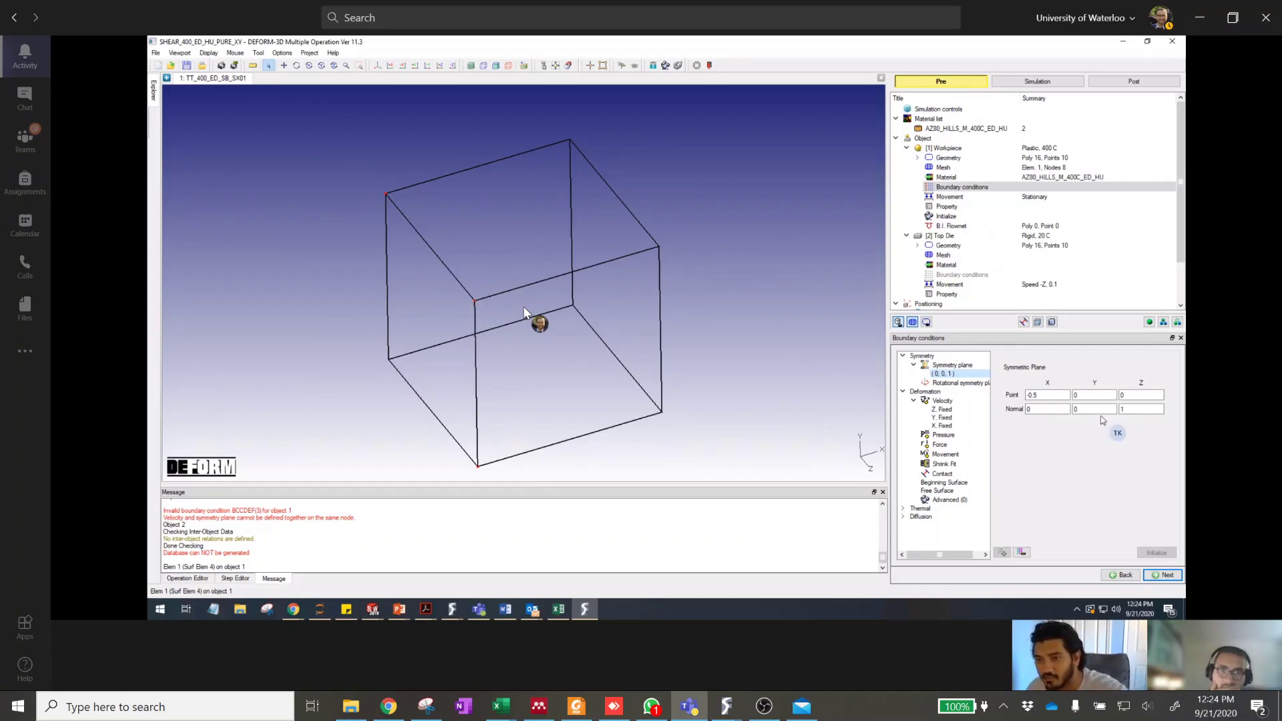
Replace the workpiece's symmetry plane with one through point (0, 0, 1) with normal (0, 0, 1).
left_click(1021, 552)
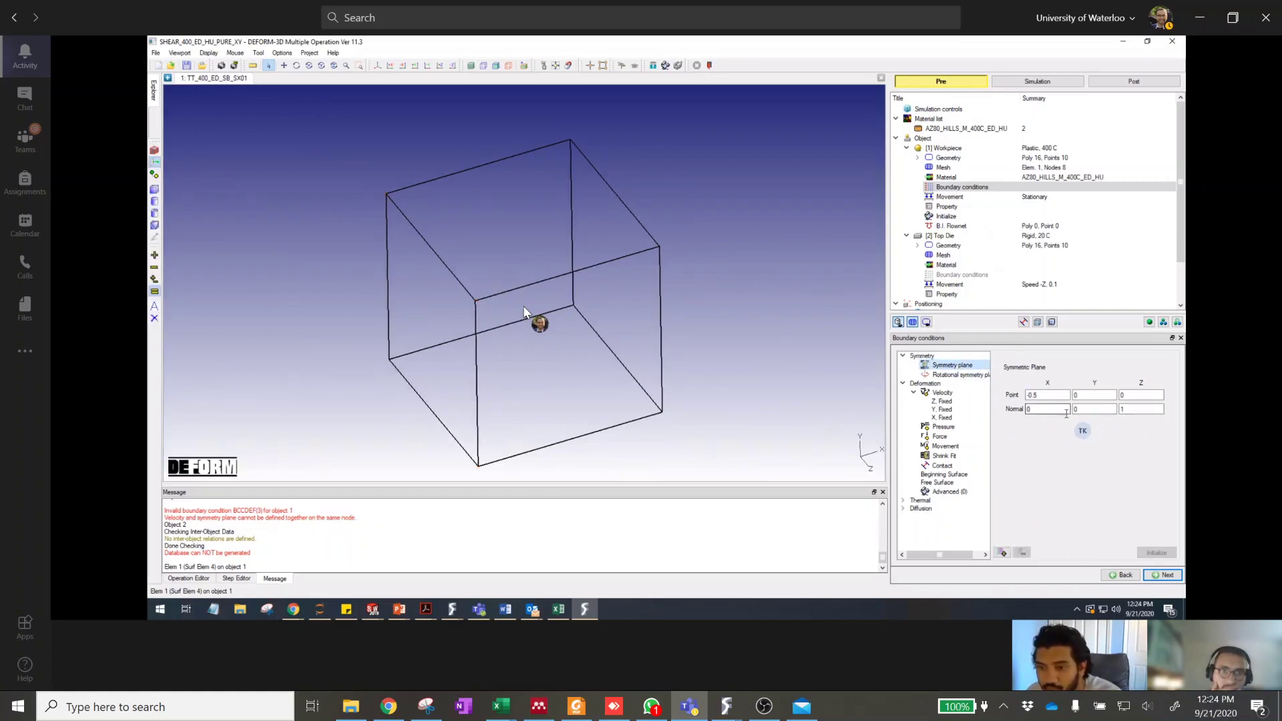
left_click(481, 306)
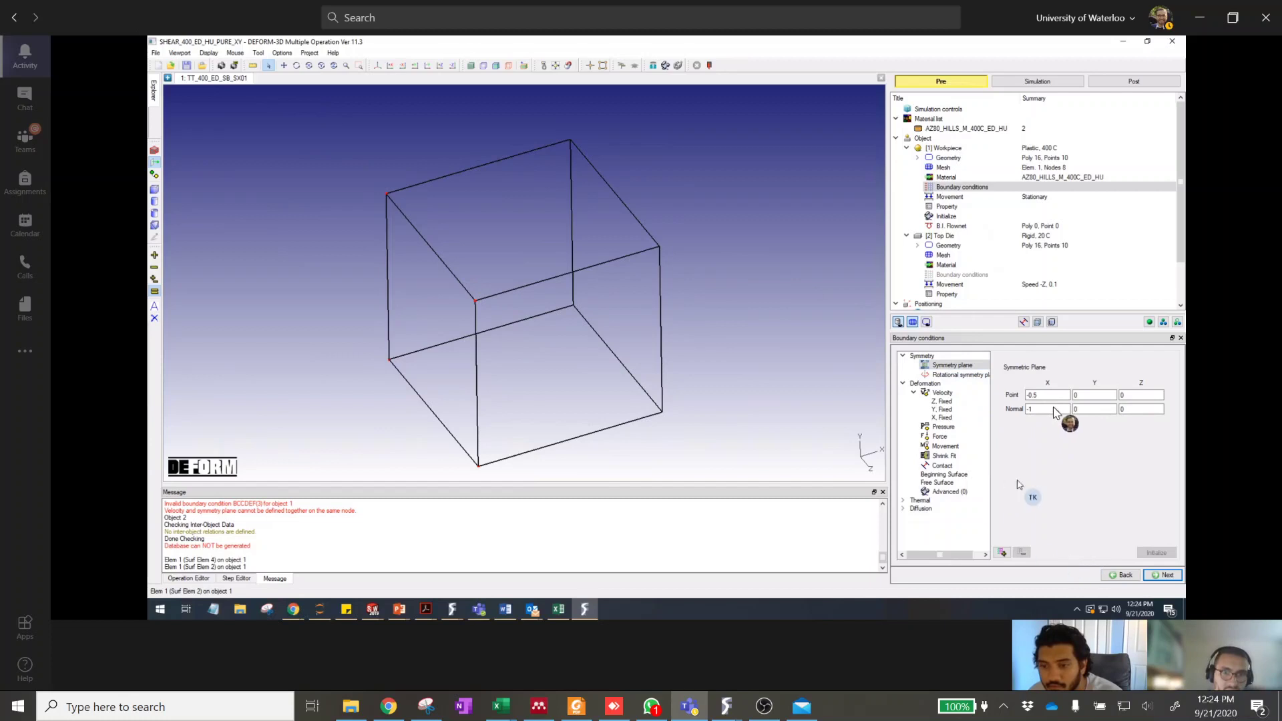
key("BackSpace")
key("BackSpace")
type("0")
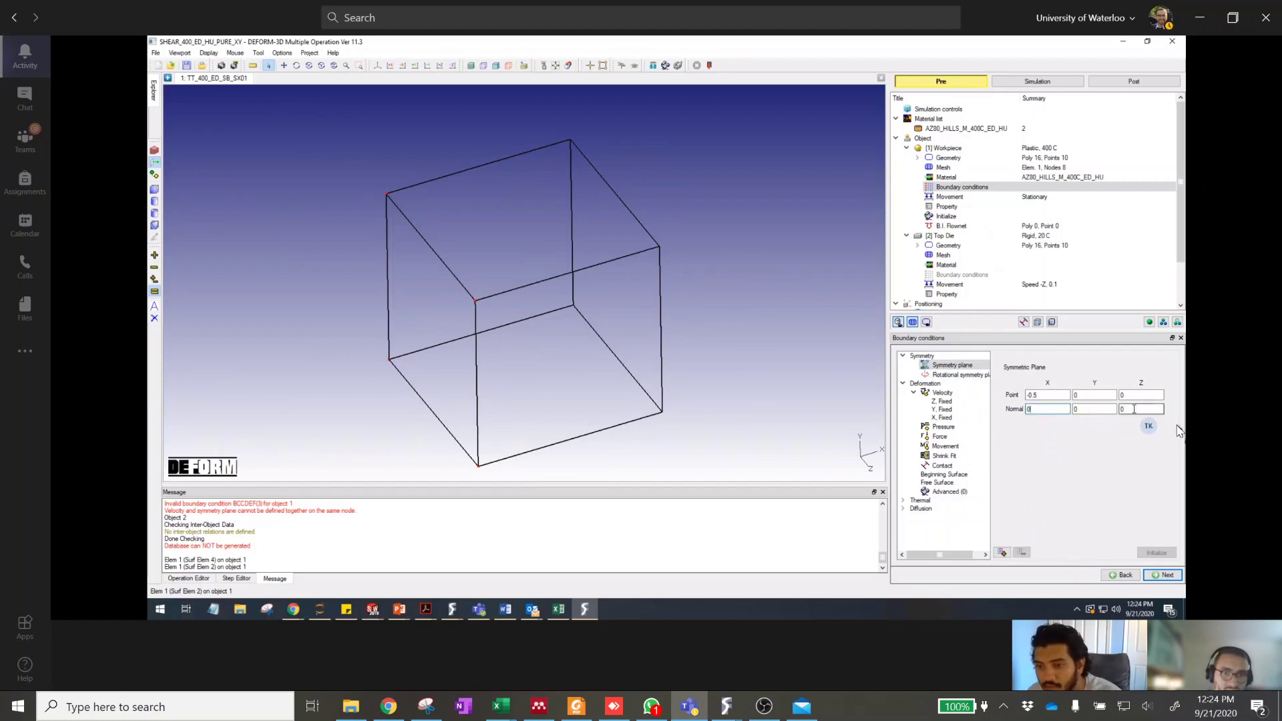
double_click(1047, 394)
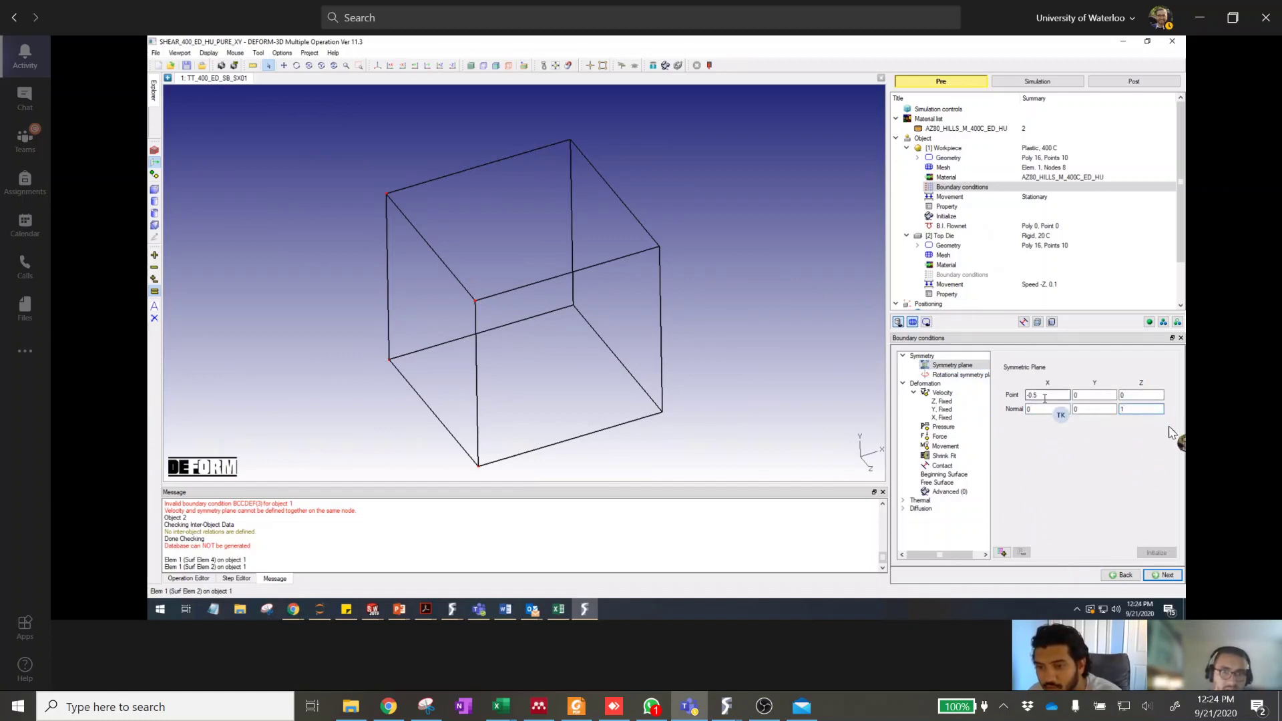
type("0")
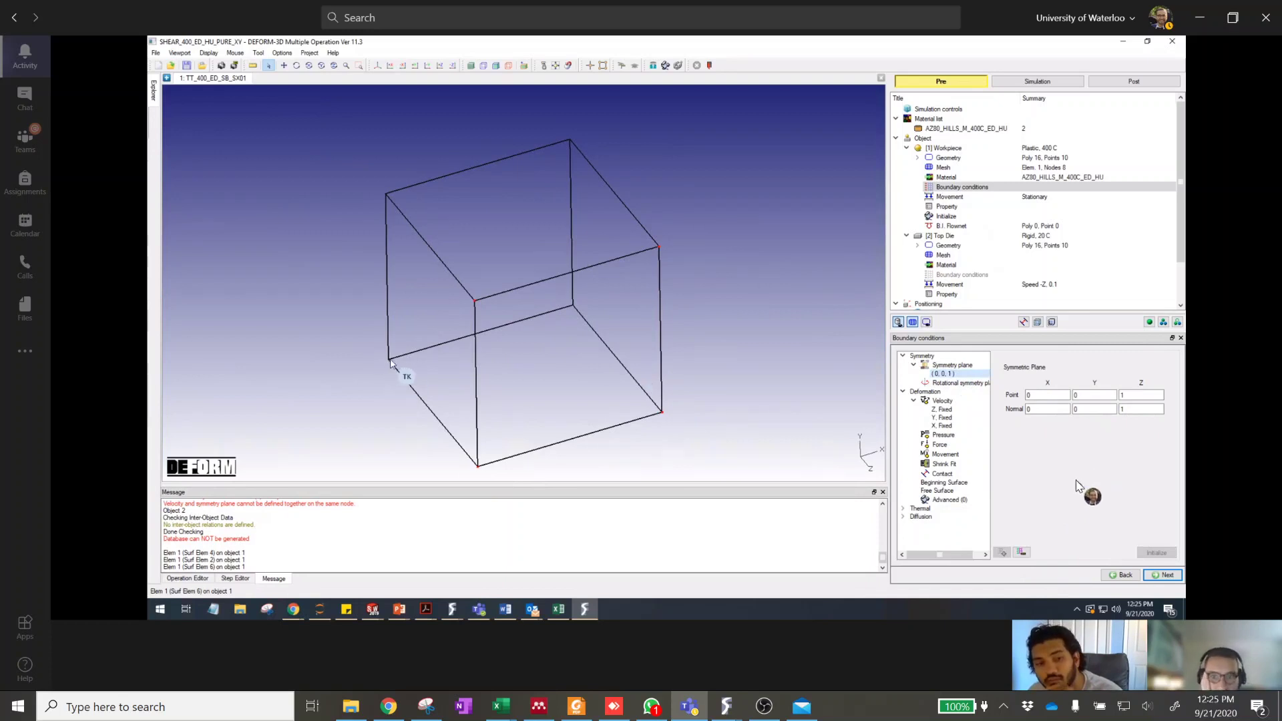
Delete the Z fixed velocity boundary condition from the workpiece.
left_click(942, 401)
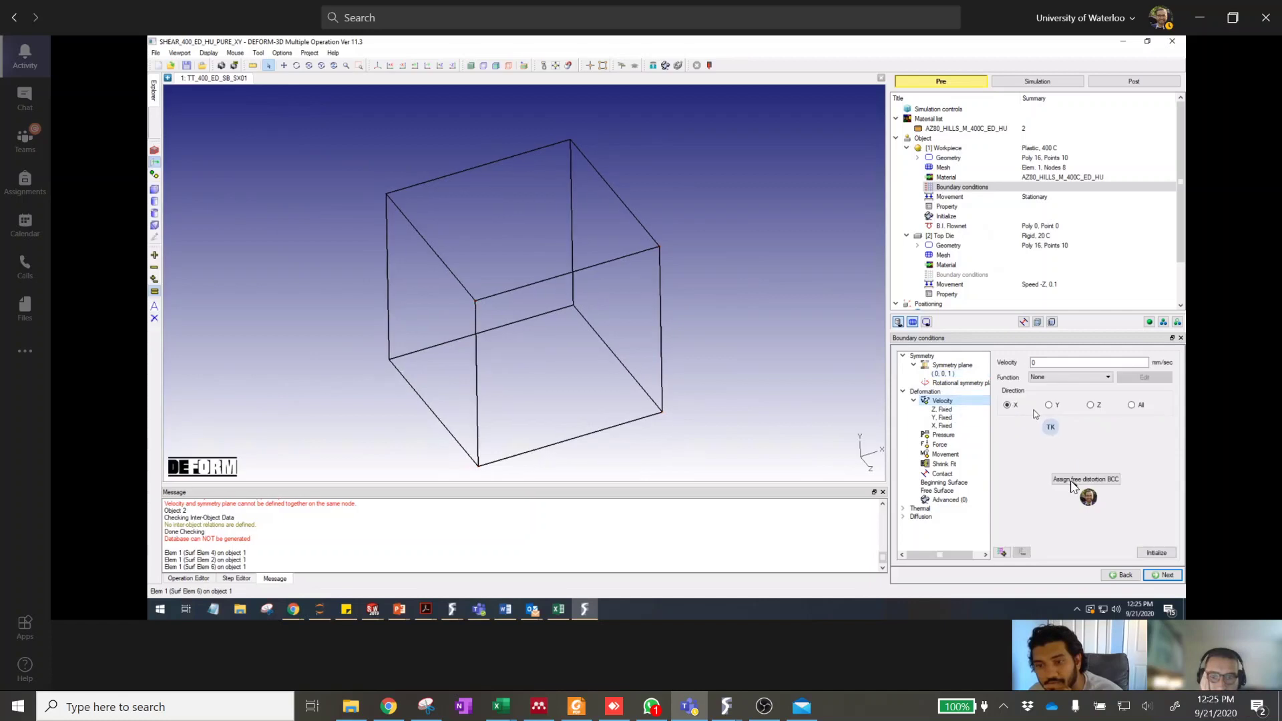
left_click(168, 78)
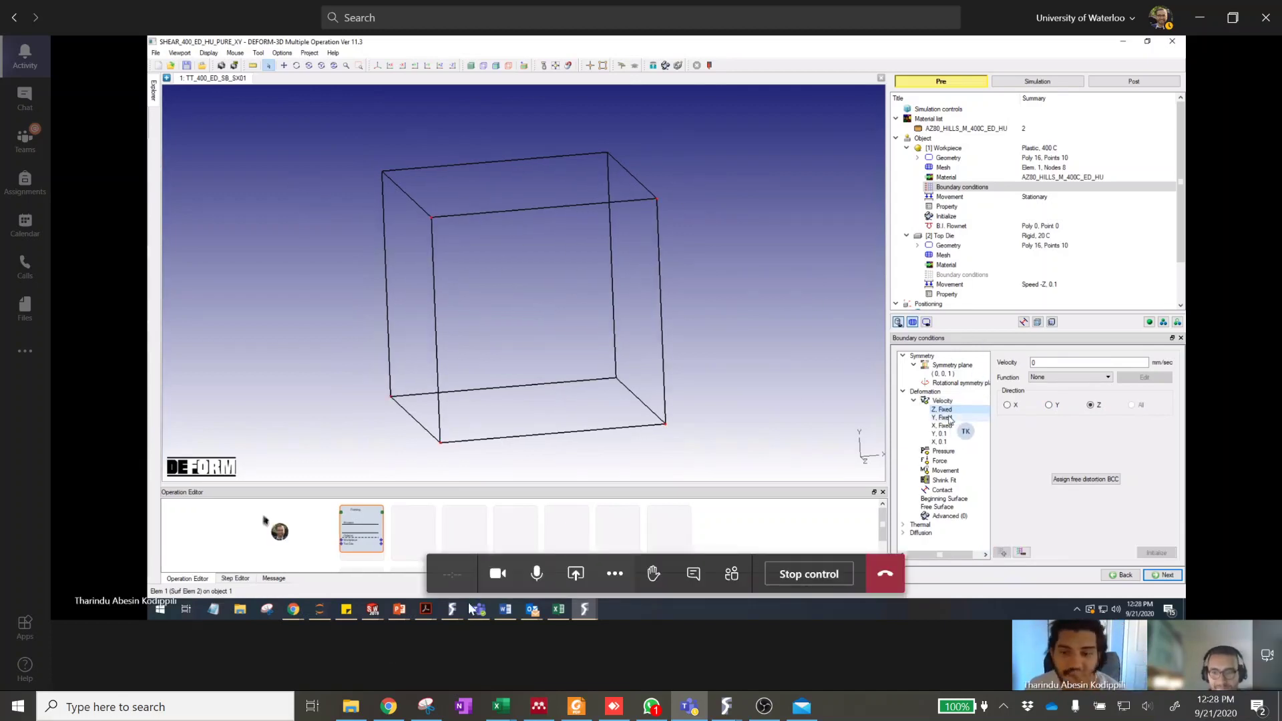
left_click(426, 706)
left_click(1021, 552)
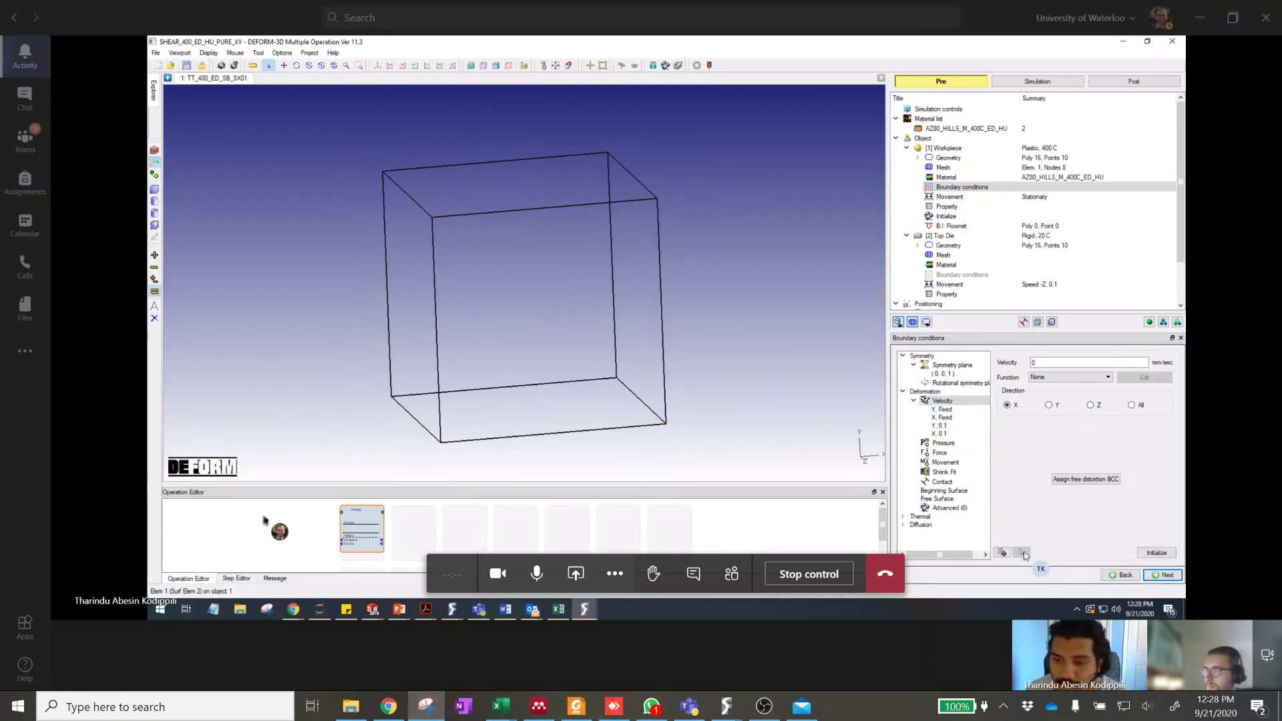
Delete the Y fixed and X fixed velocity boundary conditions from the workpiece.
left_click(1021, 551)
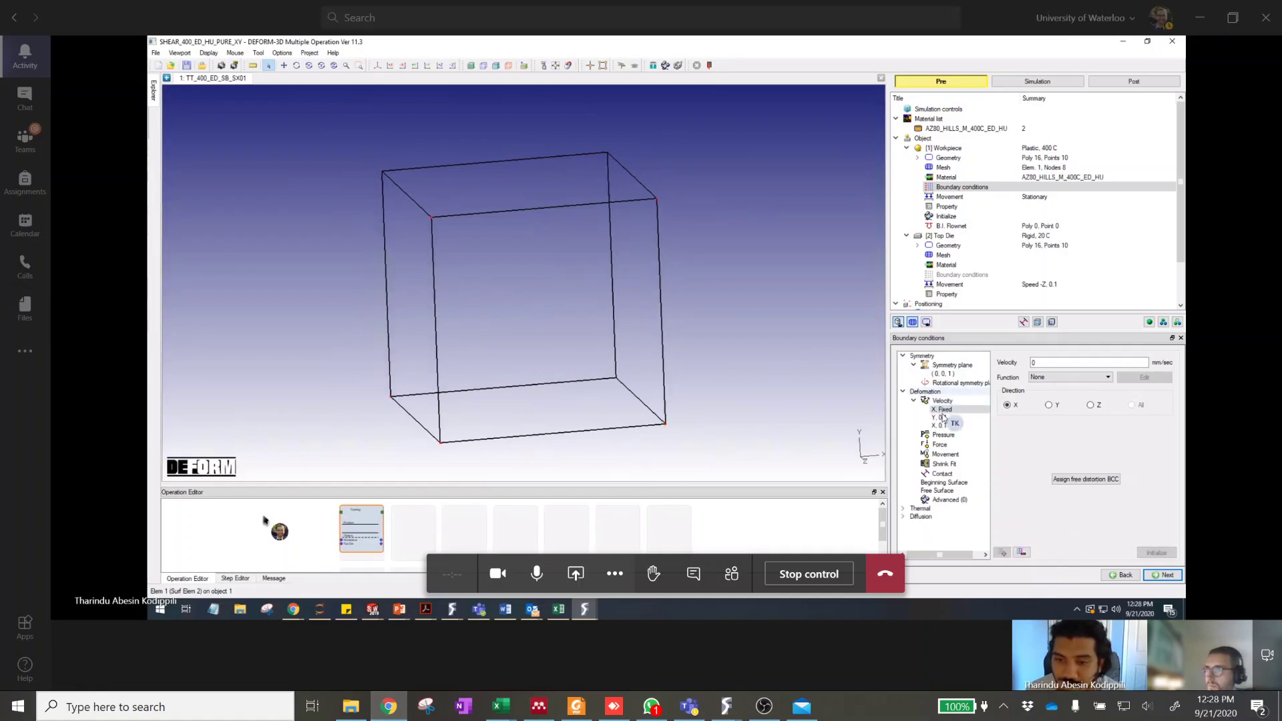
left_click(1021, 551)
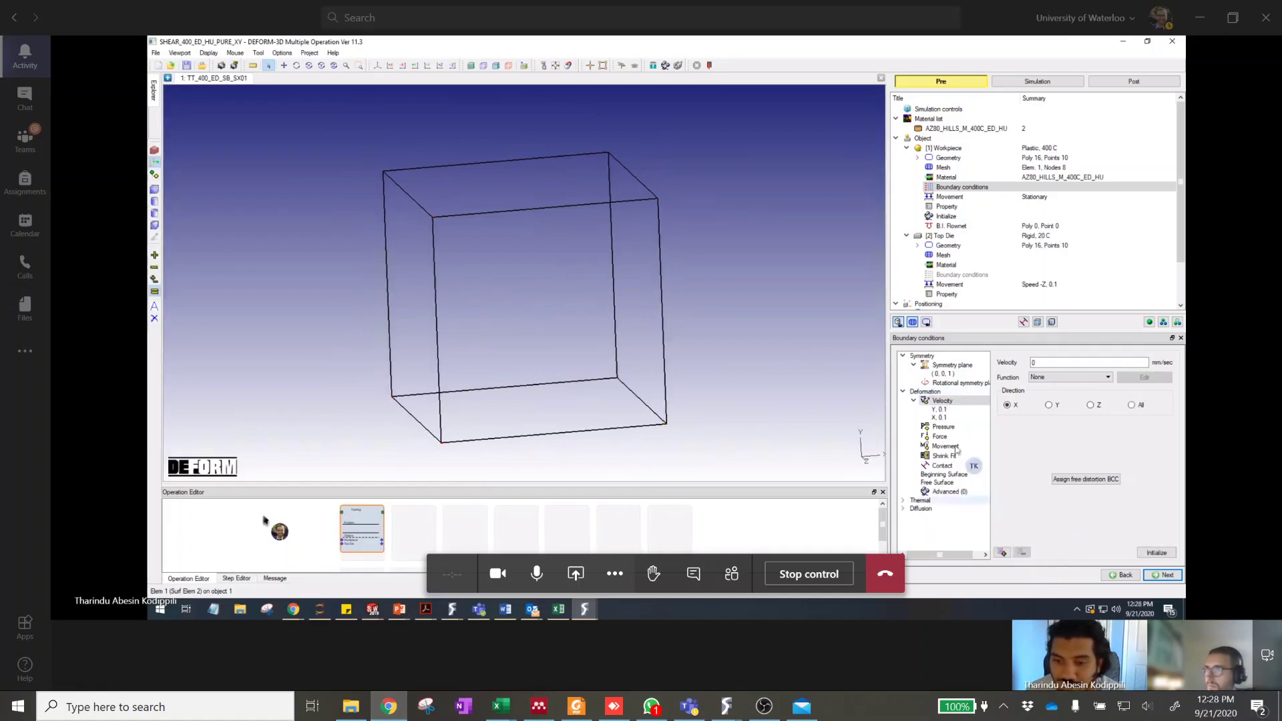
Assign 0.1 mm/sec velocities in X and in Y to the workpiece's upper corner node at (0.5, 0.5, 1).
left_click(942, 401)
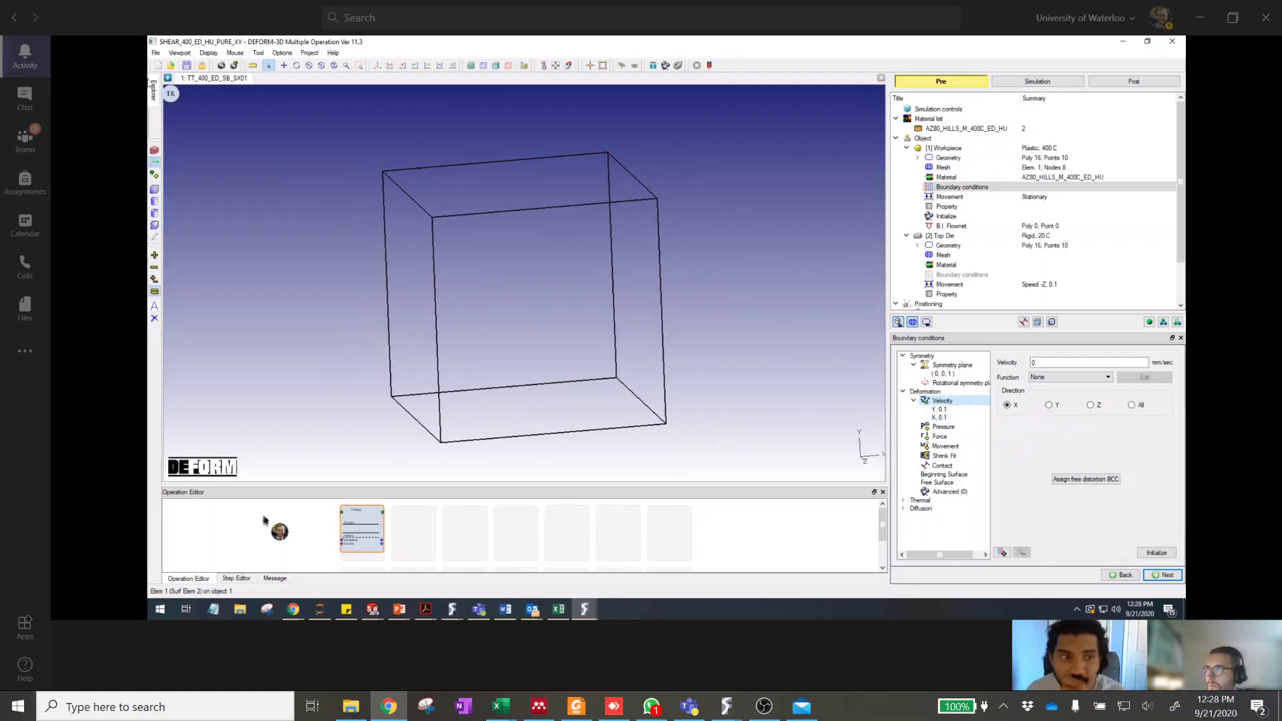
double_click(1032, 363)
type("0.1")
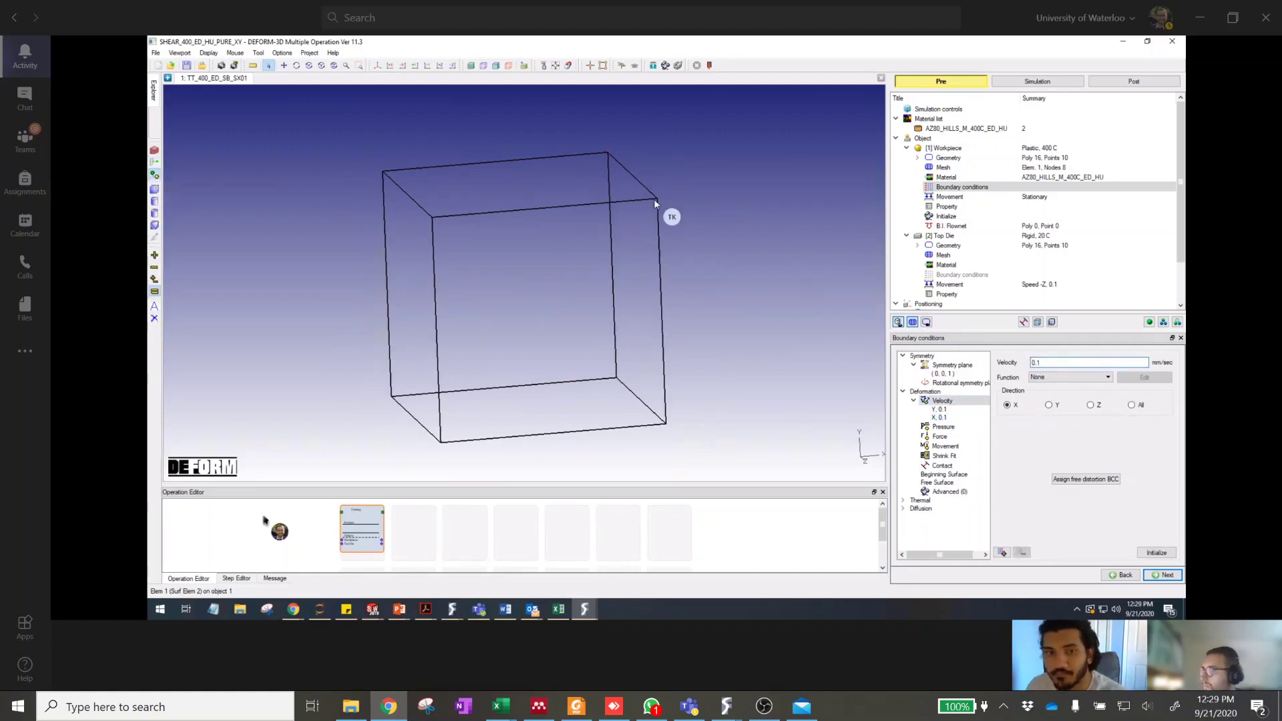
key("BackSpace")
key("BackSpace")
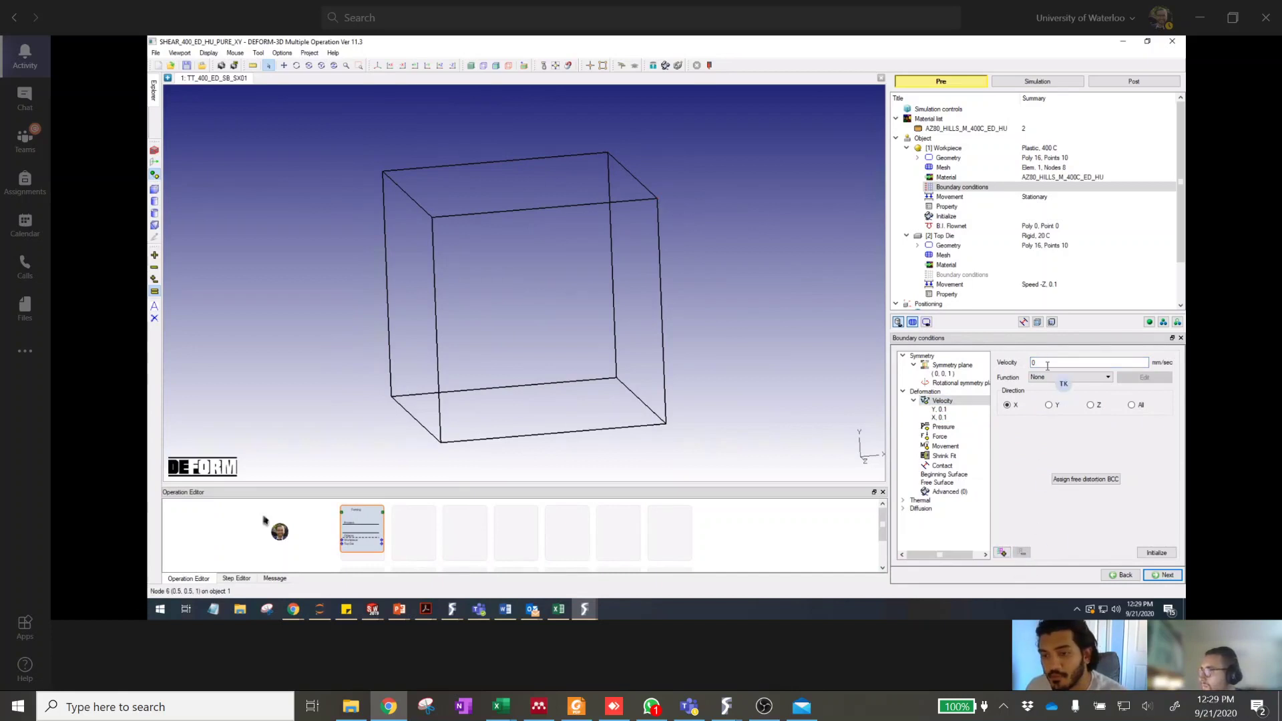
left_click(1047, 364)
type(".1")
left_click(1048, 405)
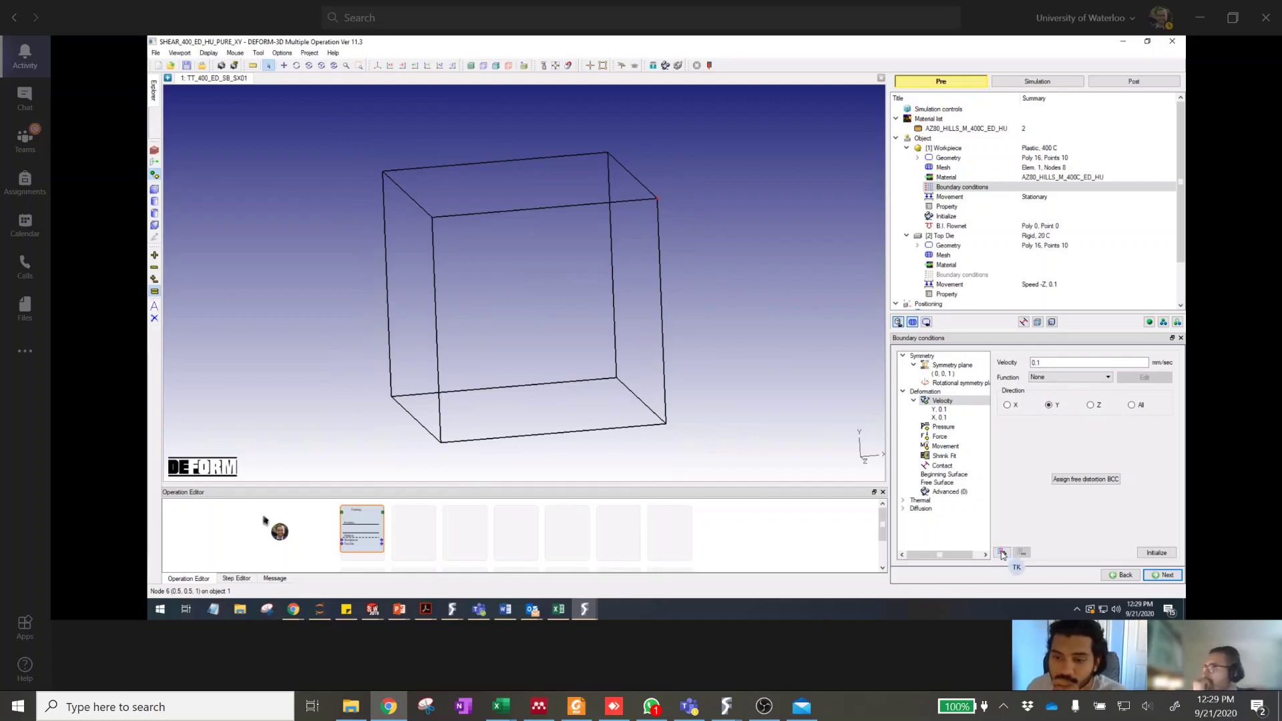
left_click(939, 410)
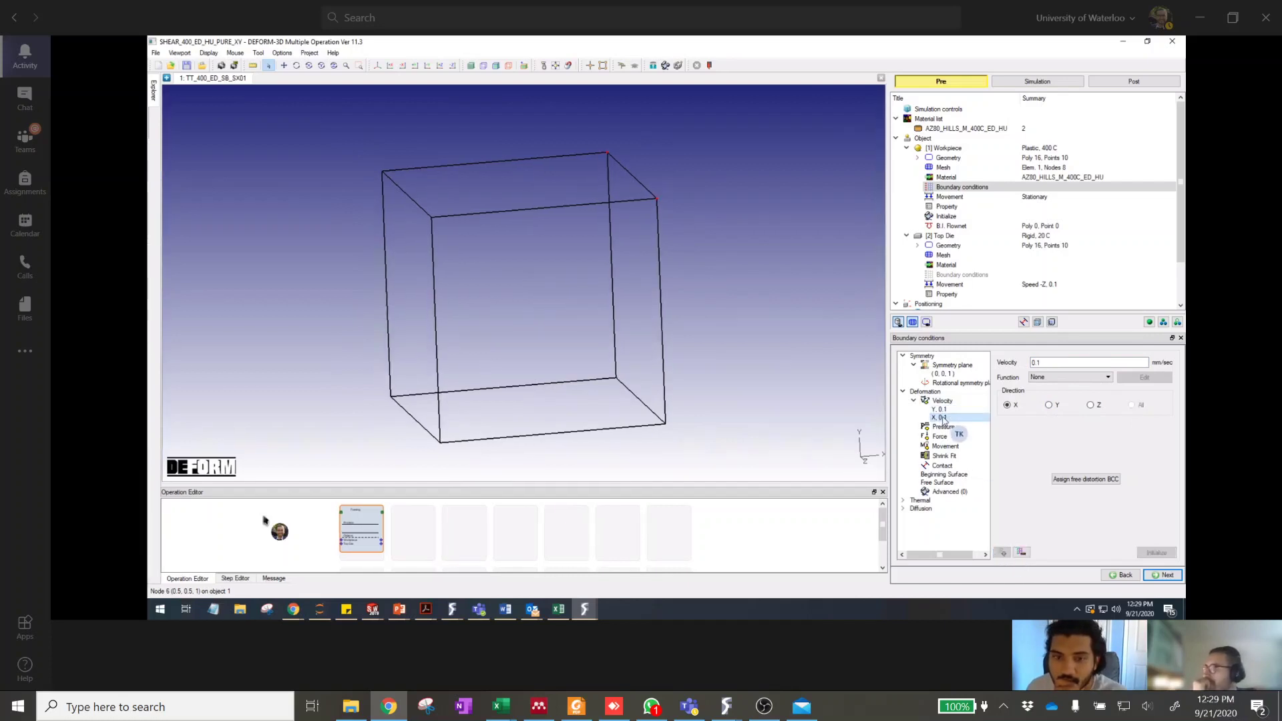
Fix the lower corner node at (-0.5, -0.5, 0) in X and the one at (-0.5, -0.5, 1) in Y with zero velocity.
left_click(942, 400)
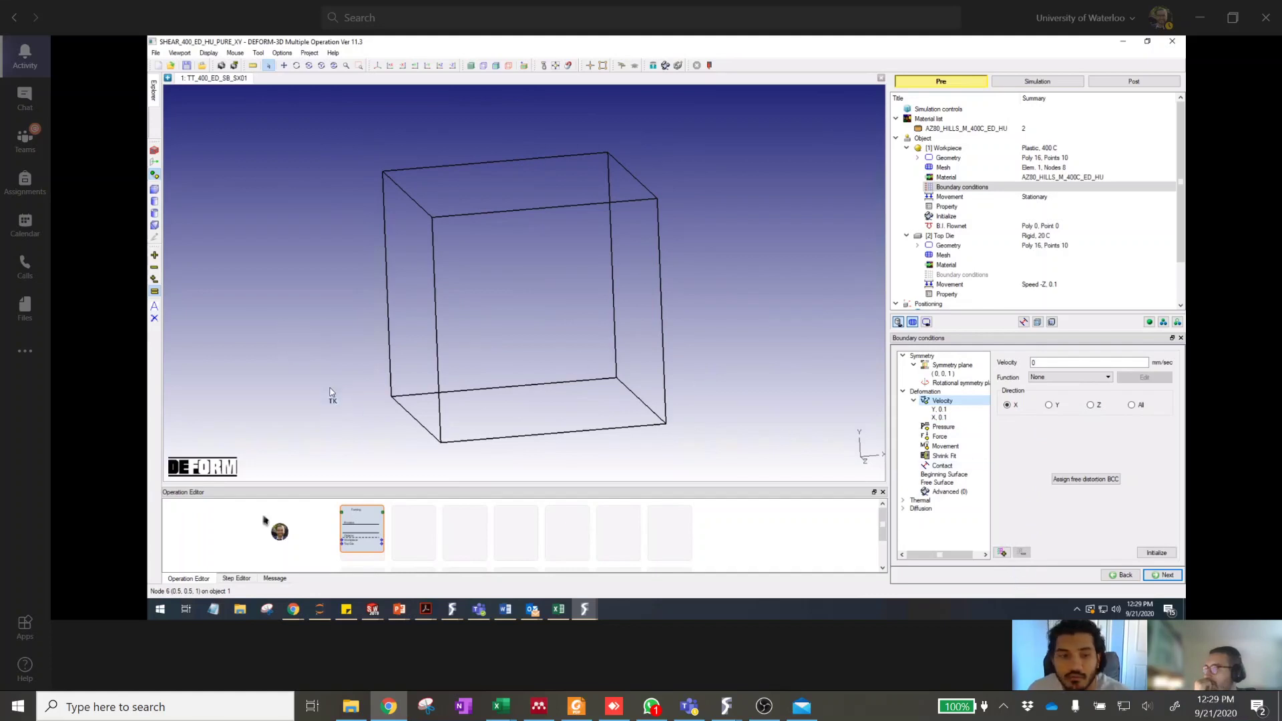
left_click(390, 397)
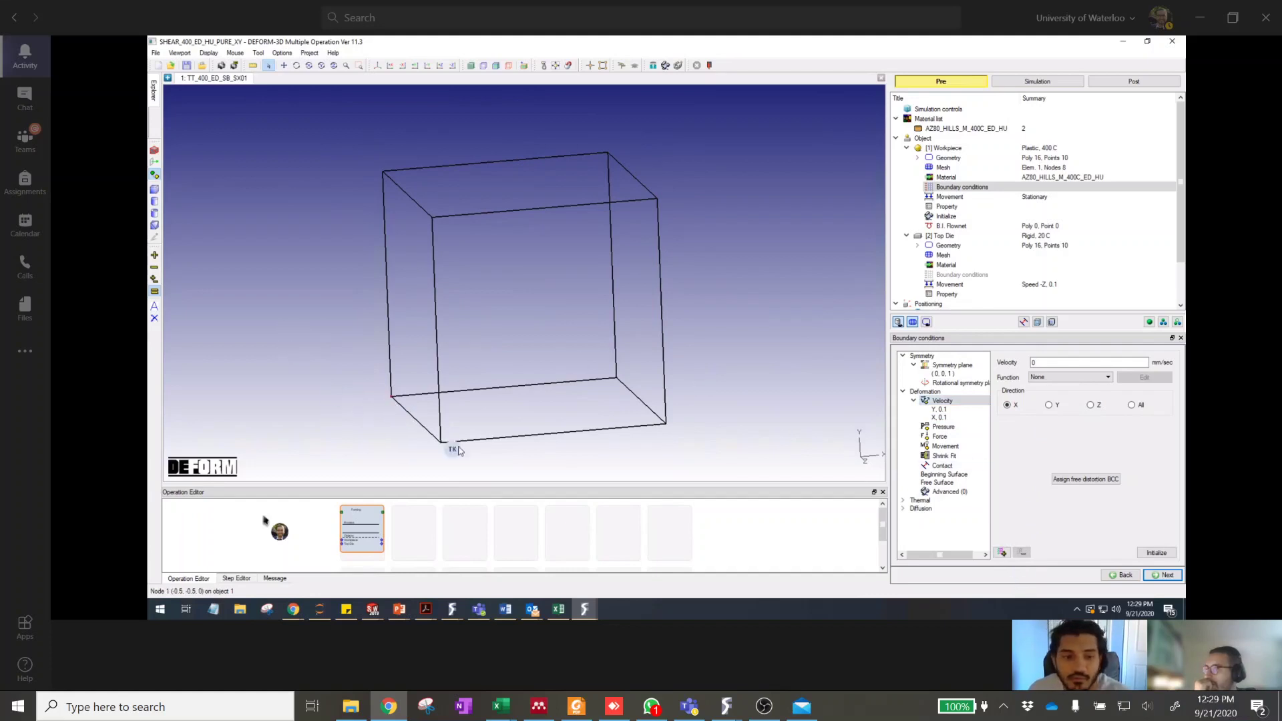
left_click(1002, 553)
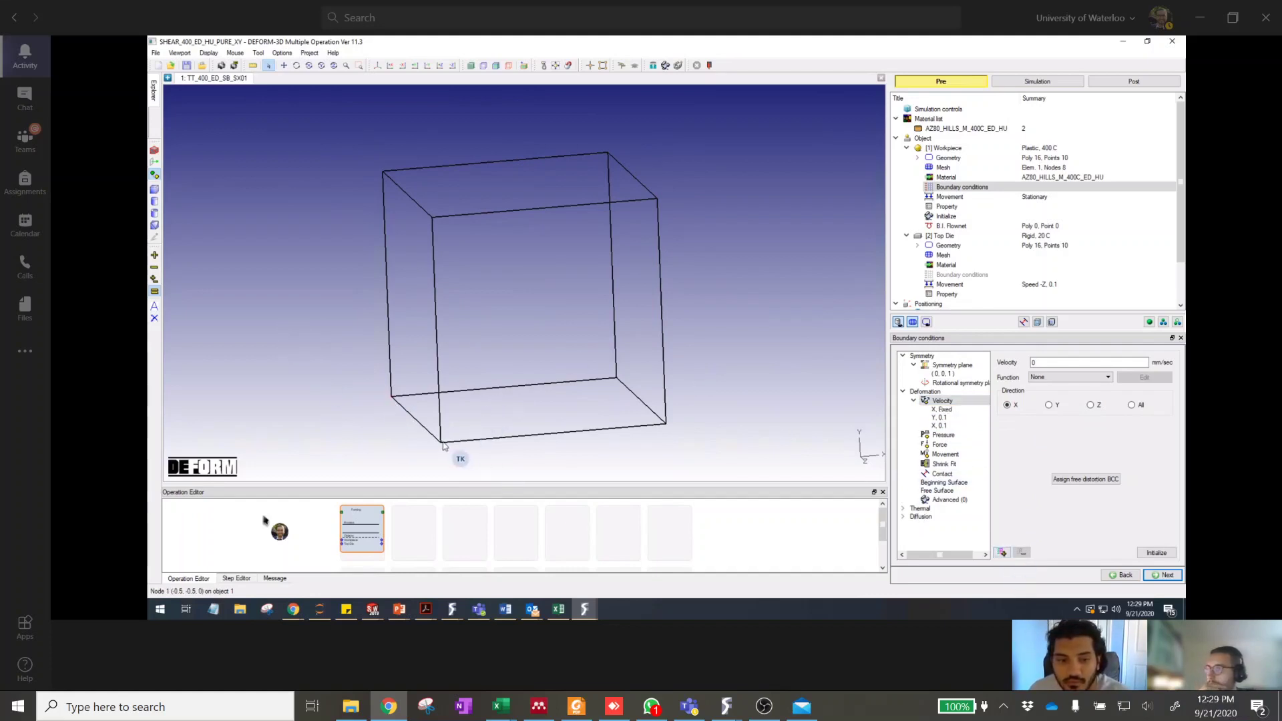
left_click(1048, 405)
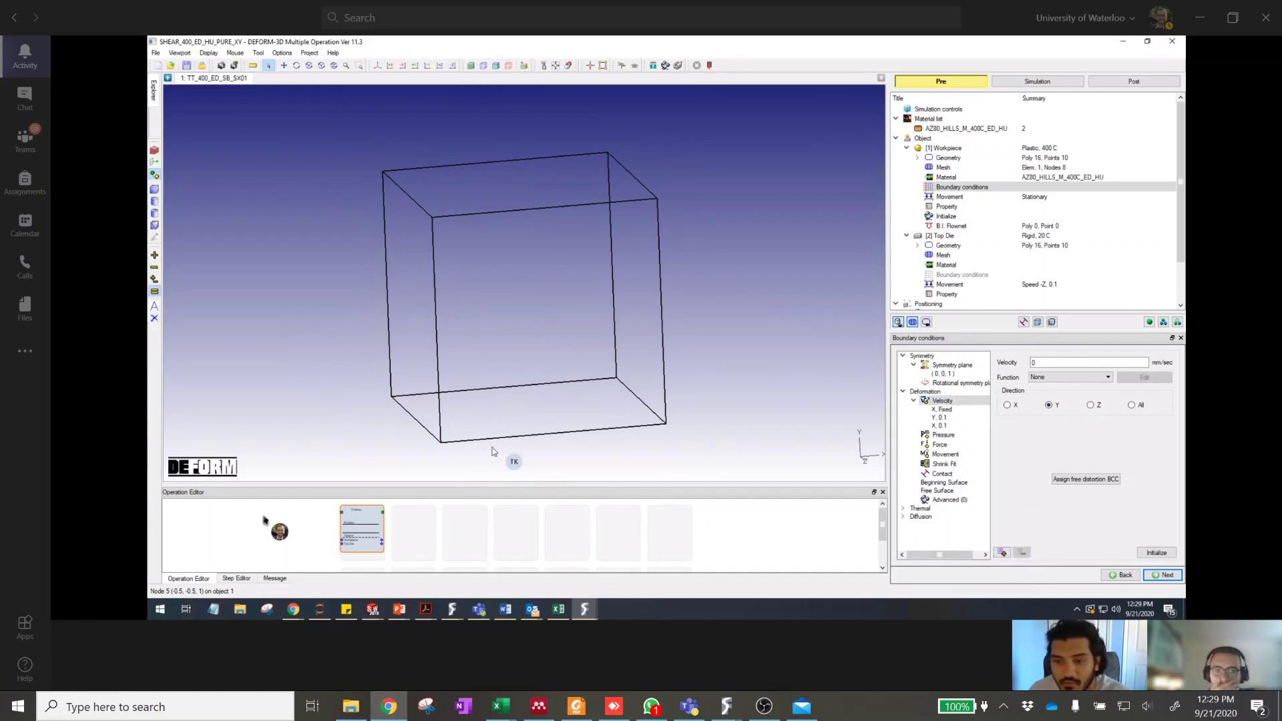
left_click(441, 442)
left_click(1001, 553)
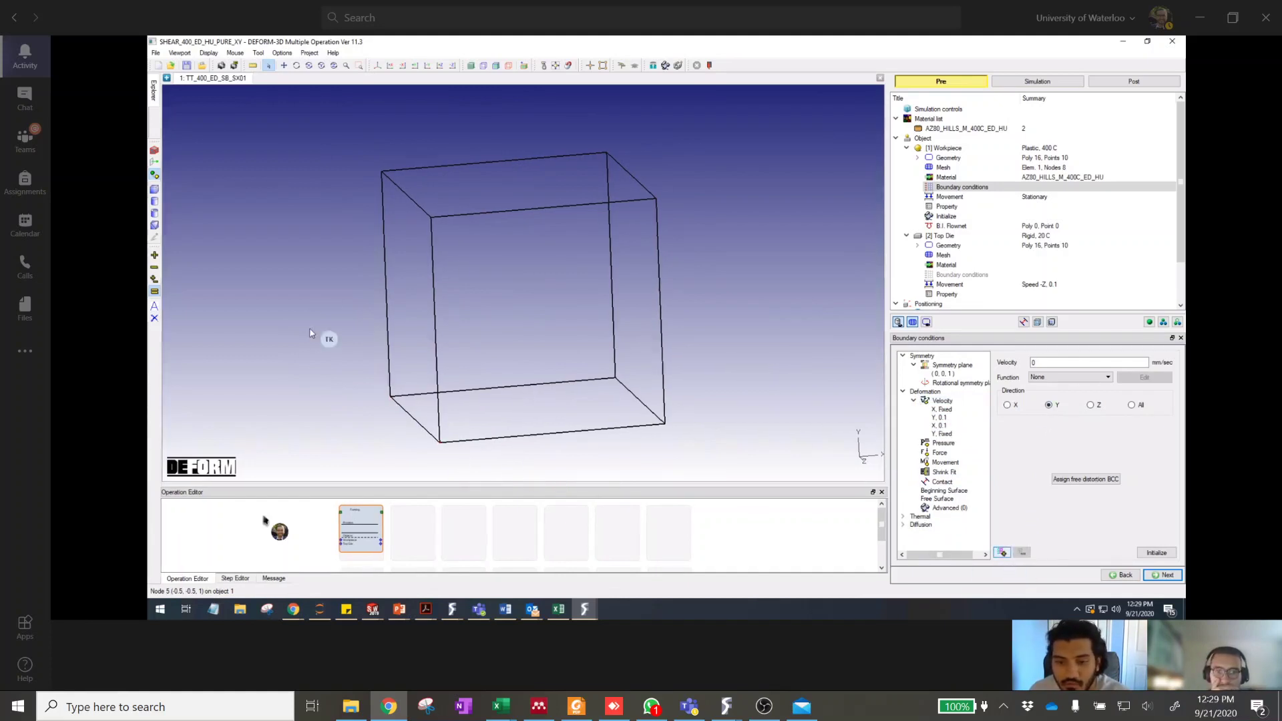
Add a Z fixed velocity condition on the lower corner nodes at X -0.5, Y -0.5 and check the nodes of each fixed condition.
left_click(442, 442)
left_click(1005, 555)
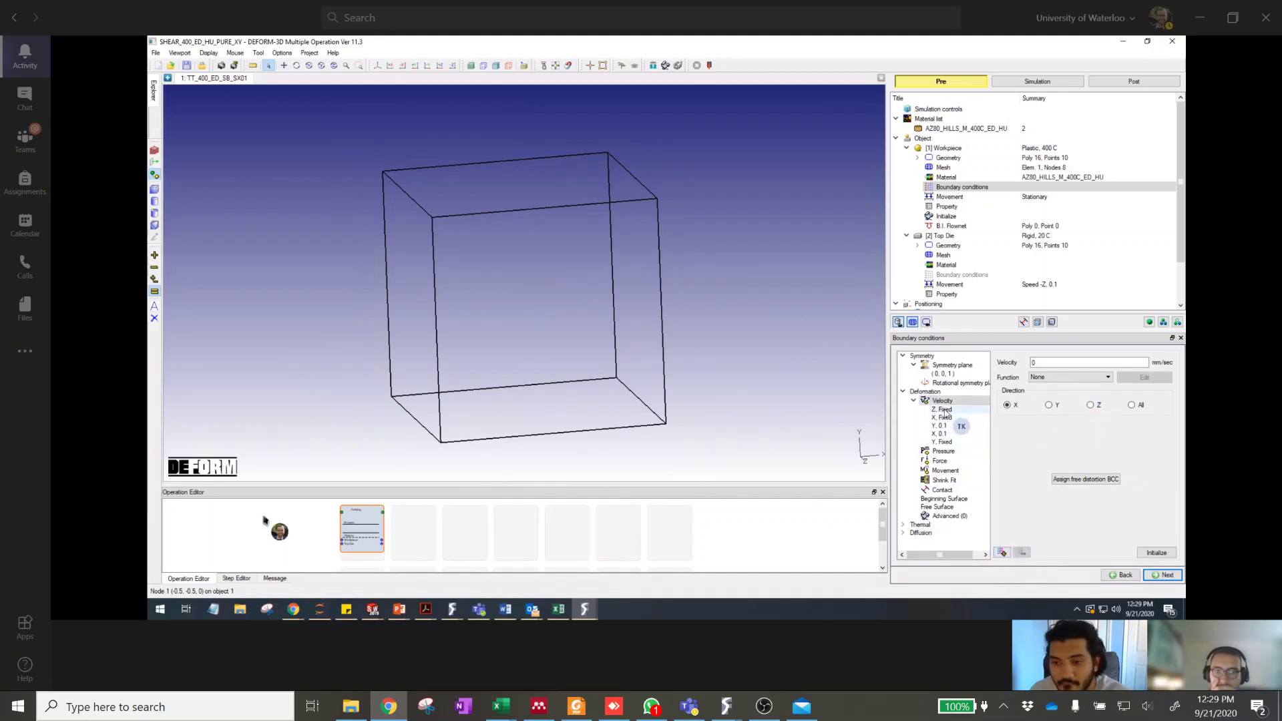
left_click(943, 410)
left_click(944, 417)
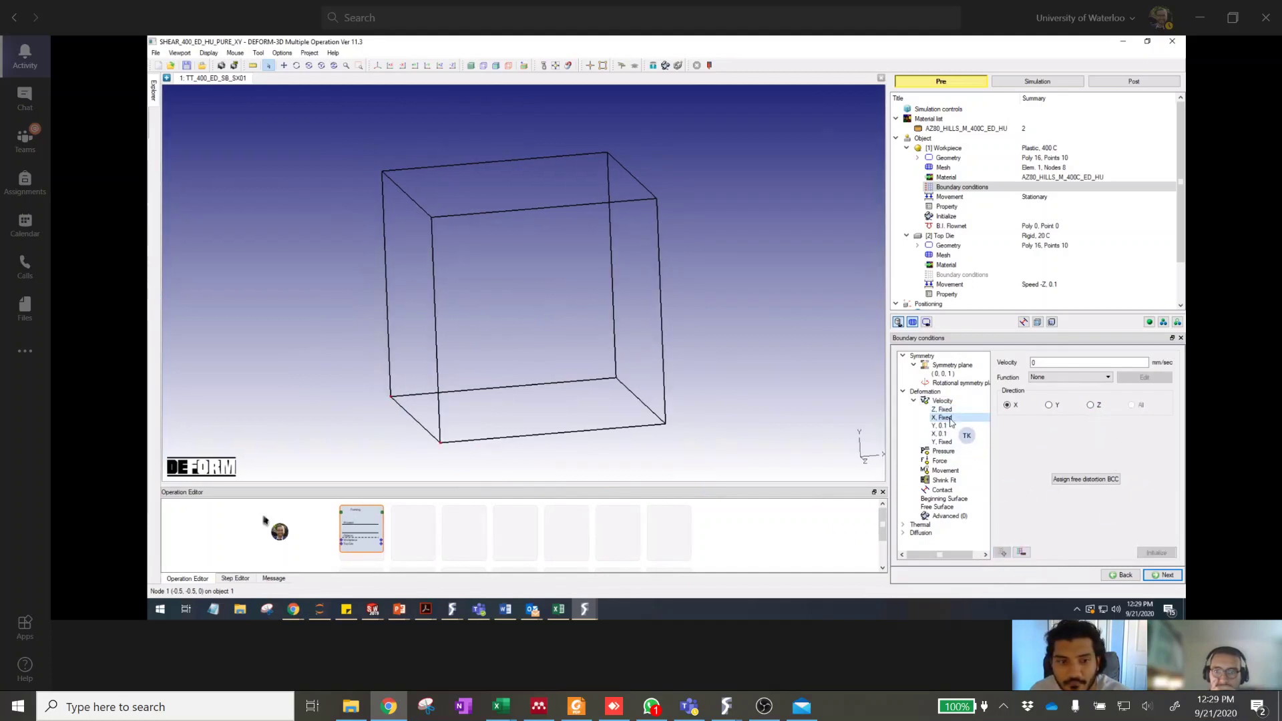
left_click(944, 442)
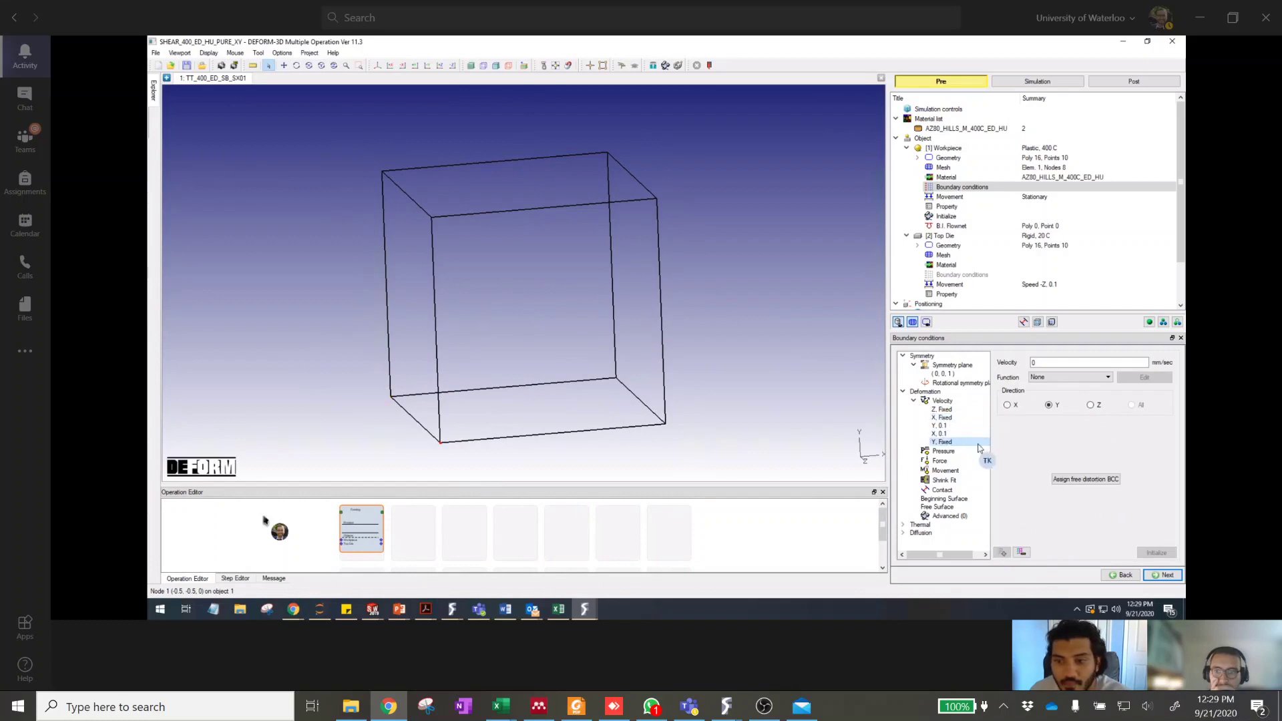
Fix the node at (-0.5, -0.5, 0) in Y and review the nodes of every fixed and 0.1 velocity condition.
left_click(942, 401)
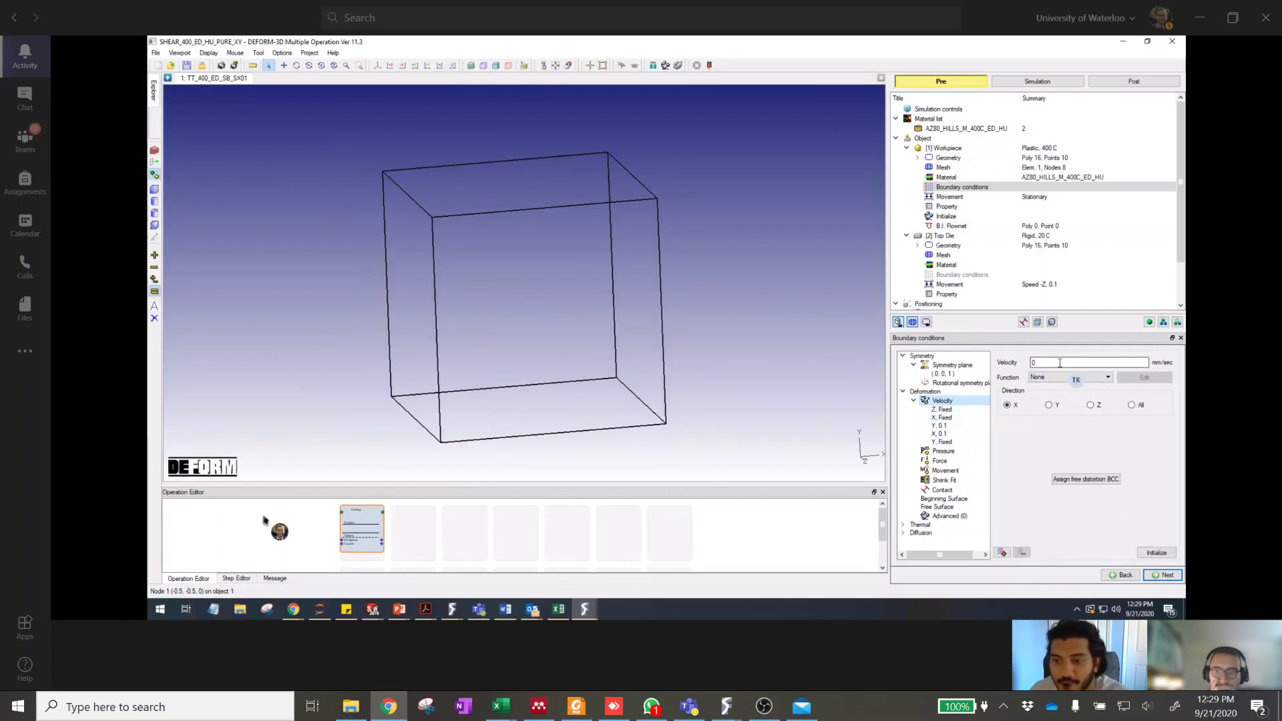
left_click(1049, 406)
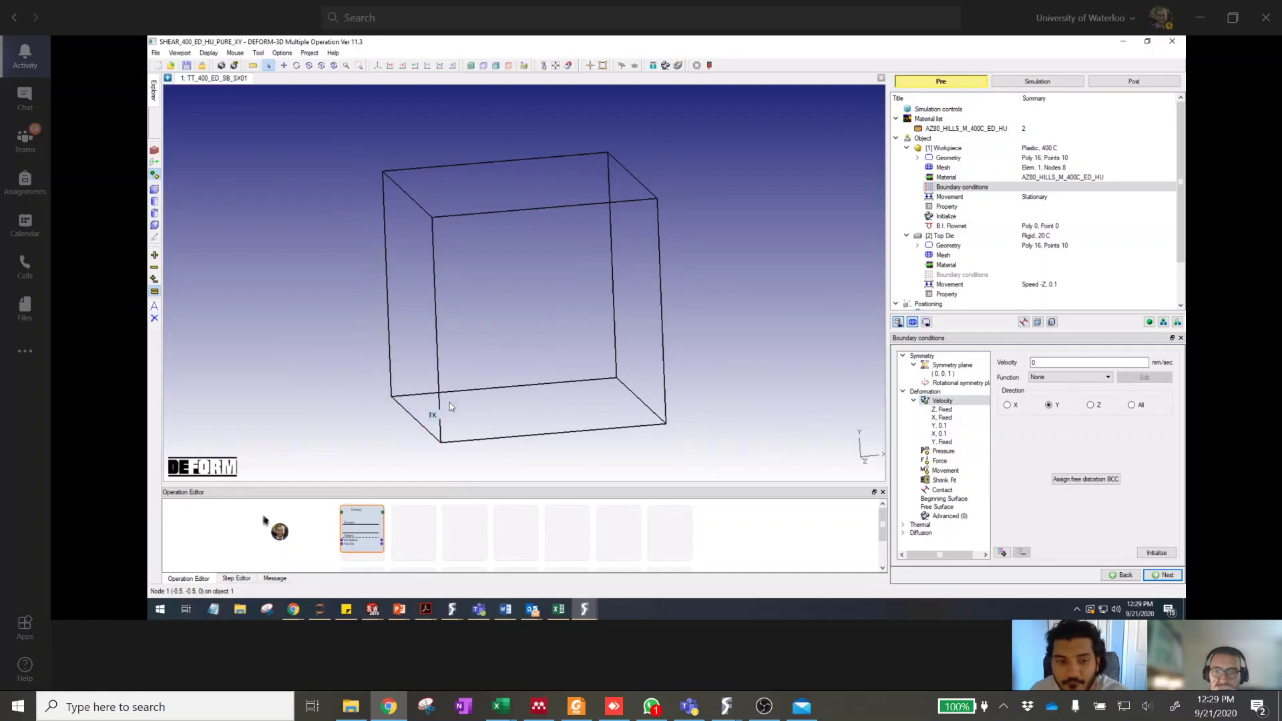
left_click(1003, 553)
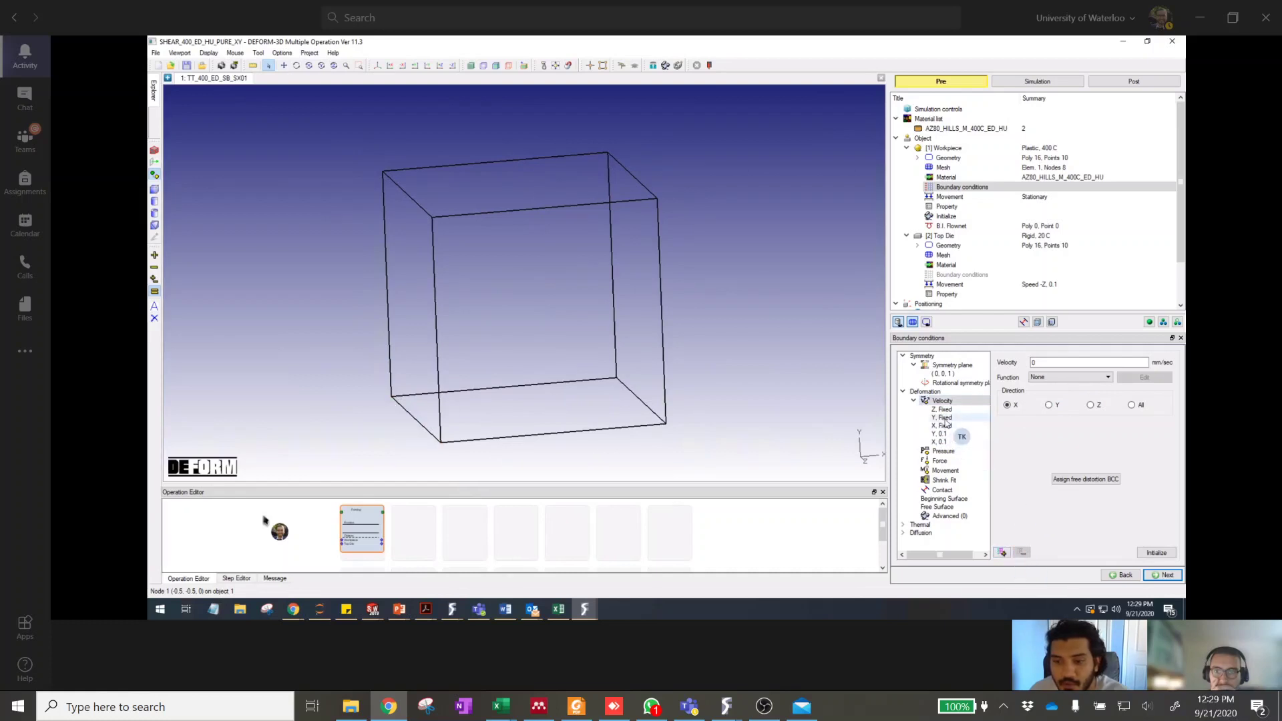
left_click(944, 417)
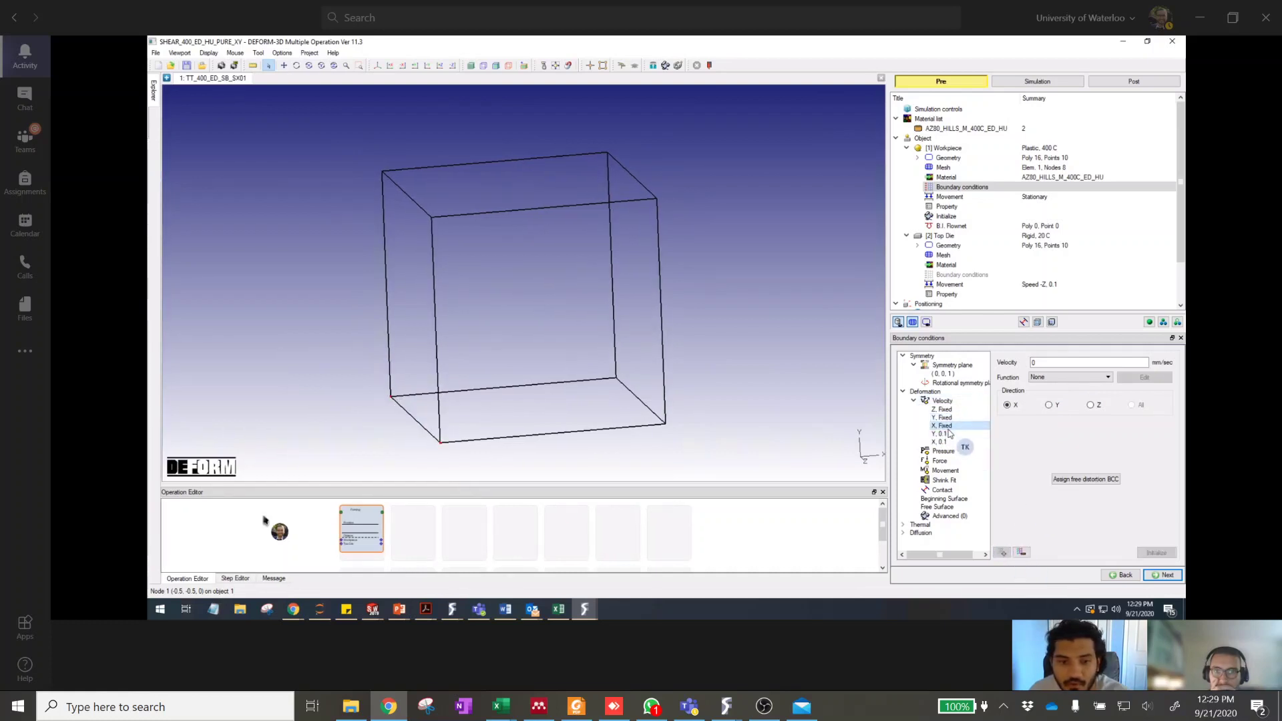
left_click(949, 409)
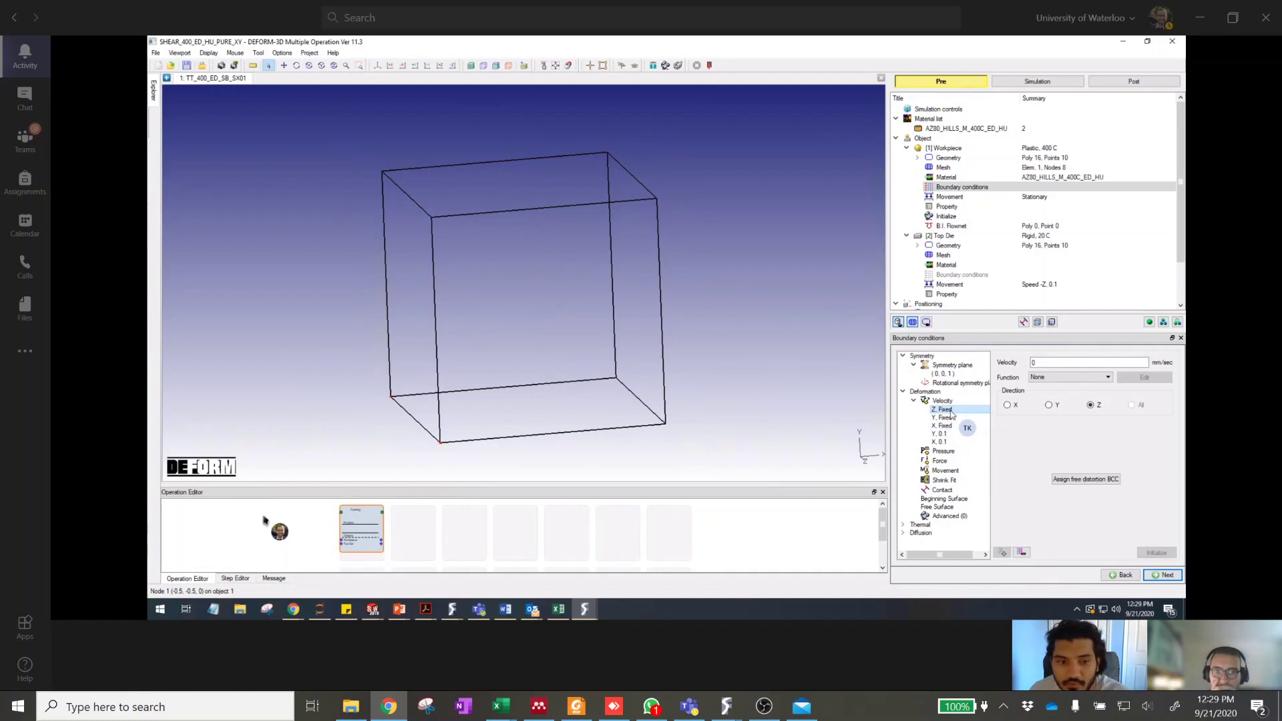
left_click(952, 449)
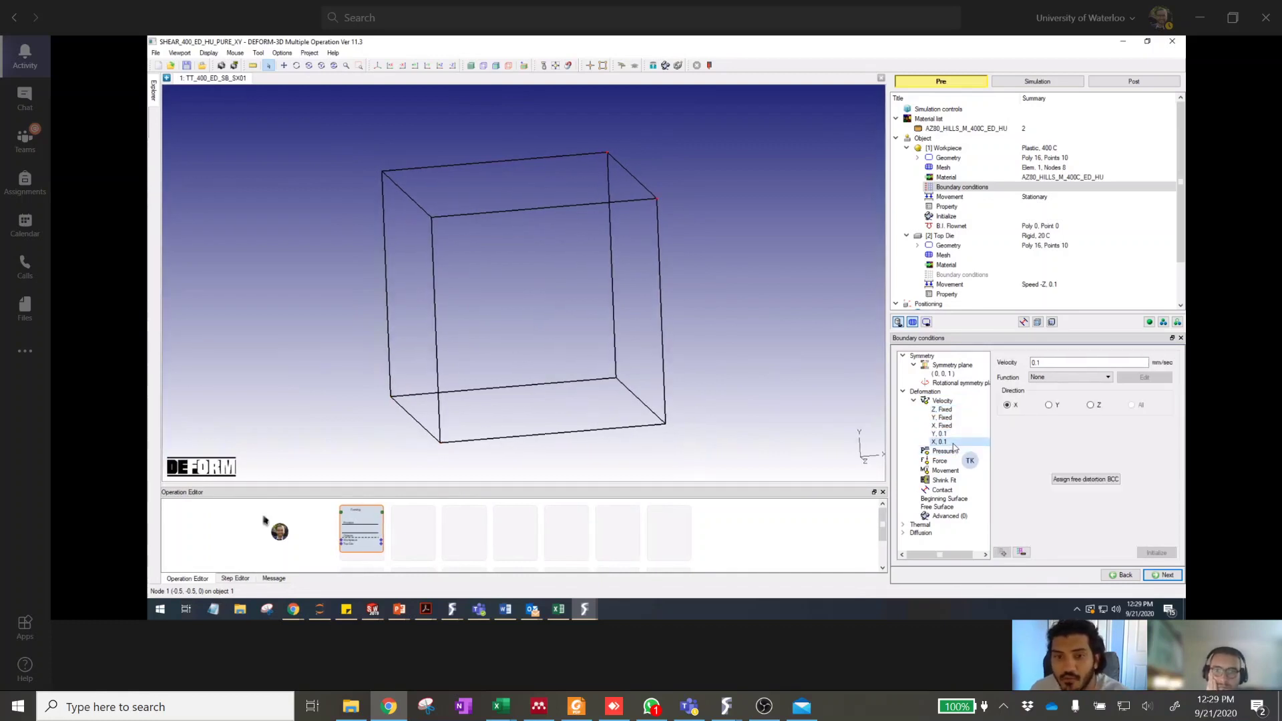
left_click(953, 442)
left_click(953, 433)
Check the simulation data and generate the database.
scroll(1073, 266, "down", 3)
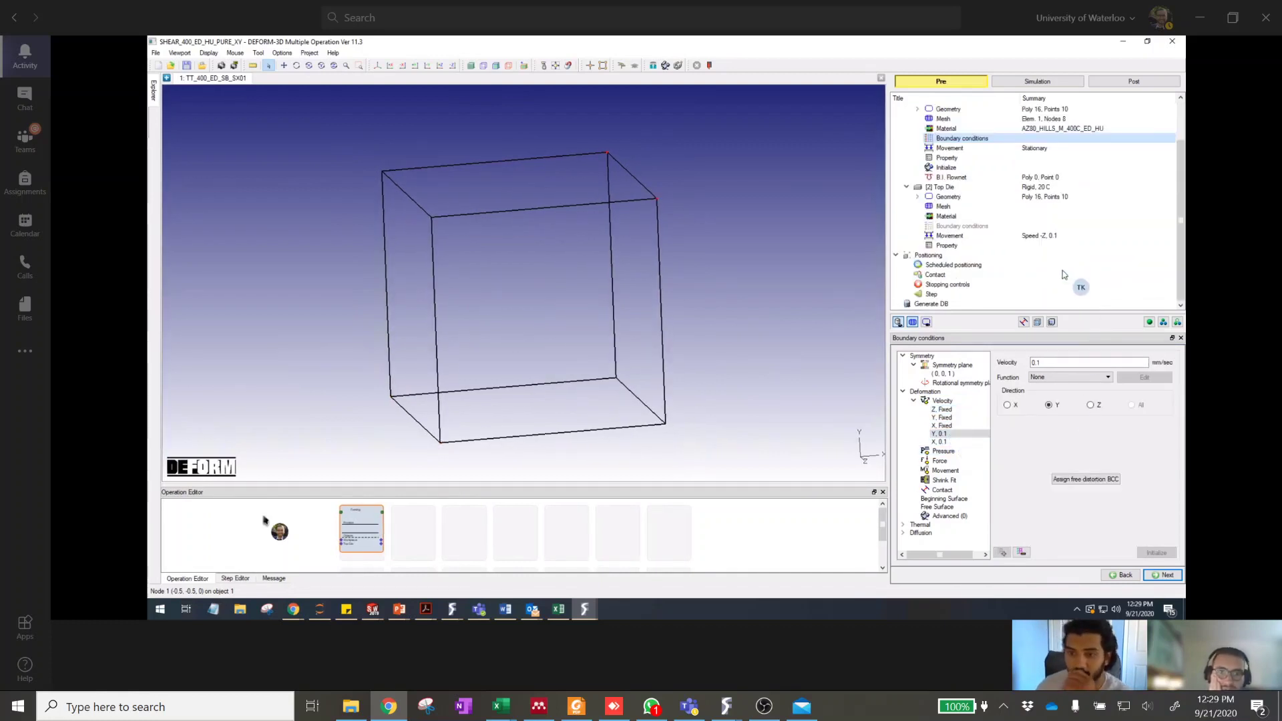
left_click(931, 304)
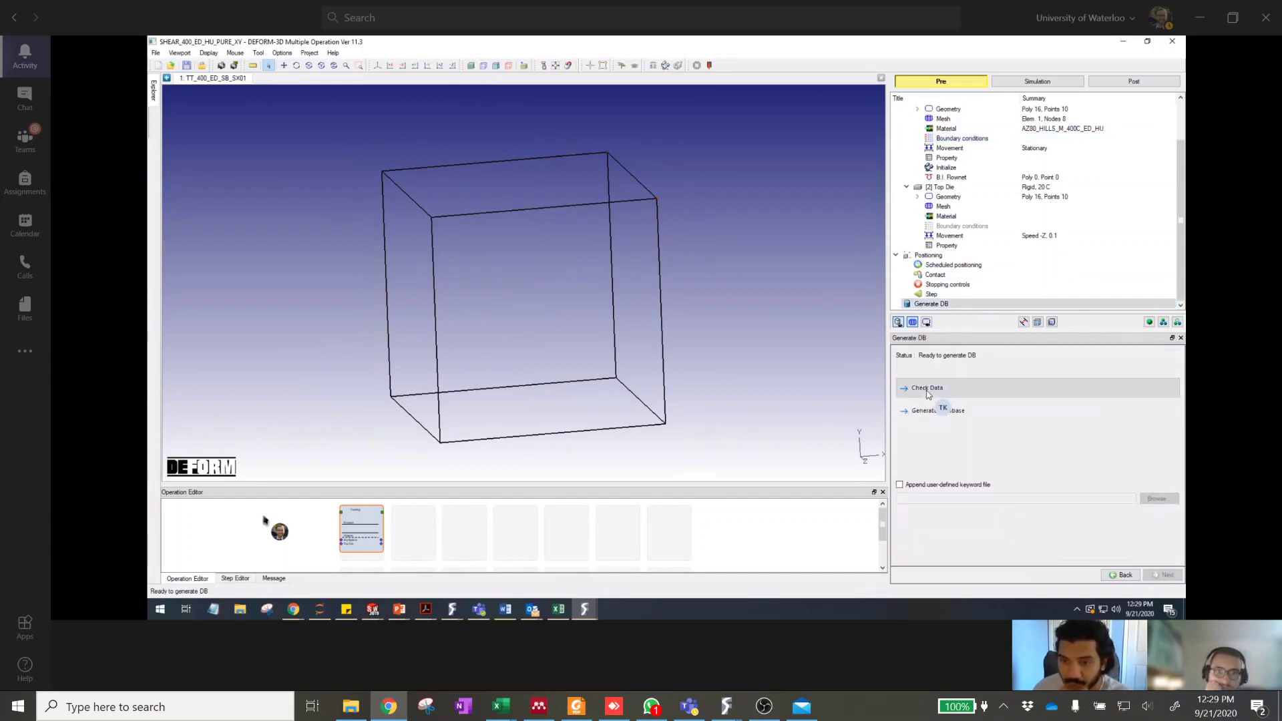
left_click(938, 410)
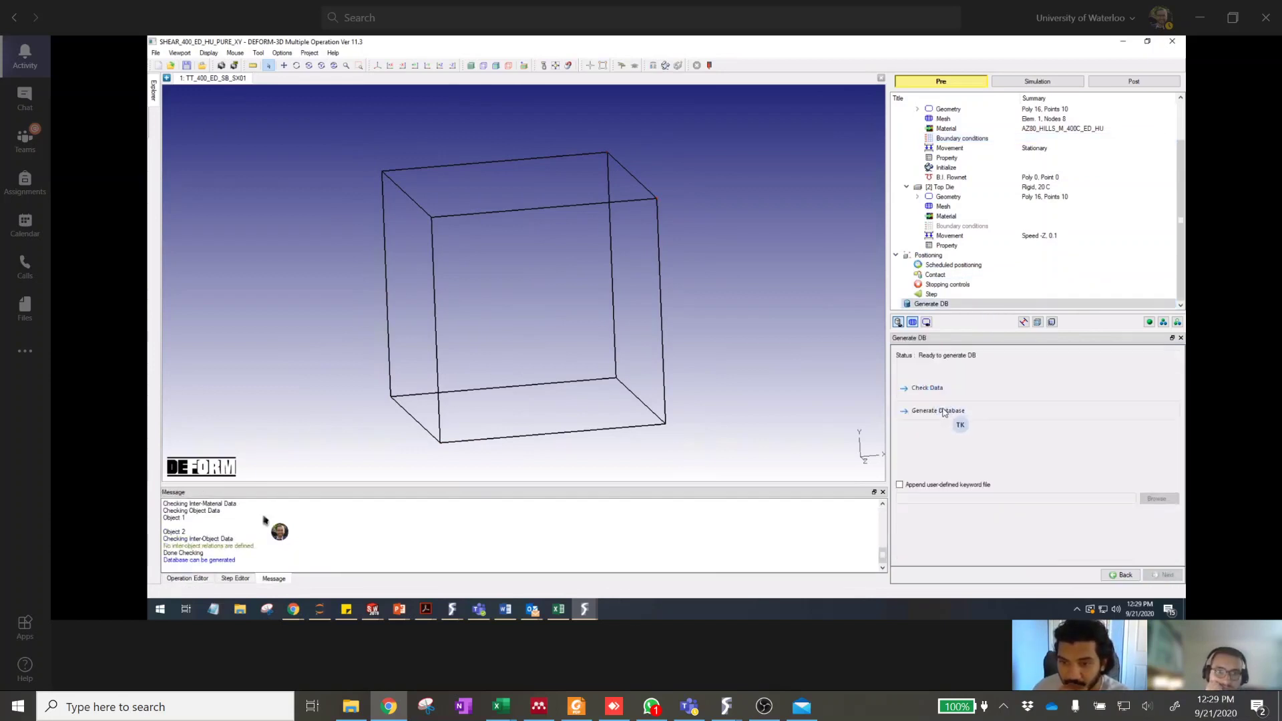
Switch to the DEFORM-2D/3D main window and run the SHEAR_400_ED_HU_PURE_XY simulation.
left_click(1122, 41)
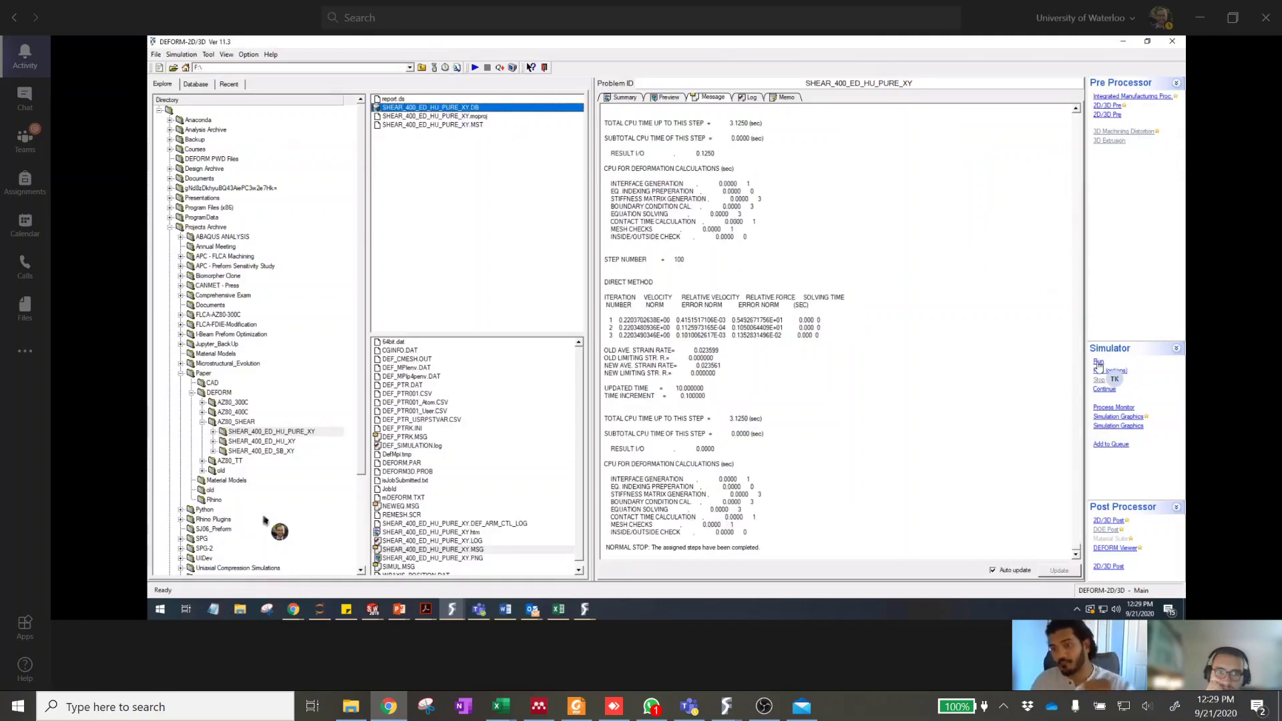
left_click(1098, 362)
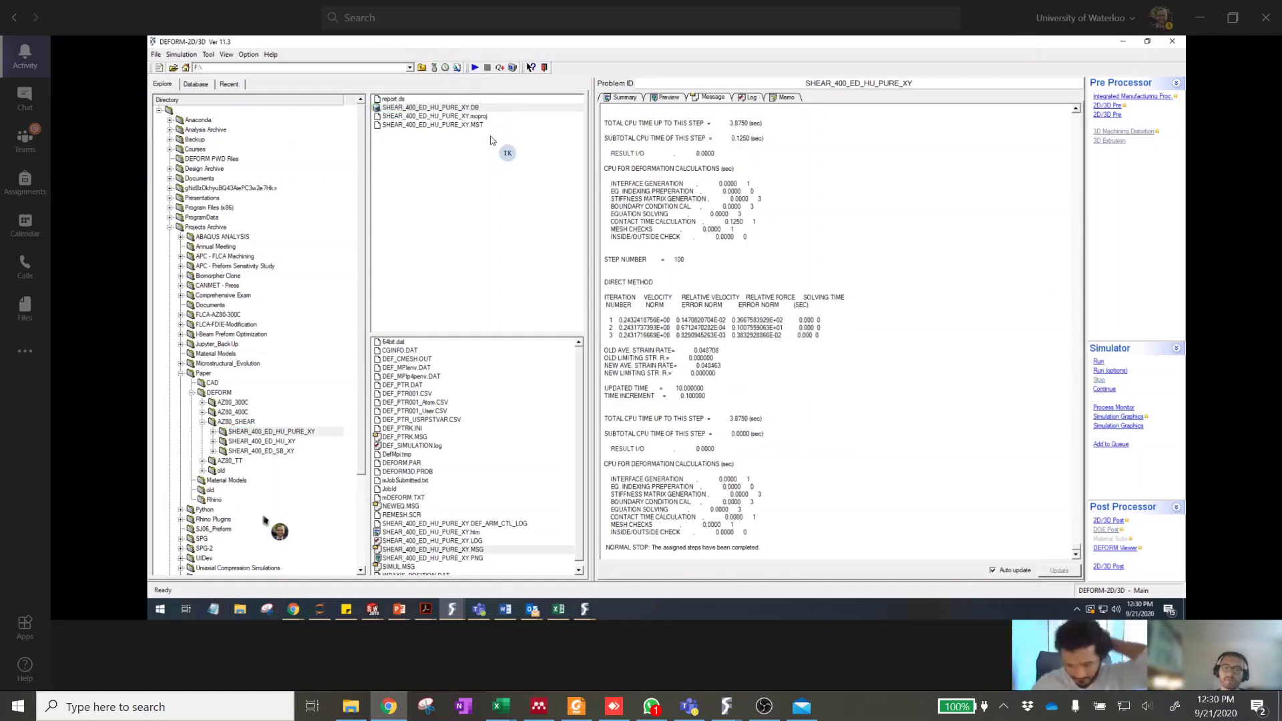
Open SHEAR_400_ED_HU_PURE_XY.DB in the 2D/3D post-processor, hide the Top Die and view the workpiece in the XY plane.
left_click(463, 108)
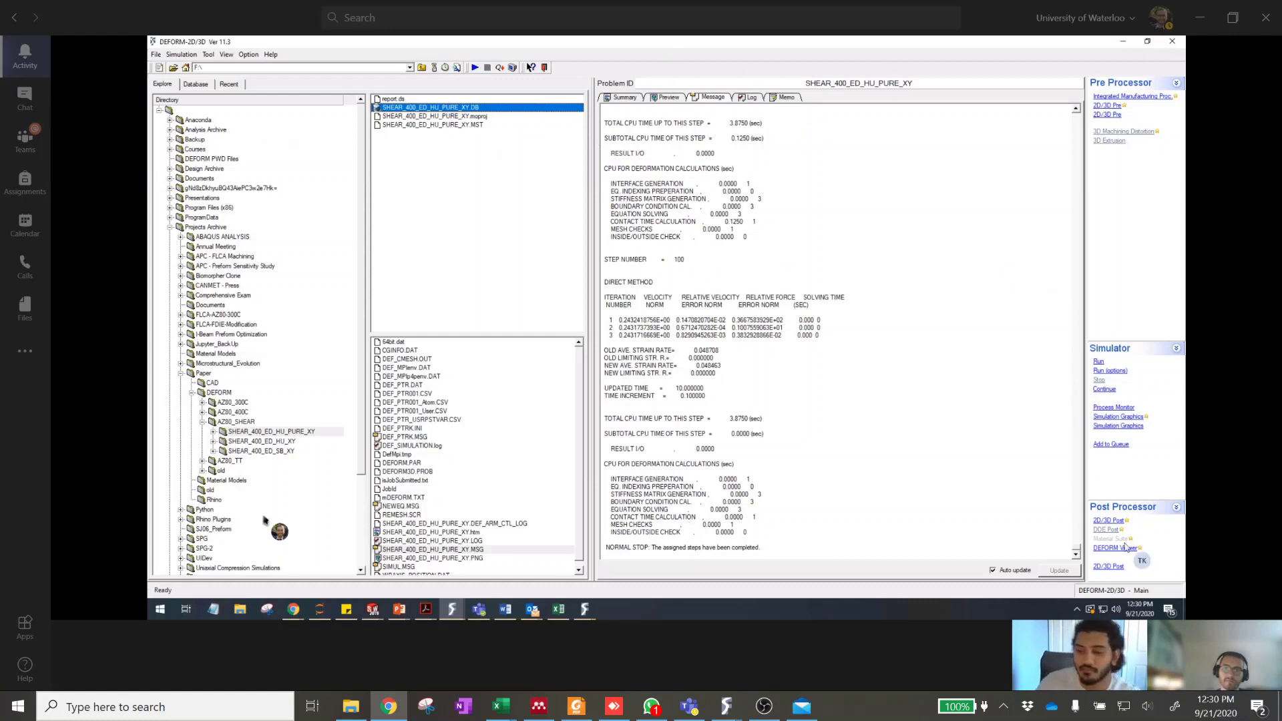
left_click(1112, 521)
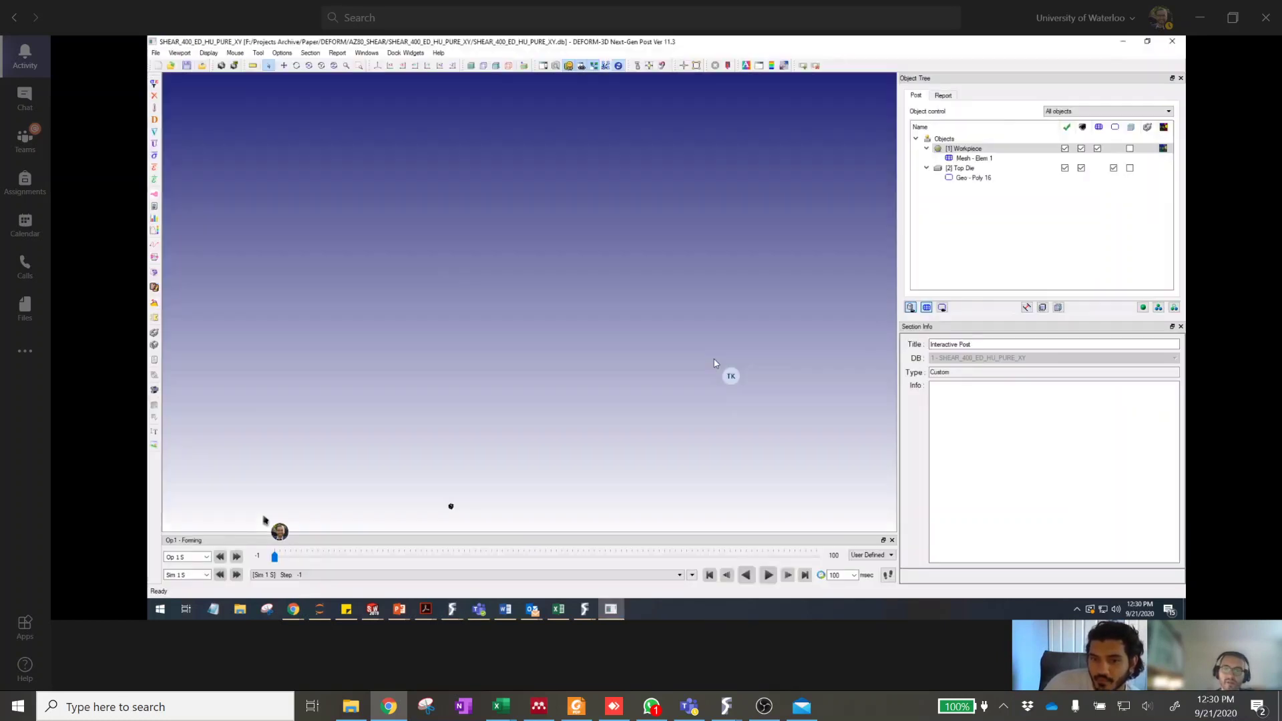
left_click(1081, 169)
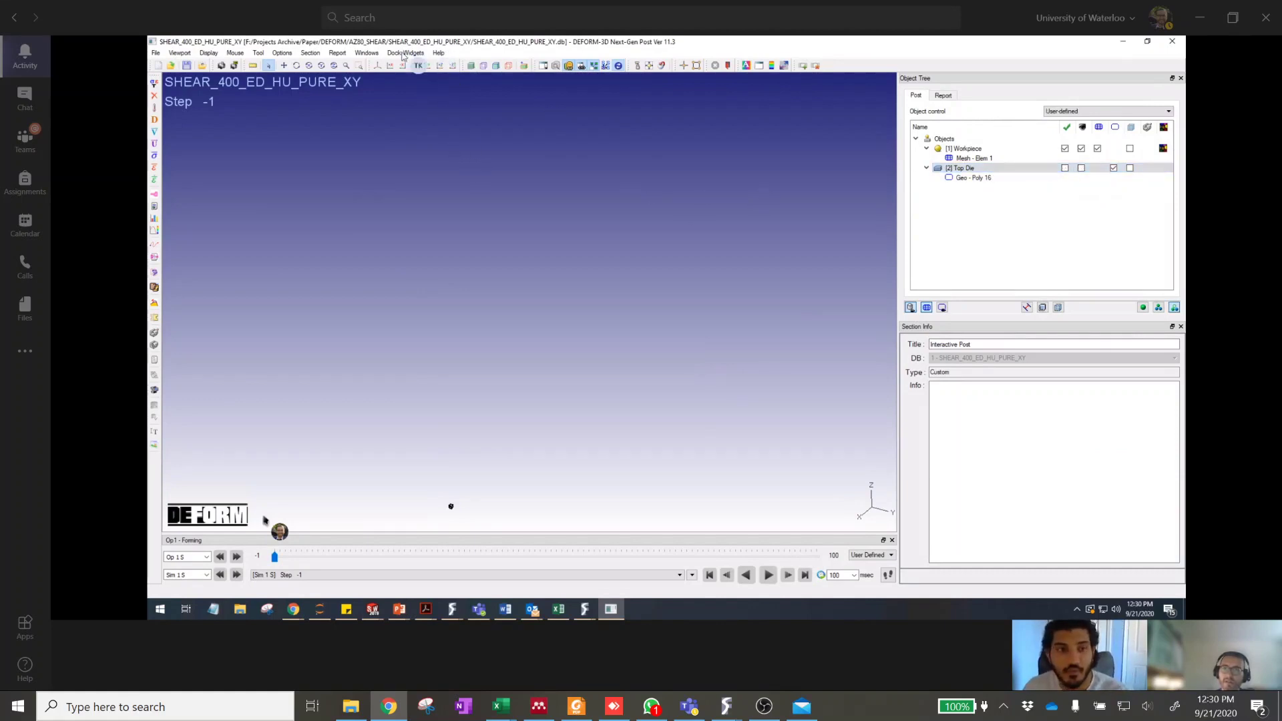
left_click(440, 66)
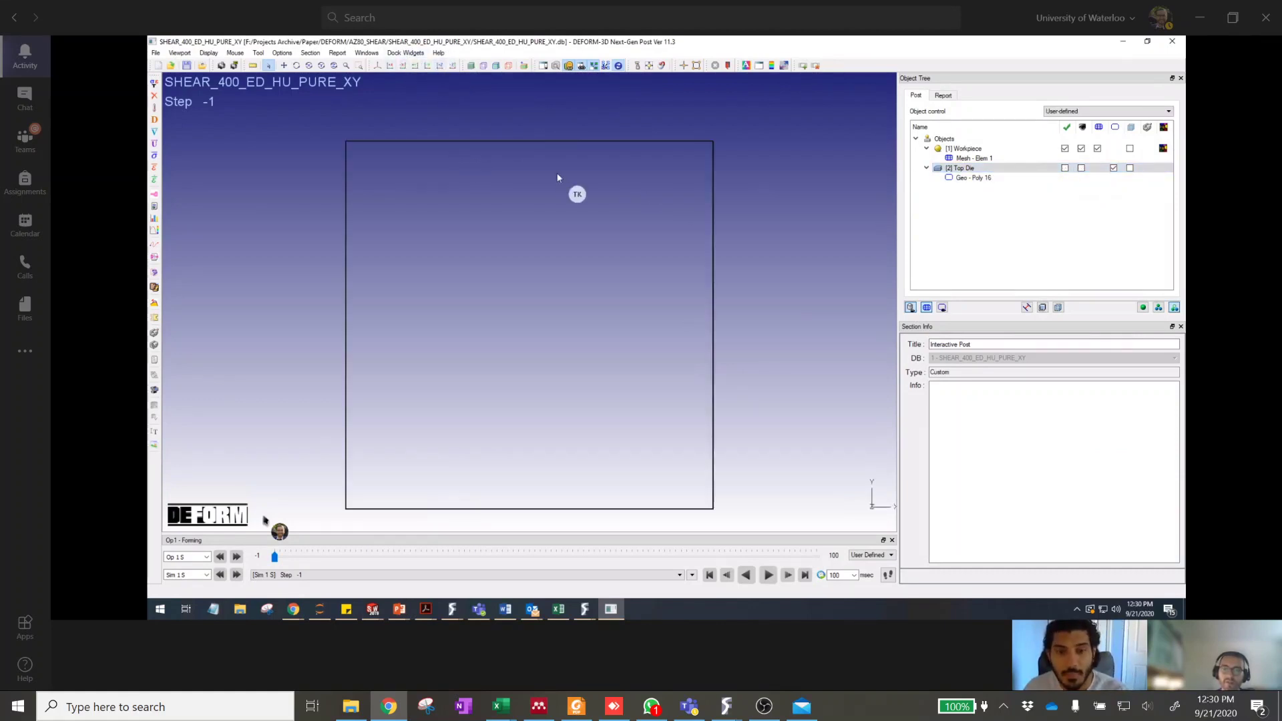
Examine the workpiece's deformed shape at steps 24 and 61 in rotated and XY views.
left_click(406, 557)
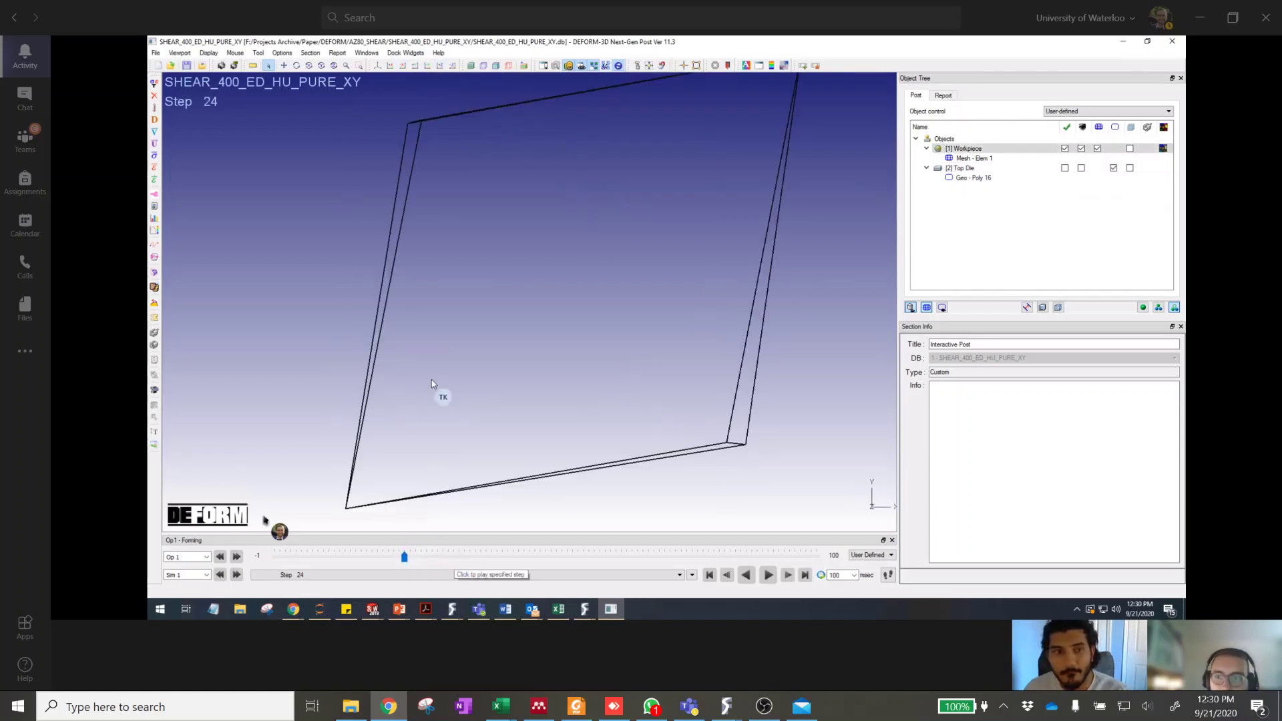
left_click_drag(452, 349, 487, 272)
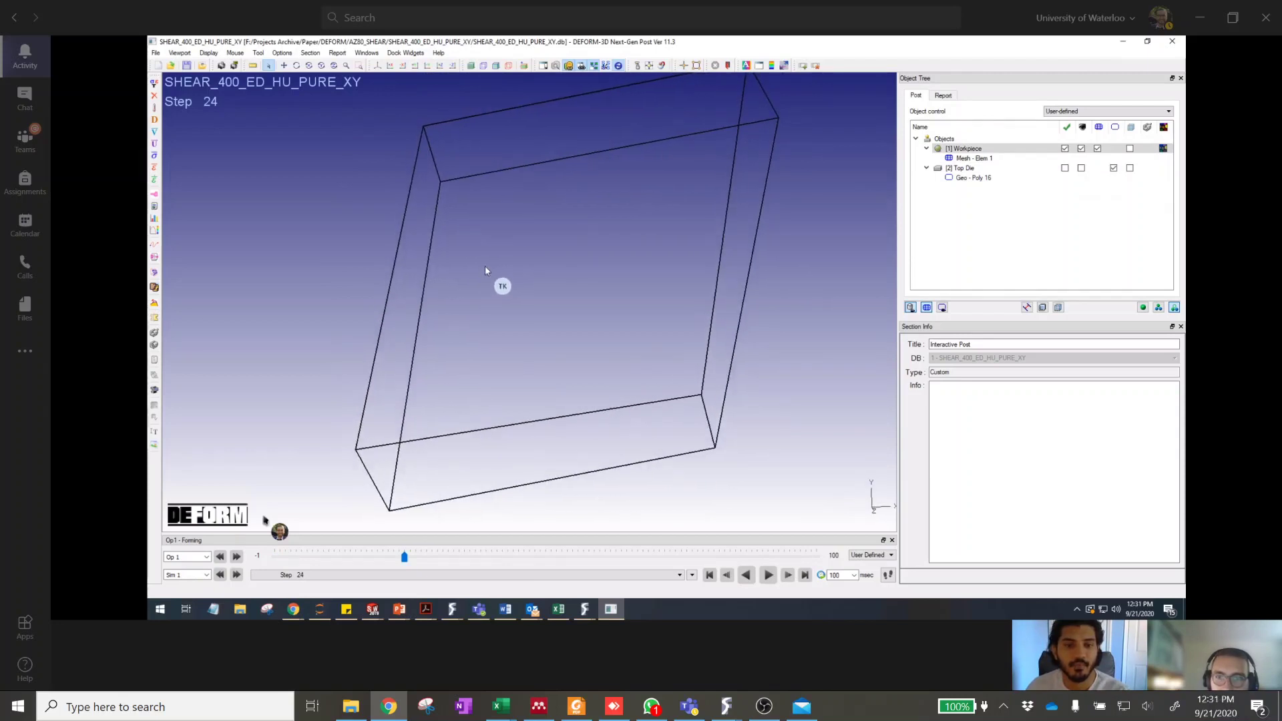
left_click(441, 68)
left_click(607, 558)
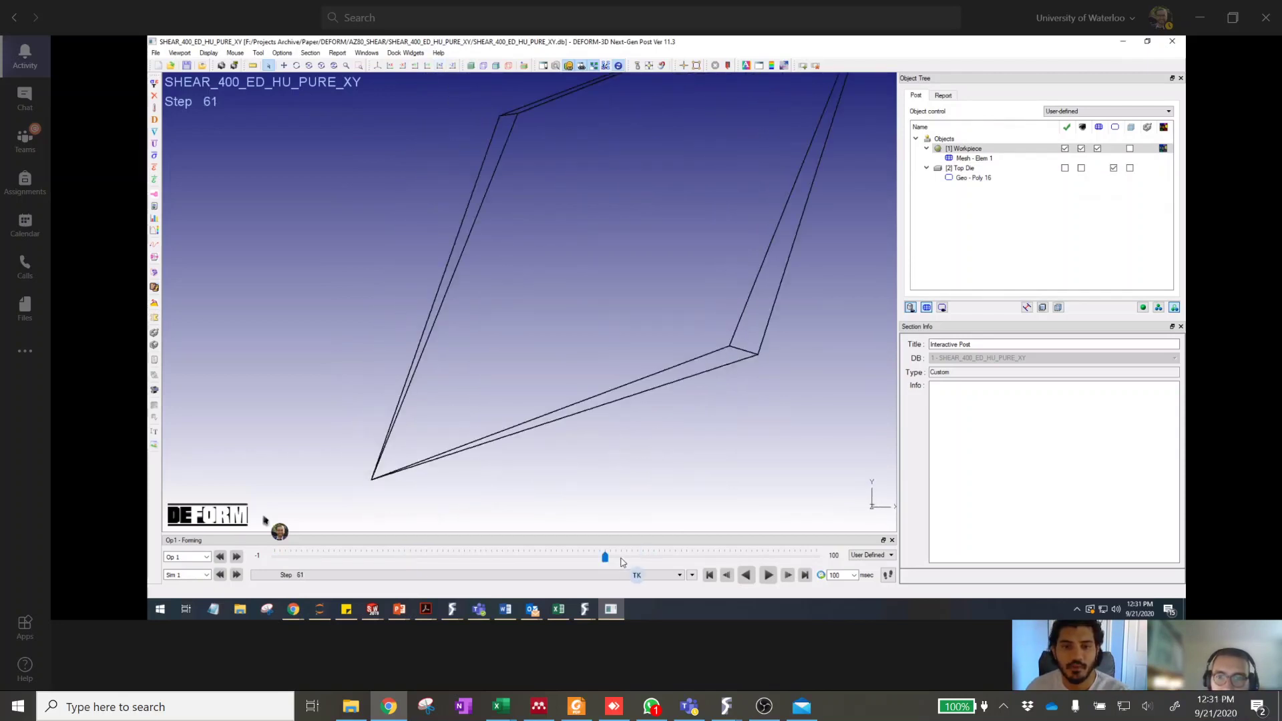
Inspect the workpiece element's stress components at step 61 and at an earlier step.
scroll(546, 428, "down", 3)
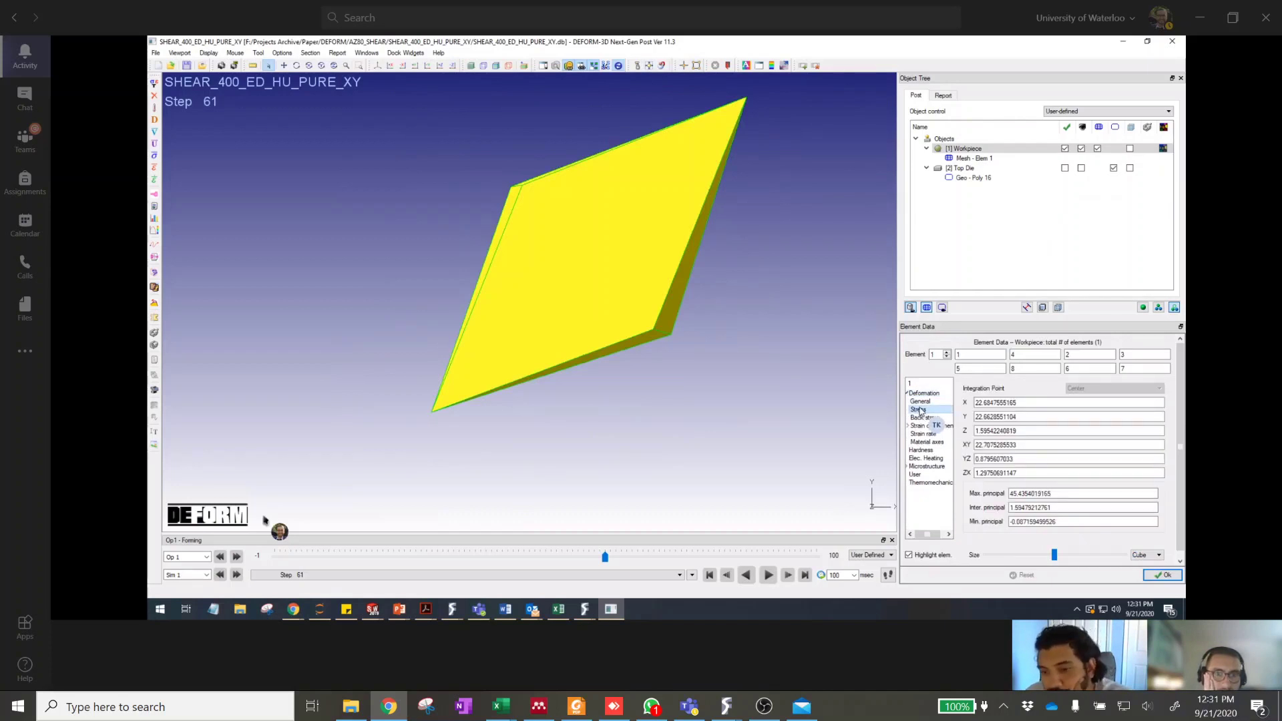
left_click(386, 562)
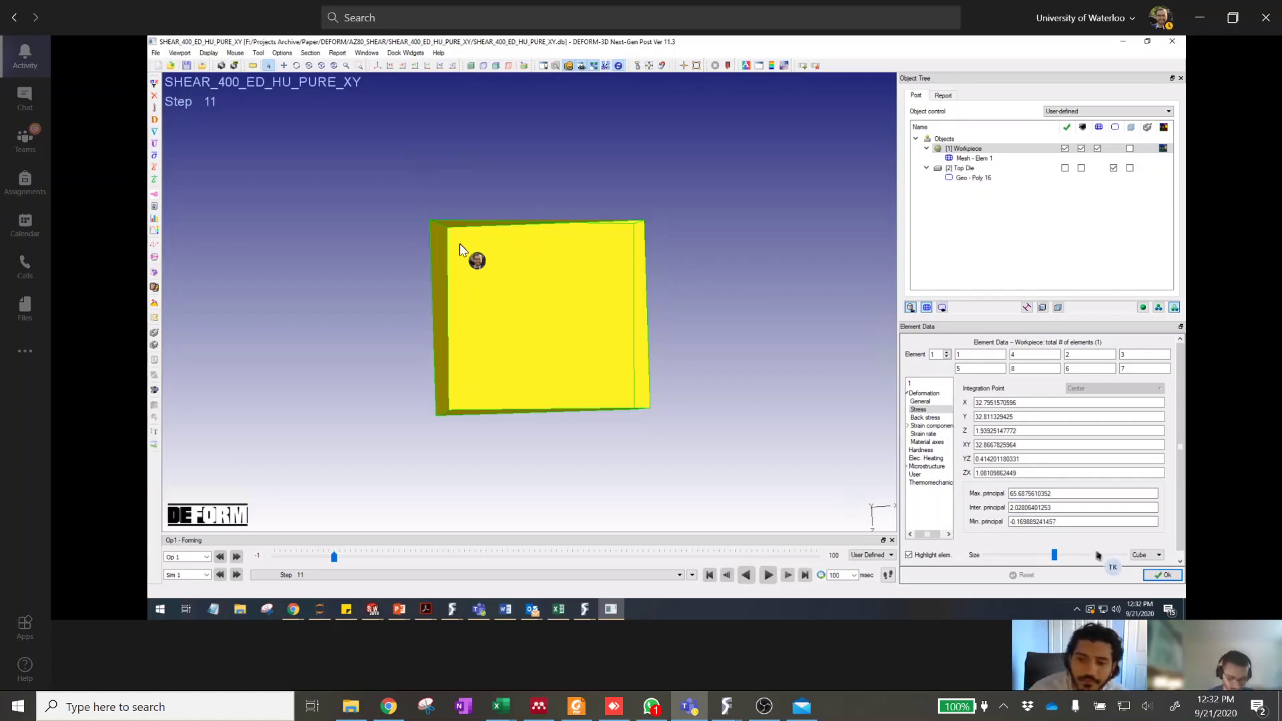
Close the element data and the post-processor, and open the SHEAR_400_ED_HU_PURE_XY problem in the DEFORM-3D multiple-operation pre-processor.
left_click(1162, 575)
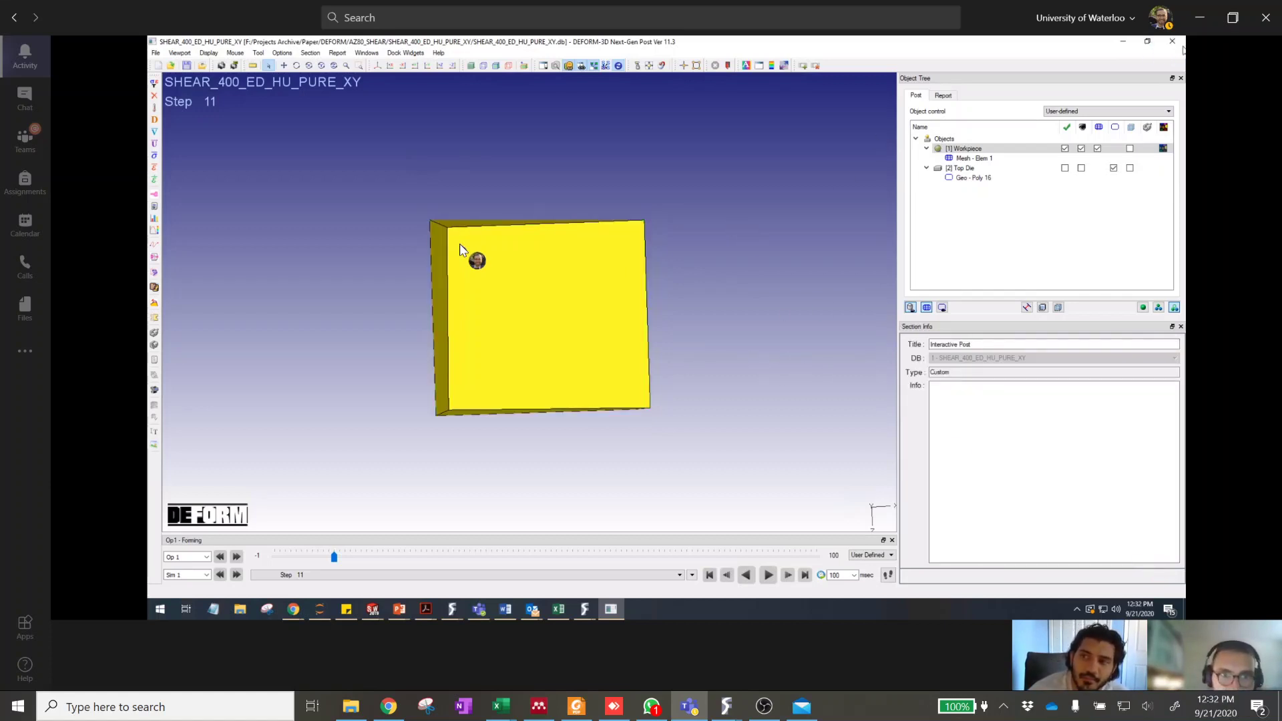
left_click(1171, 41)
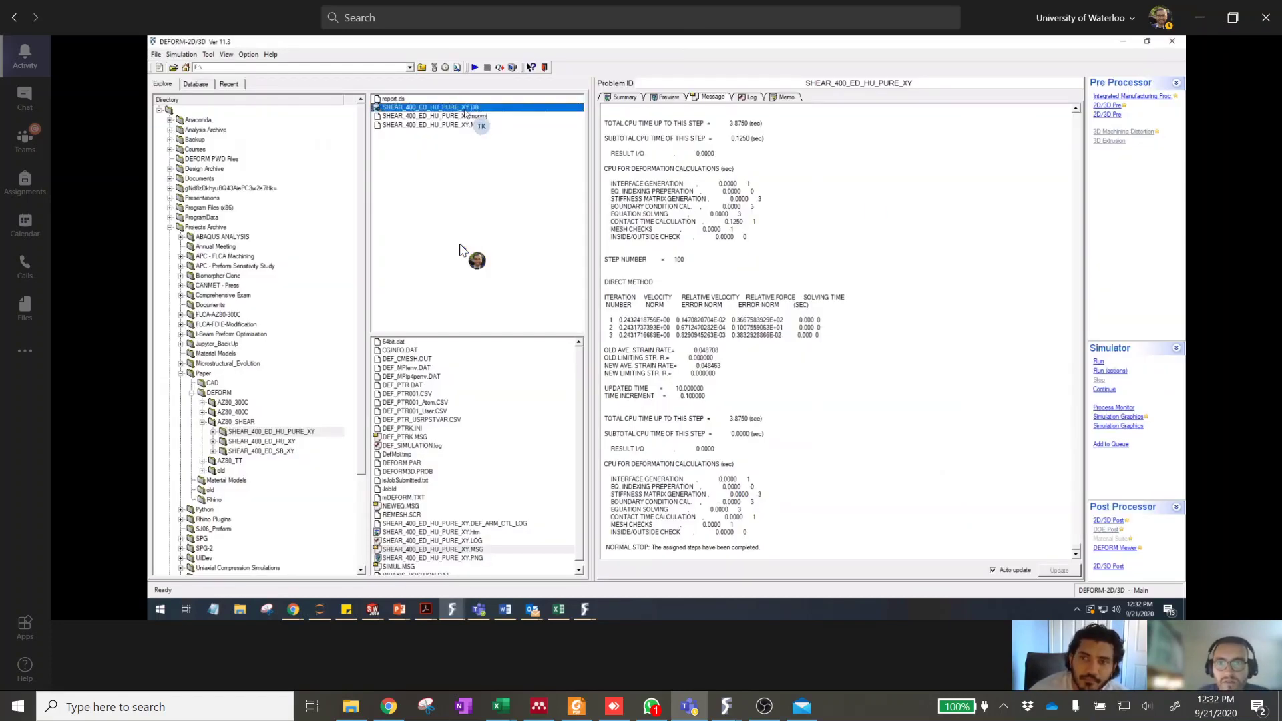
left_click(1144, 99)
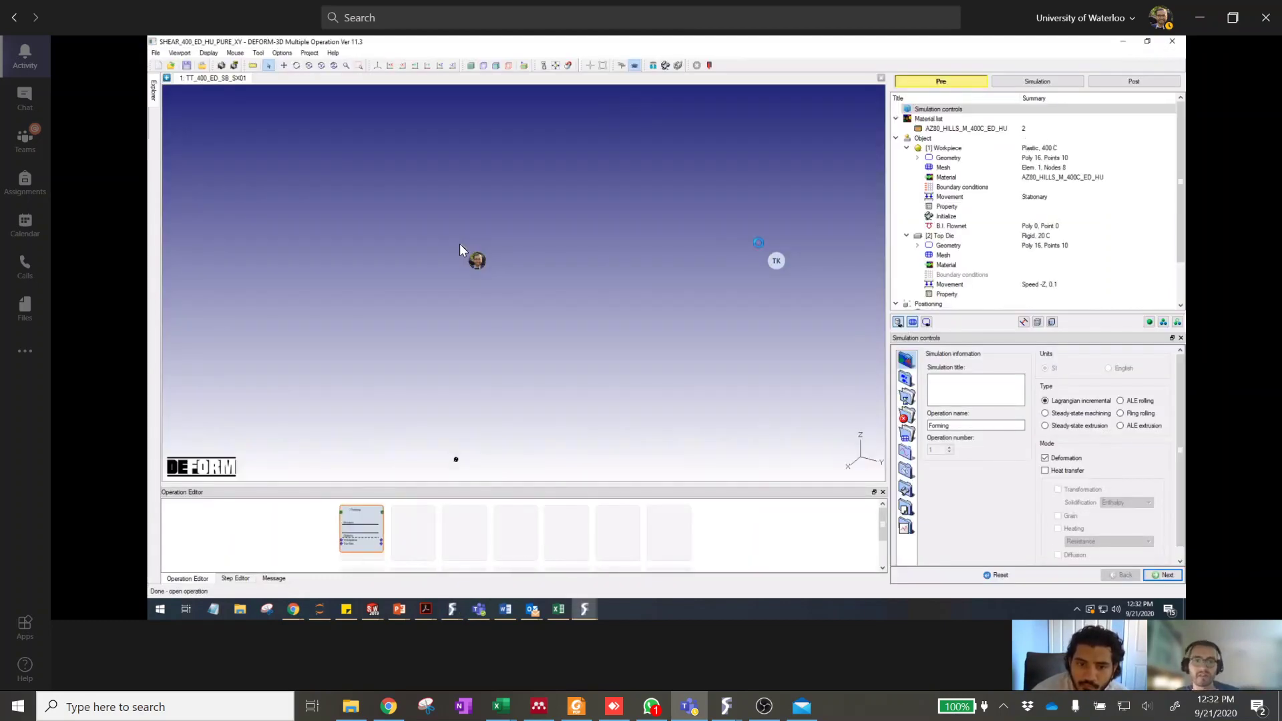
Add a 1 N force boundary condition in the Y direction to two nodes of the workpiece.
left_click(975, 187)
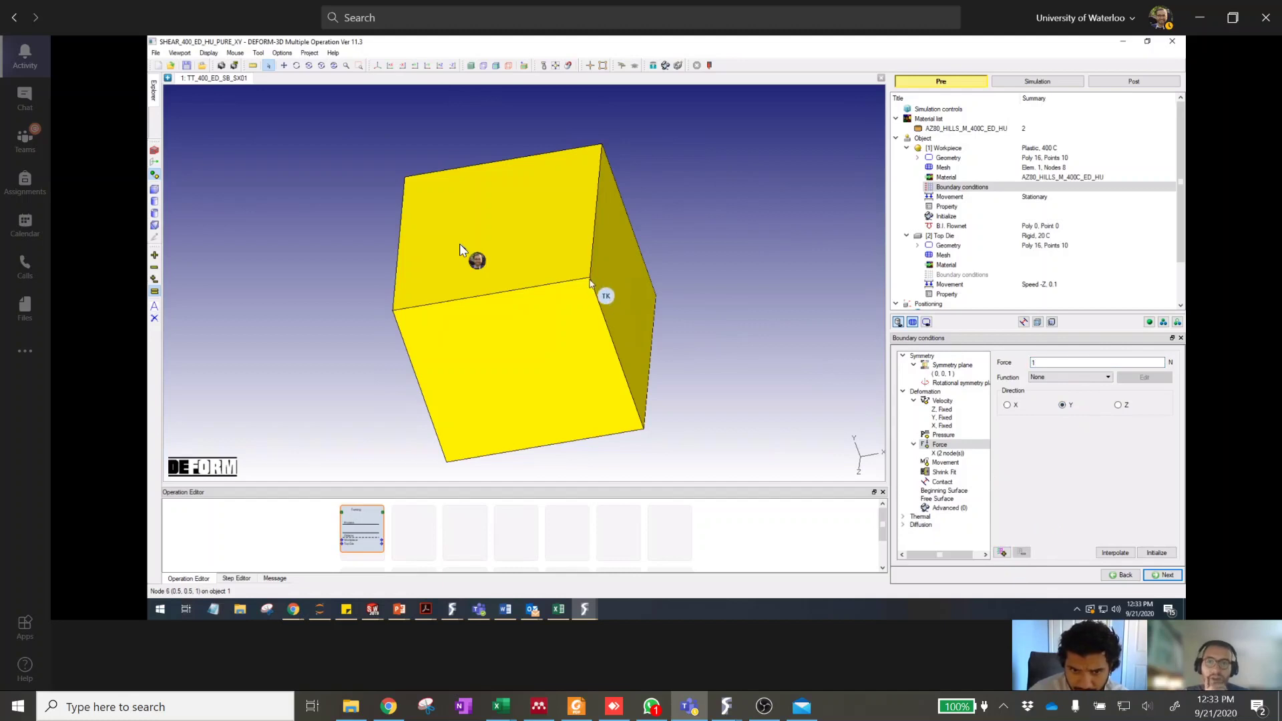
left_click(1003, 552)
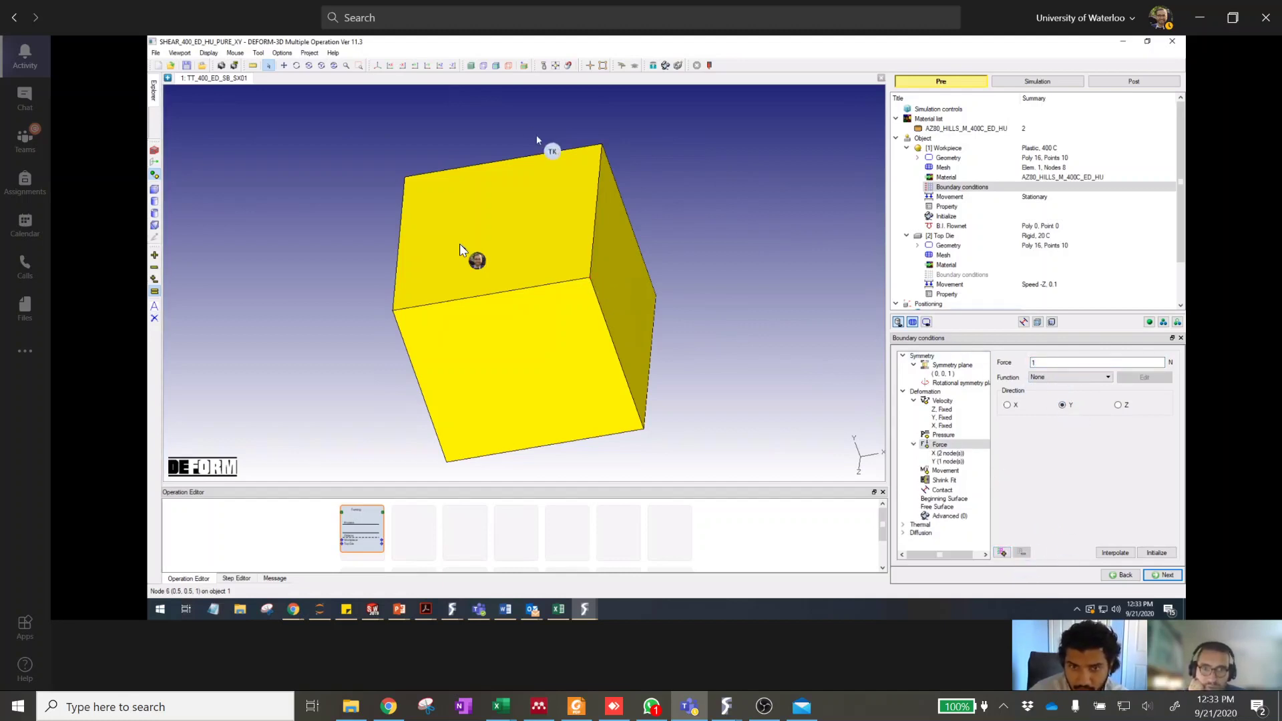
left_click(1003, 552)
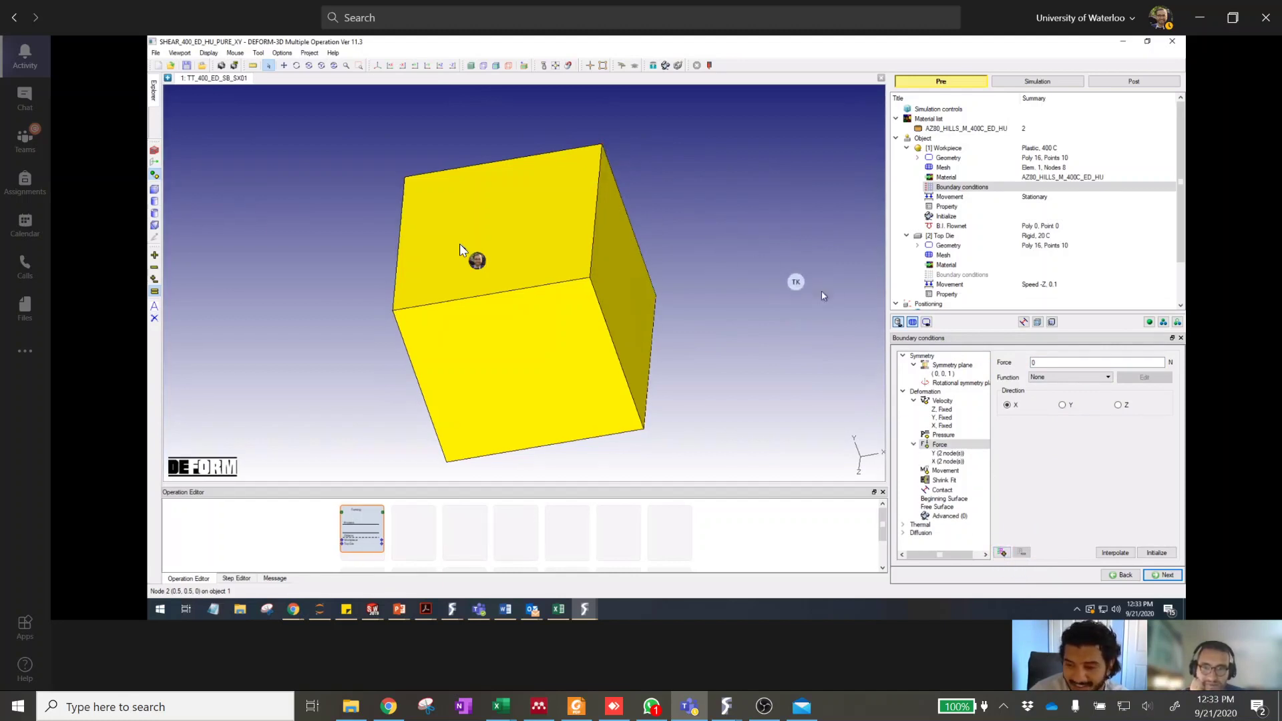
Review the workpiece's movement and property settings and its Y-direction nodal force boundary condition.
left_click(949, 196)
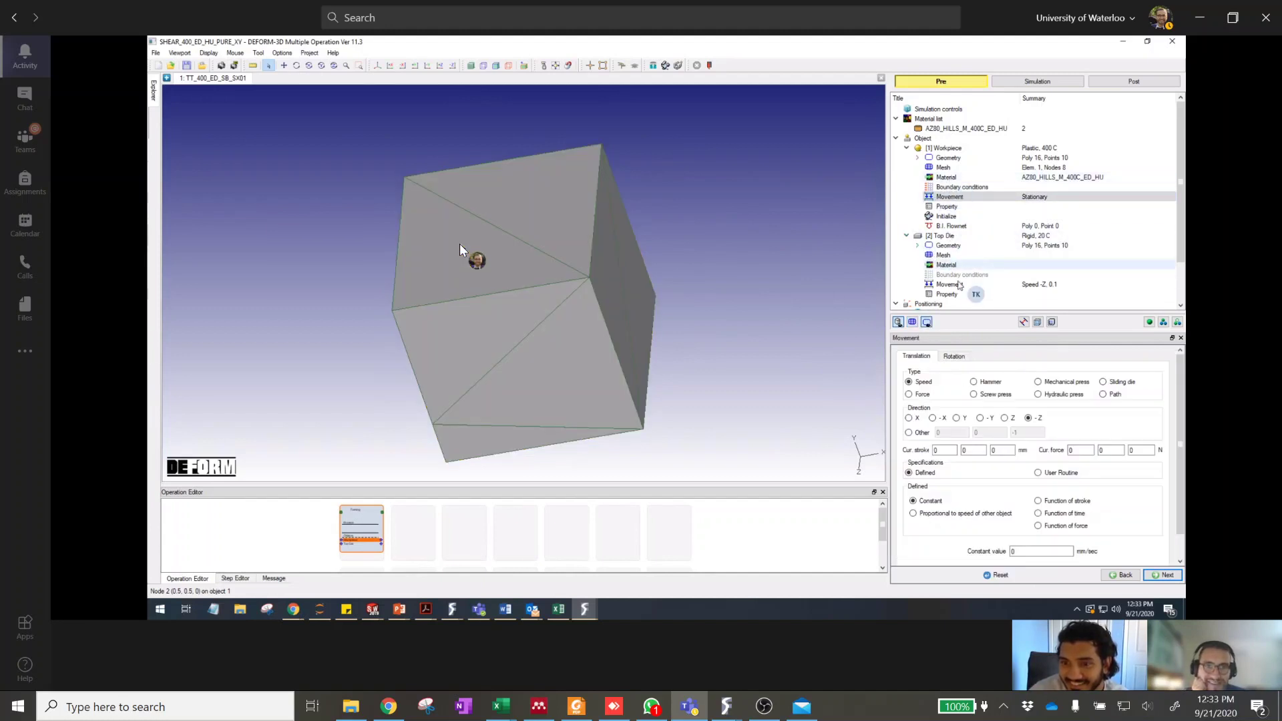
left_click(955, 208)
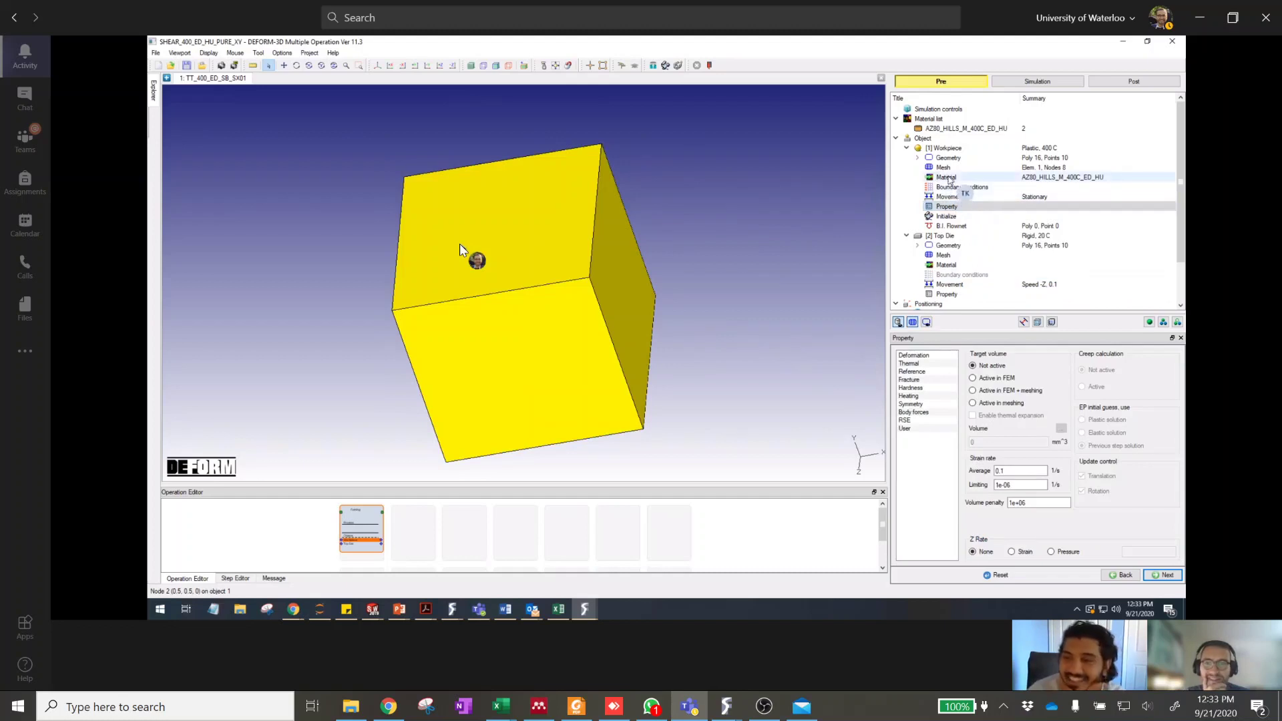
left_click(951, 188)
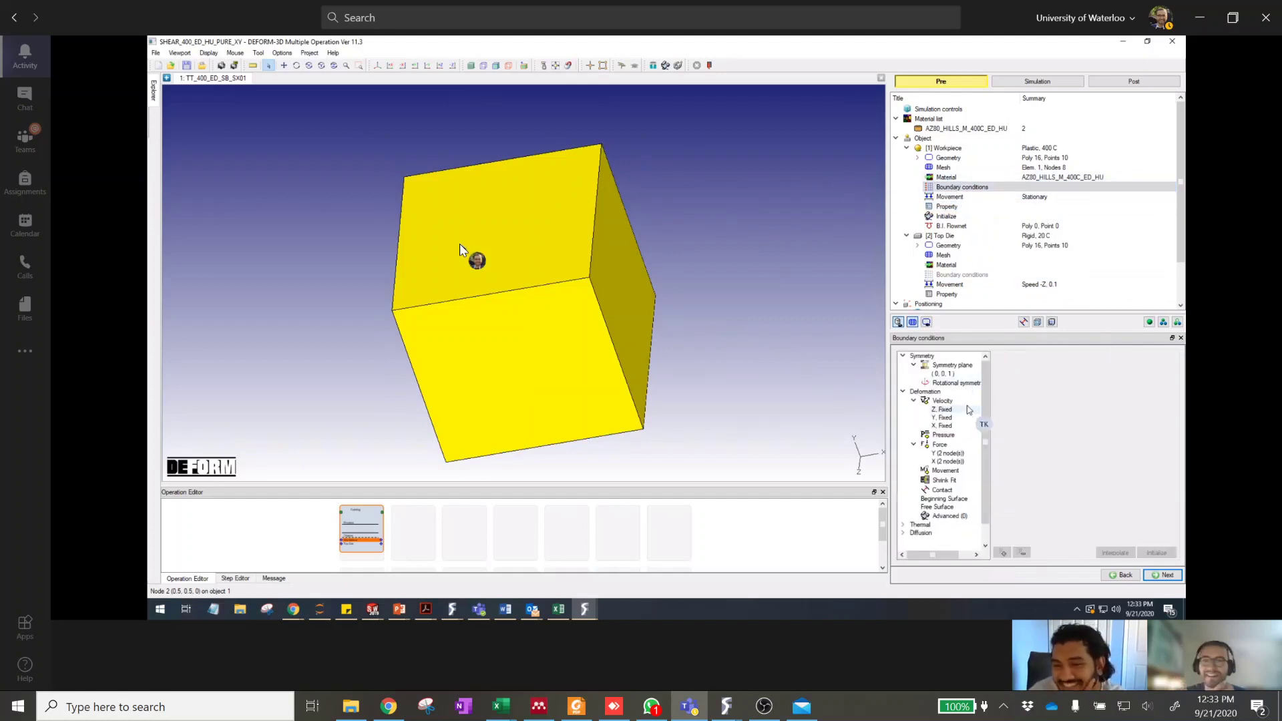
left_click(946, 455)
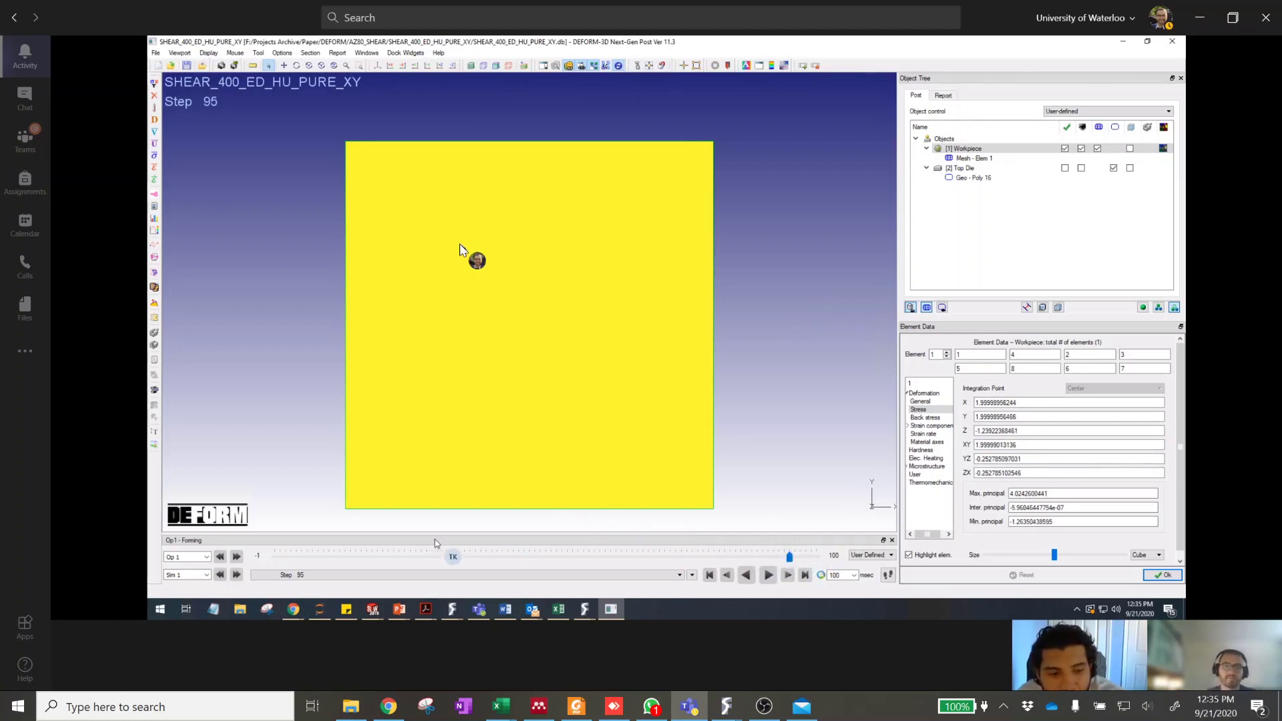
Inspect the workpiece element's stress components at step 27 of the force-loaded run.
left_click(421, 557)
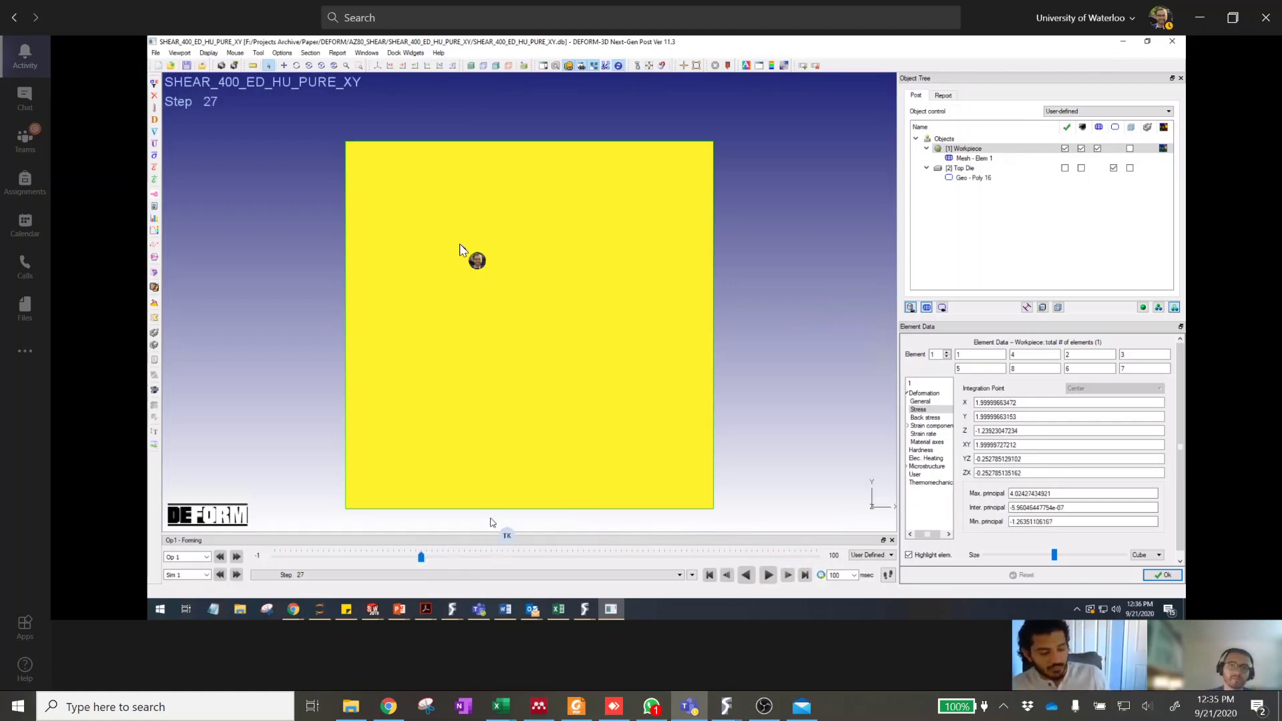